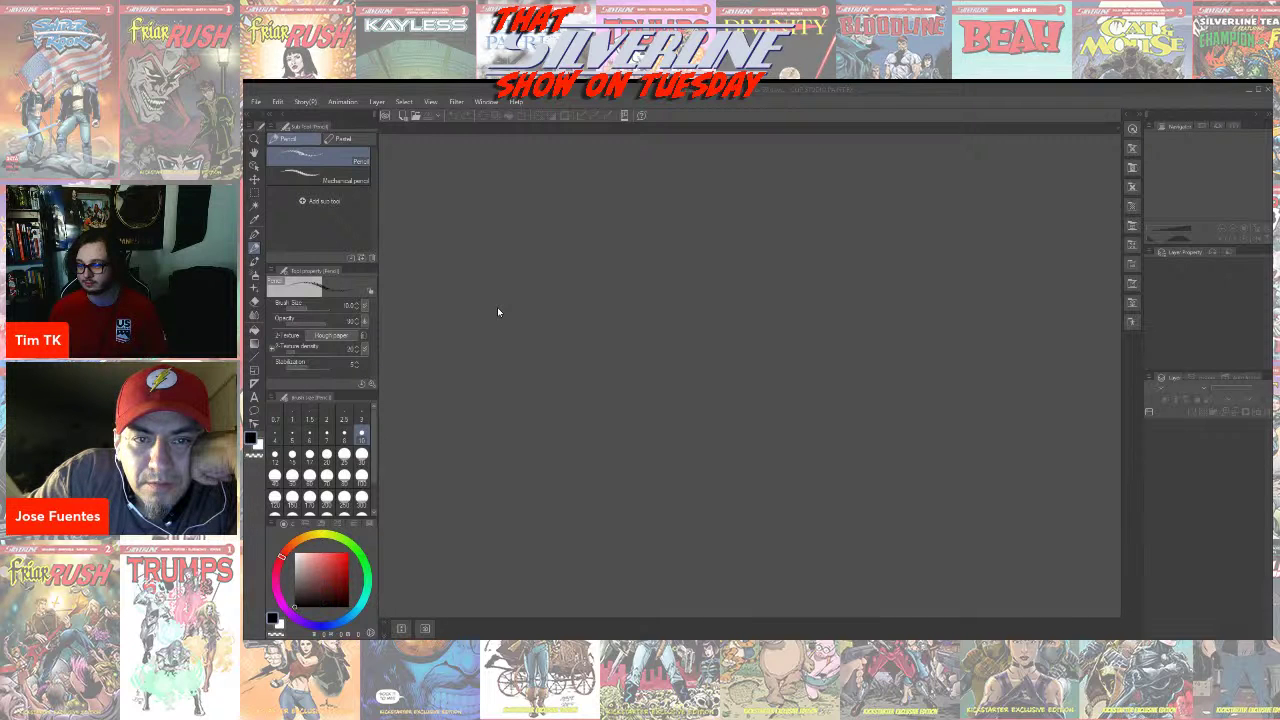
Start a new document and choose Comic as the use of work
{"action": "left_click", "coordinate": [257, 102]}
{"action": "left_click", "coordinate": [270, 116]}
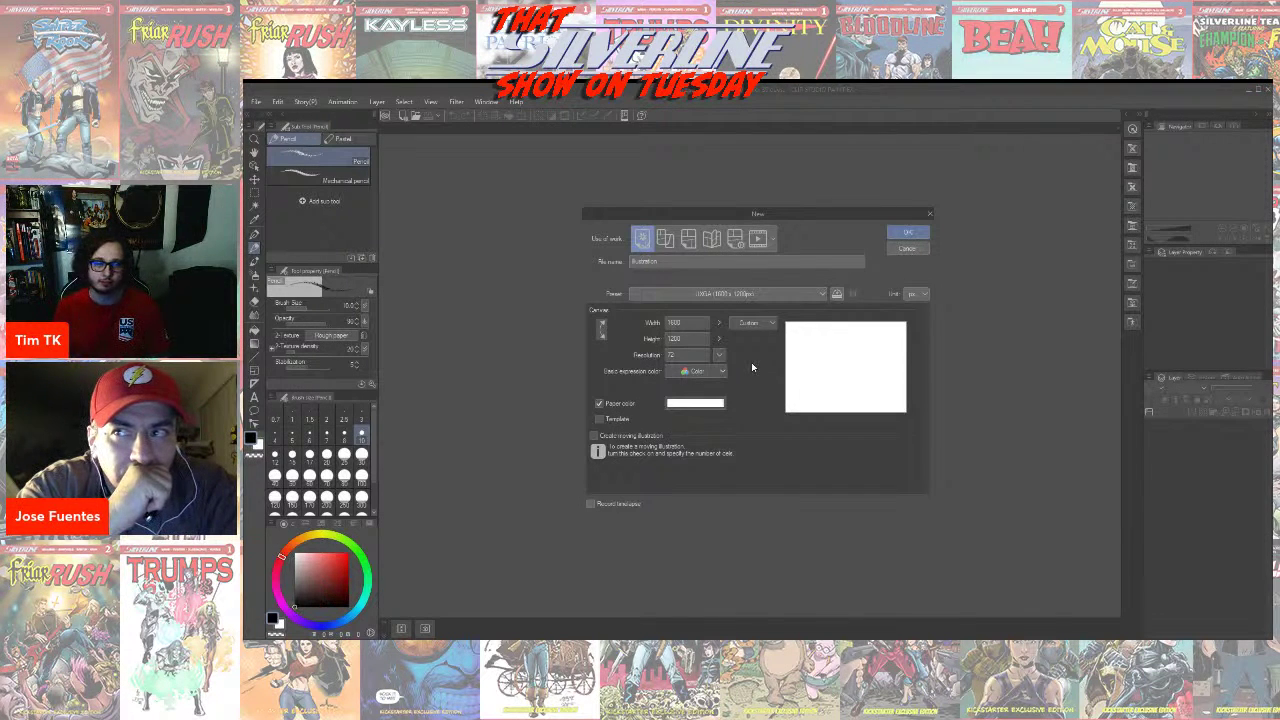
{"action": "left_click", "coordinate": [772, 240]}
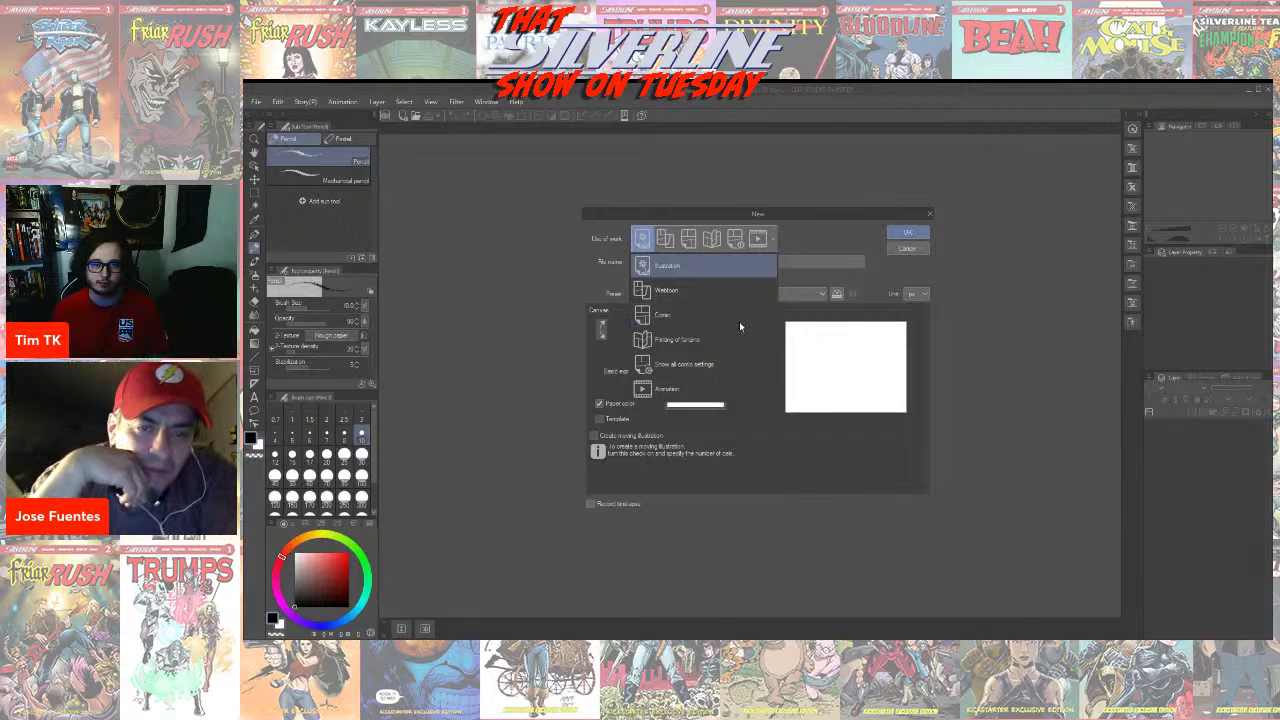
{"action": "left_click", "coordinate": [809, 242]}
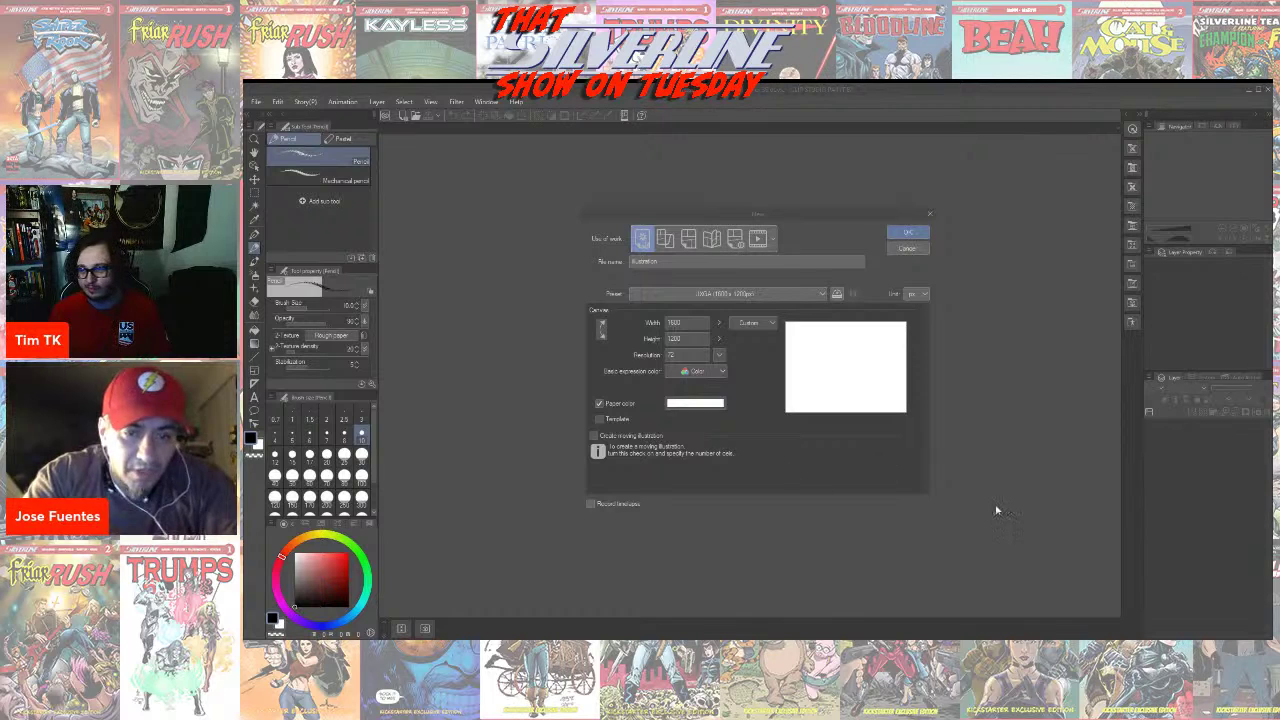
{"action": "left_click", "coordinate": [688, 246]}
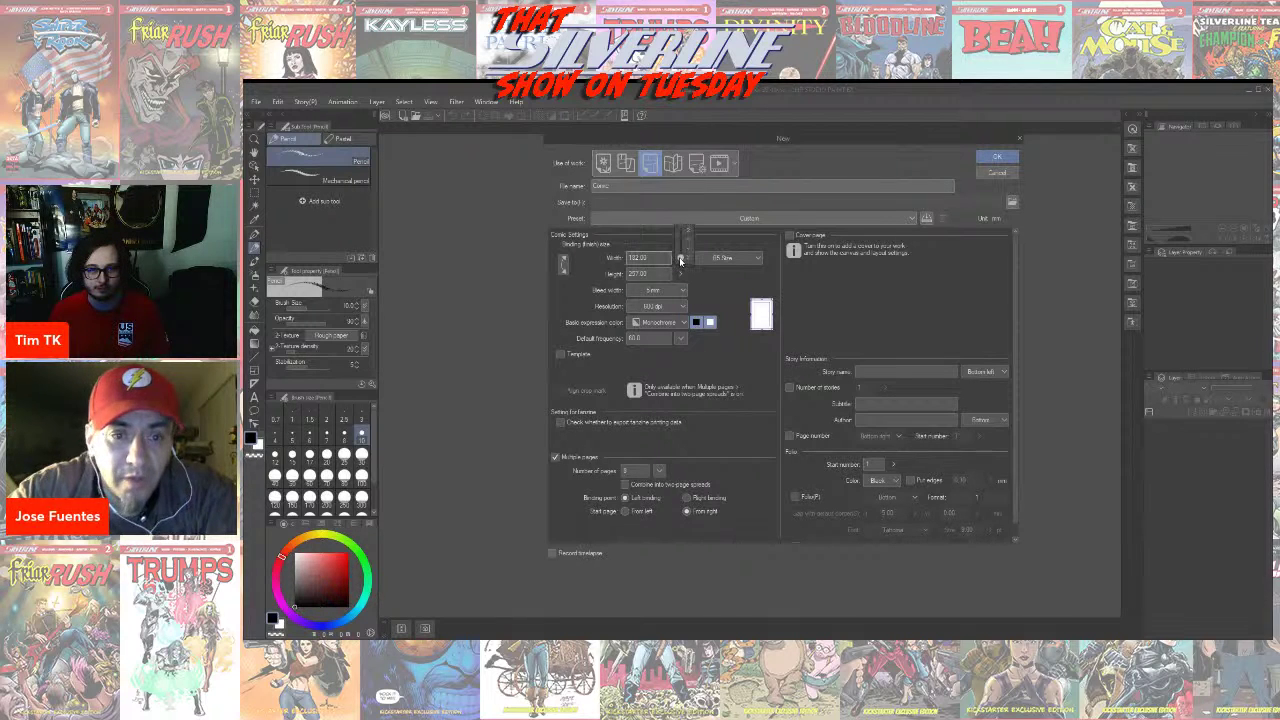
{"action": "left_click", "coordinate": [733, 258]}
{"action": "left_click", "coordinate": [735, 259]}
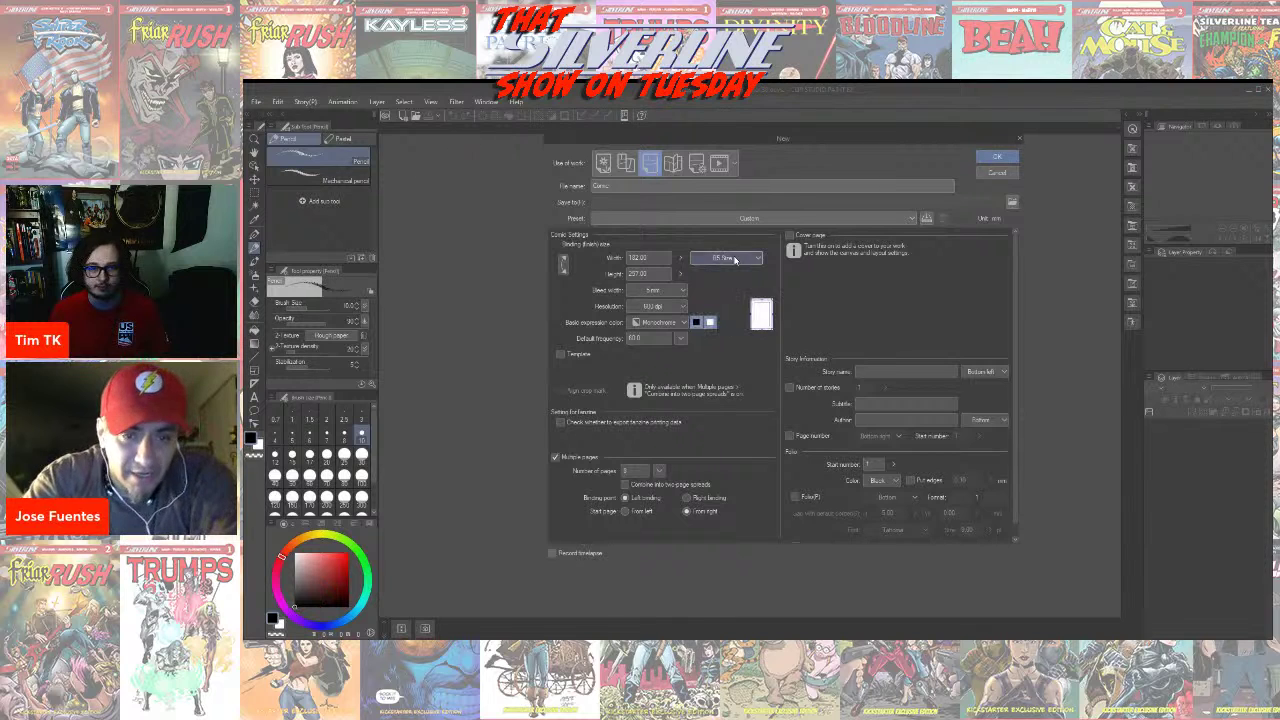
{"action": "left_click", "coordinate": [564, 265]}
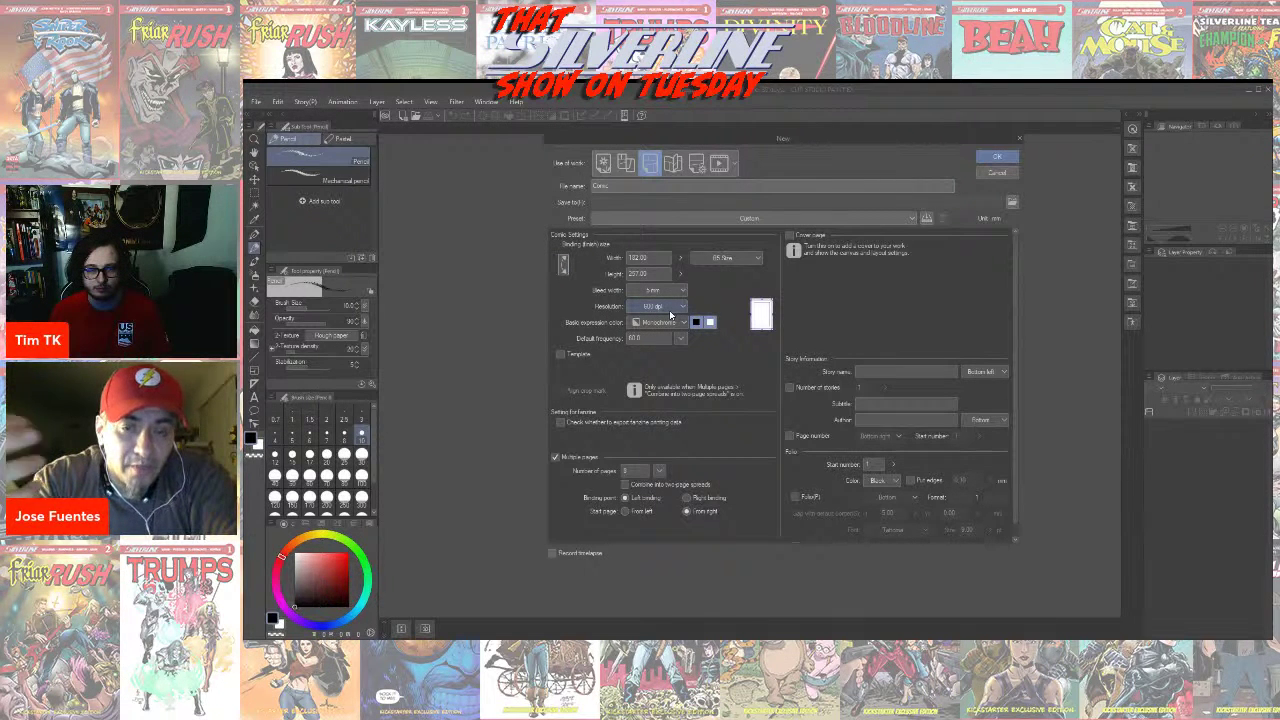
{"action": "left_click", "coordinate": [670, 312]}
{"action": "left_click", "coordinate": [670, 317]}
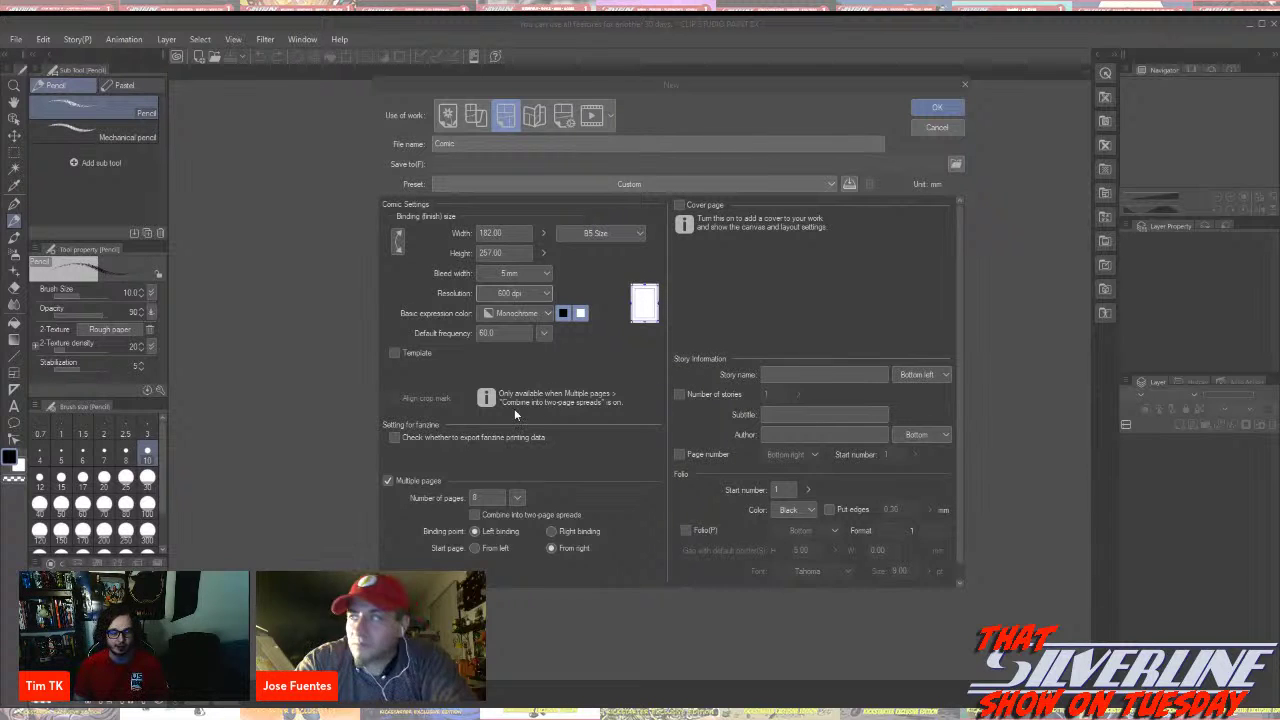
Set the number of pages to 1 and try to create the multi-page comic document
{"action": "scroll", "coordinate": [536, 367], "scroll_direction": "down", "scroll_amount": 1}
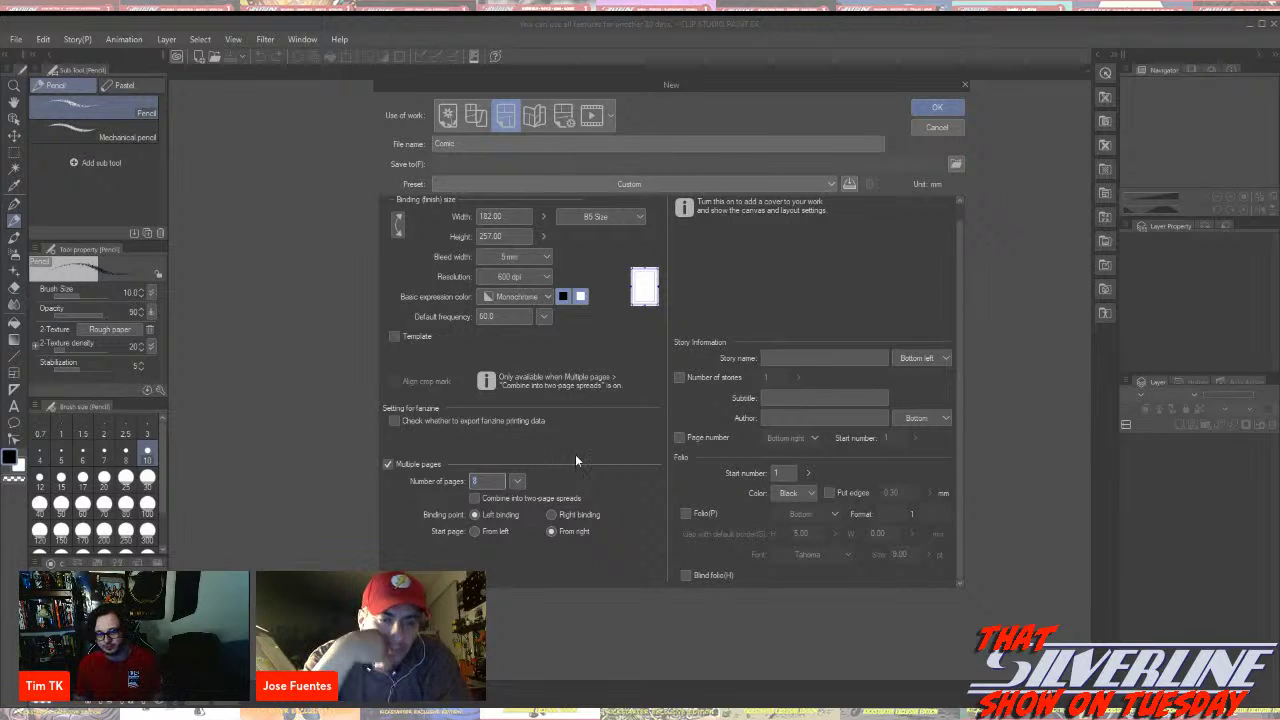
{"action": "scroll", "coordinate": [695, 426], "scroll_direction": "up", "scroll_amount": 1}
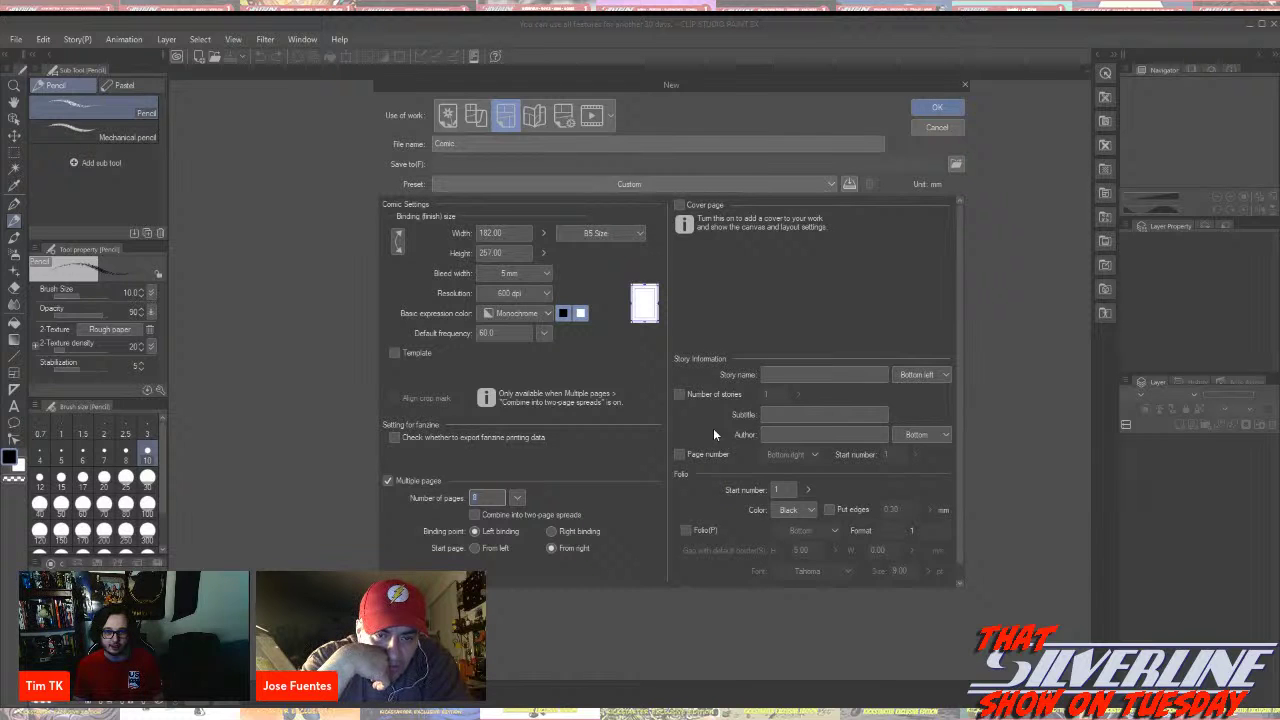
{"action": "scroll", "coordinate": [716, 414], "scroll_direction": "down", "scroll_amount": 1}
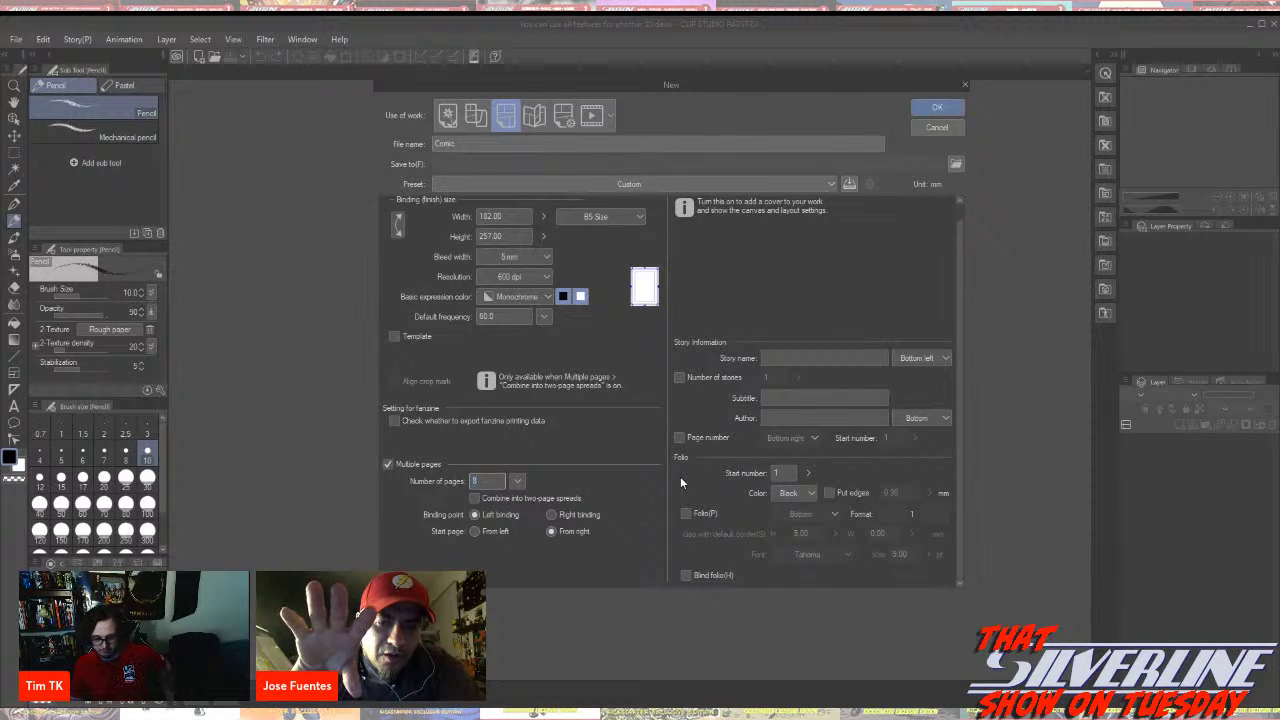
{"action": "type", "text": "1"}
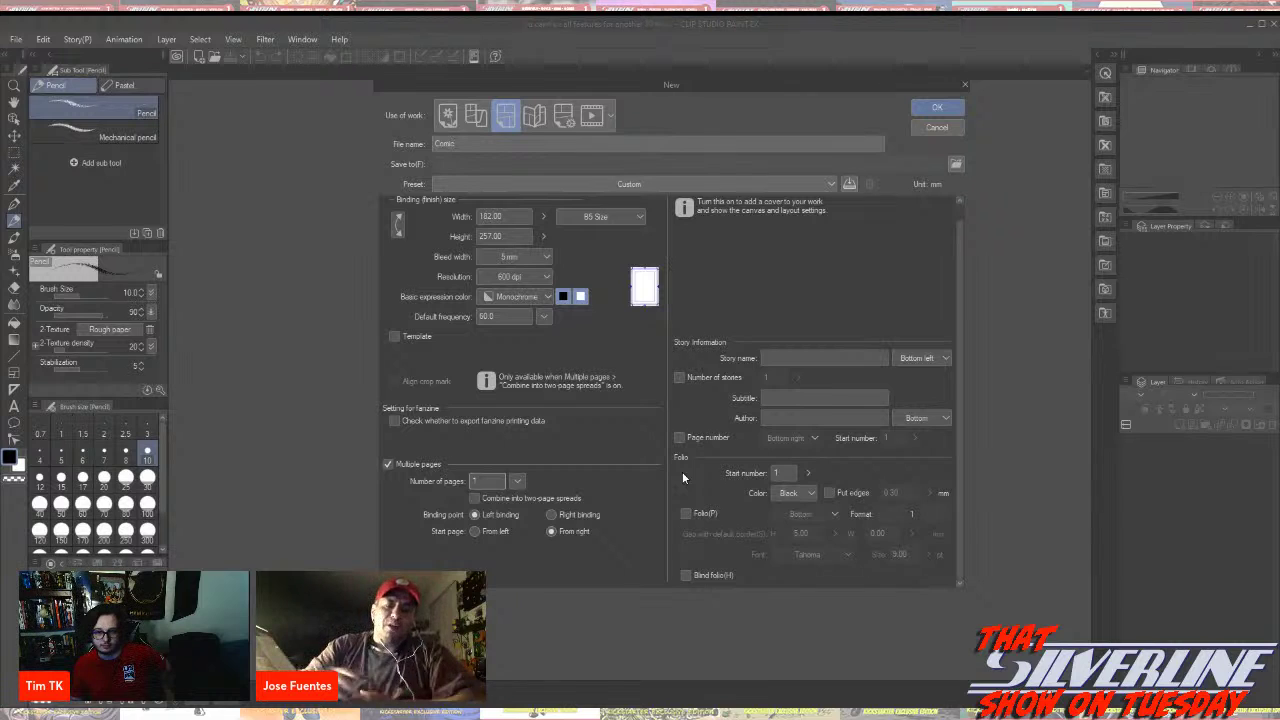
{"action": "scroll", "coordinate": [682, 471], "scroll_direction": "up", "scroll_amount": 1}
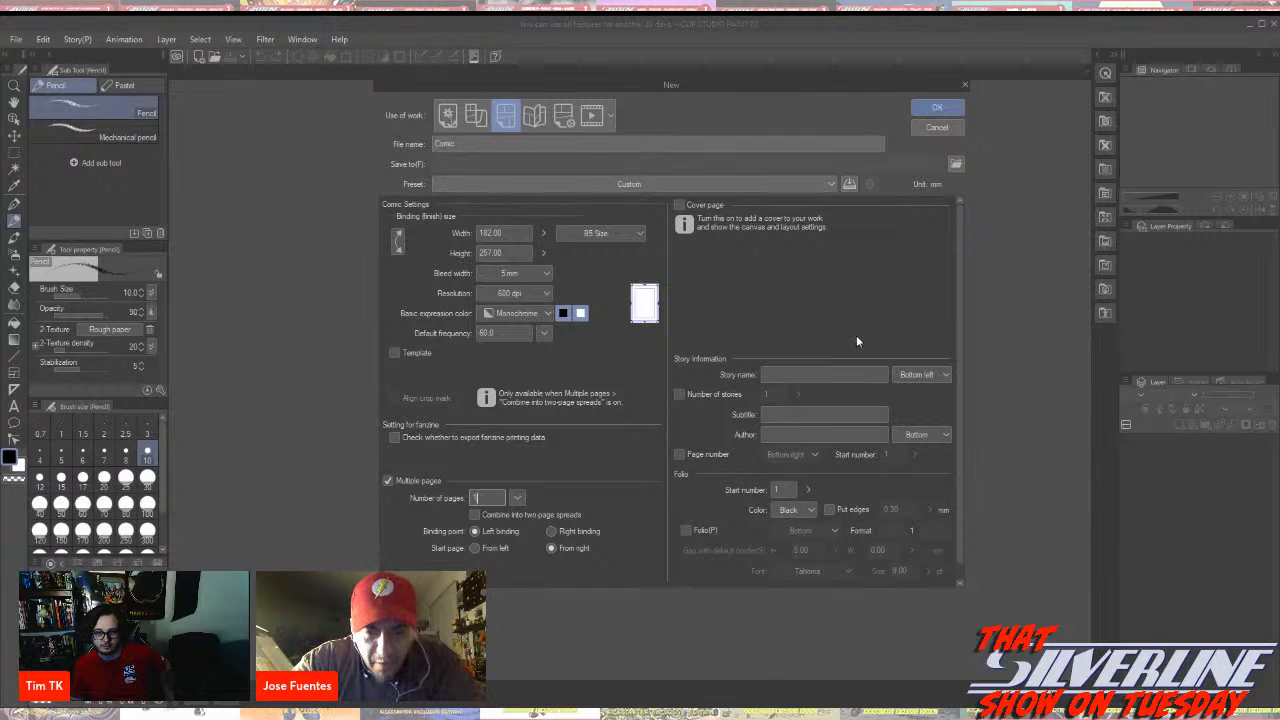
{"action": "left_click", "coordinate": [936, 108]}
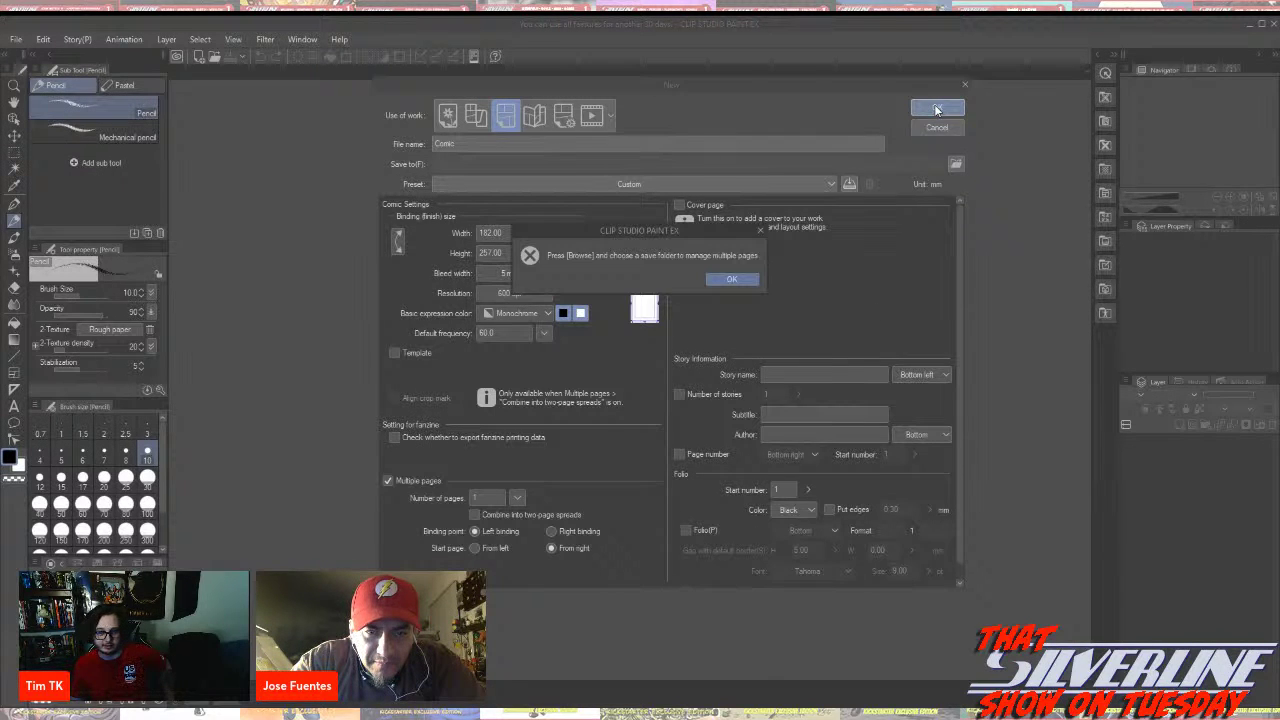
{"action": "left_click", "coordinate": [729, 280]}
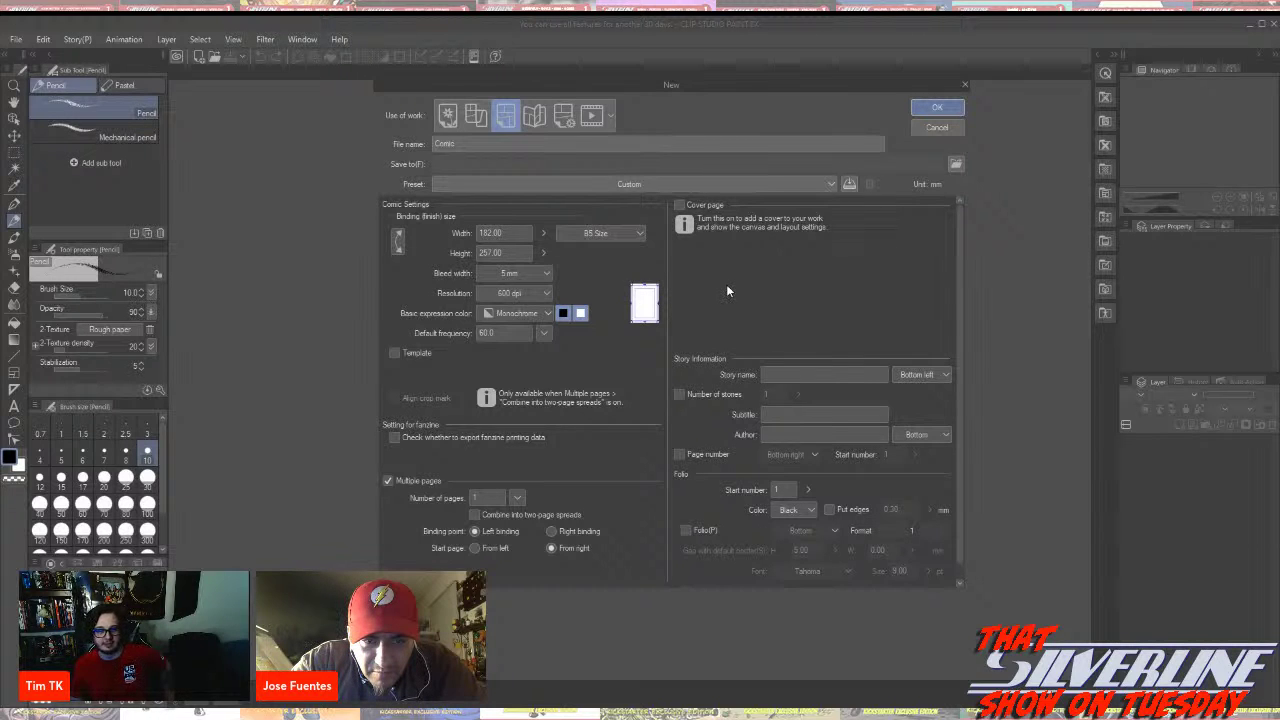
Turn off multiple pages and create the B5, 600 dpi monochrome comic document
{"action": "scroll", "coordinate": [638, 447], "scroll_direction": "down", "scroll_amount": 1}
{"action": "scroll", "coordinate": [638, 447], "scroll_direction": "up", "scroll_amount": 1}
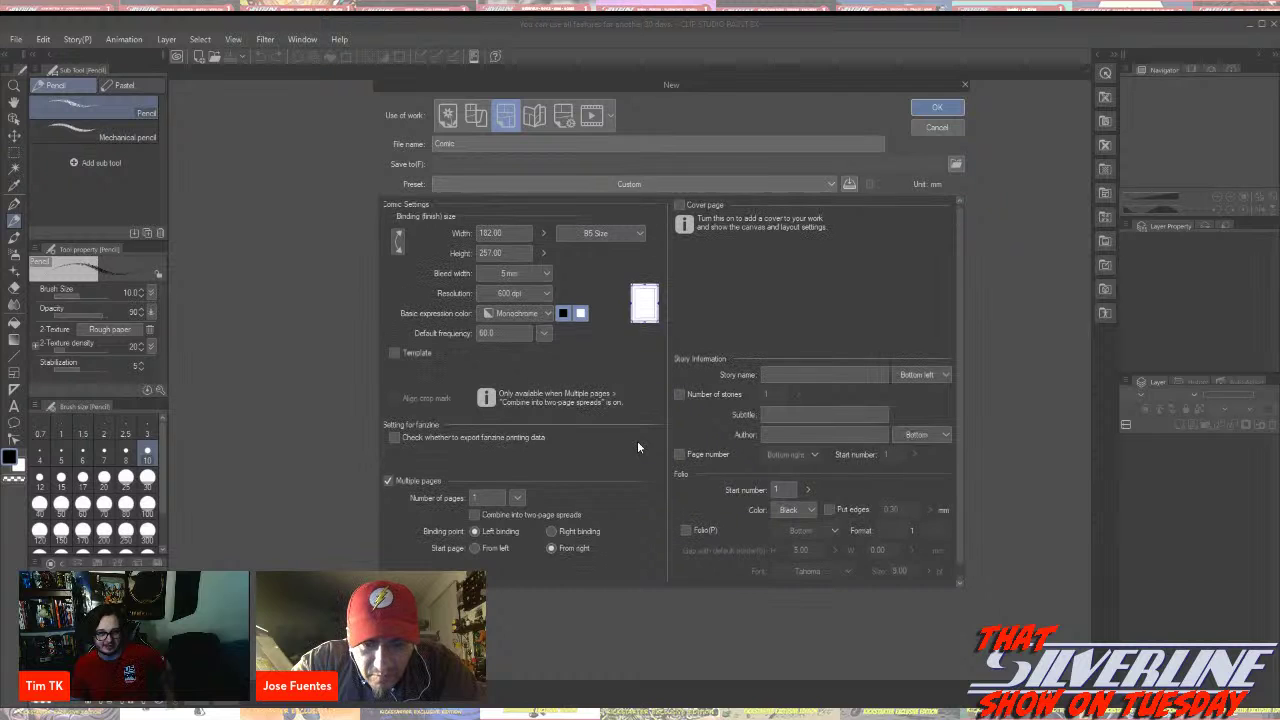
{"action": "left_click", "coordinate": [938, 108]}
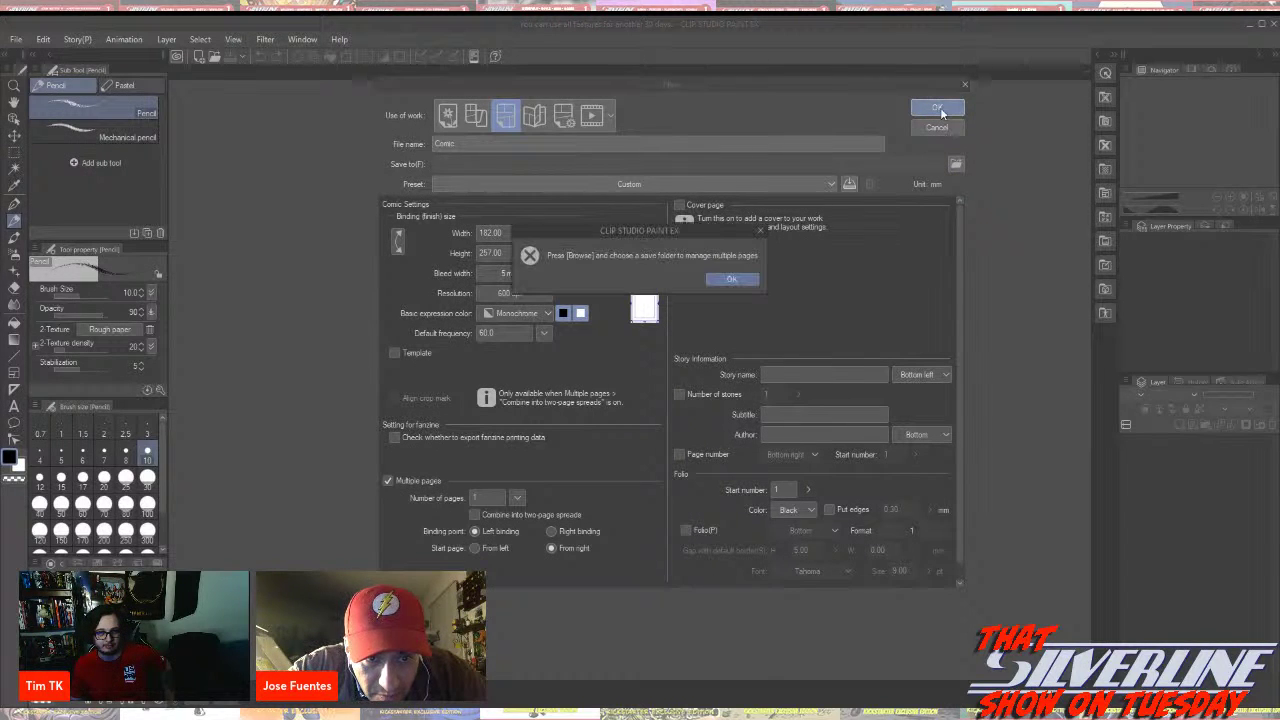
{"action": "left_click", "coordinate": [733, 279]}
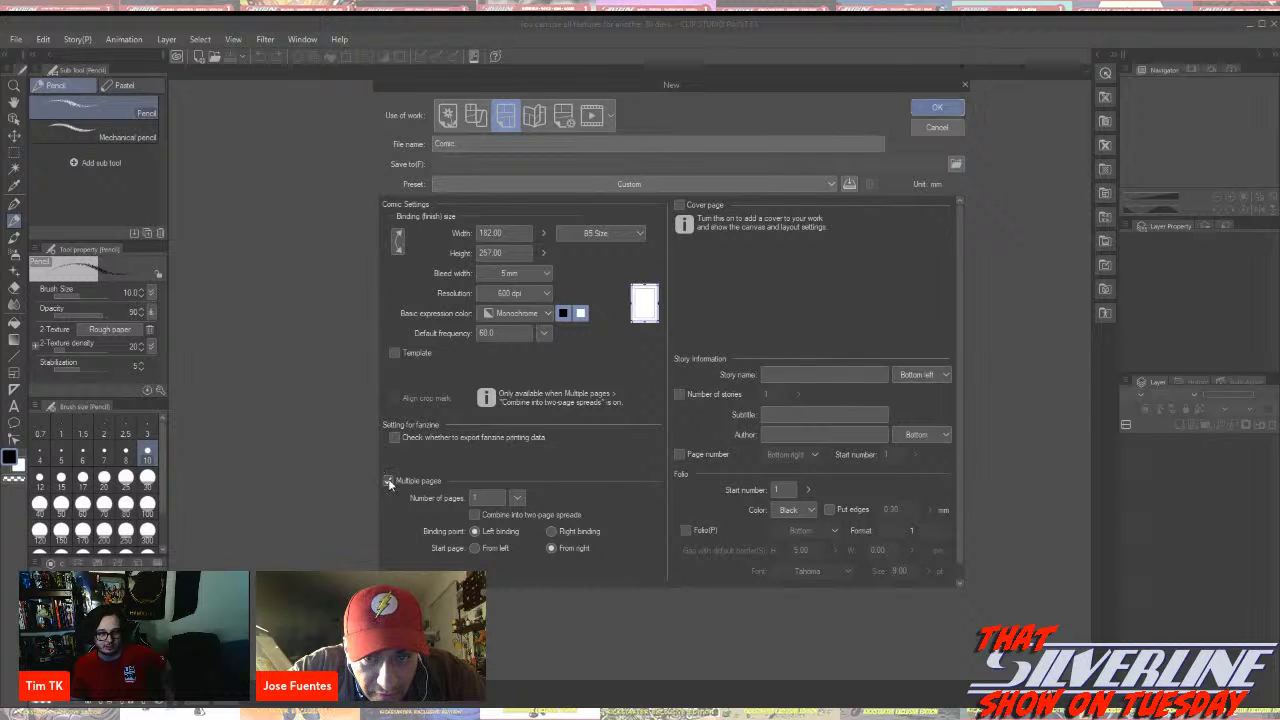
{"action": "left_click", "coordinate": [388, 481]}
{"action": "left_click", "coordinate": [937, 107]}
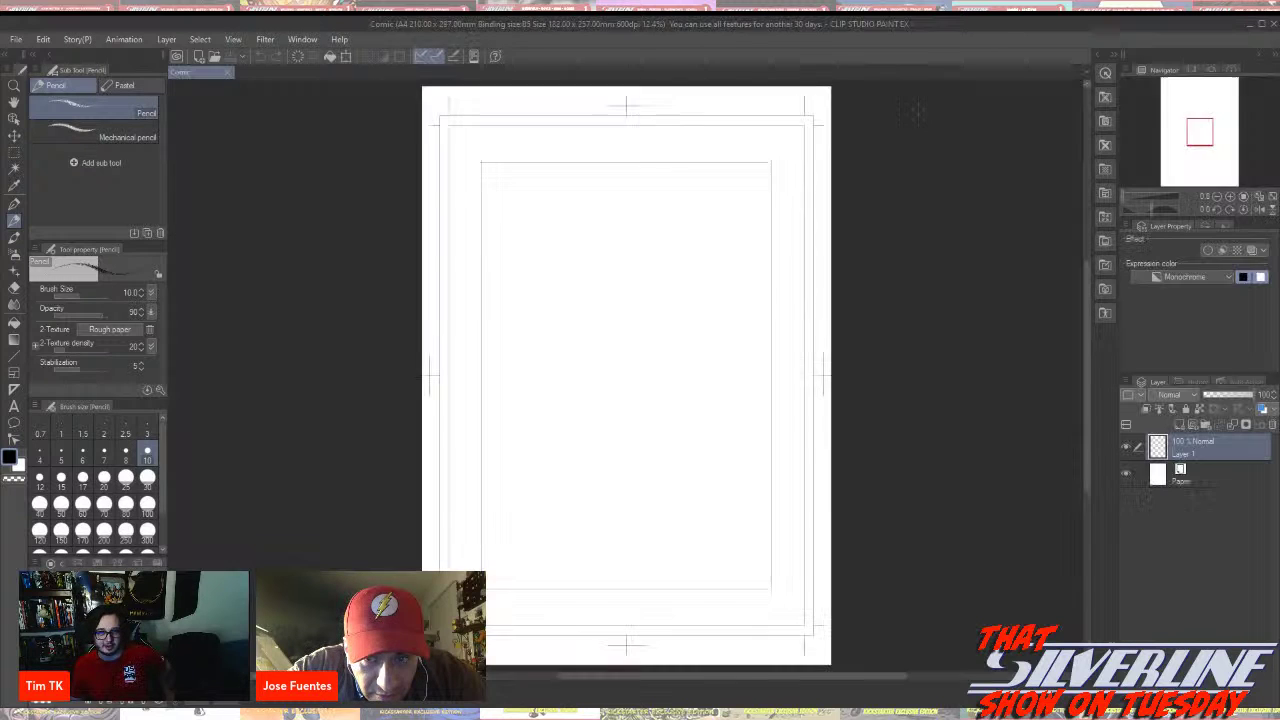
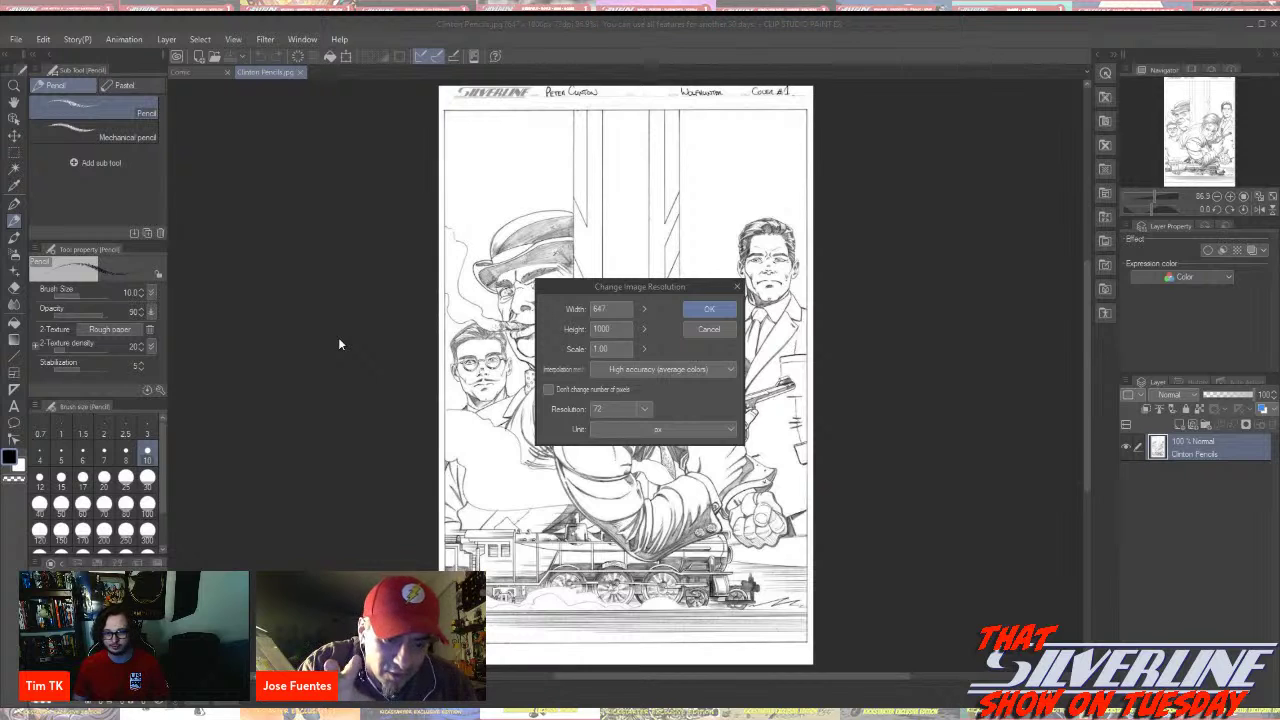
Change the pencilled cover image to 300 dpi and 11 inches wide, using inches as the unit
{"action": "left_click", "coordinate": [617, 409]}
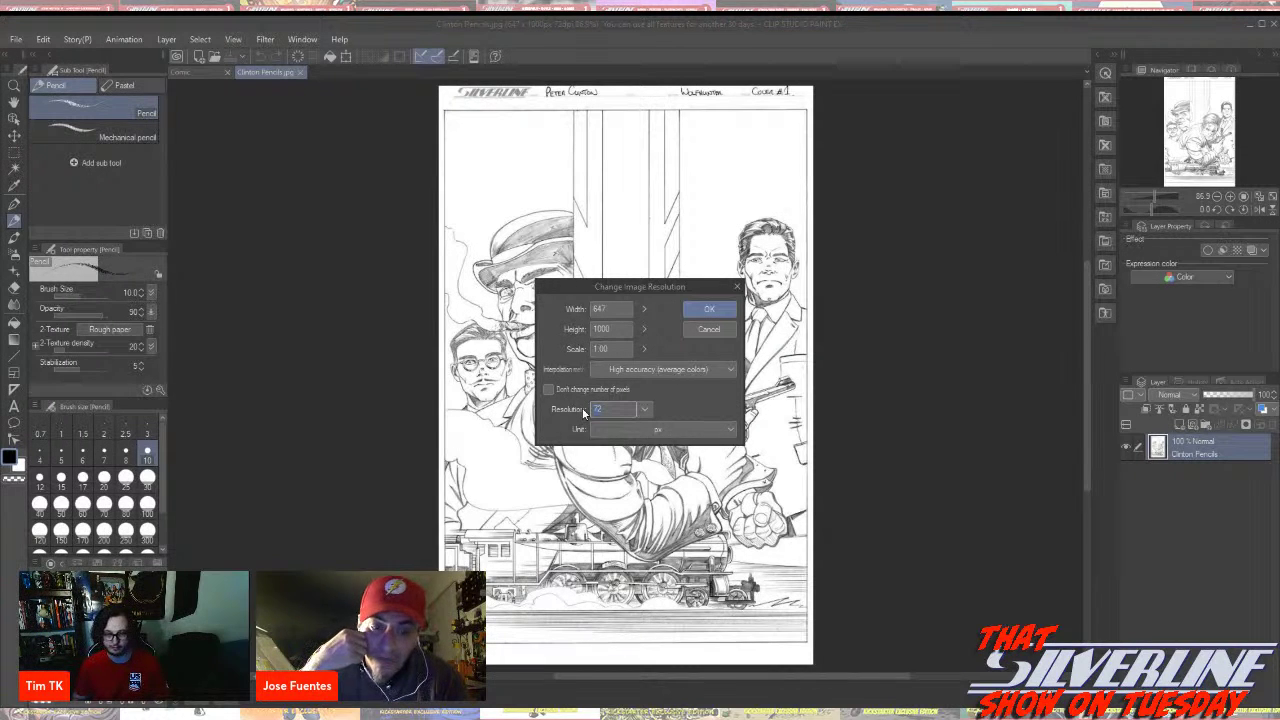
{"action": "type", "text": "00"}
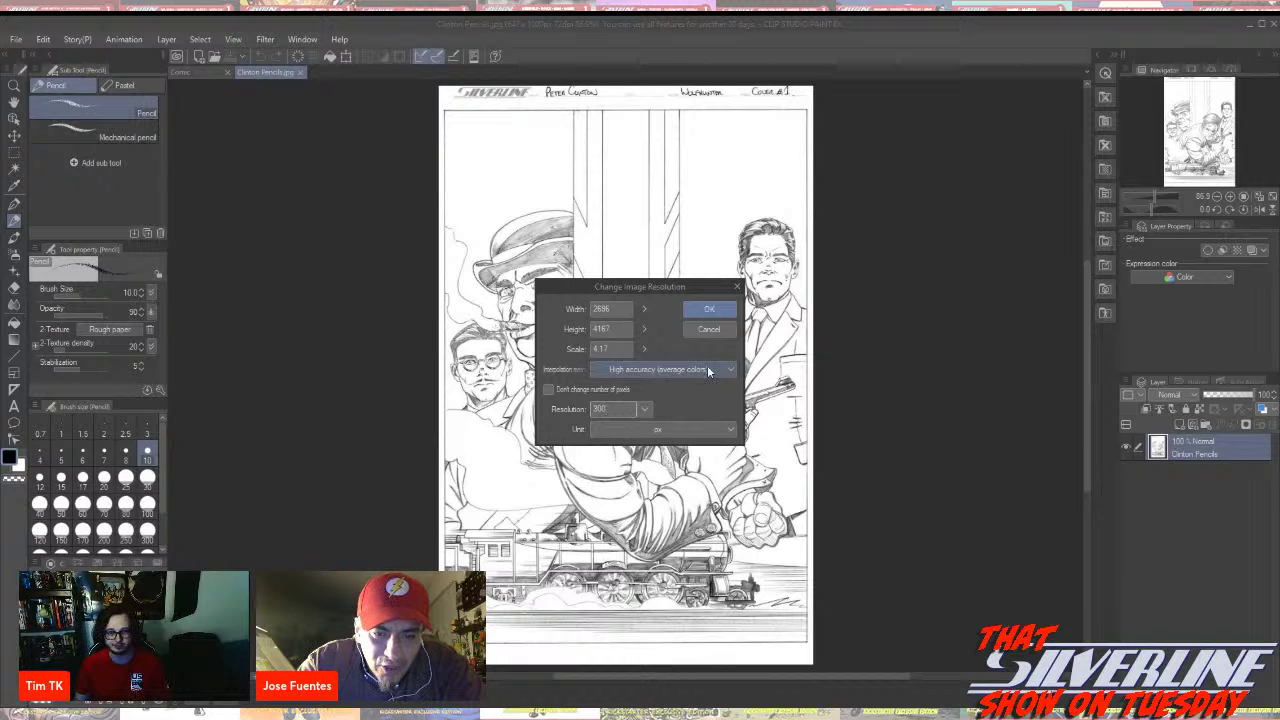
{"action": "left_click", "coordinate": [658, 426]}
{"action": "left_click", "coordinate": [622, 476]}
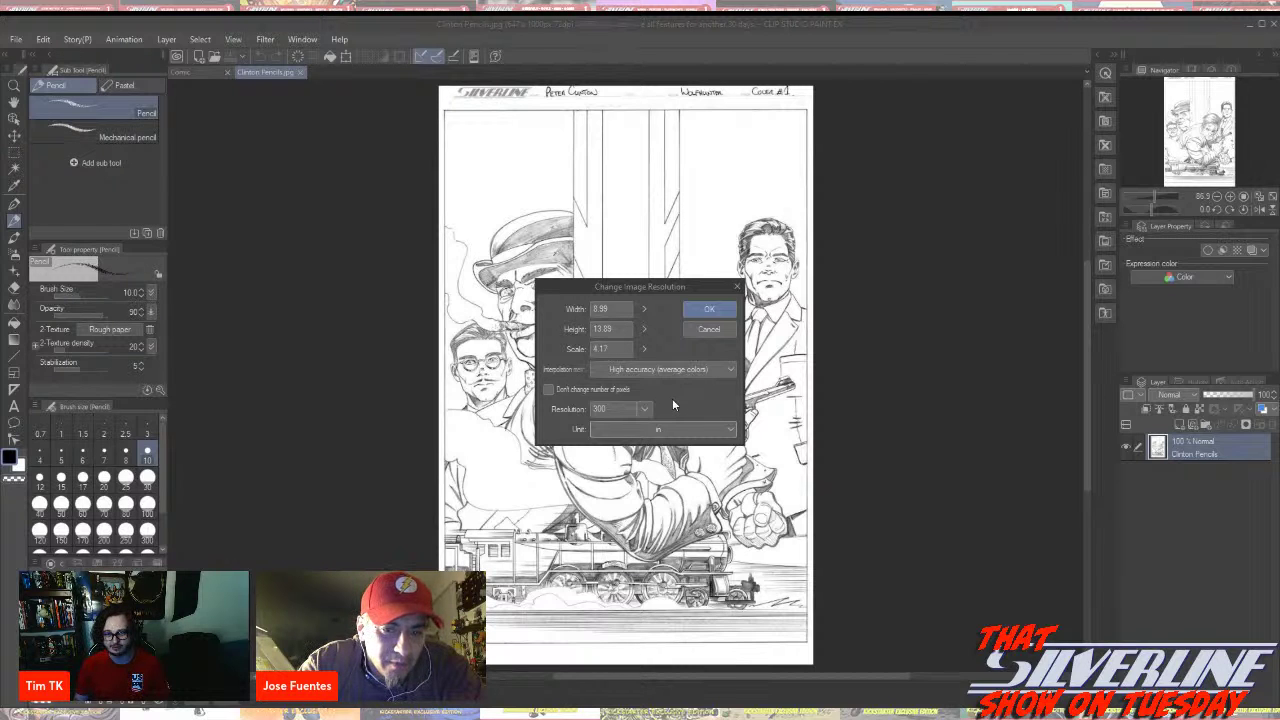
{"action": "type", "text": "1"}
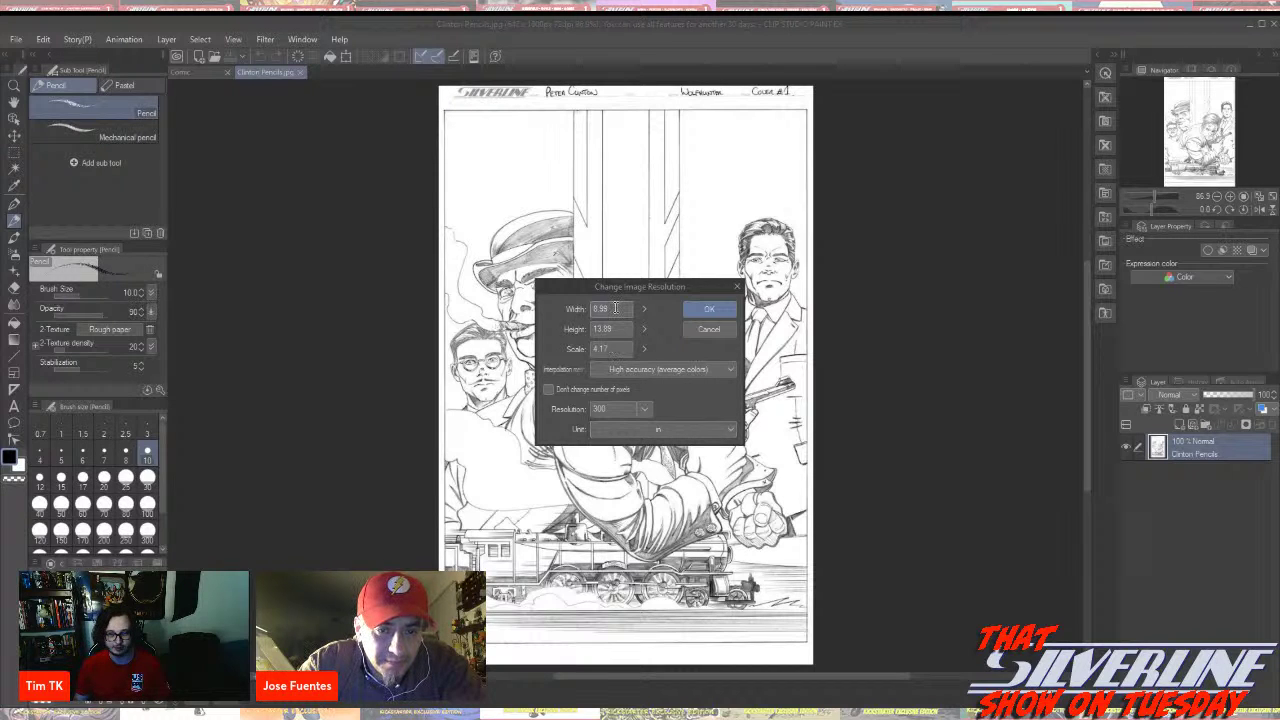
{"action": "type", "text": "1"}
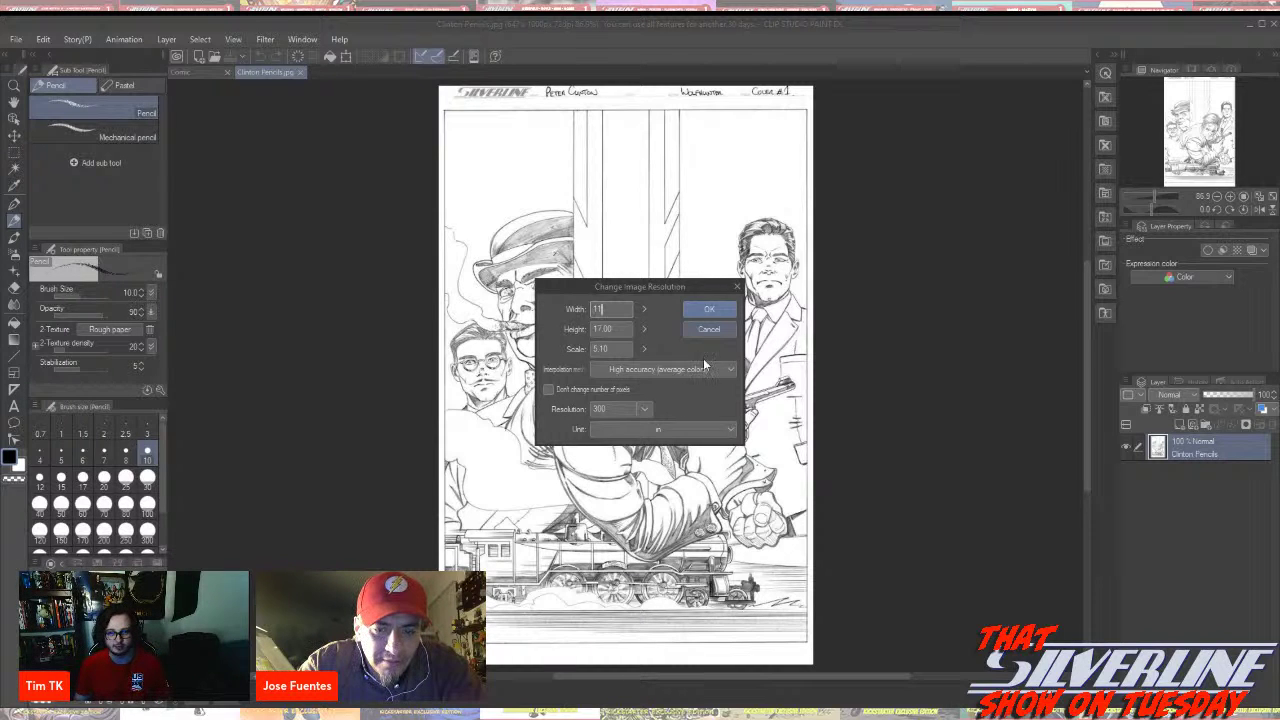
{"action": "left_click", "coordinate": [709, 309]}
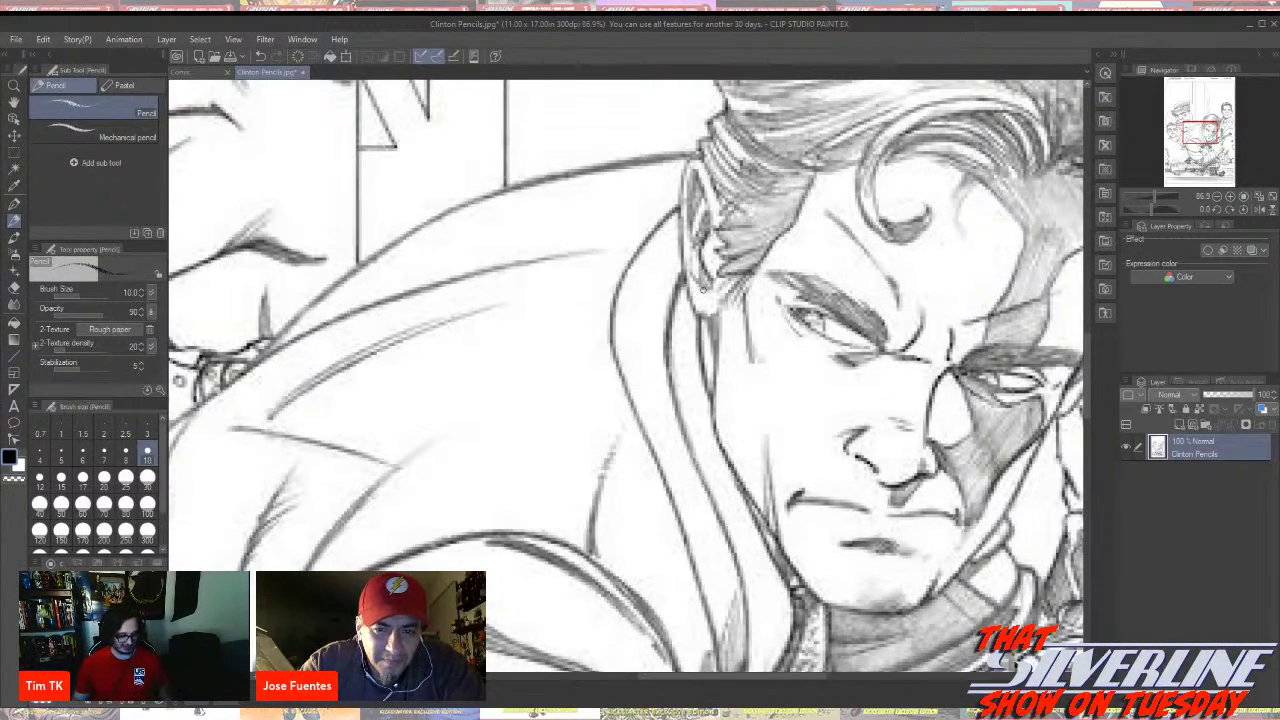
Zoom out to examine the central figures of the pencilled cover
{"action": "scroll", "coordinate": [703, 295], "scroll_direction": "down", "scroll_amount": 1}
{"action": "scroll", "coordinate": [703, 300], "scroll_direction": "down", "scroll_amount": 4}
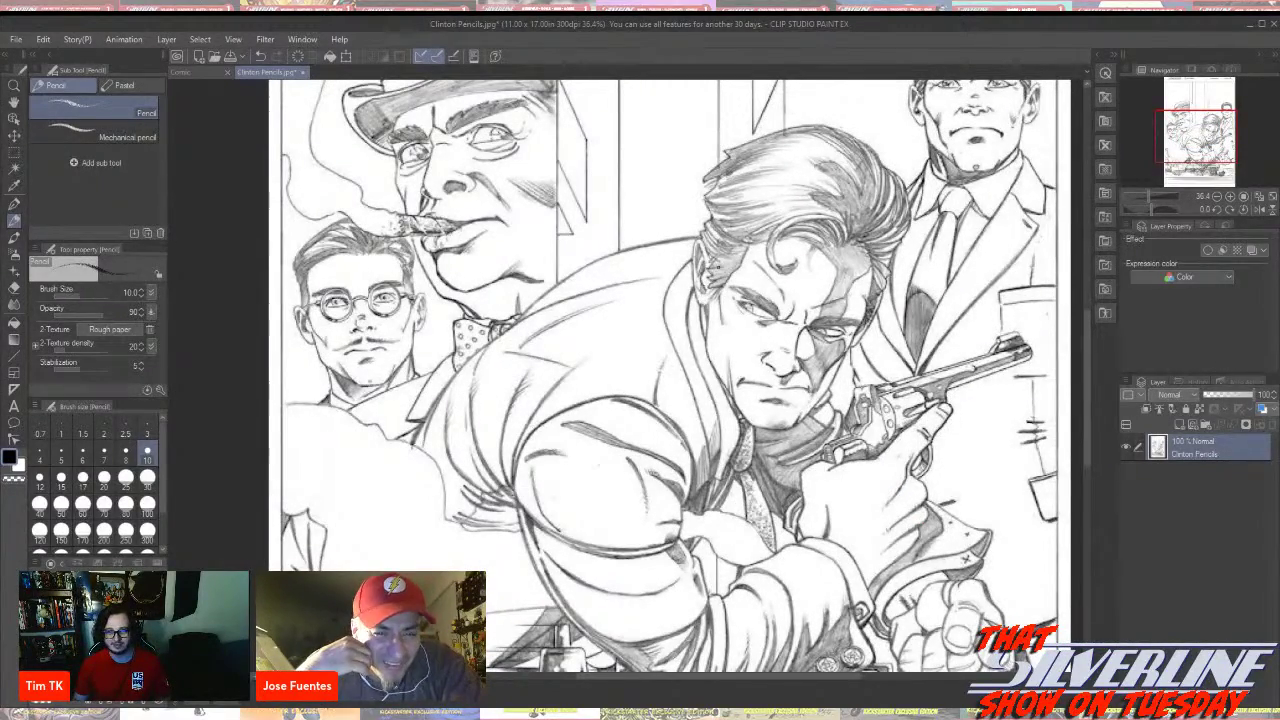
{"action": "scroll", "coordinate": [725, 249], "scroll_direction": "up", "scroll_amount": 1}
{"action": "scroll", "coordinate": [725, 249], "scroll_direction": "down", "scroll_amount": 1}
{"action": "scroll", "coordinate": [725, 249], "scroll_direction": "up", "scroll_amount": 1}
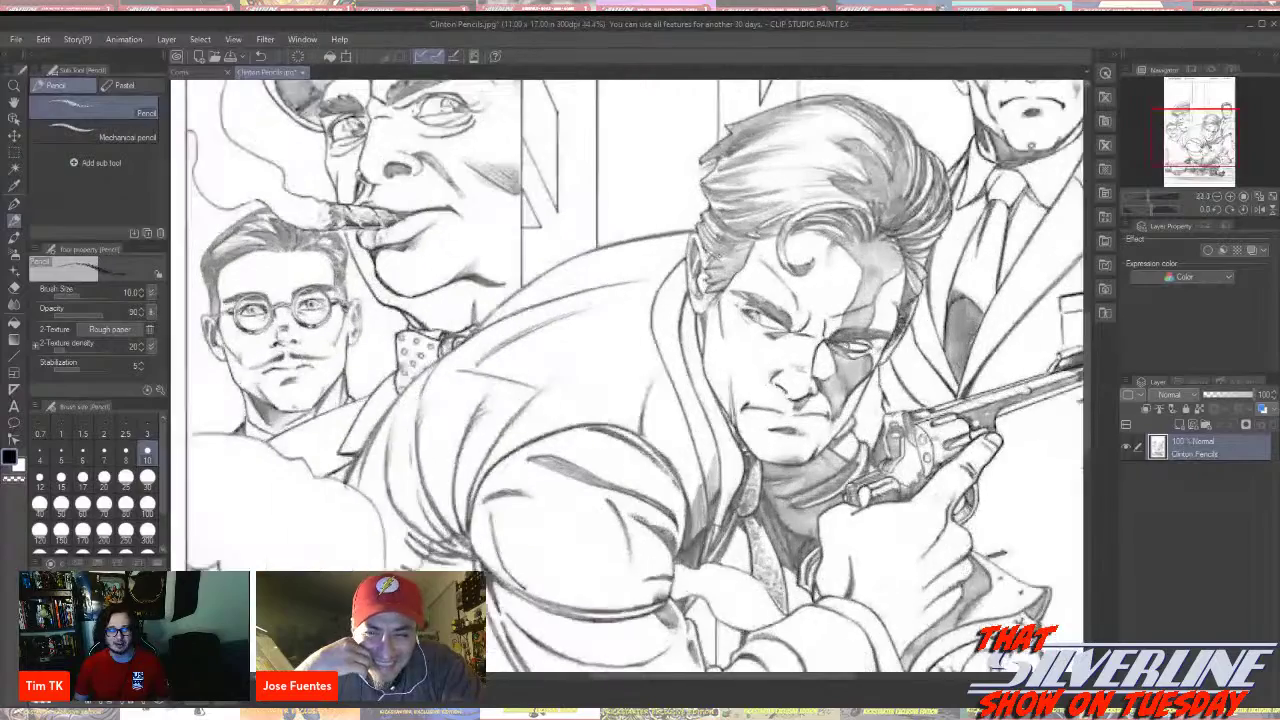
{"action": "scroll", "coordinate": [708, 256], "scroll_direction": "down", "scroll_amount": 2}
{"action": "scroll", "coordinate": [710, 257], "scroll_direction": "up", "scroll_amount": 1}
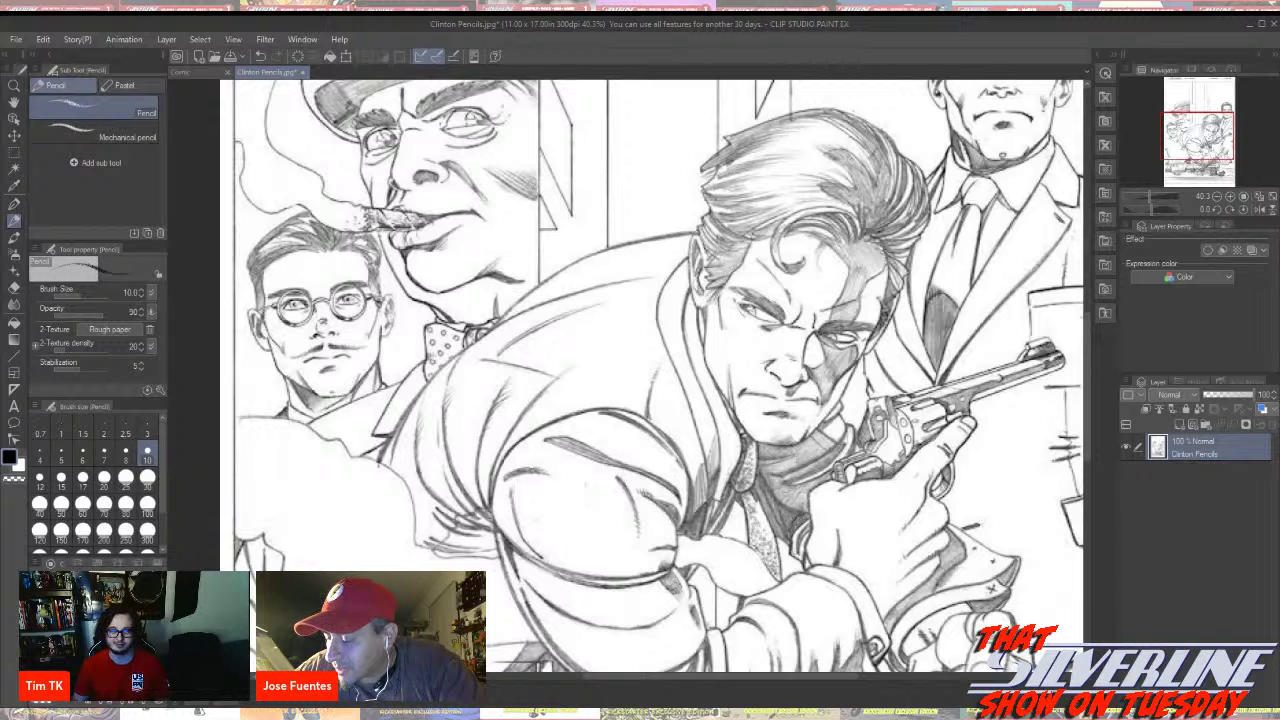
{"action": "left_click", "coordinate": [166, 39]}
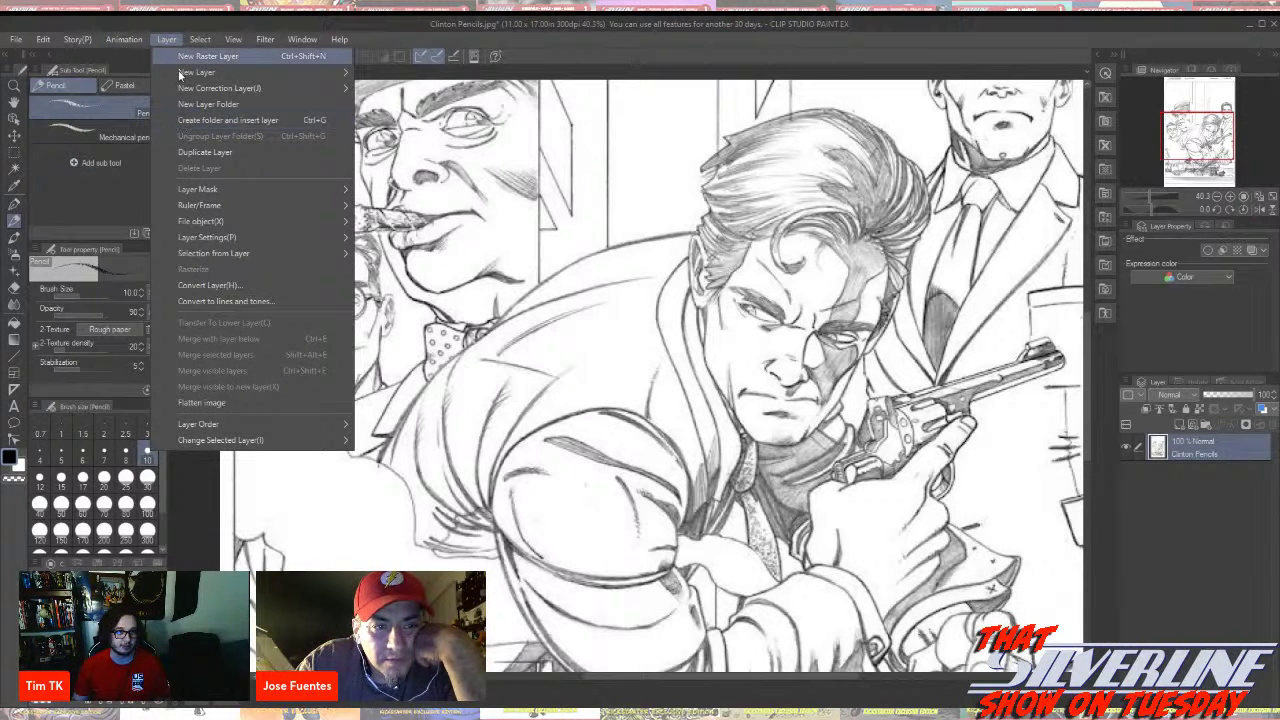
{"action": "left_click", "coordinate": [303, 39]}
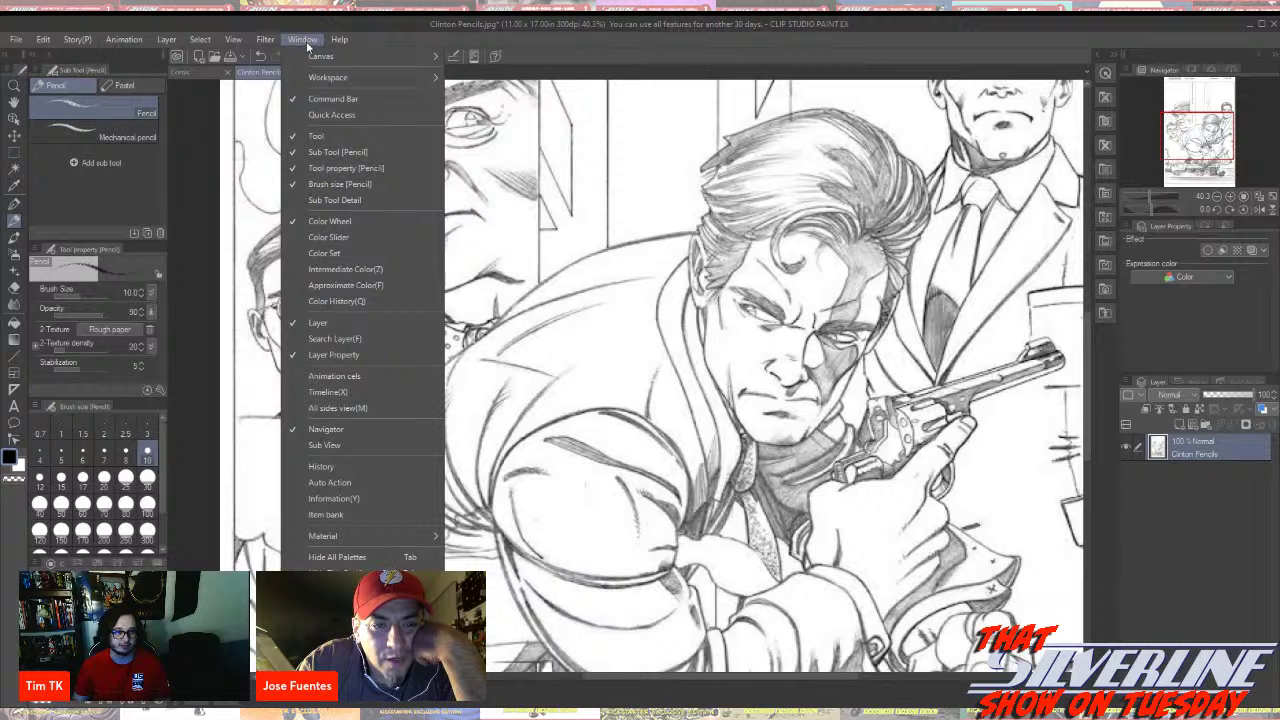
{"action": "left_click", "coordinate": [352, 358]}
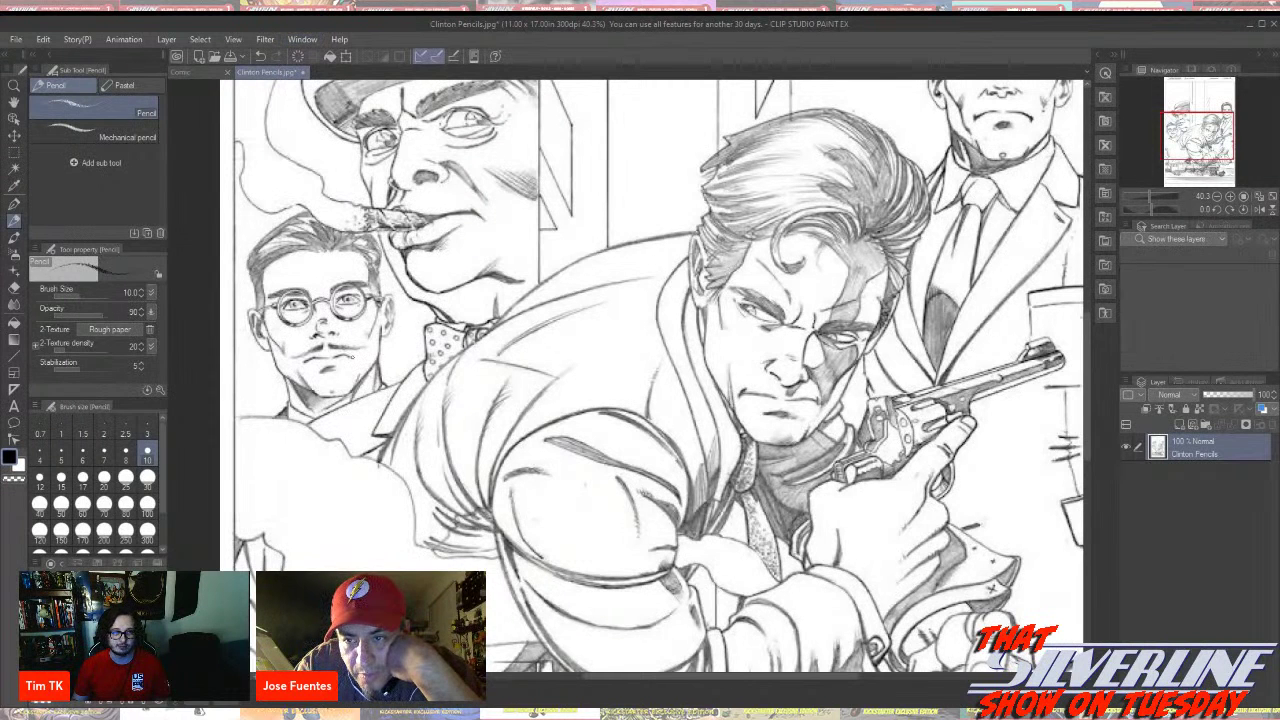
{"action": "left_click", "coordinate": [303, 39]}
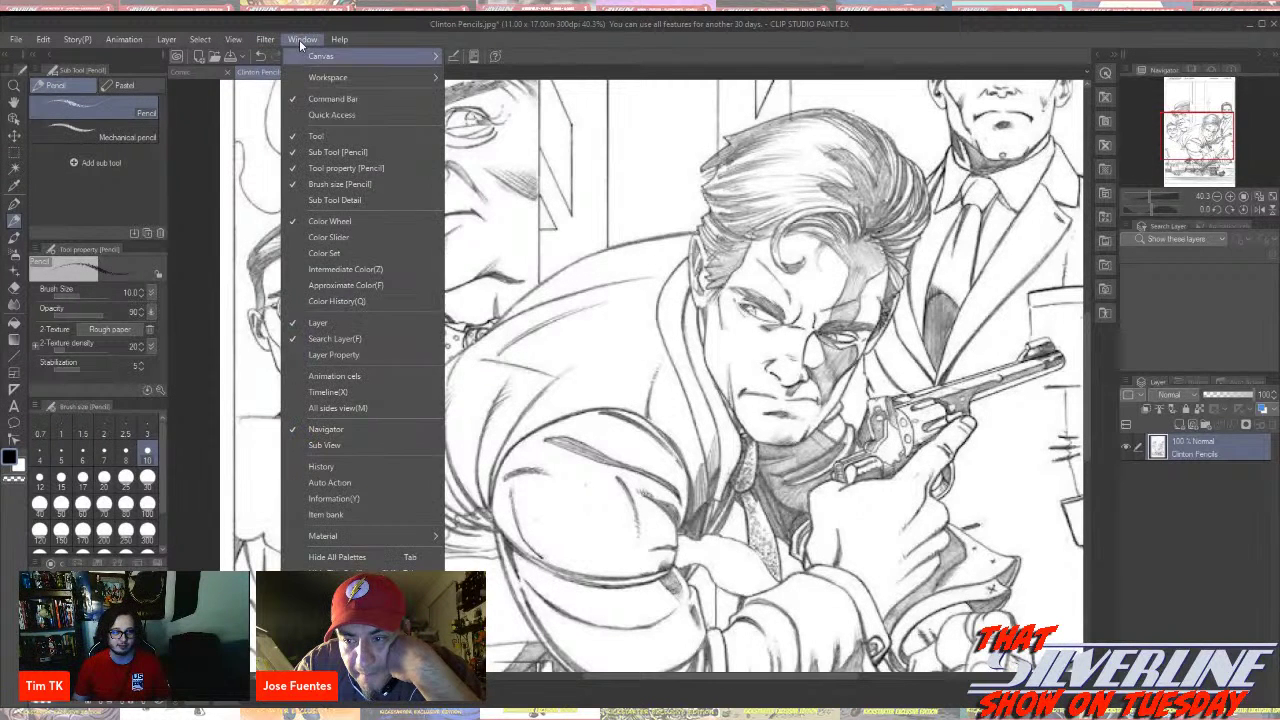
{"action": "left_click", "coordinate": [342, 356]}
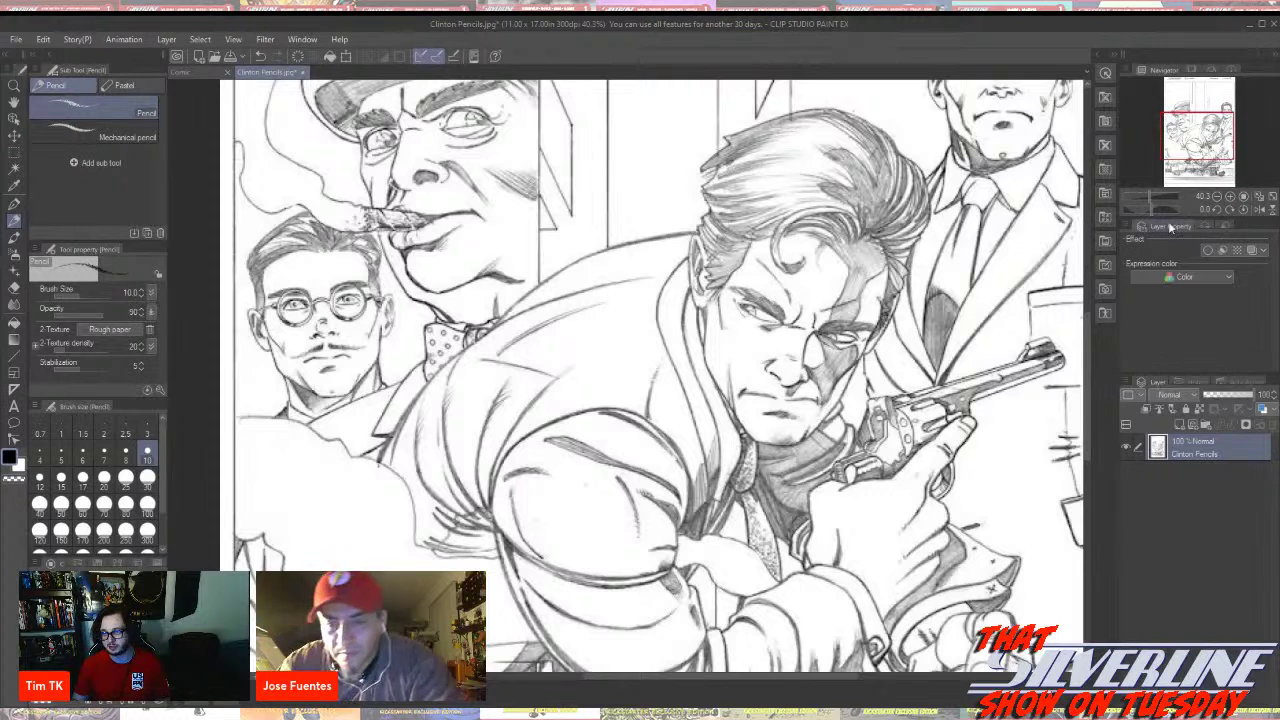
Preview the pencil artwork layer with its expression color set to Monochrome
{"action": "left_click", "coordinate": [1160, 279]}
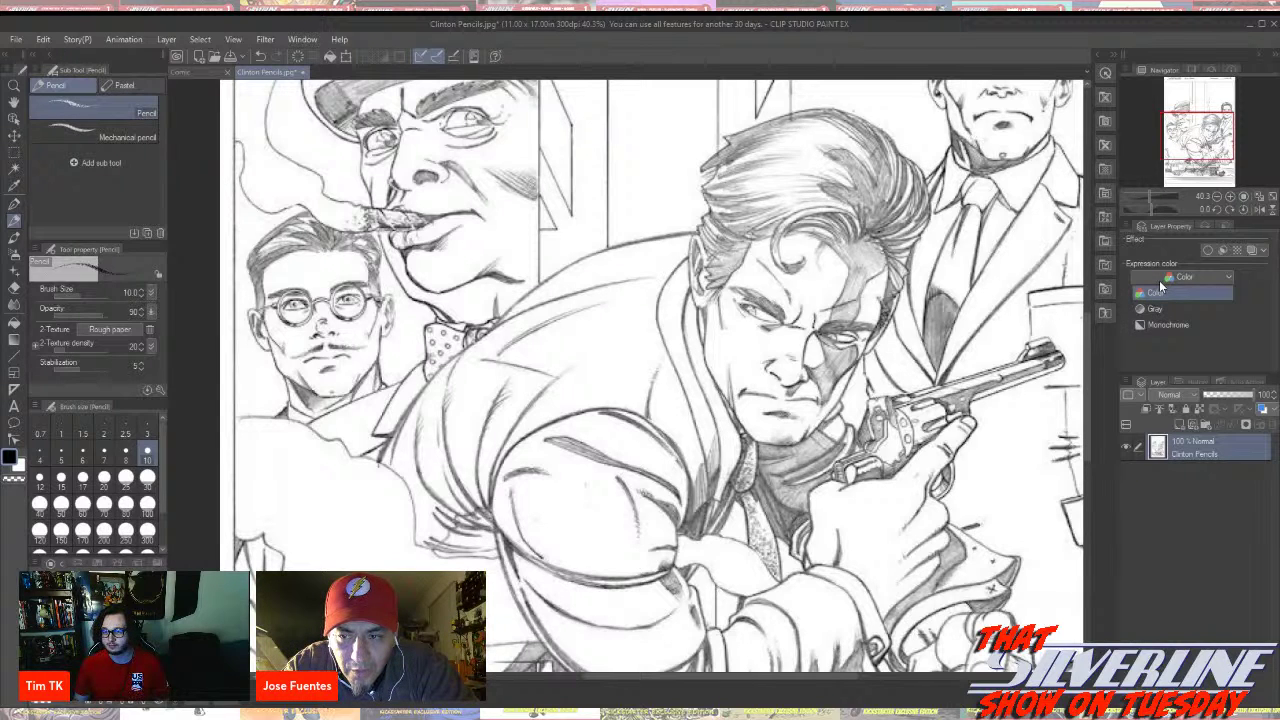
{"action": "left_click", "coordinate": [1151, 320]}
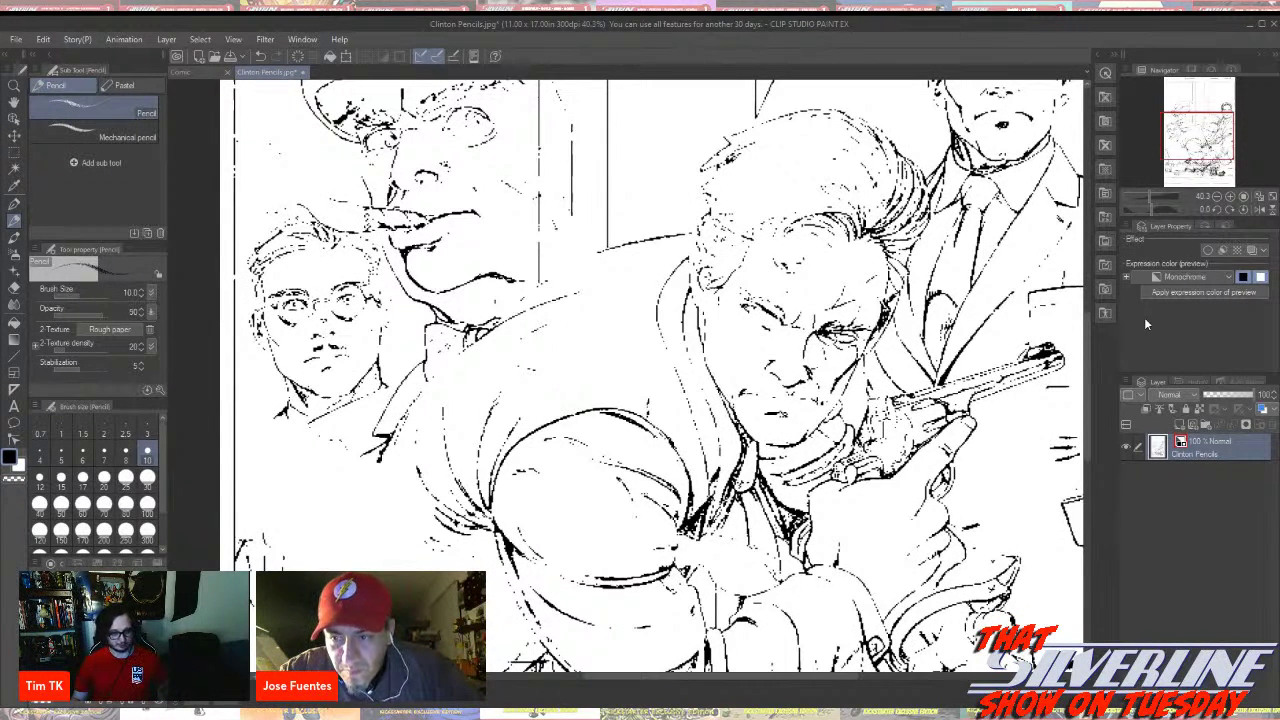
Undo the monochrome expression color change and turn on the blue layer color effect for the pencil artwork layer
{"action": "key", "text": "ctrl+z"}
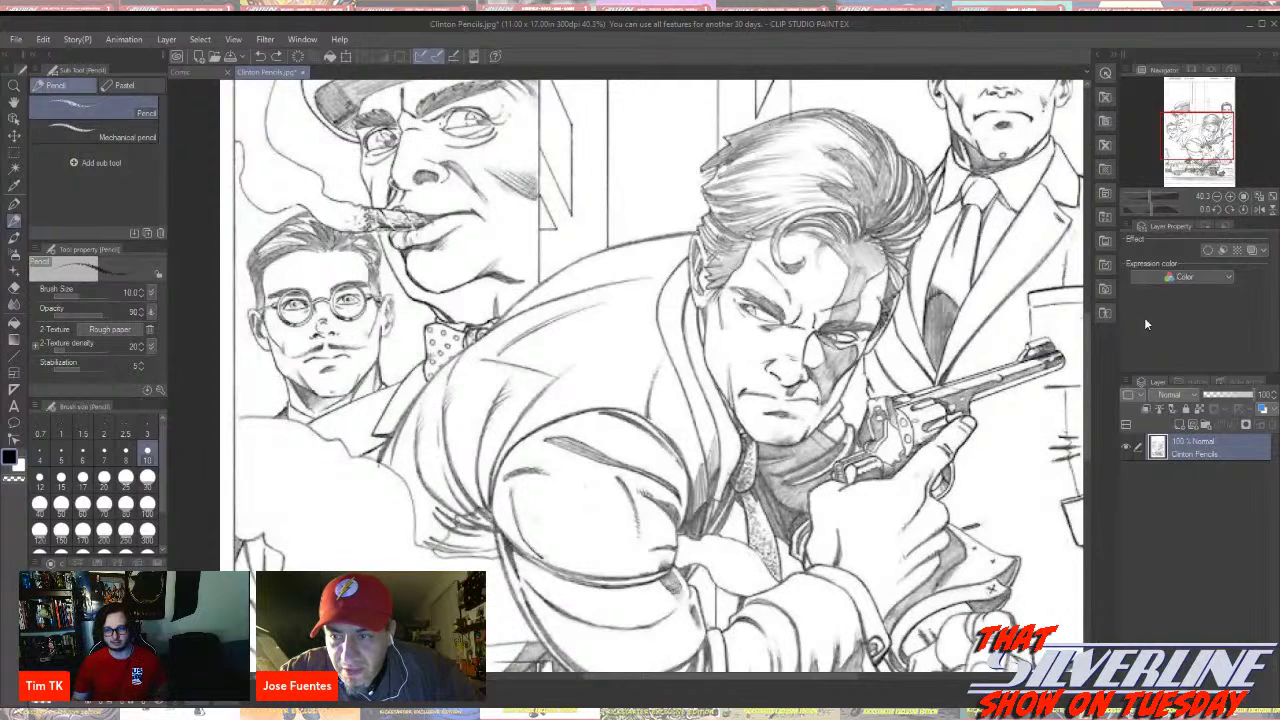
{"action": "left_click", "coordinate": [1222, 278]}
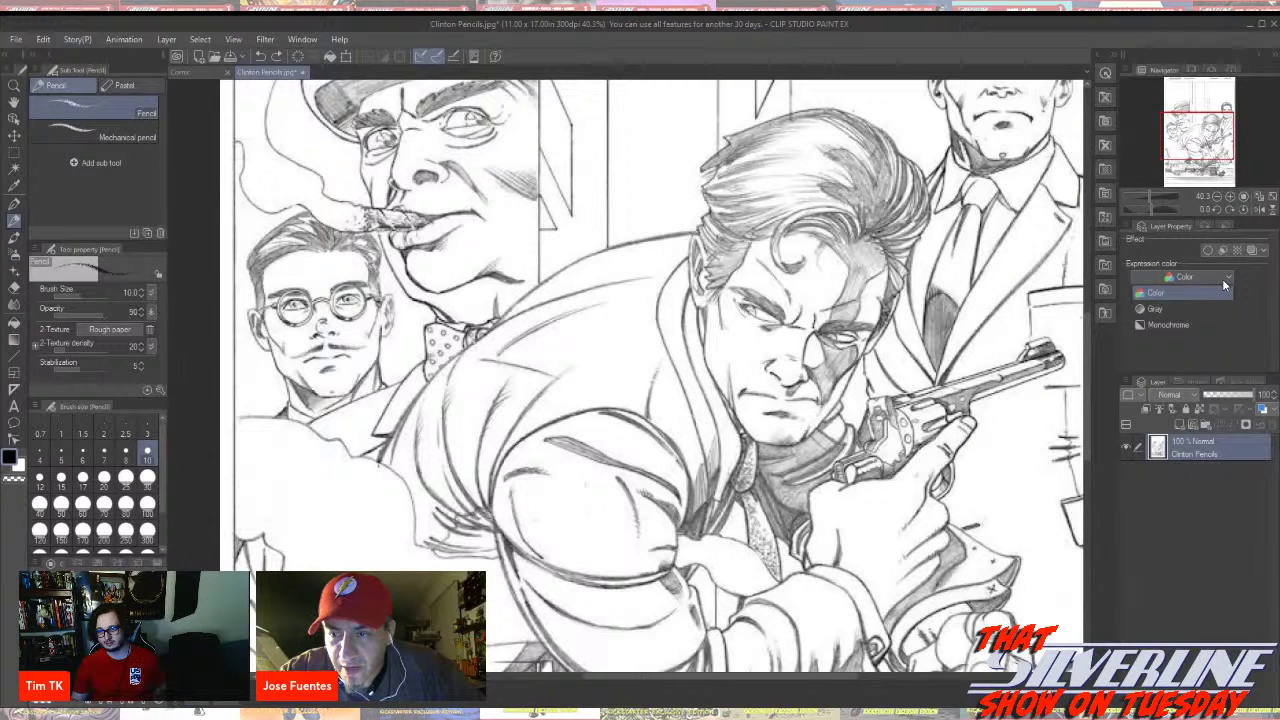
{"action": "left_click", "coordinate": [1222, 278]}
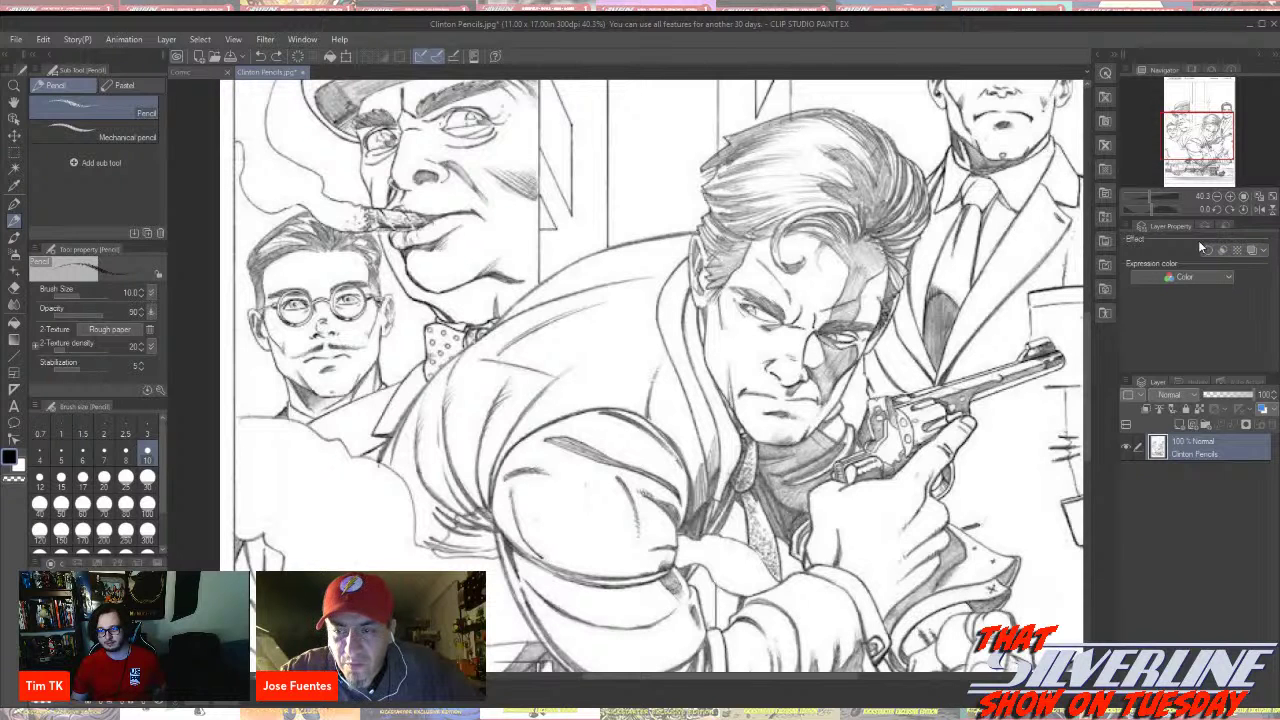
{"action": "left_click", "coordinate": [1254, 253]}
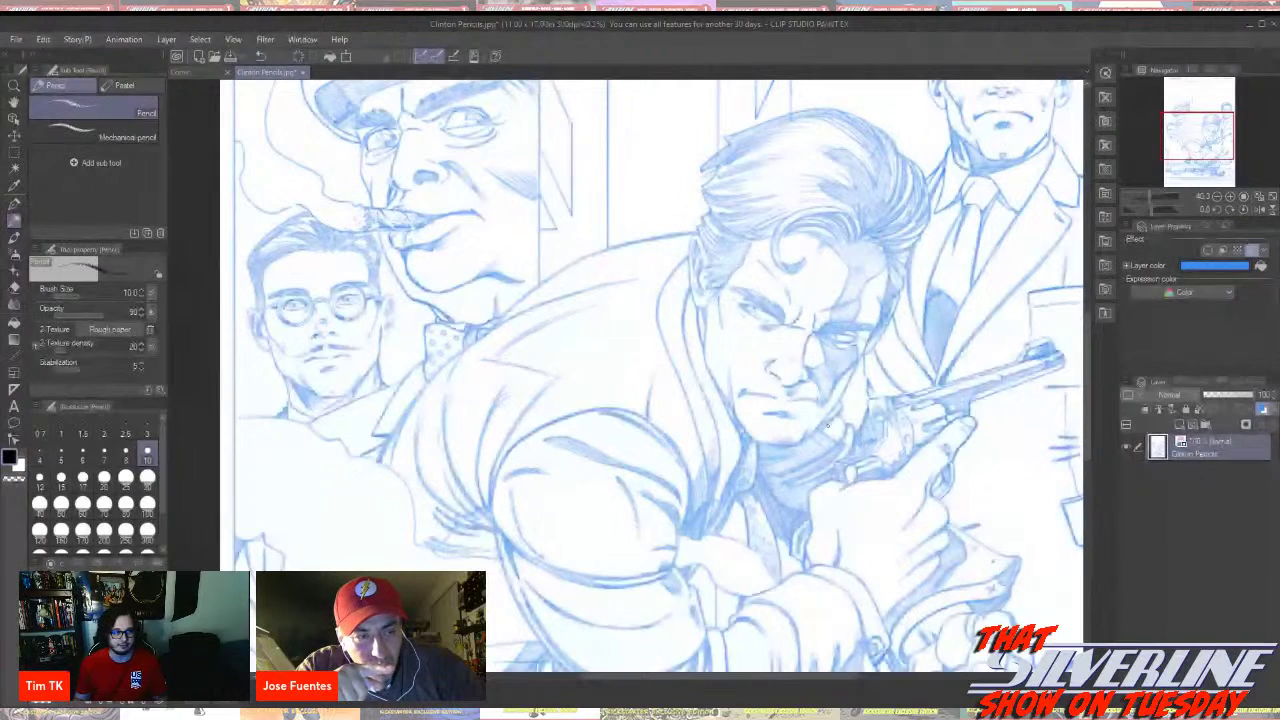
Select the G-pen and try a mark on the central figure's pencilled shoulder line, undoing it
{"action": "left_click", "coordinate": [15, 204]}
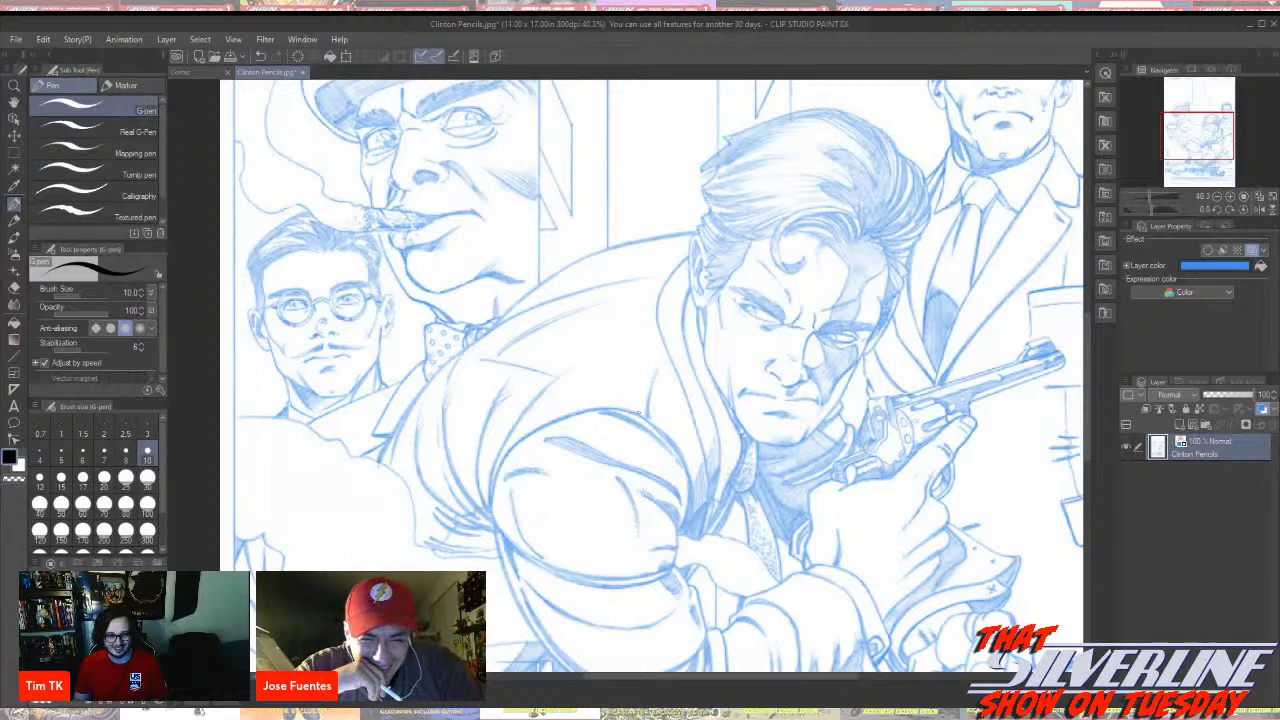
{"action": "scroll", "coordinate": [631, 411], "scroll_direction": "up", "scroll_amount": 8}
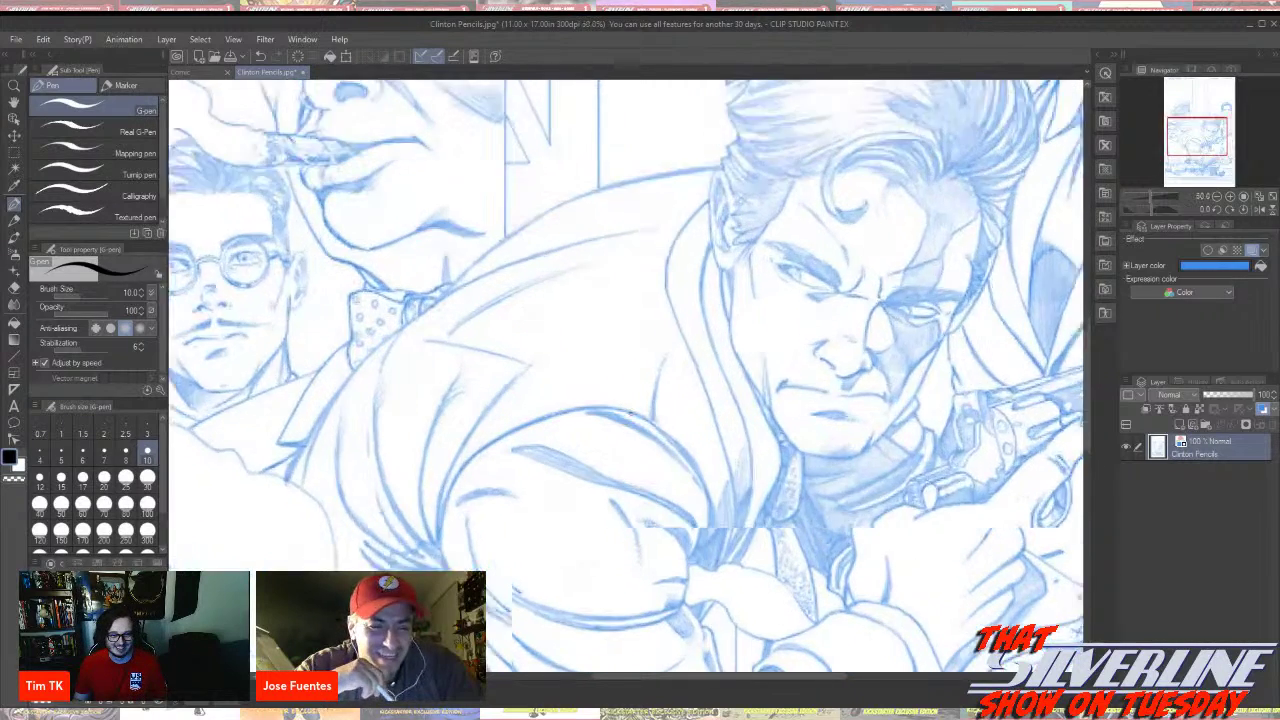
{"action": "scroll", "coordinate": [631, 413], "scroll_direction": "up", "scroll_amount": 1}
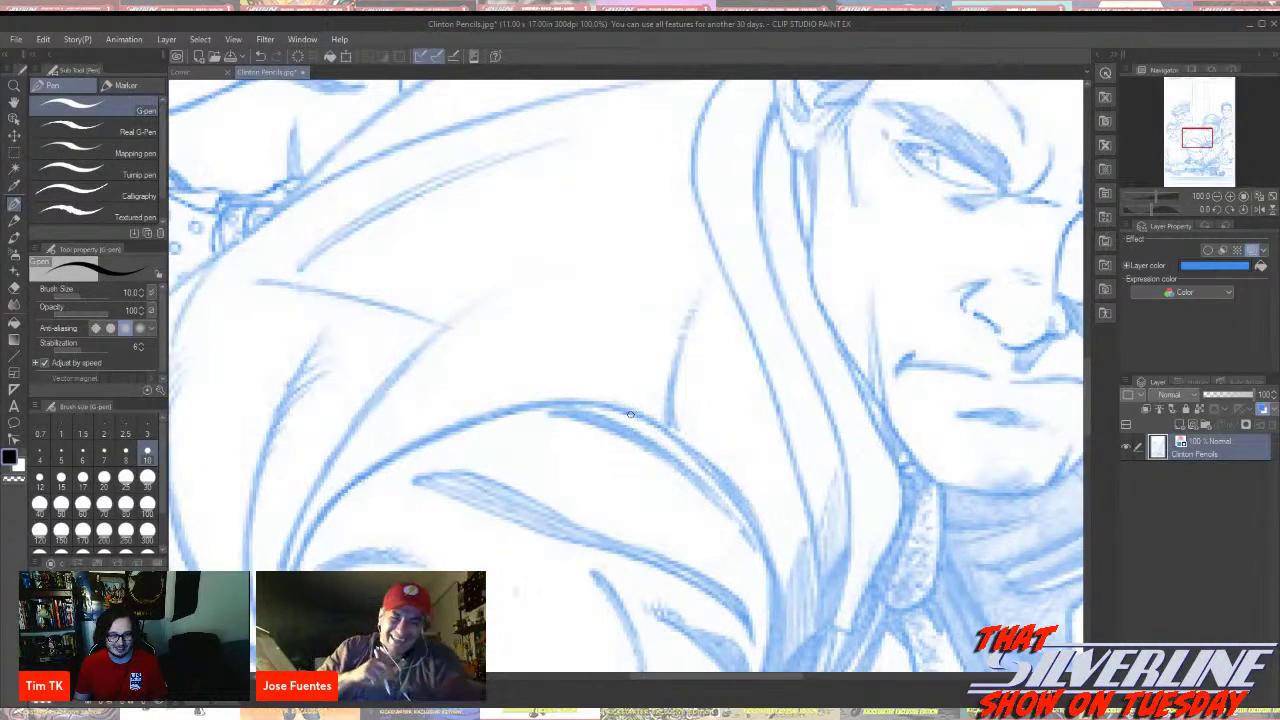
{"action": "left_click", "coordinate": [627, 411]}
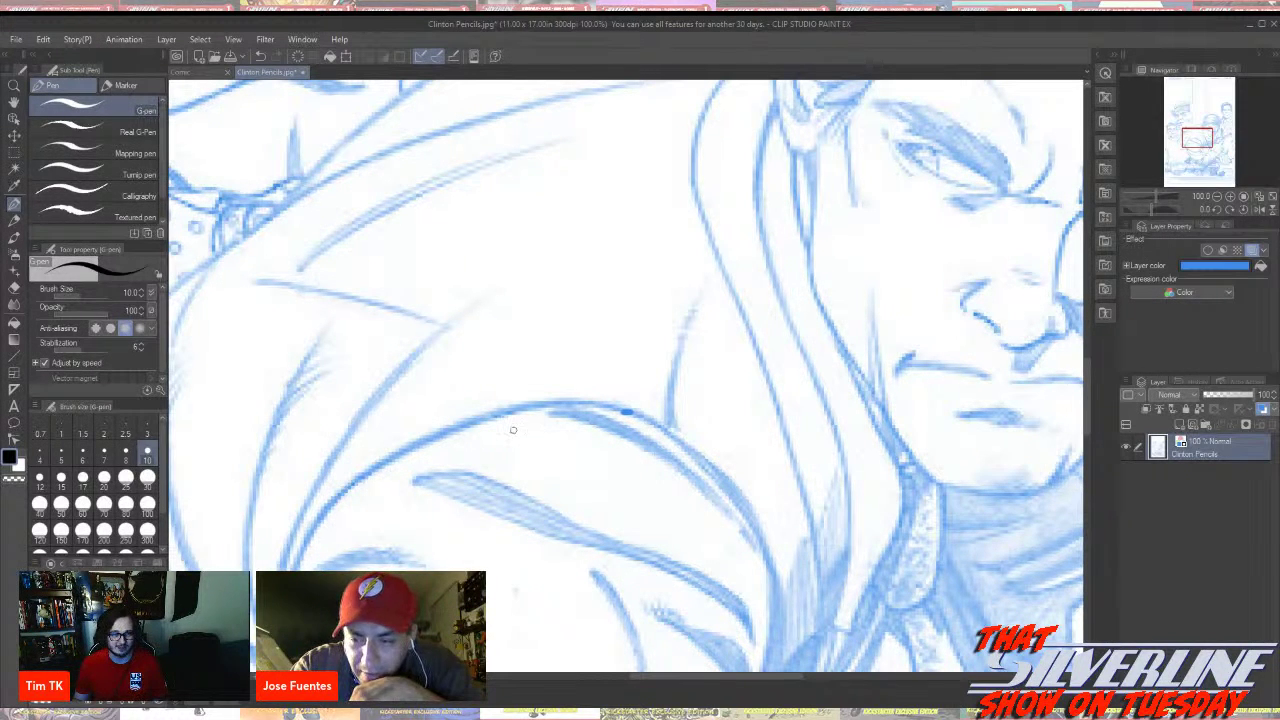
{"action": "key", "text": "ctrl+z"}
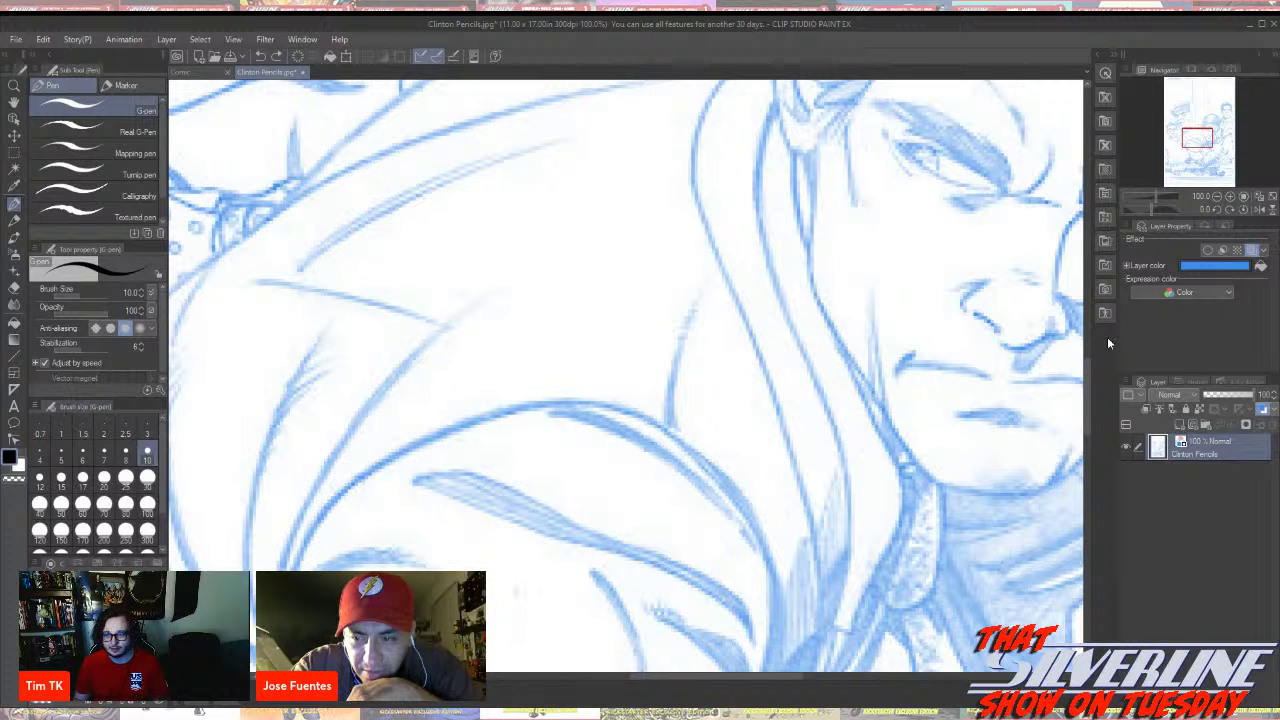
Add a new vector layer above the pencil layer and test a short G-pen stroke on it, undoing the stroke
{"action": "right_click", "coordinate": [1165, 472]}
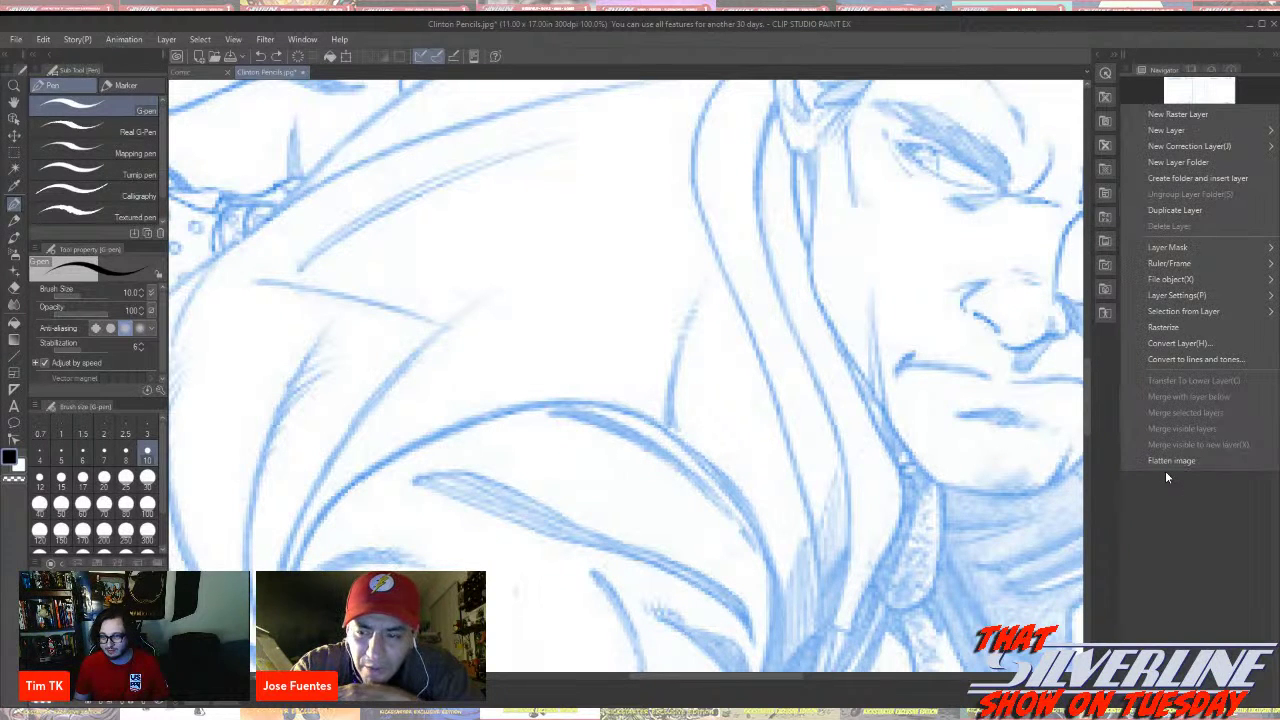
{"action": "left_click", "coordinate": [1160, 512]}
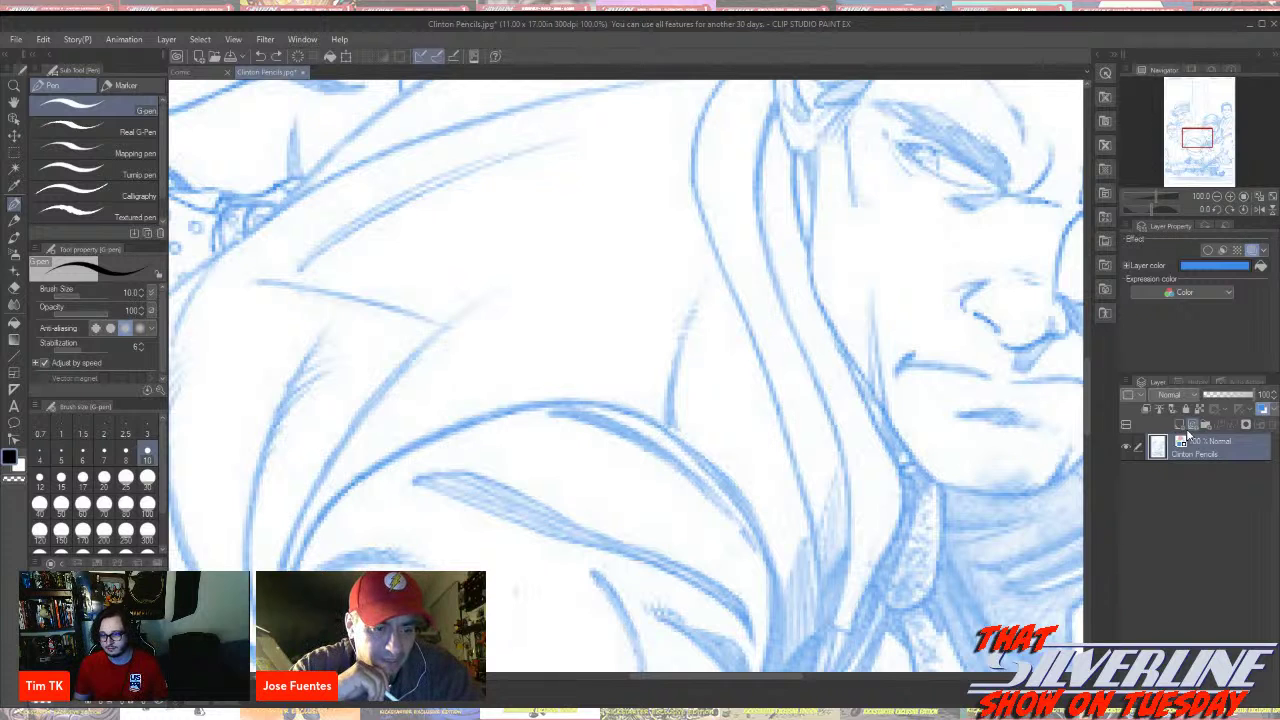
{"action": "left_click", "coordinate": [1189, 428]}
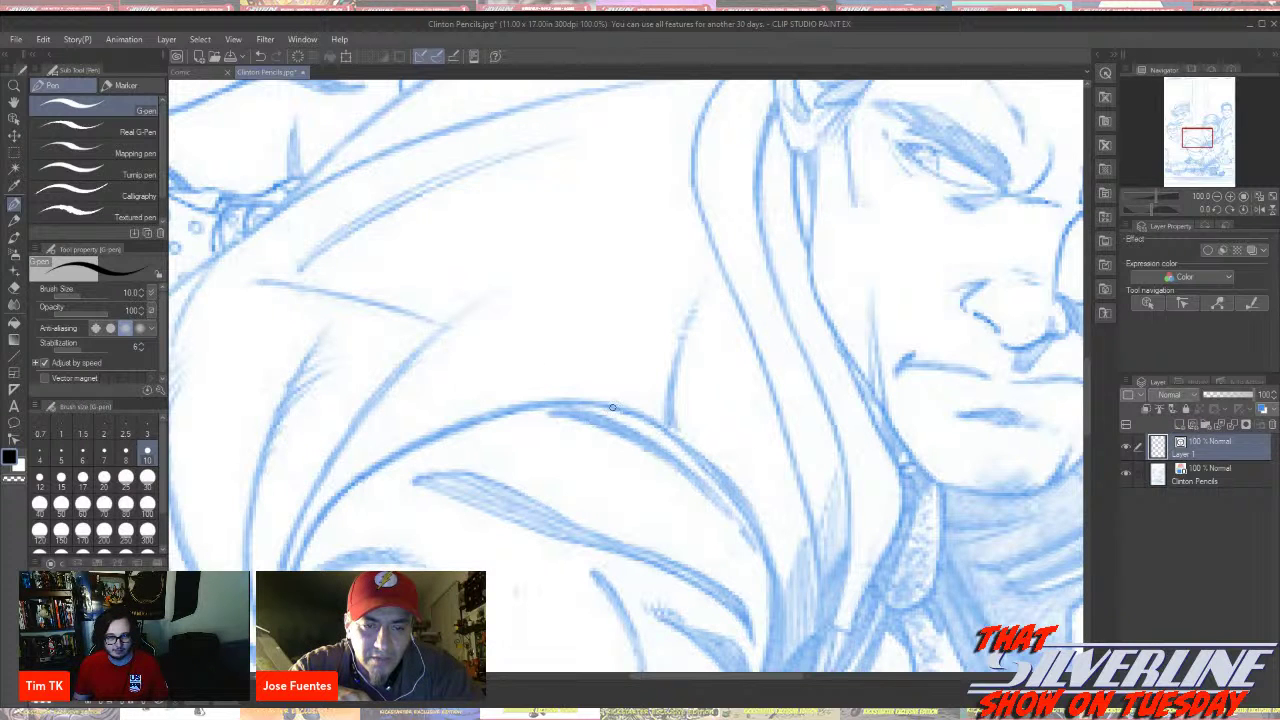
{"action": "left_click_drag", "start_coordinate": [612, 408], "coordinate": [662, 428]}
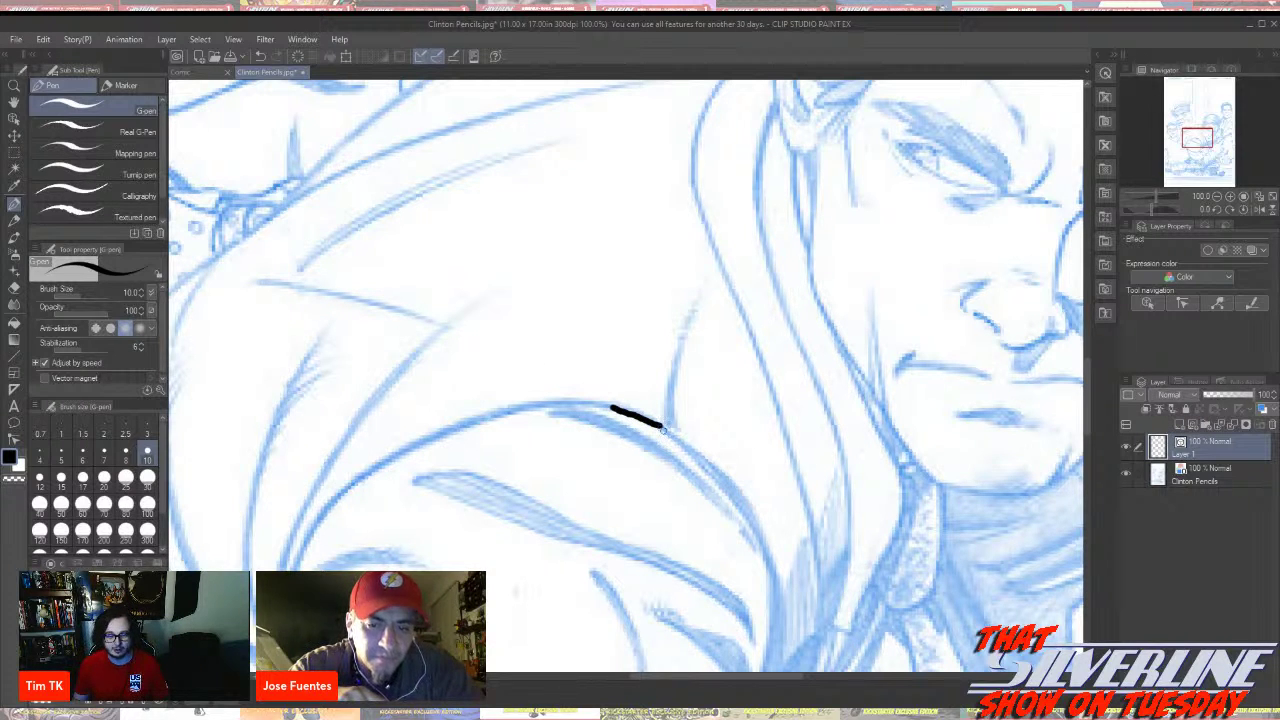
{"action": "key", "text": "ctrl+z"}
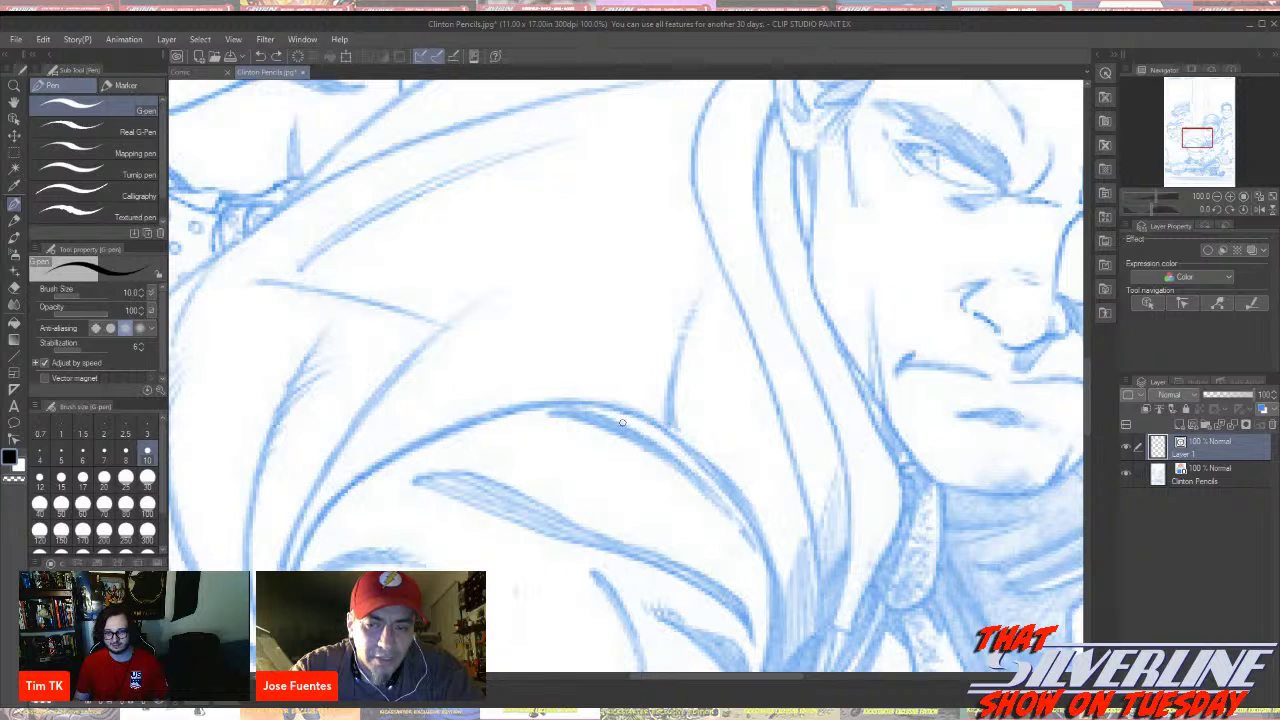
Lock the pencil artwork layer and make the new vector layer active again
{"action": "left_click", "coordinate": [1139, 479]}
{"action": "left_click", "coordinate": [1139, 479]}
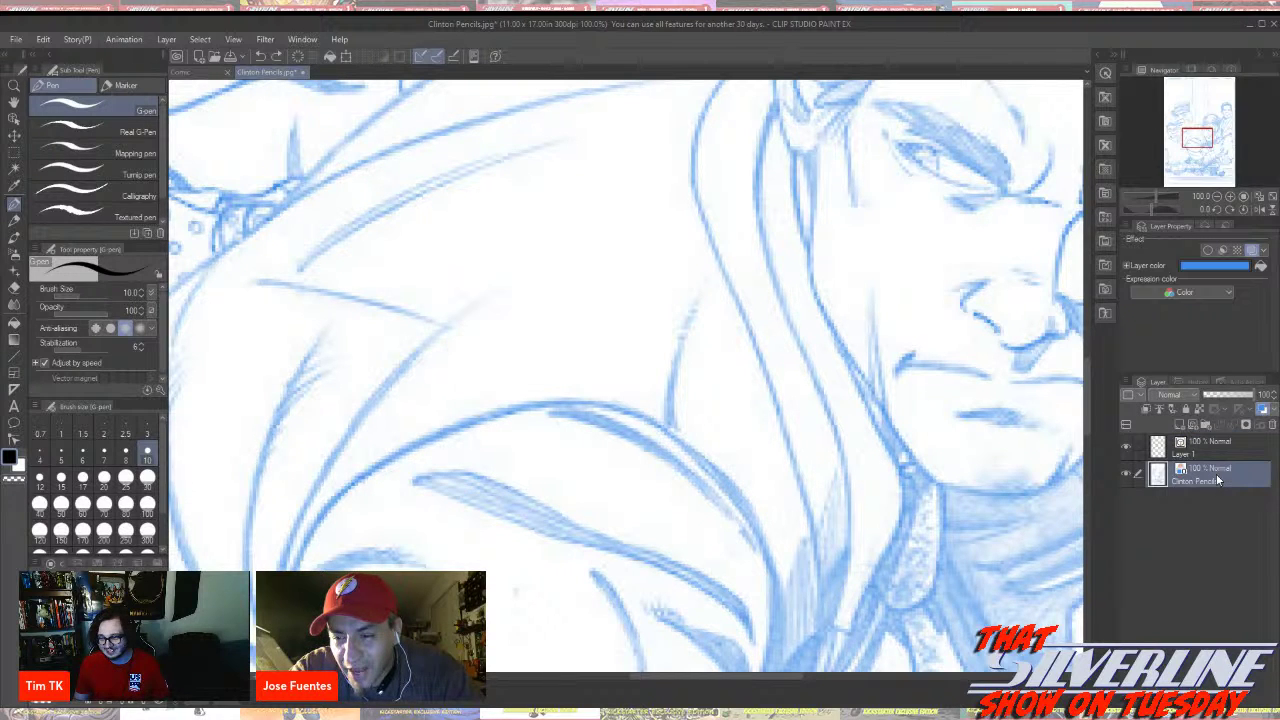
{"action": "left_click", "coordinate": [1186, 409]}
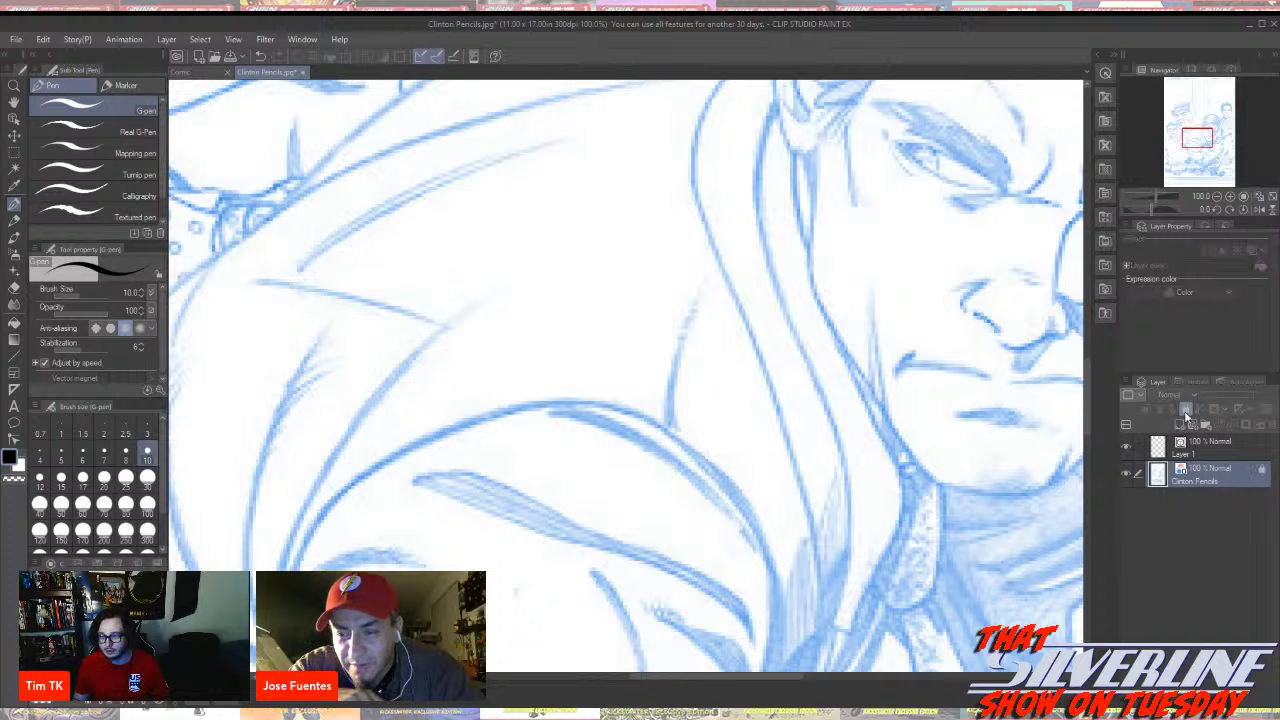
{"action": "left_click", "coordinate": [1235, 457]}
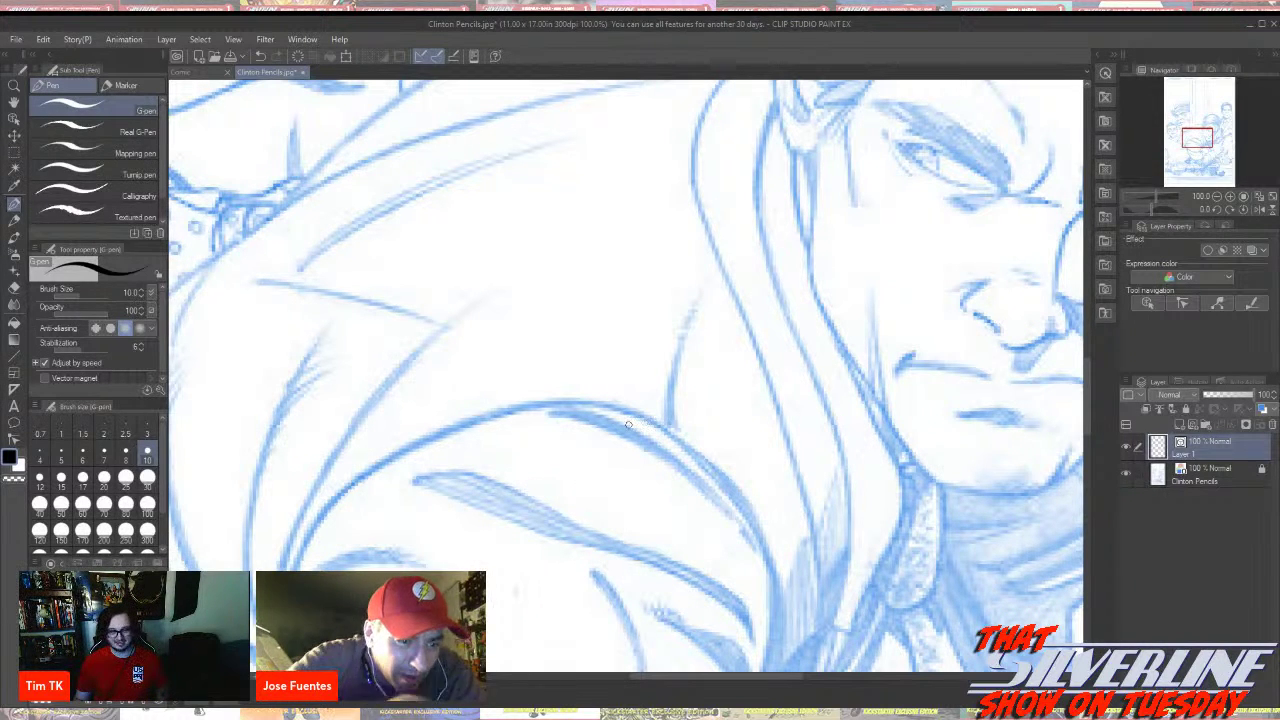
Set the G-pen stabilization to 100 and ink the rounded contour of the central figure's shoulder and upper sleeve
{"action": "scroll", "coordinate": [733, 441], "scroll_direction": "down", "scroll_amount": 10}
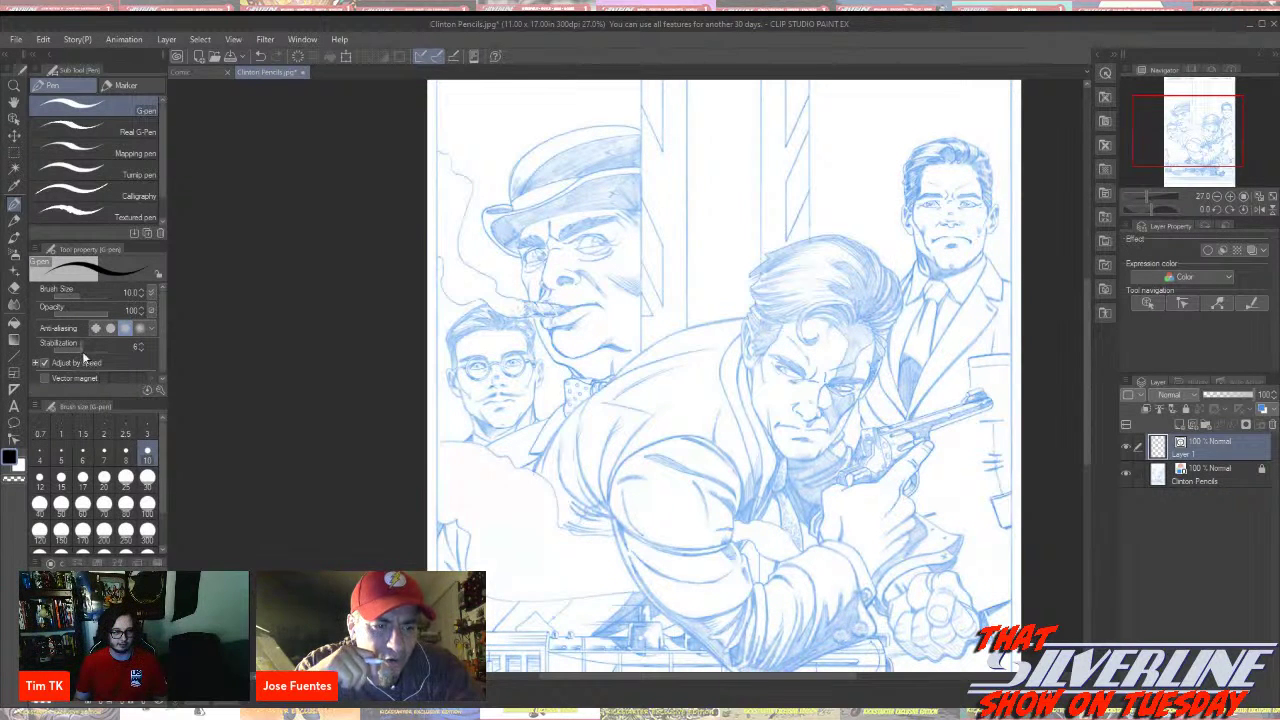
{"action": "left_click_drag", "start_coordinate": [117, 351], "coordinate": [226, 375]}
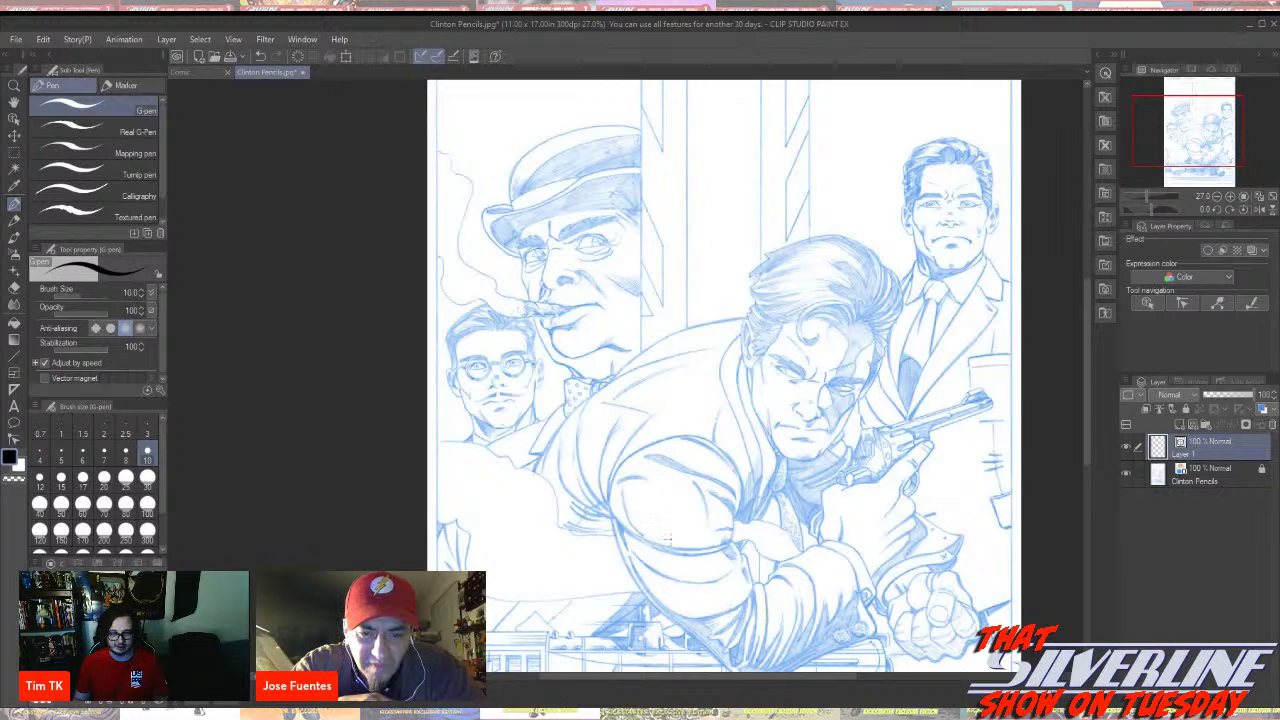
{"action": "scroll", "coordinate": [692, 425], "scroll_direction": "up", "scroll_amount": 3}
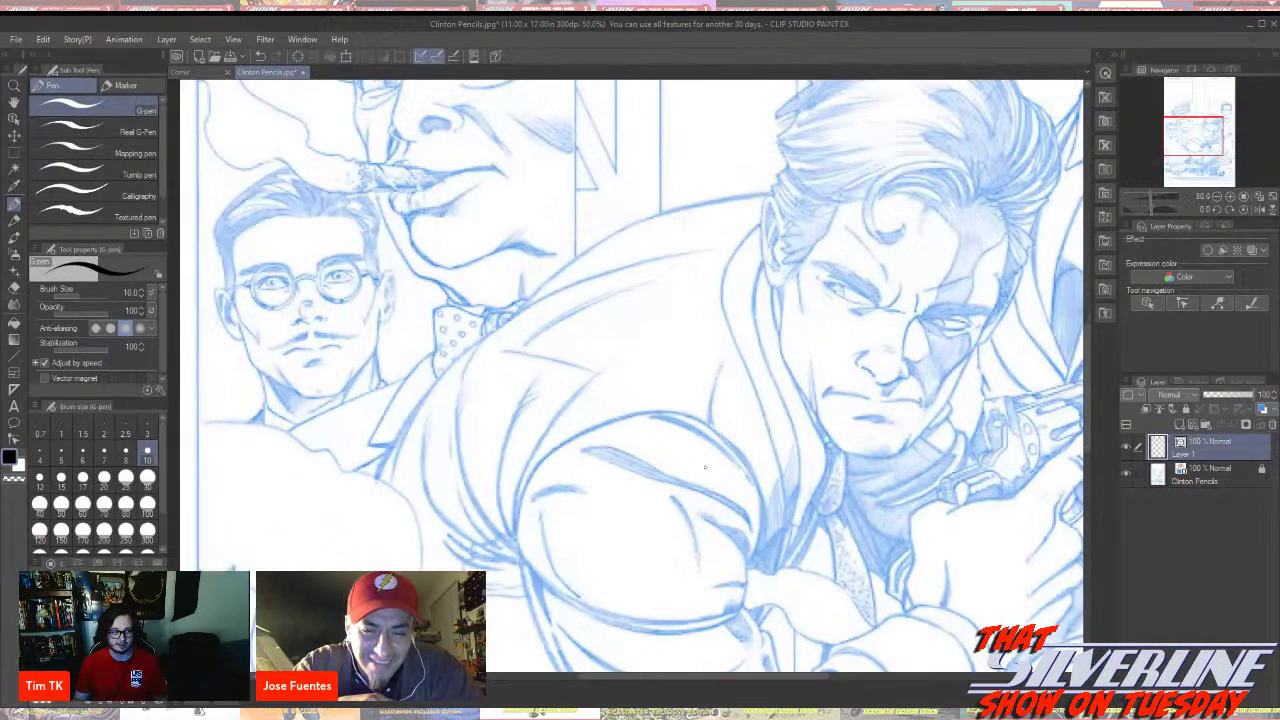
{"action": "scroll", "coordinate": [715, 442], "scroll_direction": "up", "scroll_amount": 1}
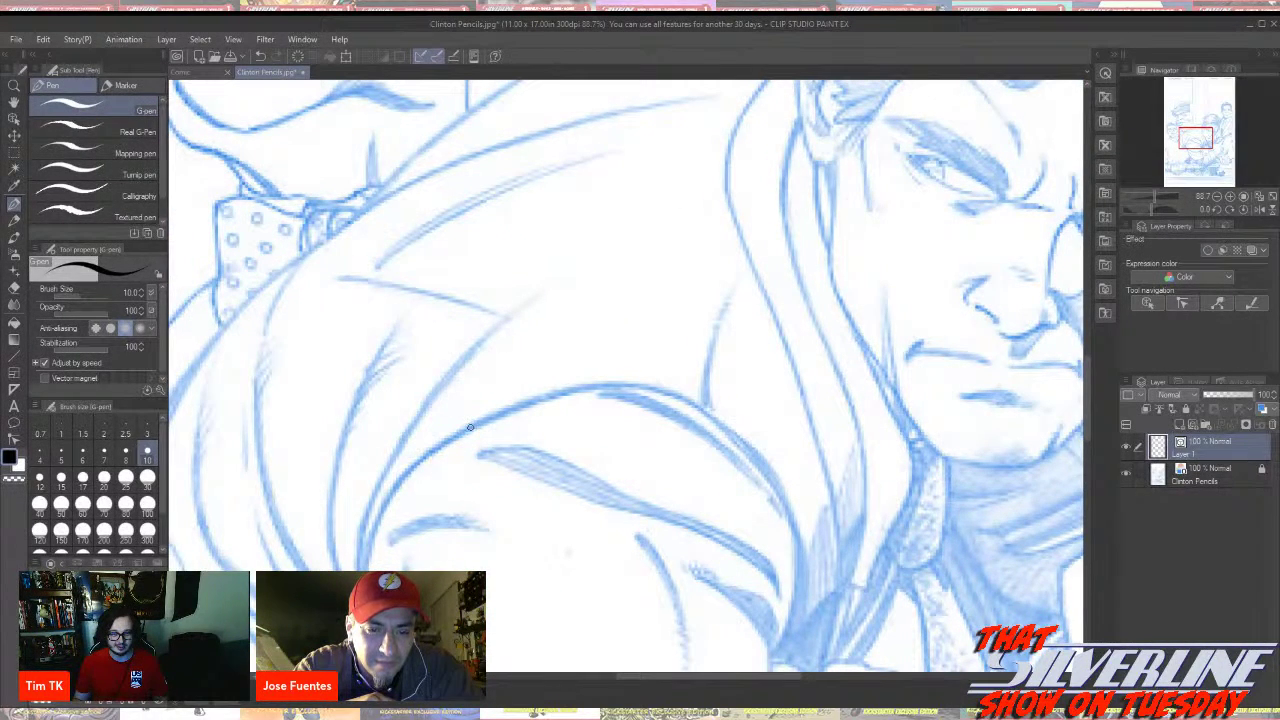
{"action": "mouse_move", "coordinate": [471, 427]}
{"action": "left_mouse_down"}
{"action": "mouse_move", "coordinate": [592, 387]}
{"action": "mouse_move", "coordinate": [690, 400]}
{"action": "mouse_move", "coordinate": [768, 476]}
{"action": "mouse_move", "coordinate": [796, 533]}
{"action": "mouse_move", "coordinate": [796, 605]}
{"action": "mouse_move", "coordinate": [771, 660]}
{"action": "left_mouse_up"}
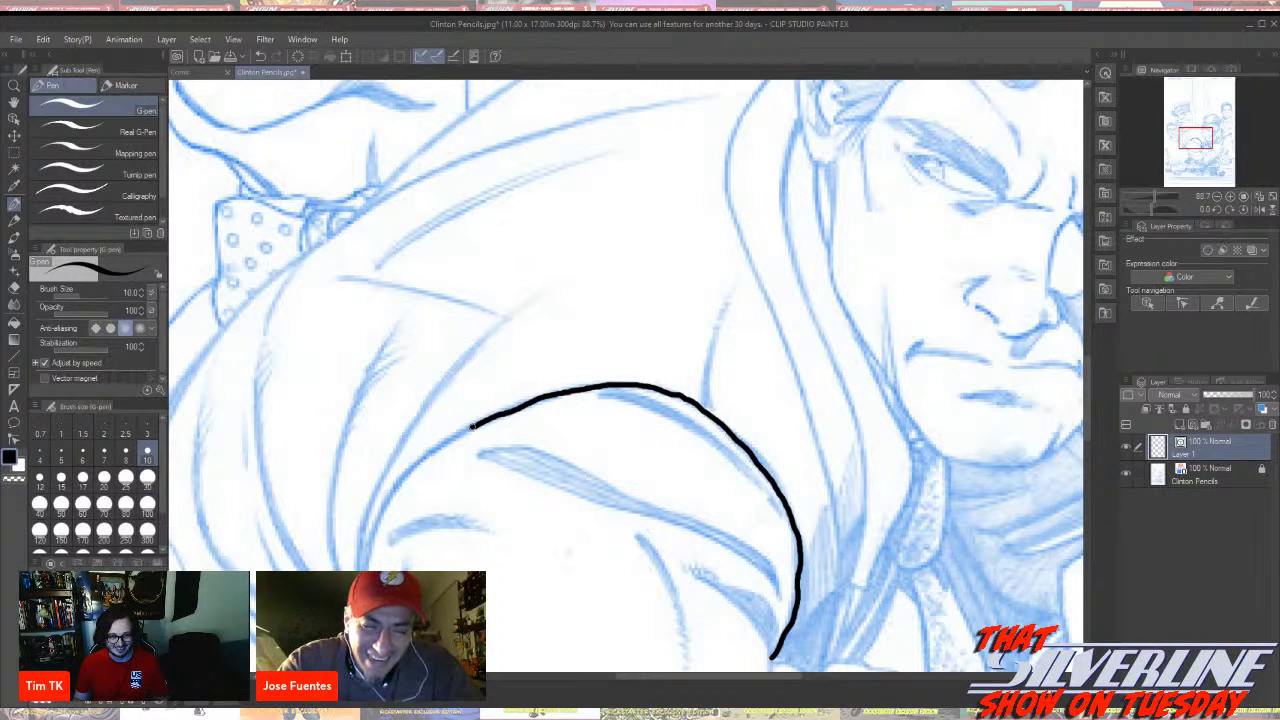
{"action": "mouse_move", "coordinate": [471, 427]}
{"action": "left_mouse_down"}
{"action": "mouse_move", "coordinate": [401, 477]}
{"action": "mouse_move", "coordinate": [368, 564]}
{"action": "left_mouse_up"}
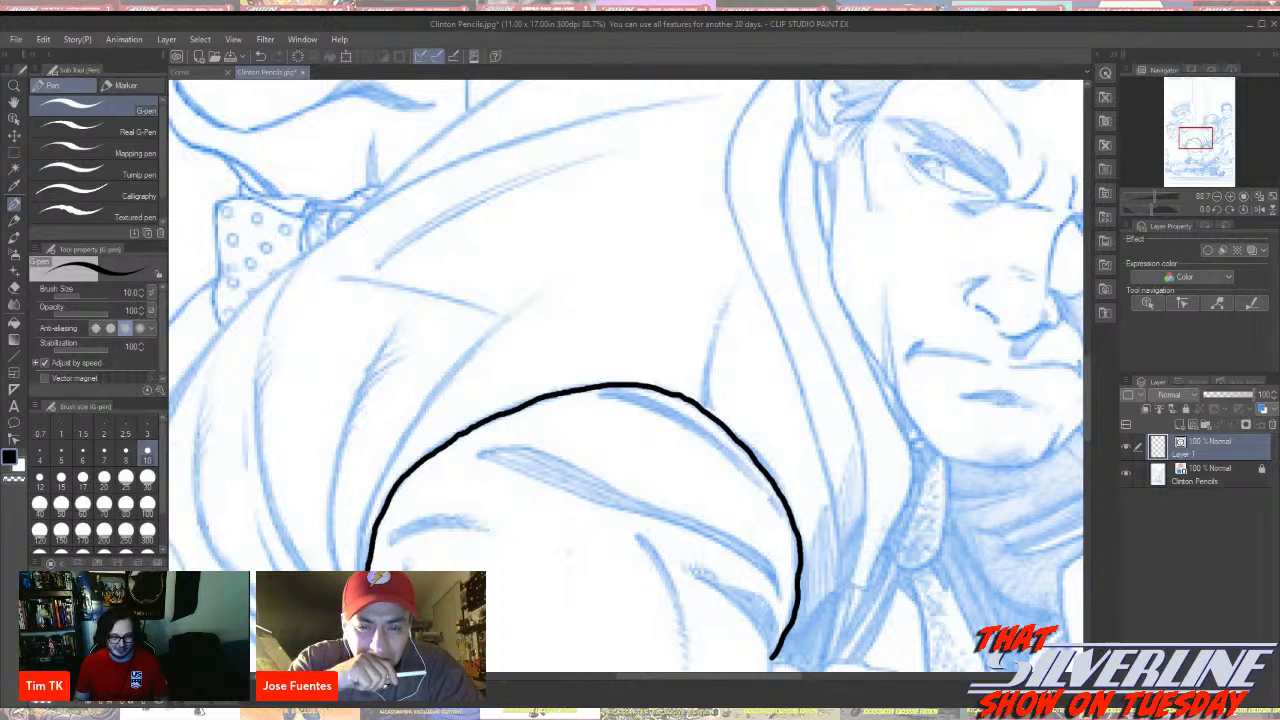
{"action": "scroll", "coordinate": [489, 594], "scroll_direction": "down", "scroll_amount": 6}
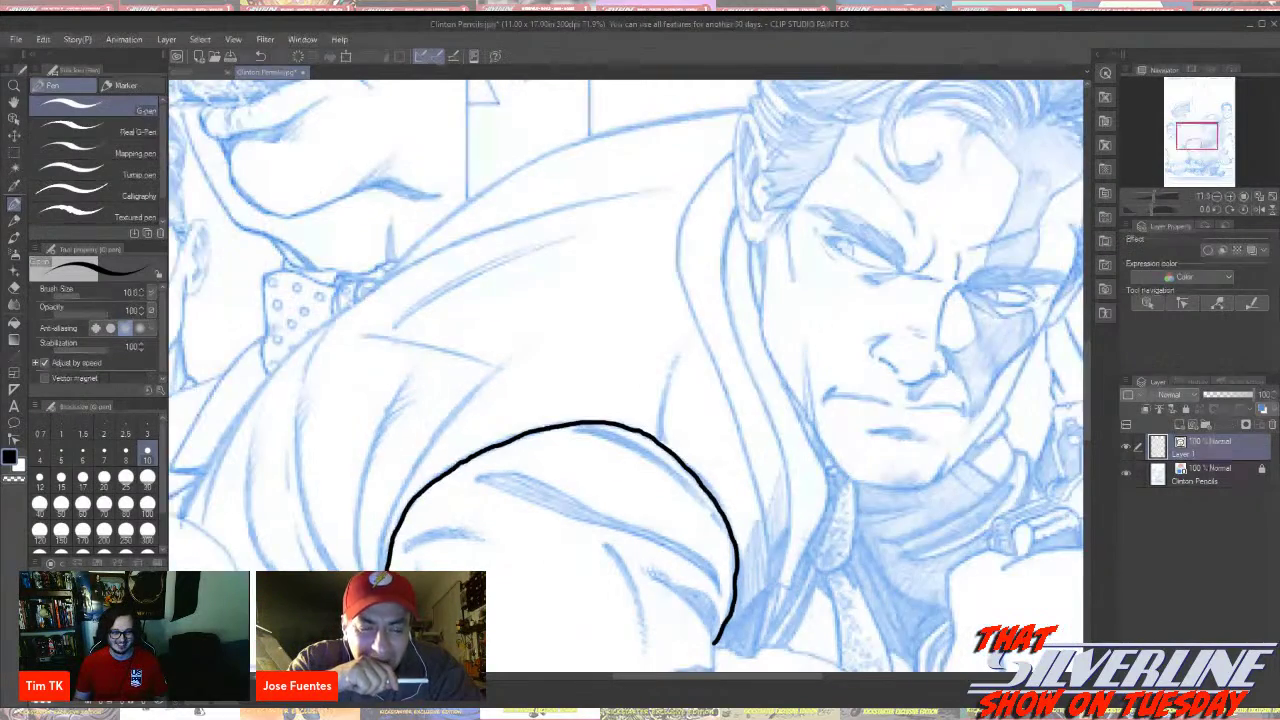
{"action": "scroll", "coordinate": [490, 593], "scroll_direction": "up", "scroll_amount": 4}
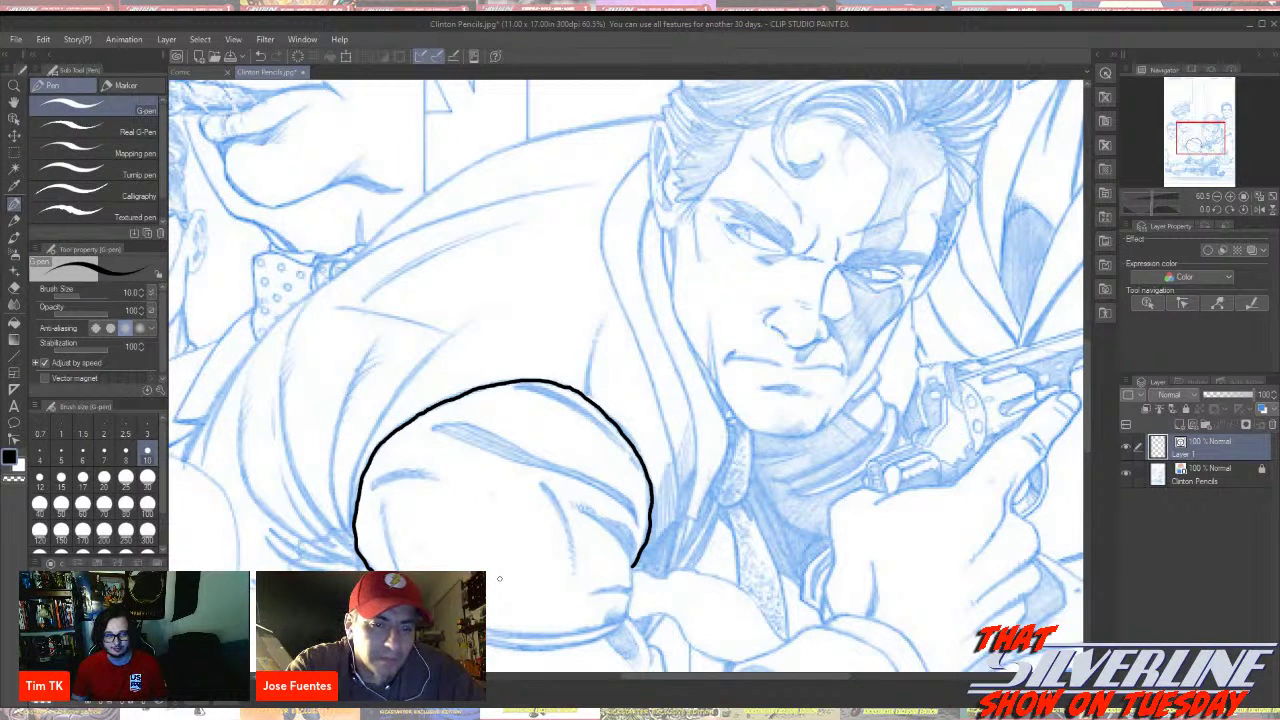
With the brush size at 7, ink the broken crease above the shoulder and the fold lines just inside the sleeve contour
{"action": "left_click", "coordinate": [105, 455]}
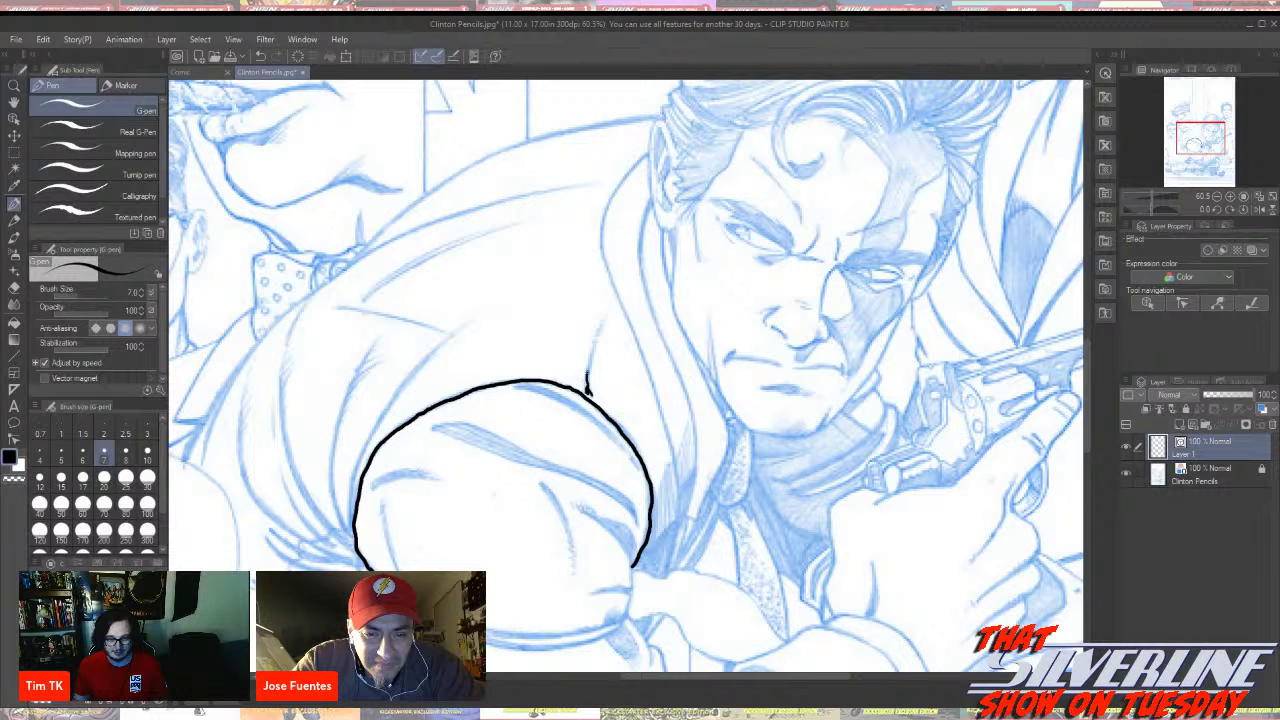
{"action": "left_click_drag", "start_coordinate": [587, 376], "coordinate": [588, 354]}
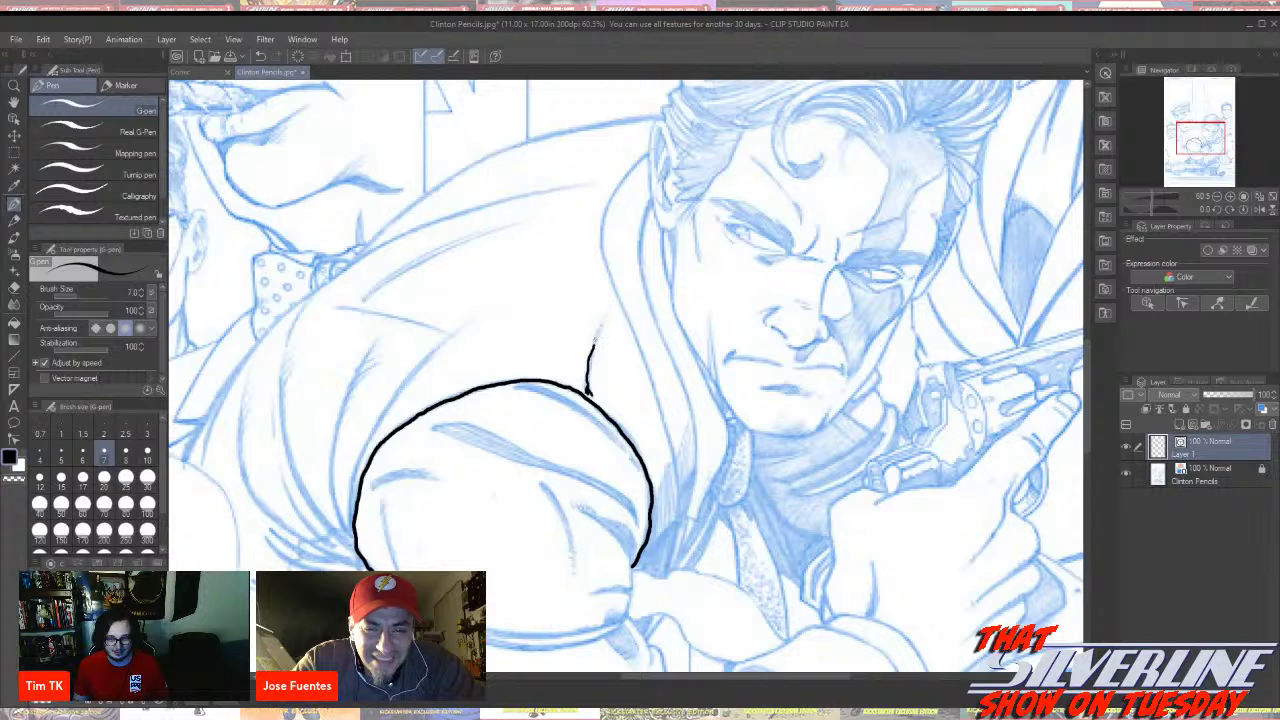
{"action": "left_click_drag", "start_coordinate": [597, 332], "coordinate": [605, 313]}
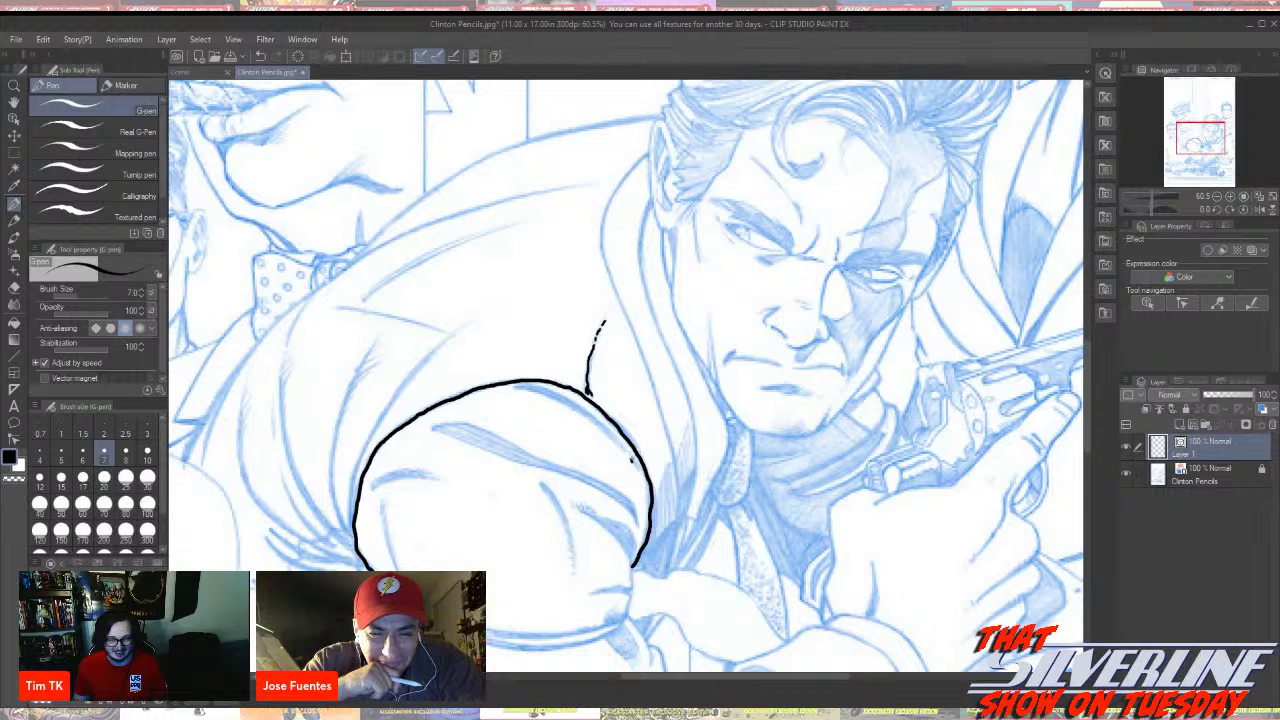
{"action": "left_click_drag", "start_coordinate": [631, 457], "coordinate": [636, 467]}
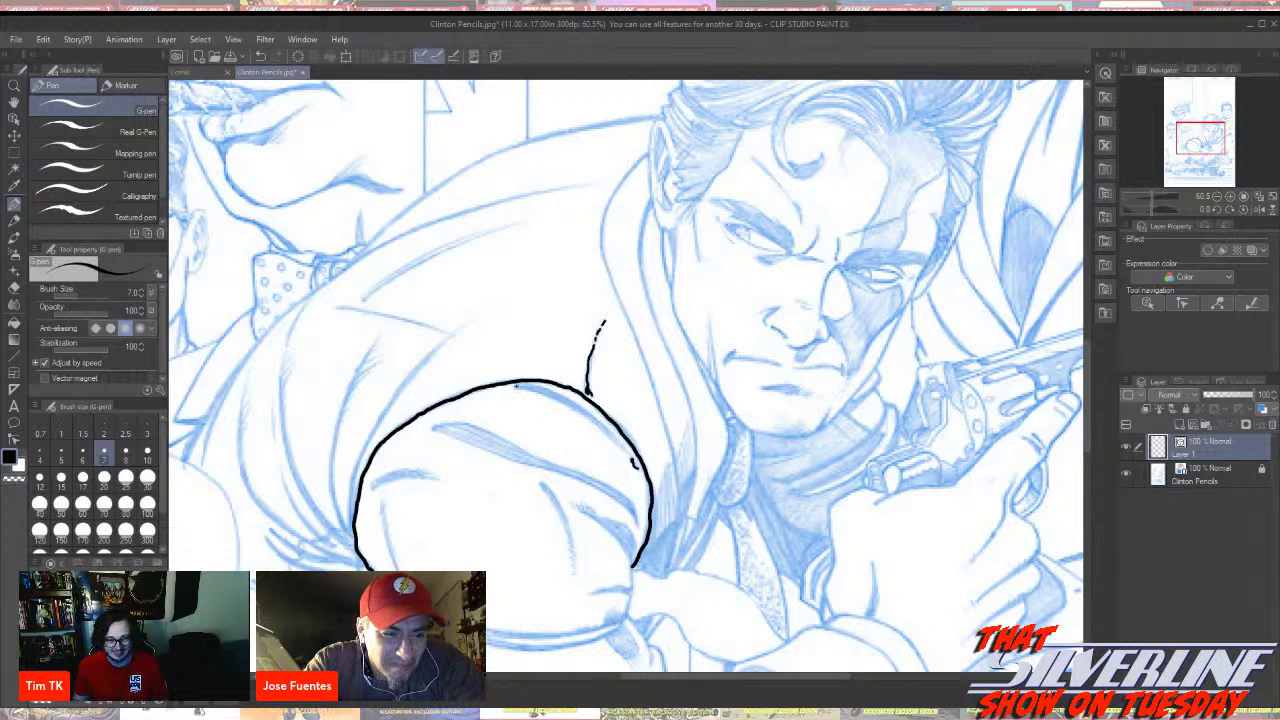
{"action": "left_click_drag", "start_coordinate": [518, 386], "coordinate": [555, 398]}
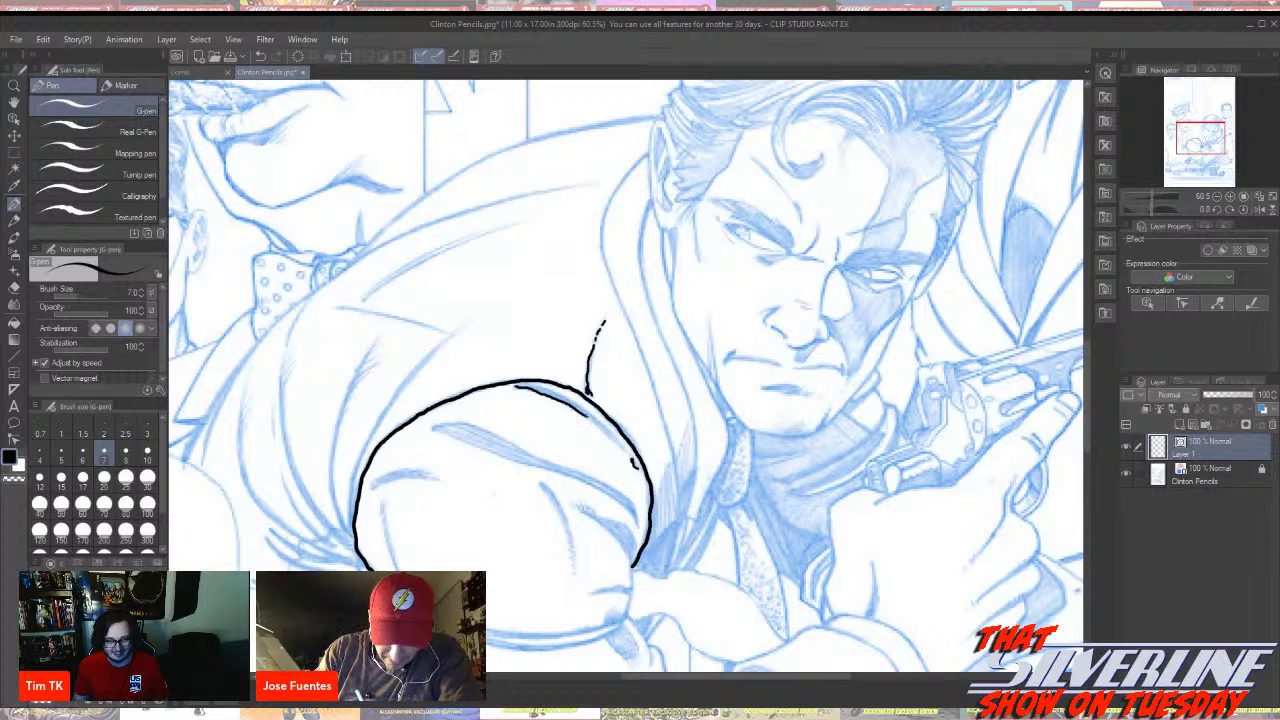
{"action": "left_click_drag", "start_coordinate": [586, 413], "coordinate": [612, 440]}
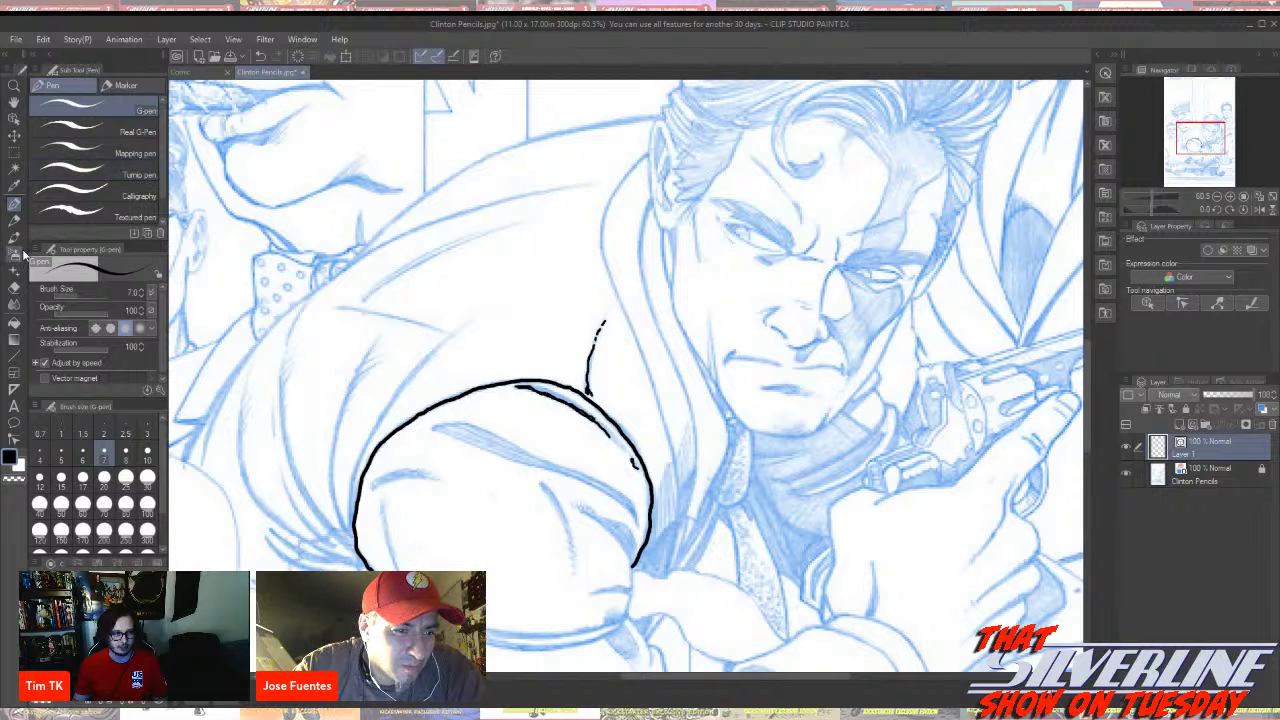
Switch from the G-pen to the Curve figure tool for inking the coat folds
{"action": "left_click", "coordinate": [15, 358]}
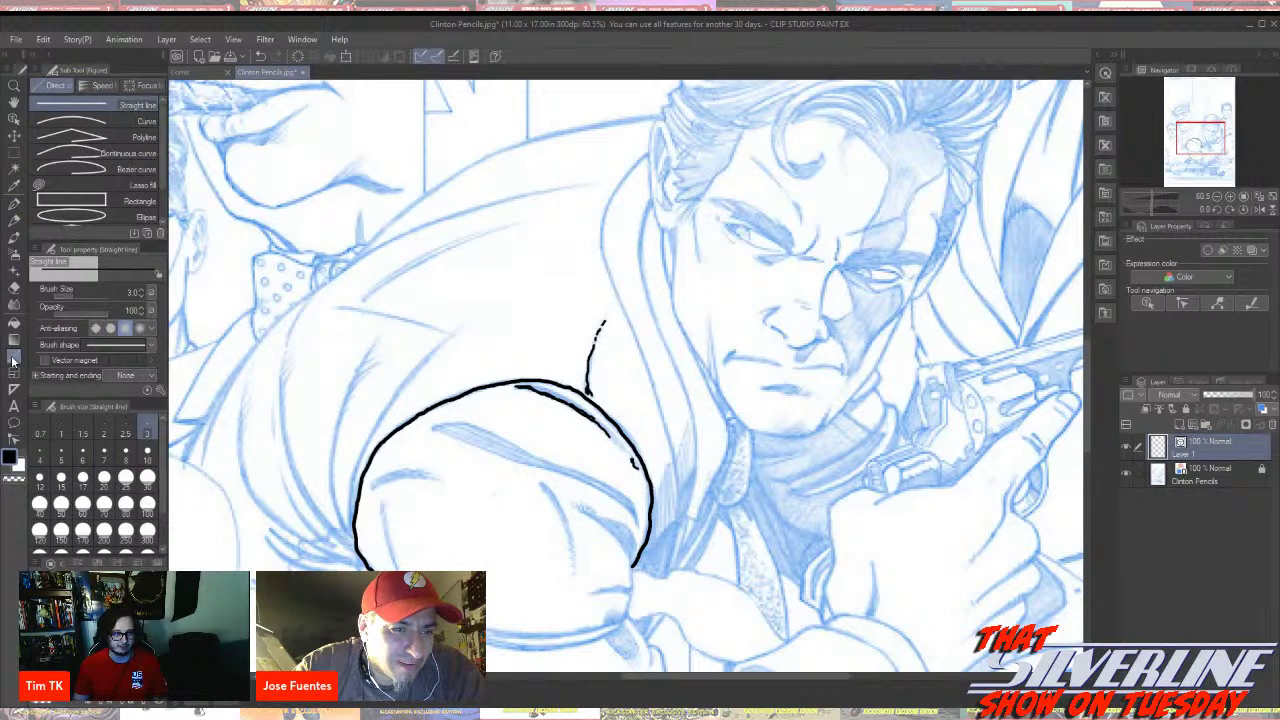
{"action": "left_click", "coordinate": [70, 121]}
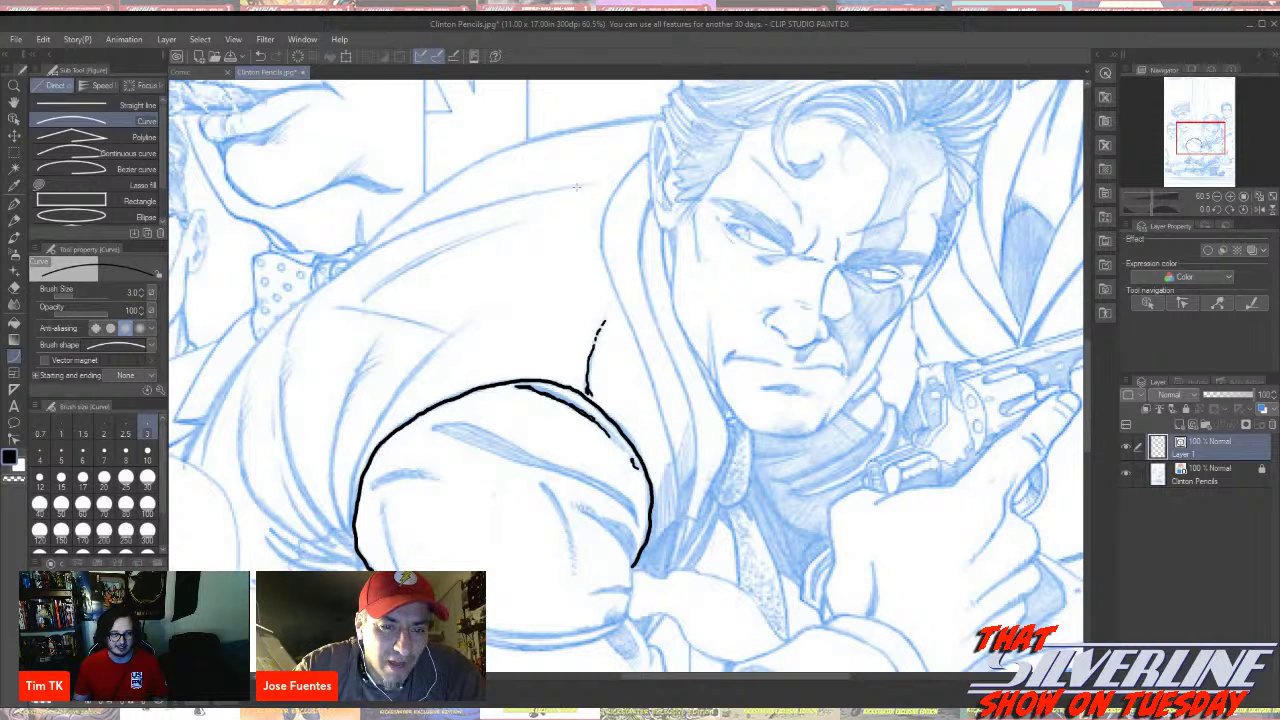
{"action": "left_click_drag", "start_coordinate": [577, 186], "coordinate": [454, 232]}
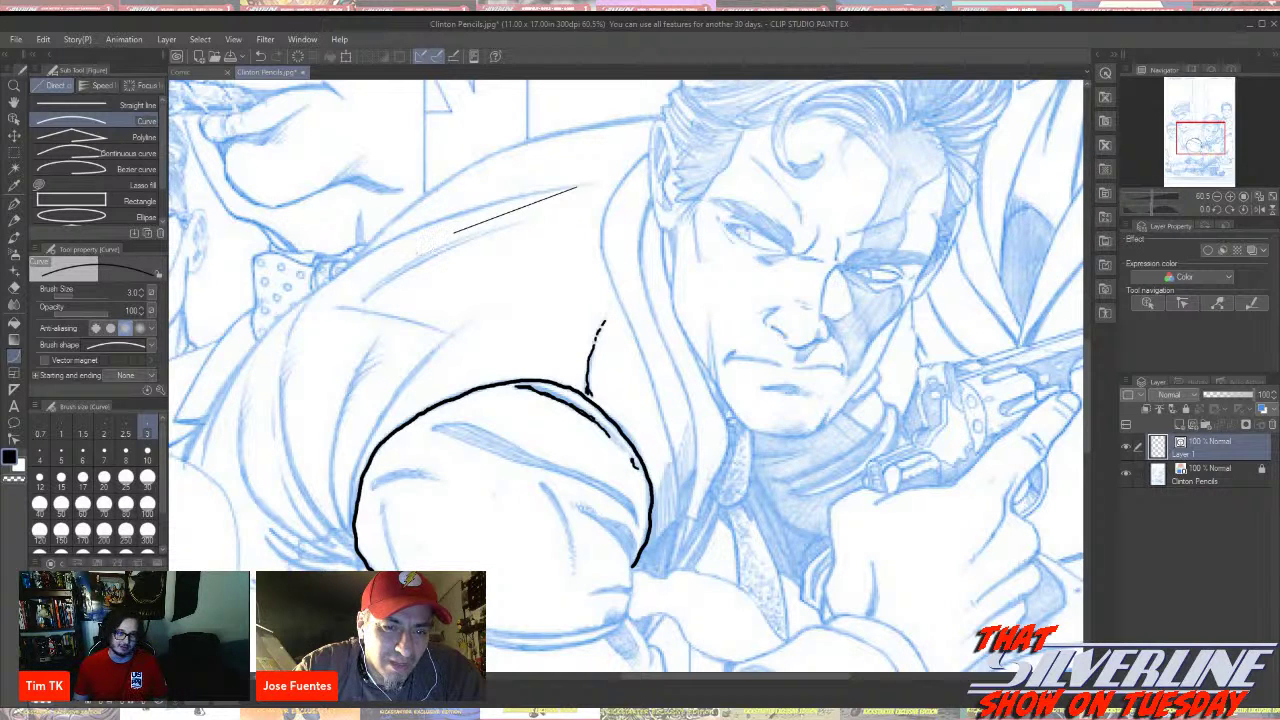
{"action": "left_click", "coordinate": [454, 232]}
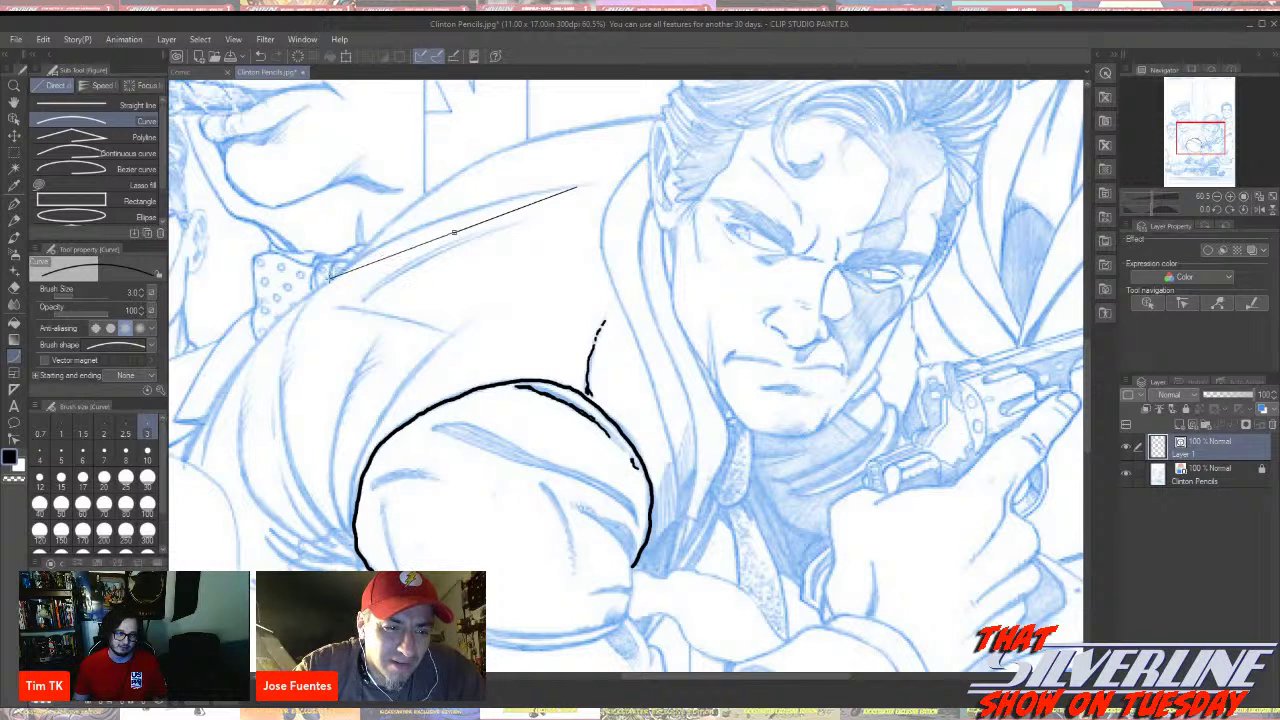
{"action": "left_click", "coordinate": [330, 278]}
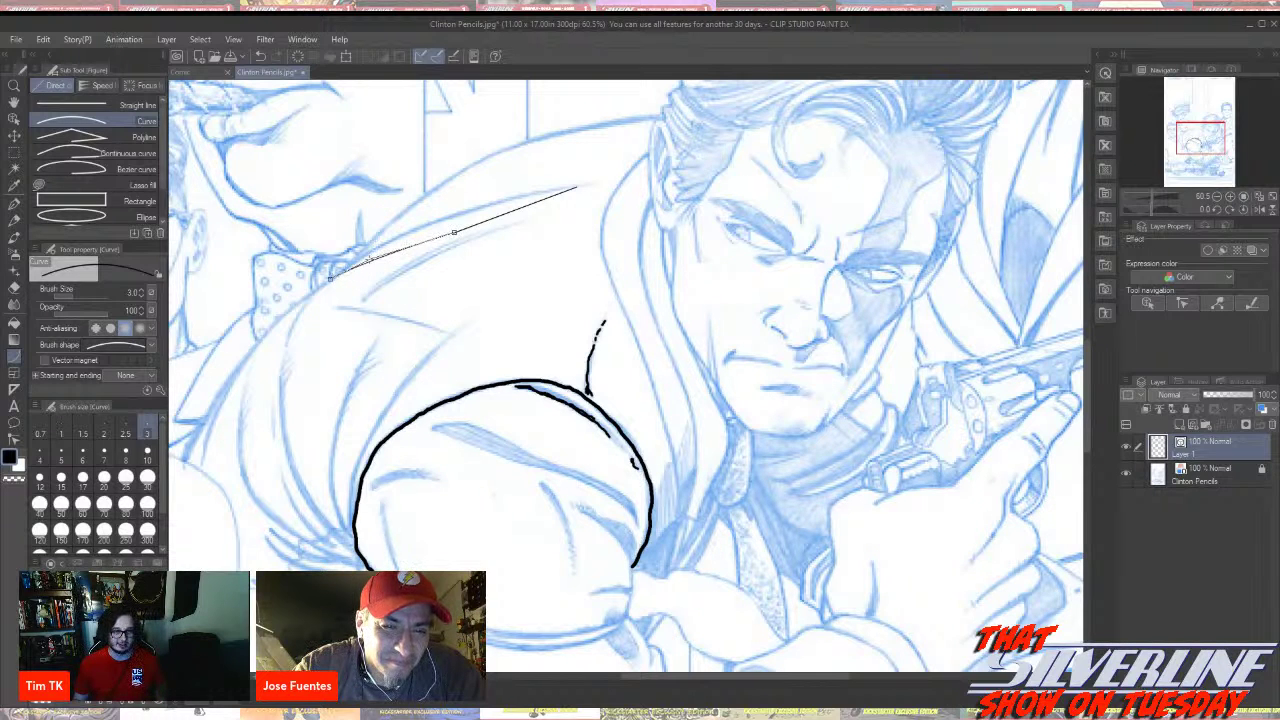
{"action": "key", "text": "Escape"}
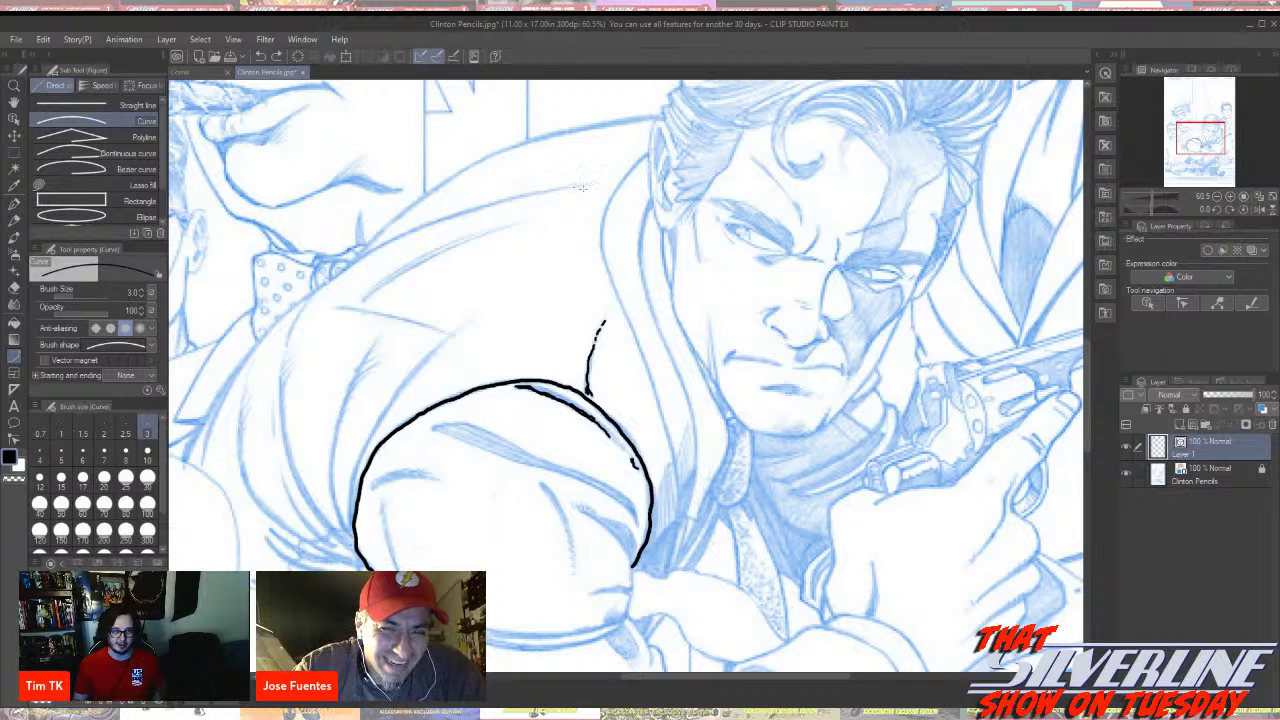
{"action": "mouse_move", "coordinate": [589, 185]}
{"action": "left_mouse_down"}
{"action": "mouse_move", "coordinate": [380, 235]}
{"action": "mouse_move", "coordinate": [323, 278]}
{"action": "mouse_move", "coordinate": [463, 229]}
{"action": "left_mouse_up"}
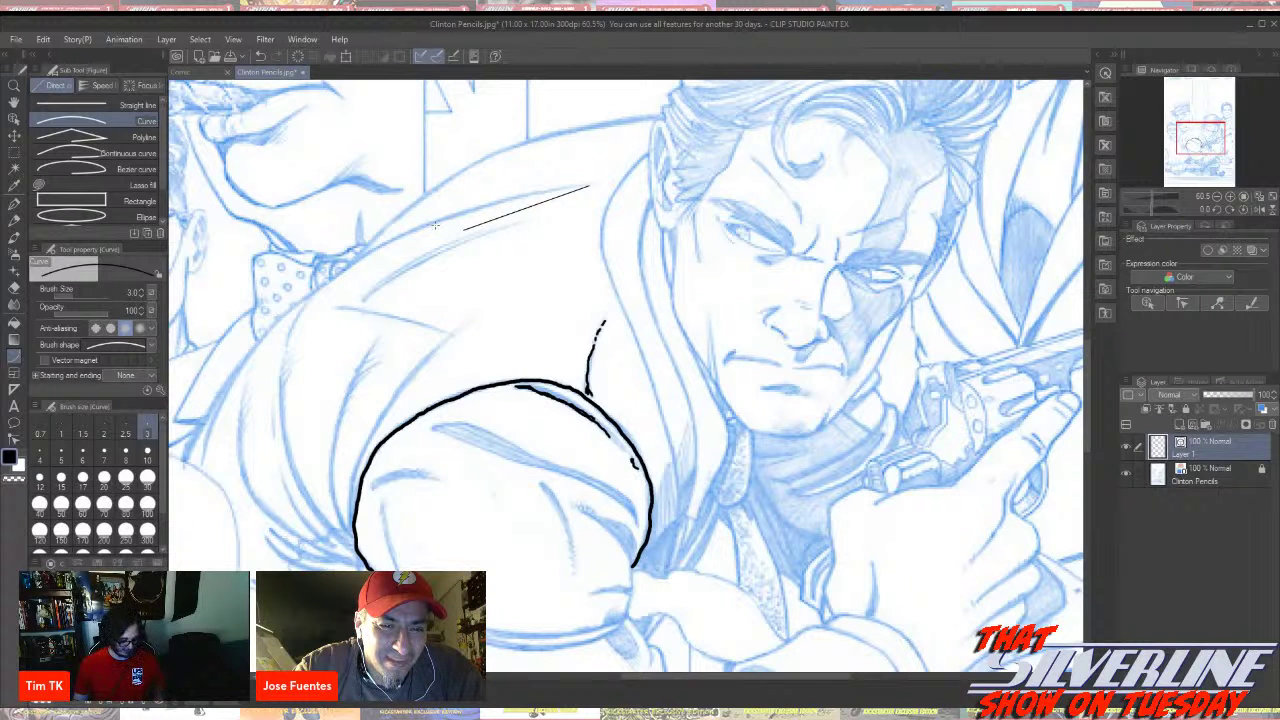
{"action": "key", "text": "ctrl+z"}
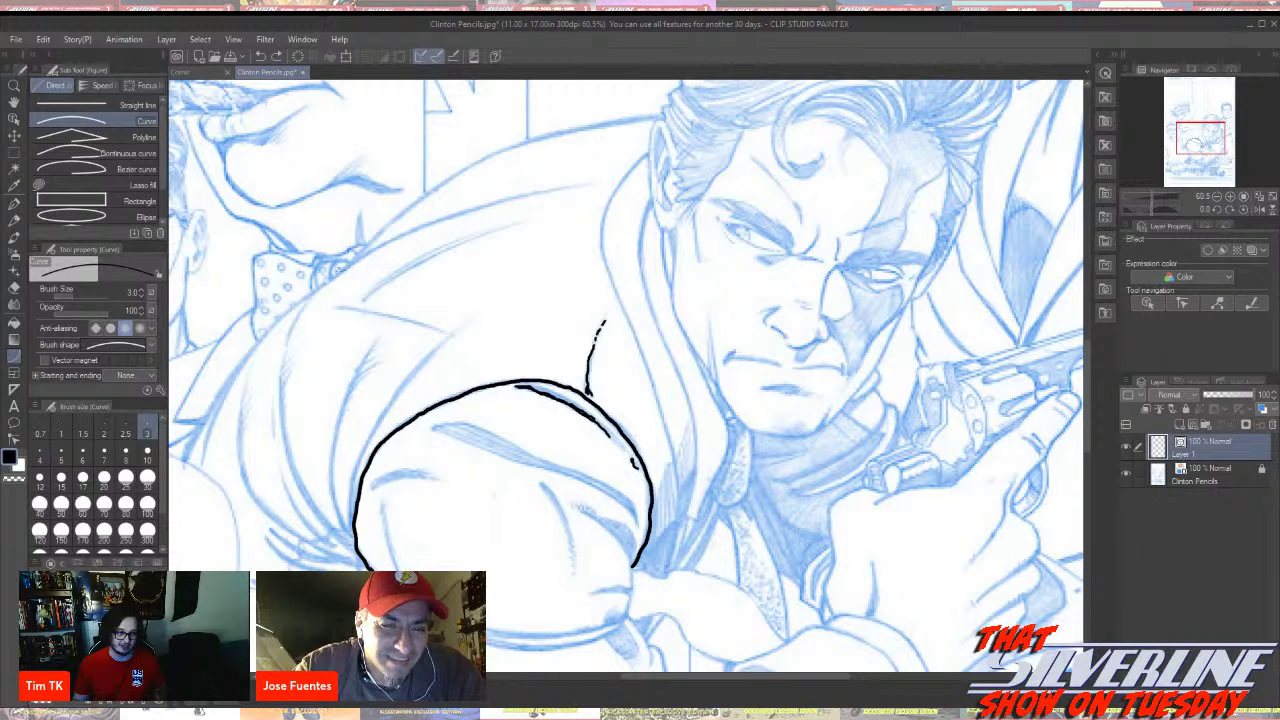
{"action": "left_click_drag", "start_coordinate": [337, 271], "coordinate": [455, 232]}
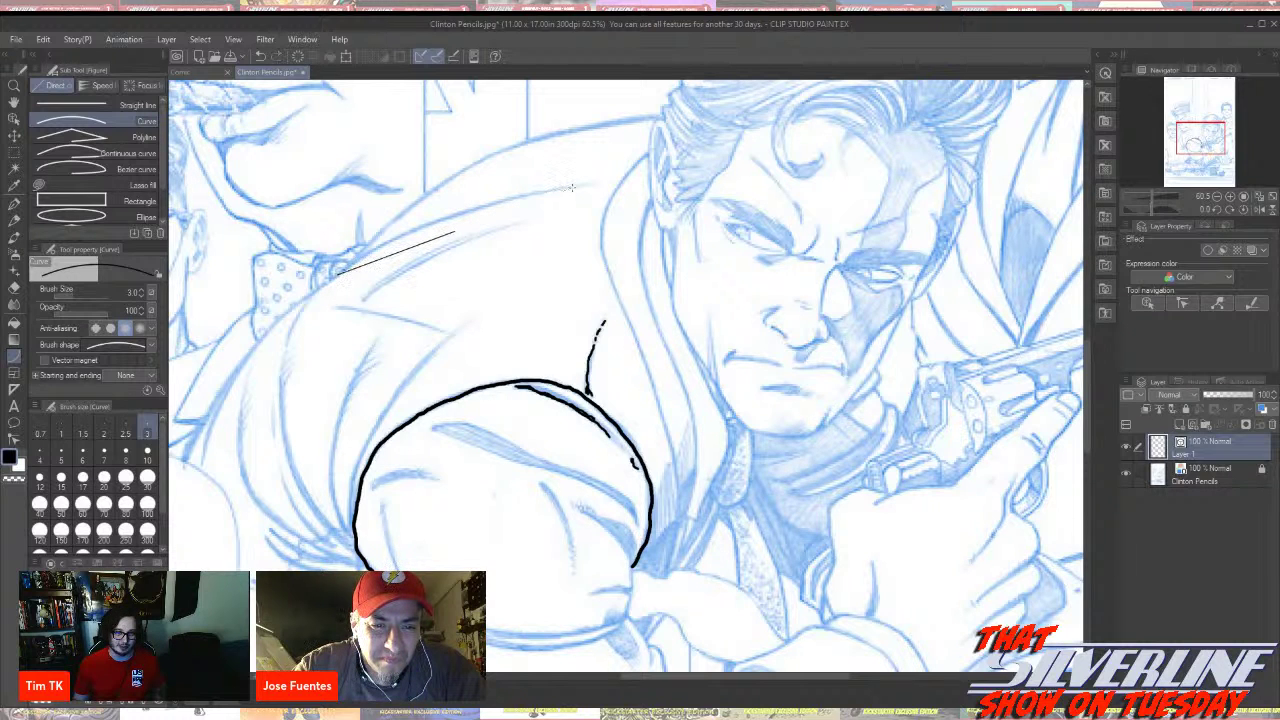
{"action": "key", "text": "Escape"}
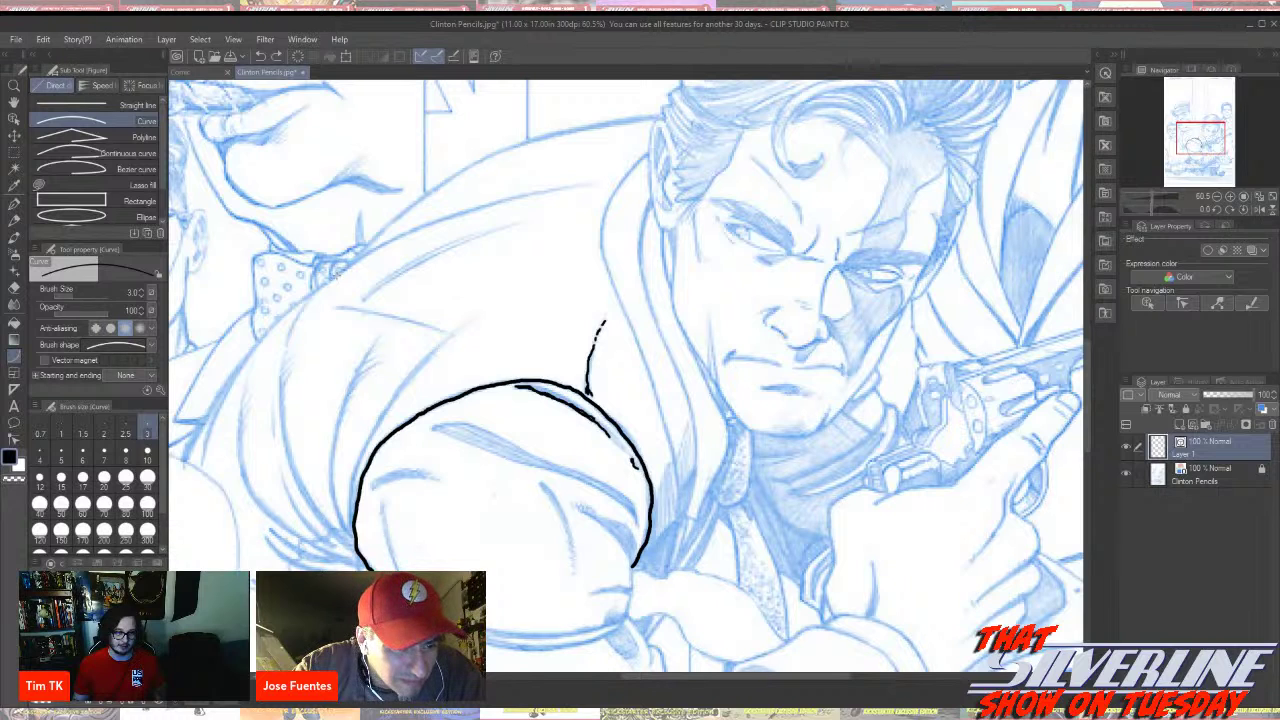
{"action": "left_click_drag", "start_coordinate": [338, 270], "coordinate": [563, 188]}
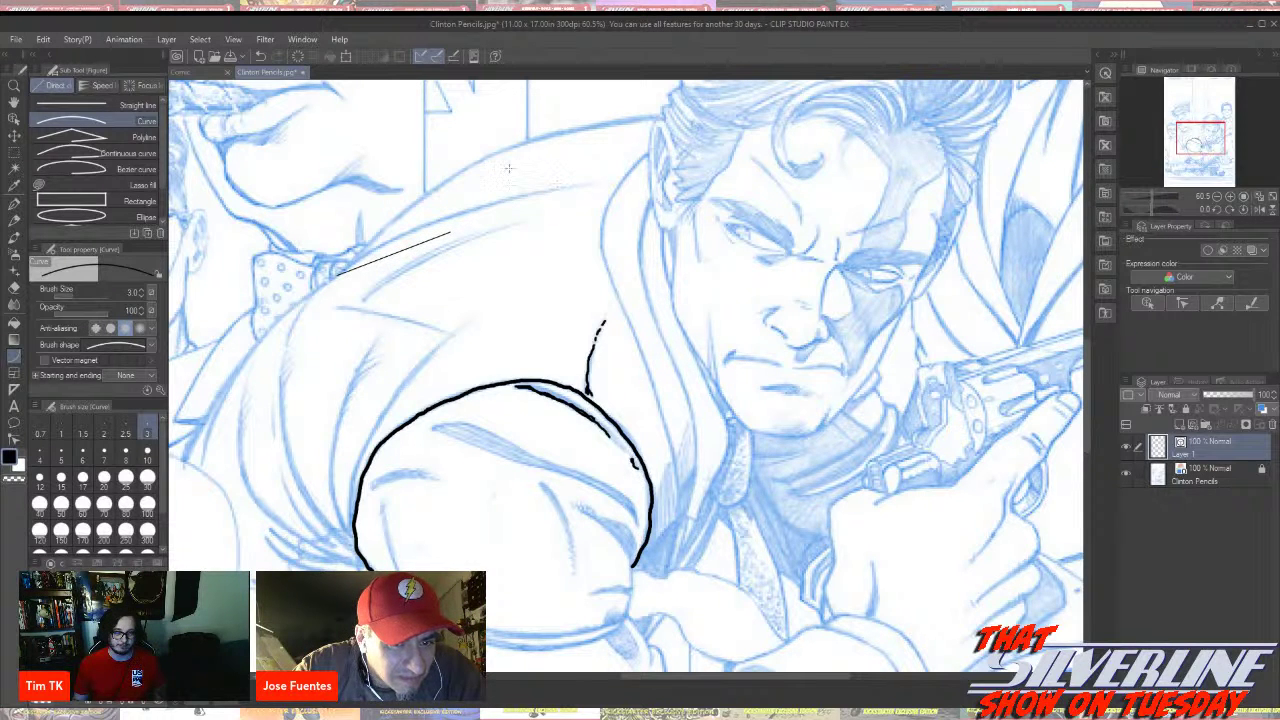
{"action": "key", "text": "Escape"}
{"action": "left_click_drag", "start_coordinate": [510, 199], "coordinate": [422, 221]}
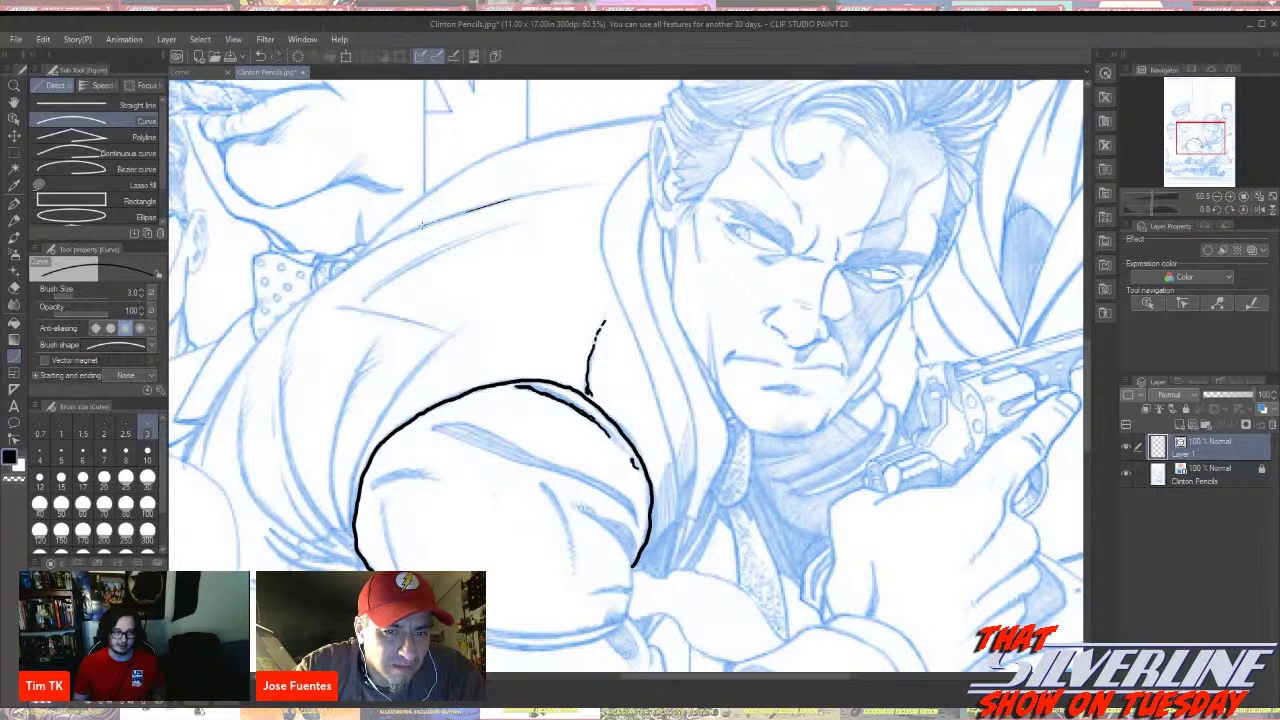
{"action": "key", "text": "Escape"}
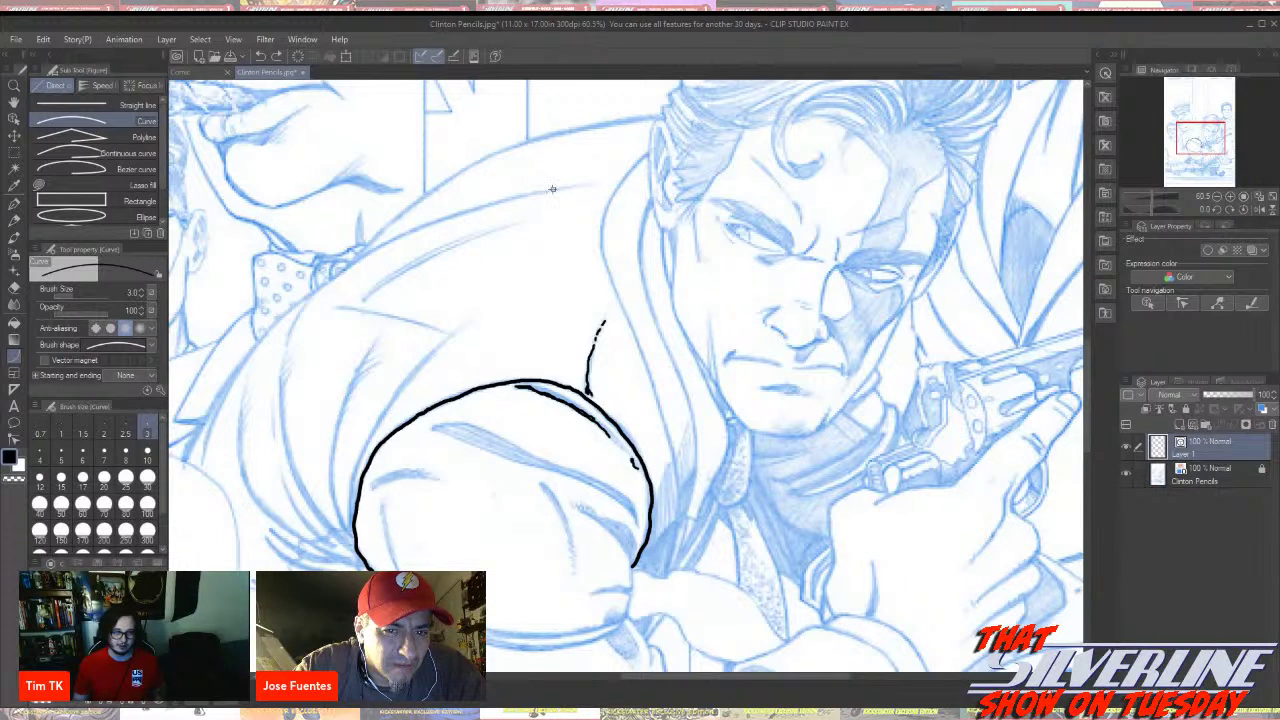
{"action": "left_click_drag", "start_coordinate": [553, 188], "coordinate": [487, 203]}
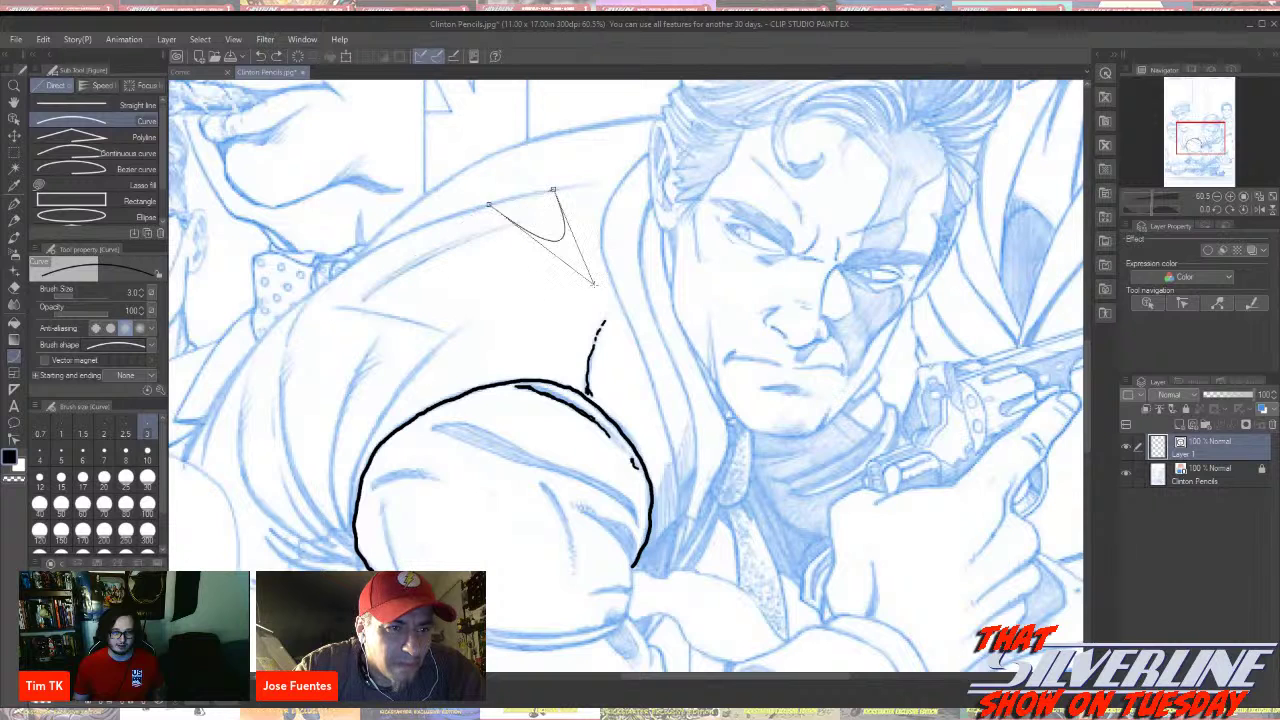
{"action": "left_click", "coordinate": [542, 262]}
{"action": "key", "text": "ctrl+z"}
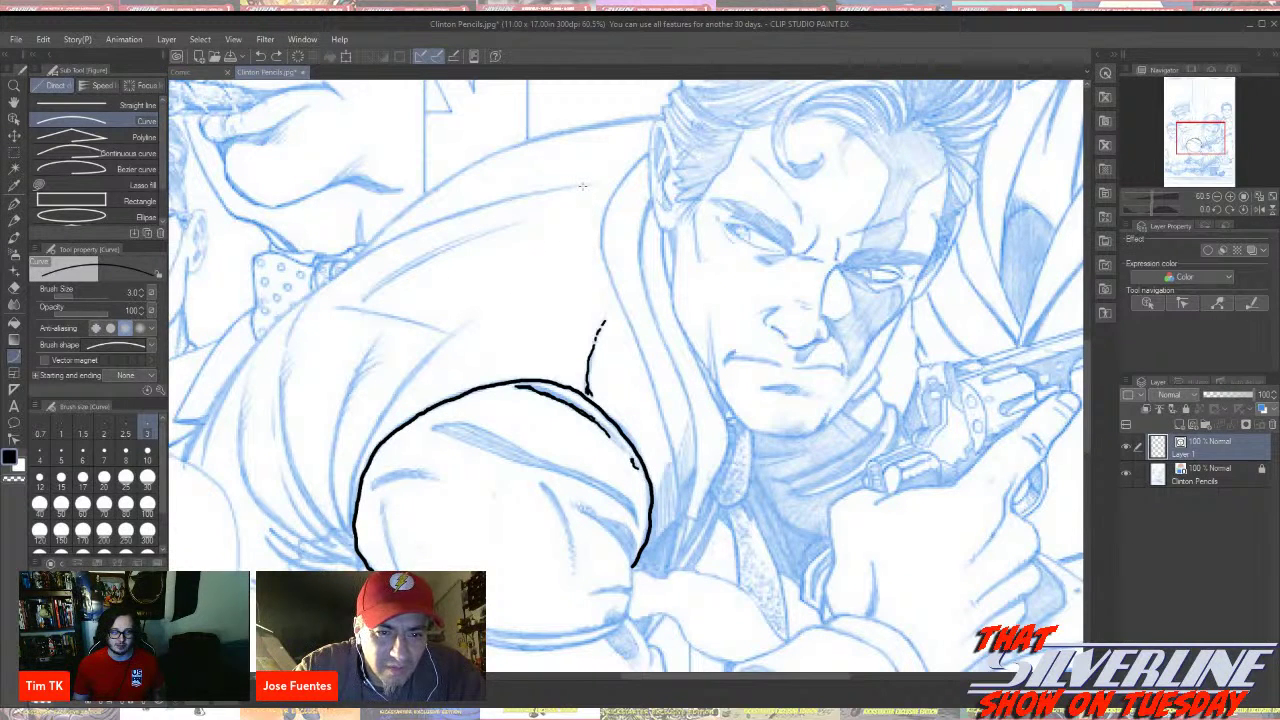
With the Curve tool at brush size 3, ink the two long folds across the coat's upper back and the short crease beneath them
{"action": "left_click_drag", "start_coordinate": [582, 186], "coordinate": [338, 269]}
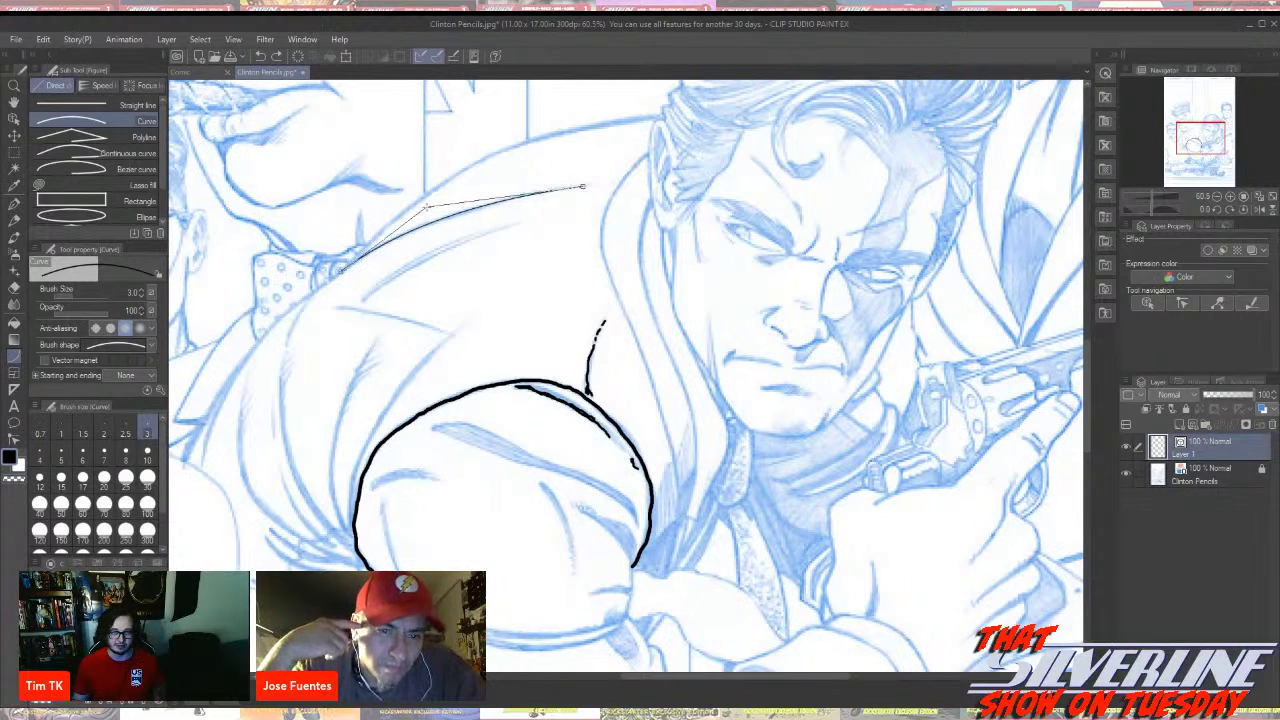
{"action": "left_click", "coordinate": [428, 205]}
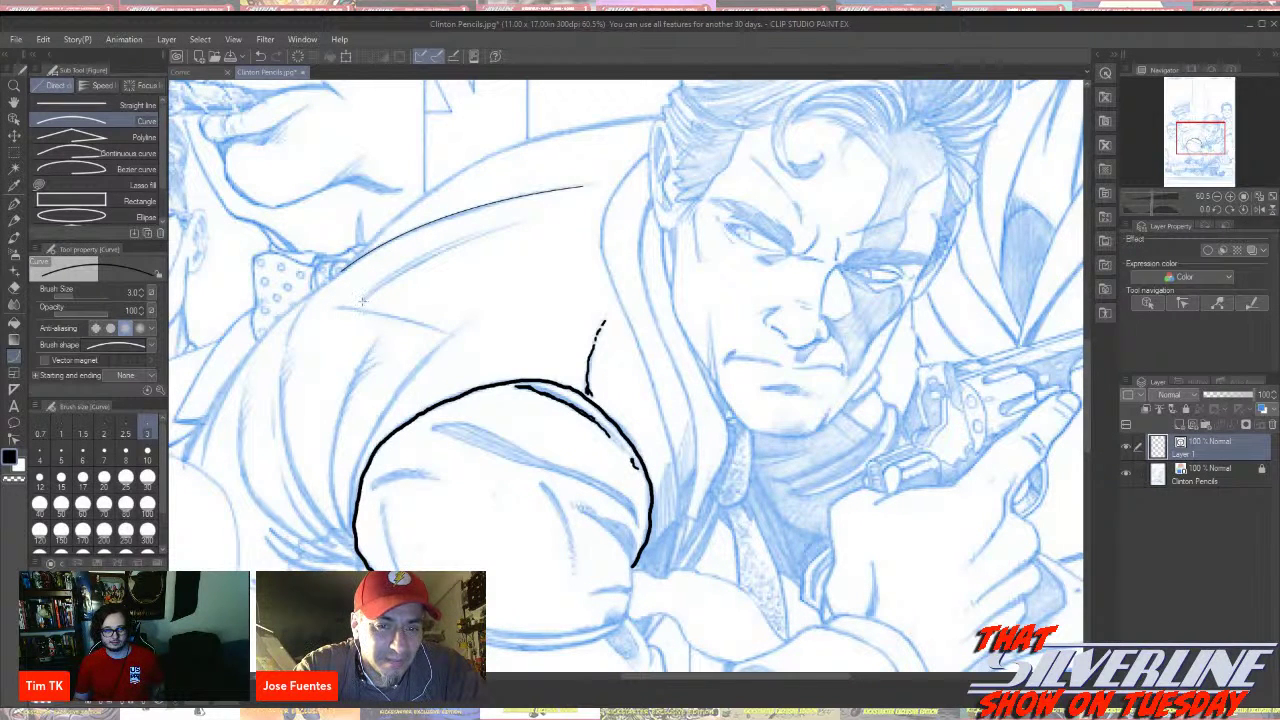
{"action": "left_click_drag", "start_coordinate": [362, 301], "coordinate": [517, 221]}
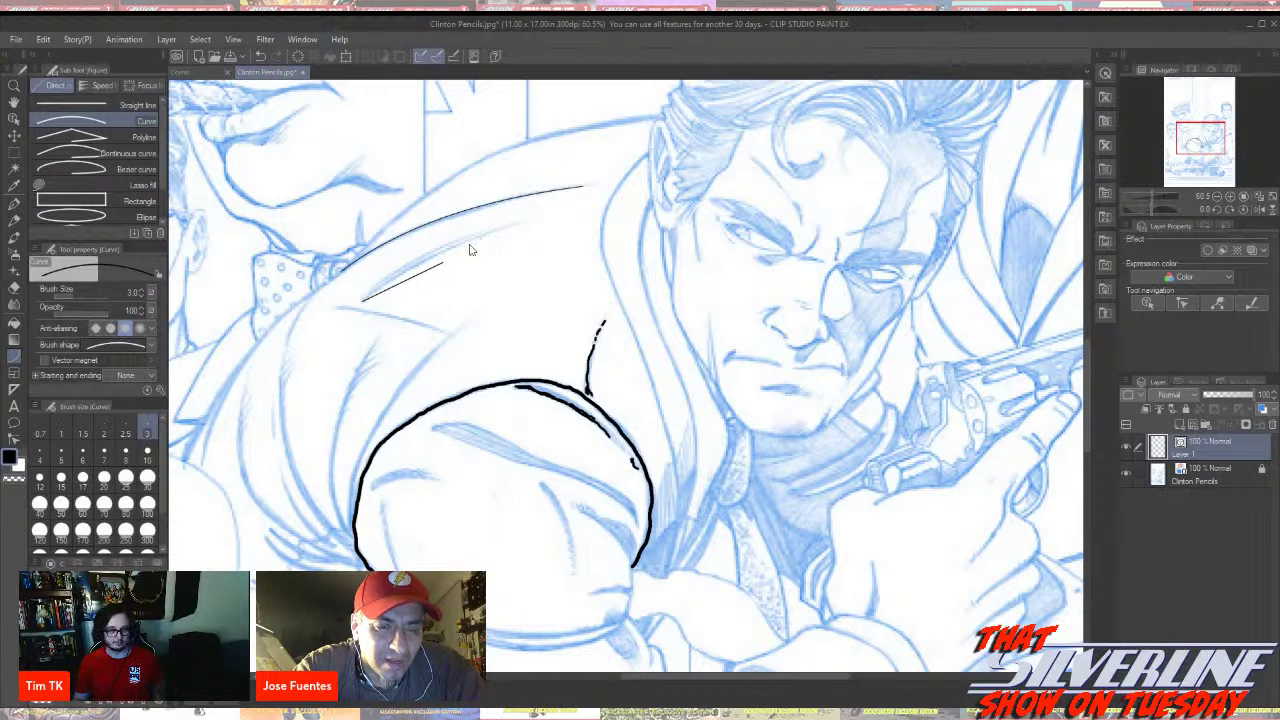
{"action": "key", "text": "Escape"}
{"action": "left_click_drag", "start_coordinate": [363, 299], "coordinate": [520, 223]}
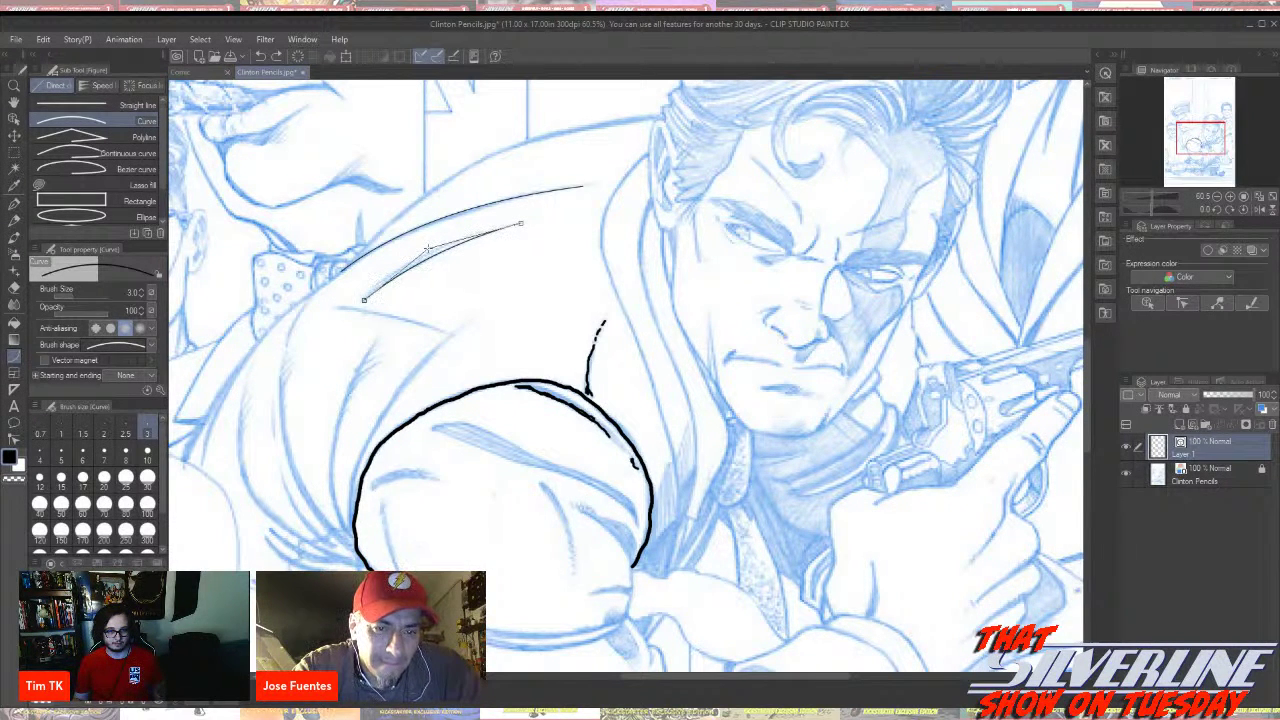
{"action": "left_click", "coordinate": [428, 248]}
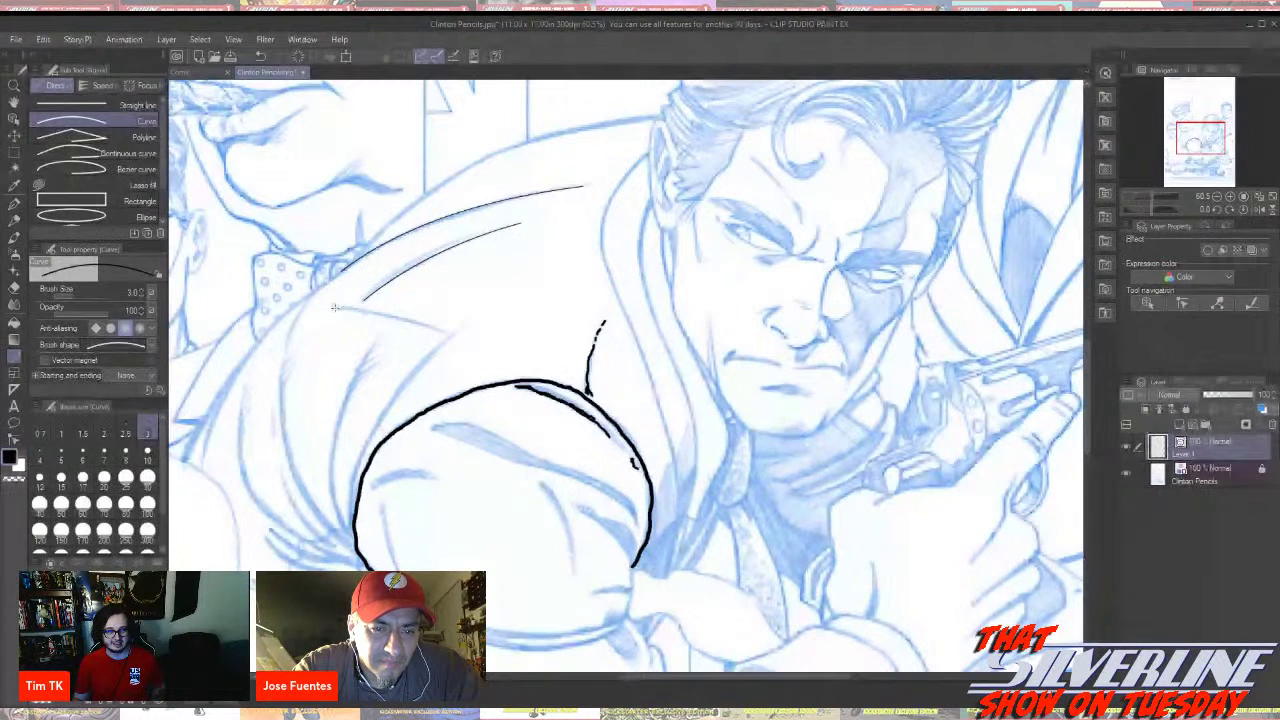
{"action": "left_click_drag", "start_coordinate": [335, 308], "coordinate": [443, 332]}
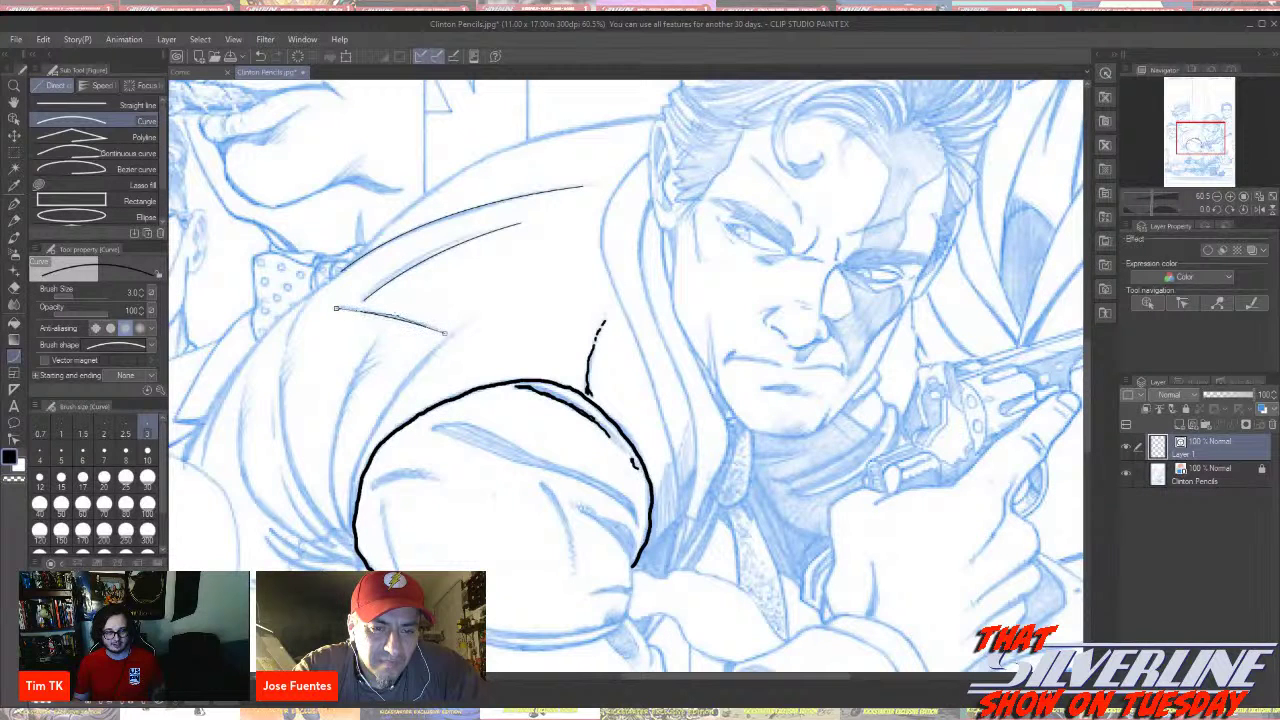
{"action": "left_click", "coordinate": [392, 310]}
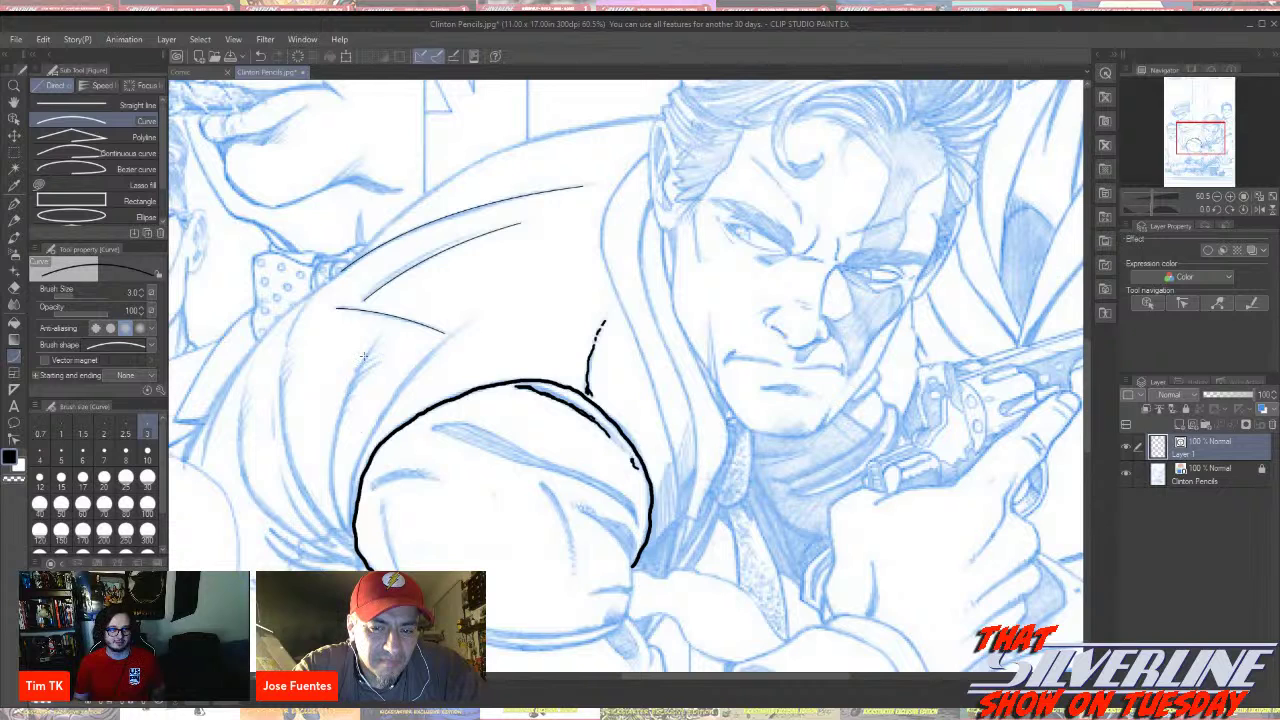
{"action": "mouse_move", "coordinate": [377, 340]}
{"action": "left_mouse_down"}
{"action": "mouse_move", "coordinate": [330, 492]}
{"action": "mouse_move", "coordinate": [334, 424]}
{"action": "mouse_move", "coordinate": [314, 457]}
{"action": "mouse_move", "coordinate": [340, 486]}
{"action": "left_mouse_up"}
{"action": "key", "text": "Escape"}
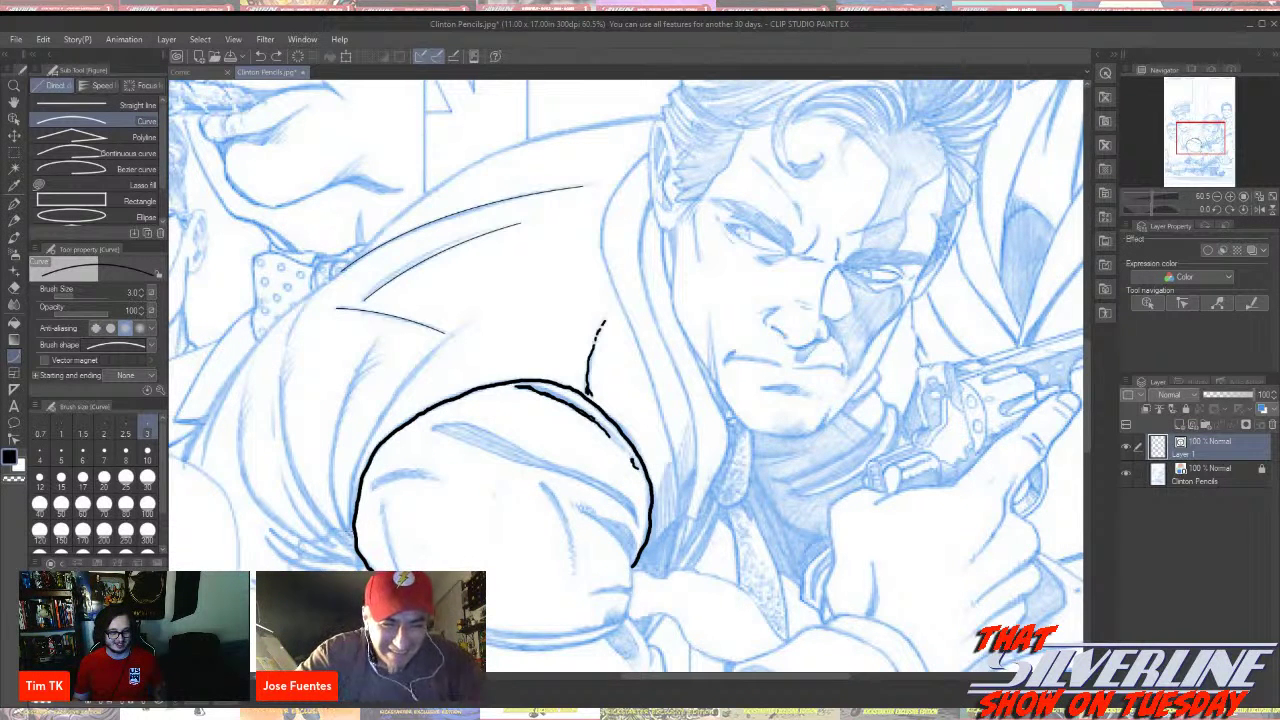
{"action": "left_click_drag", "start_coordinate": [350, 532], "coordinate": [376, 341]}
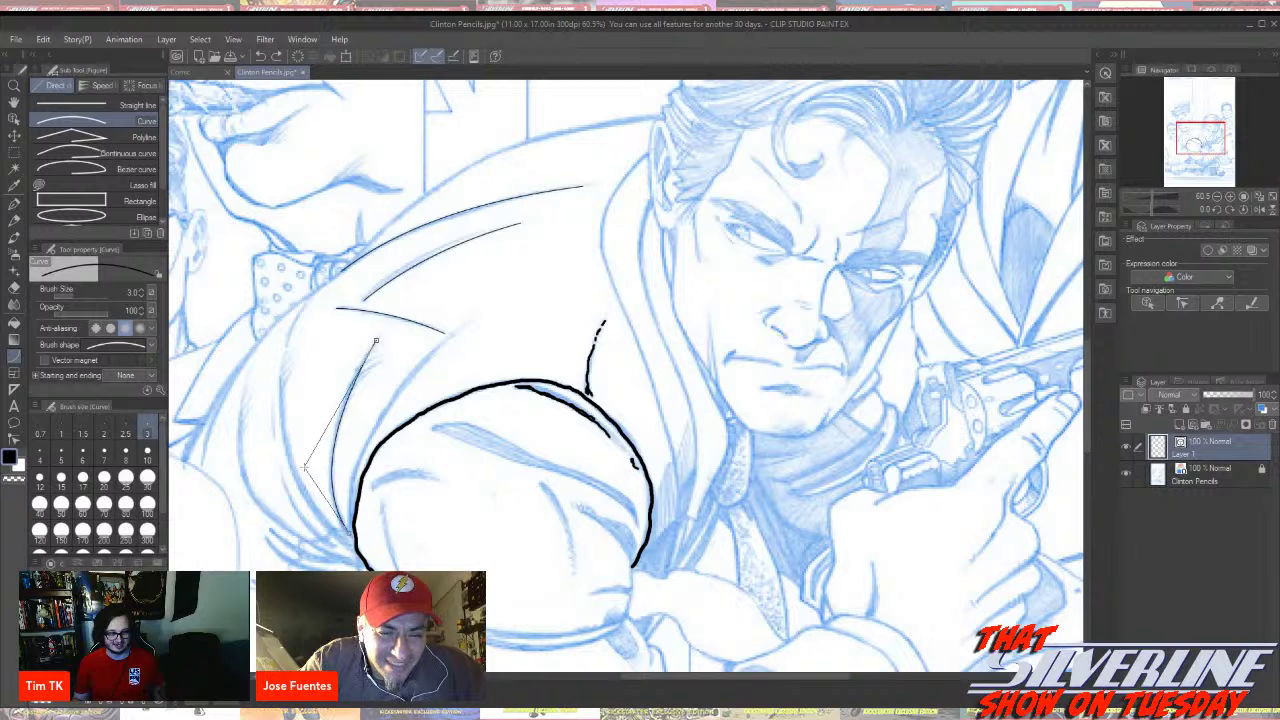
{"action": "left_click", "coordinate": [305, 466]}
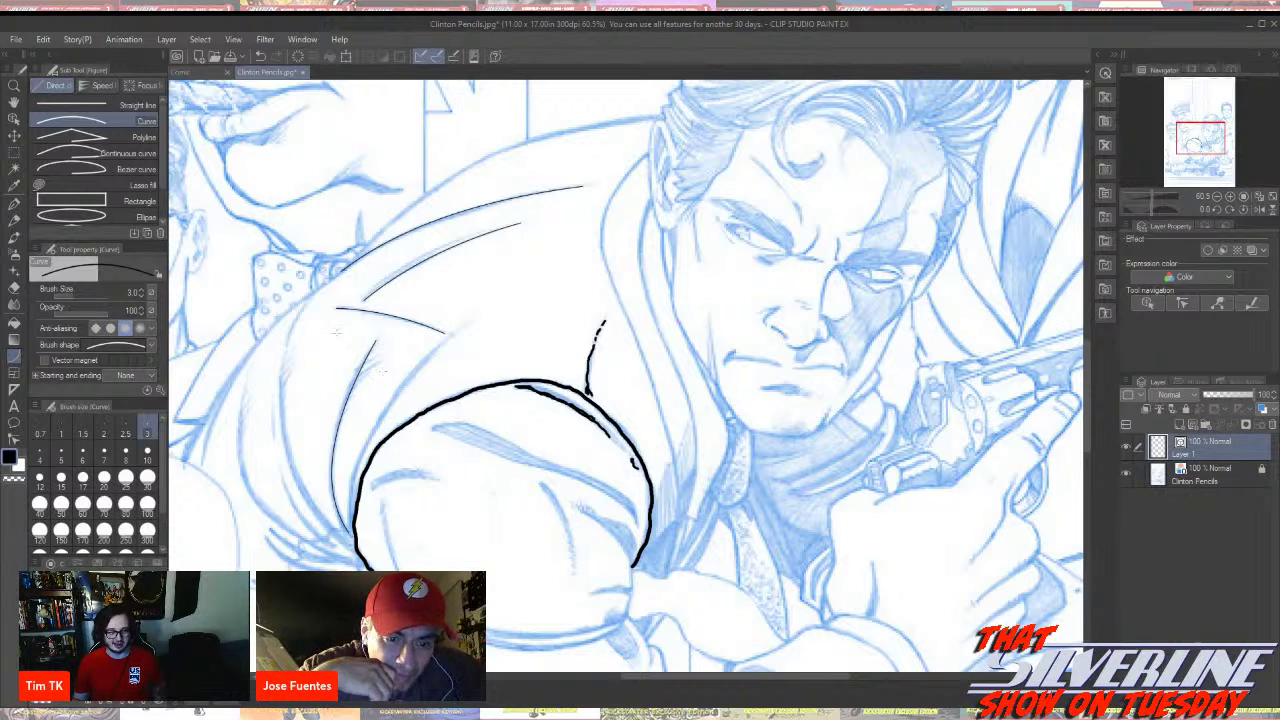
{"action": "key", "text": "ctrl+z"}
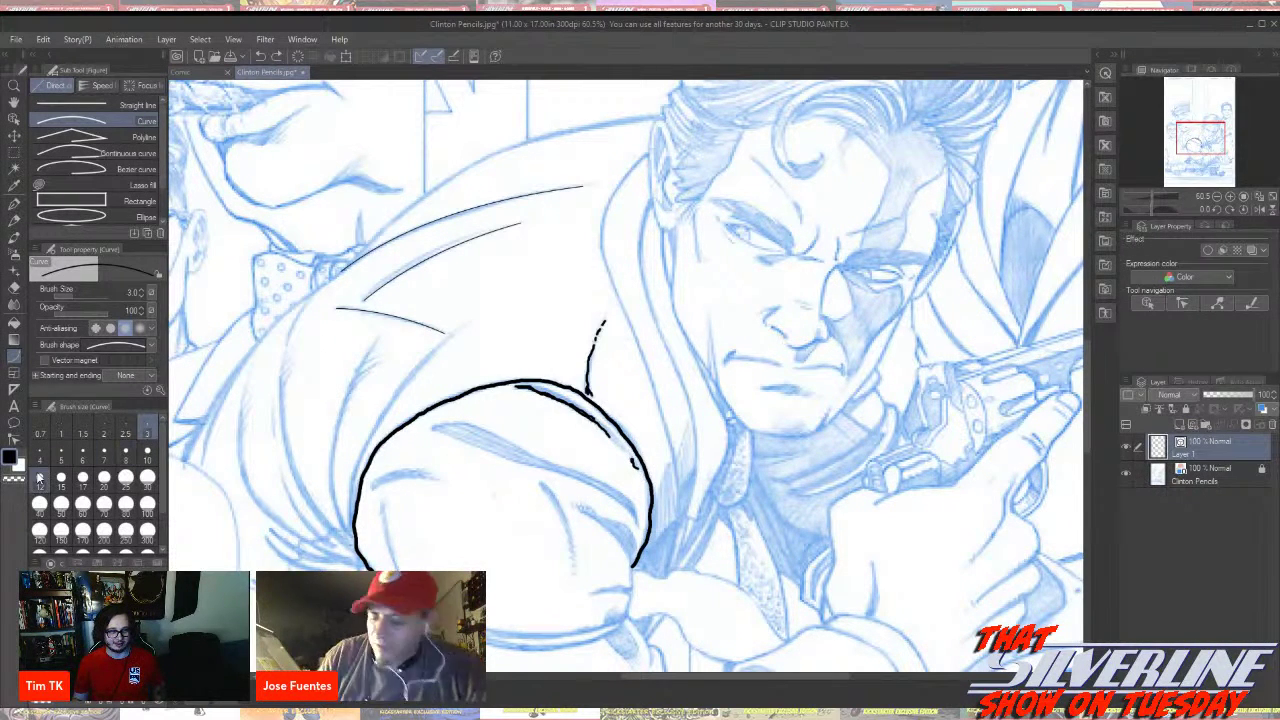
{"action": "left_click", "coordinate": [147, 452]}
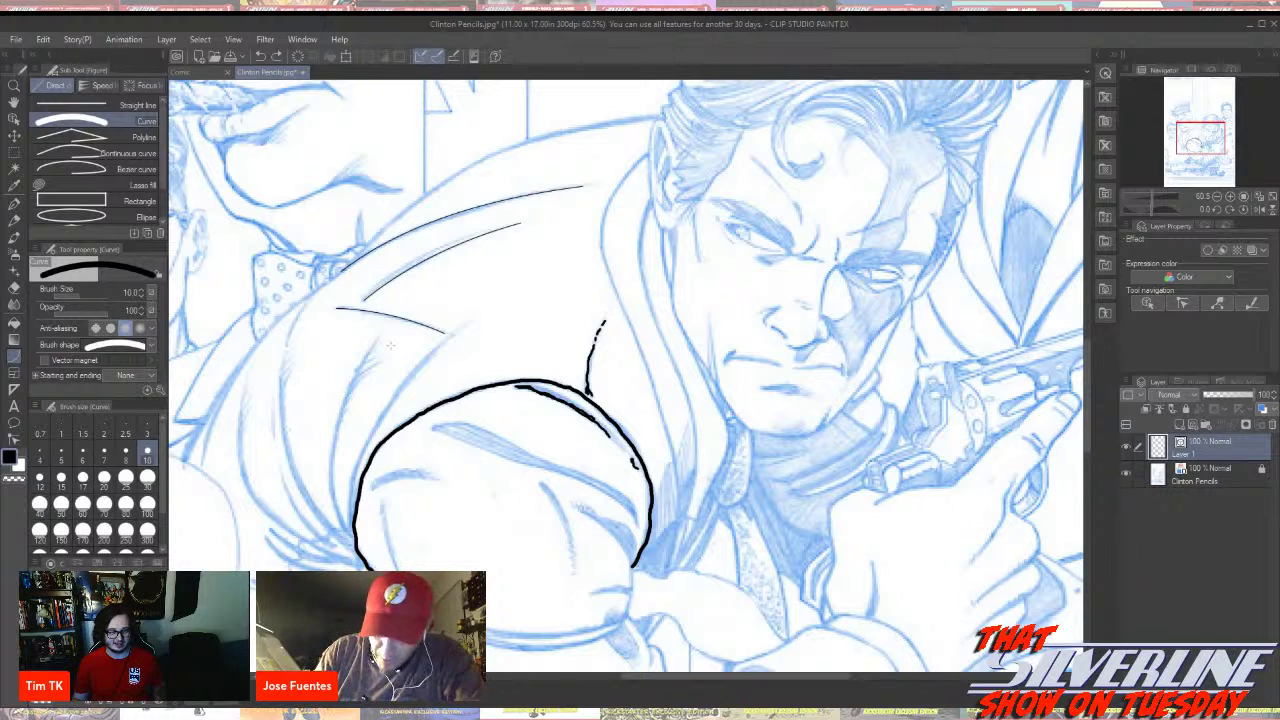
{"action": "left_click_drag", "start_coordinate": [376, 342], "coordinate": [332, 470]}
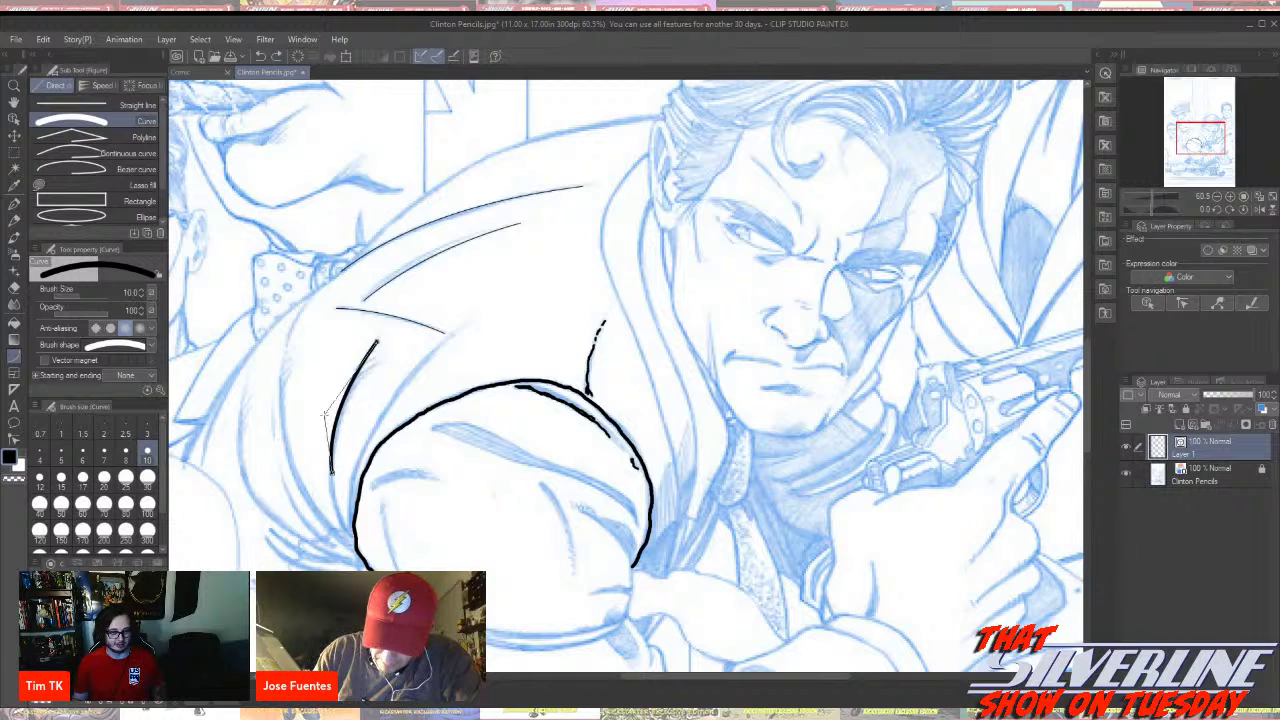
{"action": "key", "text": "Escape"}
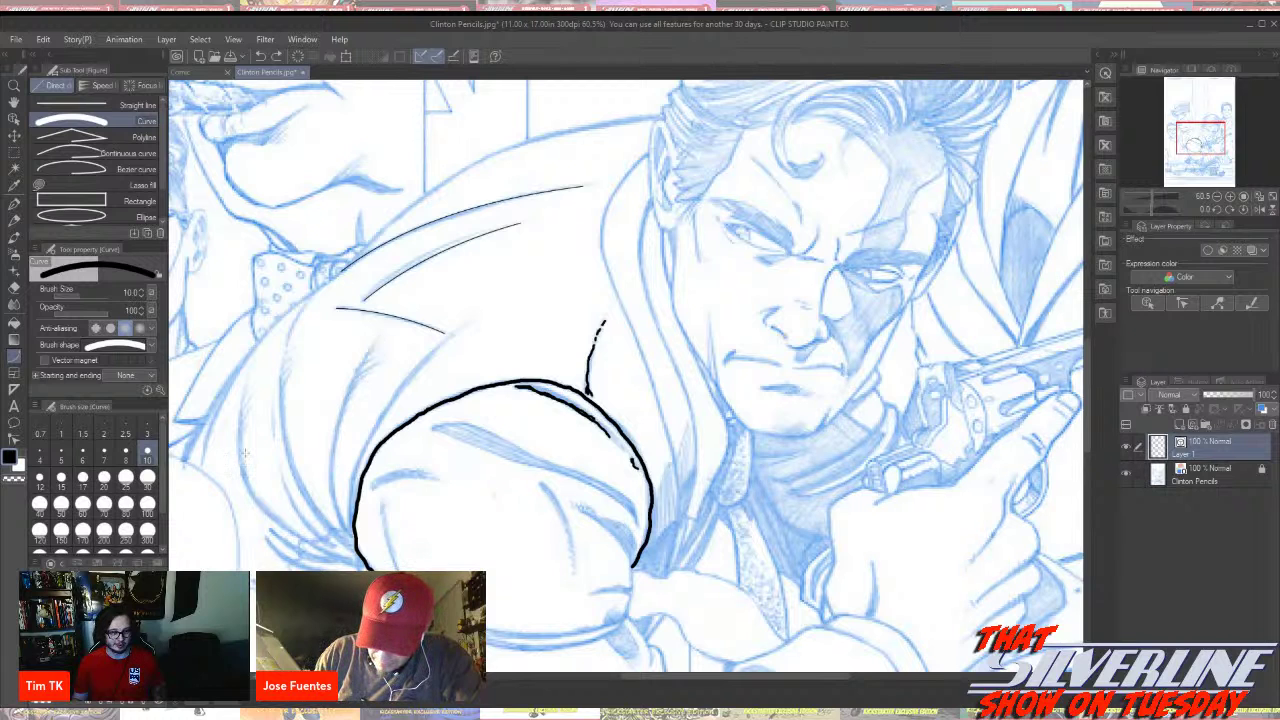
With the brush size at 7, ink the bowed fold just outside the rounded sleeve contour and thicken it with a second overlapping curve
{"action": "left_click", "coordinate": [104, 452]}
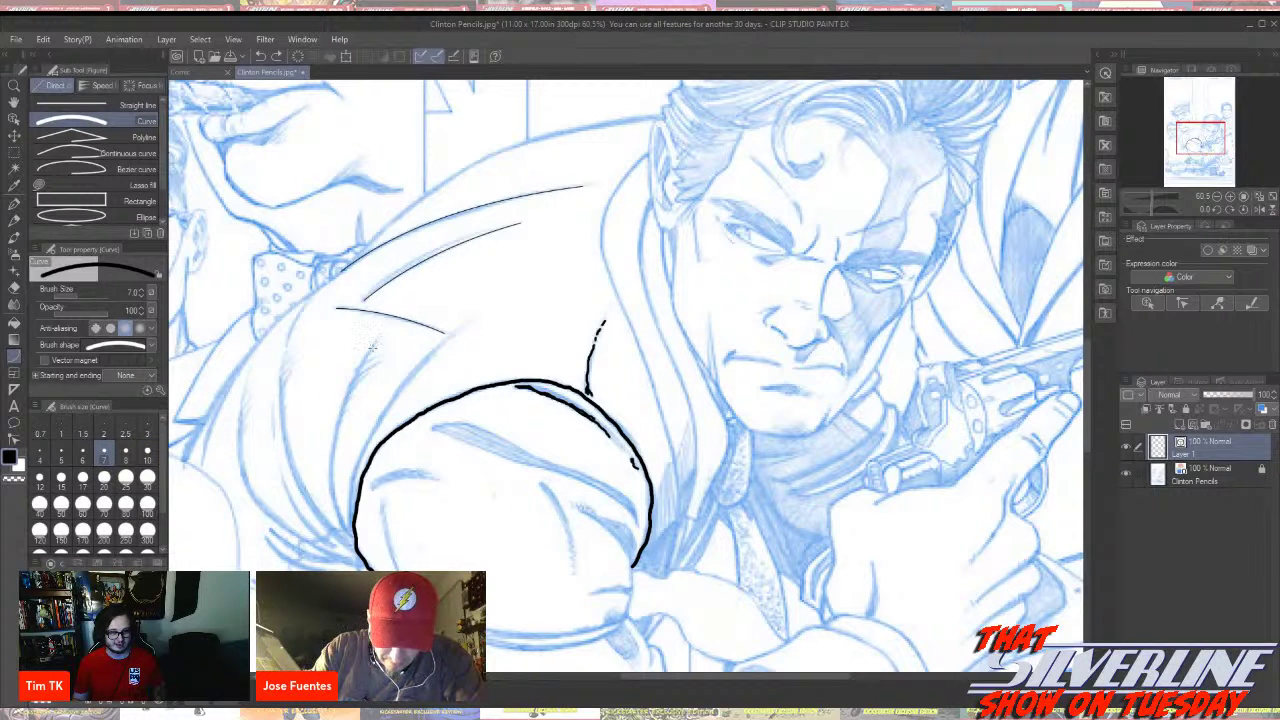
{"action": "left_click_drag", "start_coordinate": [372, 345], "coordinate": [350, 537]}
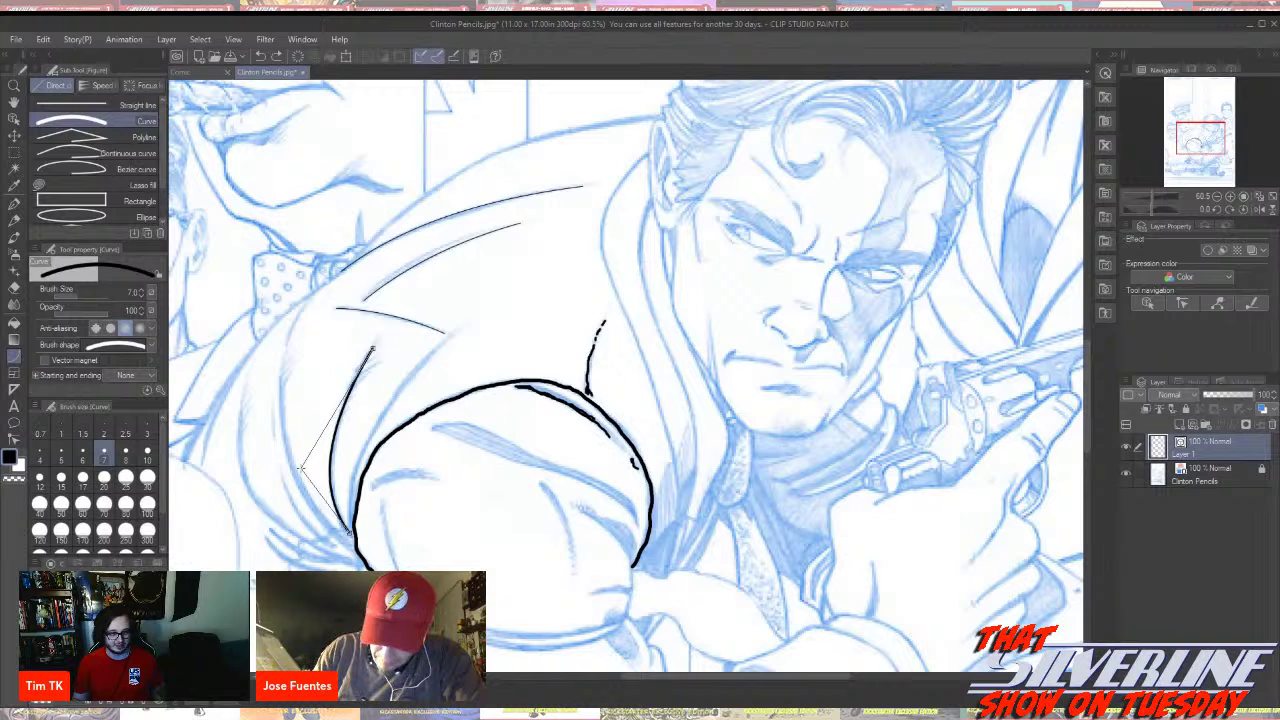
{"action": "left_click", "coordinate": [300, 467]}
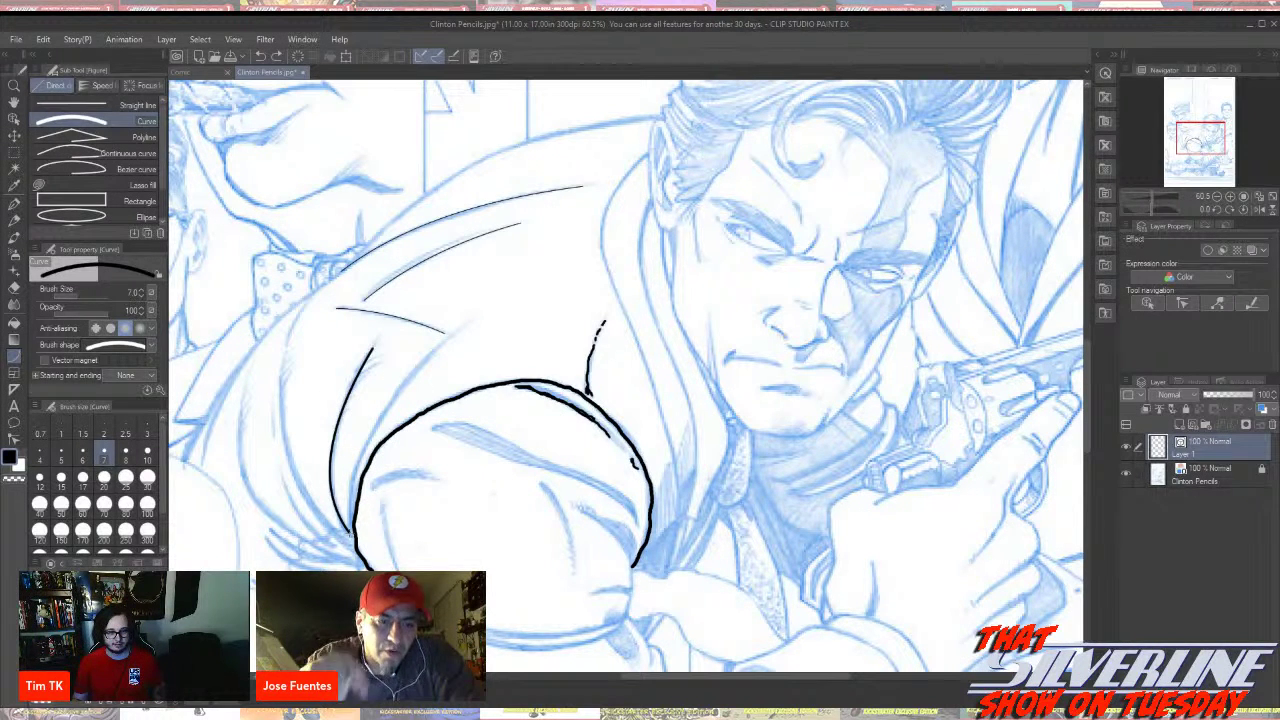
{"action": "mouse_move", "coordinate": [349, 528]}
{"action": "left_mouse_down"}
{"action": "mouse_move", "coordinate": [358, 360]}
{"action": "mouse_move", "coordinate": [372, 343]}
{"action": "left_mouse_up"}
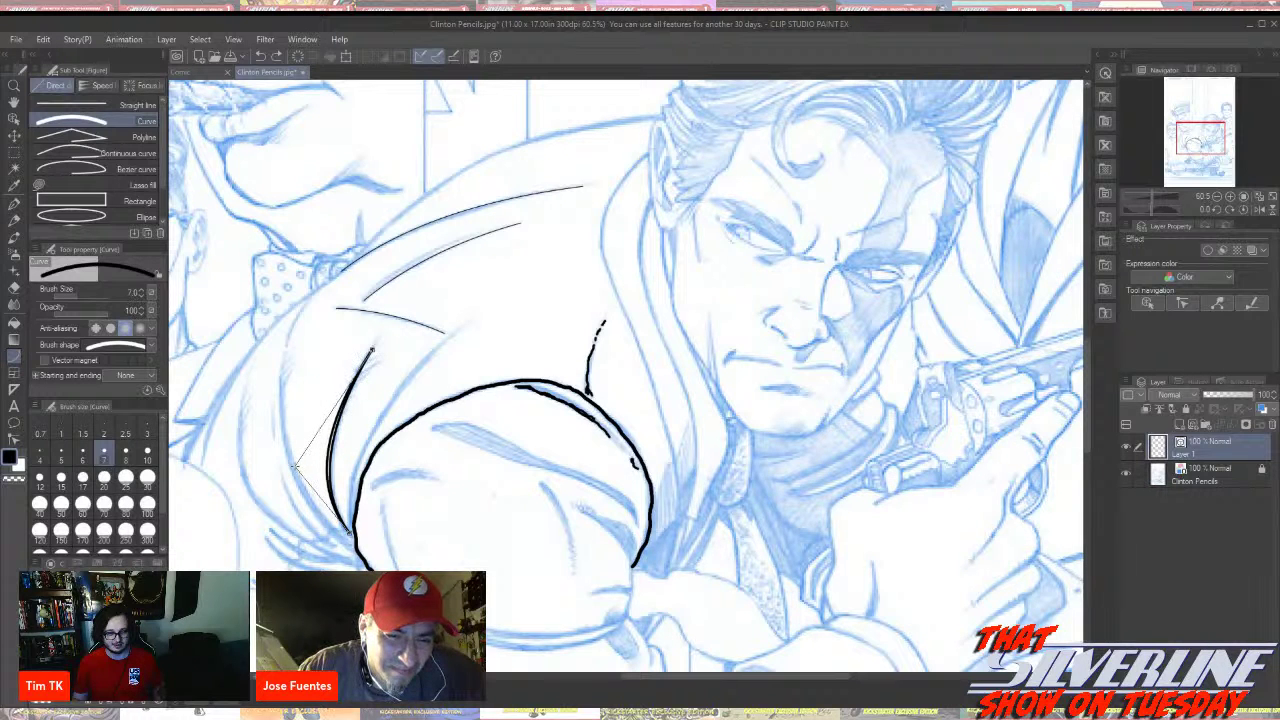
{"action": "left_click", "coordinate": [302, 459]}
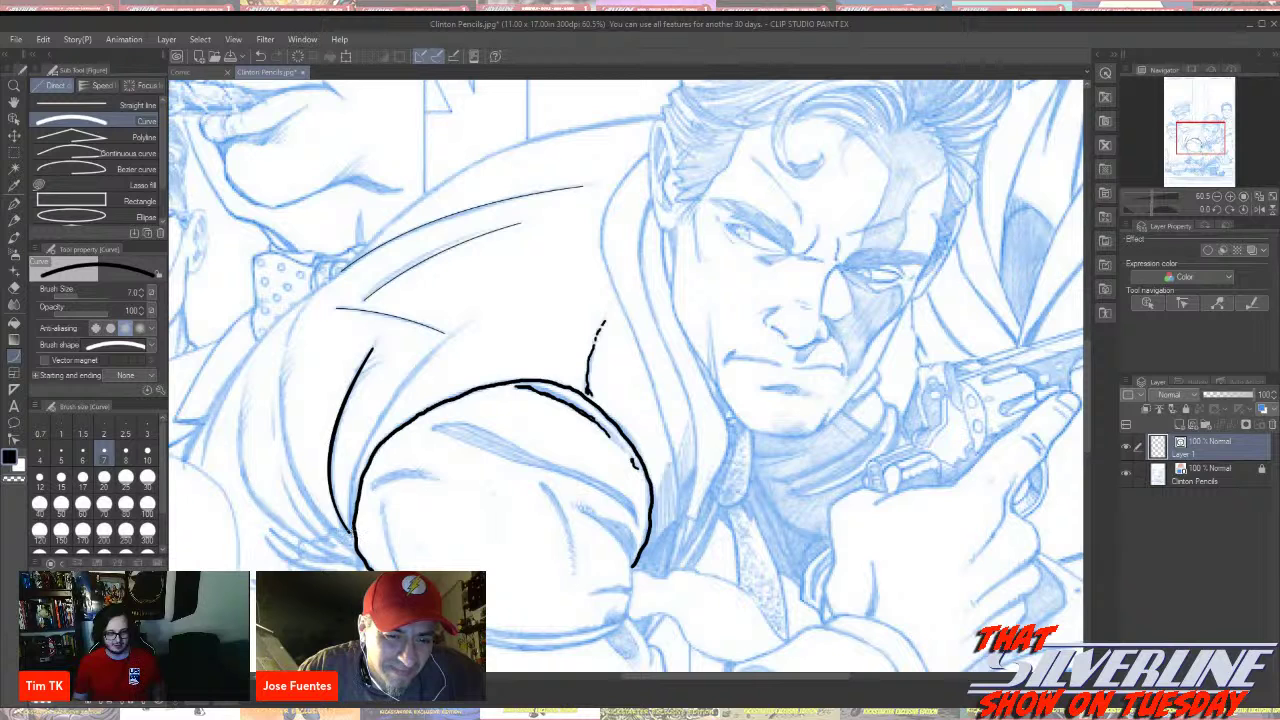
With the Curve tool at brush size 7, ink the fold from the short back crease down to the sleeve contour using two overlapping curves
{"action": "left_click_drag", "start_coordinate": [352, 530], "coordinate": [445, 340]}
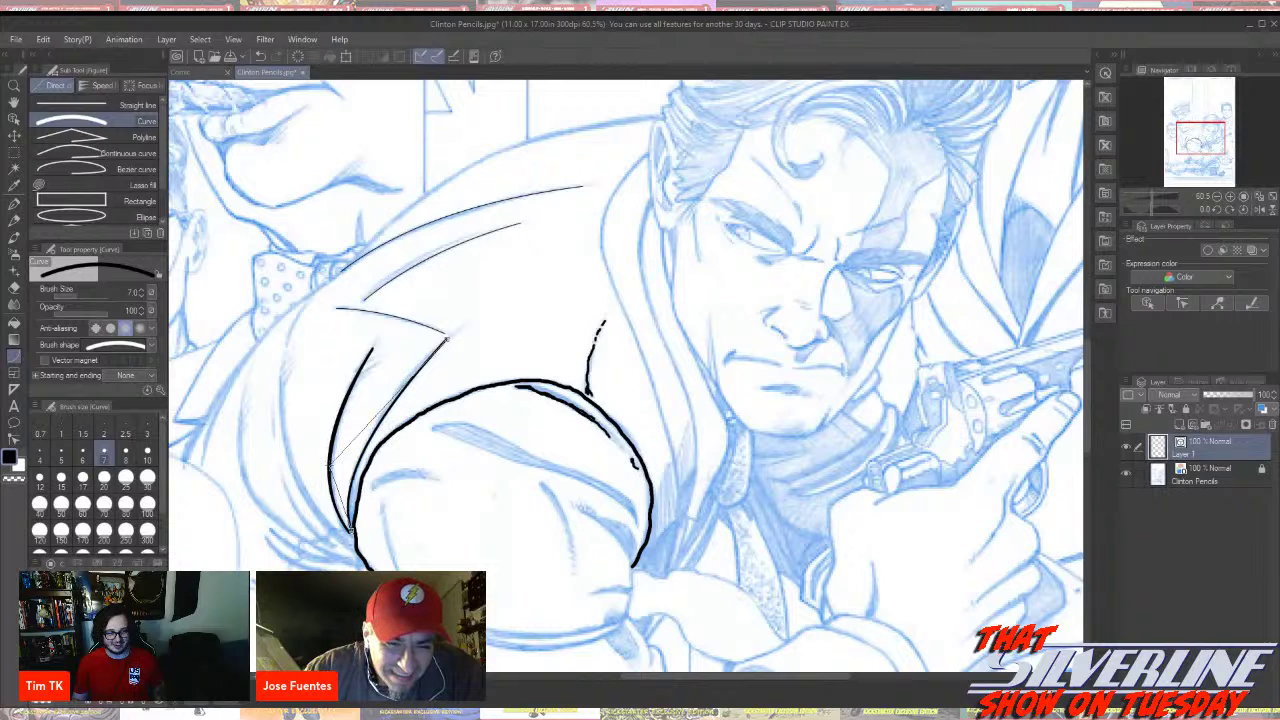
{"action": "left_click", "coordinate": [332, 463]}
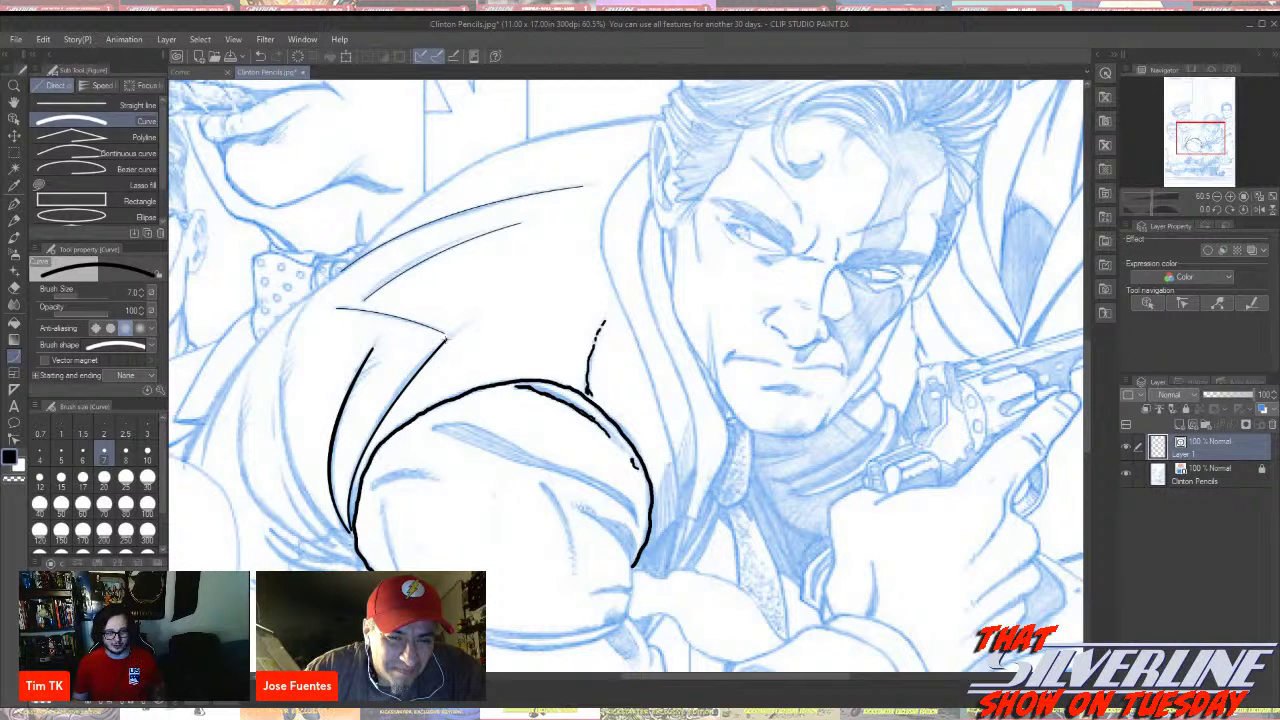
{"action": "mouse_move", "coordinate": [447, 340]}
{"action": "left_mouse_down"}
{"action": "mouse_move", "coordinate": [370, 438]}
{"action": "mouse_move", "coordinate": [340, 535]}
{"action": "mouse_move", "coordinate": [352, 528]}
{"action": "left_mouse_up"}
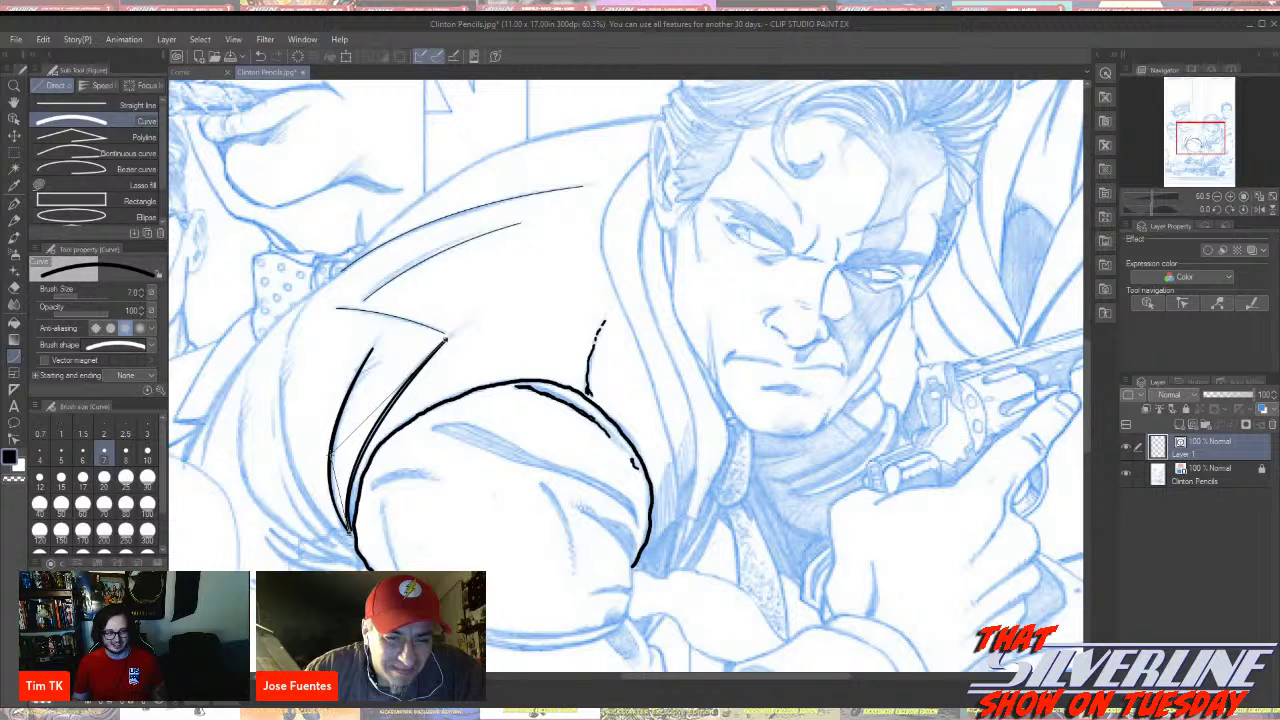
{"action": "key", "text": "Escape"}
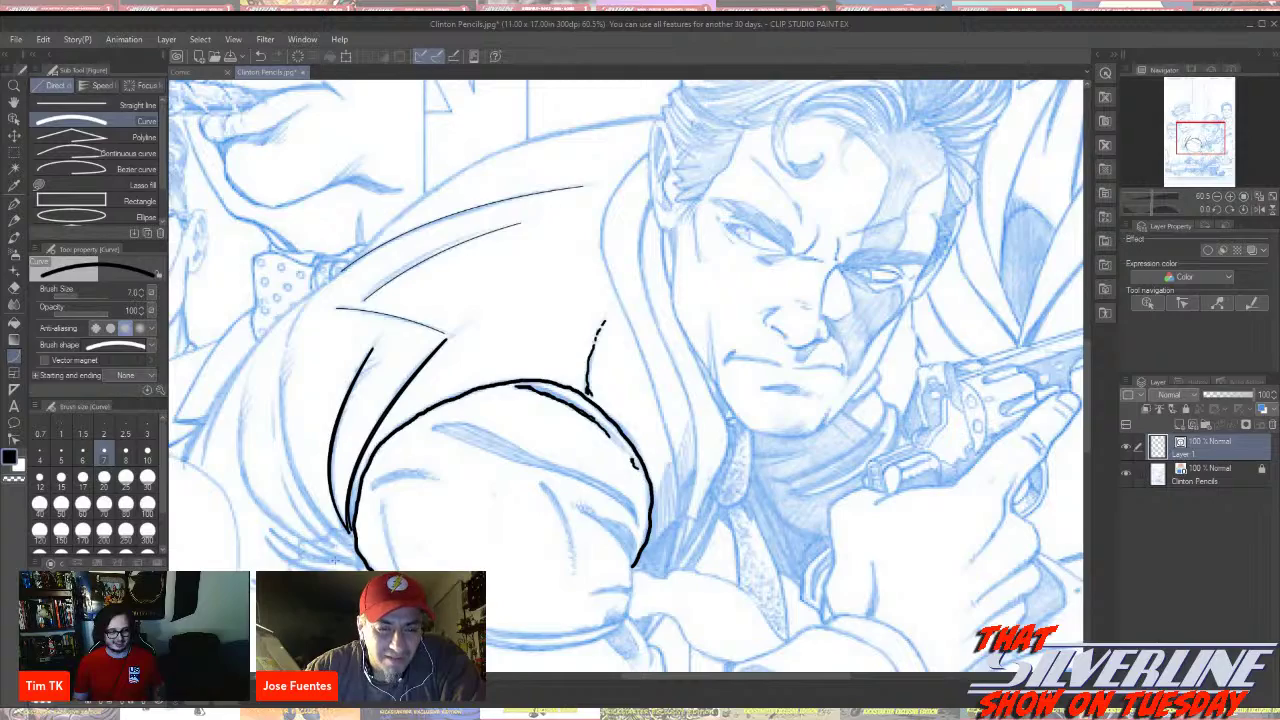
Switch from the Curve tool to the G-pen with brush size 5 for touching up where the folds meet the sleeve
{"action": "scroll", "coordinate": [626, 375], "scroll_direction": "down", "scroll_amount": 5}
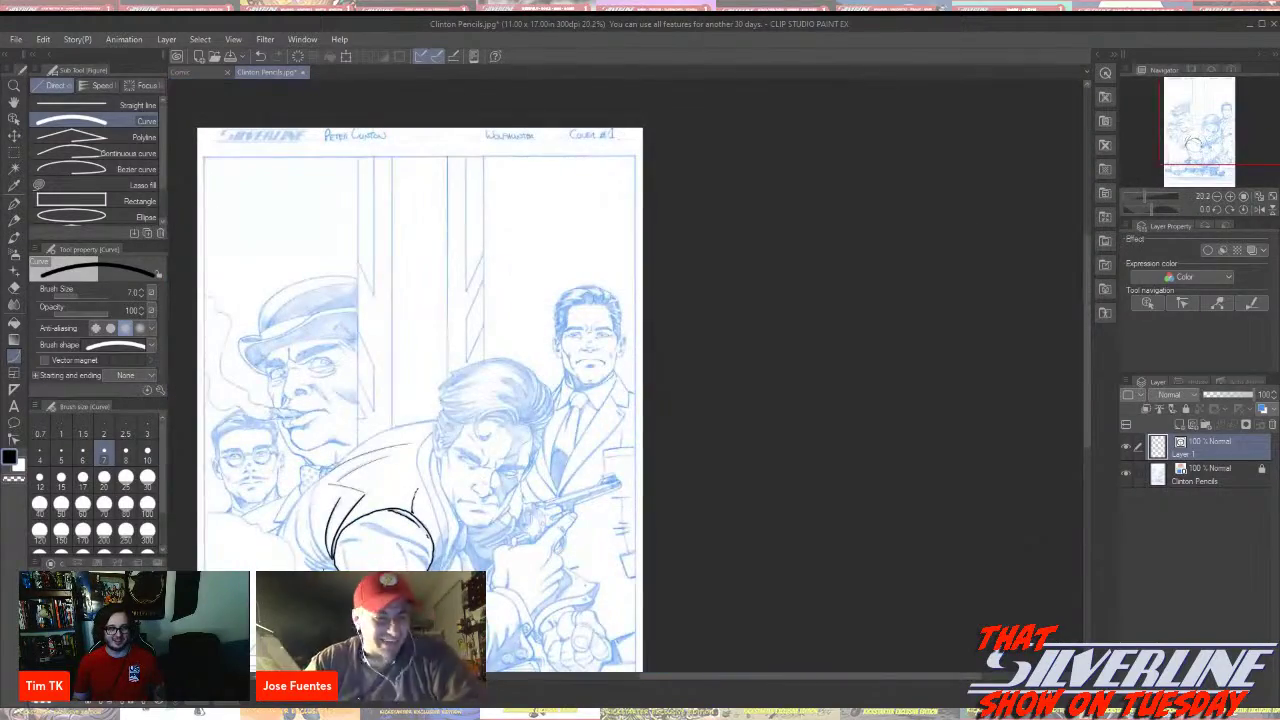
{"action": "scroll", "coordinate": [330, 545], "scroll_direction": "up", "scroll_amount": 4}
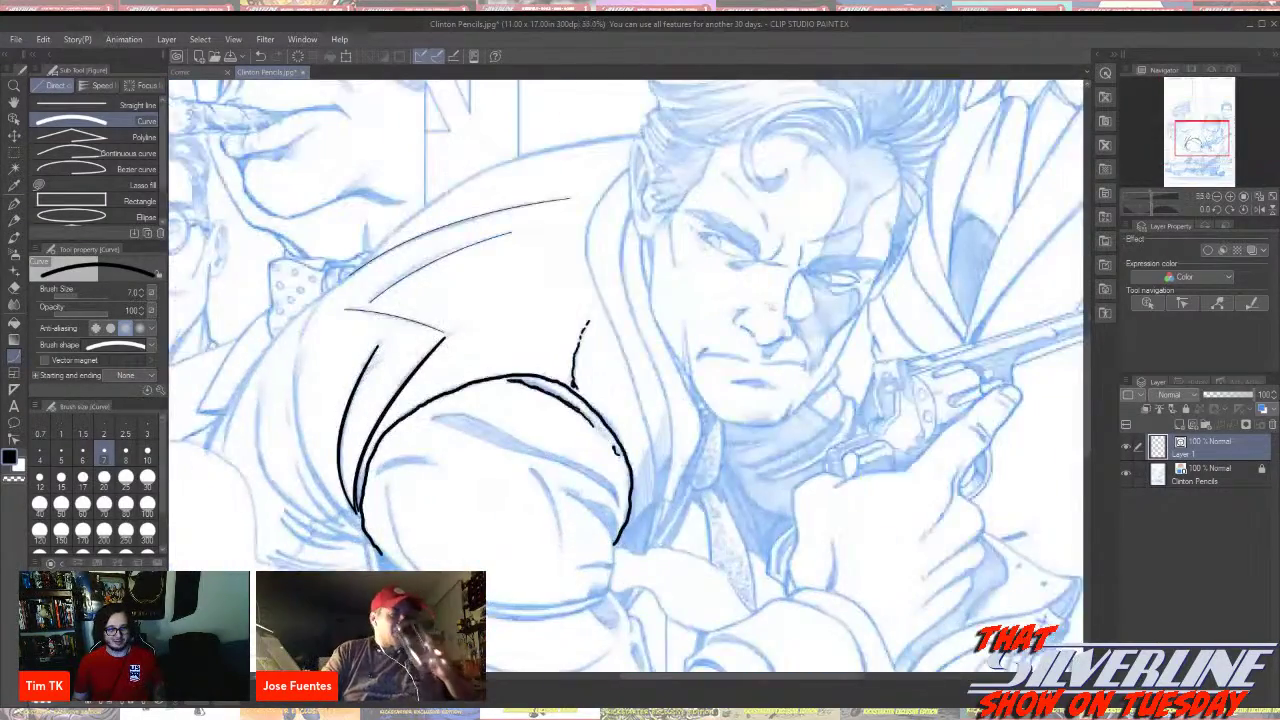
{"action": "scroll", "coordinate": [318, 577], "scroll_direction": "up", "scroll_amount": 2}
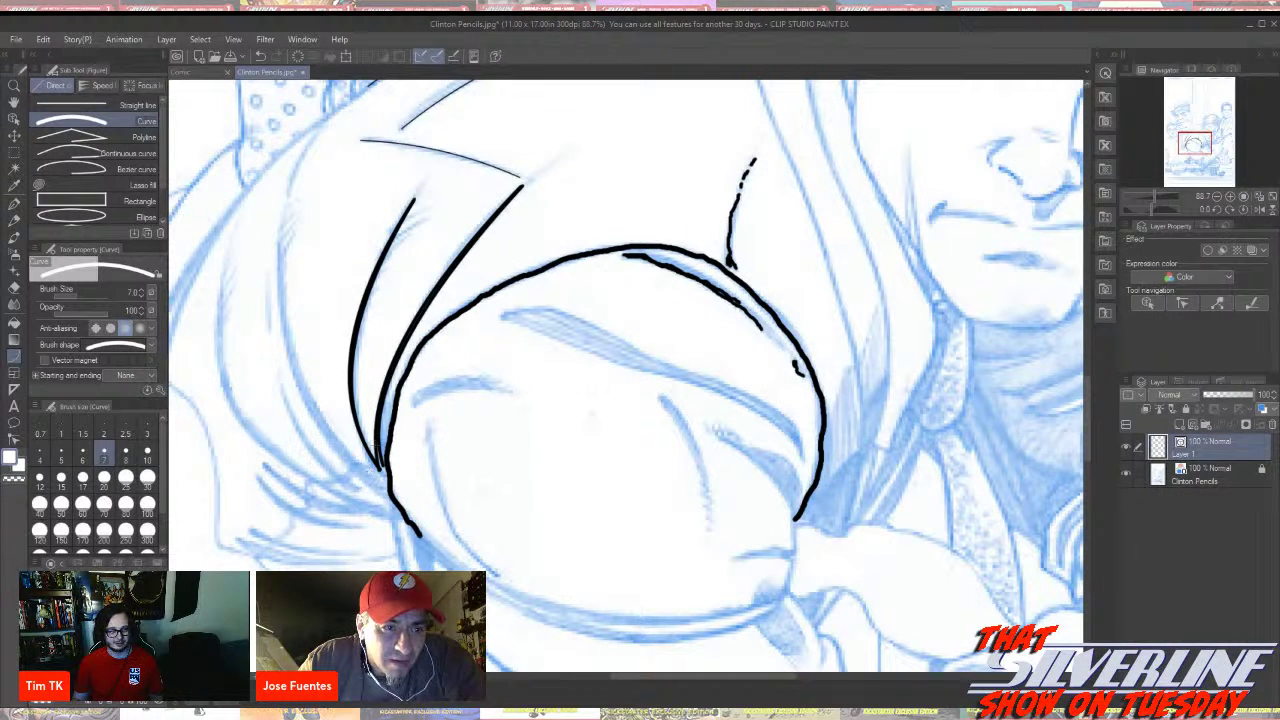
{"action": "left_click", "coordinate": [14, 203]}
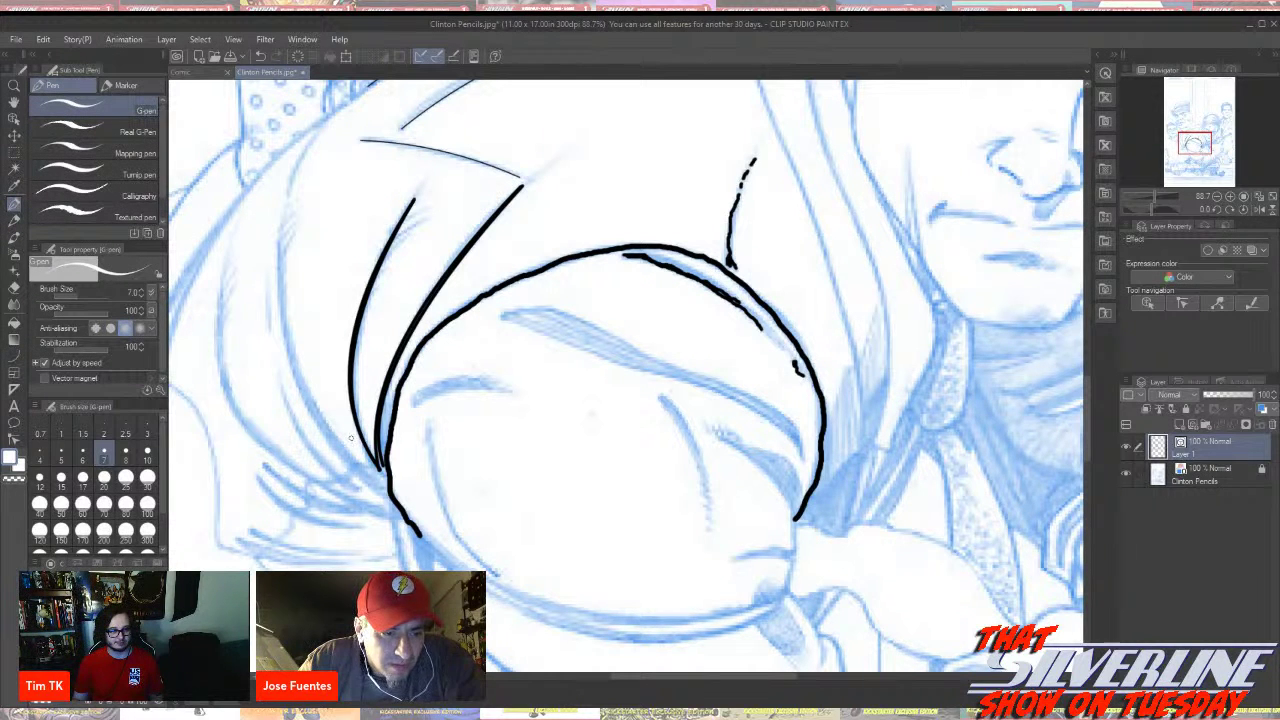
{"action": "left_click", "coordinate": [40, 453]}
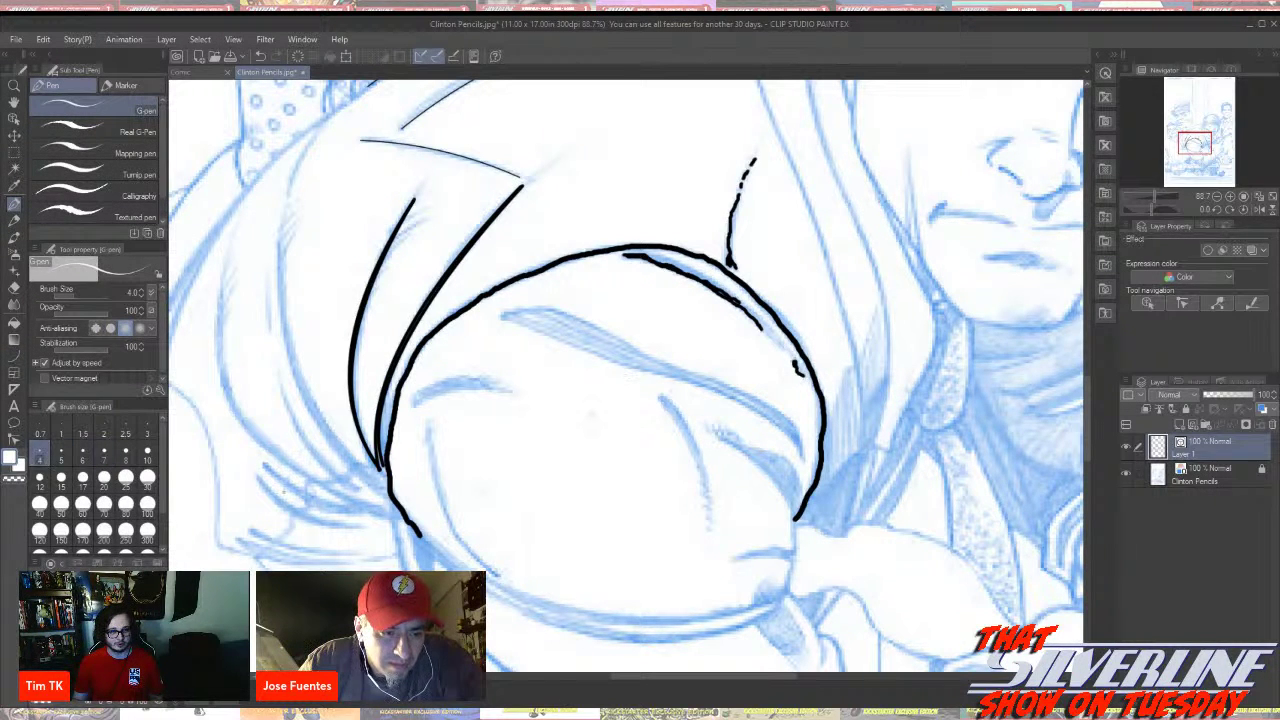
{"action": "left_click", "coordinate": [61, 453]}
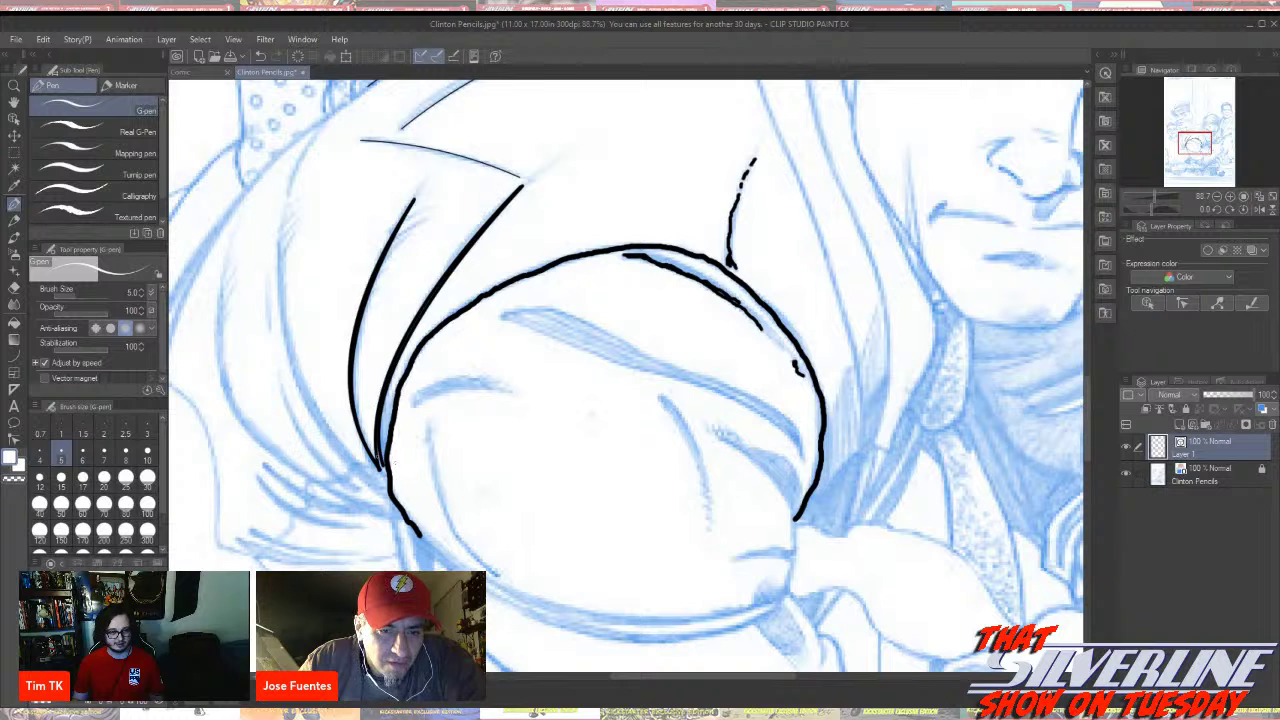
Undo the white stroke over the fold lines and set the drawing colour to black (000000)
{"action": "scroll", "coordinate": [378, 455], "scroll_direction": "up", "scroll_amount": 4}
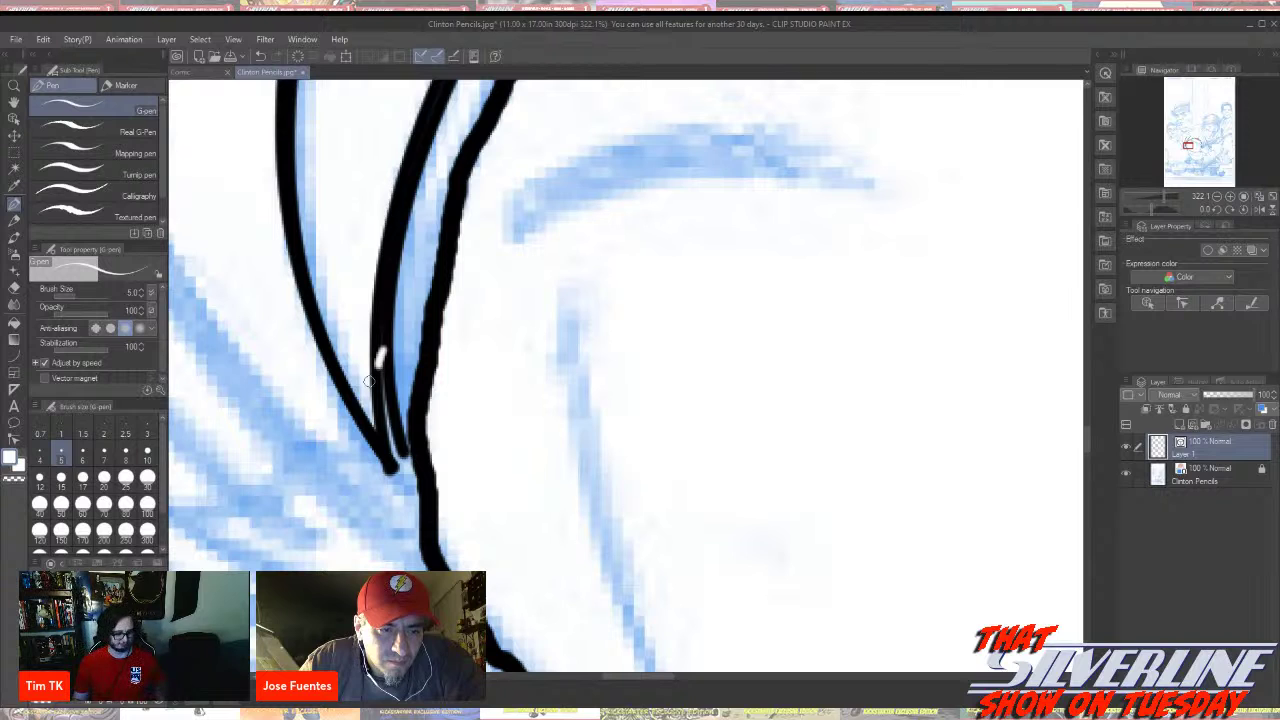
{"action": "key", "text": "ctrl+z"}
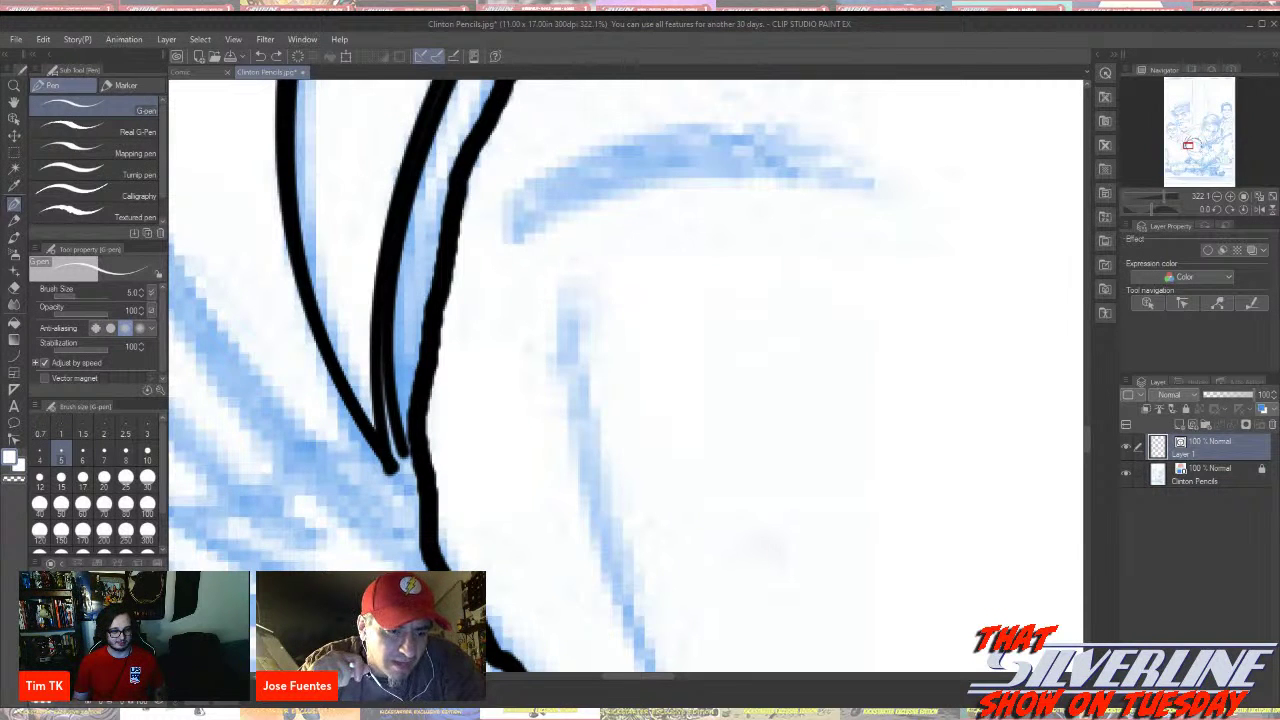
{"action": "left_click", "coordinate": [10, 458]}
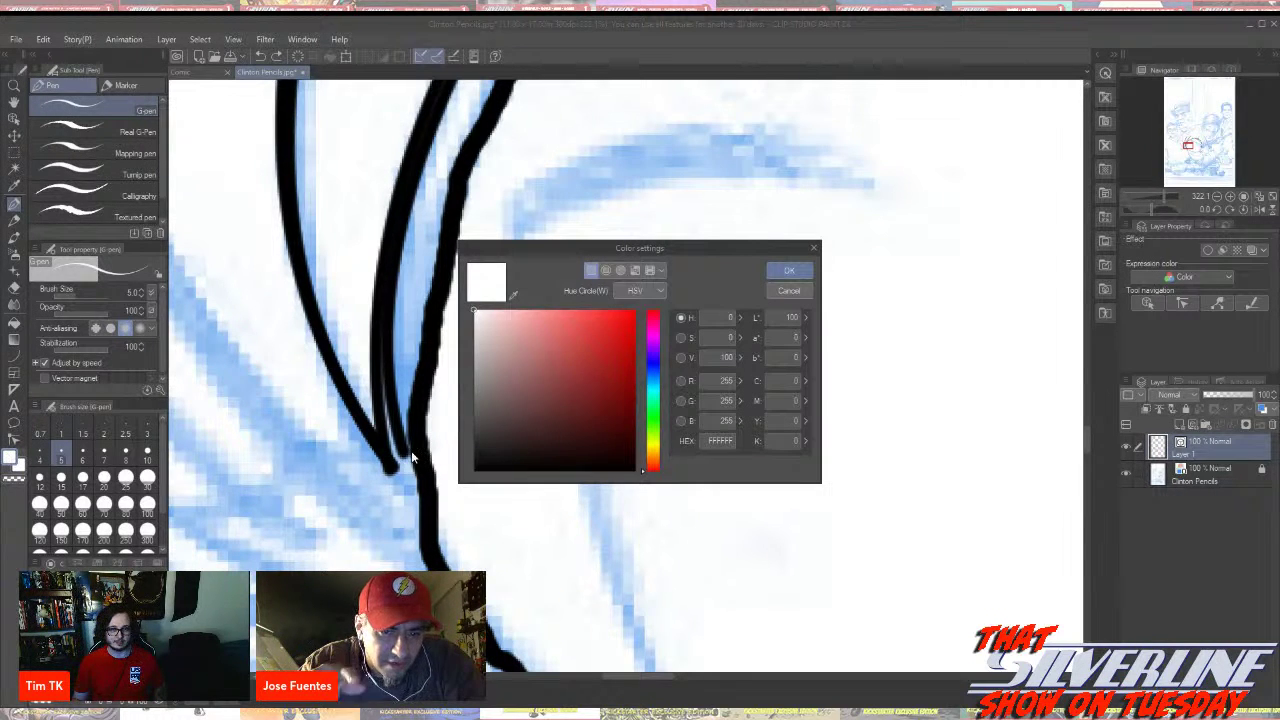
{"action": "mouse_move", "coordinate": [476, 370]}
{"action": "left_mouse_down"}
{"action": "mouse_move", "coordinate": [481, 472]}
{"action": "mouse_move", "coordinate": [437, 486]}
{"action": "left_mouse_up"}
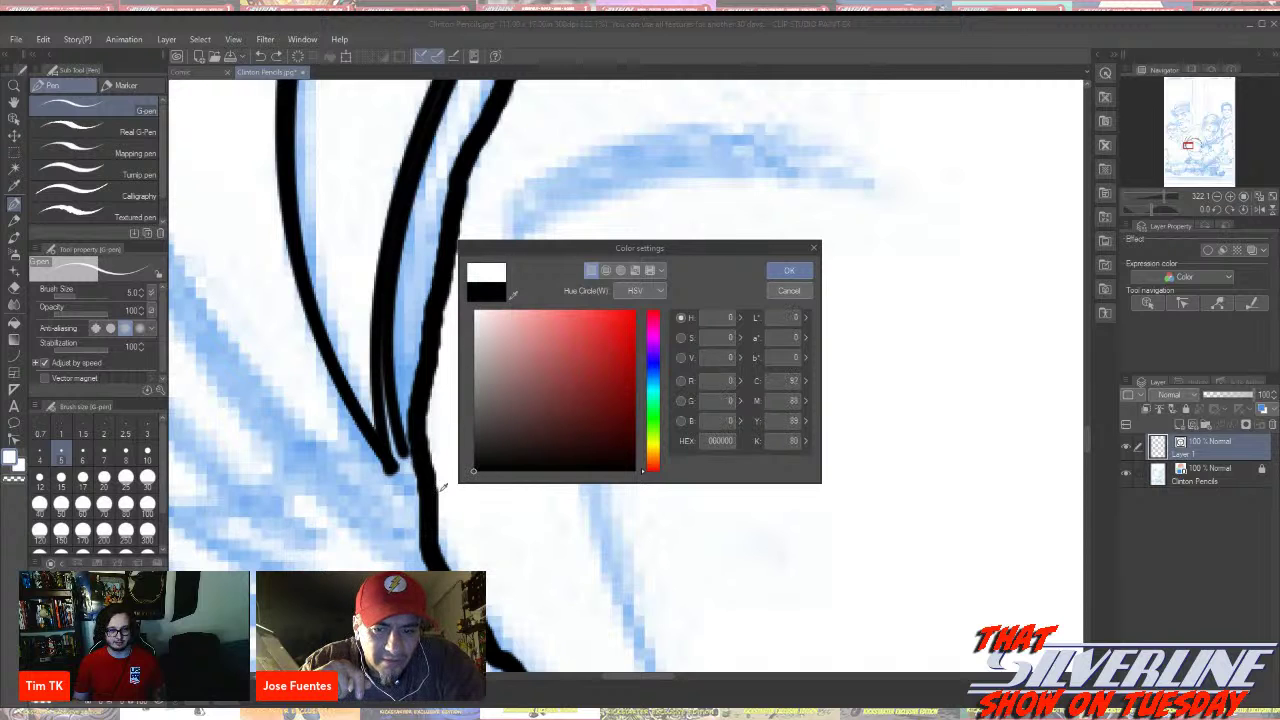
{"action": "left_click", "coordinate": [788, 273]}
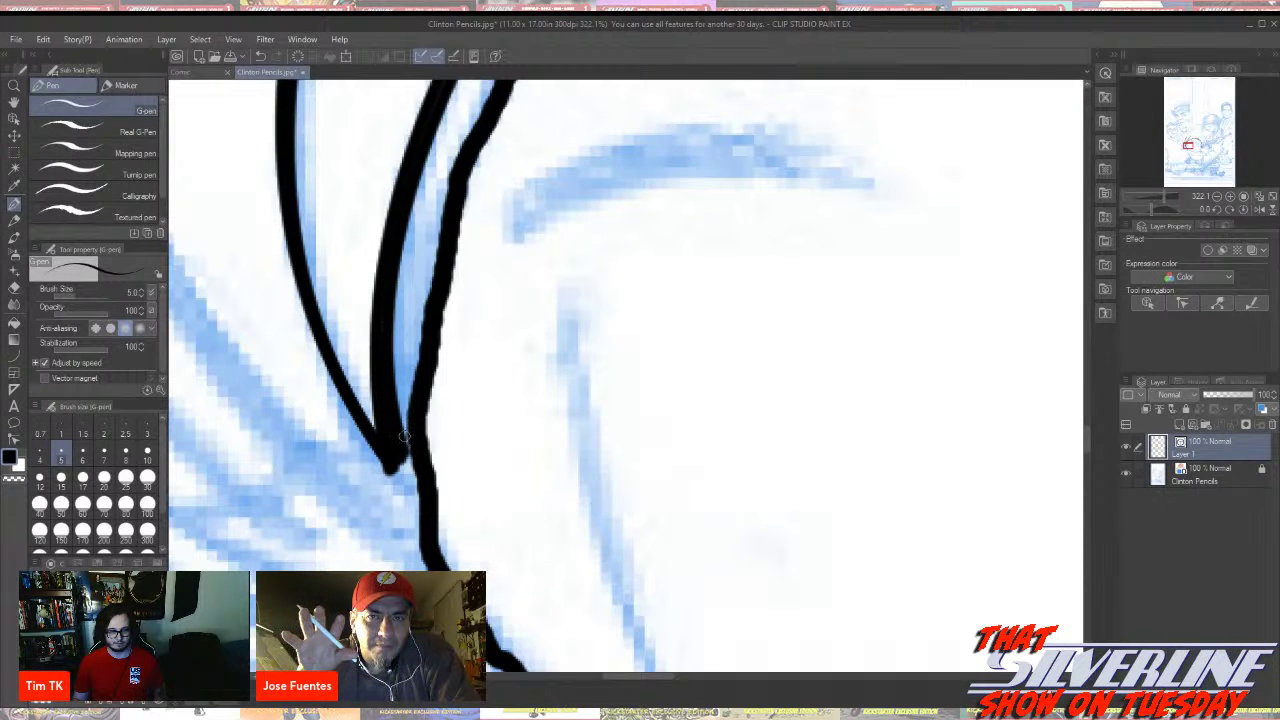
Fill the gaps between the overlapping fold lines and the sleeve contour with solid black at their lower meeting point
{"action": "mouse_move", "coordinate": [403, 387]}
{"action": "left_mouse_down"}
{"action": "mouse_move", "coordinate": [405, 416]}
{"action": "mouse_move", "coordinate": [409, 365]}
{"action": "mouse_move", "coordinate": [410, 407]}
{"action": "left_mouse_up"}
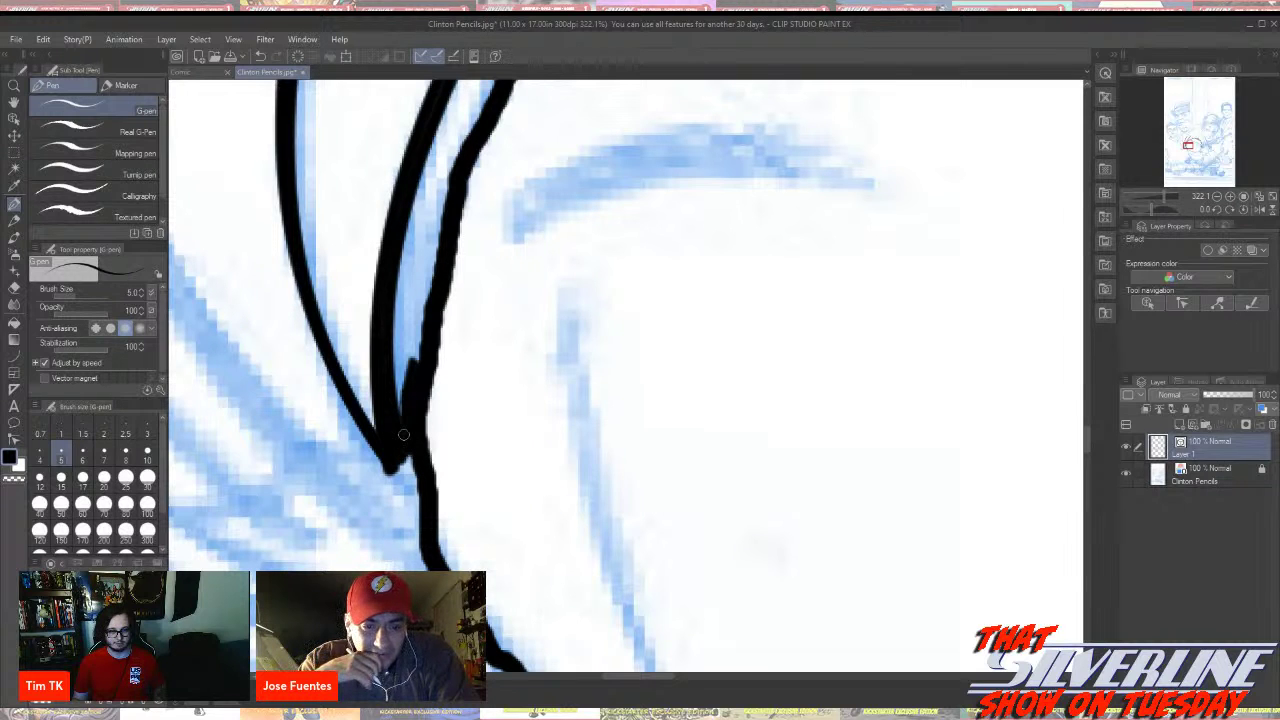
{"action": "left_click_drag", "start_coordinate": [405, 447], "coordinate": [406, 361]}
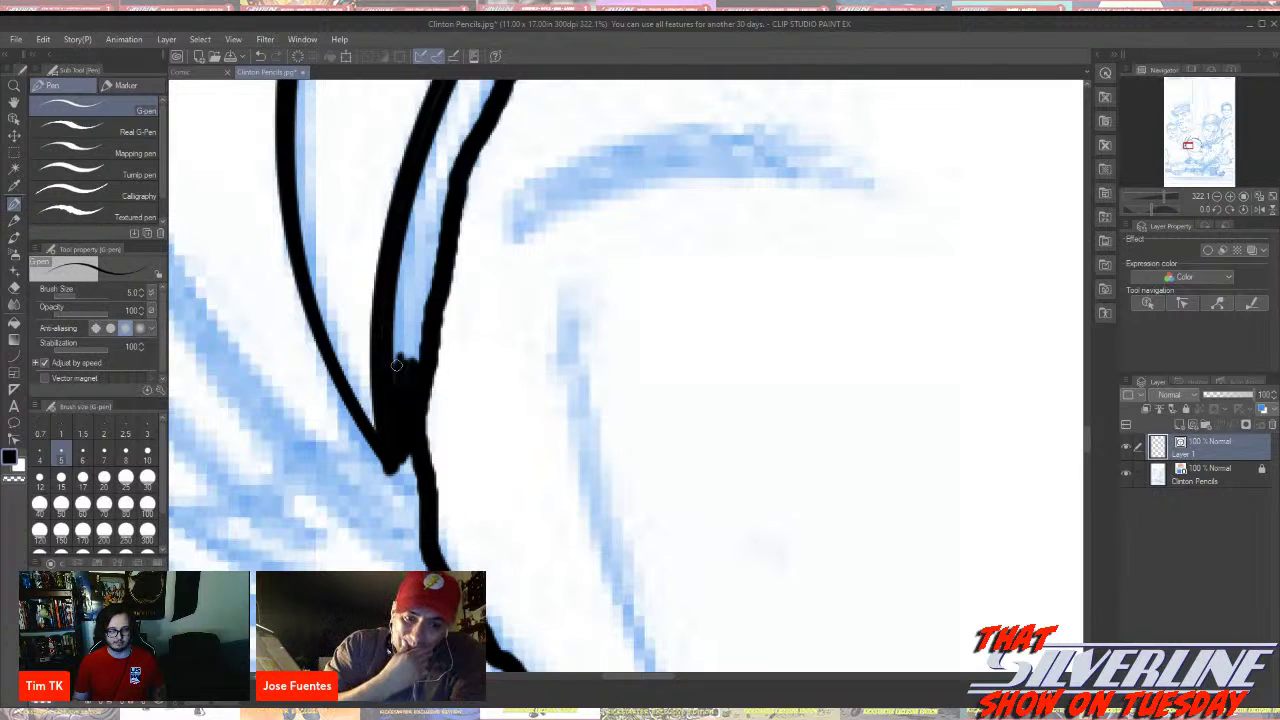
{"action": "left_click_drag", "start_coordinate": [397, 362], "coordinate": [401, 446]}
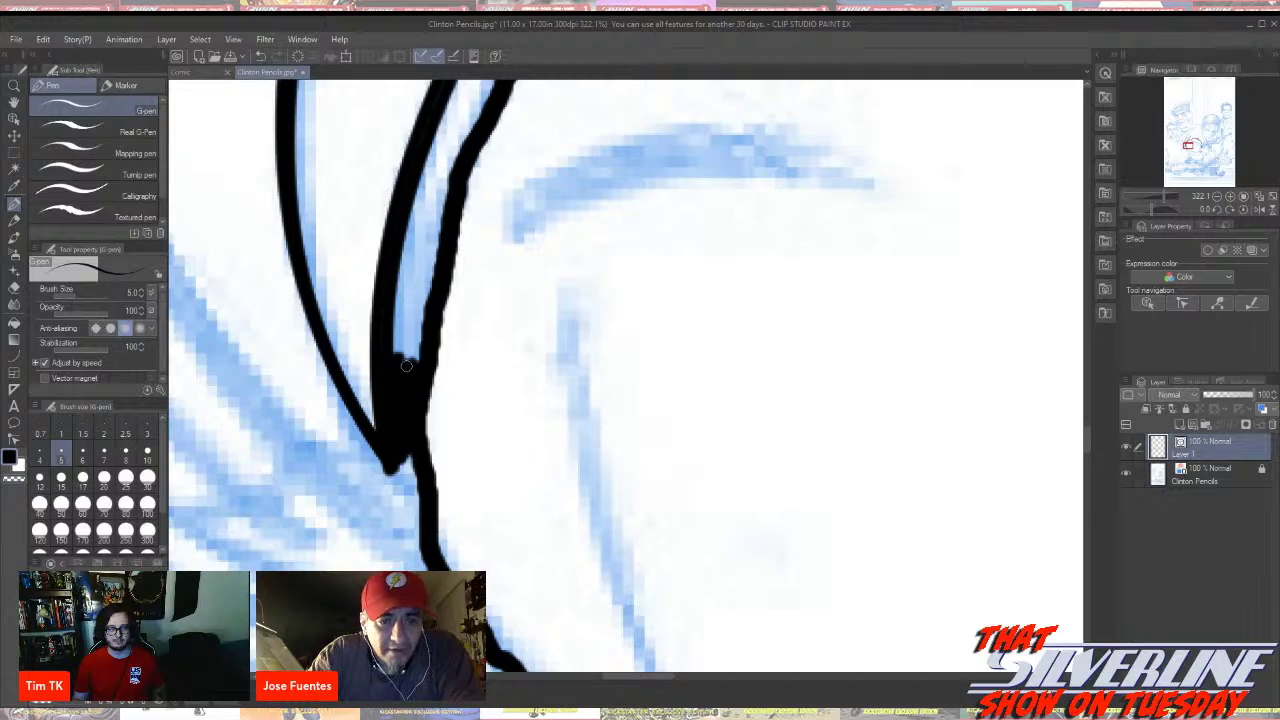
Examine the inked shoulder folds and filled shadow against the whole cover and up close
{"action": "scroll", "coordinate": [399, 385], "scroll_direction": "down", "scroll_amount": 10}
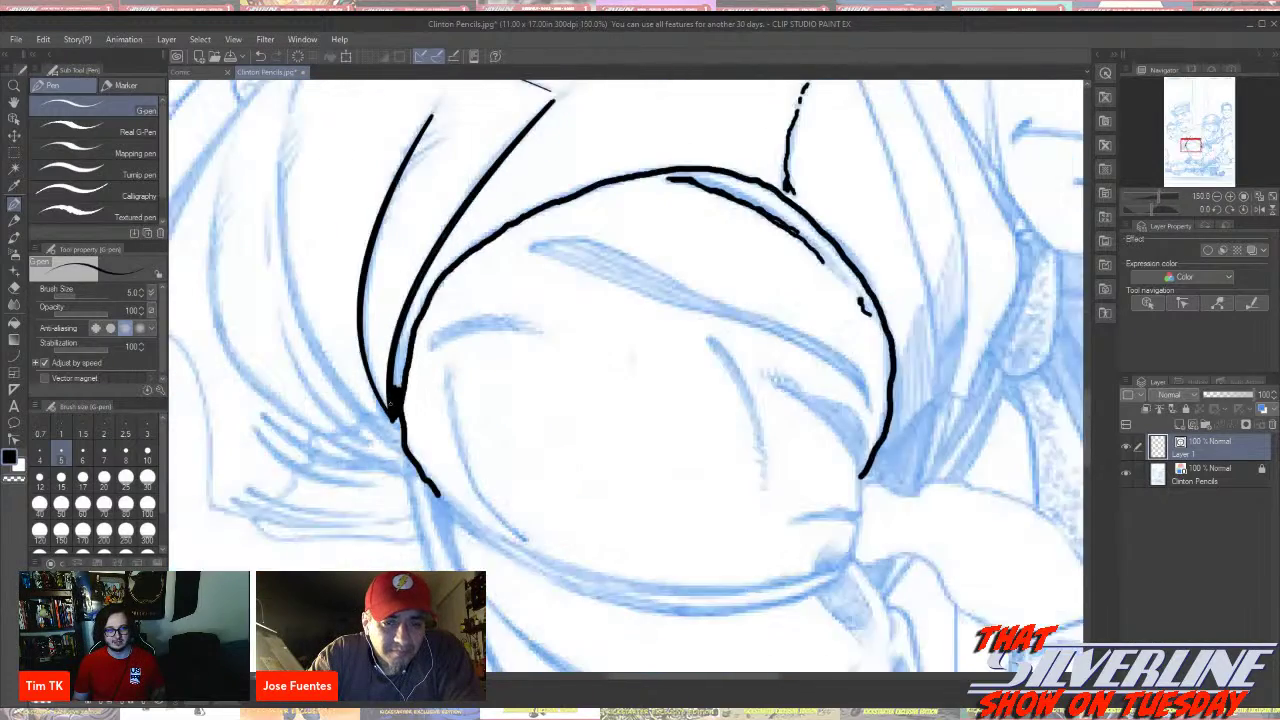
{"action": "scroll", "coordinate": [390, 410], "scroll_direction": "down", "scroll_amount": 3}
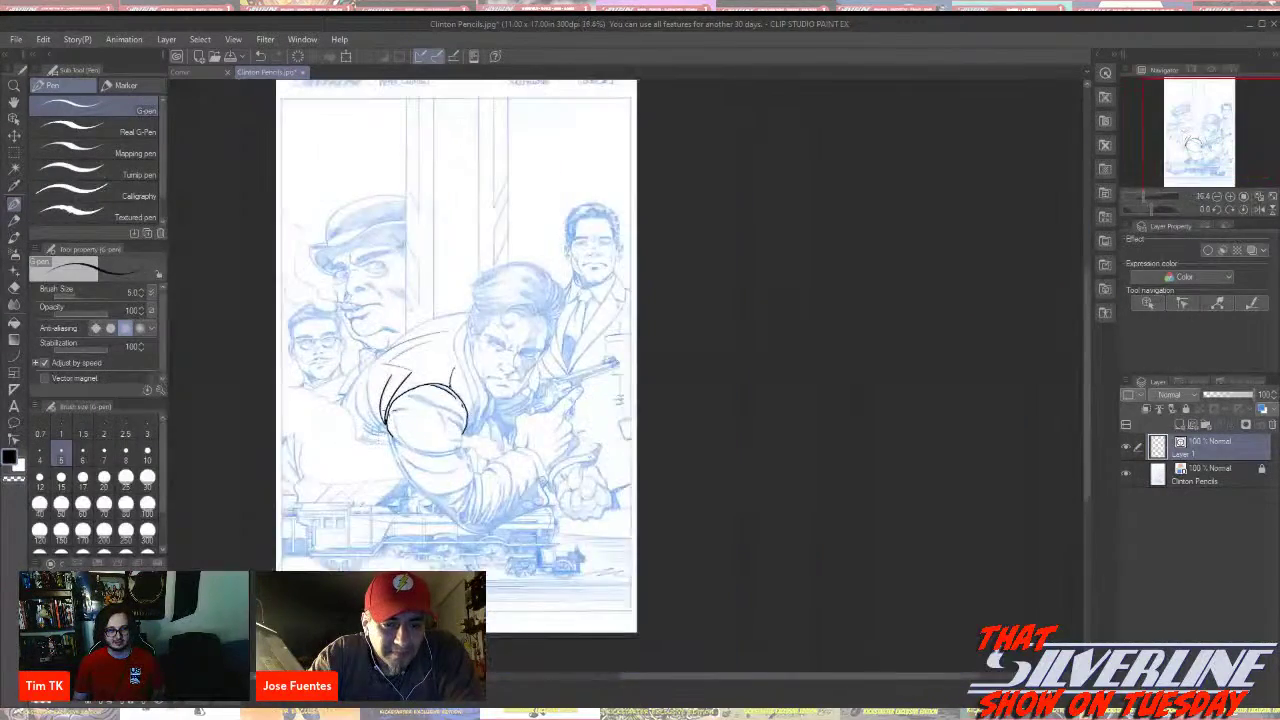
{"action": "scroll", "coordinate": [390, 410], "scroll_direction": "up", "scroll_amount": 3}
{"action": "scroll", "coordinate": [380, 432], "scroll_direction": "up", "scroll_amount": 5}
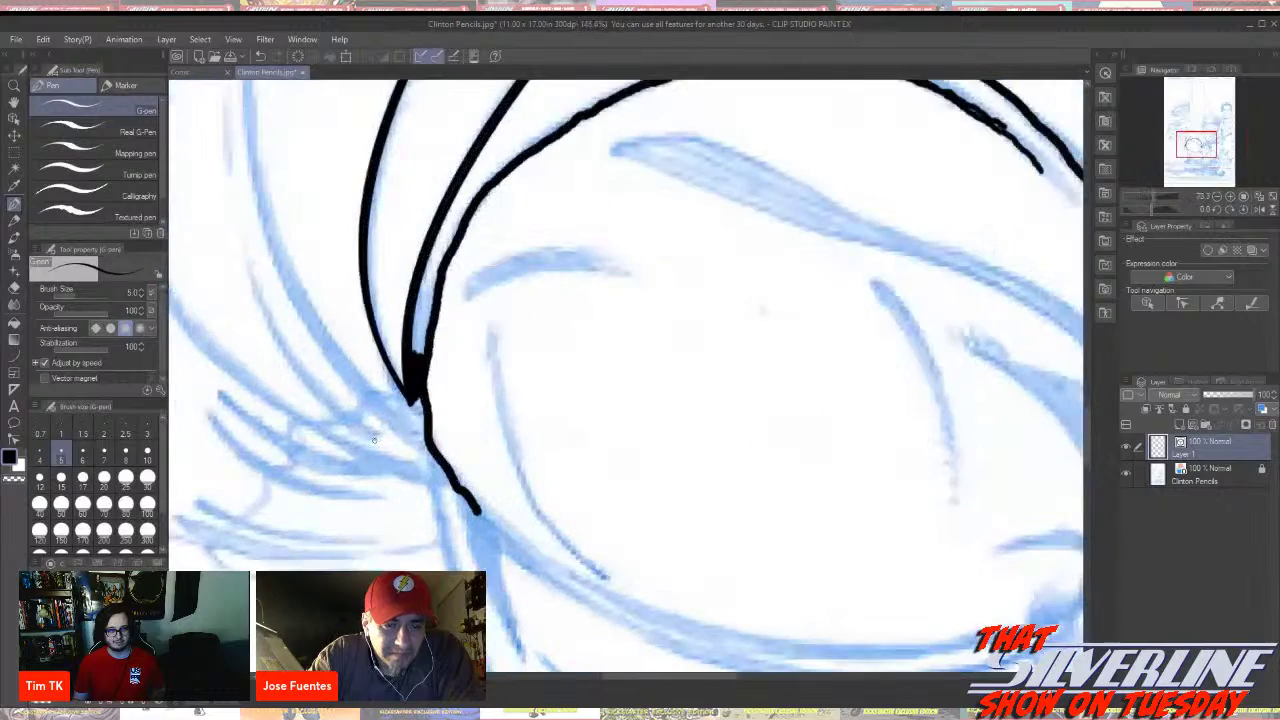
{"action": "scroll", "coordinate": [380, 428], "scroll_direction": "down", "scroll_amount": 2}
{"action": "scroll", "coordinate": [380, 428], "scroll_direction": "down", "scroll_amount": 2}
{"action": "scroll", "coordinate": [380, 429], "scroll_direction": "up", "scroll_amount": 5}
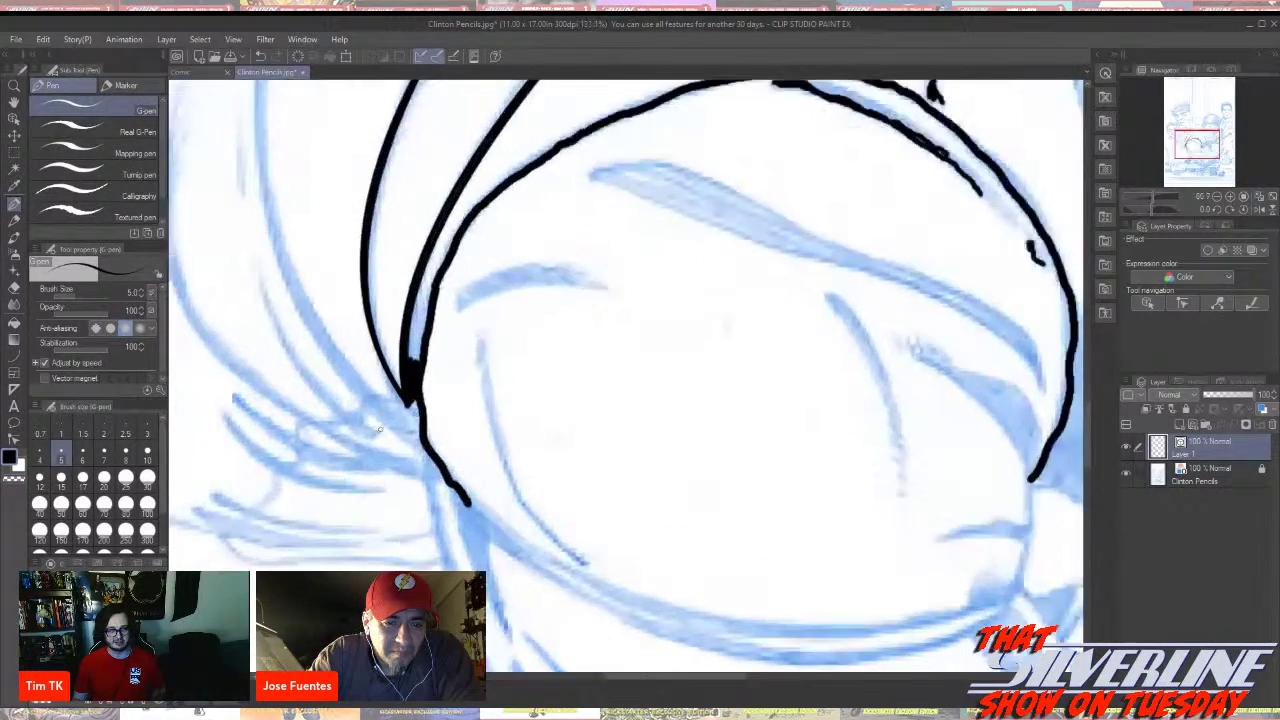
{"action": "scroll", "coordinate": [380, 429], "scroll_direction": "up", "scroll_amount": 4}
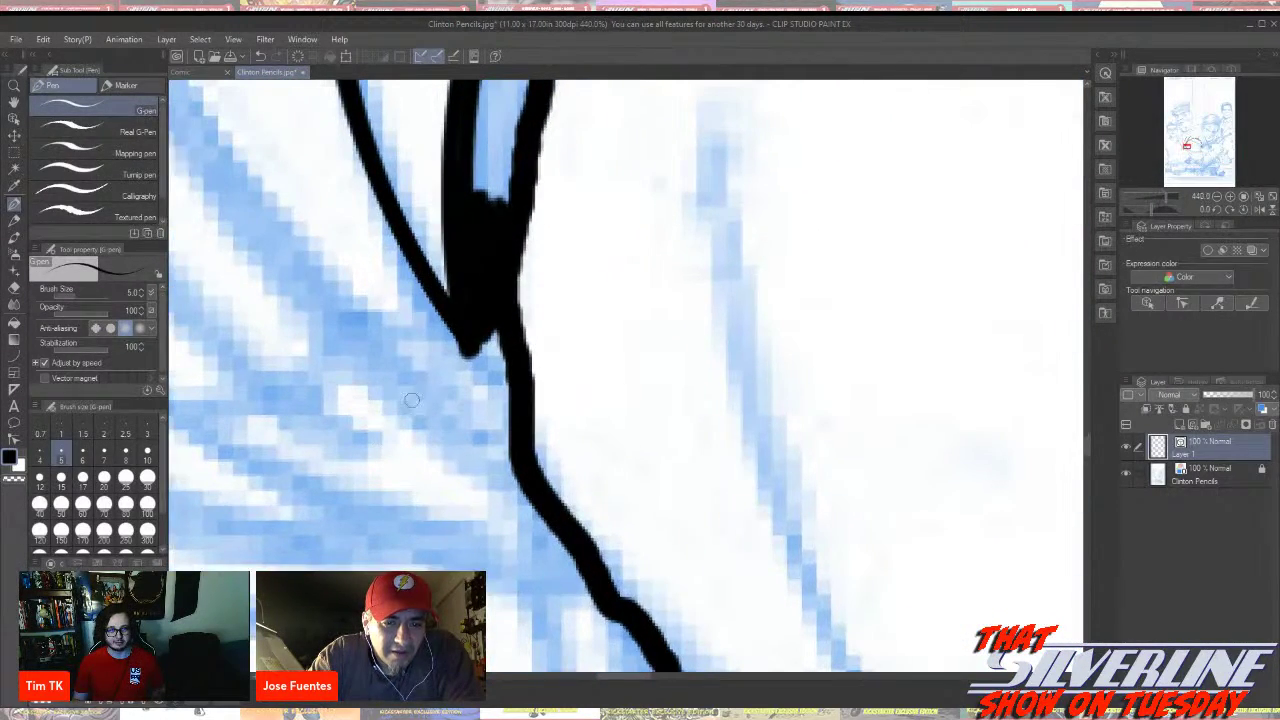
{"action": "scroll", "coordinate": [475, 270], "scroll_direction": "down", "scroll_amount": 12}
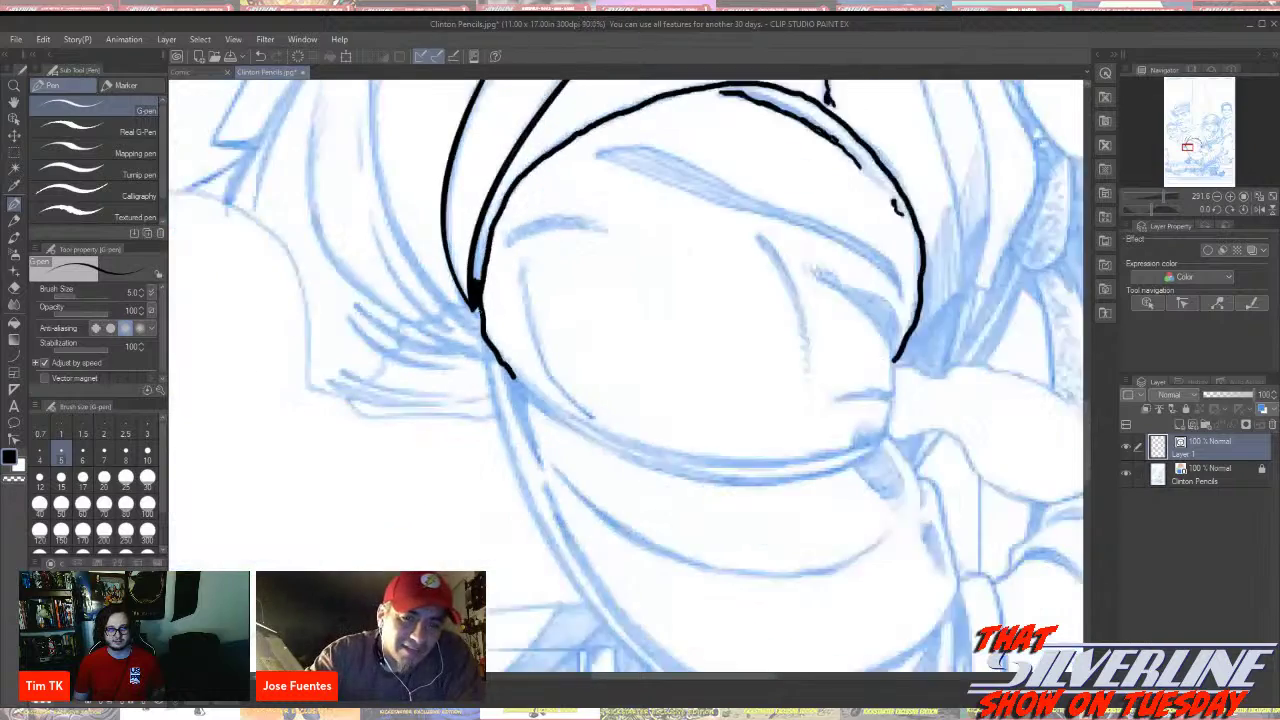
{"action": "scroll", "coordinate": [486, 316], "scroll_direction": "up", "scroll_amount": 1}
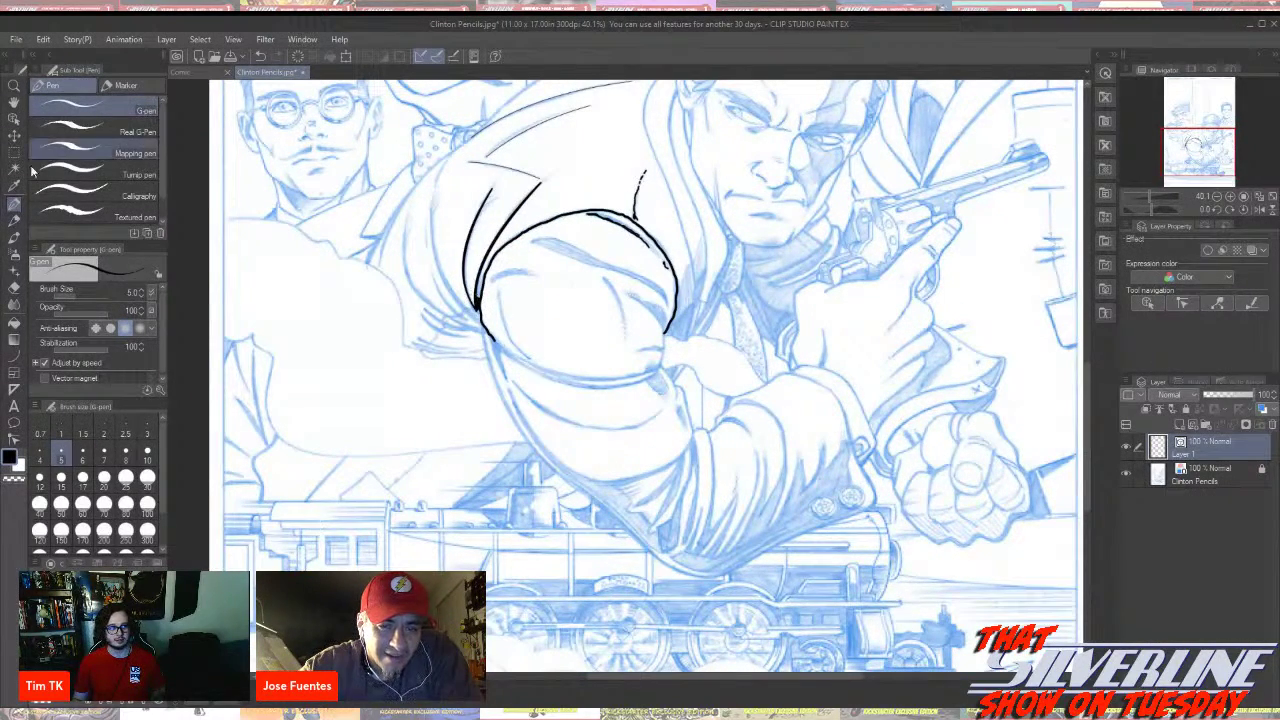
With the Curve tool at brush size 7, ink a short bowed curve from the black-filled tip up along the inner edge of the fold
{"action": "left_click", "coordinate": [15, 357]}
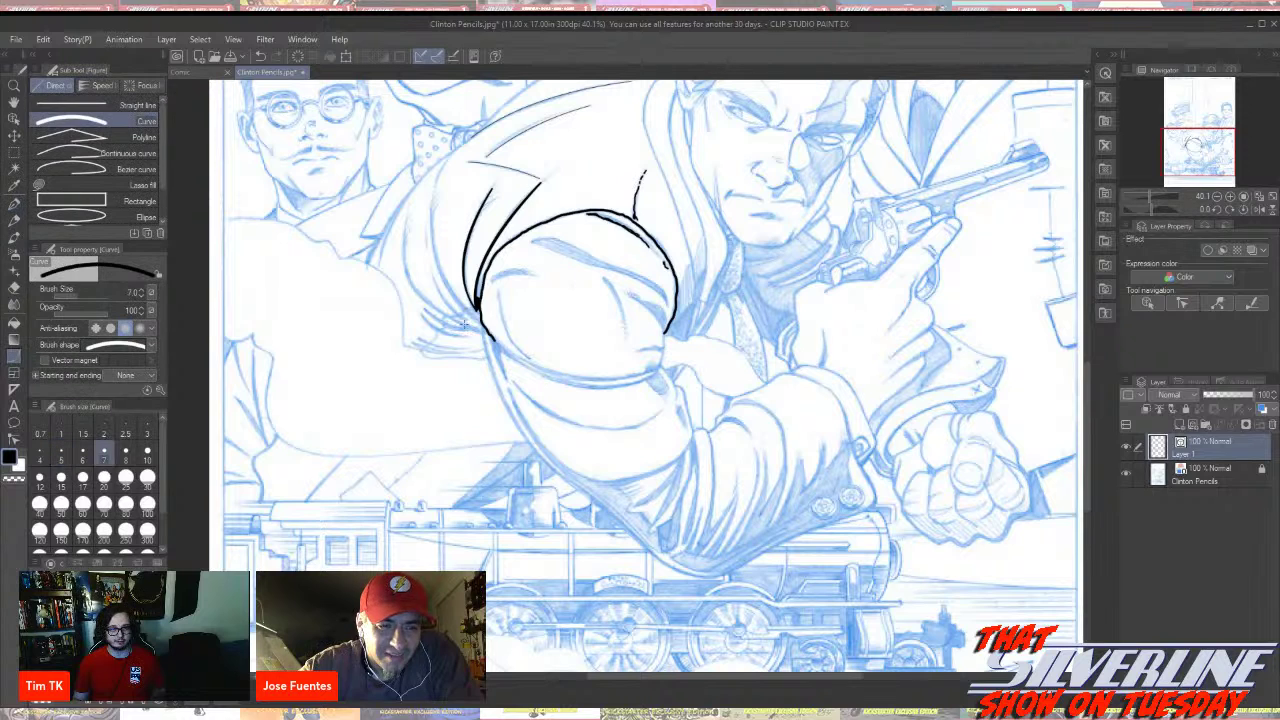
{"action": "scroll", "coordinate": [500, 265], "scroll_direction": "up", "scroll_amount": 12}
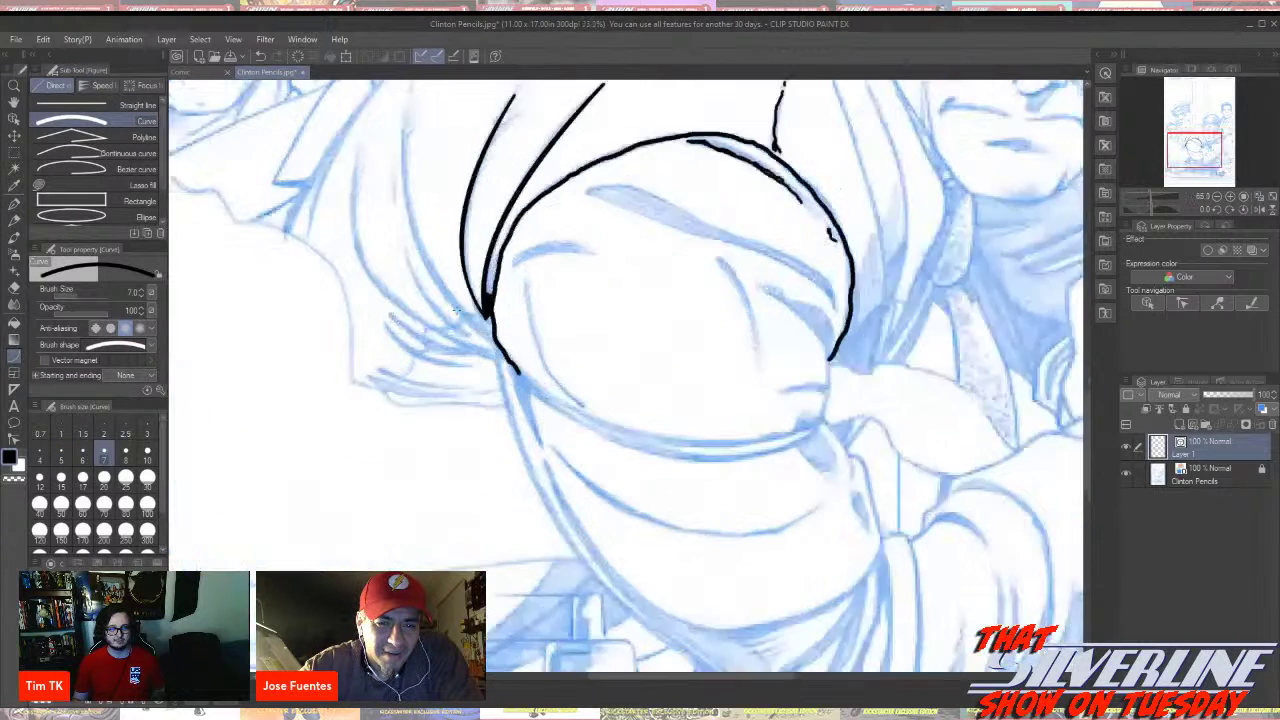
{"action": "scroll", "coordinate": [520, 245], "scroll_direction": "up", "scroll_amount": 2}
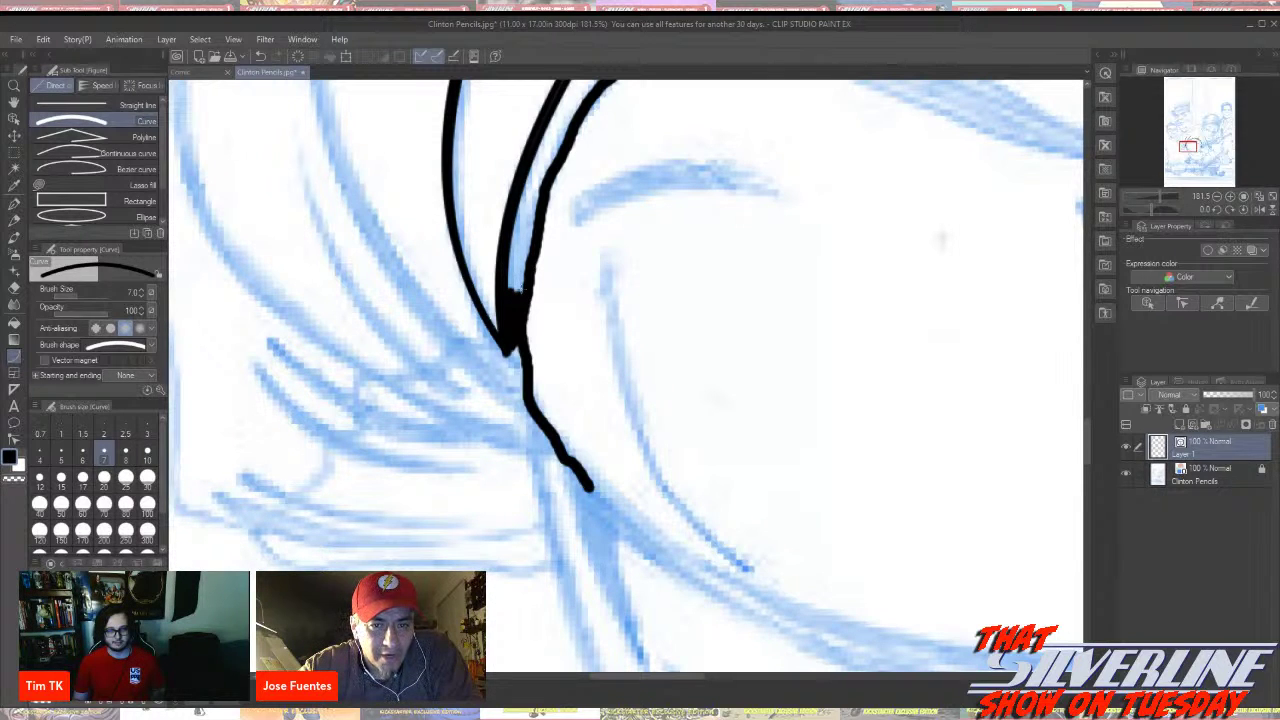
{"action": "left_click_drag", "start_coordinate": [518, 291], "coordinate": [530, 185]}
{"action": "left_click", "coordinate": [519, 289]}
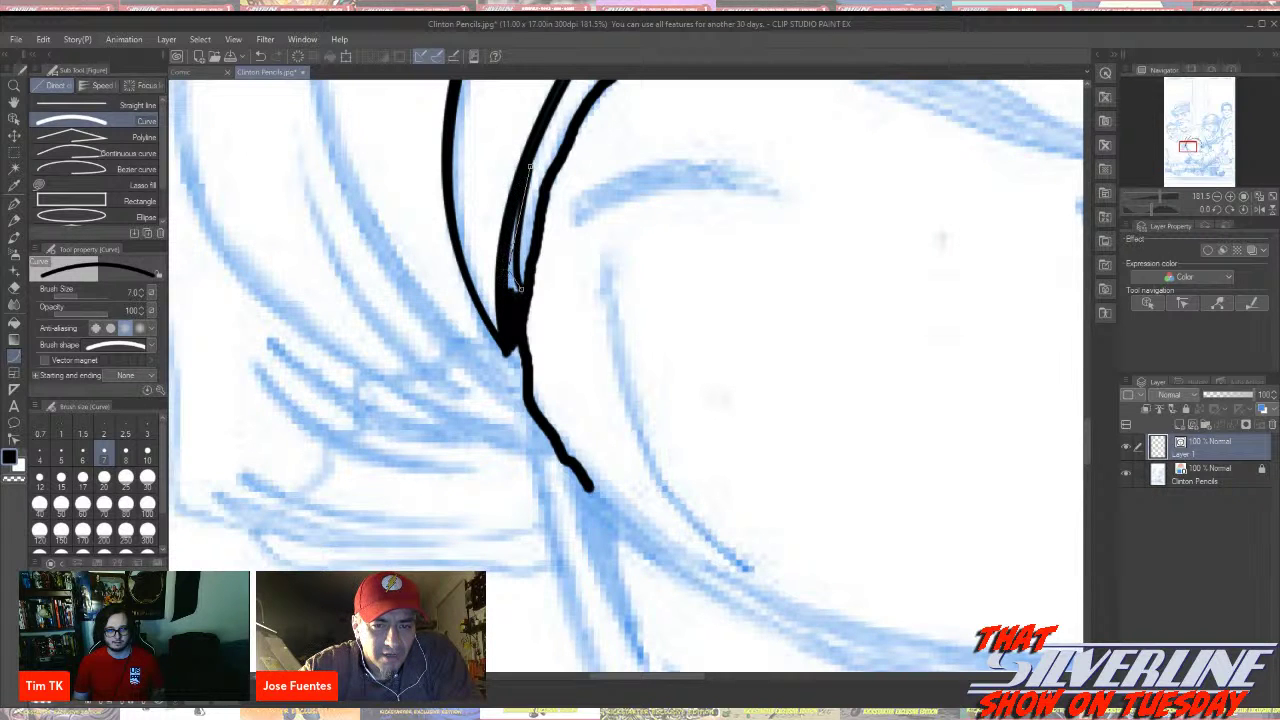
{"action": "left_click", "coordinate": [508, 238]}
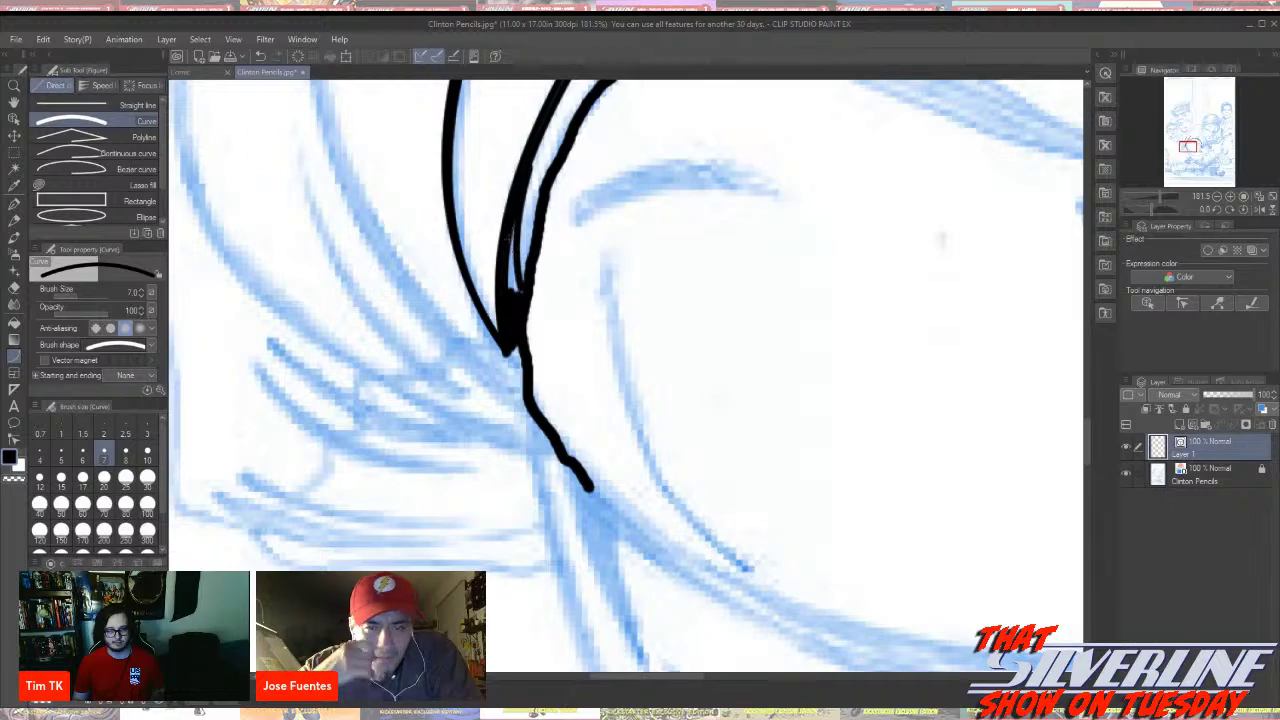
With the G-pen at brush size 5, fill the sliver between the fold and its new inner curve with black
{"action": "scroll", "coordinate": [466, 382], "scroll_direction": "down", "scroll_amount": 5}
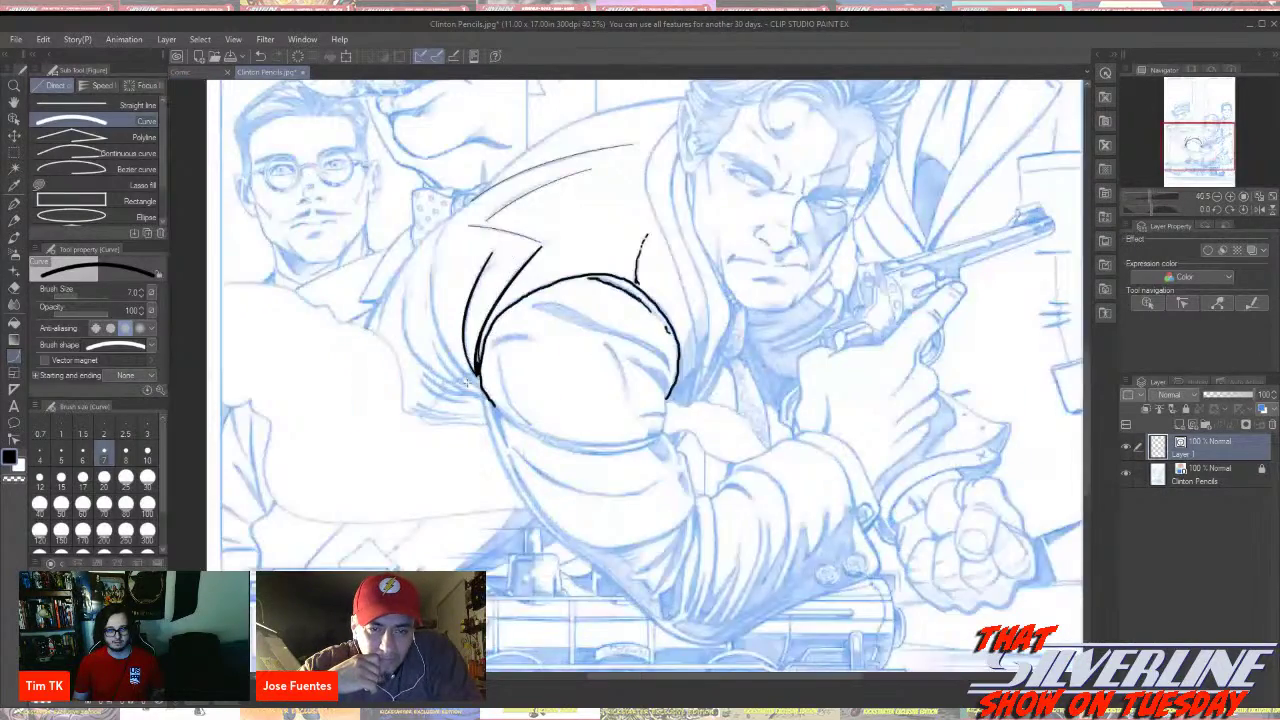
{"action": "scroll", "coordinate": [467, 383], "scroll_direction": "up", "scroll_amount": 5}
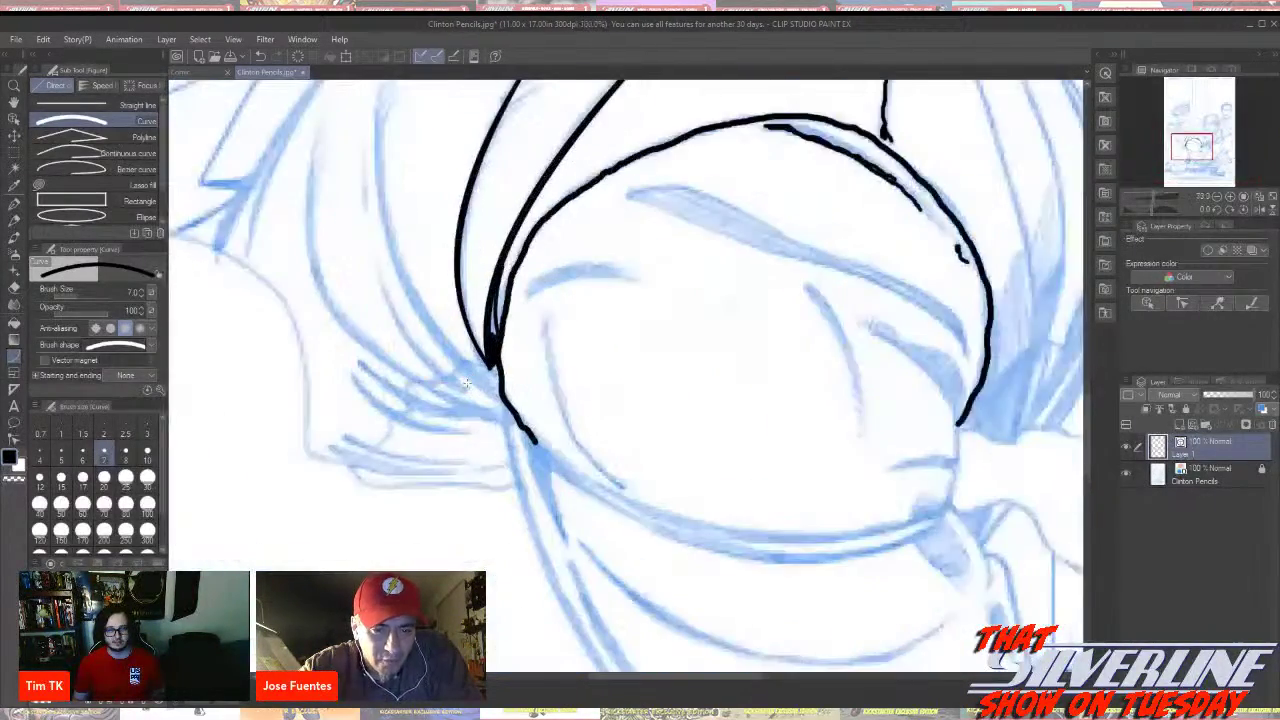
{"action": "scroll", "coordinate": [466, 382], "scroll_direction": "up", "scroll_amount": 3}
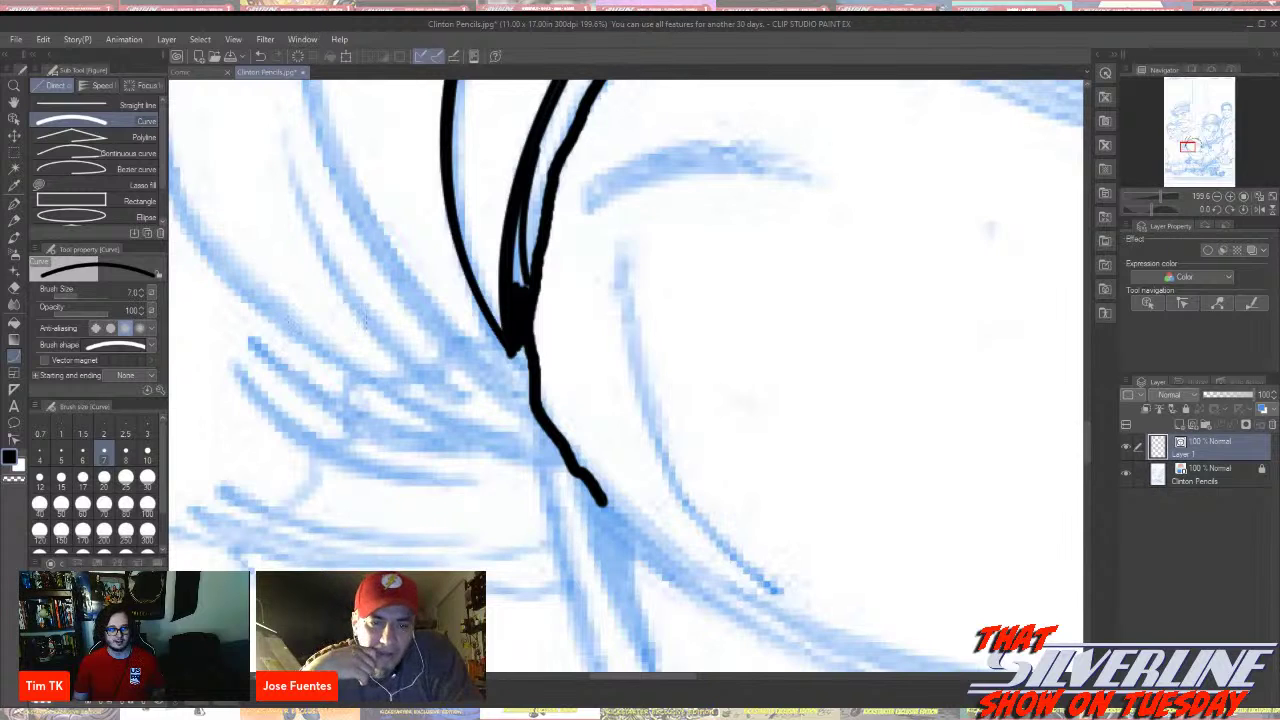
{"action": "left_click", "coordinate": [12, 204]}
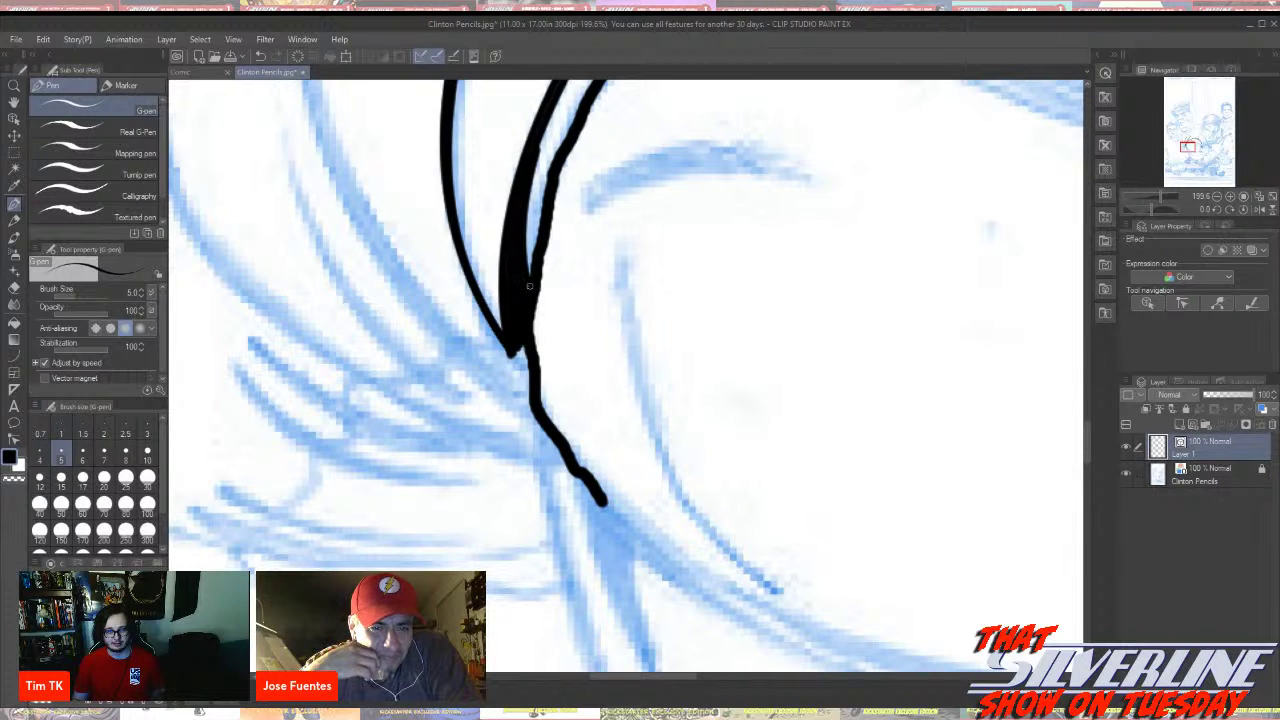
{"action": "scroll", "coordinate": [521, 290], "scroll_direction": "up", "scroll_amount": 3}
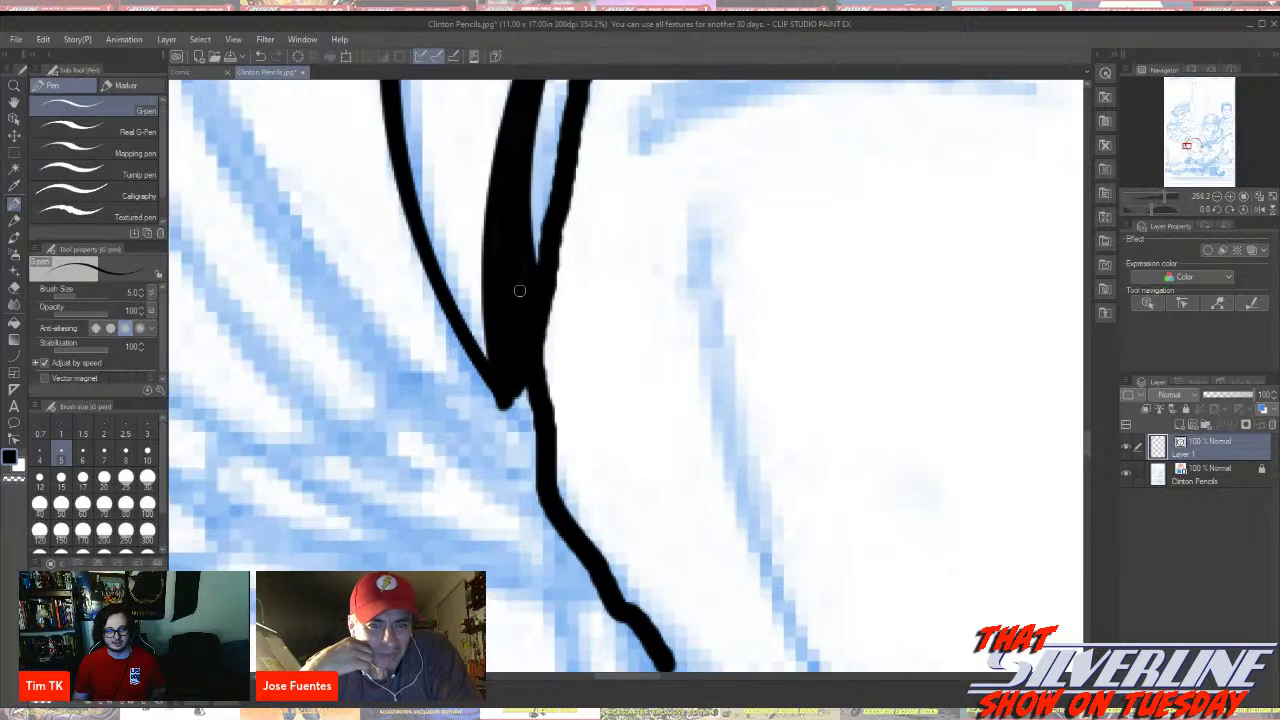
Choose the Watery brush with yellow as the drawing color and add a new raster layer above the inked vector layer
{"action": "scroll", "coordinate": [521, 271], "scroll_direction": "down", "scroll_amount": 5}
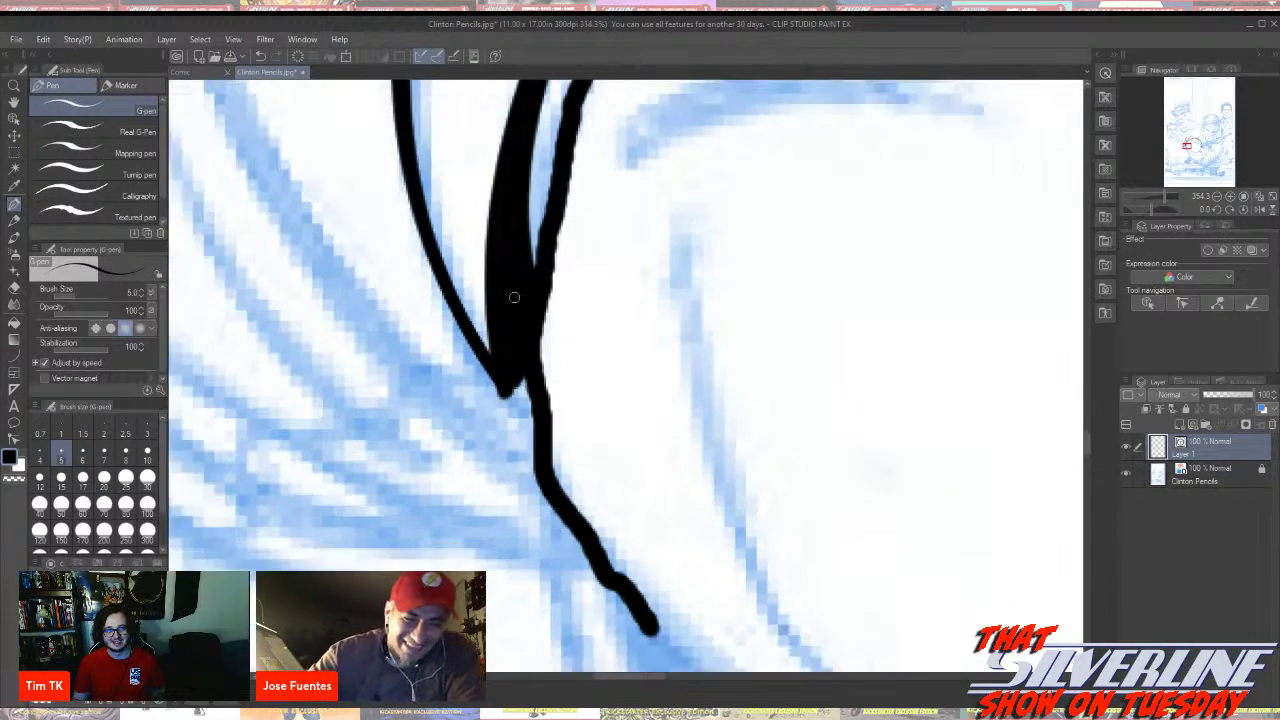
{"action": "scroll", "coordinate": [513, 297], "scroll_direction": "down", "scroll_amount": 3}
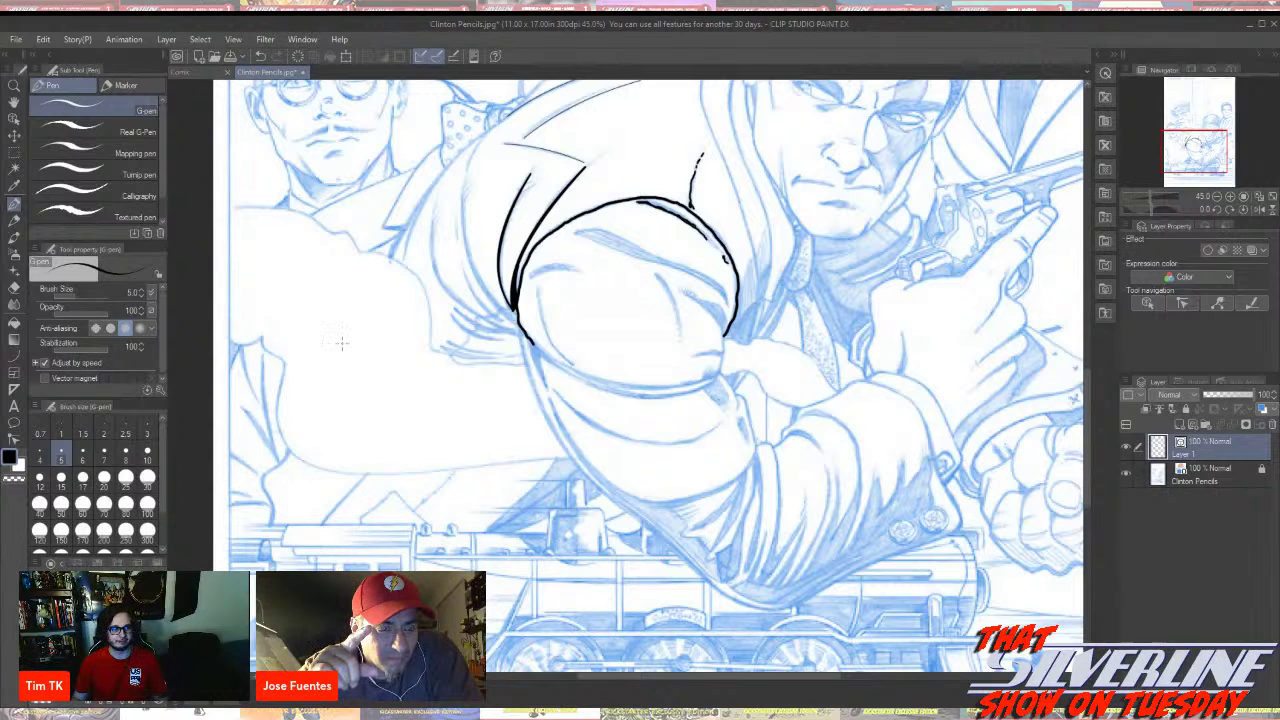
{"action": "left_click", "coordinate": [14, 237]}
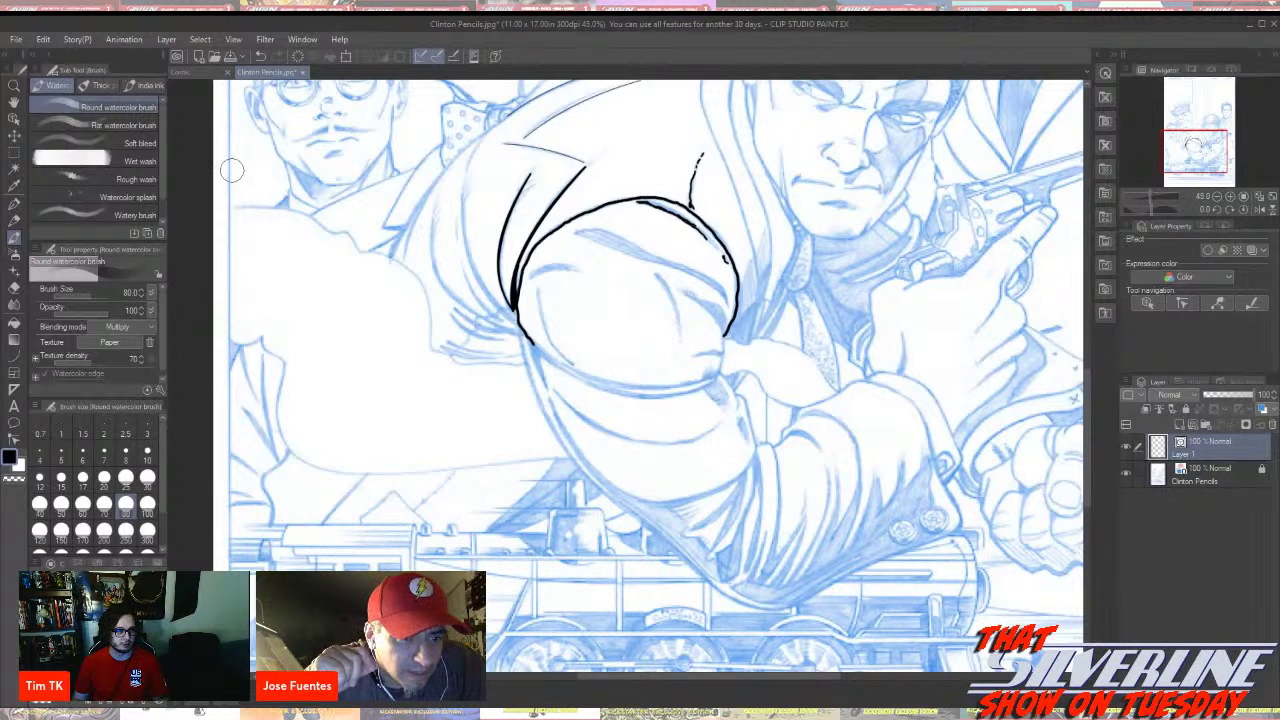
{"action": "left_click", "coordinate": [120, 215]}
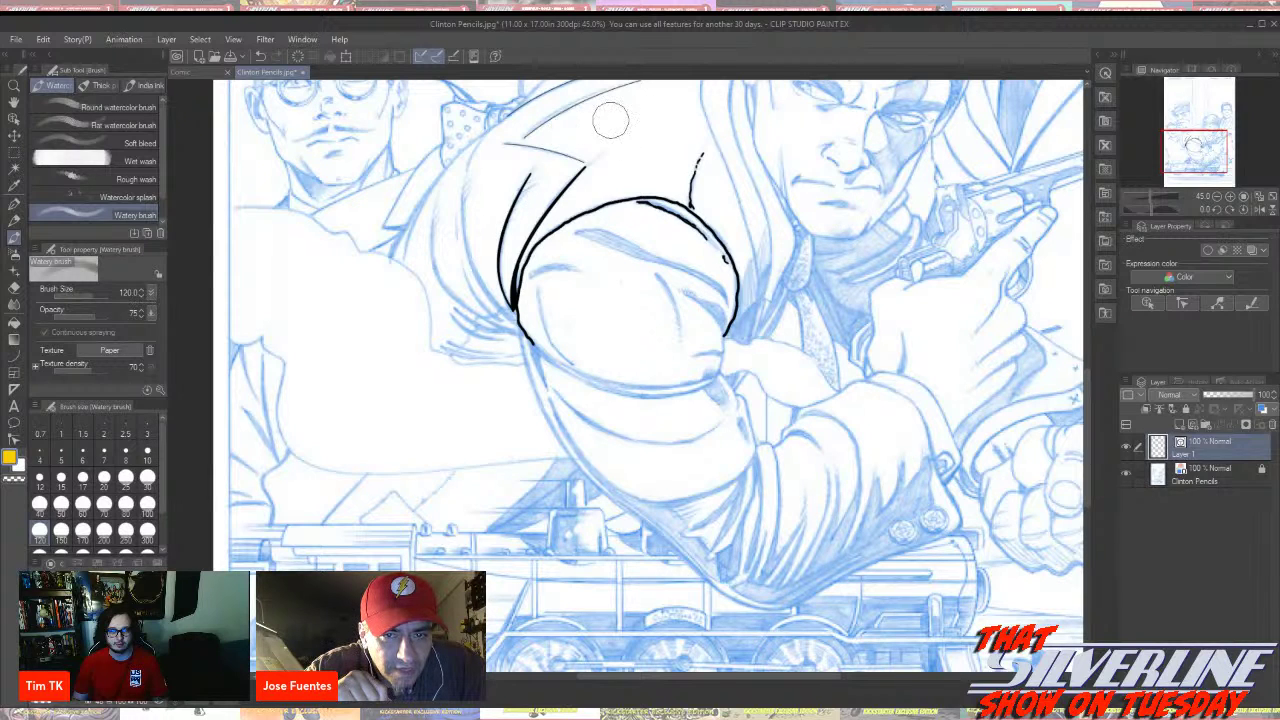
{"action": "scroll", "coordinate": [602, 167], "scroll_direction": "down", "scroll_amount": 2}
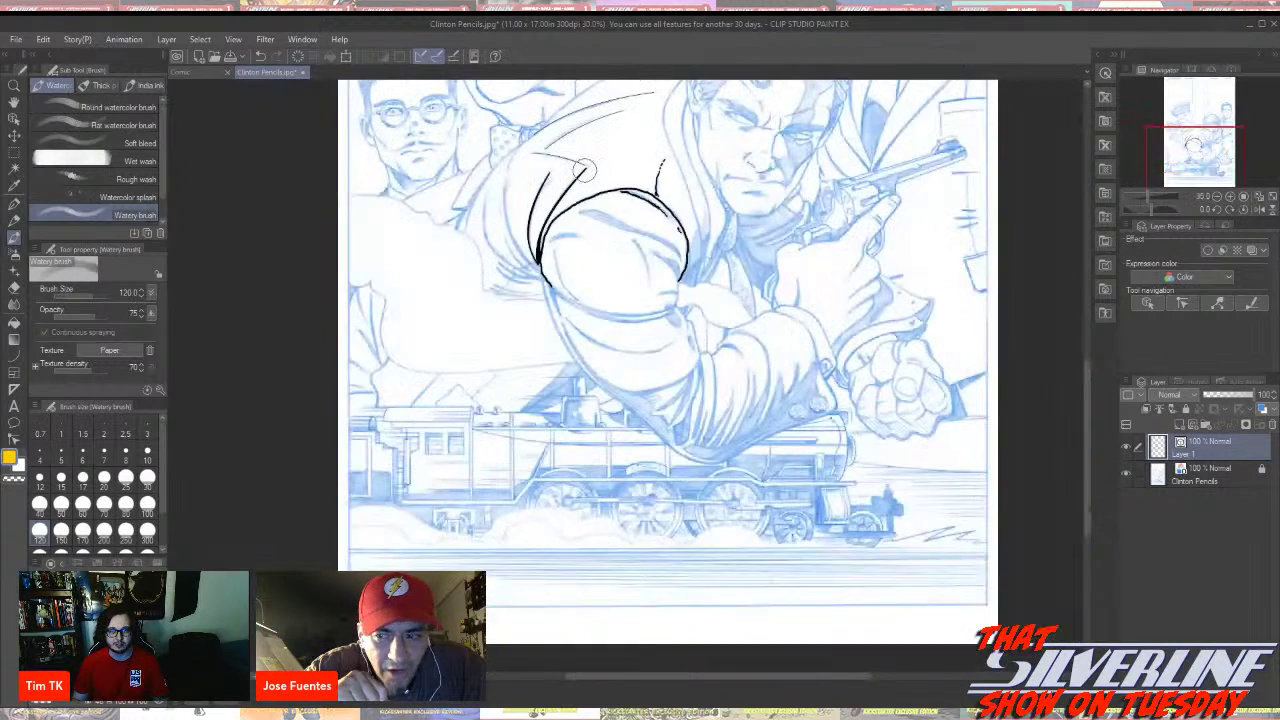
{"action": "scroll", "coordinate": [600, 160], "scroll_direction": "up", "scroll_amount": 5}
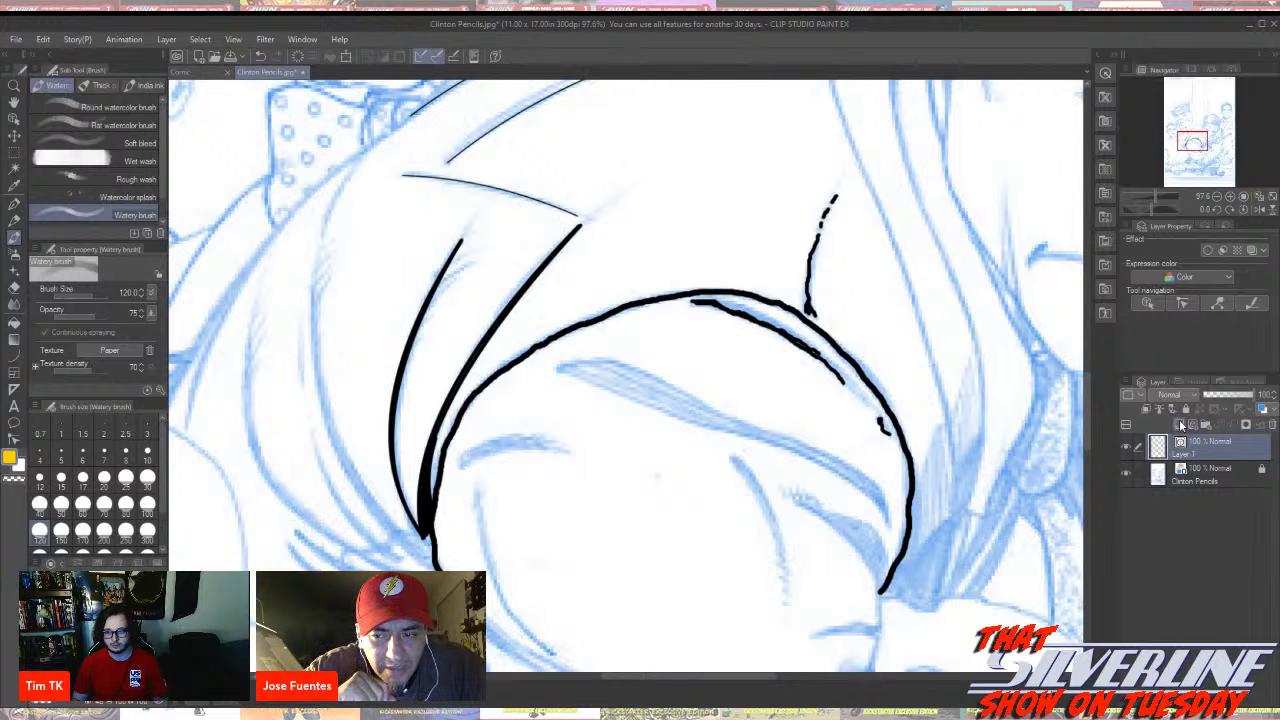
{"action": "left_click", "coordinate": [1181, 426]}
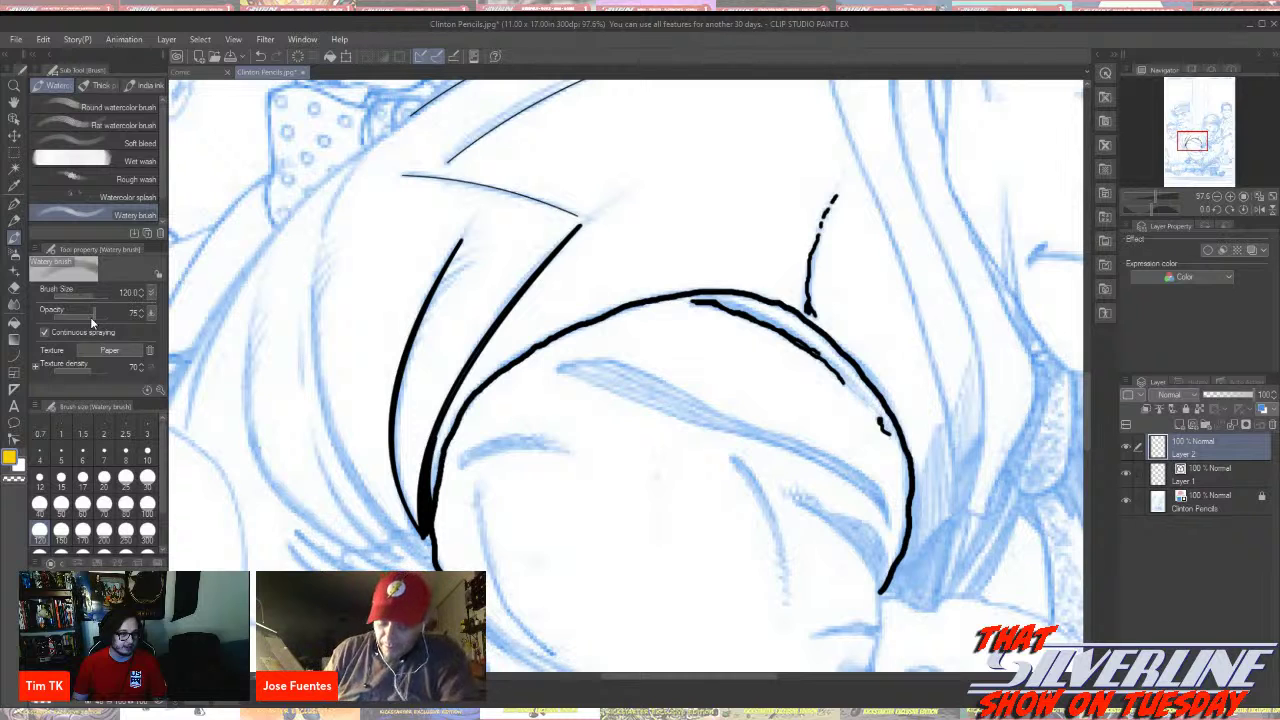
Set the Watery brush's opacity to 75 and its texture density to 66
{"action": "left_click_drag", "start_coordinate": [91, 317], "coordinate": [152, 313]}
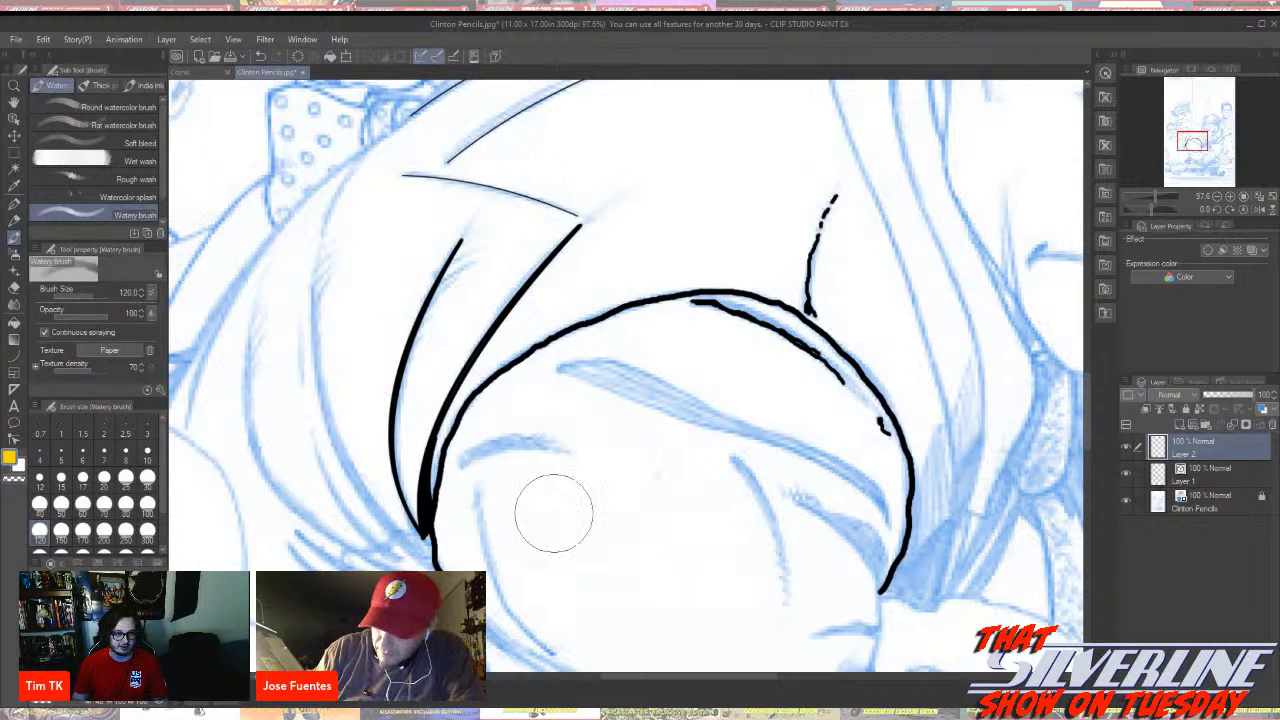
{"action": "left_click", "coordinate": [93, 315]}
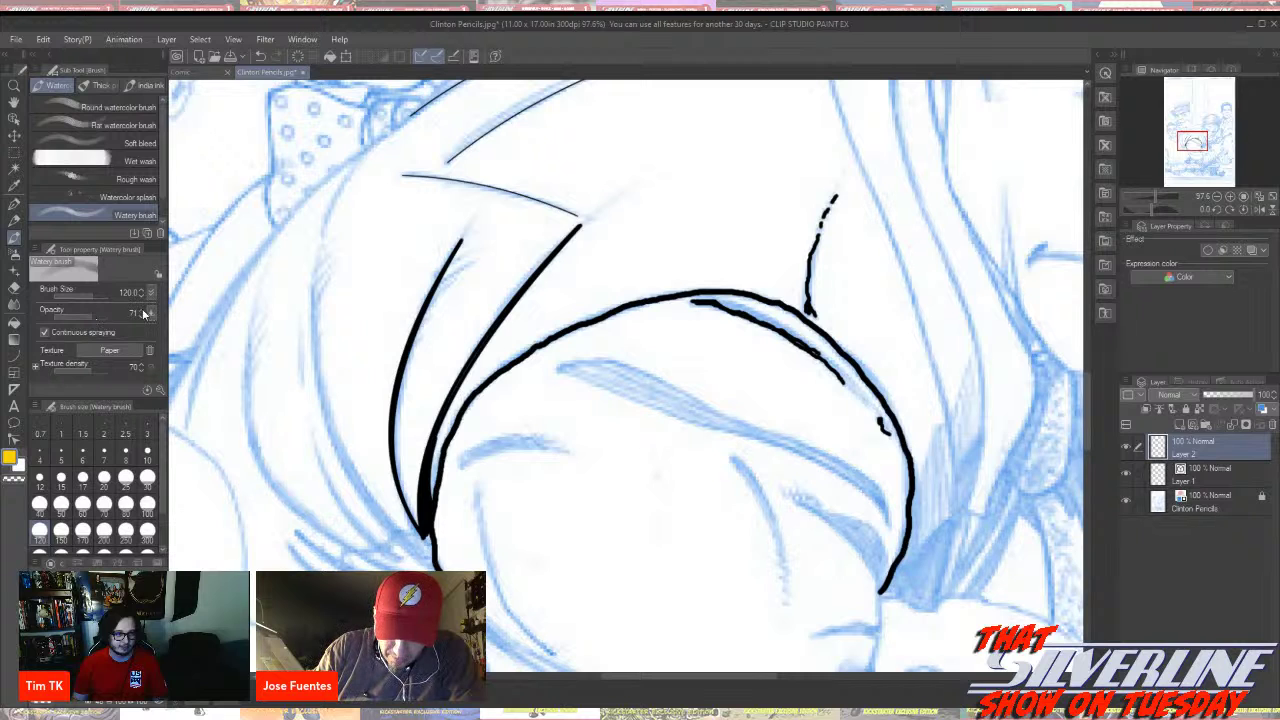
{"action": "left_click", "coordinate": [143, 314]}
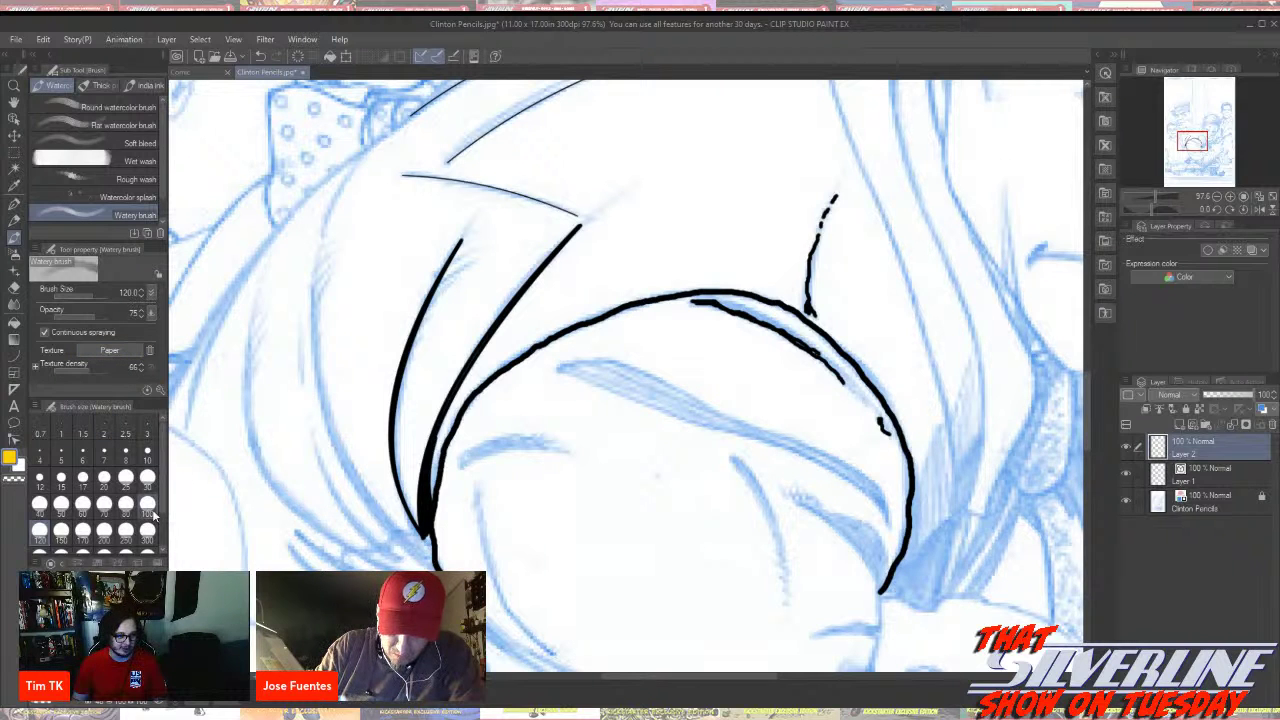
{"action": "scroll", "coordinate": [148, 494], "scroll_direction": "down", "scroll_amount": 2}
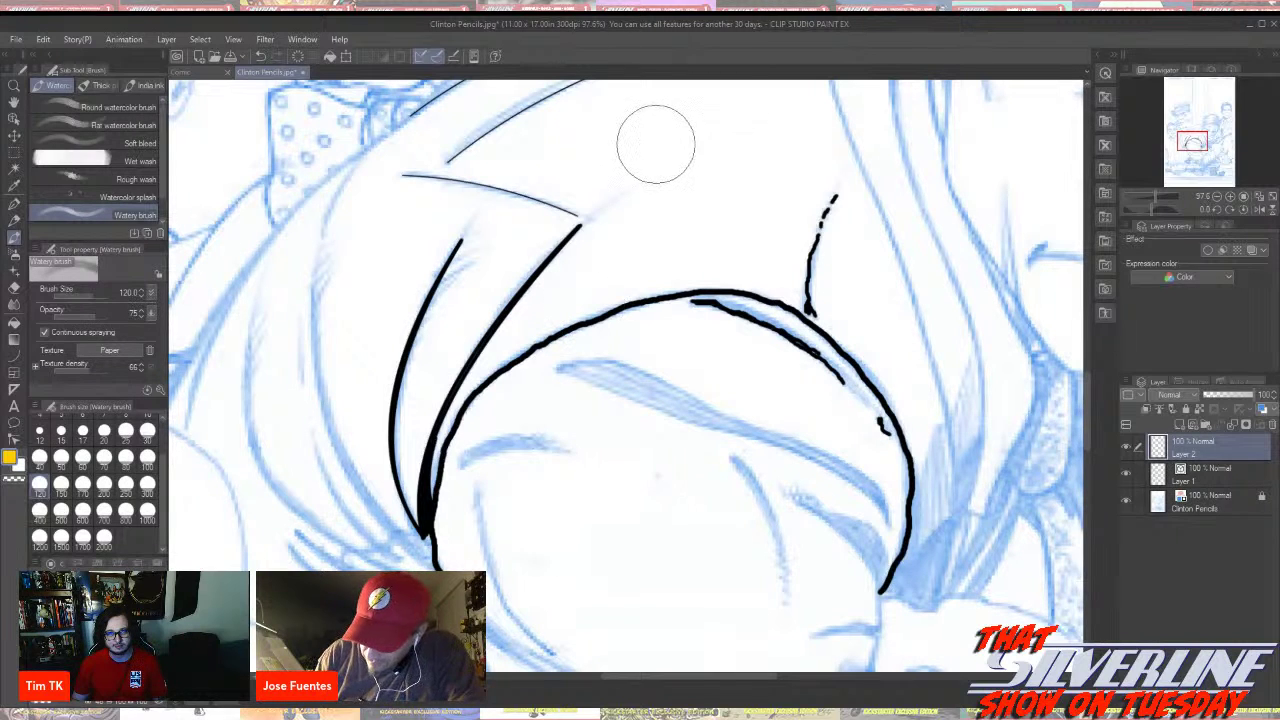
Try yellow test patches with the Round watercolor brush and the Wet wash brush above the sleeve contour, removing each one
{"action": "left_click", "coordinate": [90, 107]}
{"action": "left_click_drag", "start_coordinate": [662, 165], "coordinate": [669, 205]}
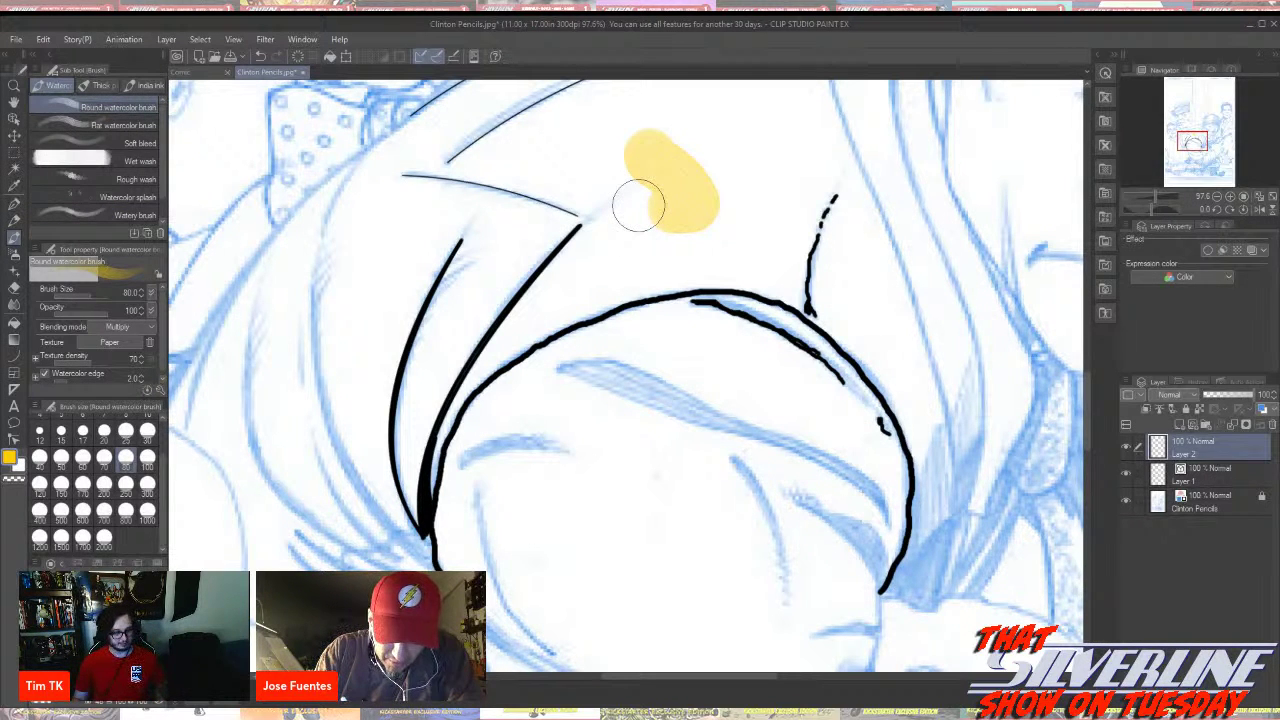
{"action": "key", "text": "Delete"}
{"action": "left_click", "coordinate": [135, 160]}
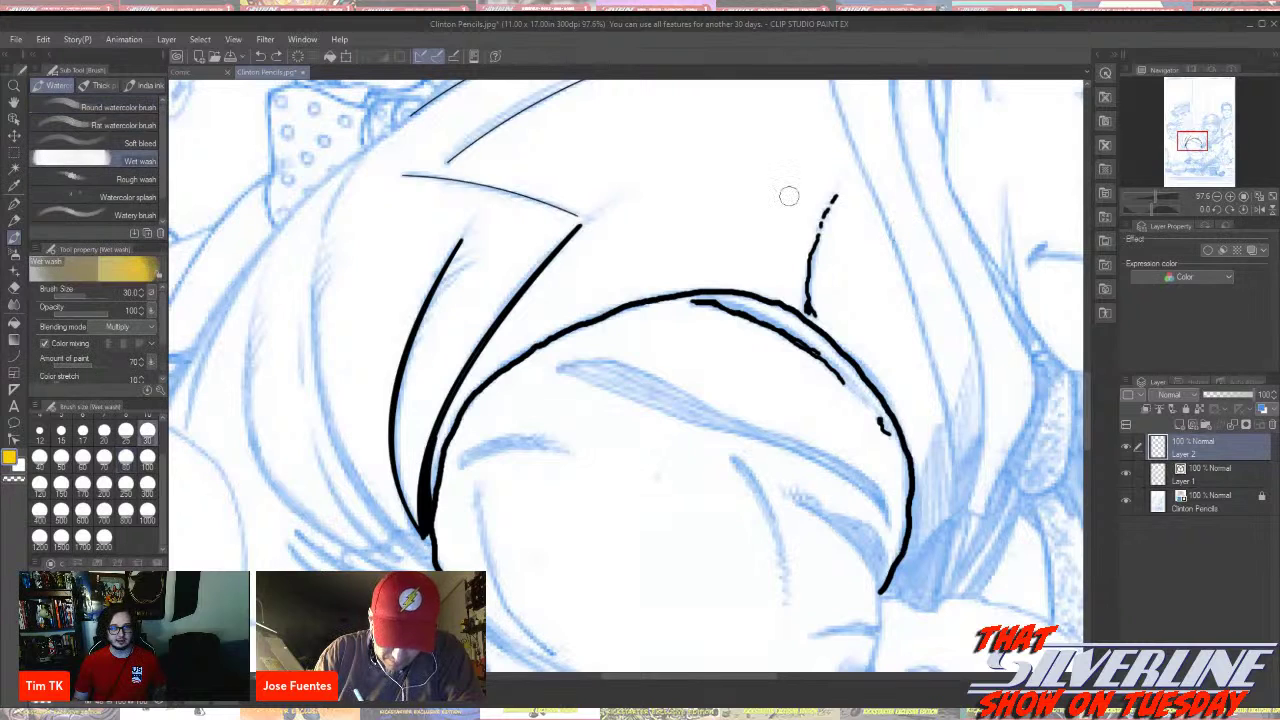
{"action": "mouse_move", "coordinate": [623, 172]}
{"action": "left_mouse_down"}
{"action": "mouse_move", "coordinate": [679, 229]}
{"action": "mouse_move", "coordinate": [659, 234]}
{"action": "mouse_move", "coordinate": [630, 174]}
{"action": "mouse_move", "coordinate": [708, 221]}
{"action": "left_mouse_up"}
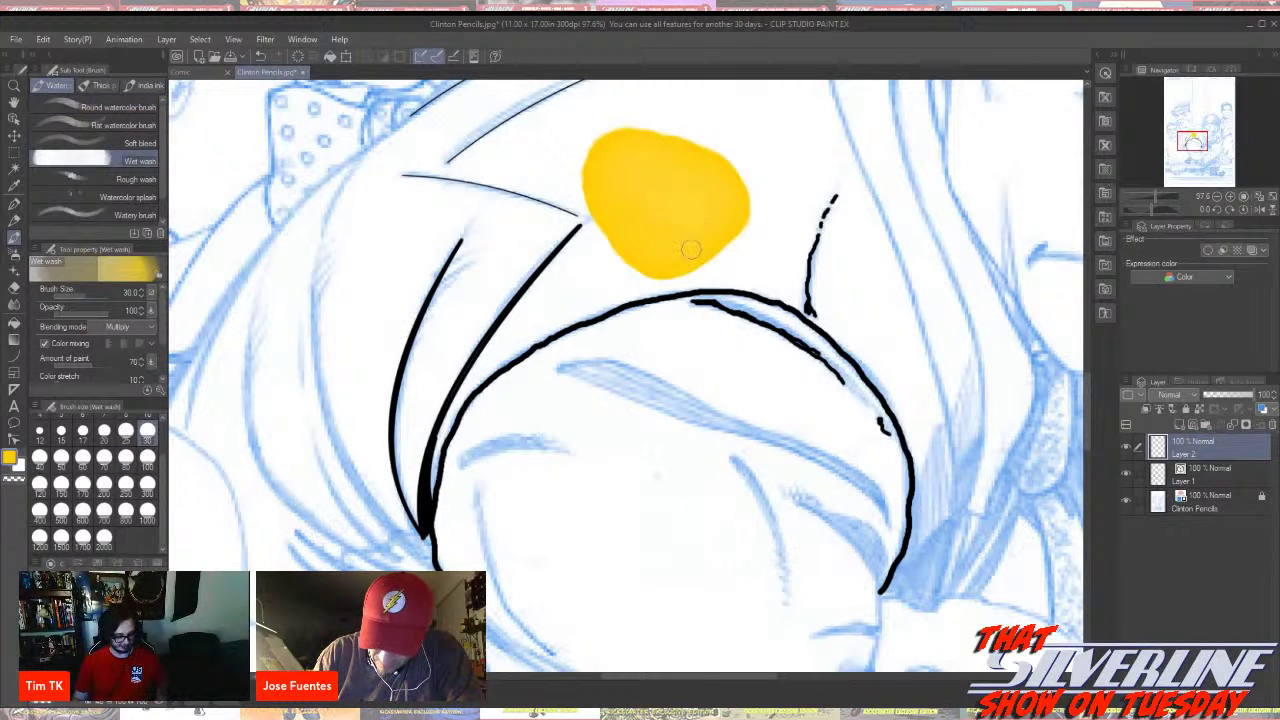
{"action": "key", "text": "ctrl+z"}
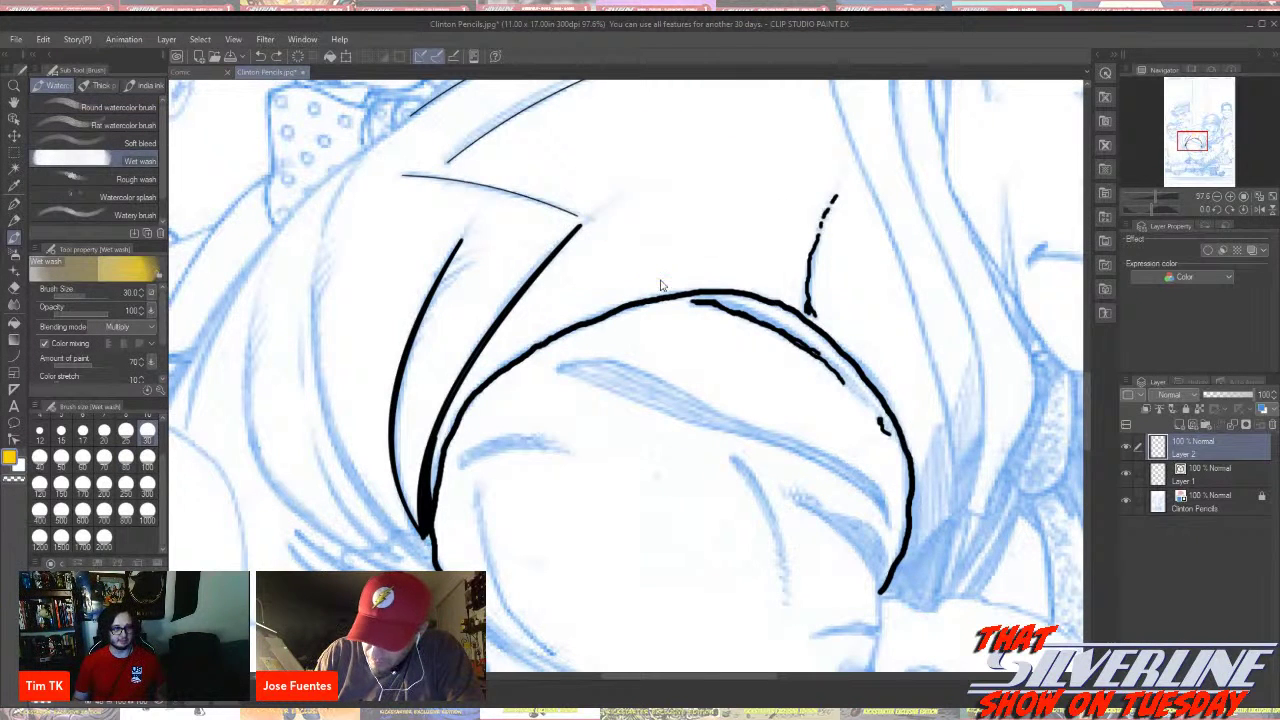
With the Round watercolor brush at size 80, test overlapping diagonal yellow strokes across the shoulder folds, discarding a first solid patch
{"action": "left_click", "coordinate": [55, 102]}
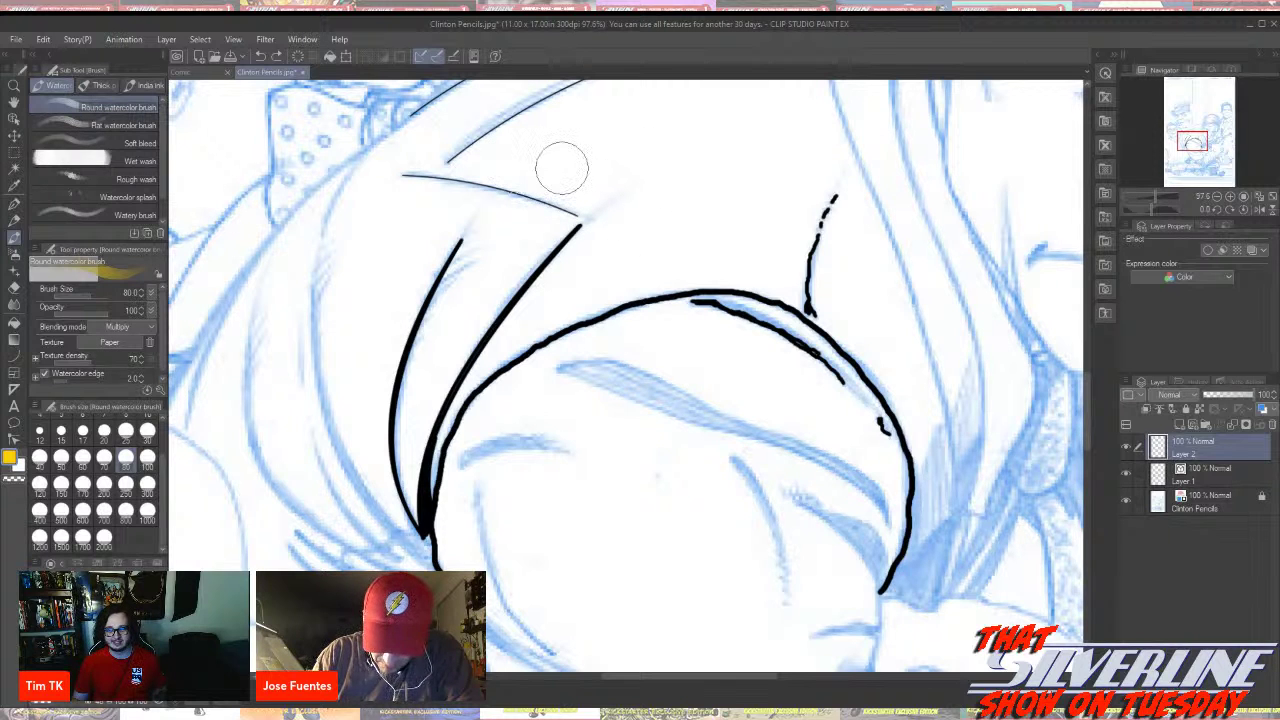
{"action": "mouse_move", "coordinate": [560, 170]}
{"action": "left_mouse_down"}
{"action": "mouse_move", "coordinate": [633, 173]}
{"action": "mouse_move", "coordinate": [673, 215]}
{"action": "mouse_move", "coordinate": [640, 233]}
{"action": "mouse_move", "coordinate": [662, 178]}
{"action": "mouse_move", "coordinate": [663, 262]}
{"action": "mouse_move", "coordinate": [610, 283]}
{"action": "mouse_move", "coordinate": [664, 217]}
{"action": "mouse_move", "coordinate": [665, 273]}
{"action": "mouse_move", "coordinate": [577, 268]}
{"action": "mouse_move", "coordinate": [610, 212]}
{"action": "mouse_move", "coordinate": [517, 320]}
{"action": "mouse_move", "coordinate": [563, 245]}
{"action": "mouse_move", "coordinate": [604, 223]}
{"action": "mouse_move", "coordinate": [531, 346]}
{"action": "mouse_move", "coordinate": [560, 296]}
{"action": "mouse_move", "coordinate": [548, 352]}
{"action": "left_mouse_up"}
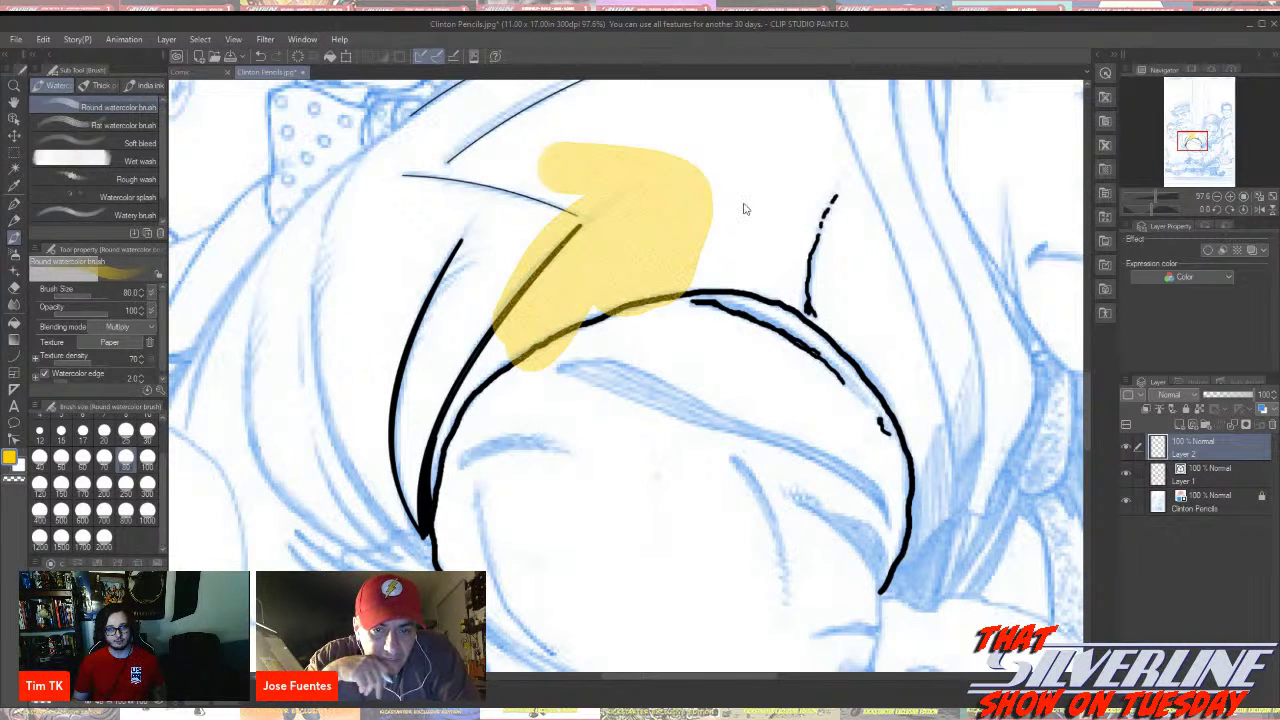
{"action": "key", "text": "ctrl+z"}
{"action": "left_click_drag", "start_coordinate": [750, 194], "coordinate": [566, 300]}
{"action": "left_click_drag", "start_coordinate": [649, 203], "coordinate": [495, 312]}
{"action": "left_click_drag", "start_coordinate": [691, 194], "coordinate": [548, 273]}
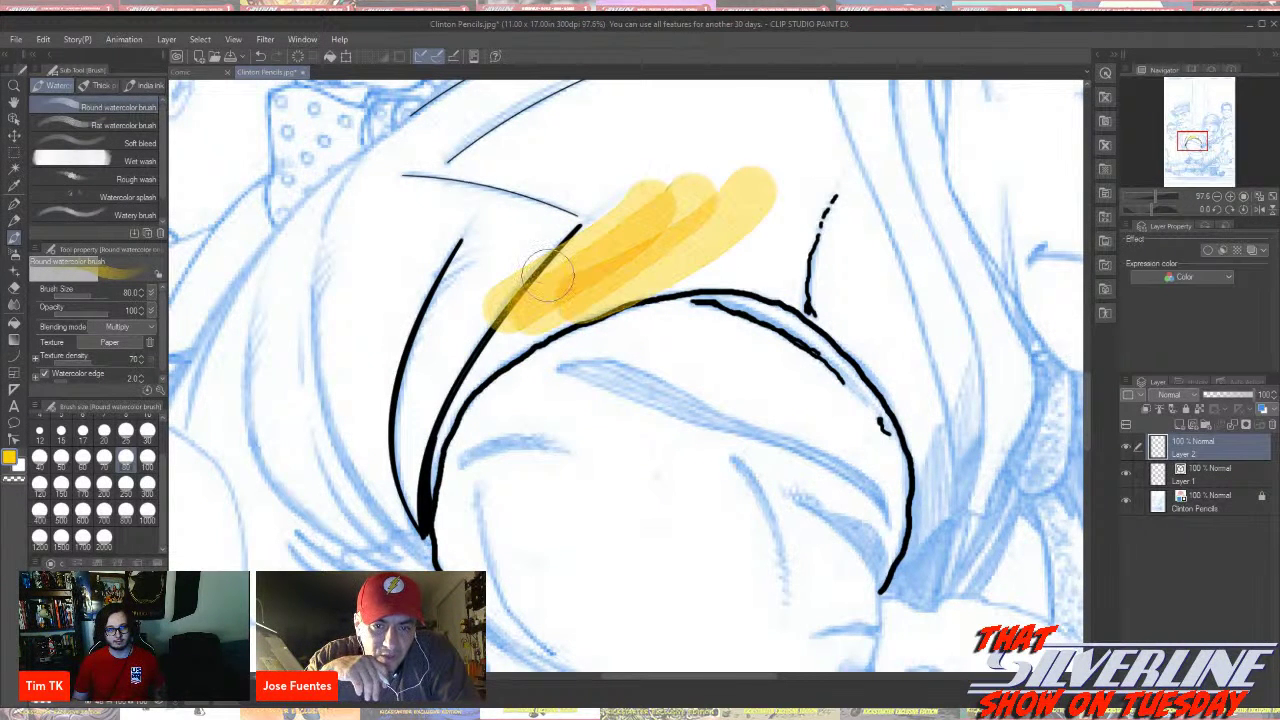
{"action": "mouse_move", "coordinate": [657, 168]}
{"action": "left_mouse_down"}
{"action": "mouse_move", "coordinate": [583, 189]}
{"action": "mouse_move", "coordinate": [444, 280]}
{"action": "left_mouse_up"}
{"action": "left_click_drag", "start_coordinate": [626, 131], "coordinate": [386, 266]}
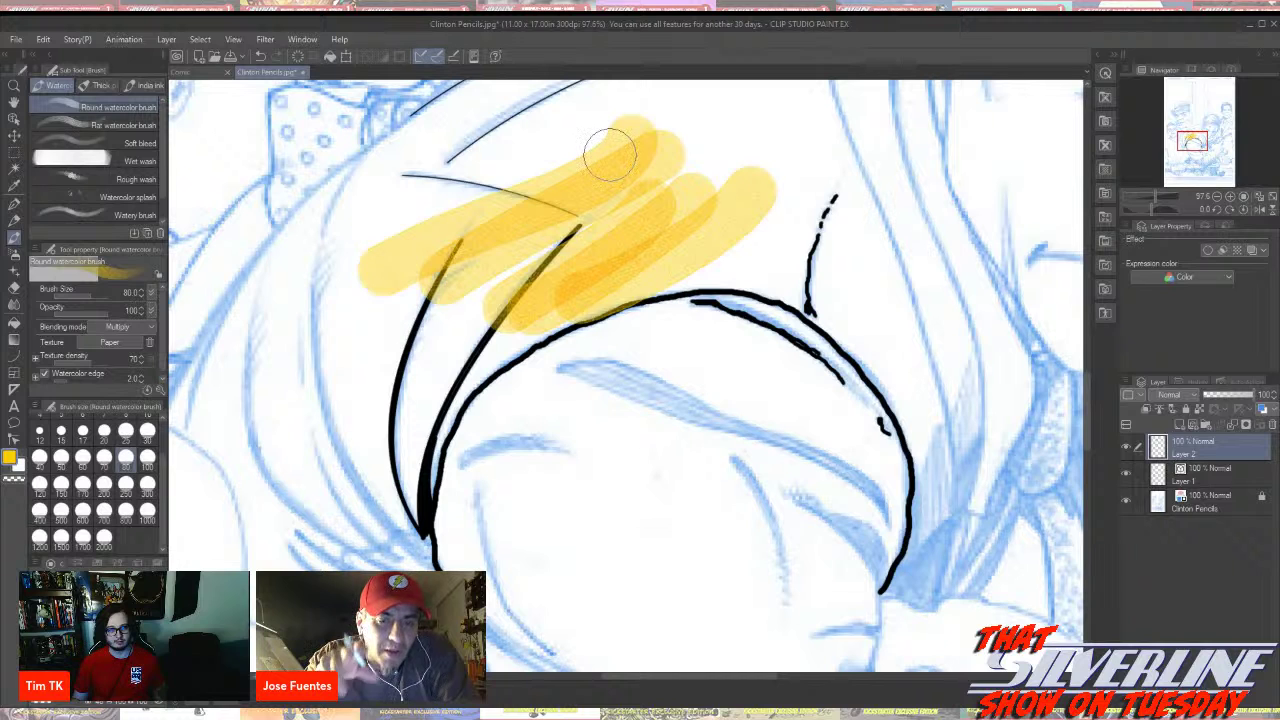
{"action": "mouse_move", "coordinate": [606, 137]}
{"action": "left_mouse_down"}
{"action": "mouse_move", "coordinate": [547, 160]}
{"action": "mouse_move", "coordinate": [390, 250]}
{"action": "left_mouse_up"}
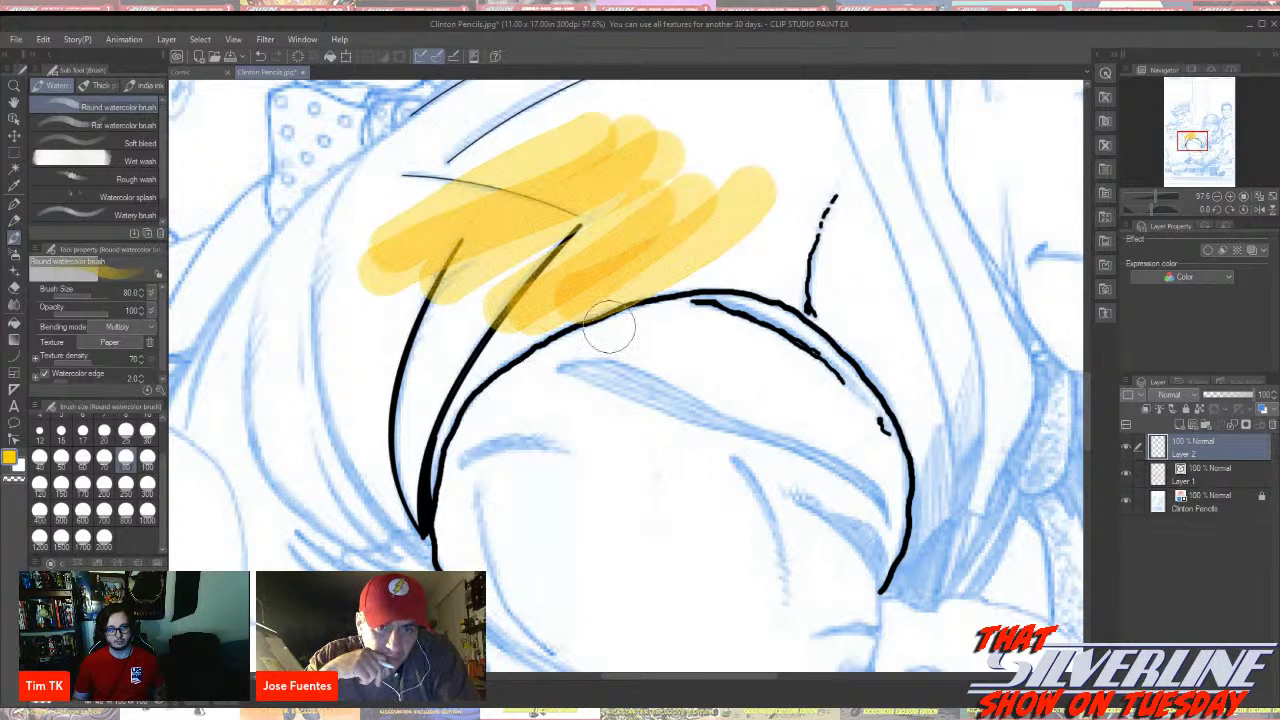
Undo all the overlapping yellow test strokes over the shoulder folds
{"action": "key", "text": "ctrl+z"}
{"action": "key", "text": "ctrl+z"}
{"action": "key", "text": "ctrl+z"}
{"action": "key", "text": "ctrl+z"}
{"action": "key", "text": "ctrl+z"}
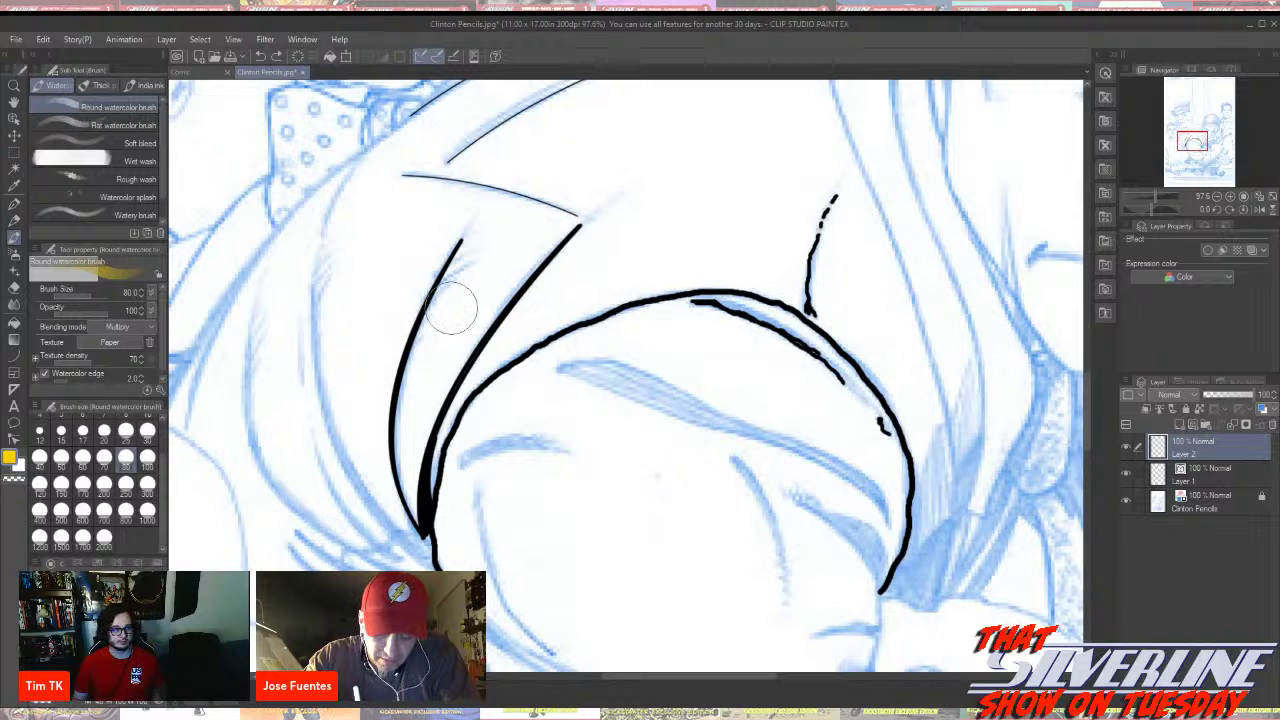
Look through the available watercolor, thick paint and India ink brushes
{"action": "scroll", "coordinate": [109, 181], "scroll_direction": "down", "scroll_amount": 1}
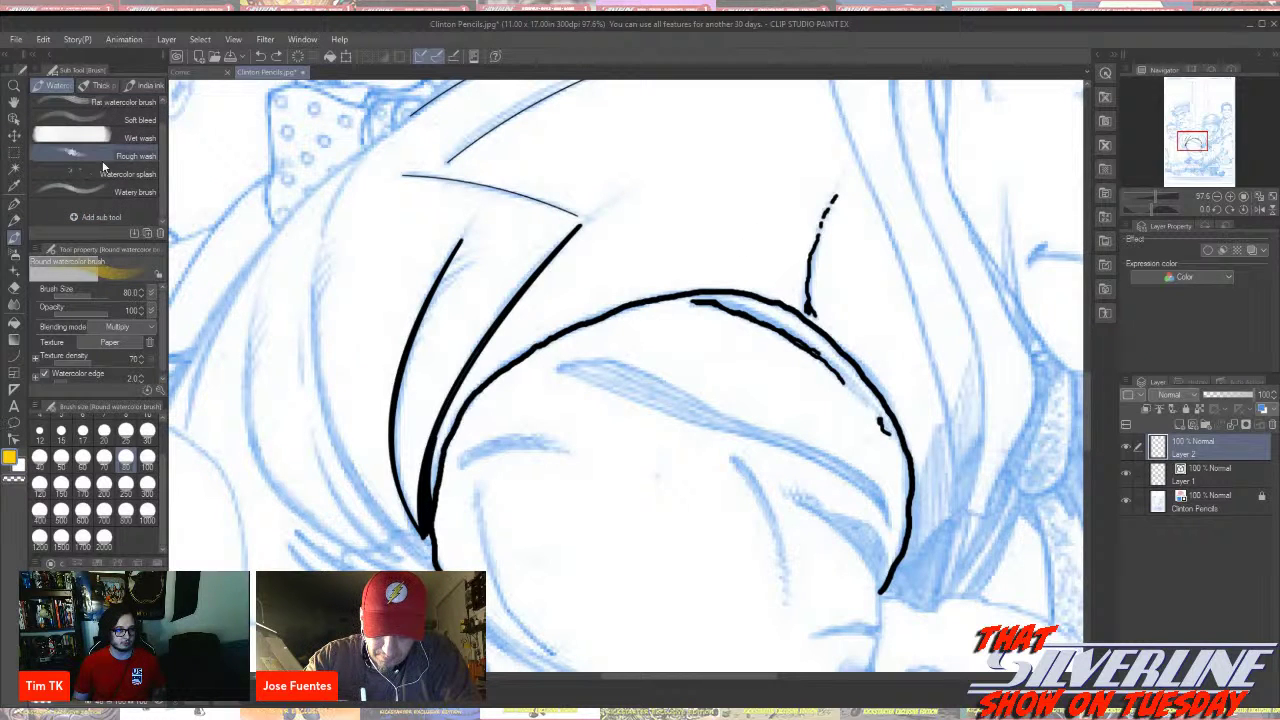
{"action": "scroll", "coordinate": [105, 174], "scroll_direction": "up", "scroll_amount": 1}
{"action": "scroll", "coordinate": [104, 174], "scroll_direction": "down", "scroll_amount": 1}
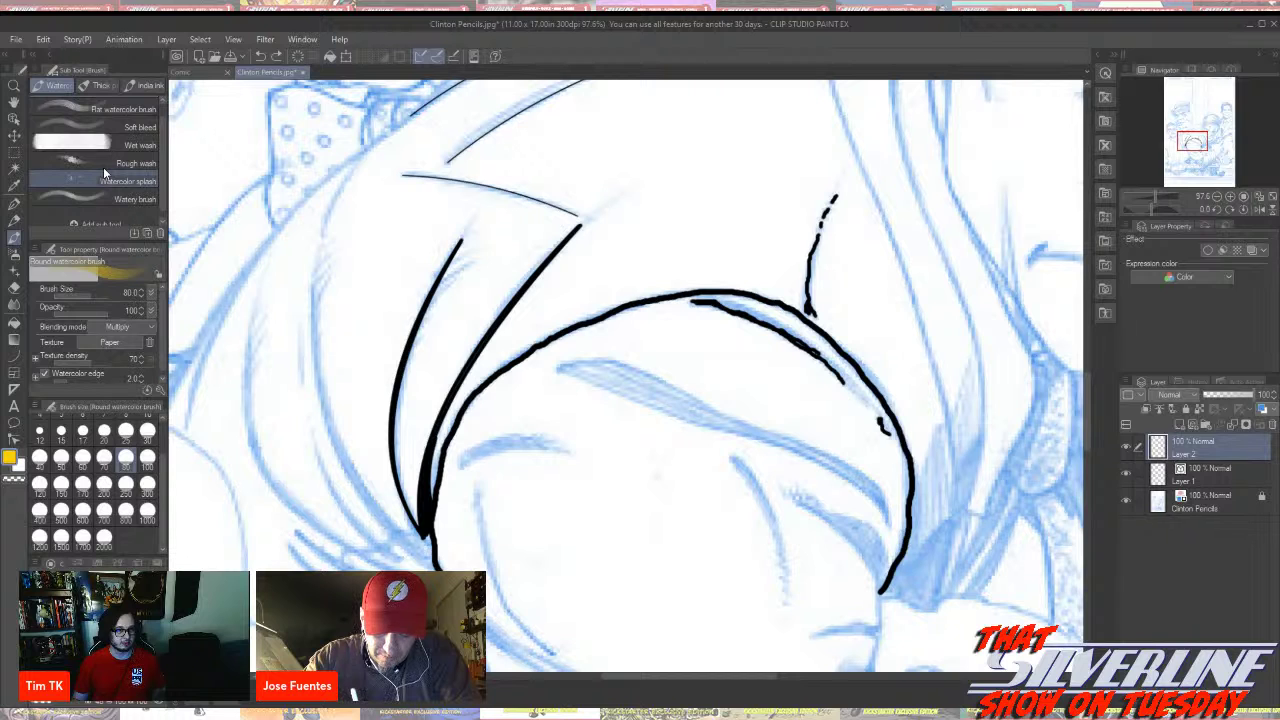
{"action": "scroll", "coordinate": [101, 198], "scroll_direction": "up", "scroll_amount": 1}
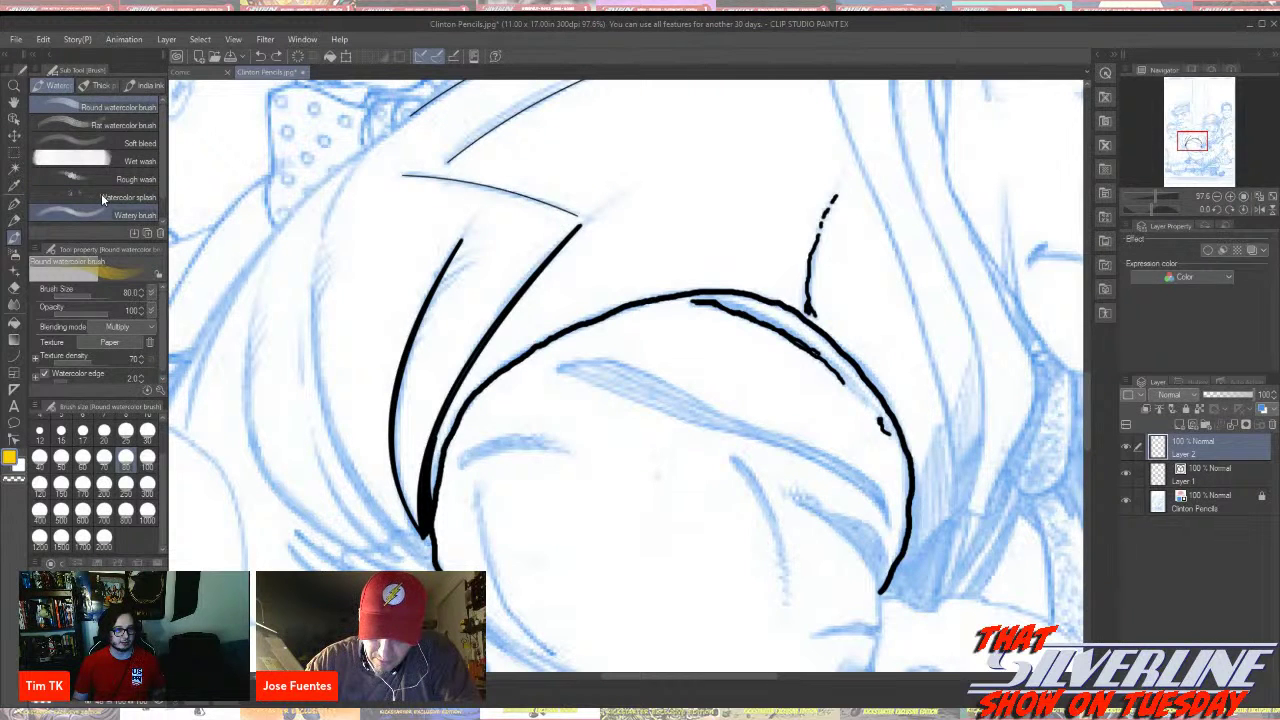
{"action": "scroll", "coordinate": [101, 198], "scroll_direction": "down", "scroll_amount": 1}
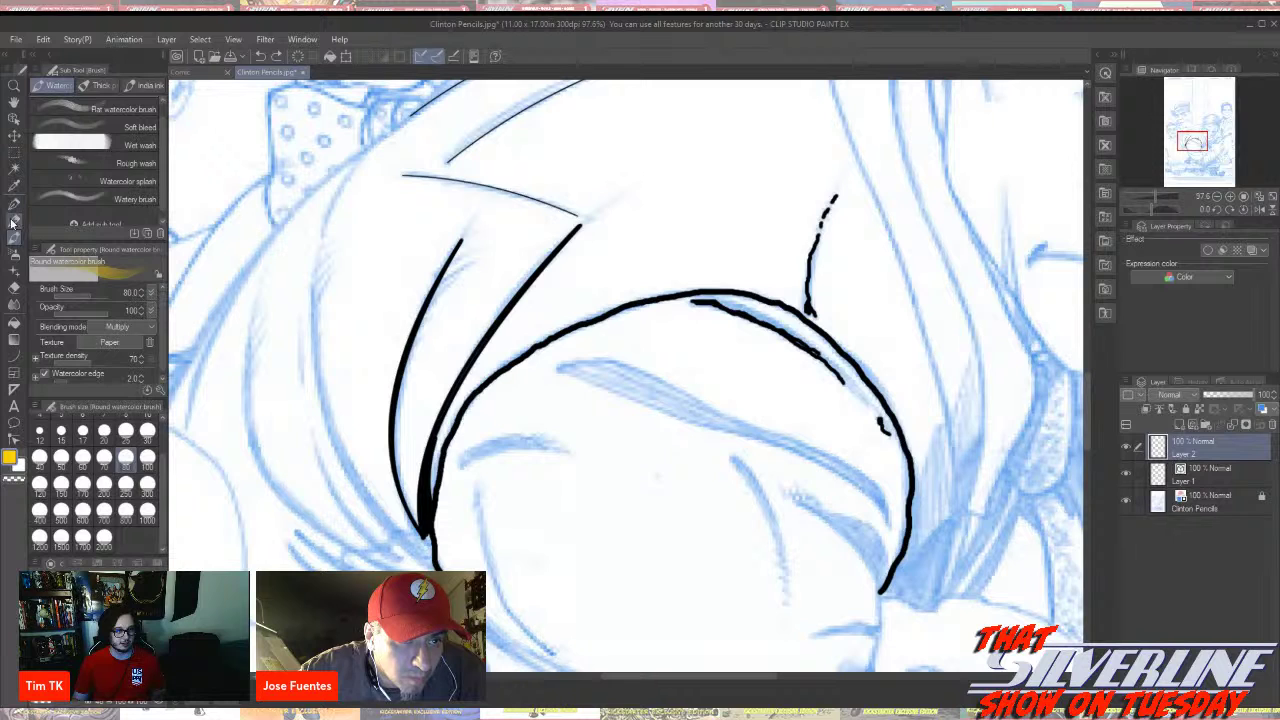
{"action": "scroll", "coordinate": [143, 158], "scroll_direction": "up", "scroll_amount": 1}
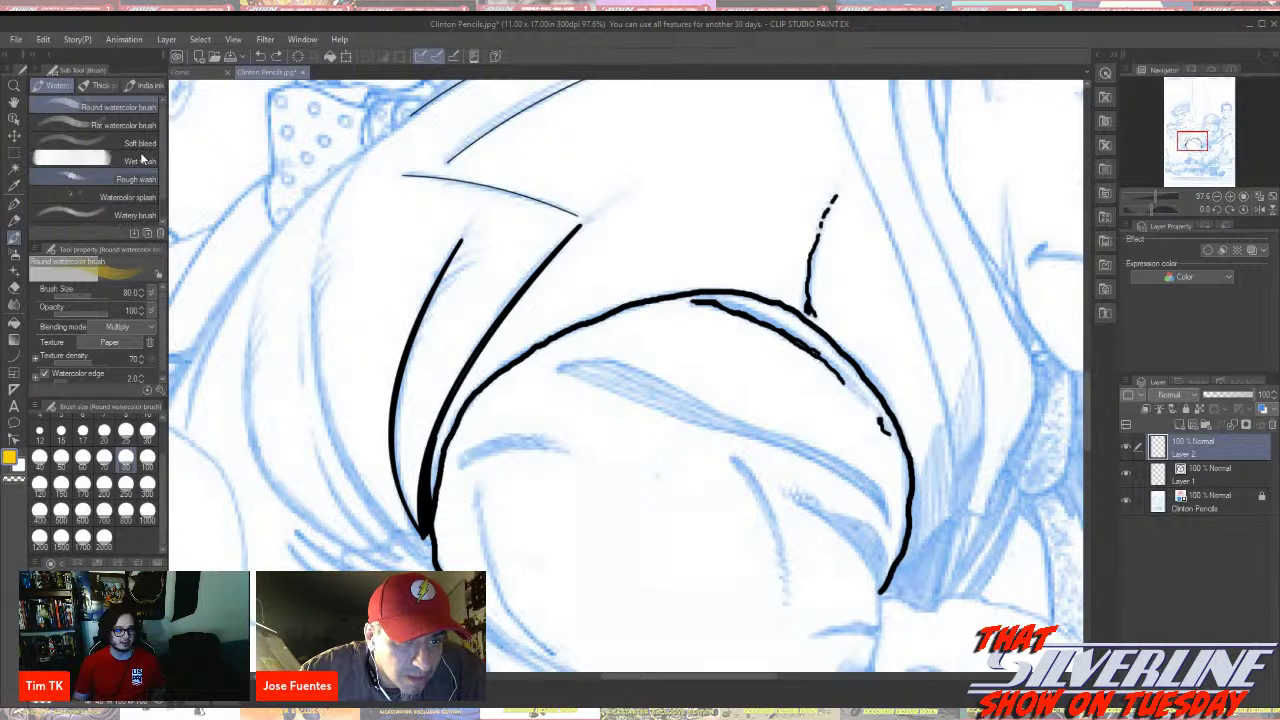
{"action": "left_click", "coordinate": [98, 87]}
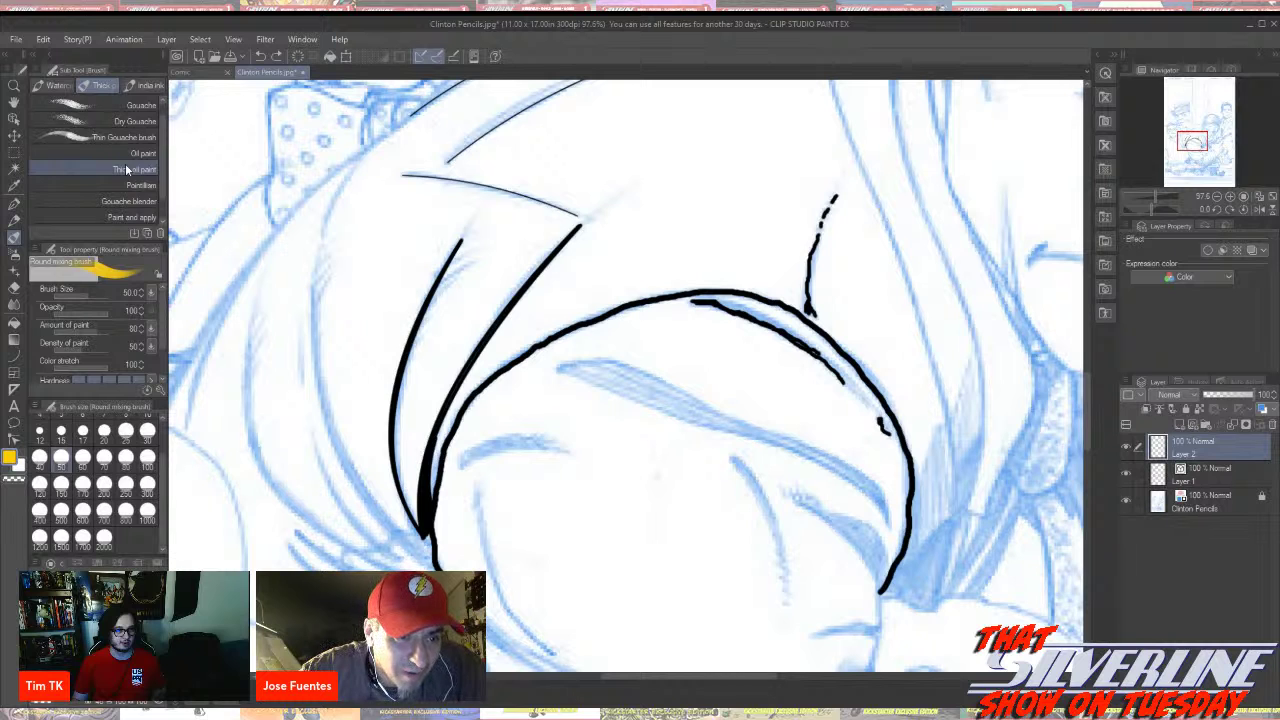
{"action": "left_click", "coordinate": [148, 85]}
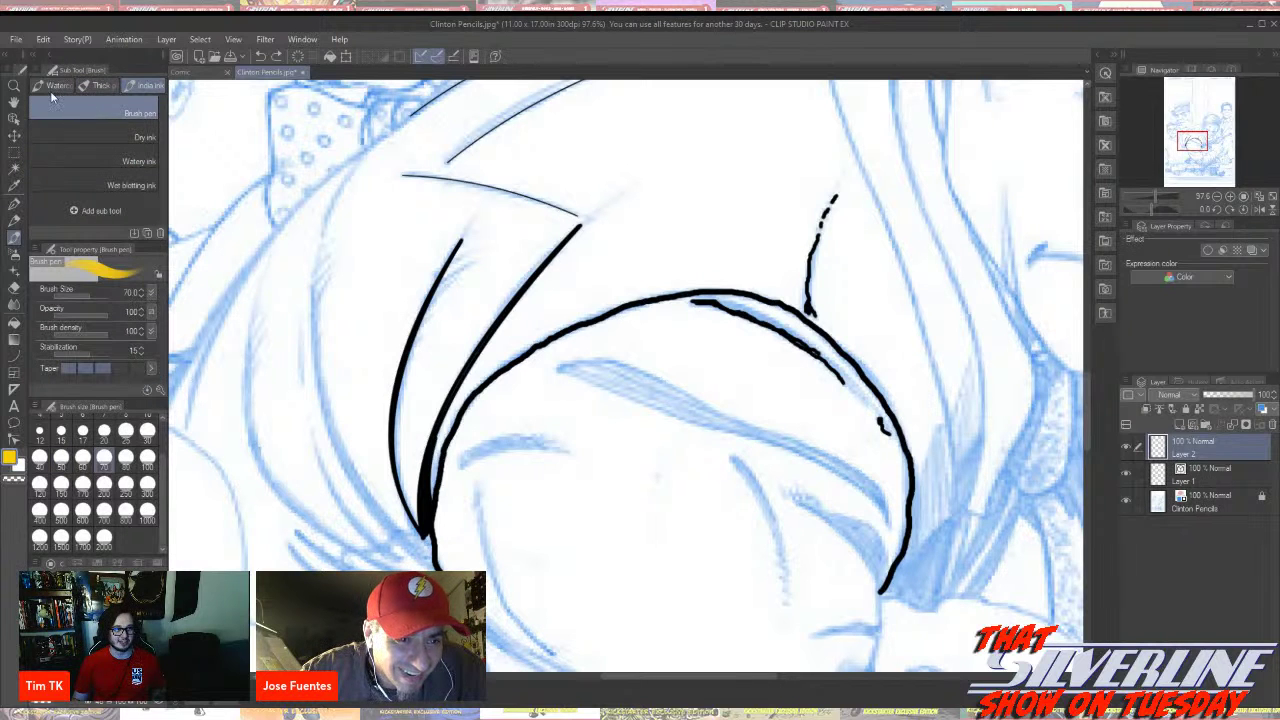
With the Round watercolor brush at size 80, paint a yellow band along the inside of the sleeve contour and overlap its inner edge with yellow-green
{"action": "left_click", "coordinate": [50, 87]}
{"action": "key", "text": "ctrl+plus"}
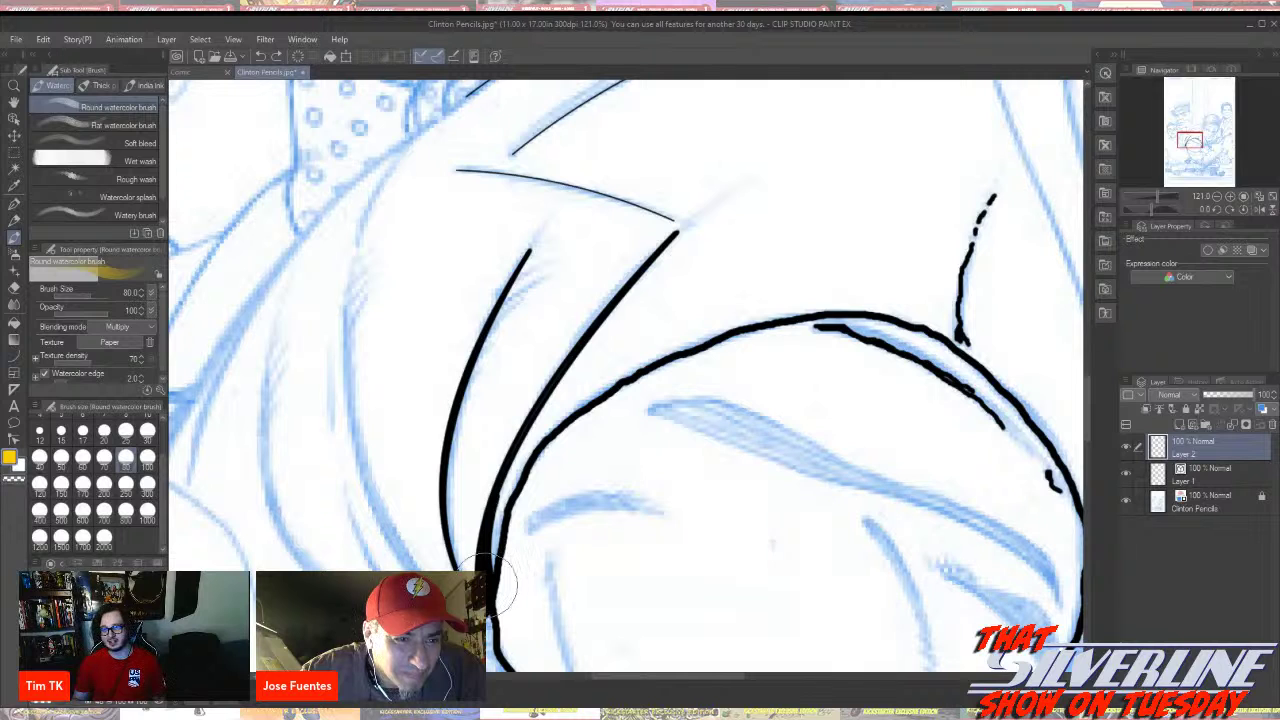
{"action": "scroll", "coordinate": [710, 432], "scroll_direction": "down", "scroll_amount": 1}
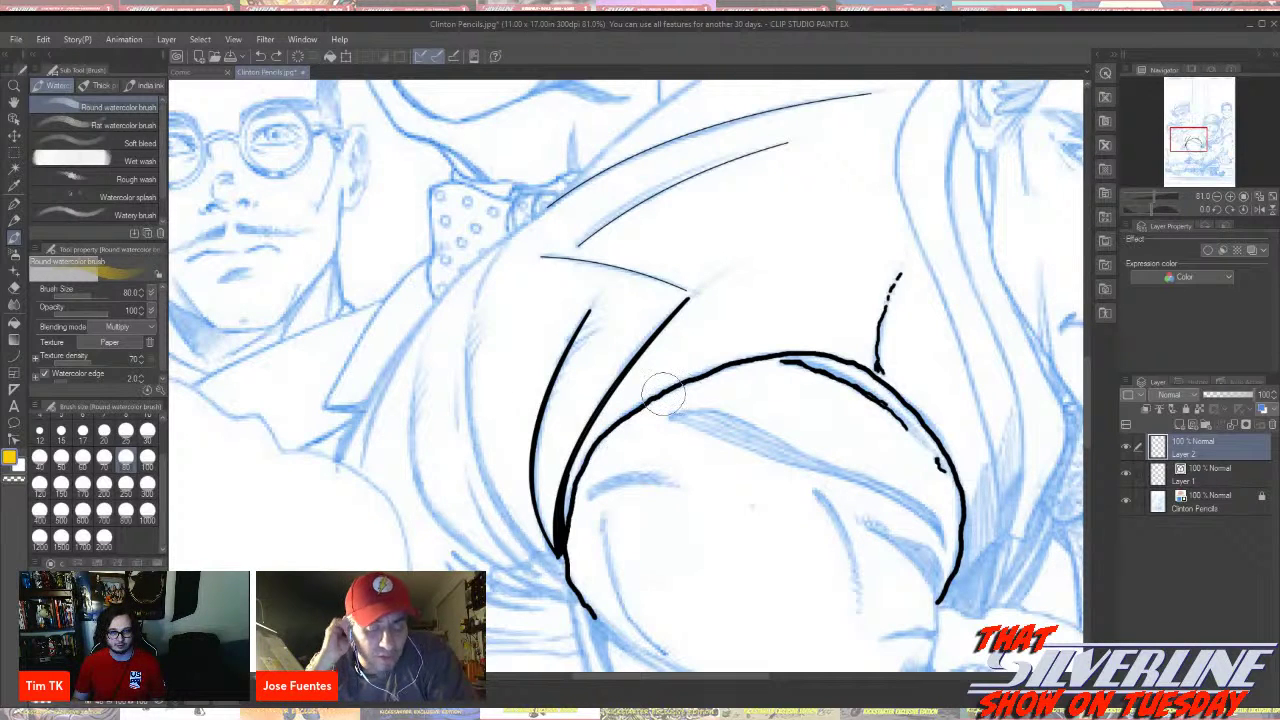
{"action": "mouse_move", "coordinate": [573, 549]}
{"action": "left_mouse_down"}
{"action": "mouse_move", "coordinate": [627, 435]}
{"action": "mouse_move", "coordinate": [708, 394]}
{"action": "mouse_move", "coordinate": [834, 375]}
{"action": "mouse_move", "coordinate": [902, 425]}
{"action": "mouse_move", "coordinate": [932, 480]}
{"action": "mouse_move", "coordinate": [936, 598]}
{"action": "left_mouse_up"}
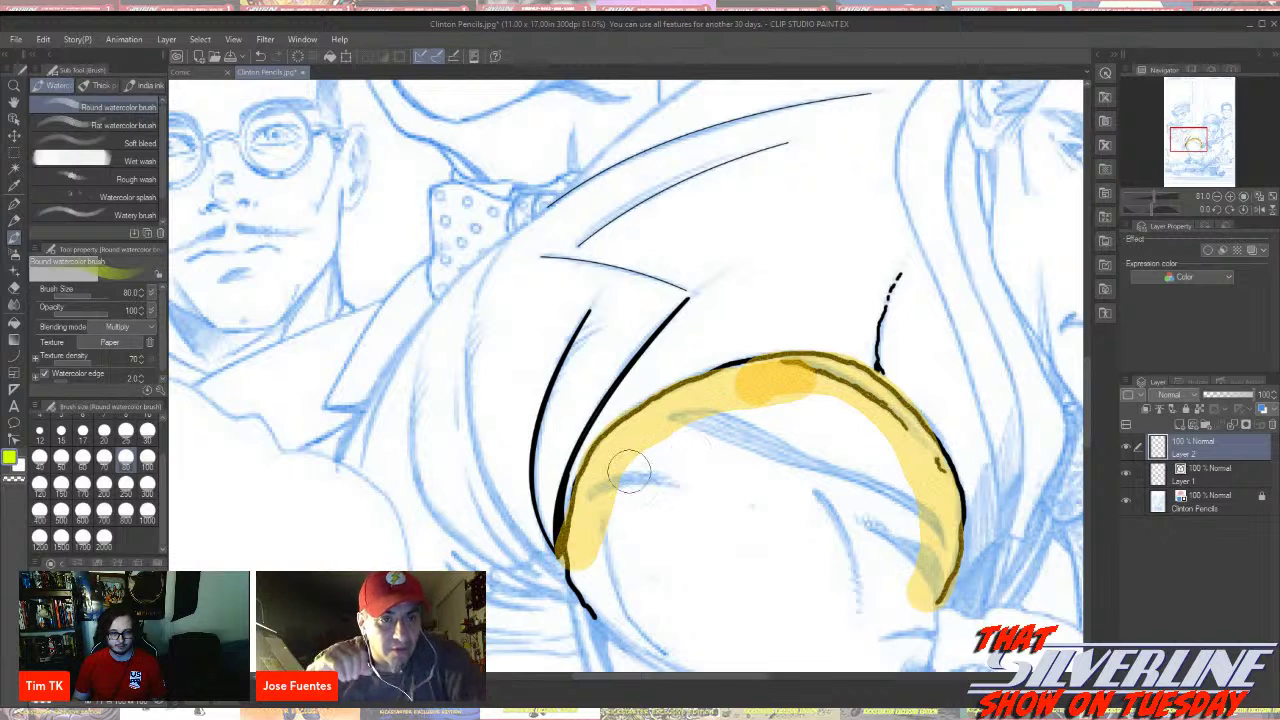
{"action": "mouse_move", "coordinate": [585, 568]}
{"action": "left_mouse_down"}
{"action": "mouse_move", "coordinate": [646, 446]}
{"action": "mouse_move", "coordinate": [732, 405]}
{"action": "mouse_move", "coordinate": [832, 396]}
{"action": "mouse_move", "coordinate": [901, 462]}
{"action": "mouse_move", "coordinate": [920, 545]}
{"action": "mouse_move", "coordinate": [912, 608]}
{"action": "left_mouse_up"}
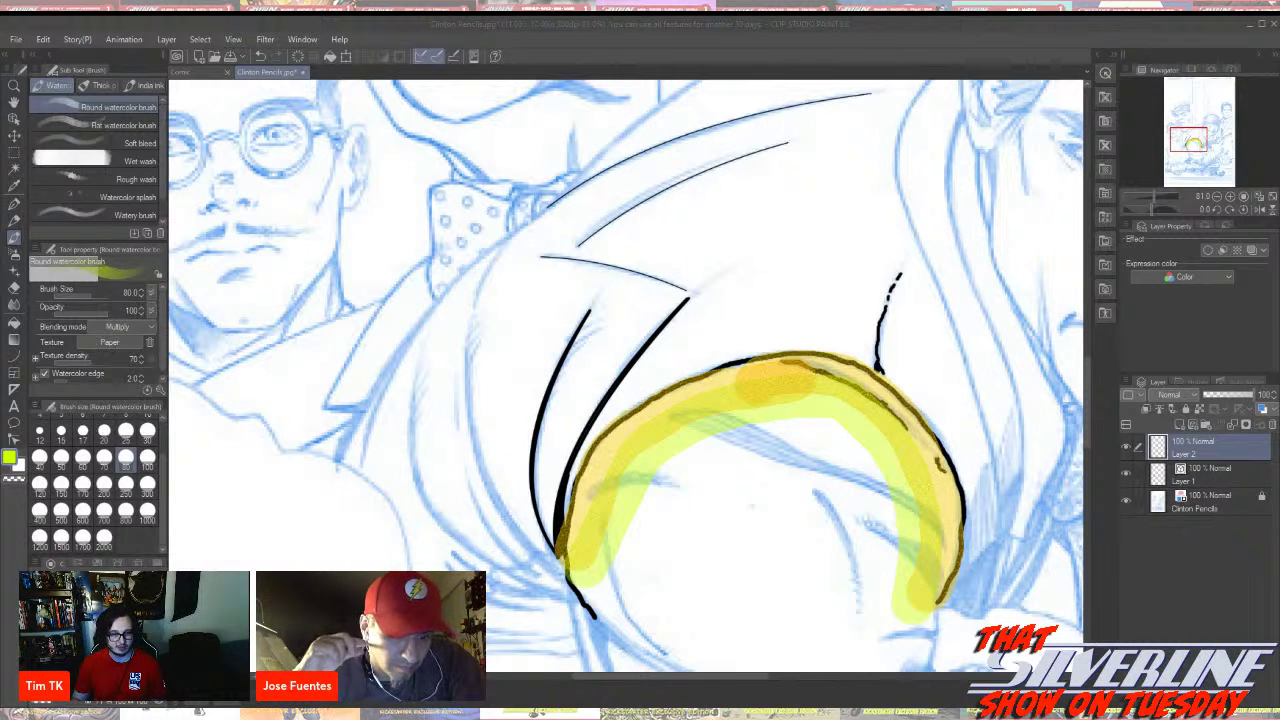
Switch to the CLIP STUDIO launcher and search CLIP STUDIO ASSETS for "crosshatching"
{"action": "left_click", "coordinate": [177, 57]}
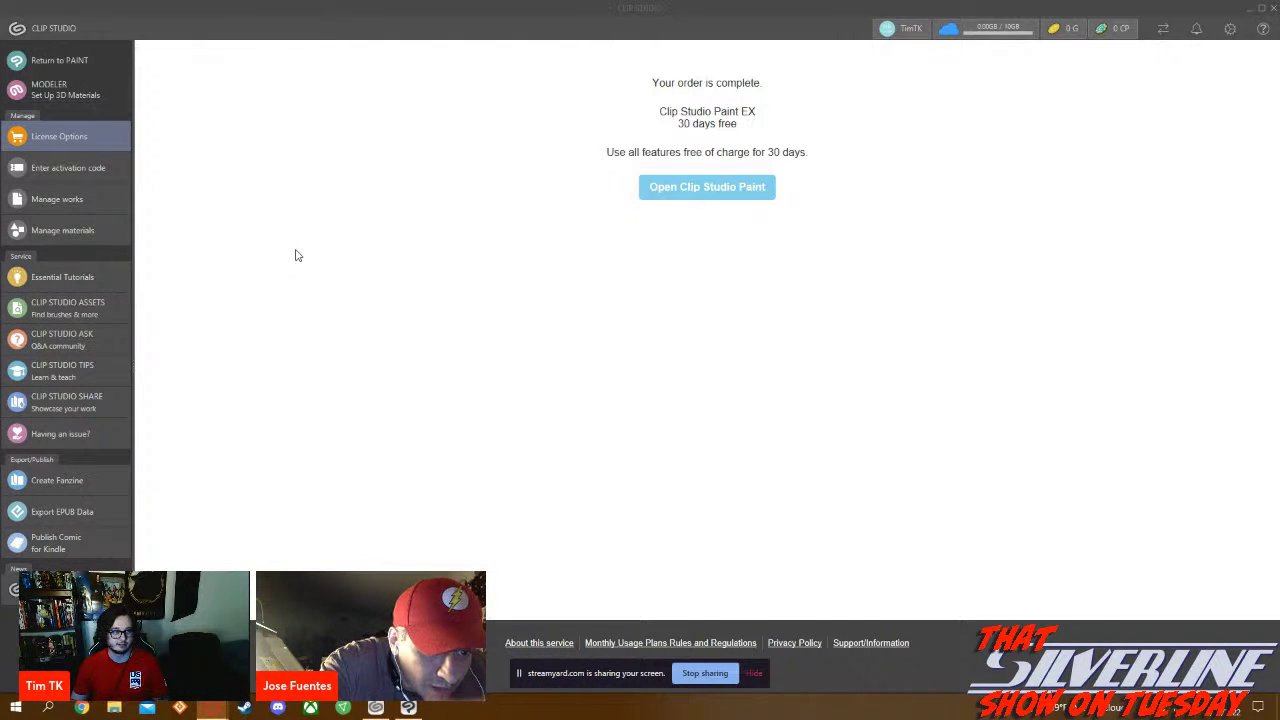
{"action": "left_click", "coordinate": [86, 314]}
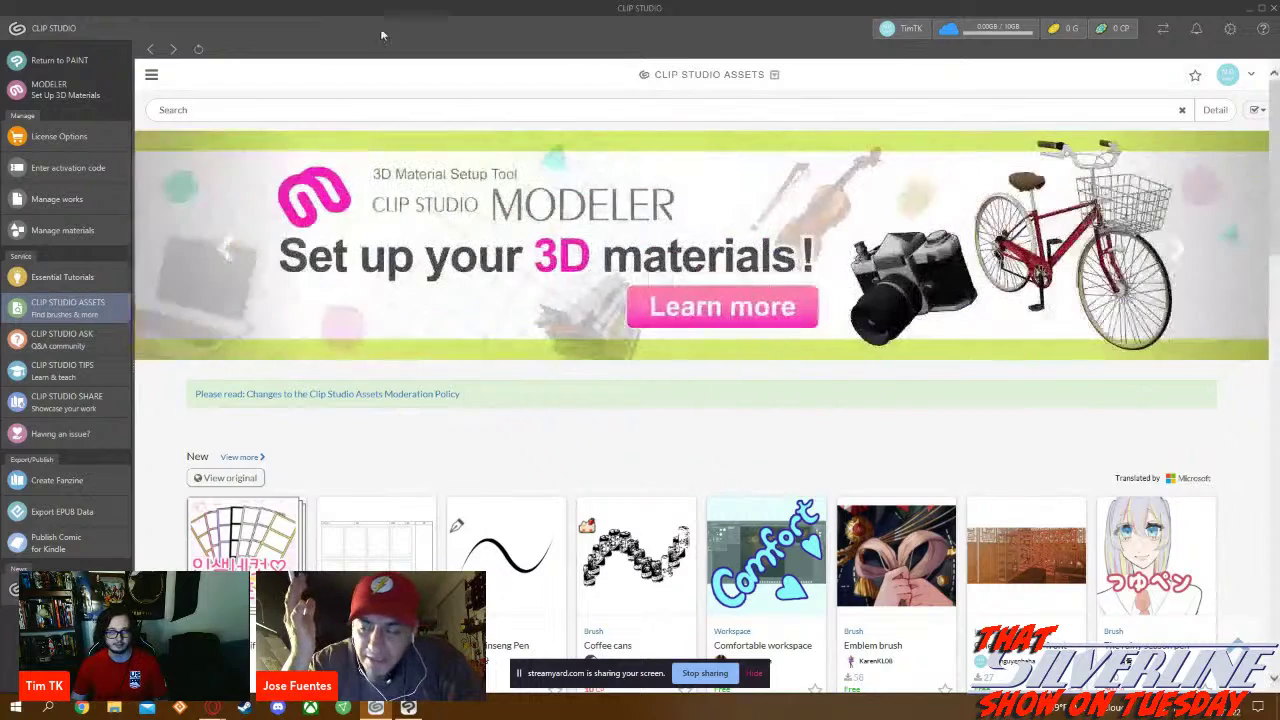
{"action": "left_click", "coordinate": [327, 108]}
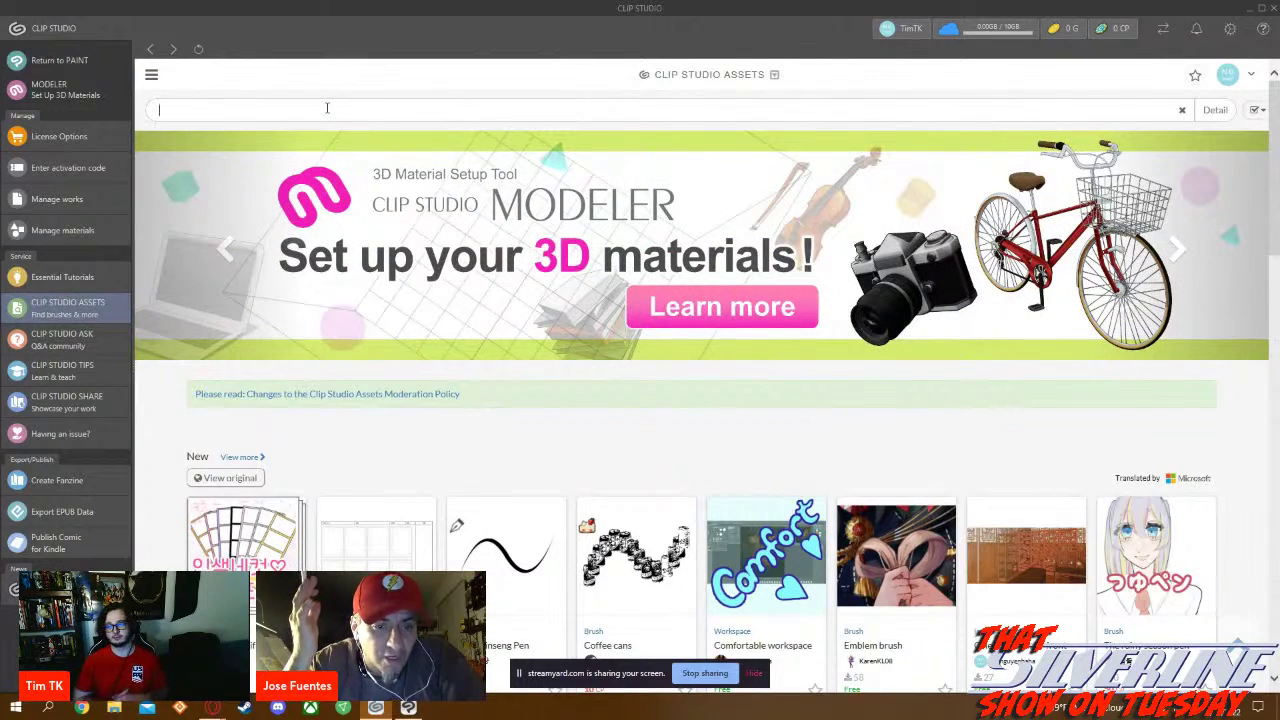
{"action": "type", "text": "cross"}
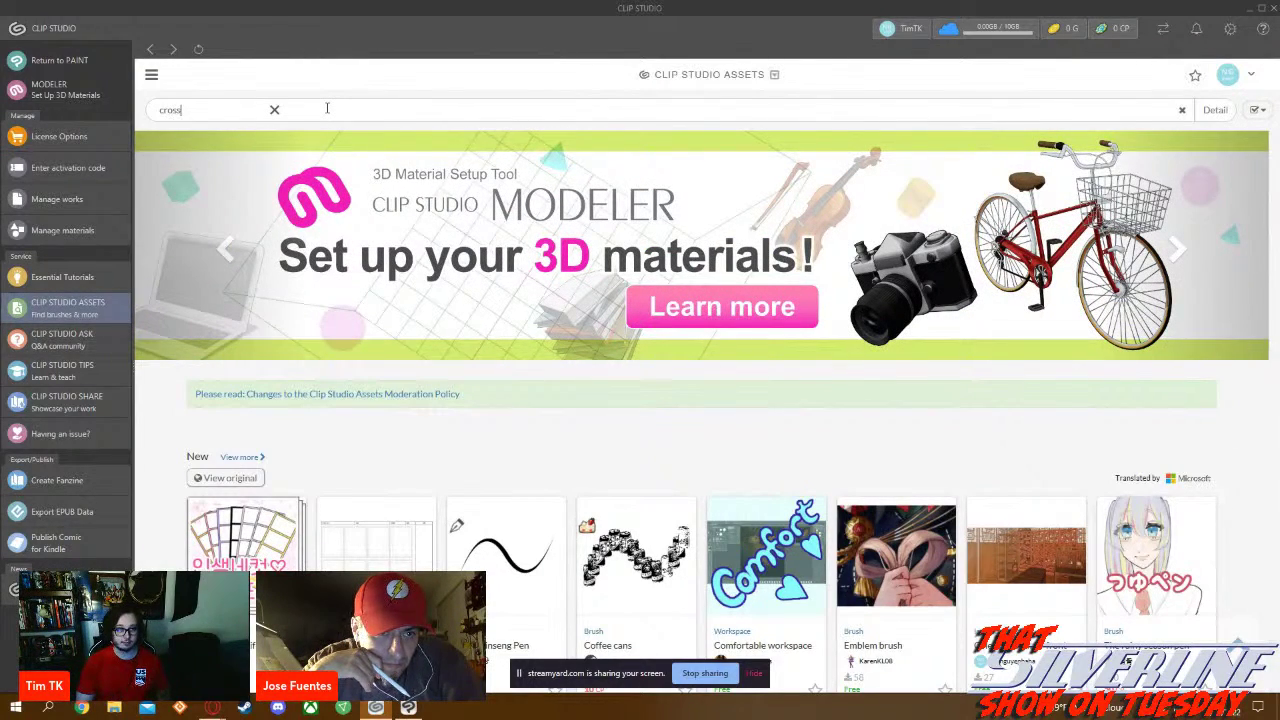
{"action": "type", "text": "hatching"}
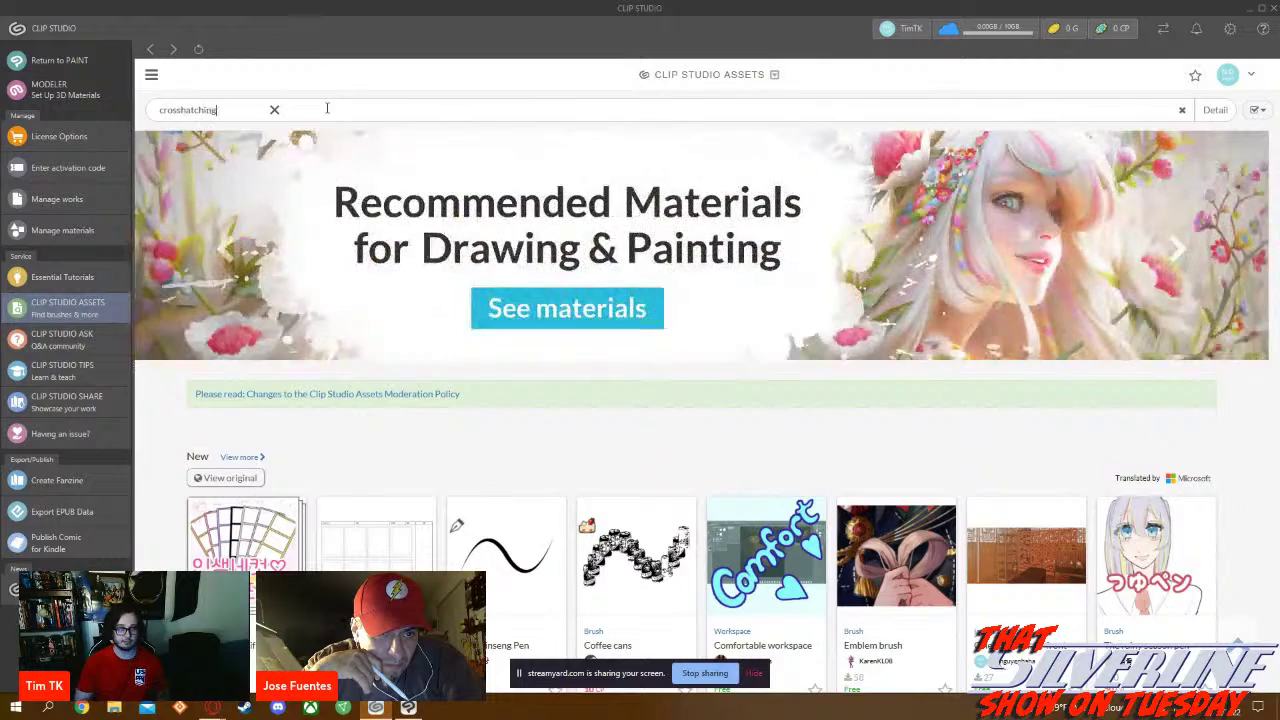
{"action": "key", "text": "Return"}
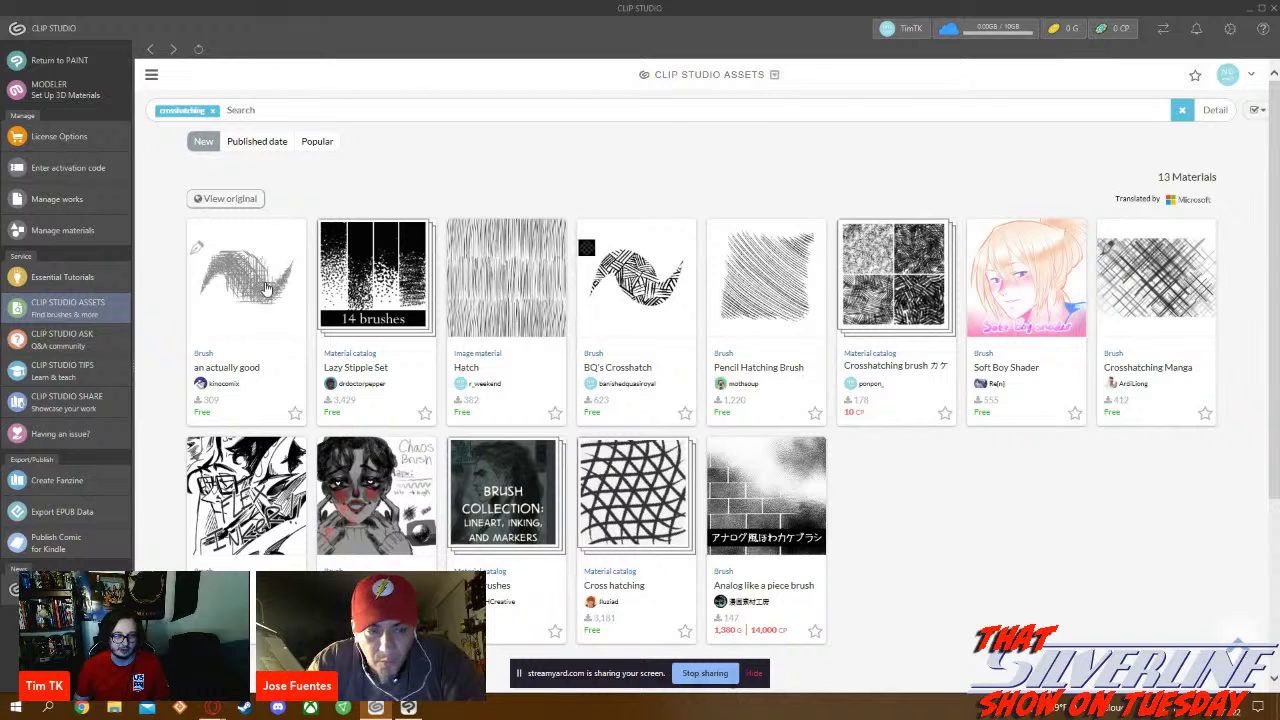
Download the free material "an actually good crosshatching brush" and return to the search results
{"action": "left_click", "coordinate": [223, 376]}
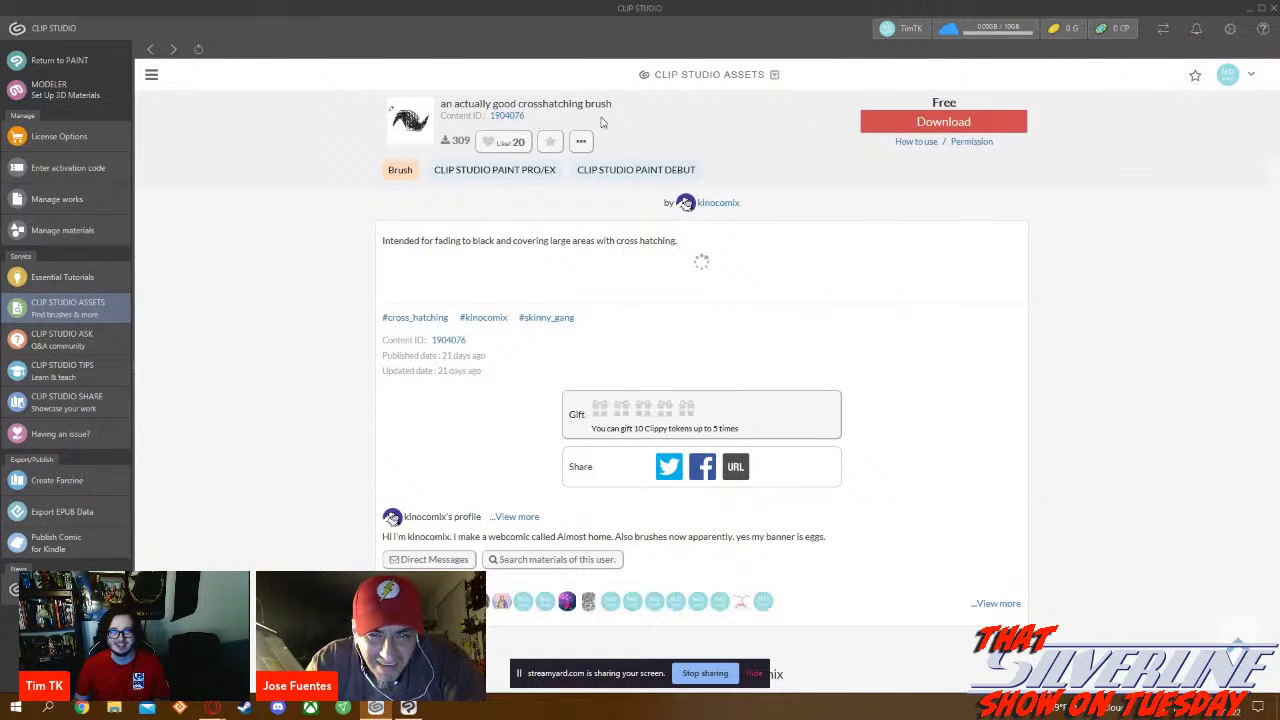
{"action": "left_click", "coordinate": [970, 121]}
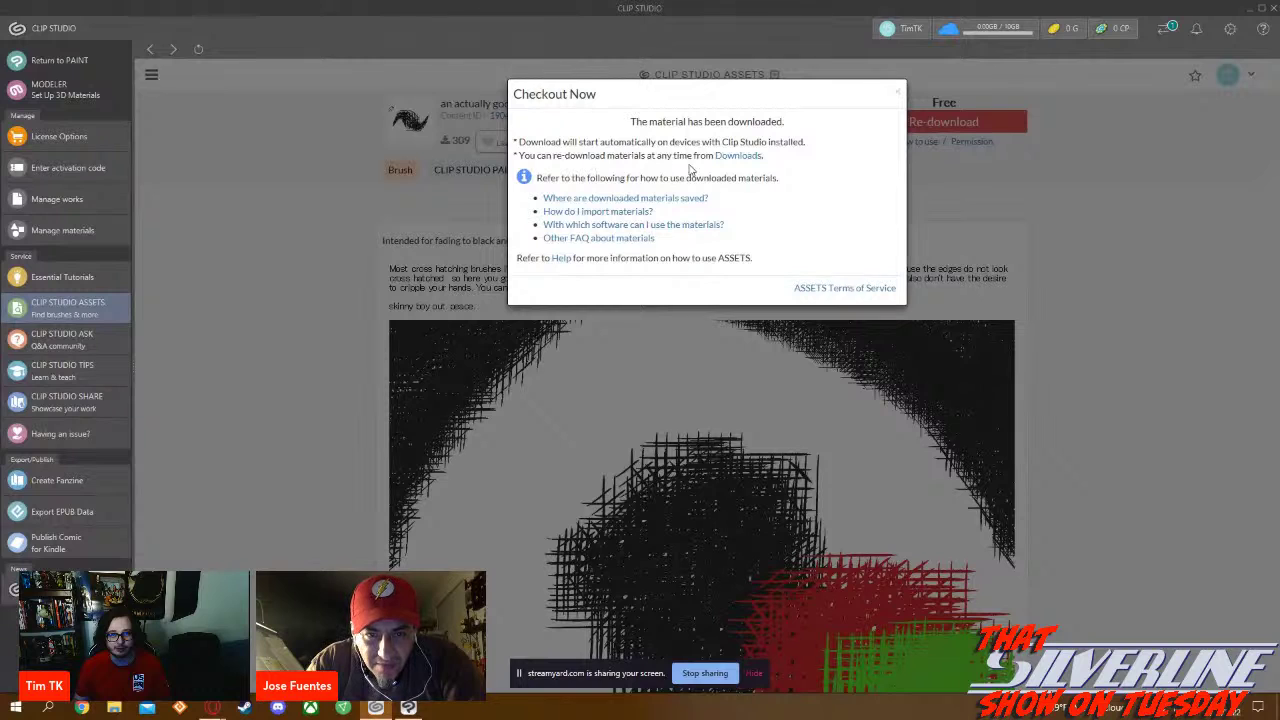
{"action": "left_click", "coordinate": [897, 95]}
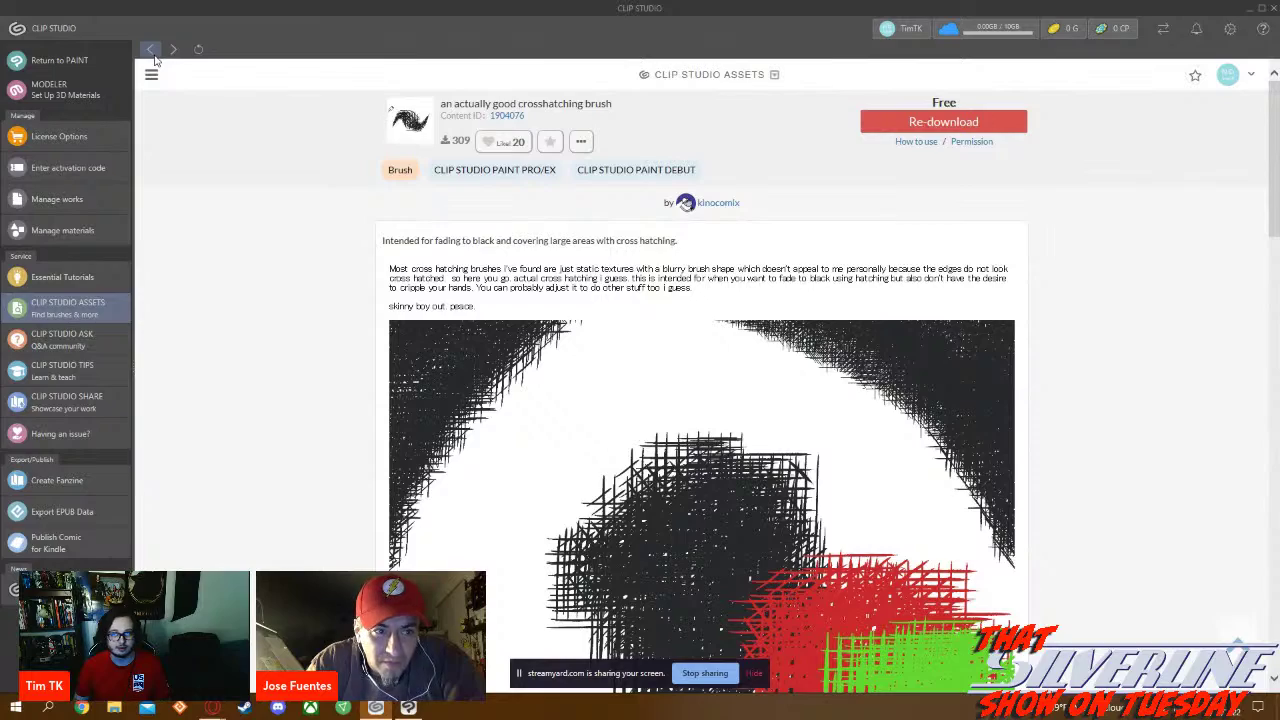
{"action": "left_click", "coordinate": [151, 50]}
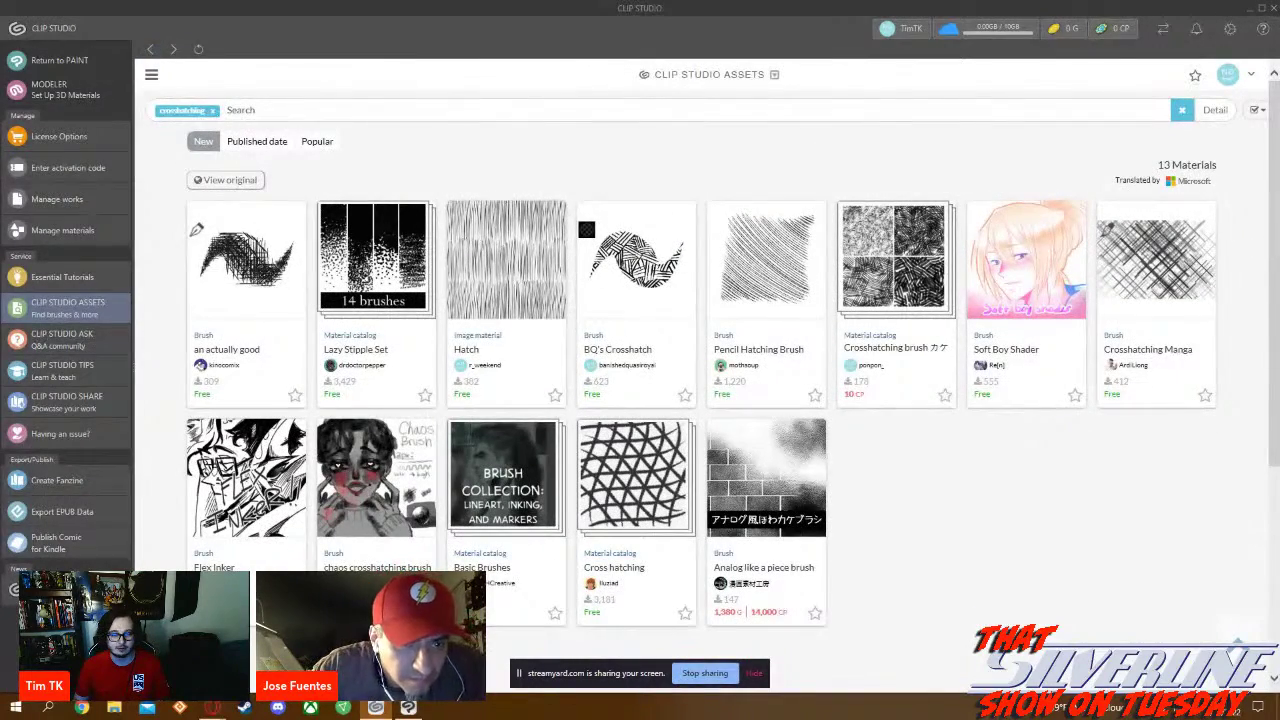
Reopen the page of "an actually good crosshatching brush" and examine its description and sample strokes
{"action": "left_click", "coordinate": [410, 708]}
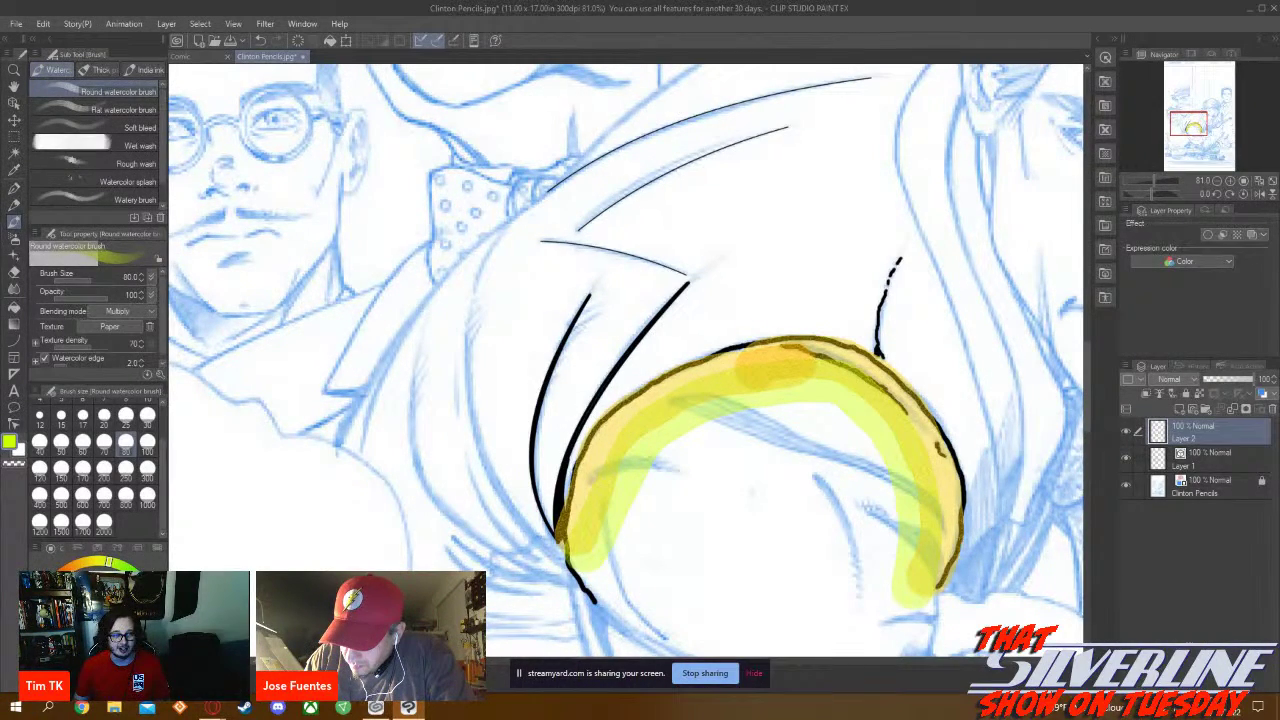
{"action": "key", "text": "alt+Tab"}
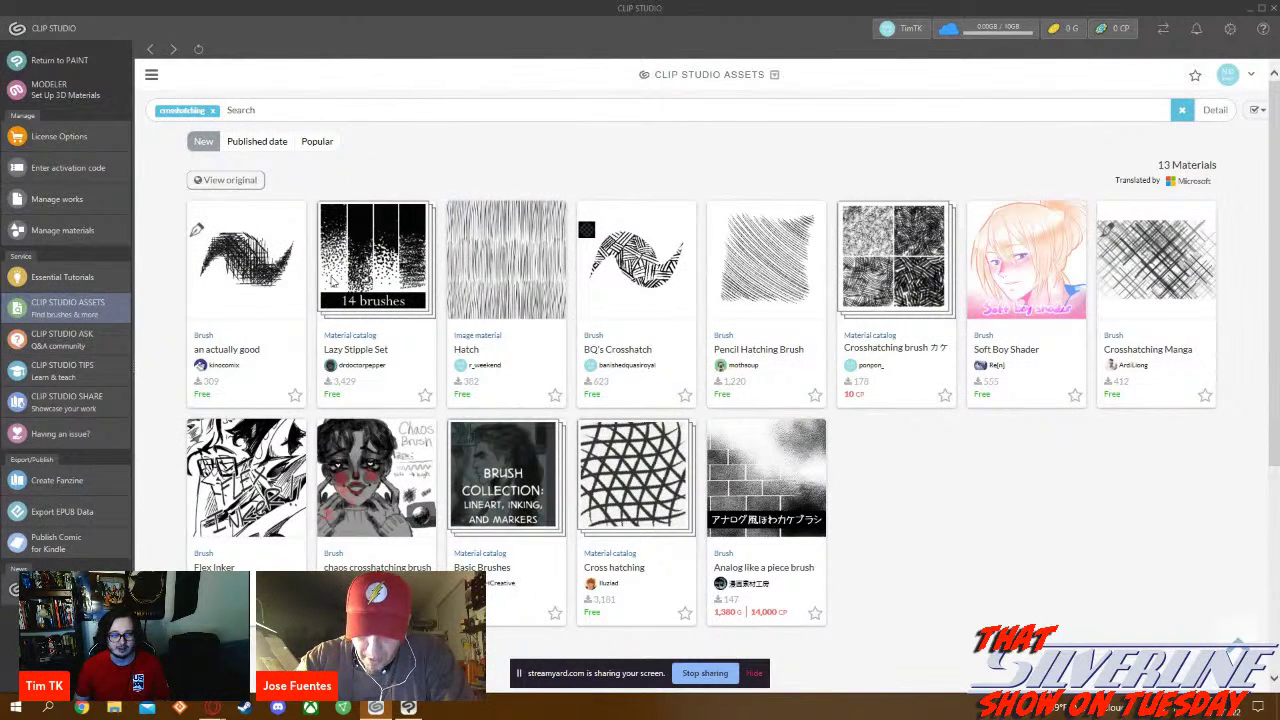
{"action": "left_click", "coordinate": [197, 229]}
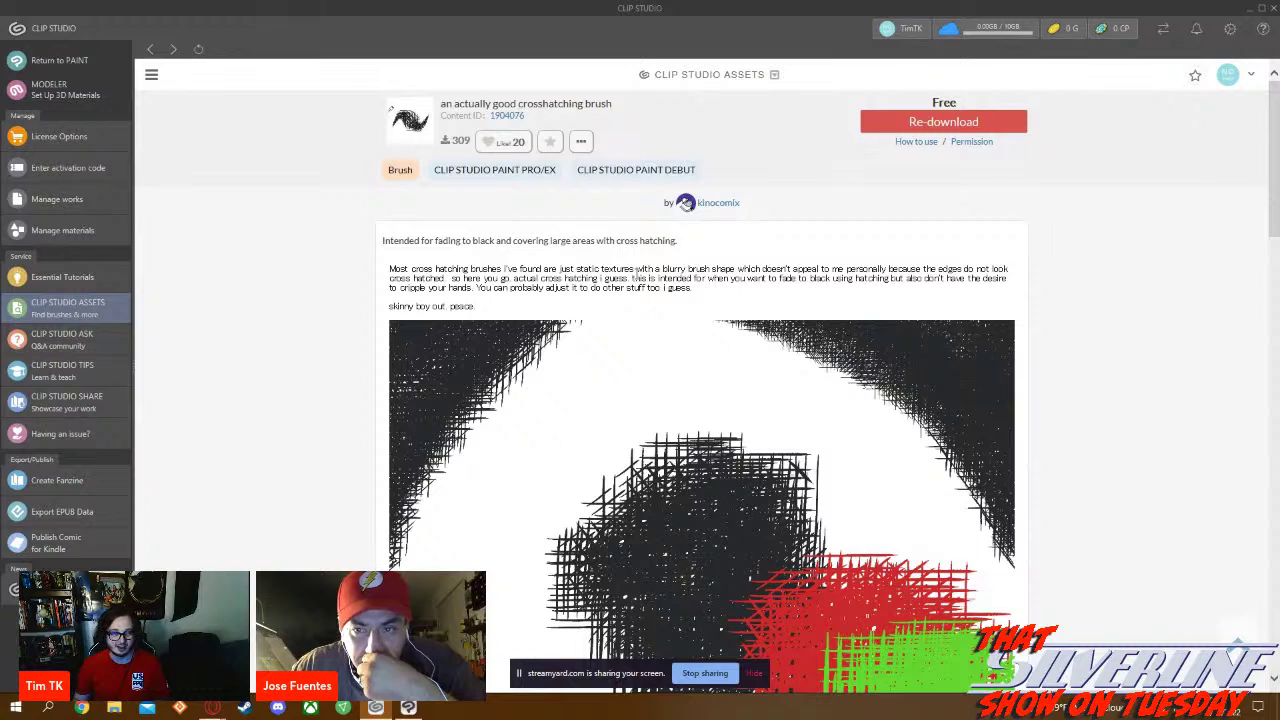
{"action": "scroll", "coordinate": [623, 305], "scroll_direction": "down", "scroll_amount": 5}
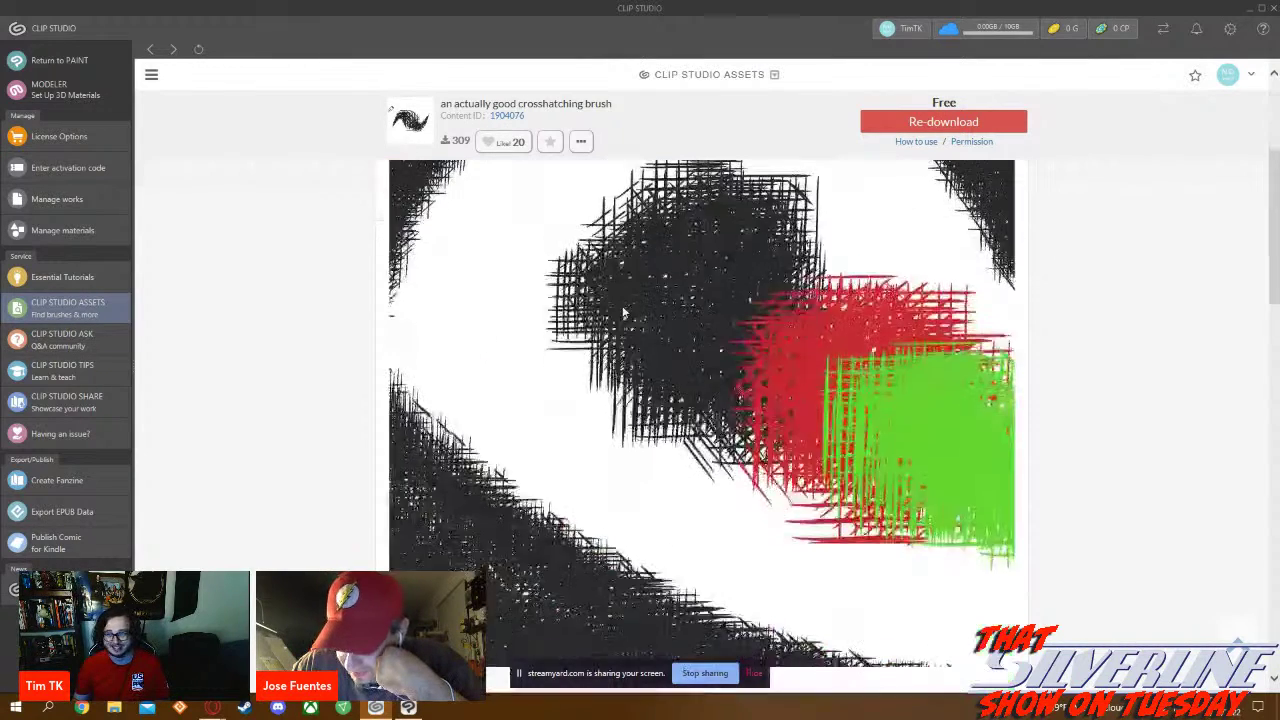
{"action": "scroll", "coordinate": [623, 305], "scroll_direction": "up", "scroll_amount": 5}
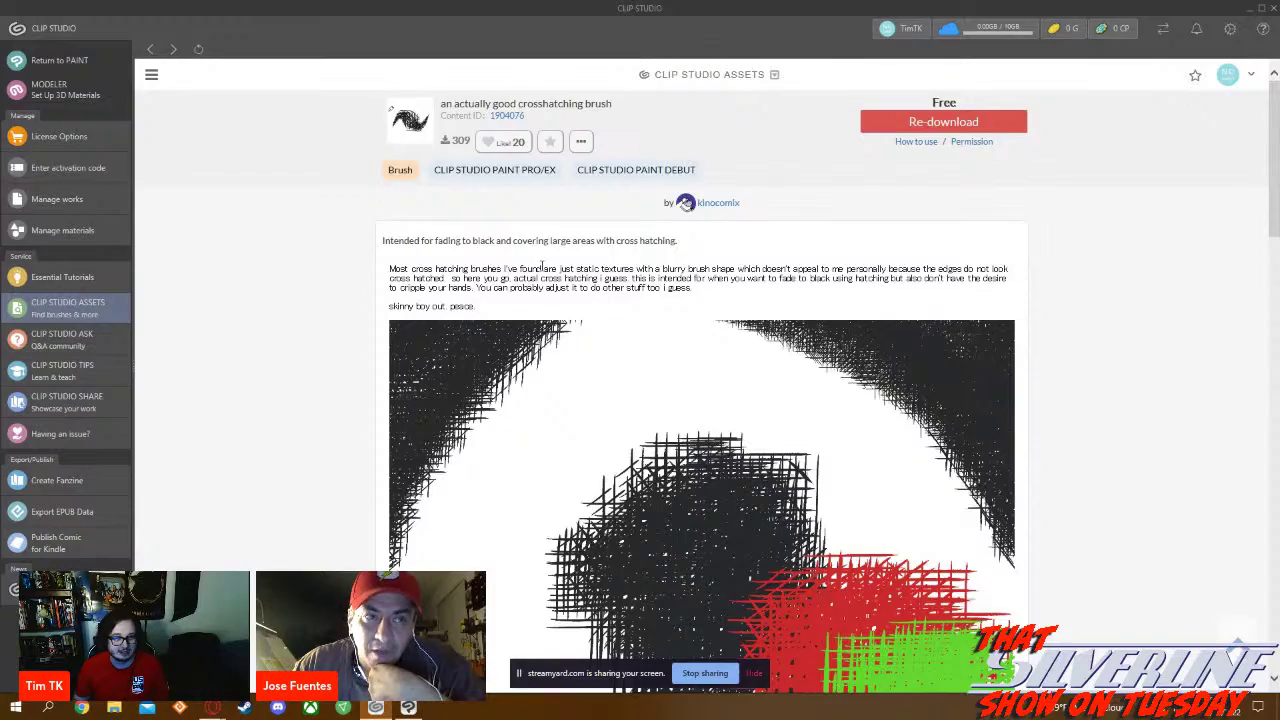
{"action": "scroll", "coordinate": [540, 270], "scroll_direction": "down", "scroll_amount": 7}
{"action": "scroll", "coordinate": [537, 286], "scroll_direction": "up", "scroll_amount": 3}
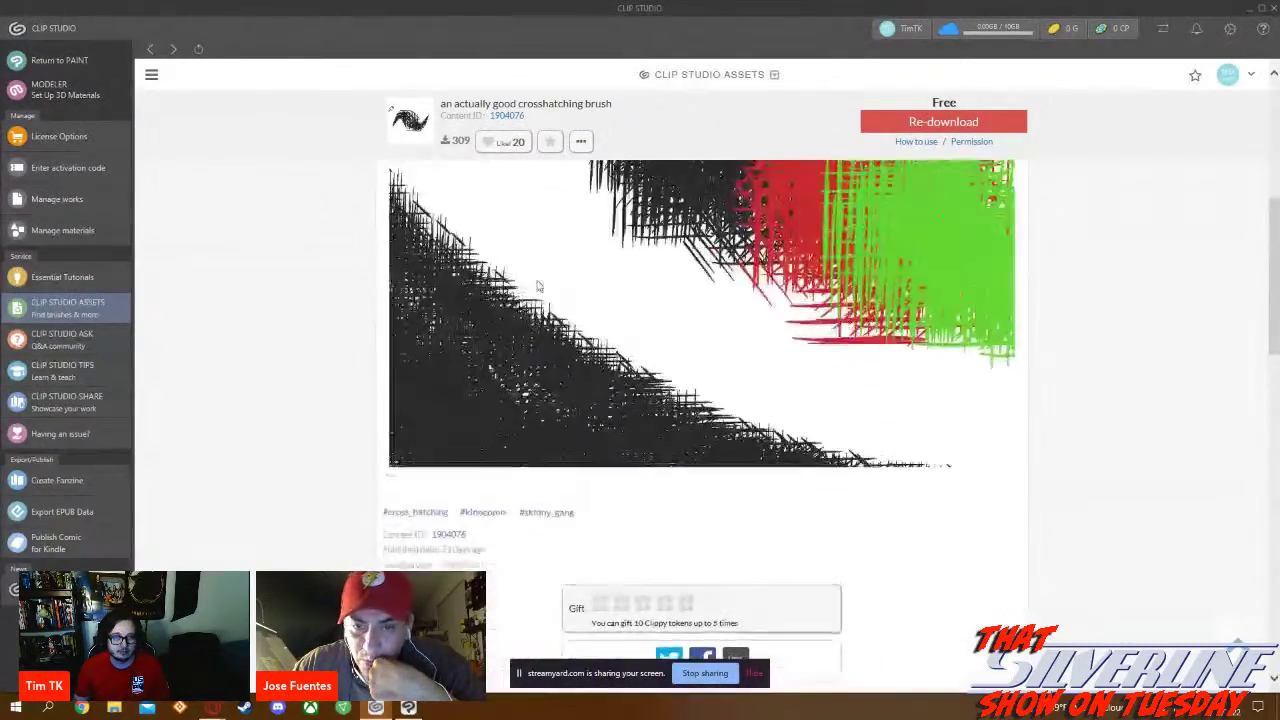
{"action": "scroll", "coordinate": [537, 286], "scroll_direction": "up", "scroll_amount": 4}
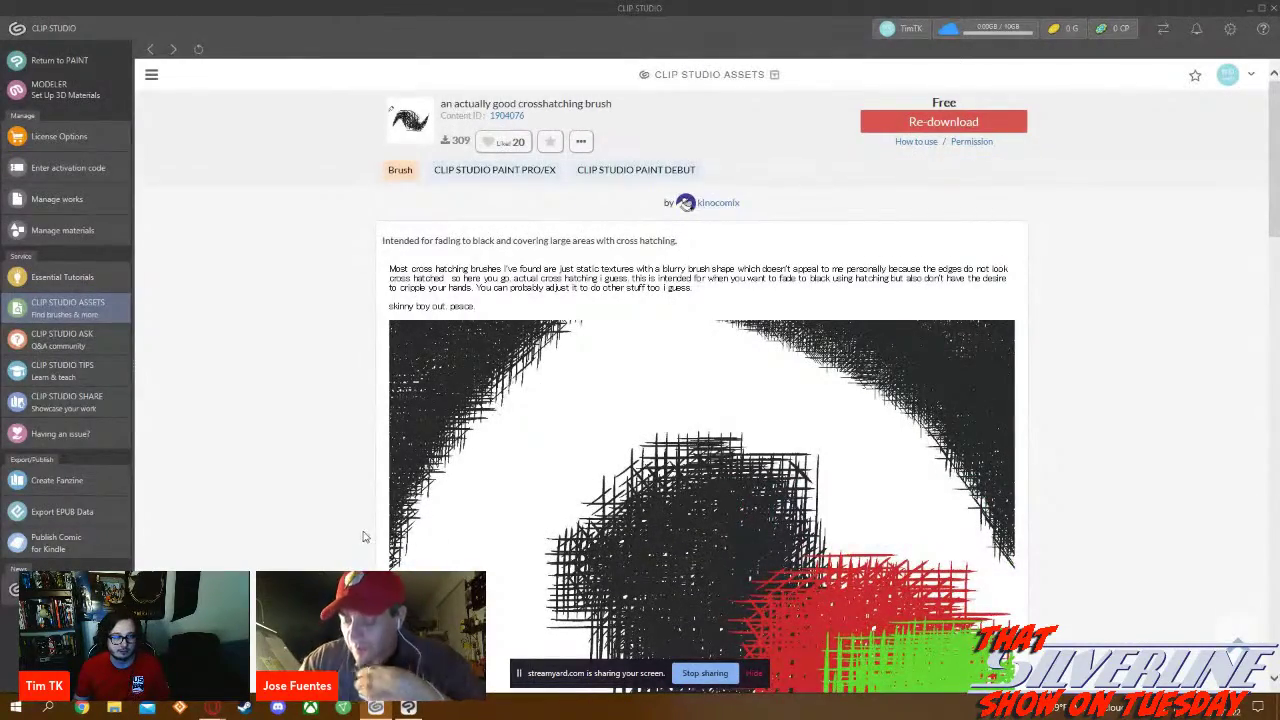
Switch to CLIP STUDIO PAINT and select the crosshatching brush among the downloaded materials
{"action": "left_click", "coordinate": [408, 707]}
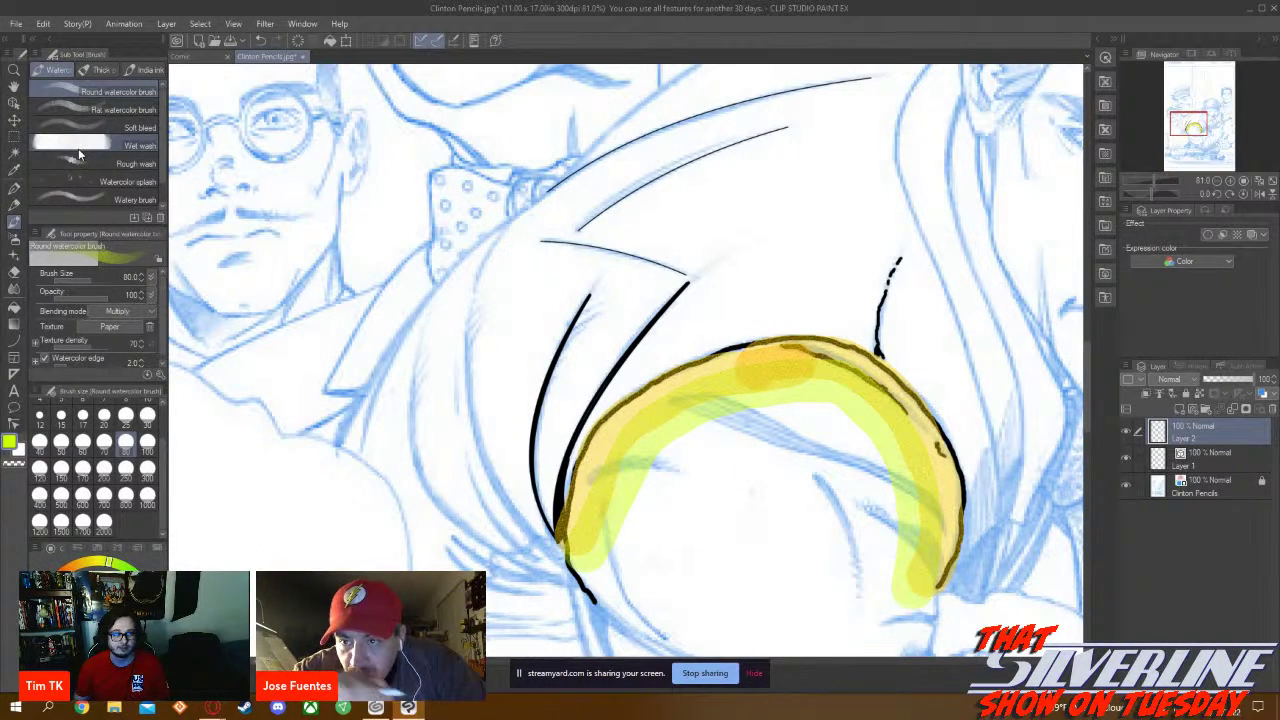
{"action": "scroll", "coordinate": [509, 323], "scroll_direction": "down", "scroll_amount": 2}
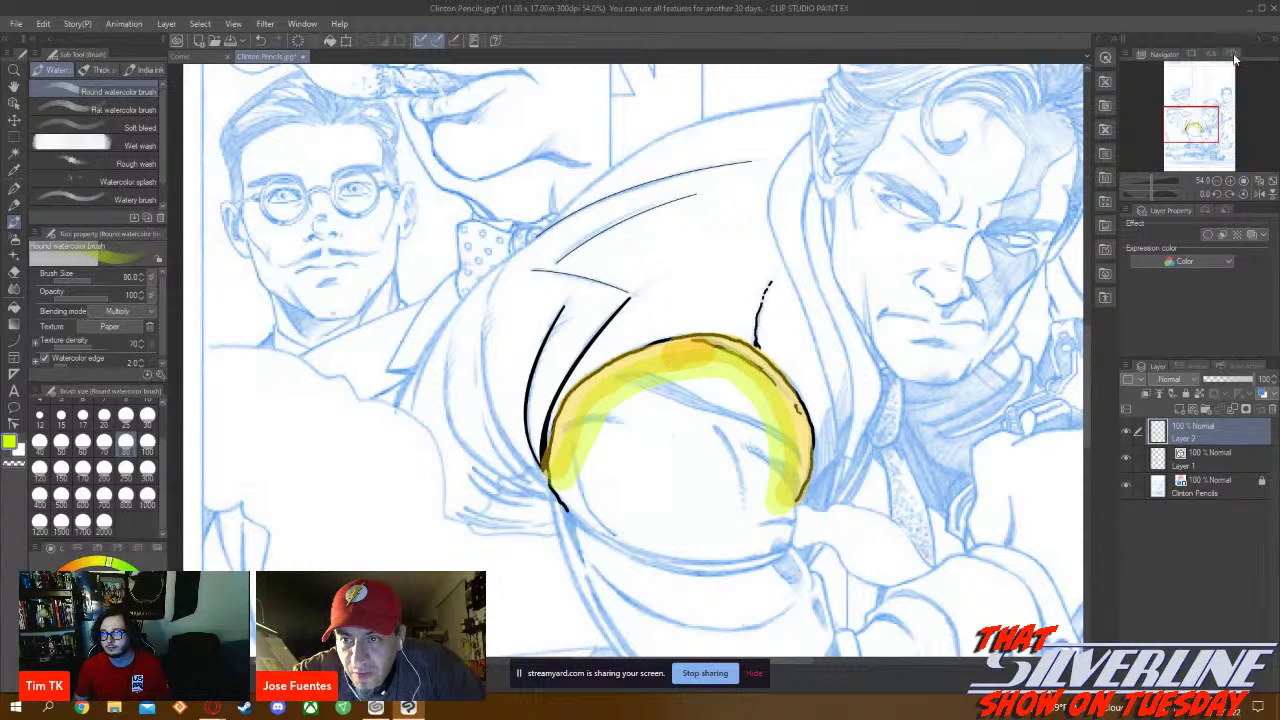
{"action": "left_click", "coordinate": [1104, 84]}
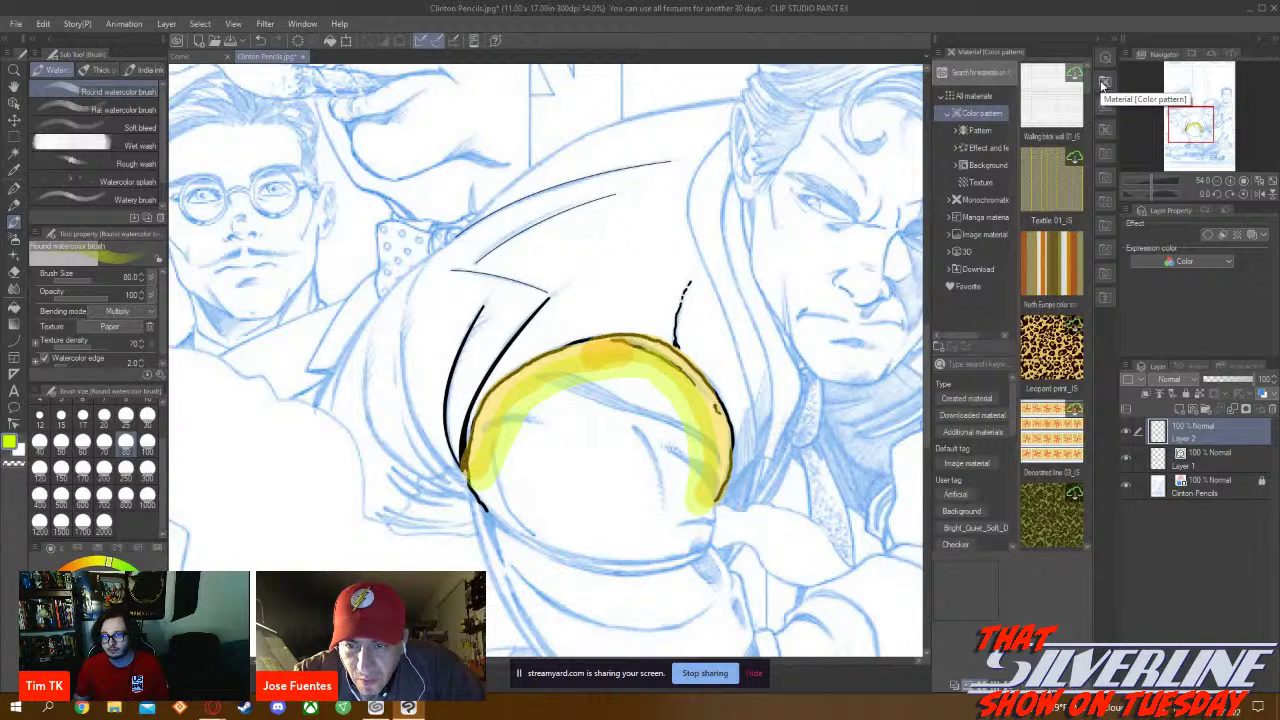
{"action": "left_click", "coordinate": [978, 270]}
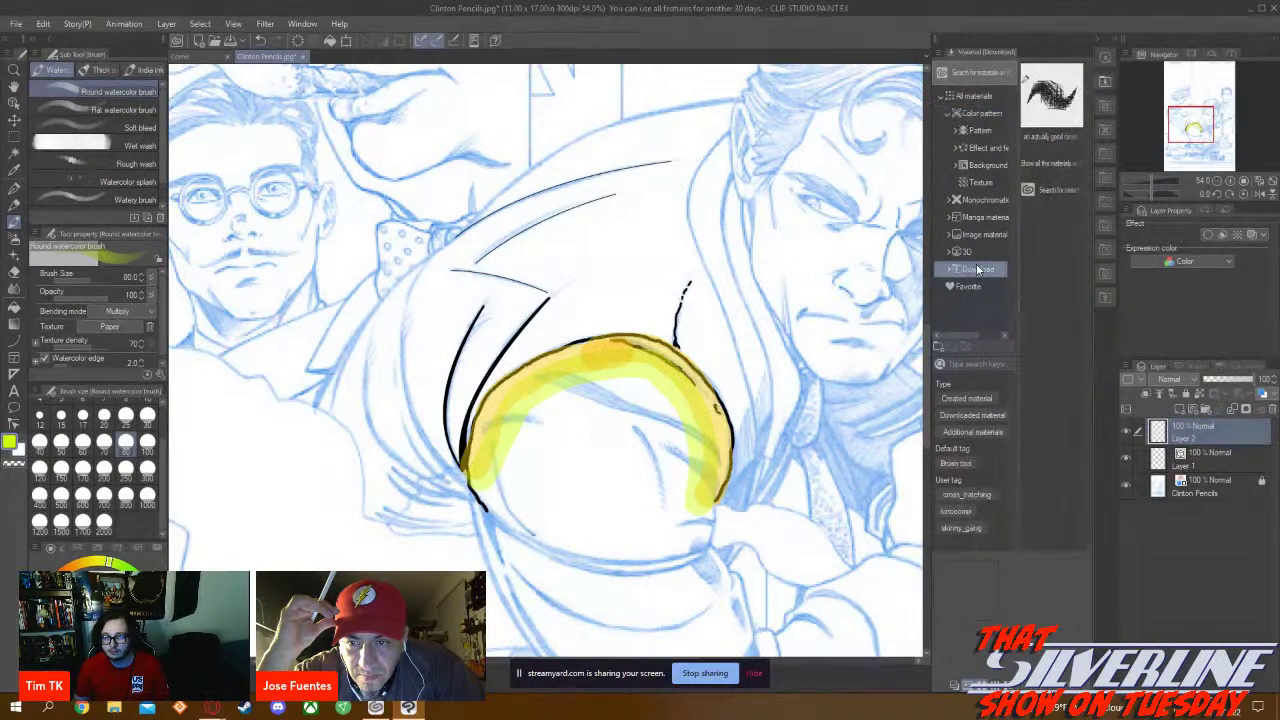
{"action": "left_click", "coordinate": [1052, 97]}
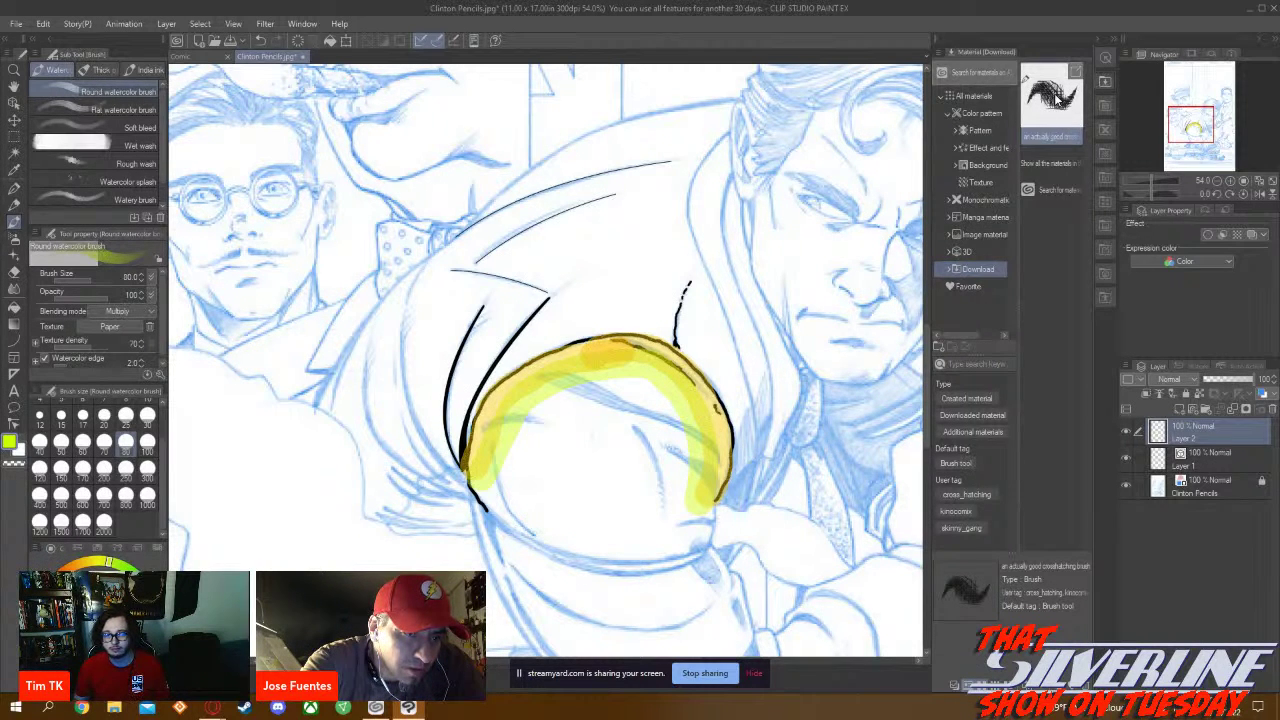
Add "an actually good crosshatching brush" to the Pen sub tools, select it and switch the drawing color to black
{"action": "left_click", "coordinate": [14, 189]}
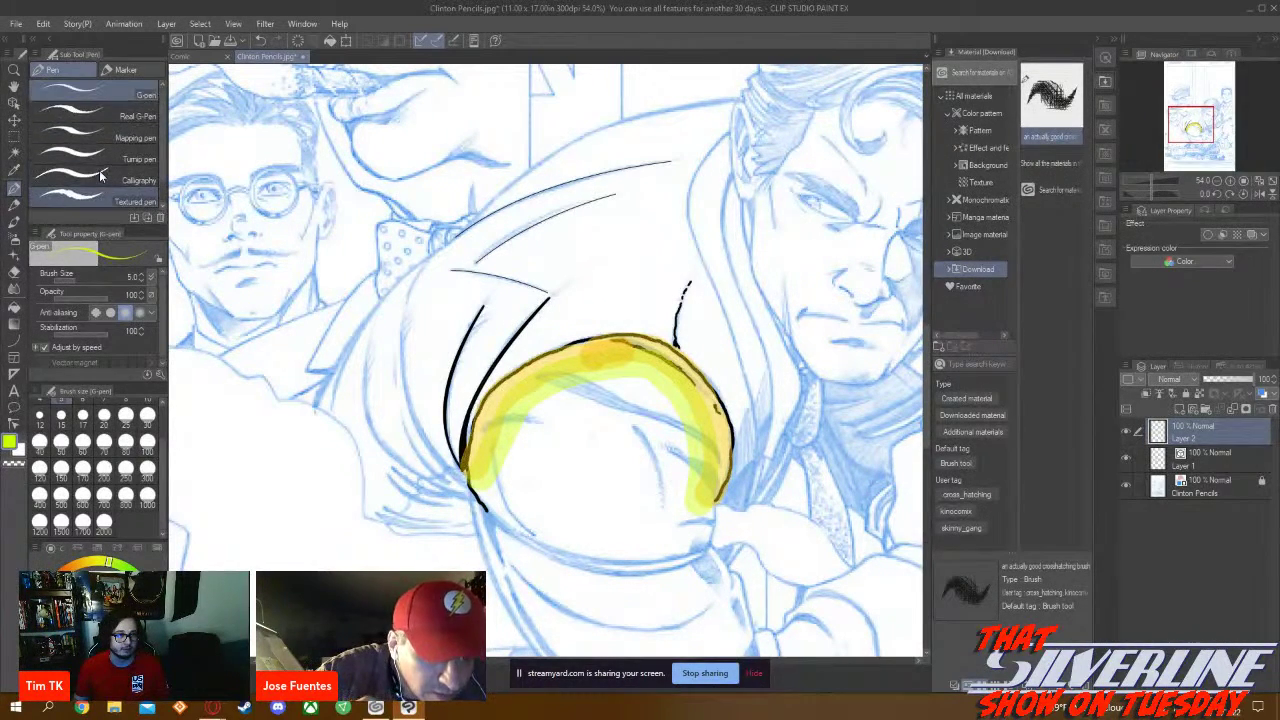
{"action": "left_click", "coordinate": [116, 69]}
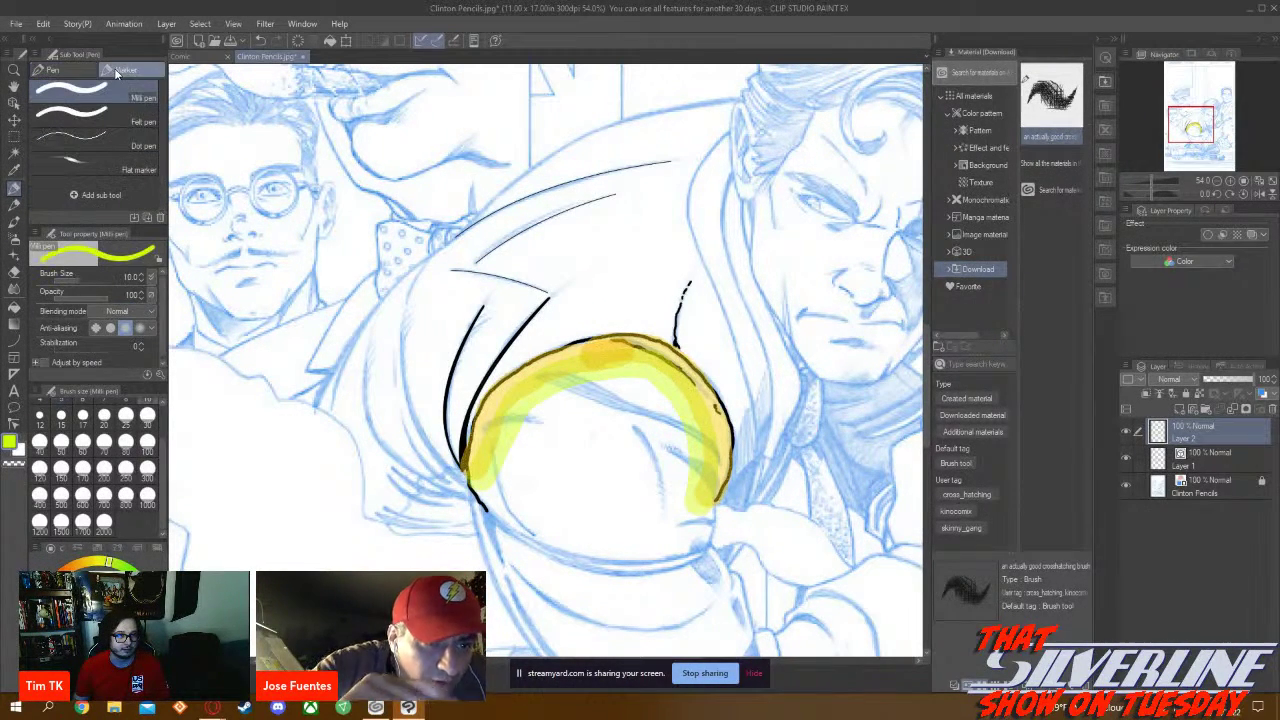
{"action": "left_click", "coordinate": [60, 77]}
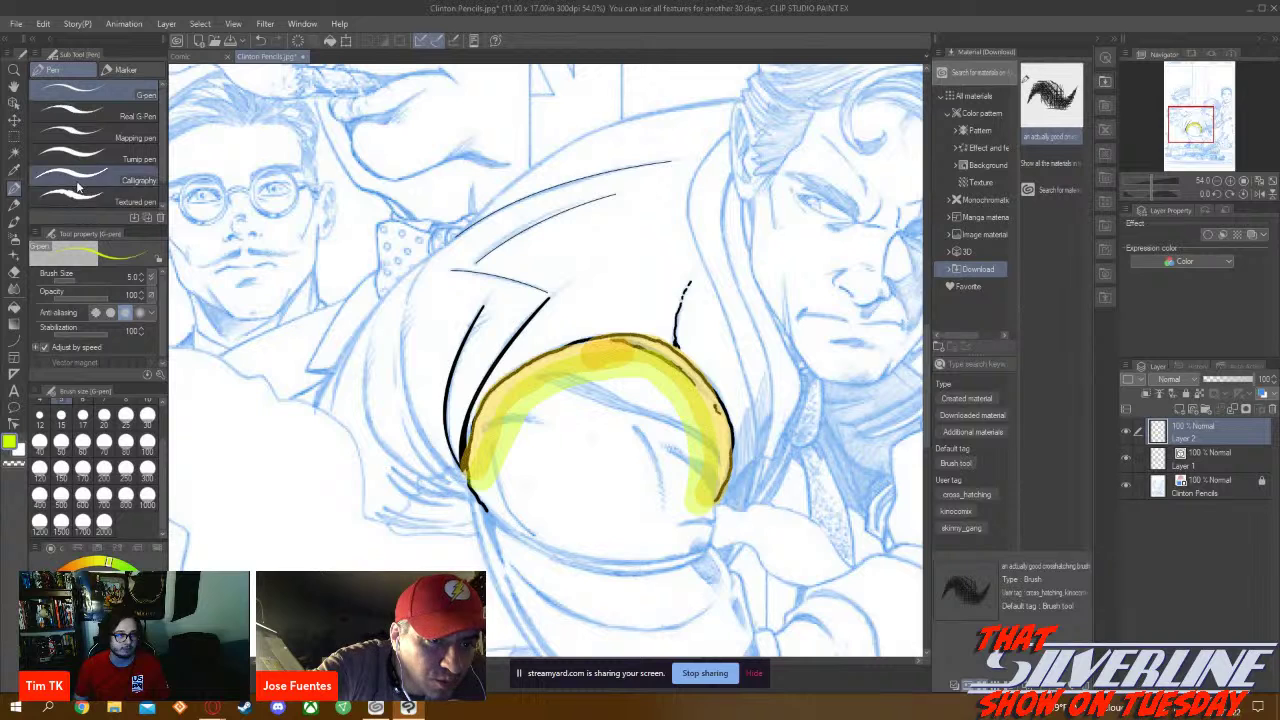
{"action": "left_click", "coordinate": [80, 203]}
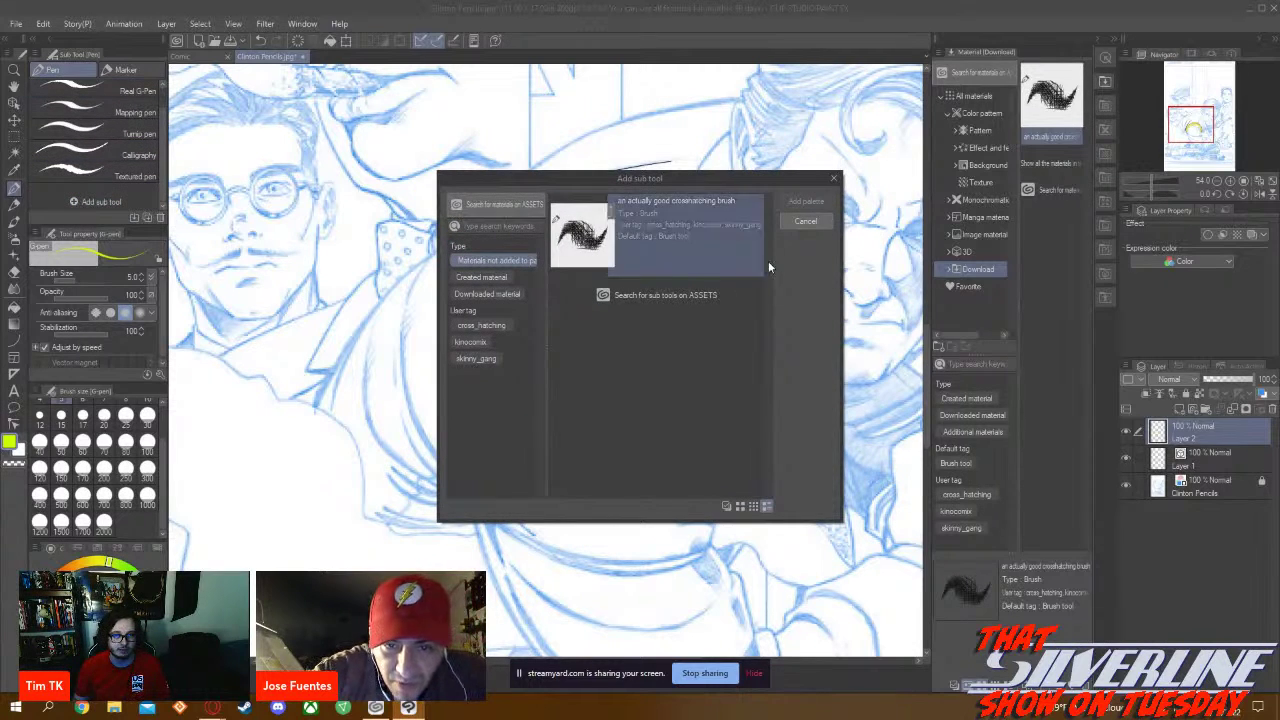
{"action": "left_click", "coordinate": [690, 214]}
{"action": "left_click", "coordinate": [806, 201]}
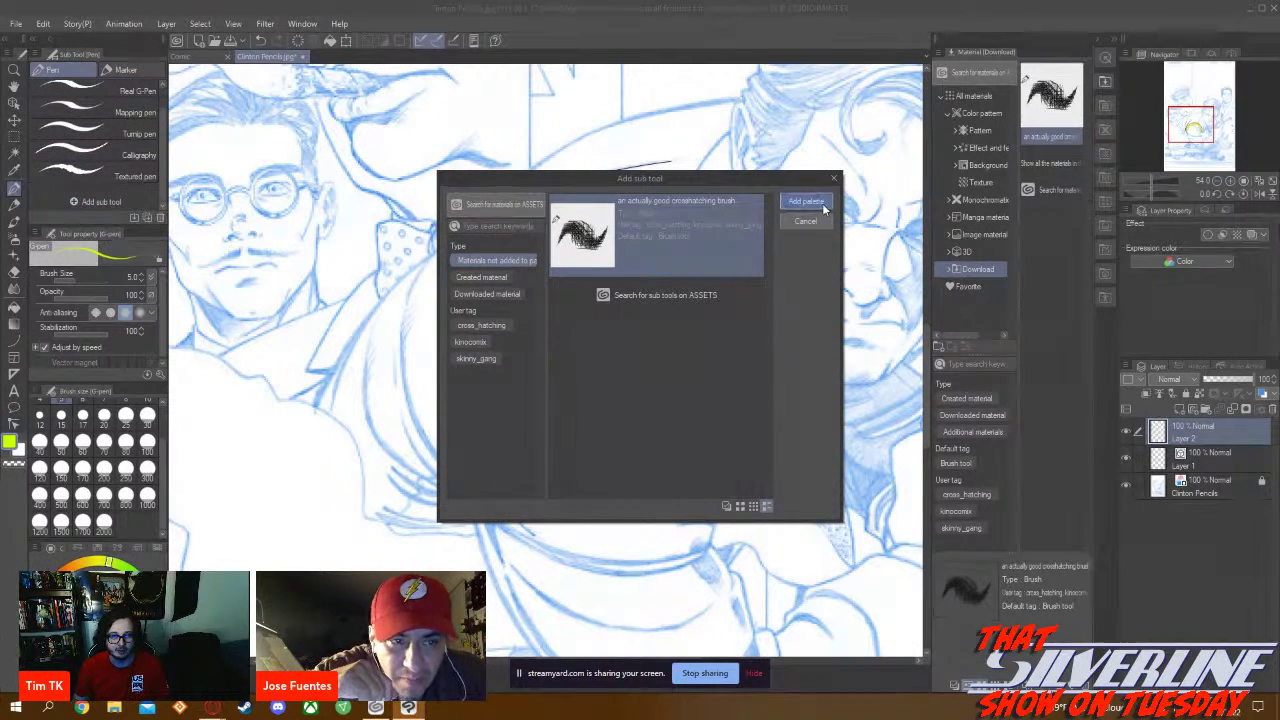
{"action": "left_click", "coordinate": [100, 184]}
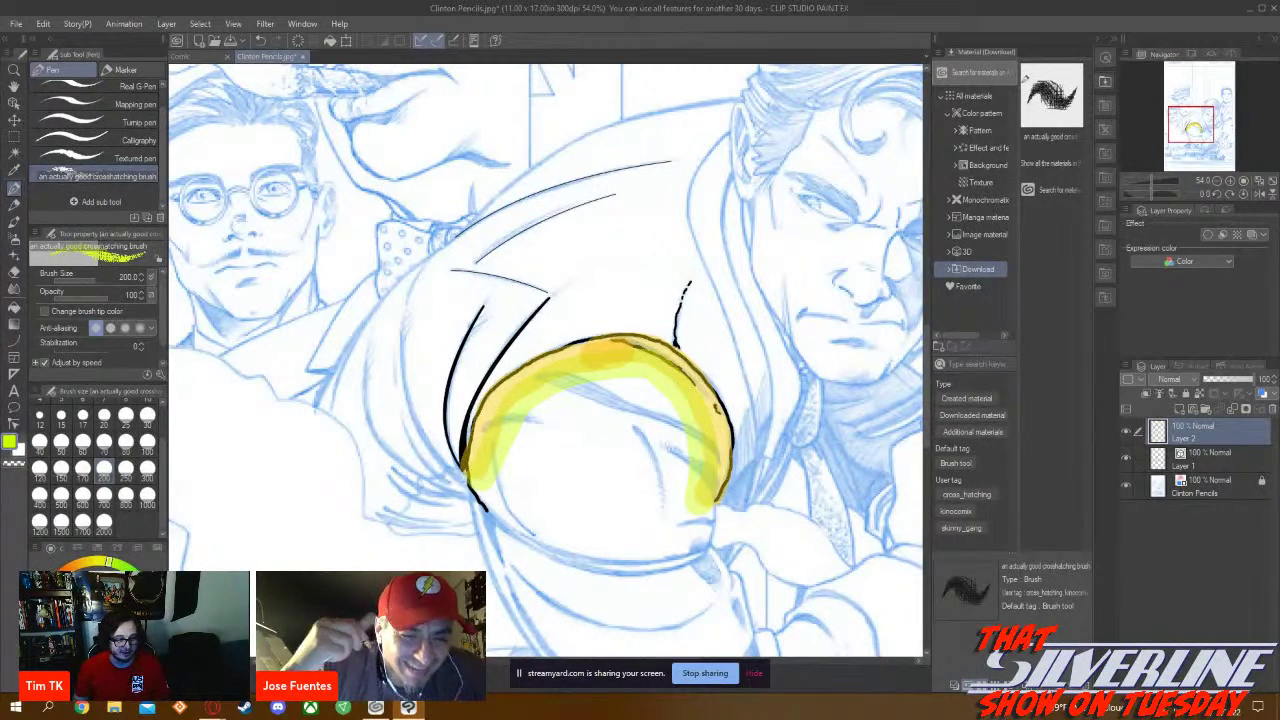
{"action": "key", "text": "x"}
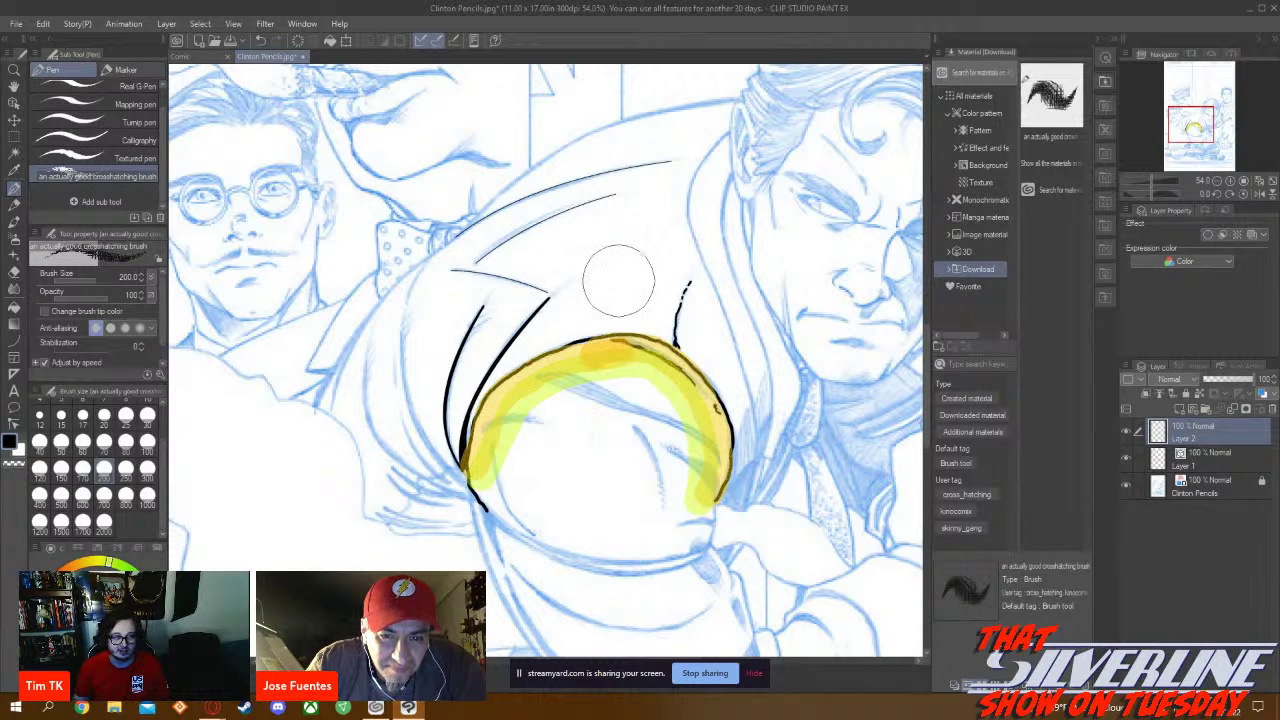
Try a winding crosshatching stroke at size 200 across the shoulder and yellow sleeve band, and undo it
{"action": "mouse_move", "coordinate": [620, 279]}
{"action": "left_mouse_down"}
{"action": "mouse_move", "coordinate": [565, 264]}
{"action": "mouse_move", "coordinate": [535, 309]}
{"action": "mouse_move", "coordinate": [590, 359]}
{"action": "mouse_move", "coordinate": [610, 419]}
{"action": "mouse_move", "coordinate": [575, 449]}
{"action": "mouse_move", "coordinate": [500, 429]}
{"action": "mouse_move", "coordinate": [430, 385]}
{"action": "left_mouse_up"}
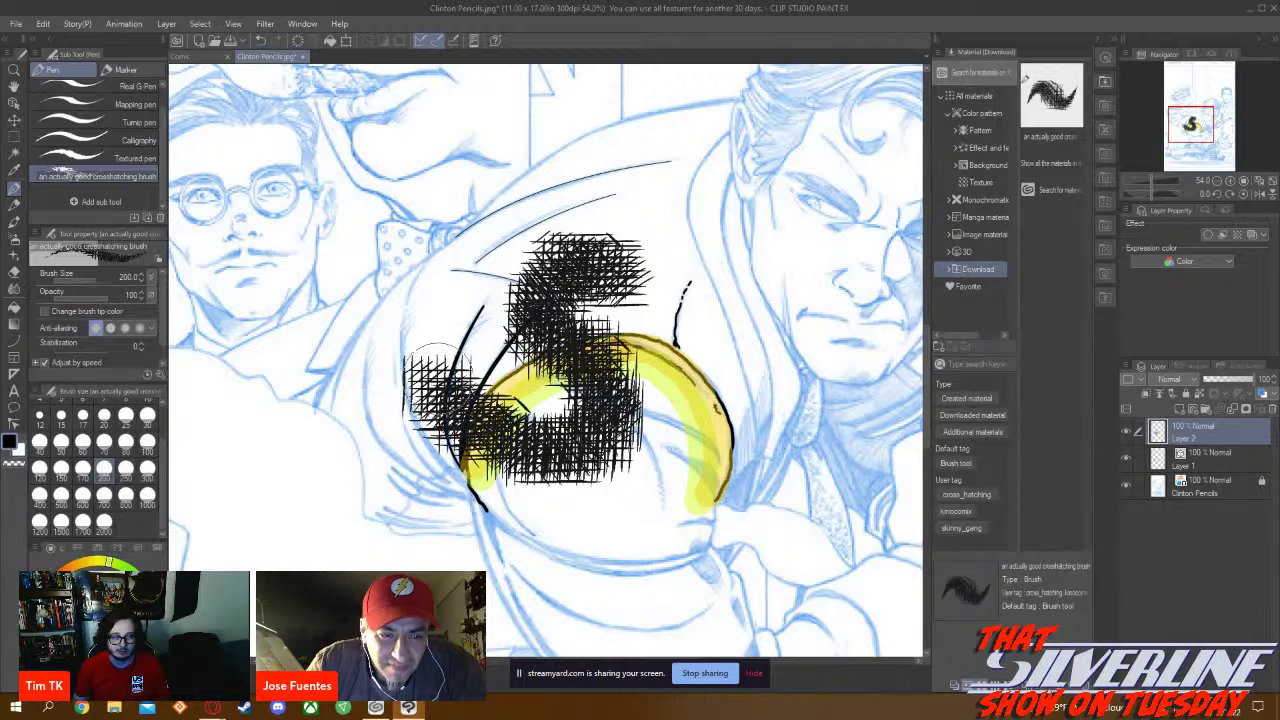
{"action": "key", "text": "ctrl+z"}
{"action": "key", "text": "ctrl+z"}
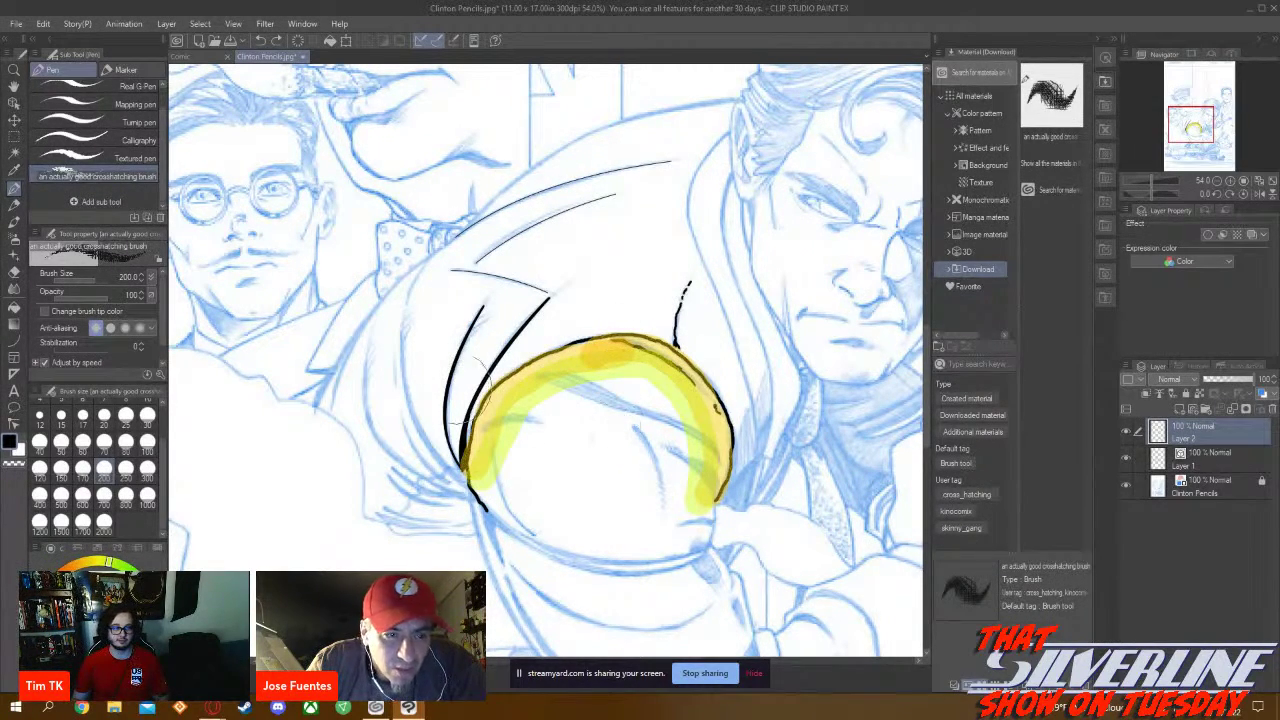
Lower the crosshatching brush's opacity to about 39 and set its size to 15, after trying size 8
{"action": "scroll", "coordinate": [100, 450], "scroll_direction": "up", "scroll_amount": 2}
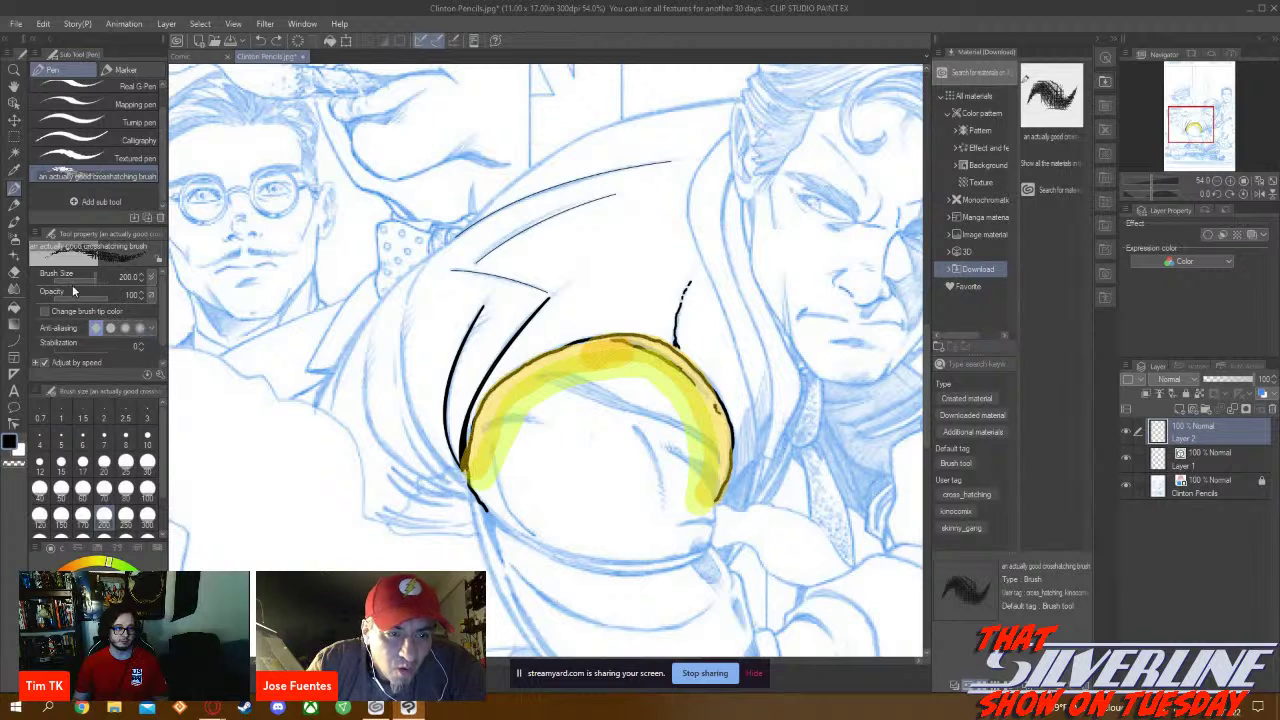
{"action": "left_click_drag", "start_coordinate": [100, 295], "coordinate": [74, 302]}
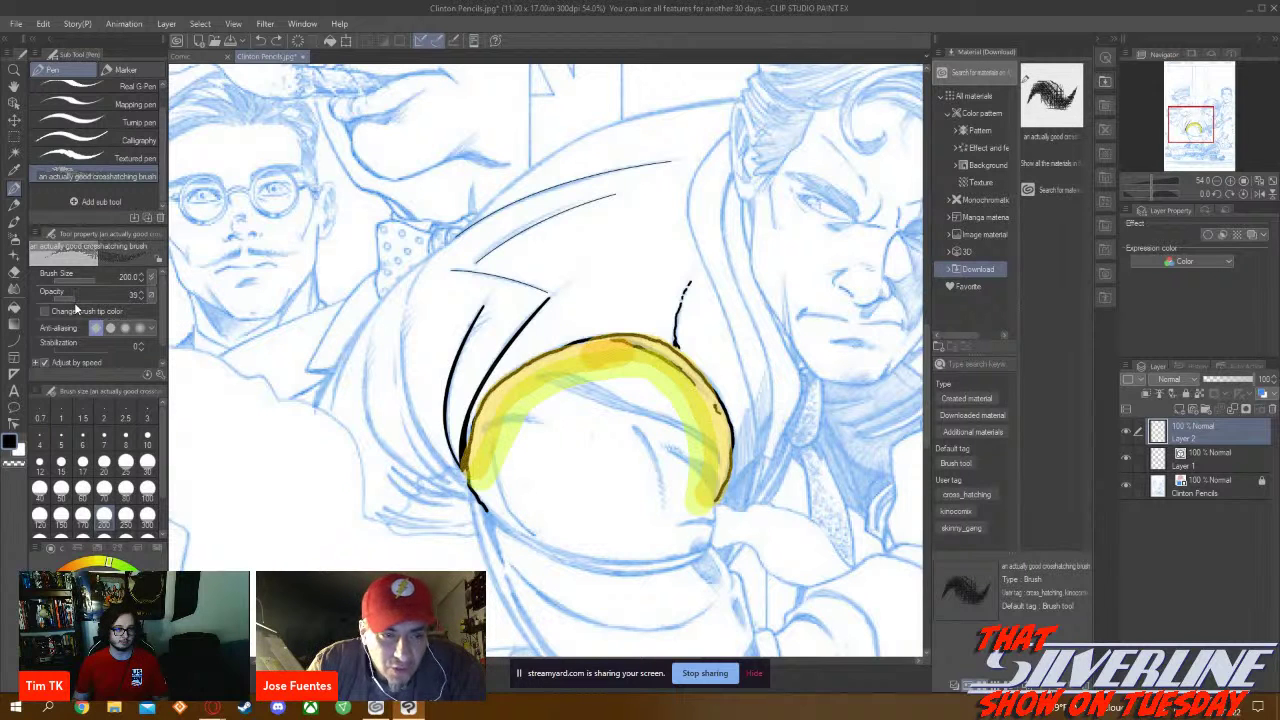
{"action": "left_click", "coordinate": [125, 438]}
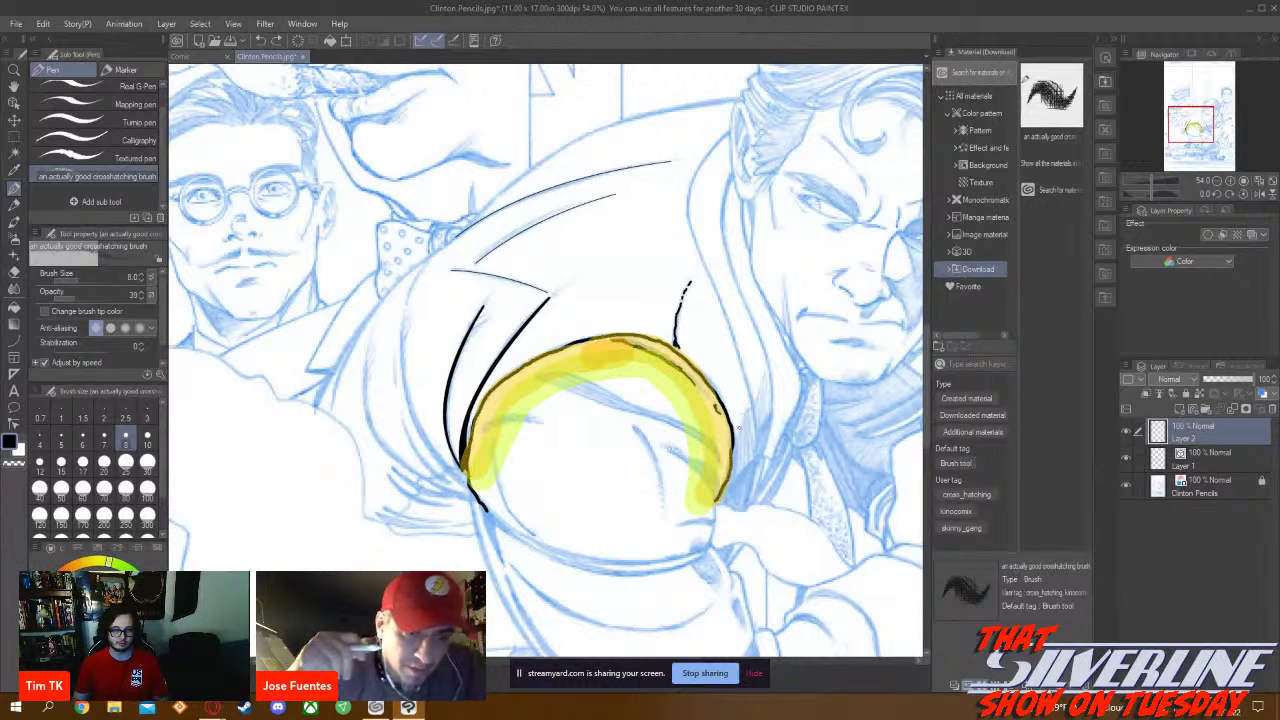
{"action": "left_click", "coordinate": [61, 462]}
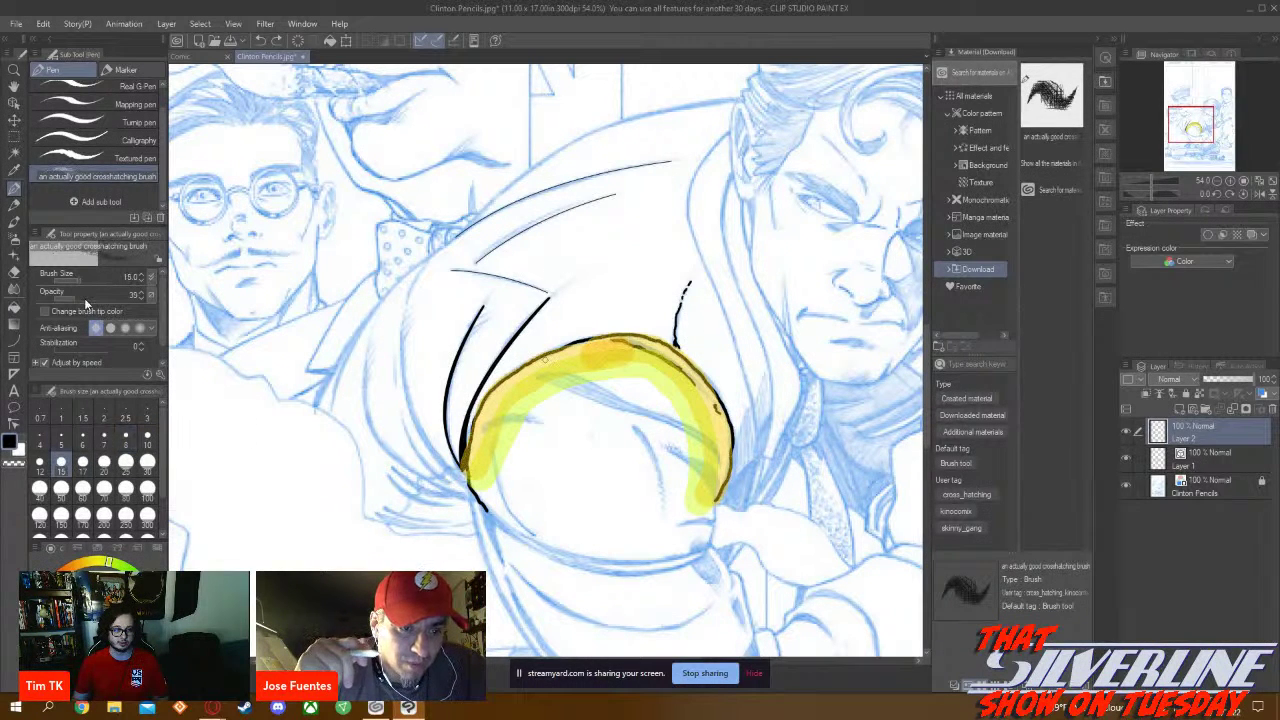
Set the crosshatching brush's opacity to 51 and review its detailed Ink, Color Jitter, Anti-aliasing and Brush shape settings
{"action": "left_click_drag", "start_coordinate": [74, 297], "coordinate": [79, 298]}
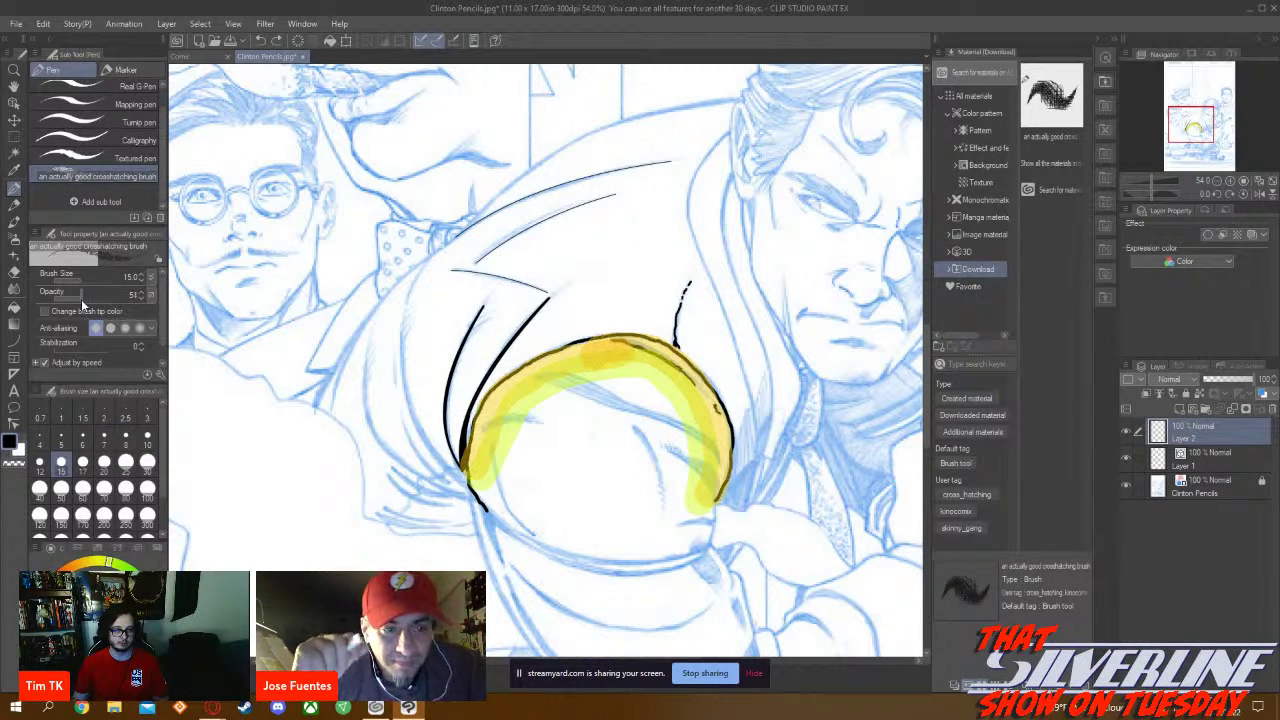
{"action": "left_click", "coordinate": [157, 375]}
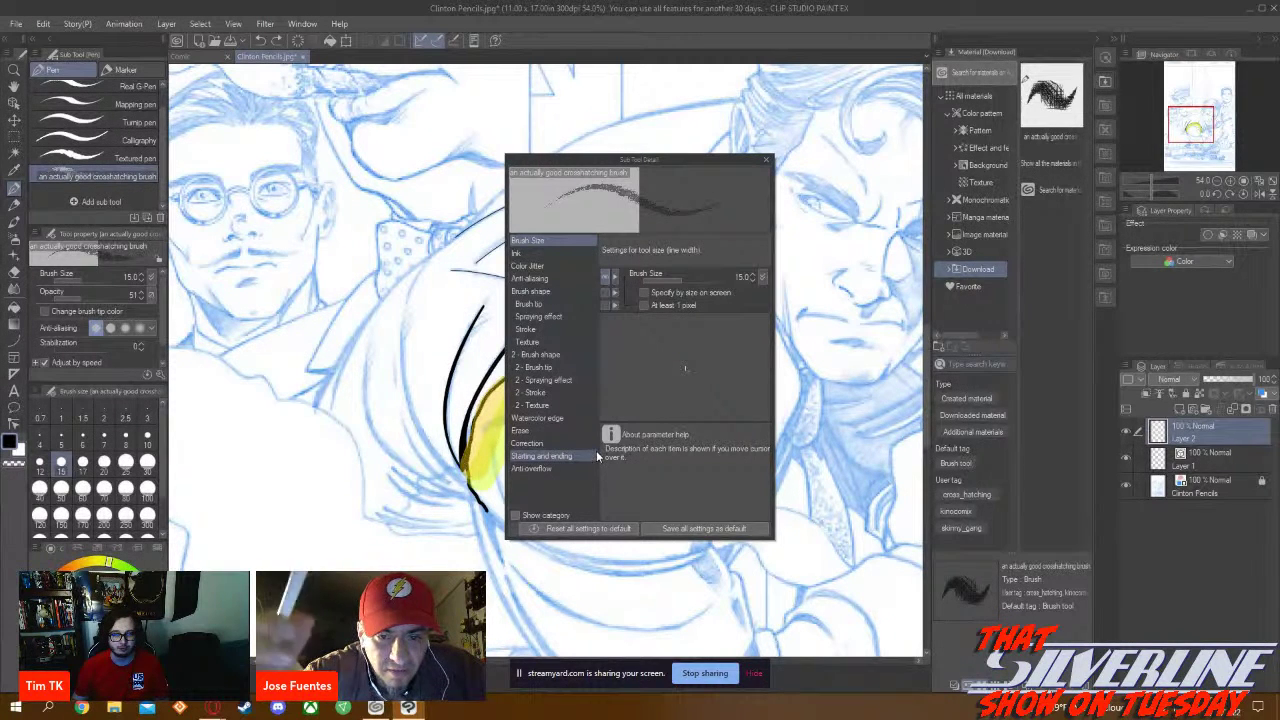
{"action": "left_click", "coordinate": [517, 254]}
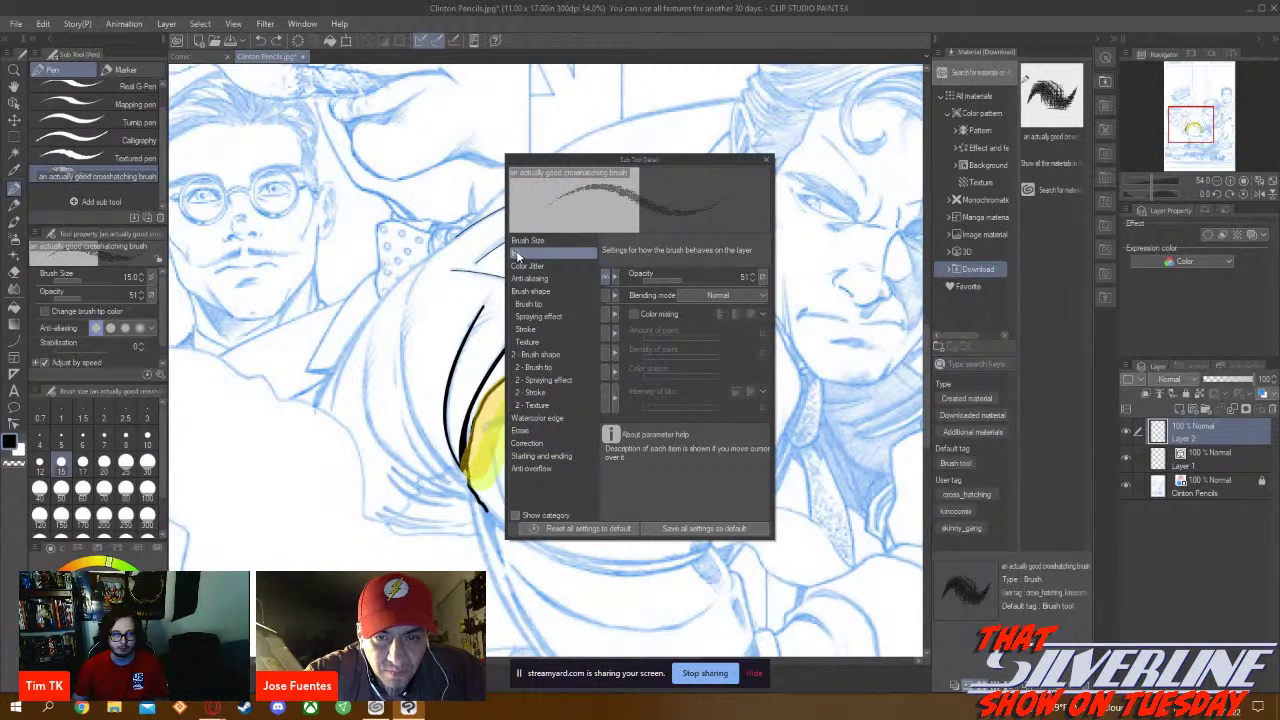
{"action": "mouse_move", "coordinate": [671, 315]}
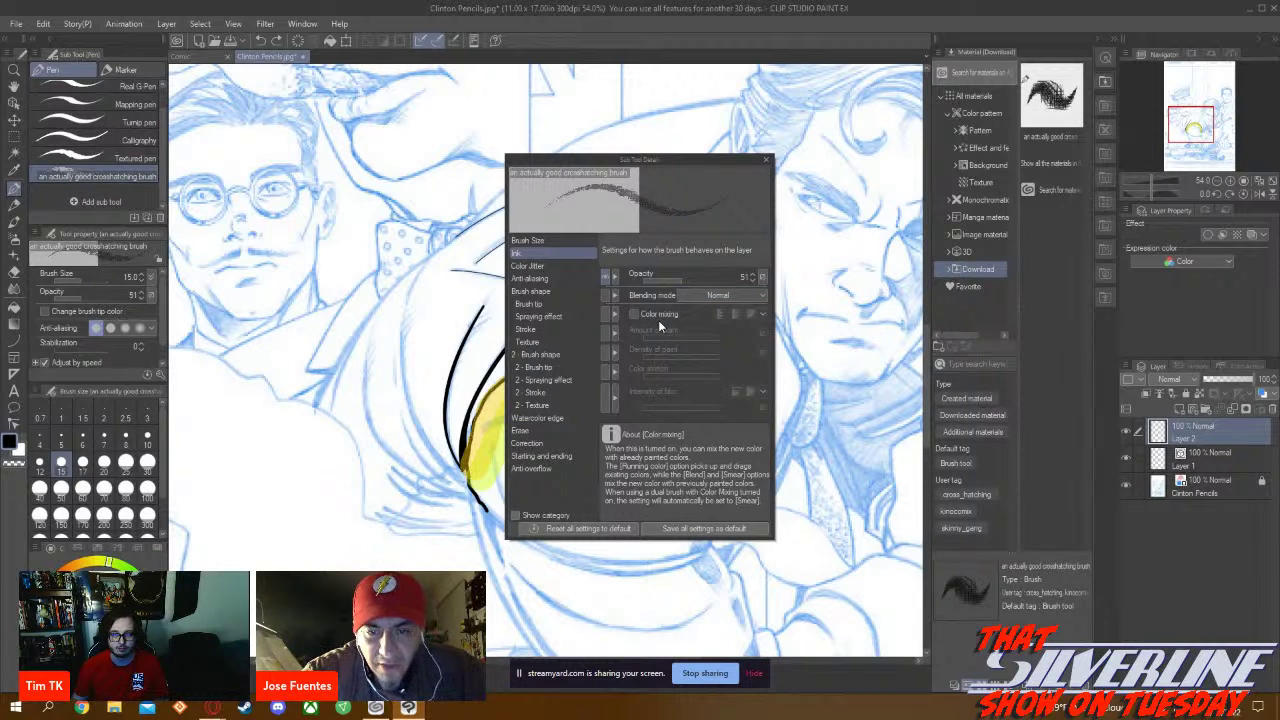
{"action": "left_click", "coordinate": [528, 266]}
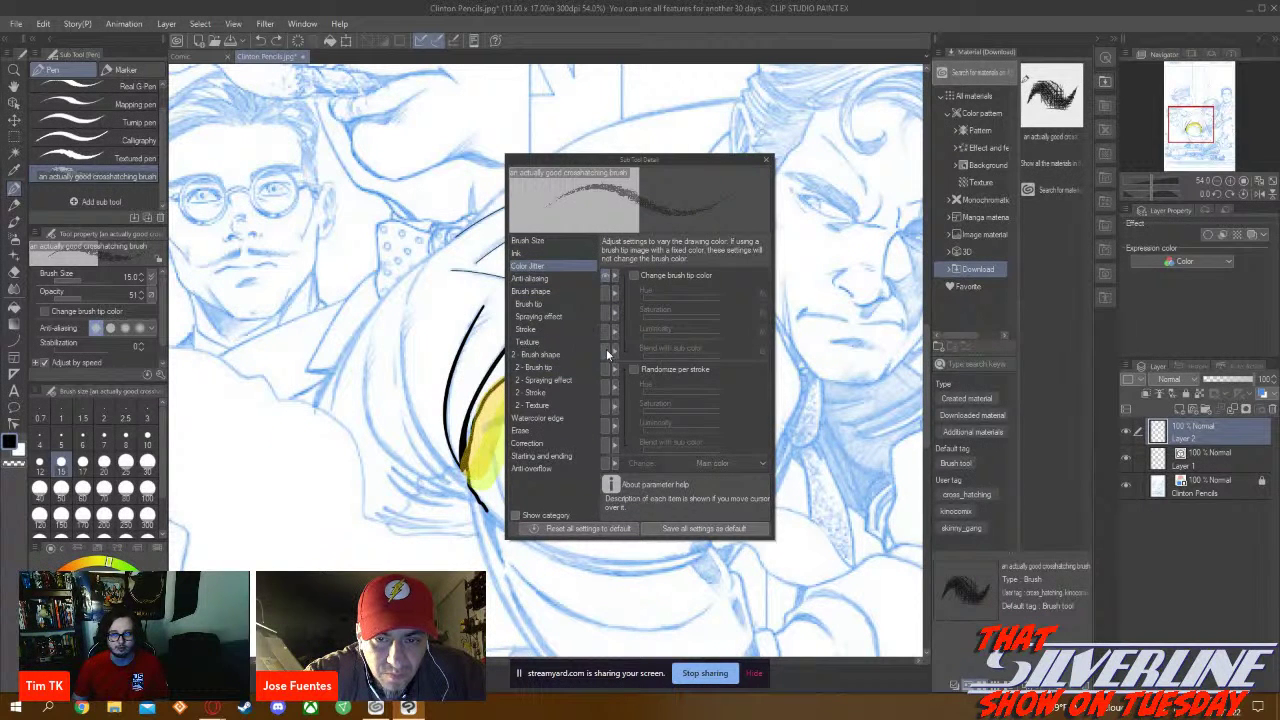
{"action": "left_click", "coordinate": [530, 278]}
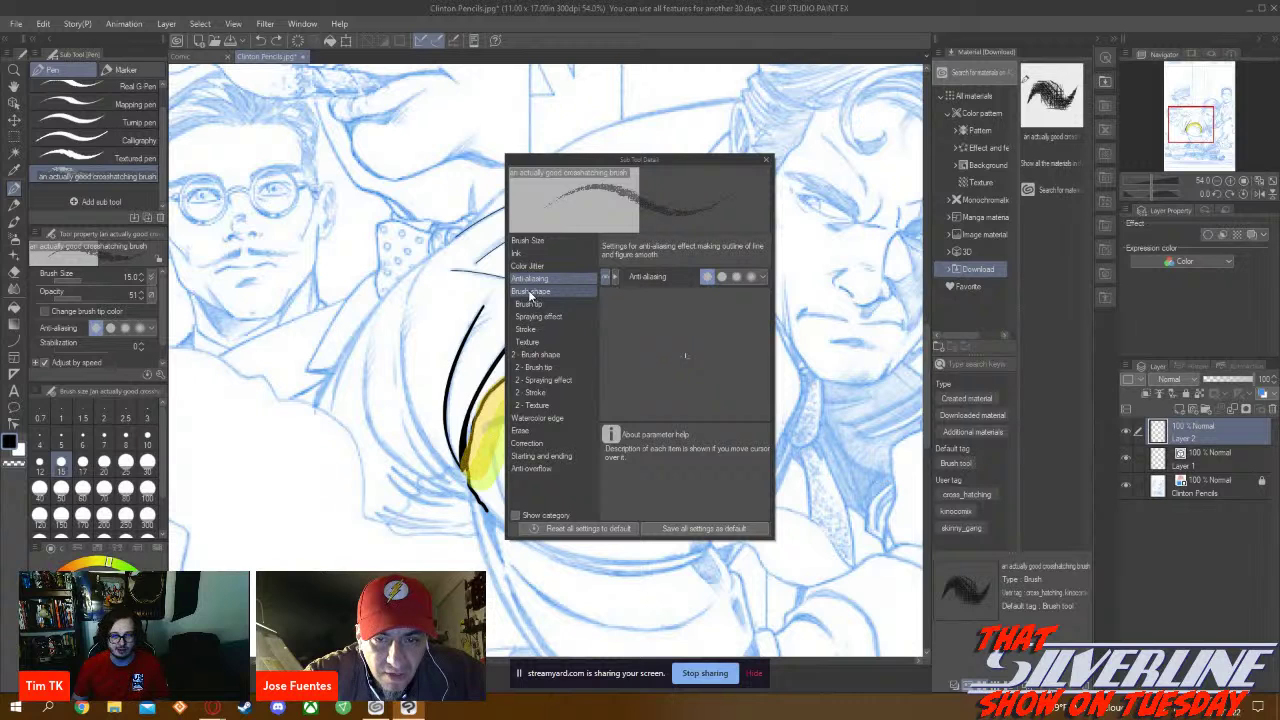
{"action": "left_click", "coordinate": [530, 292]}
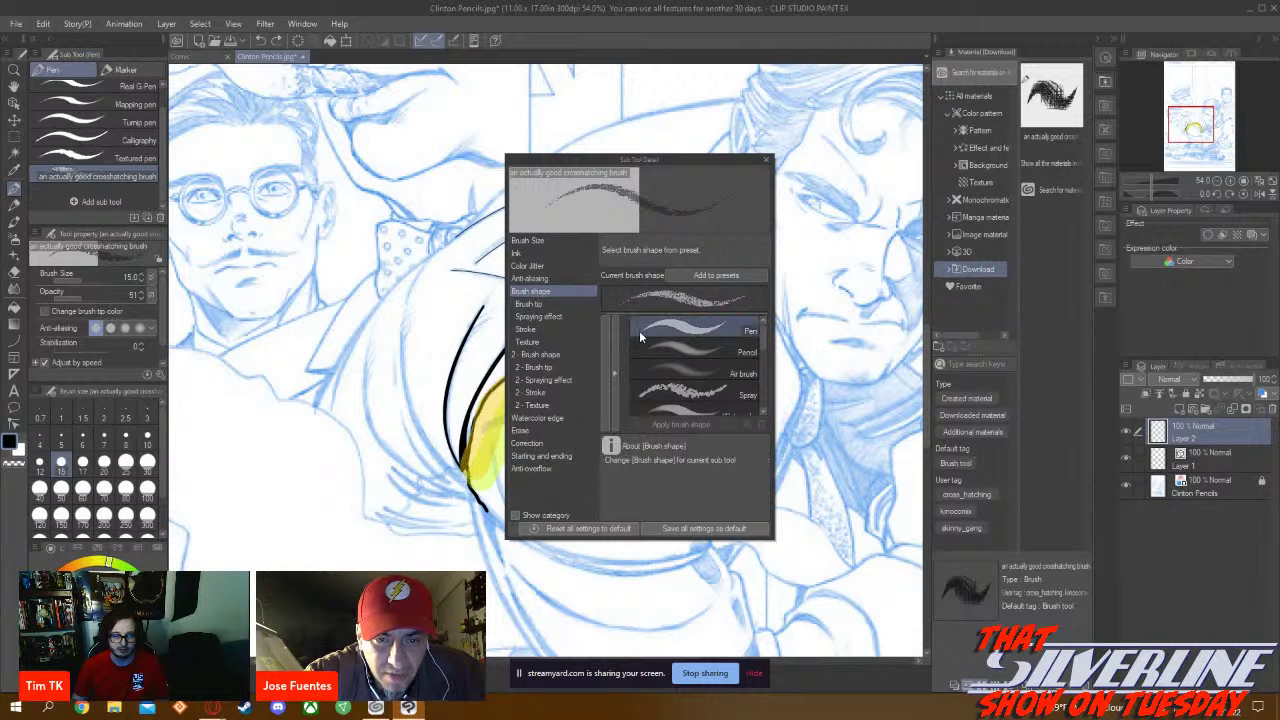
Make the brush tip's Thickness setting available in the crosshatching brush's tool properties and close its detailed settings
{"action": "left_click", "coordinate": [530, 303]}
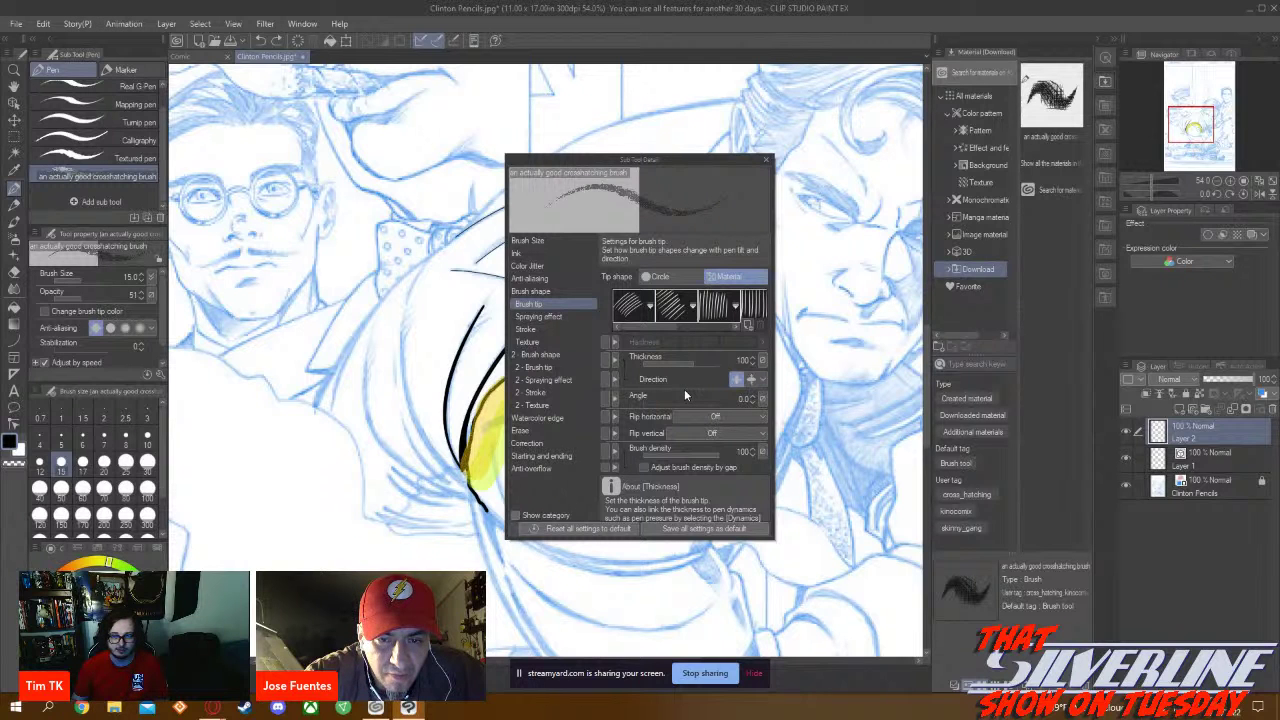
{"action": "left_click", "coordinate": [605, 362]}
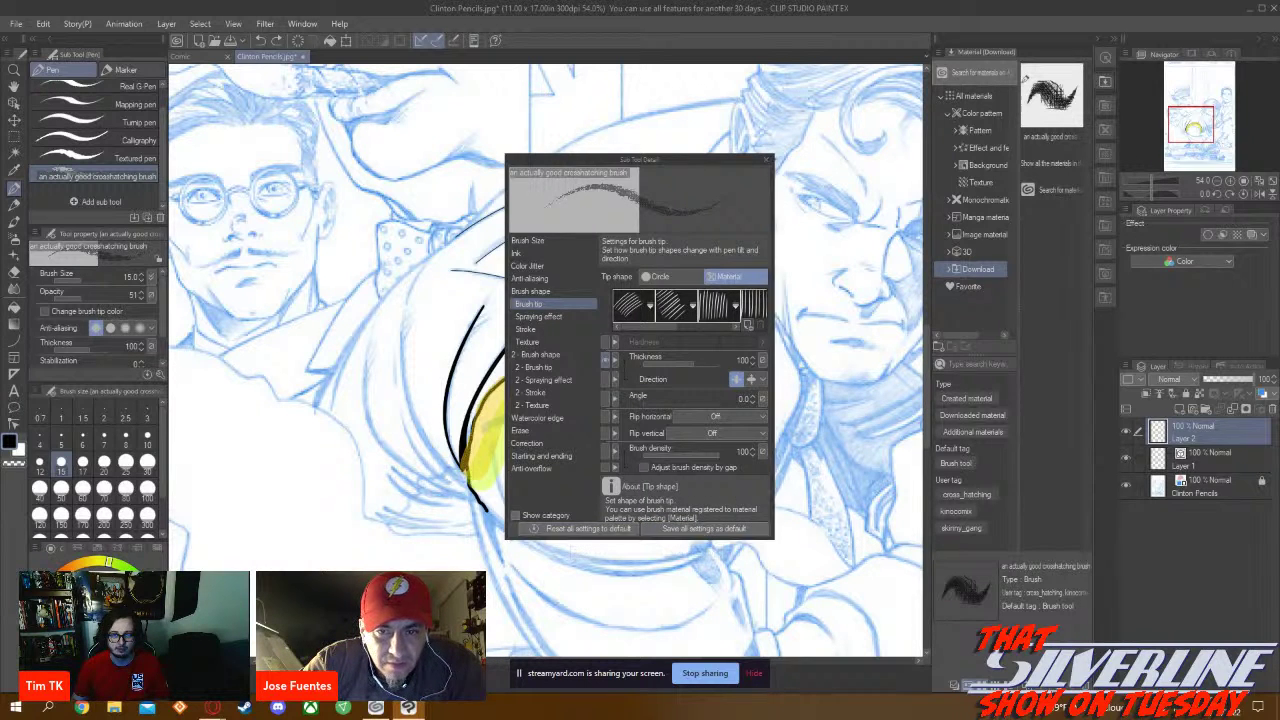
{"action": "left_click", "coordinate": [766, 160]}
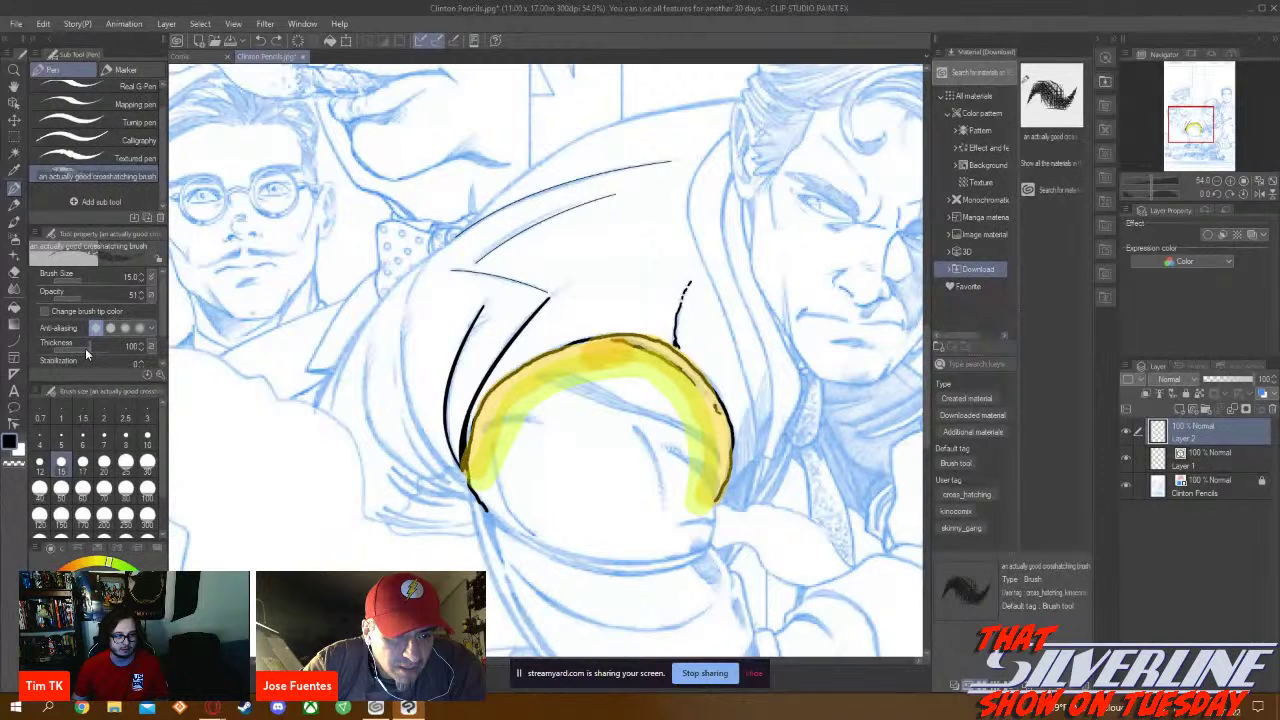
Try a small loop inside the sleeve with slightly raised Thickness and a scribble on the shoulder at Thickness 1000, and clear both
{"action": "mouse_move", "coordinate": [85, 348]}
{"action": "left_mouse_down"}
{"action": "mouse_move", "coordinate": [109, 342]}
{"action": "mouse_move", "coordinate": [92, 344]}
{"action": "left_mouse_up"}
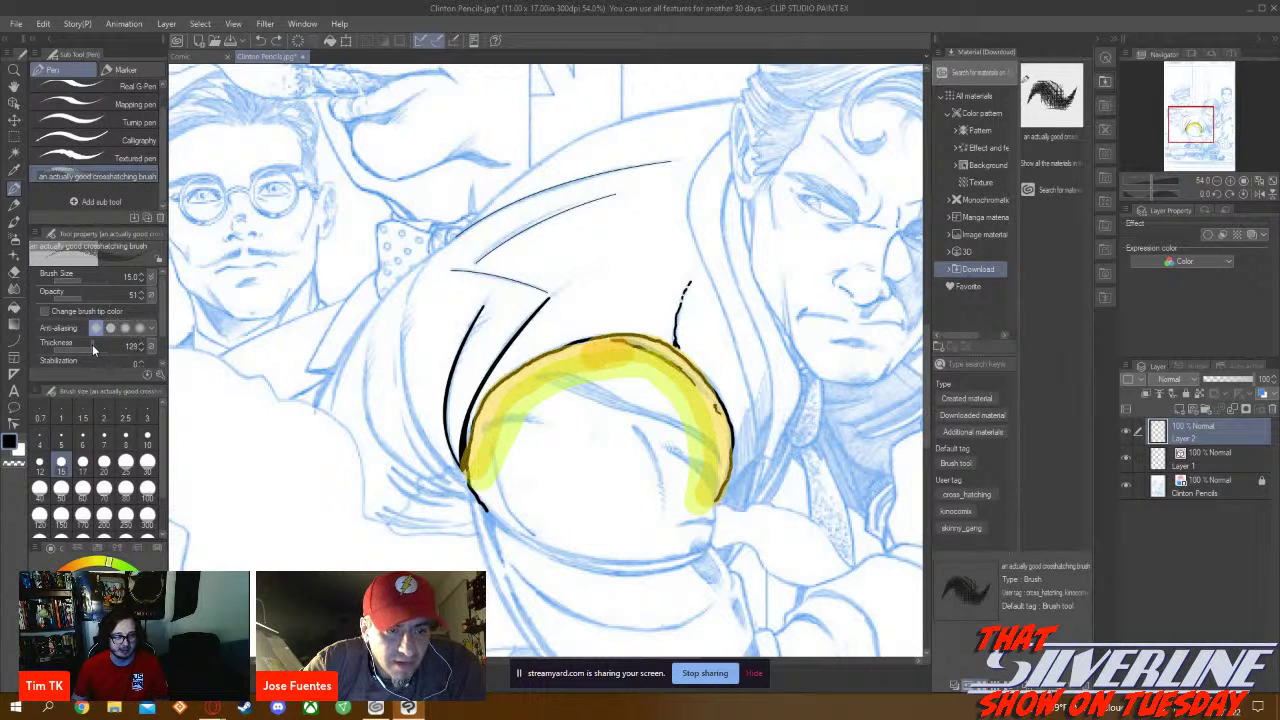
{"action": "mouse_move", "coordinate": [586, 438]}
{"action": "left_mouse_down"}
{"action": "mouse_move", "coordinate": [561, 456]}
{"action": "mouse_move", "coordinate": [606, 455]}
{"action": "left_mouse_up"}
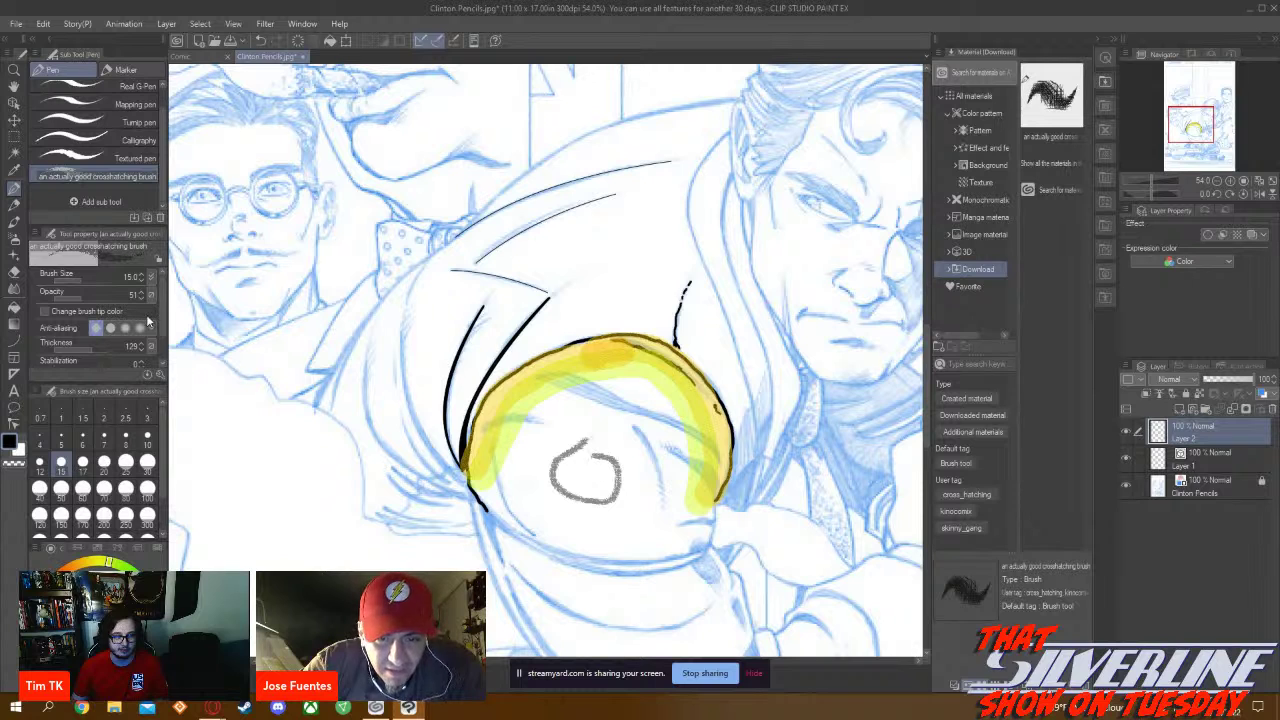
{"action": "left_click_drag", "start_coordinate": [89, 346], "coordinate": [142, 346]}
{"action": "mouse_move", "coordinate": [540, 283]}
{"action": "left_mouse_down"}
{"action": "mouse_move", "coordinate": [660, 330]}
{"action": "mouse_move", "coordinate": [700, 290]}
{"action": "mouse_move", "coordinate": [600, 220]}
{"action": "left_mouse_up"}
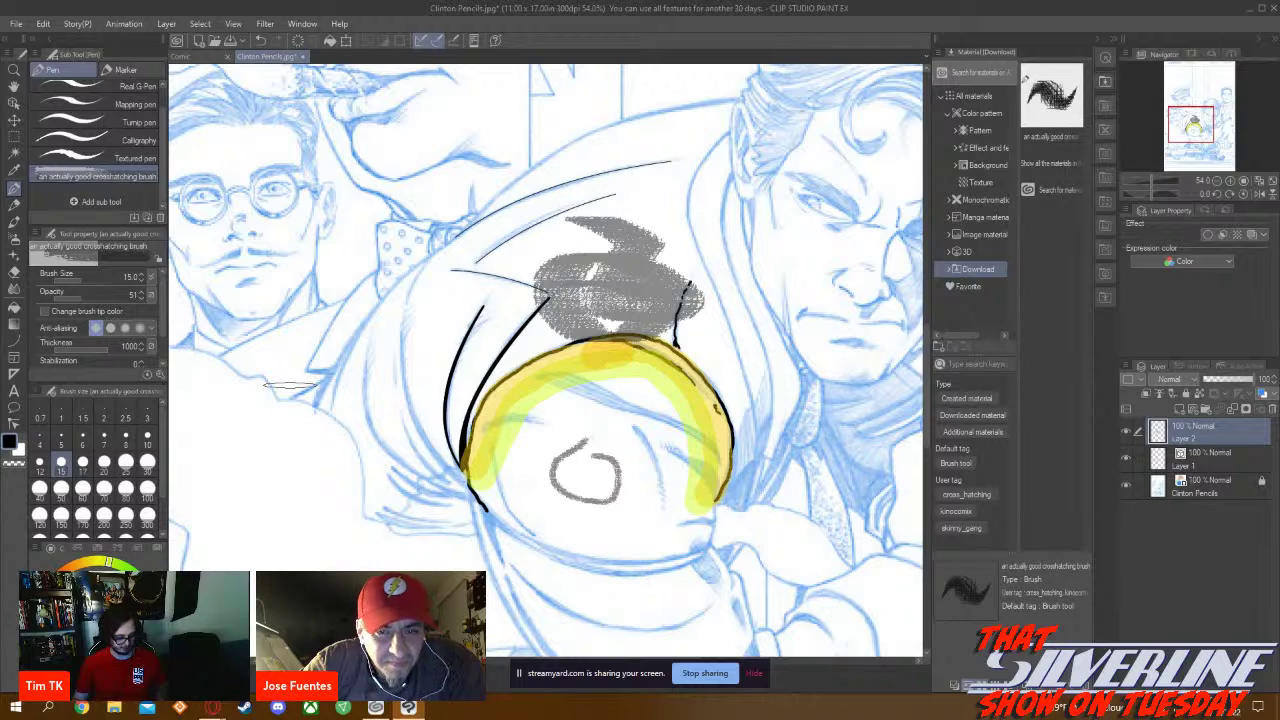
{"action": "key", "text": "Delete"}
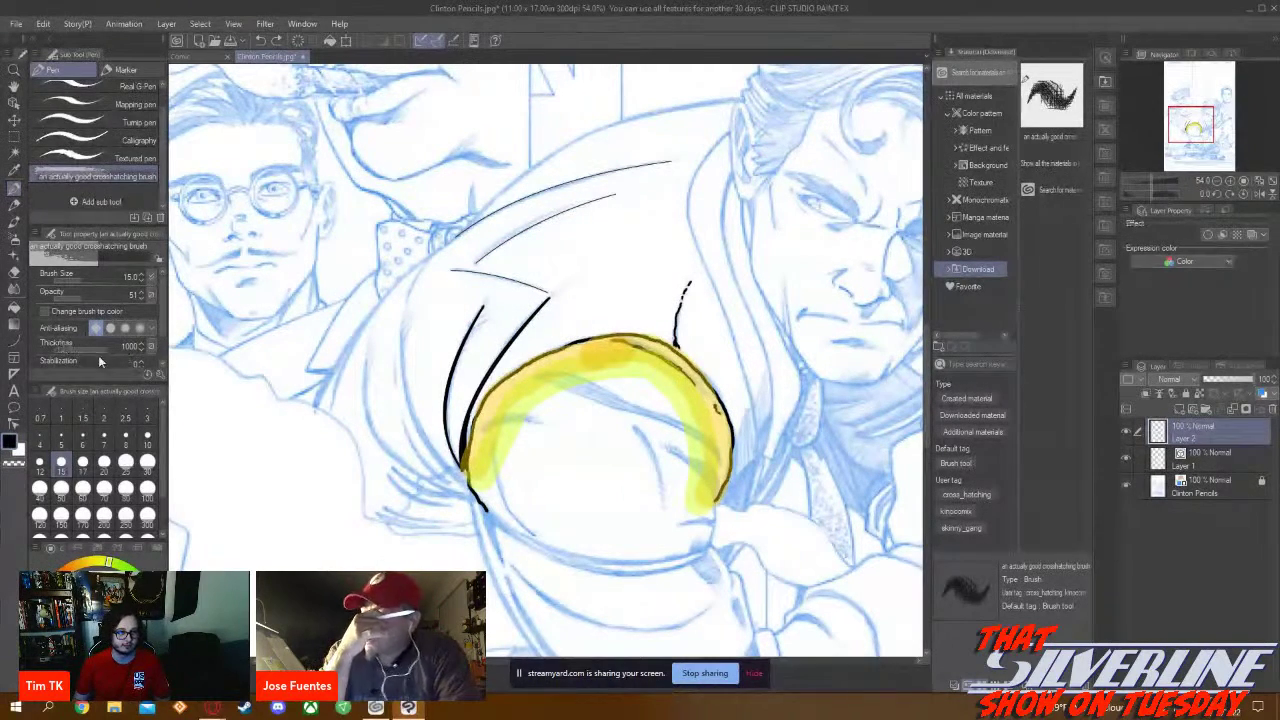
Set the crosshatching brush's Thickness to 50 and its opacity to 60
{"action": "left_click_drag", "start_coordinate": [105, 346], "coordinate": [84, 349]}
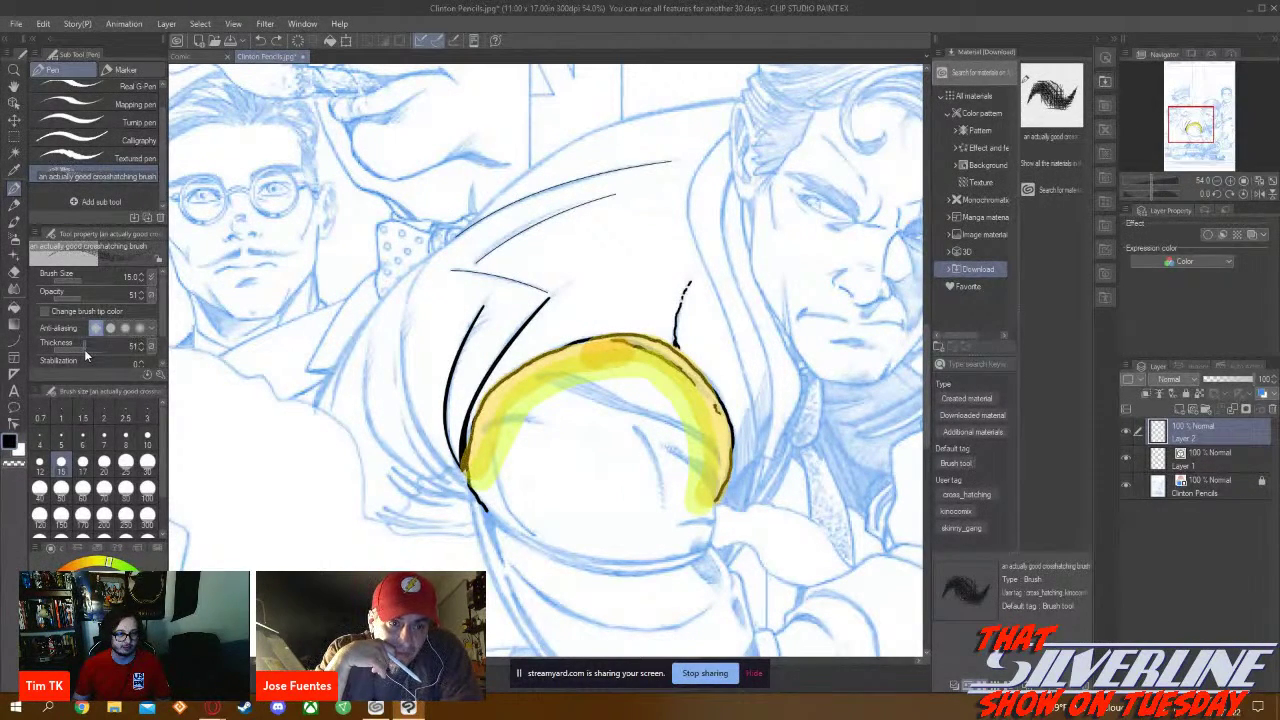
{"action": "left_click", "coordinate": [148, 348]}
{"action": "left_click", "coordinate": [146, 296]}
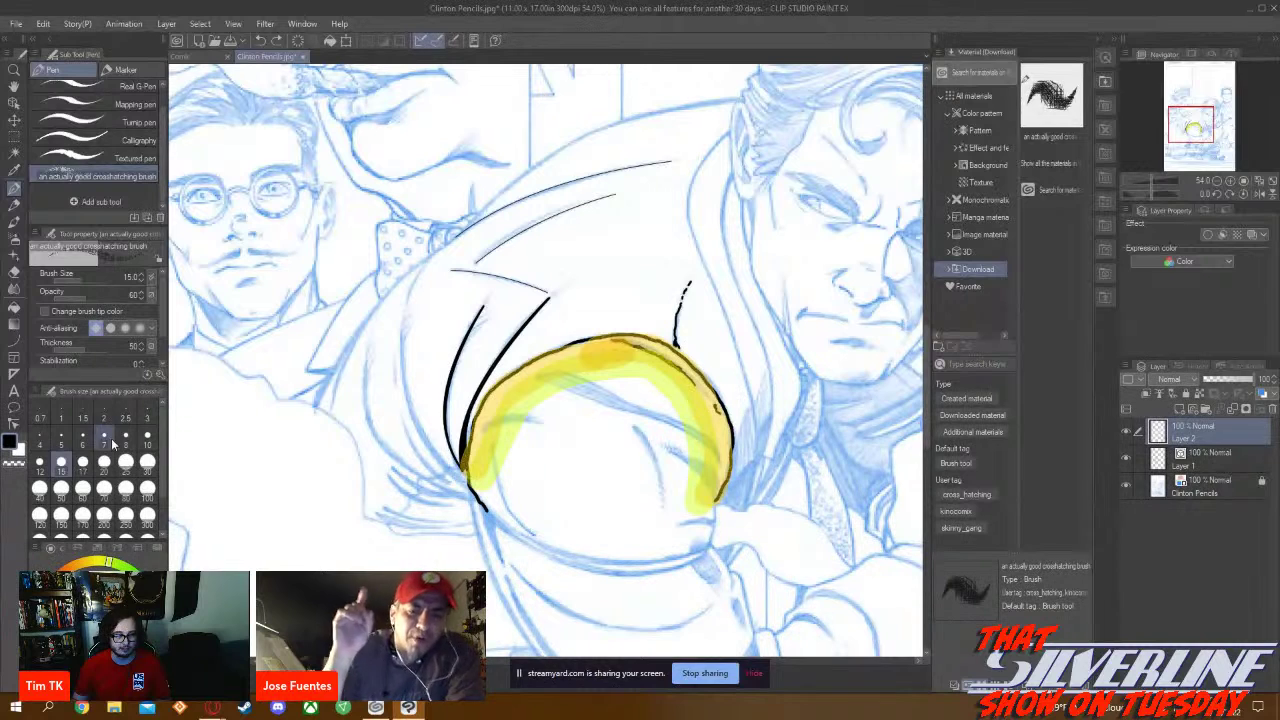
Try a short crosshatching stroke at size 17 on the jacket beside the yellow sleeve band, and undo it
{"action": "left_click", "coordinate": [82, 463]}
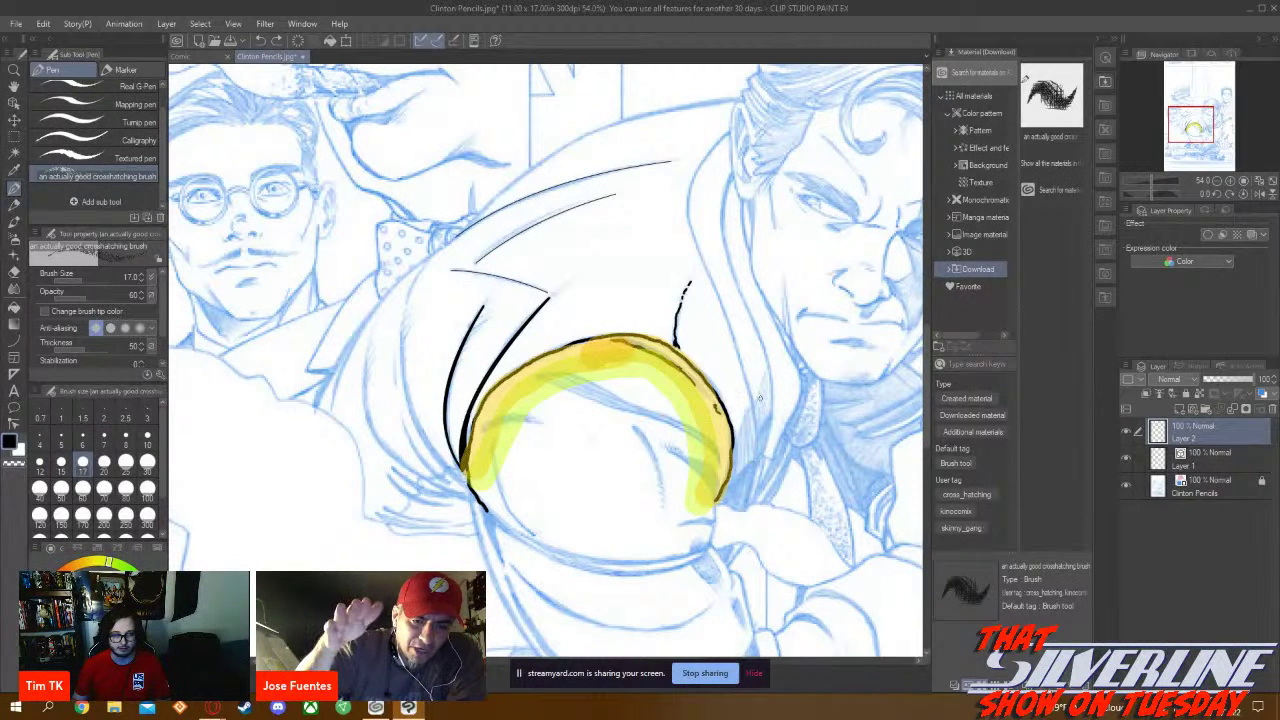
{"action": "mouse_move", "coordinate": [759, 398]}
{"action": "left_mouse_down"}
{"action": "mouse_move", "coordinate": [757, 410]}
{"action": "mouse_move", "coordinate": [764, 382]}
{"action": "left_mouse_up"}
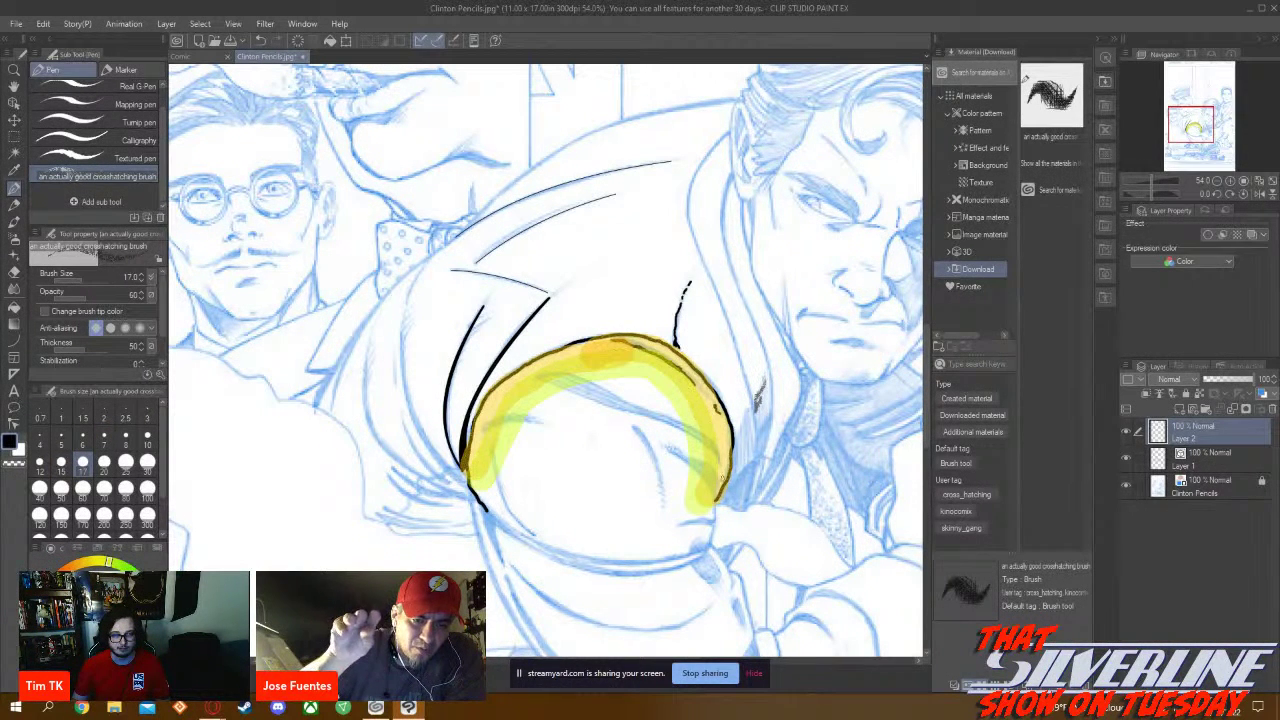
{"action": "key", "text": "ctrl+z"}
{"action": "key", "text": "ctrl+z"}
{"action": "key", "text": "ctrl+z"}
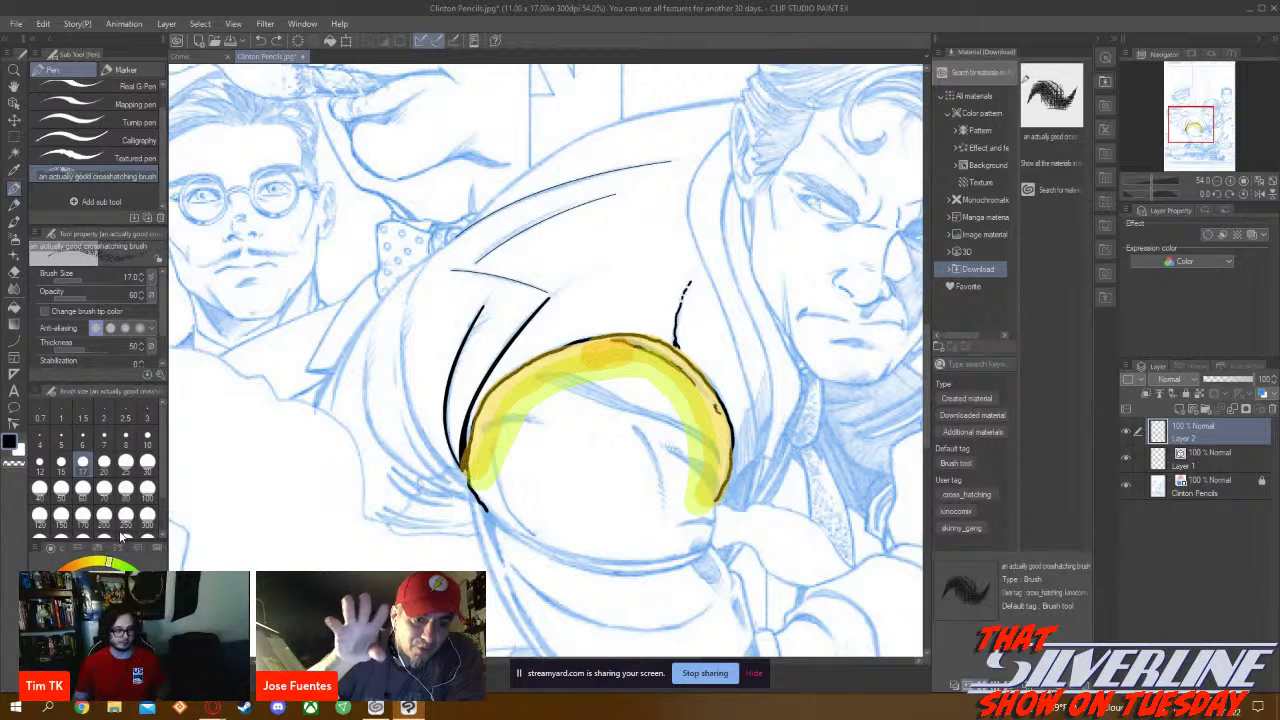
Try a crosshatching stroke at size 170 down the jacket shadow beside the sleeve band, and undo it
{"action": "left_click", "coordinate": [82, 513]}
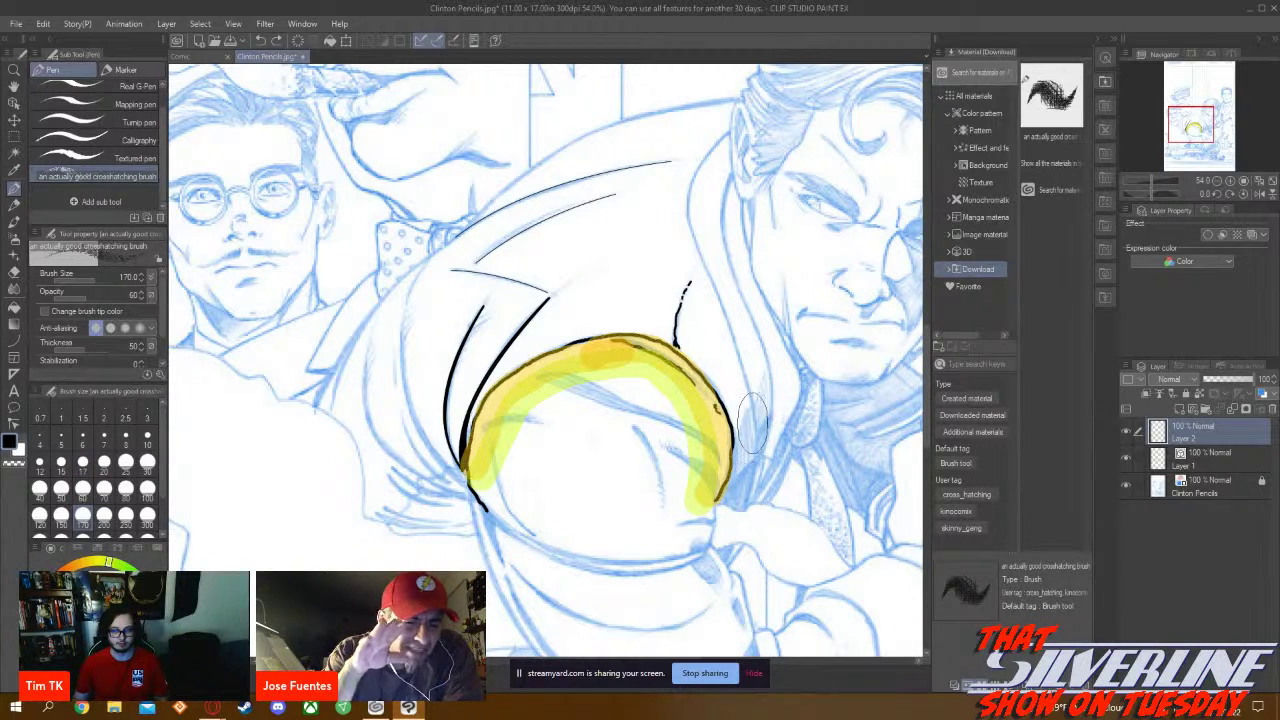
{"action": "mouse_move", "coordinate": [765, 400]}
{"action": "left_mouse_down"}
{"action": "mouse_move", "coordinate": [738, 456]}
{"action": "mouse_move", "coordinate": [760, 461]}
{"action": "mouse_move", "coordinate": [745, 499]}
{"action": "mouse_move", "coordinate": [736, 470]}
{"action": "left_mouse_up"}
{"action": "key", "text": "ctrl+z"}
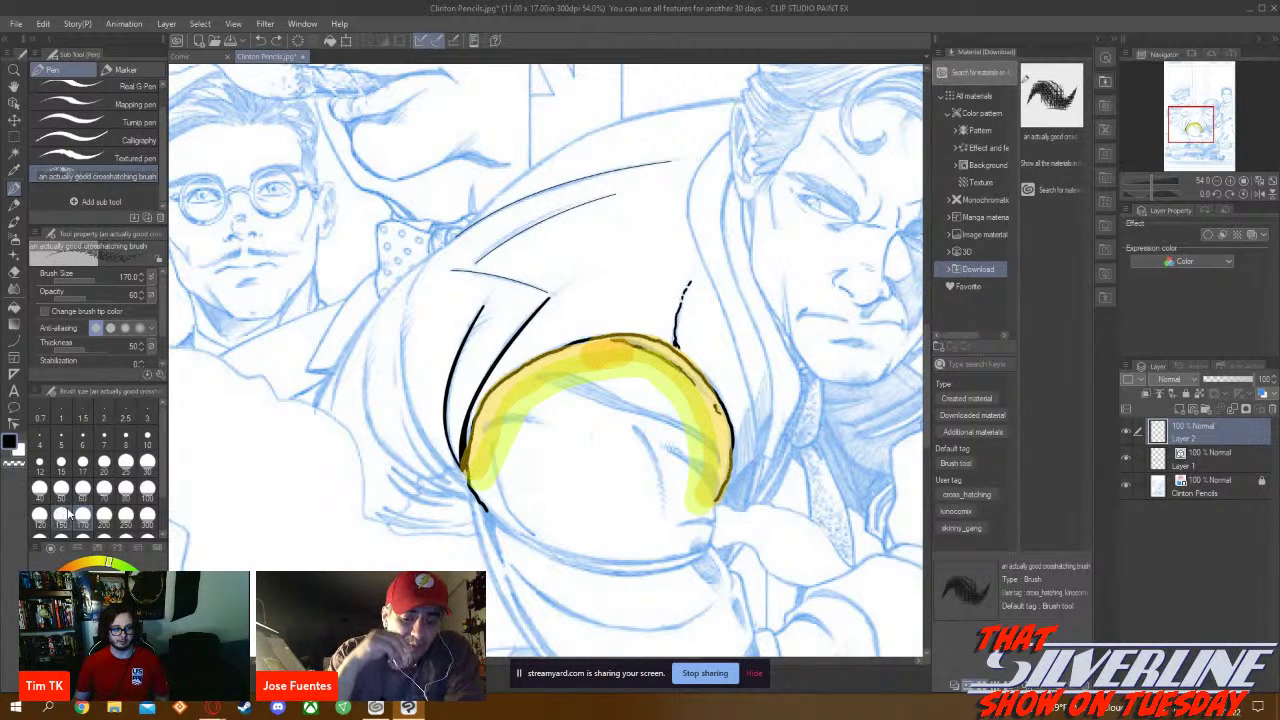
Set the brush to size 100 and opacity 76, testing a stroke on the jacket shadow and undoing it
{"action": "left_click", "coordinate": [147, 488]}
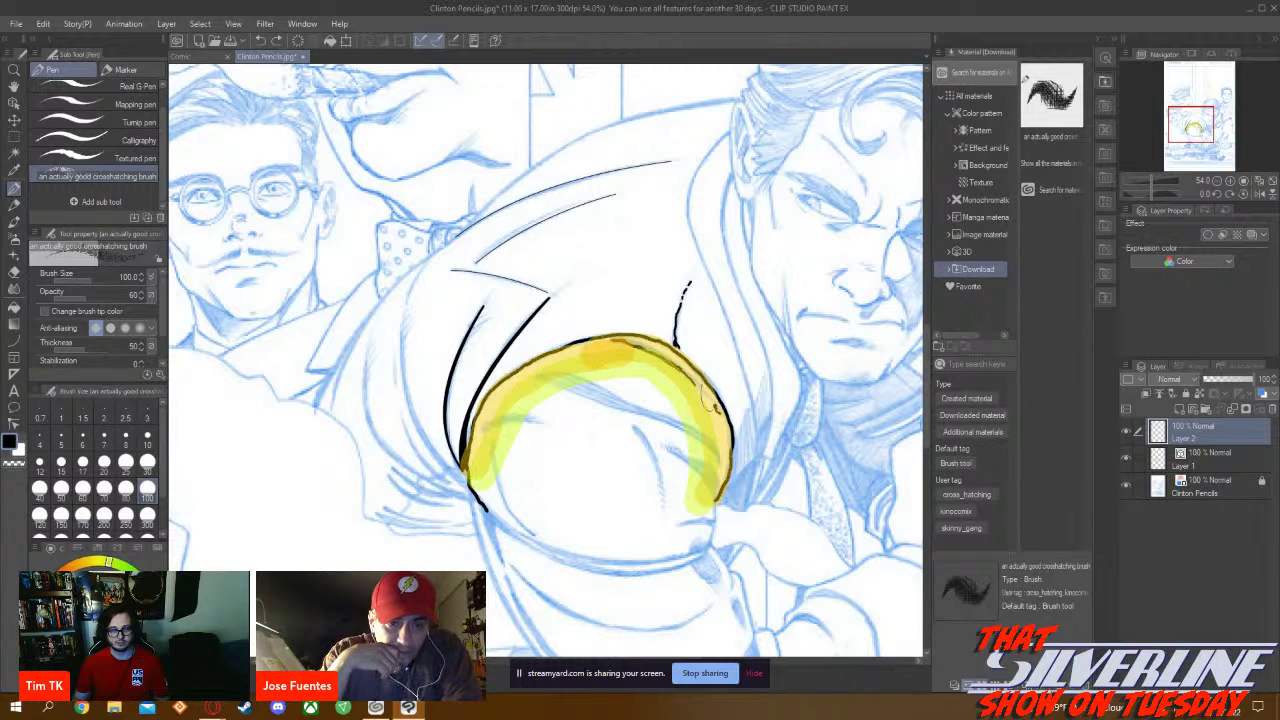
{"action": "mouse_move", "coordinate": [766, 386]}
{"action": "left_mouse_down"}
{"action": "mouse_move", "coordinate": [742, 462]}
{"action": "mouse_move", "coordinate": [760, 440]}
{"action": "mouse_move", "coordinate": [730, 488]}
{"action": "left_mouse_up"}
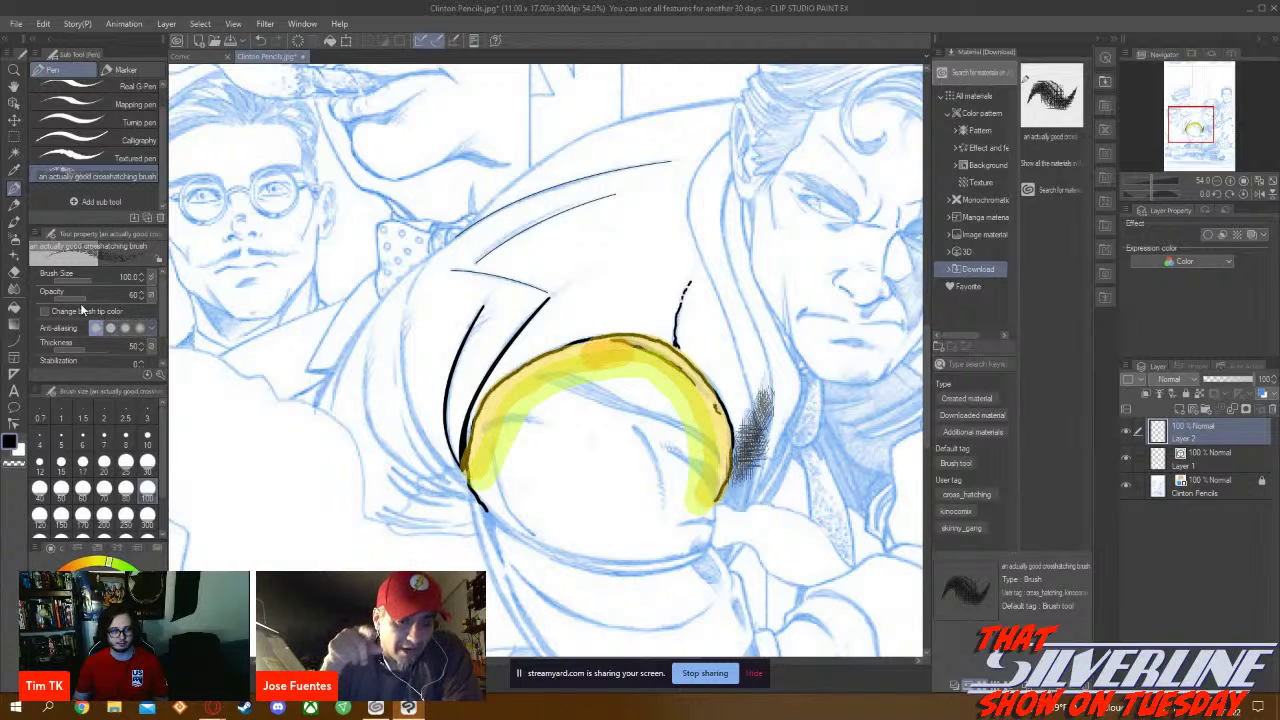
{"action": "left_click_drag", "start_coordinate": [88, 293], "coordinate": [99, 299]}
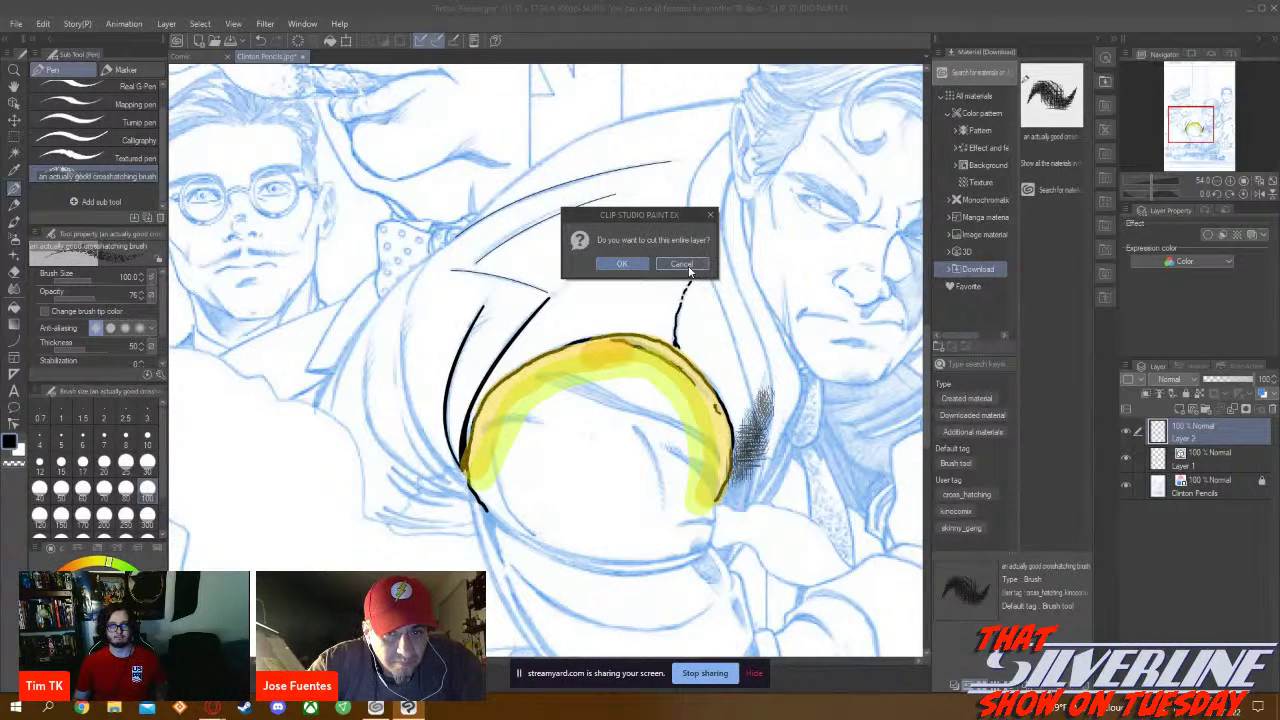
{"action": "left_click", "coordinate": [685, 264]}
{"action": "key", "text": "ctrl+z"}
{"action": "key", "text": "ctrl+z"}
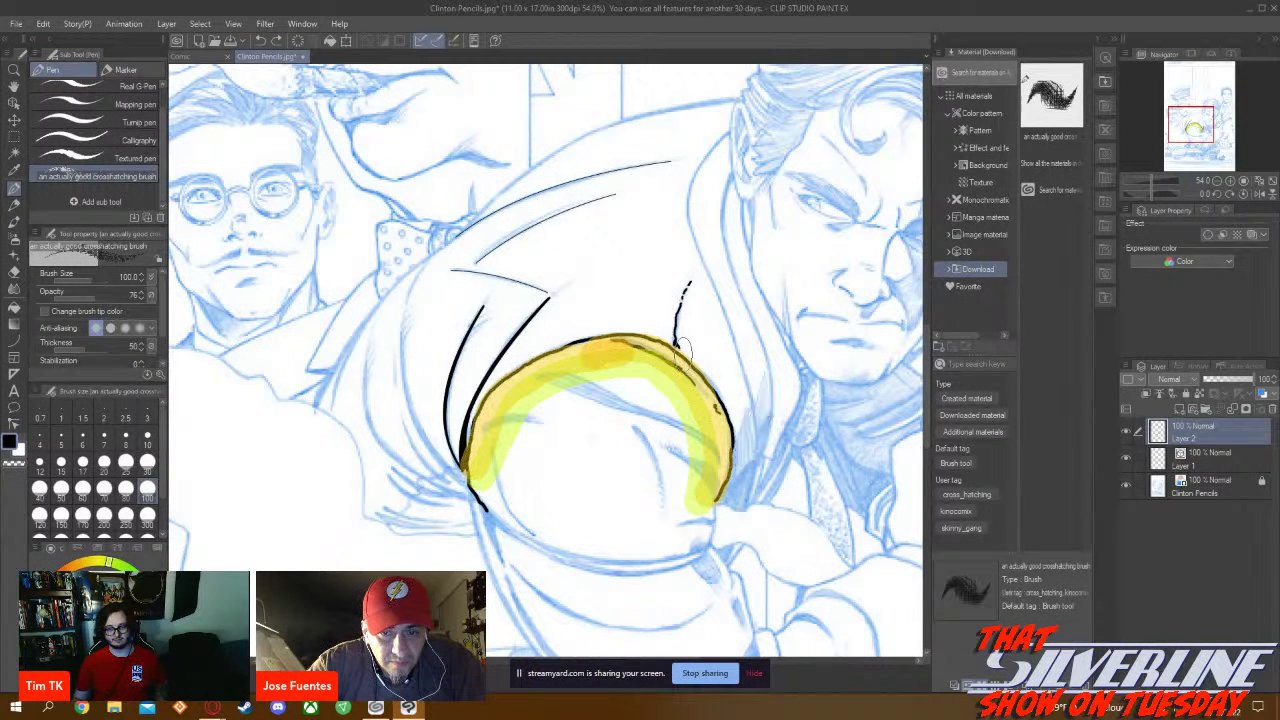
Try dense crosshatching strokes down and back up the jacket shadow beside the yellow sleeve band
{"action": "mouse_move", "coordinate": [758, 405]}
{"action": "left_mouse_down"}
{"action": "mouse_move", "coordinate": [766, 392]}
{"action": "mouse_move", "coordinate": [736, 505]}
{"action": "mouse_move", "coordinate": [750, 495]}
{"action": "left_mouse_up"}
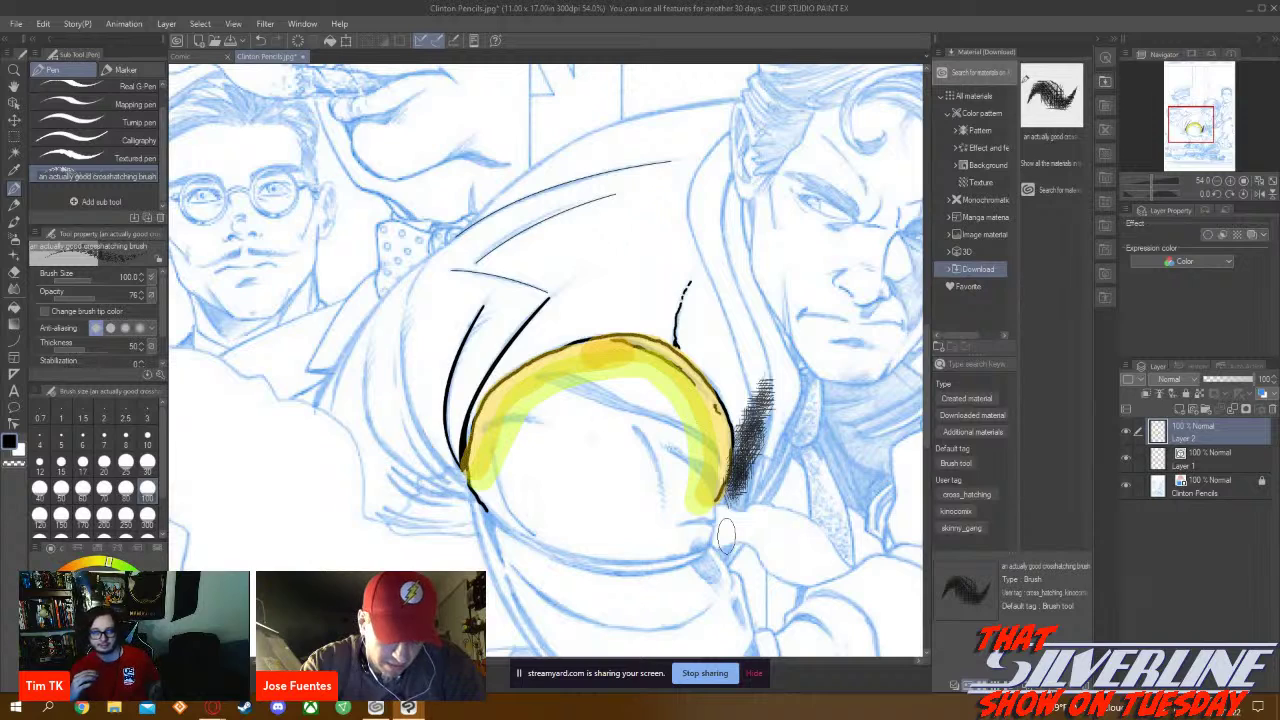
{"action": "left_click_drag", "start_coordinate": [726, 530], "coordinate": [755, 400]}
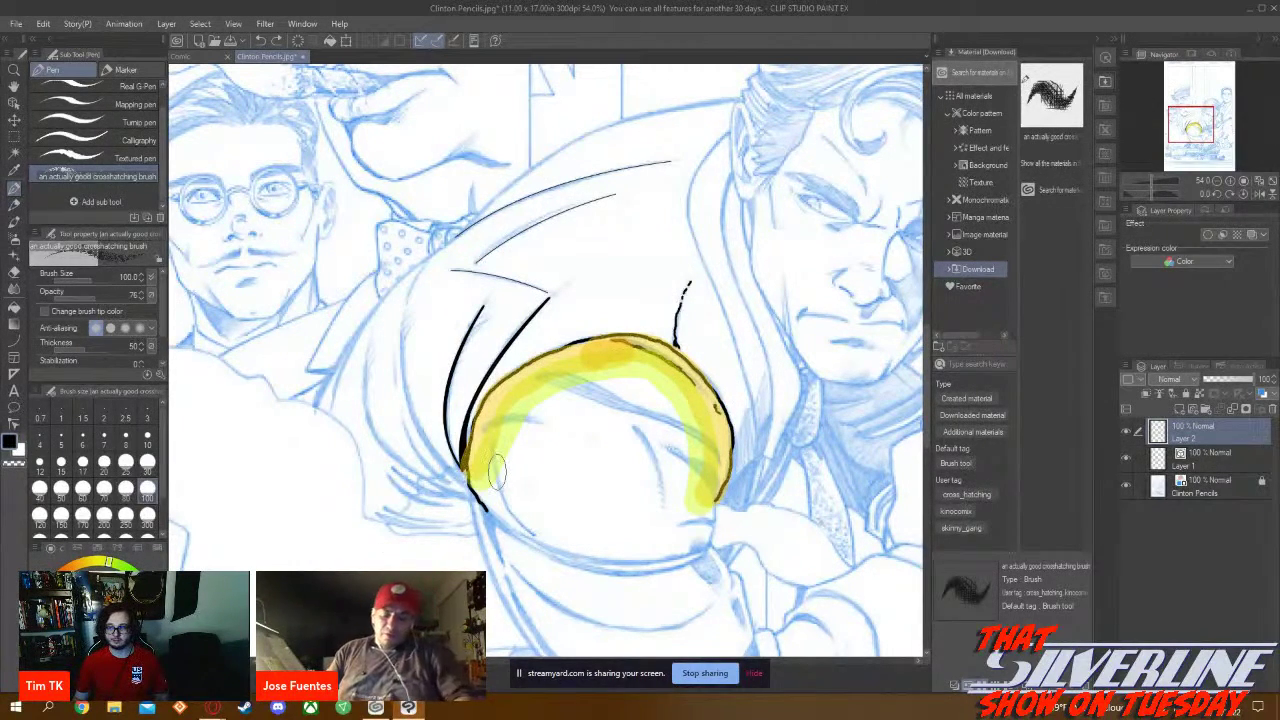
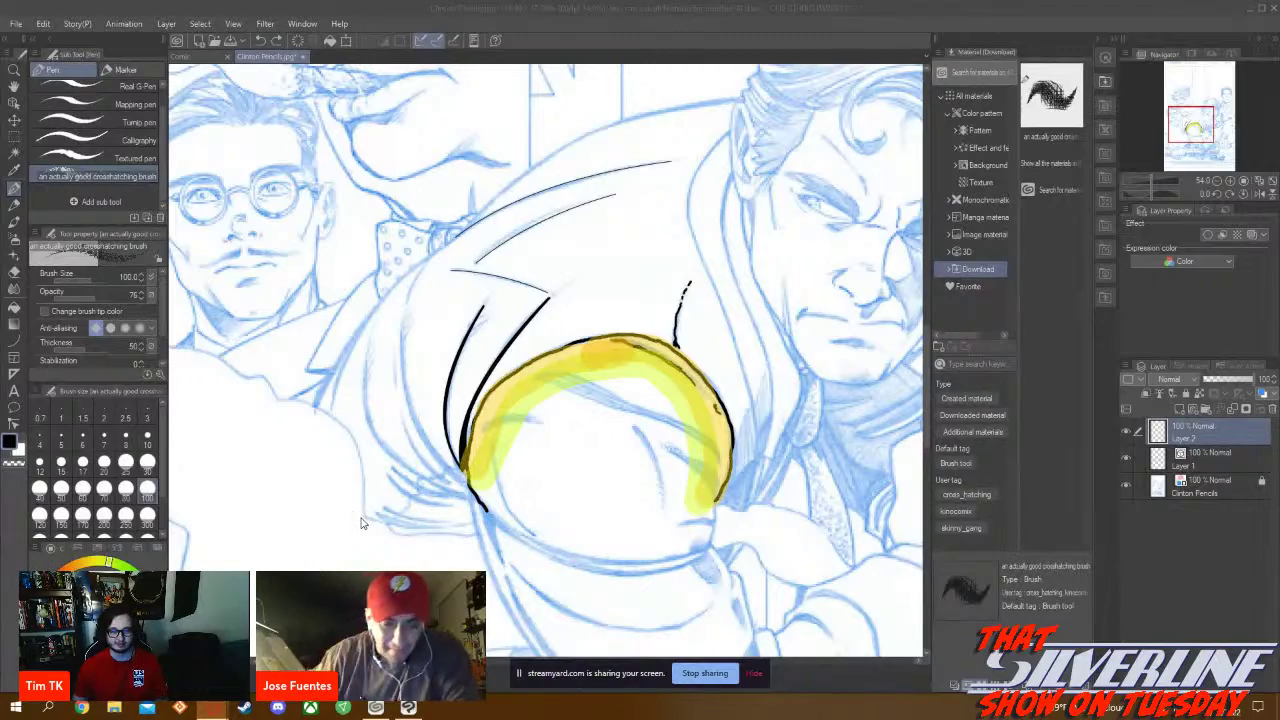
{"action": "scroll", "coordinate": [362, 522], "scroll_direction": "down", "scroll_amount": 1}
{"action": "scroll", "coordinate": [232, 310], "scroll_direction": "up", "scroll_amount": 5}
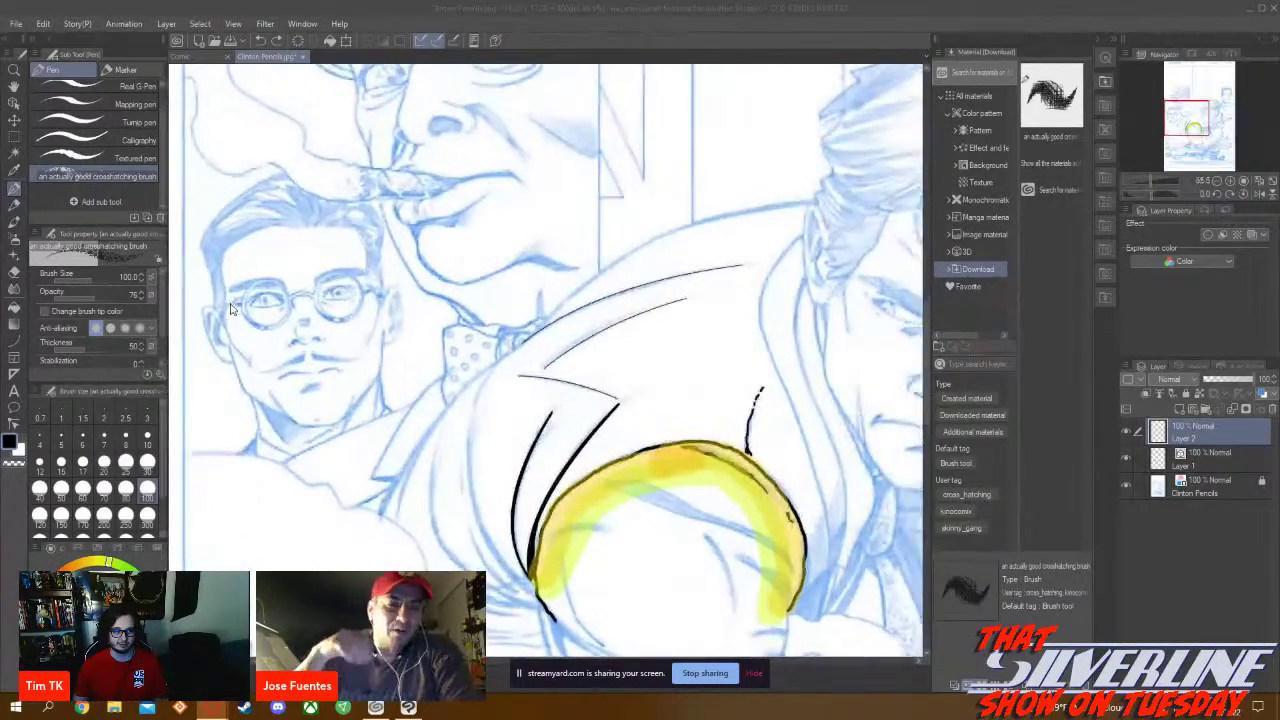
{"action": "scroll", "coordinate": [232, 310], "scroll_direction": "up", "scroll_amount": 2}
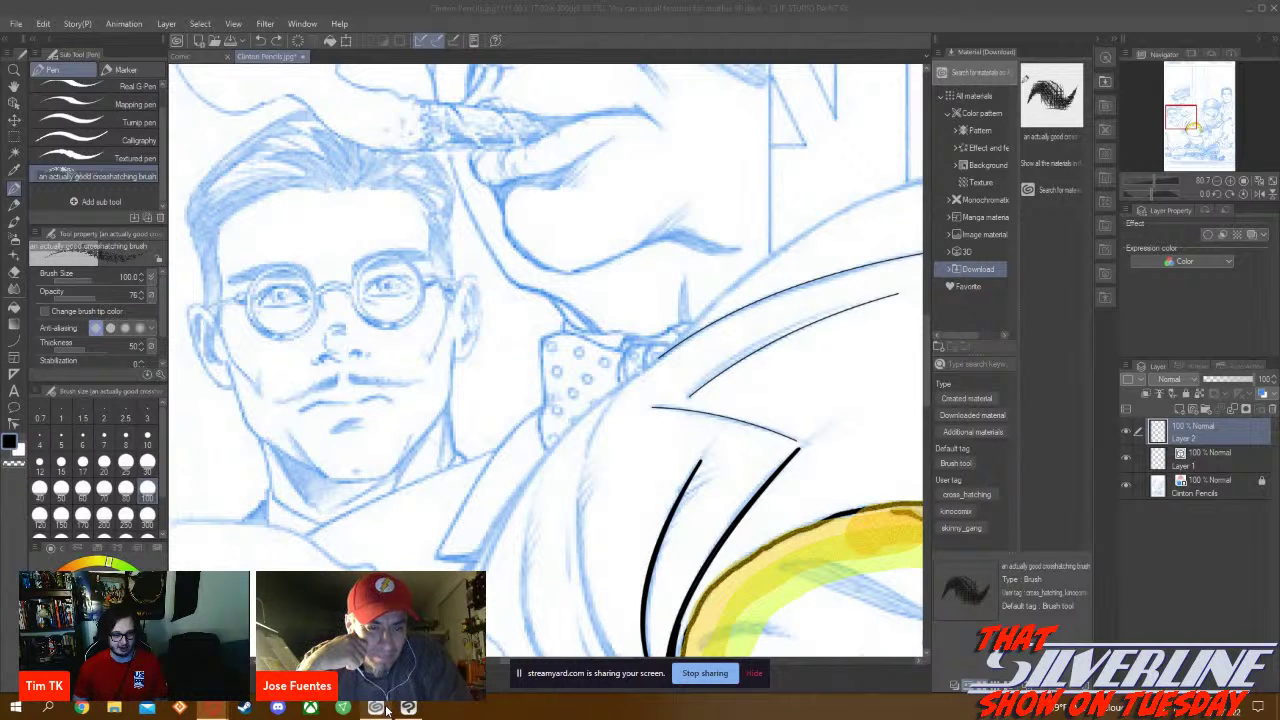
Switch to CLIP STUDIO, return from the crosshatching brush page to the materials list, and search for "mustache" instead of crosshatching
{"action": "key", "text": "alt+Tab"}
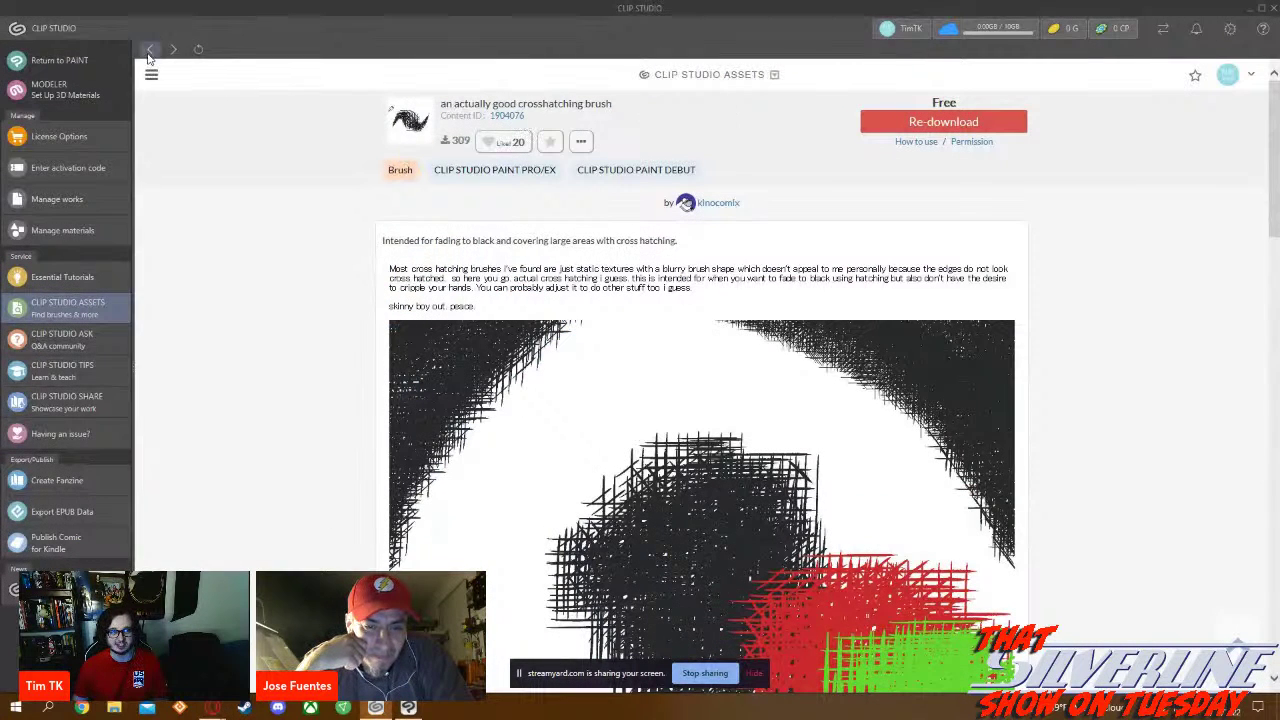
{"action": "left_click", "coordinate": [150, 49]}
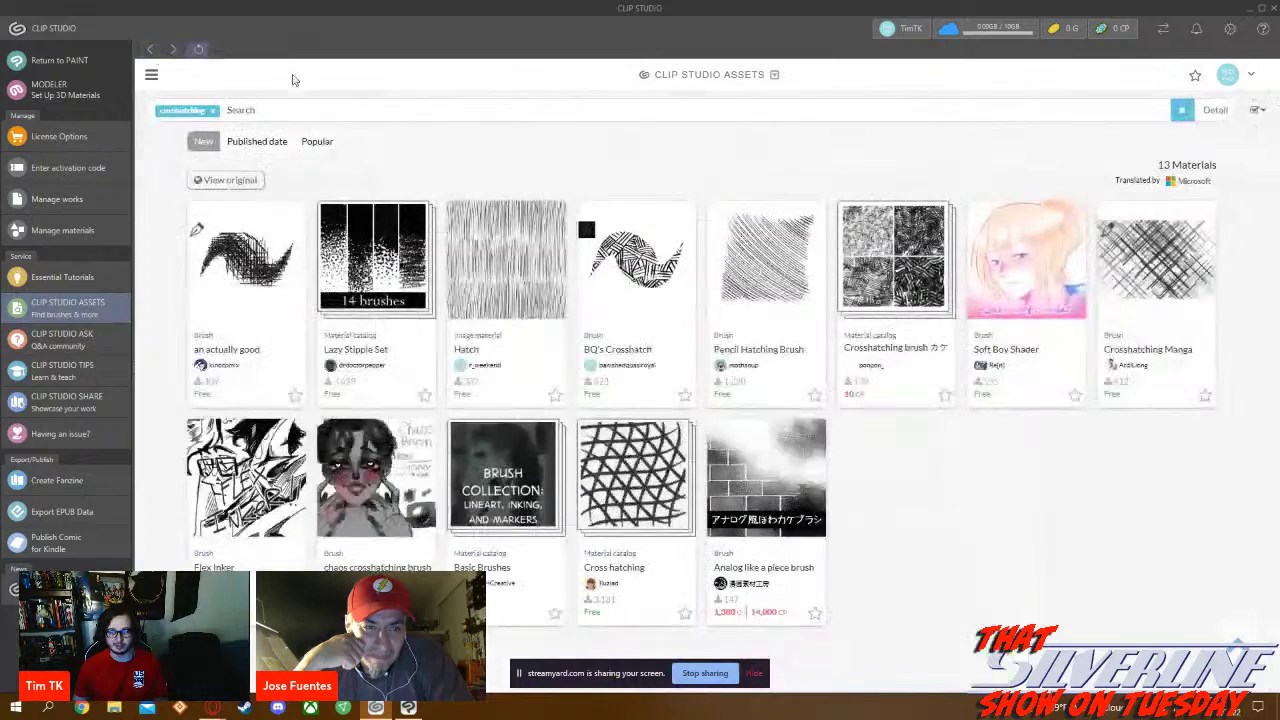
{"action": "left_click", "coordinate": [213, 110]}
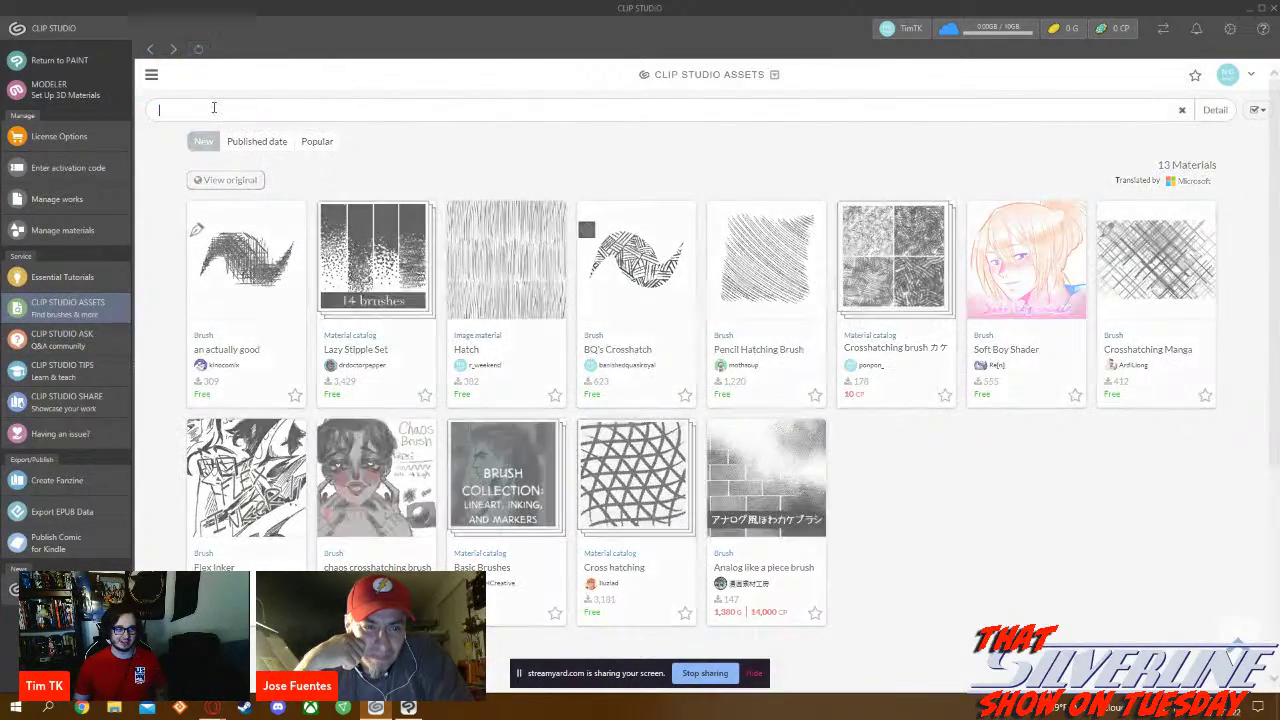
{"action": "type", "text": "mus"}
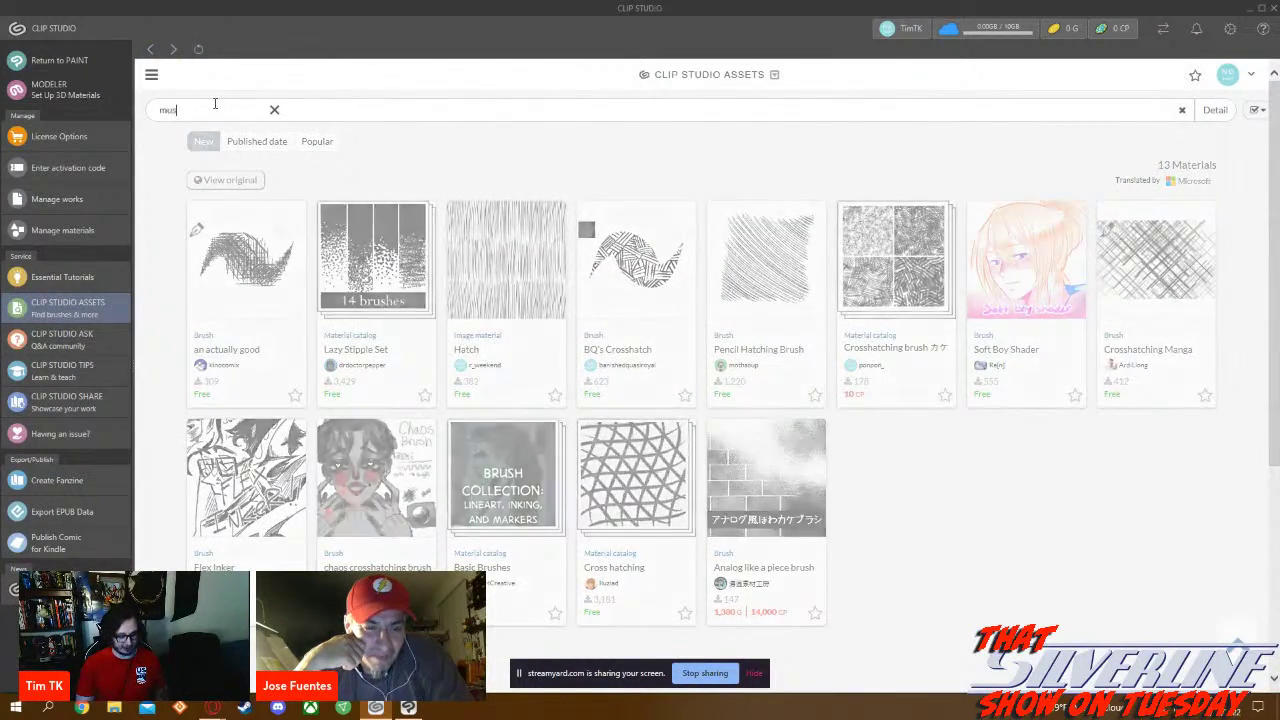
{"action": "type", "text": "tache"}
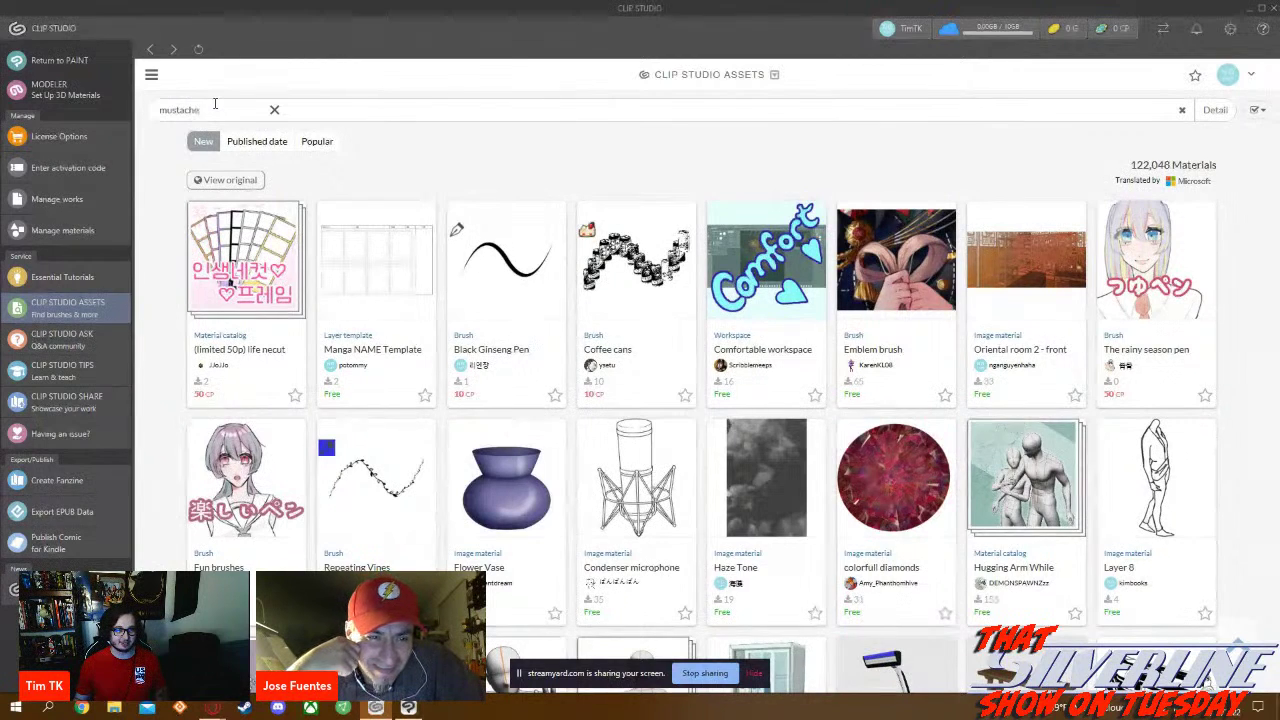
{"action": "key", "text": "Return"}
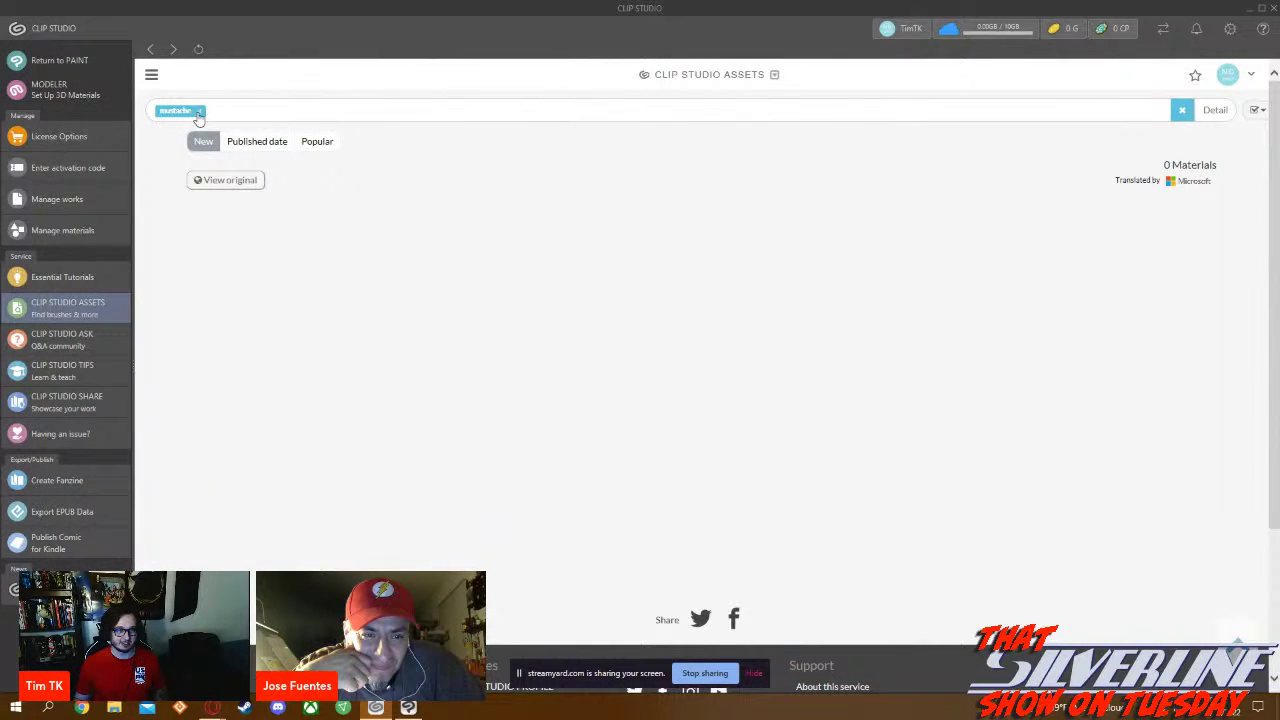
Clear the search term and retry the mustache search in the materials library
{"action": "left_click", "coordinate": [199, 112]}
{"action": "type", "text": "mustache"}
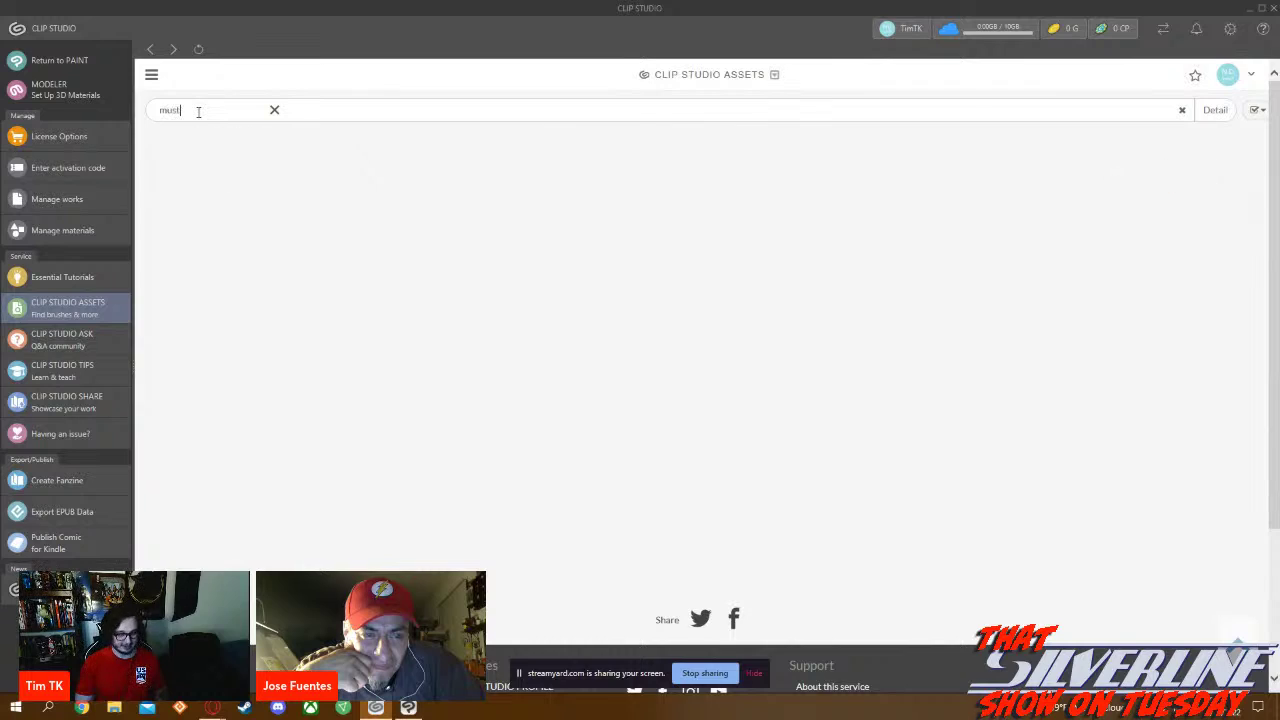
{"action": "key", "text": "Return"}
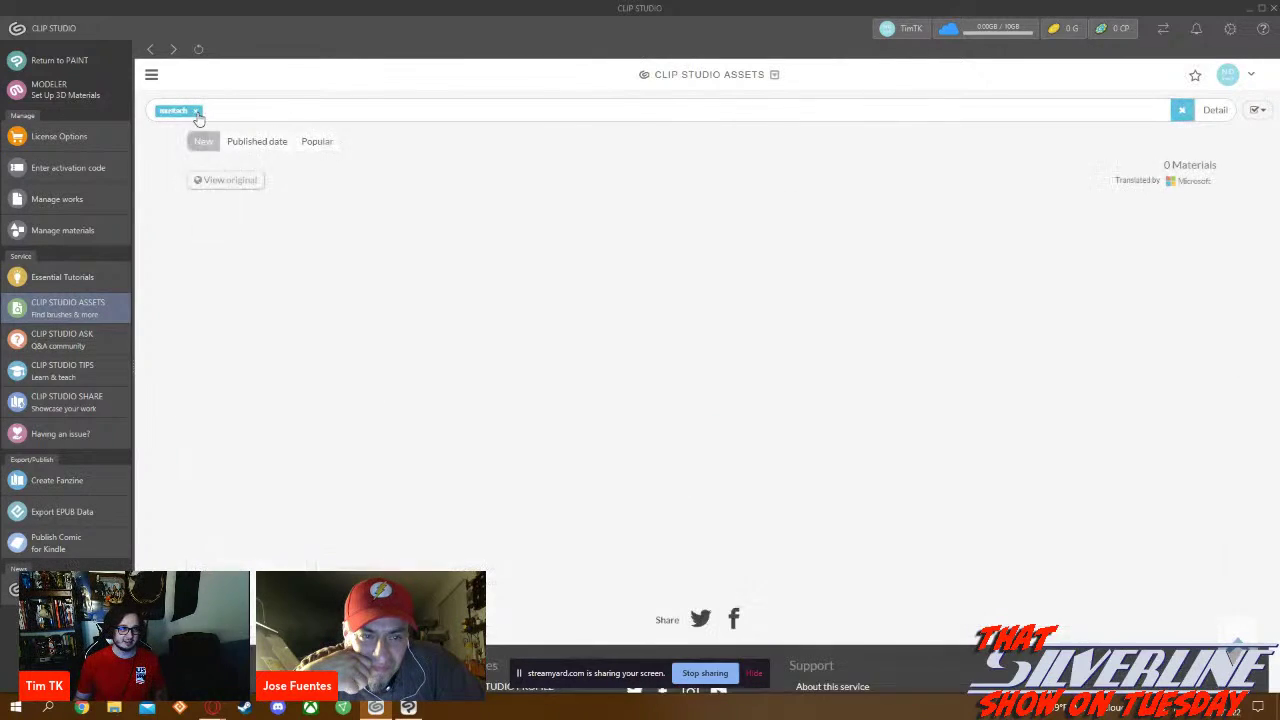
Replace the search term with "facial" and look through the resulting materials for a facial hair brush
{"action": "left_click", "coordinate": [197, 111]}
{"action": "type", "text": "facial"}
{"action": "key", "text": "Return"}
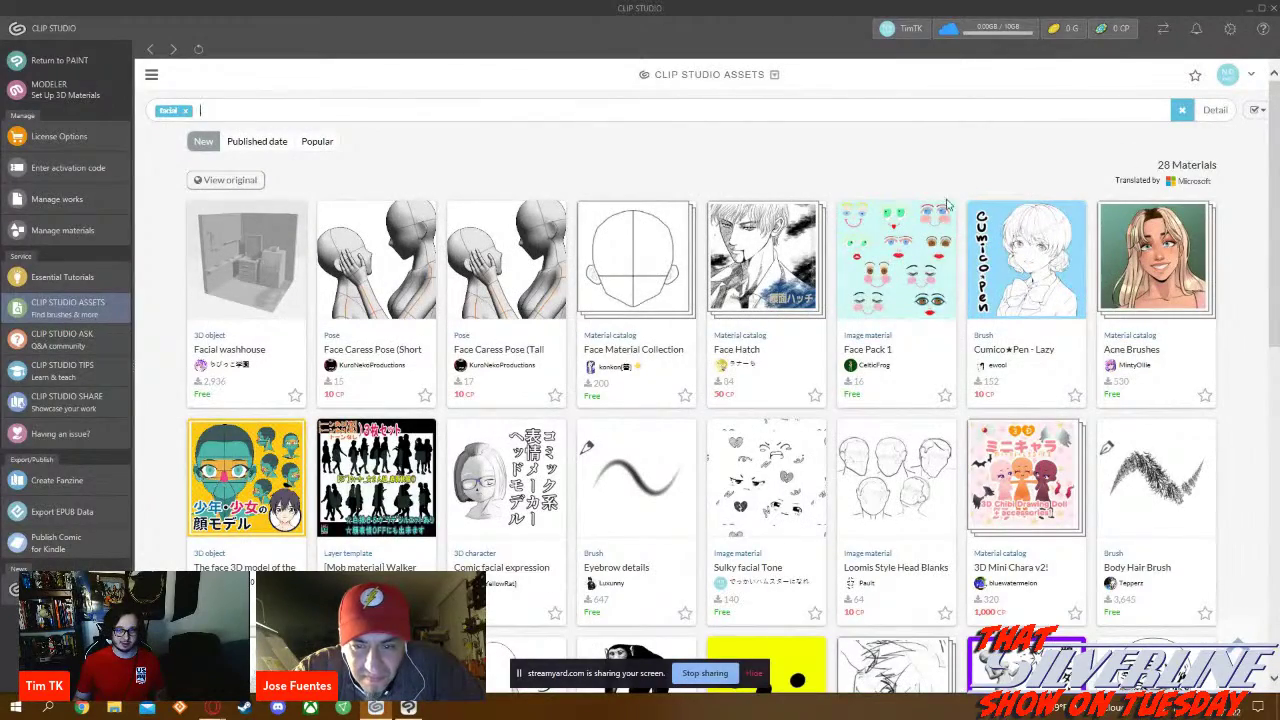
{"action": "scroll", "coordinate": [530, 471], "scroll_direction": "down", "scroll_amount": 1}
{"action": "scroll", "coordinate": [530, 471], "scroll_direction": "down", "scroll_amount": 5}
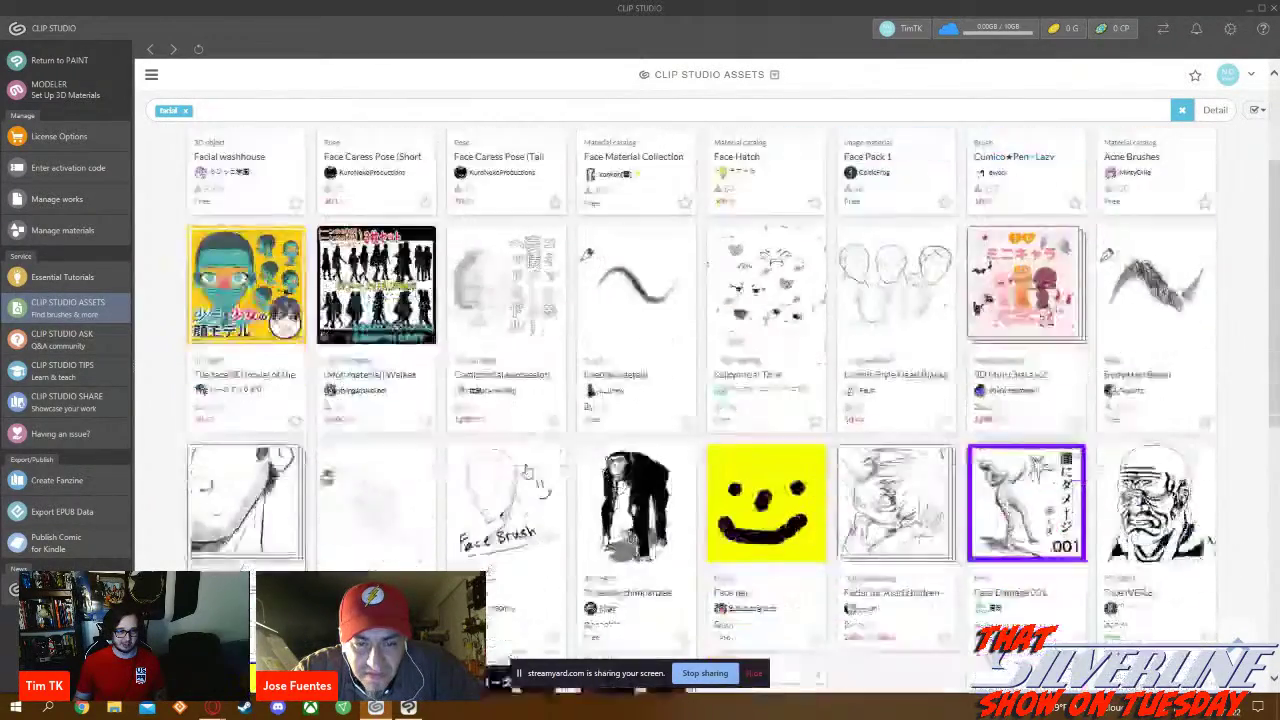
{"action": "scroll", "coordinate": [530, 471], "scroll_direction": "up", "scroll_amount": 4}
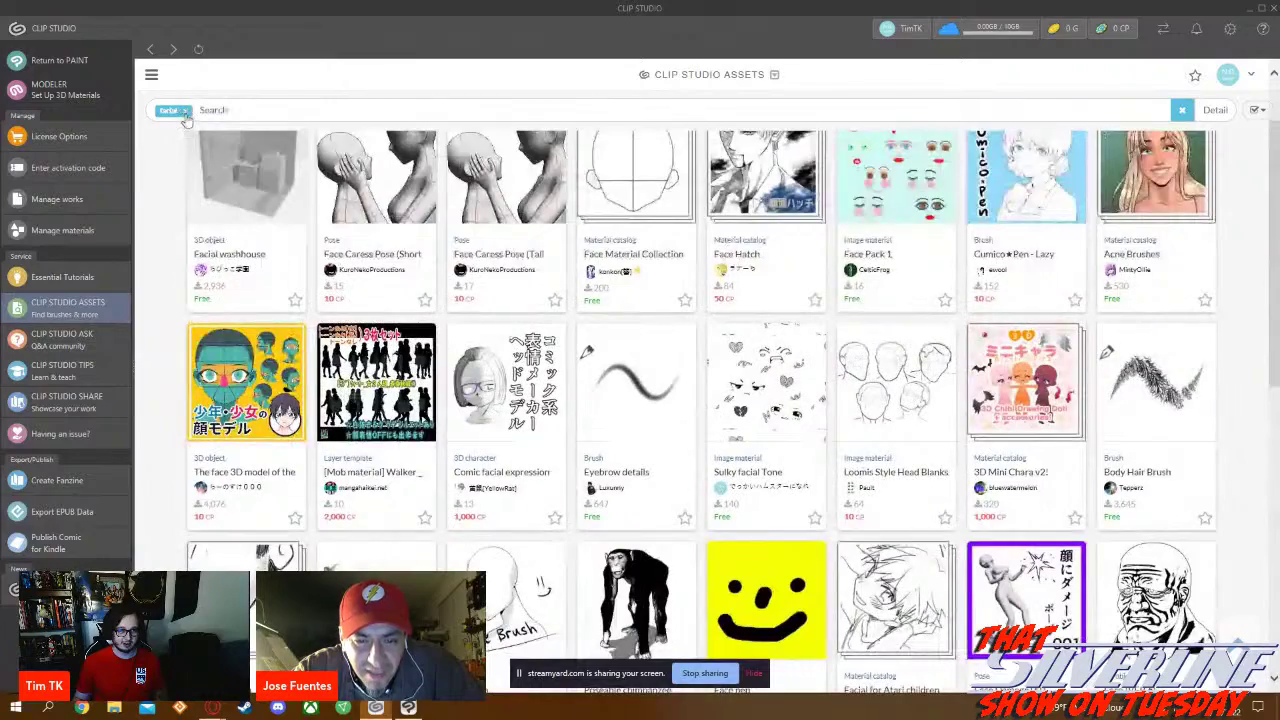
Replace the facial search term with "hair" and run the materials search
{"action": "left_click", "coordinate": [185, 111]}
{"action": "type", "text": "hair"}
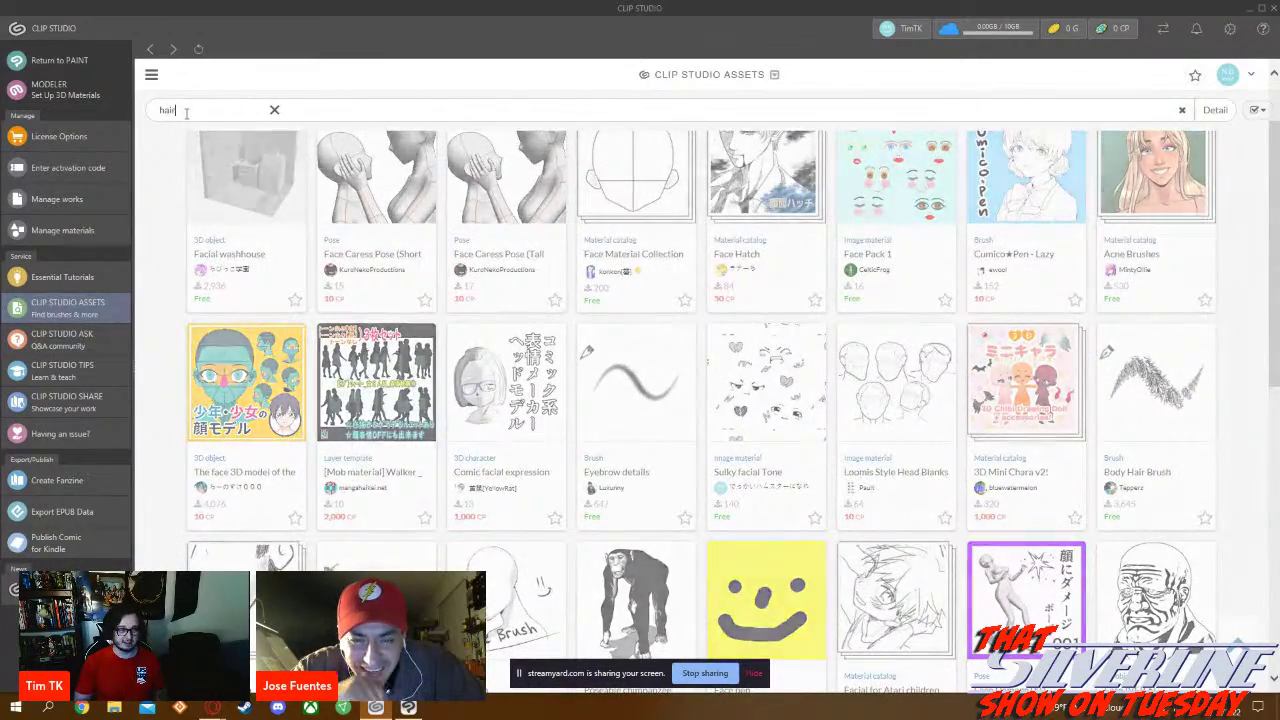
{"action": "key", "text": "Return"}
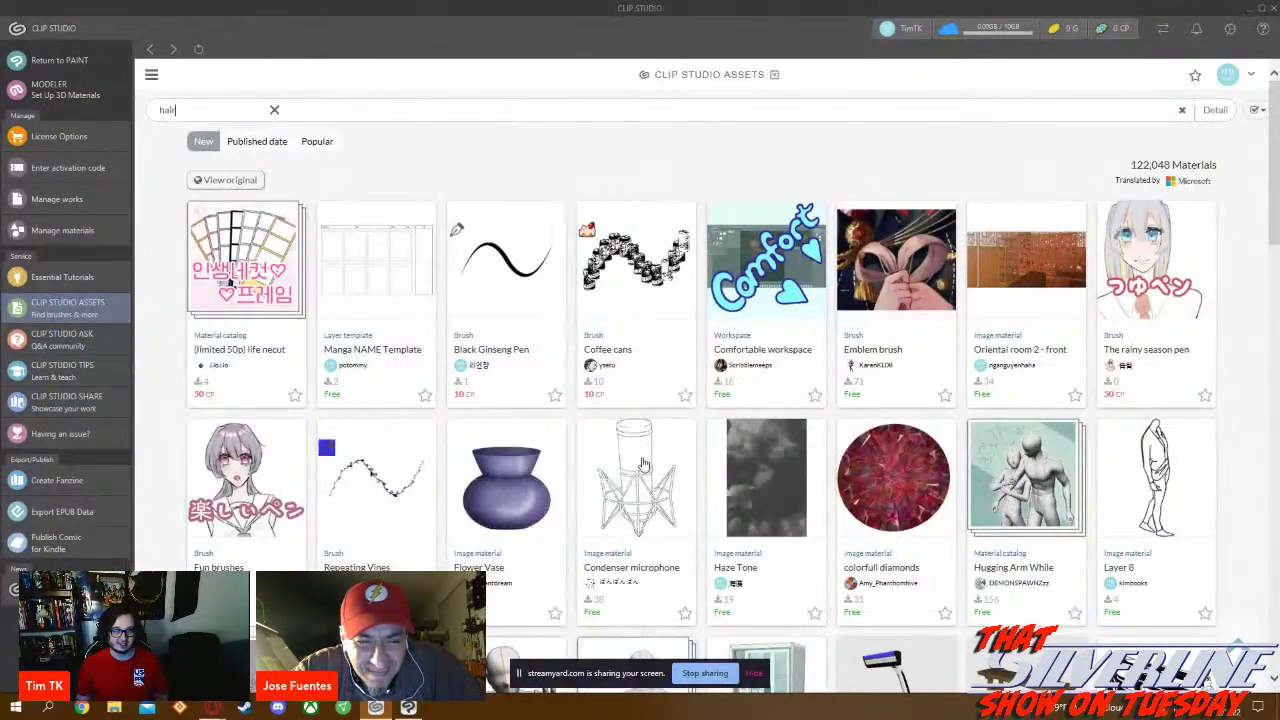
{"action": "key", "text": "Return"}
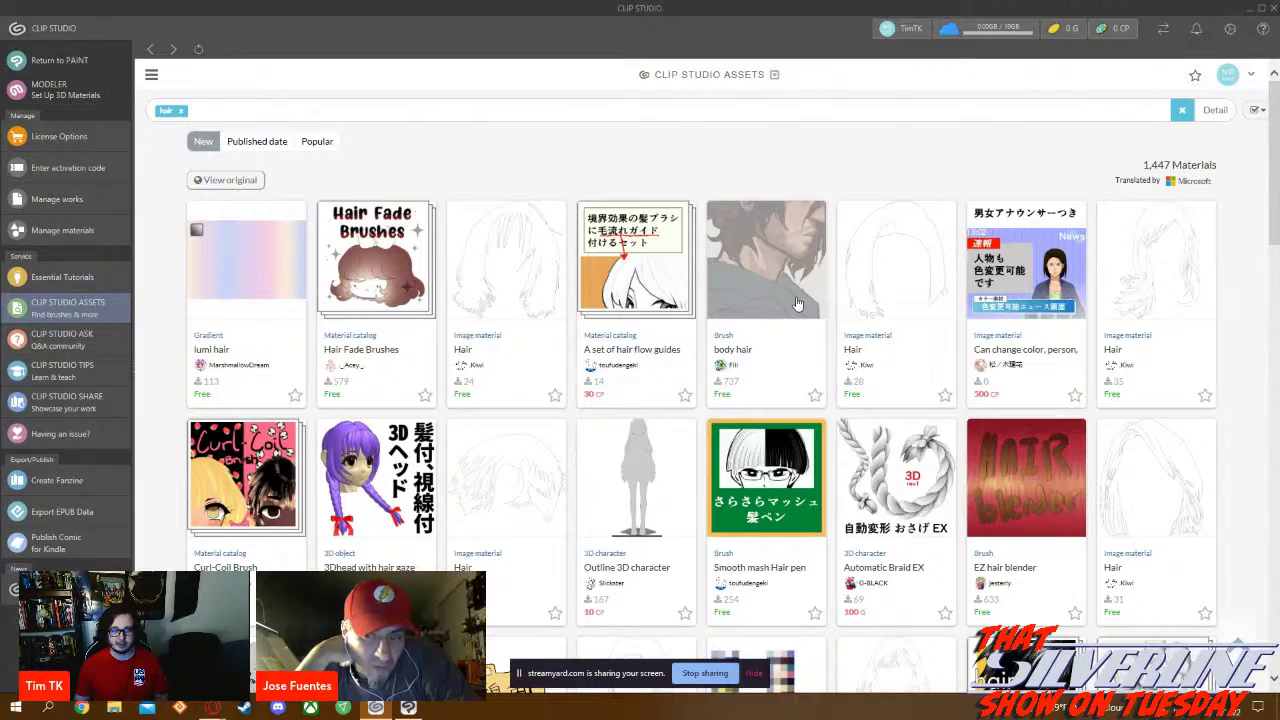
Browse the hair materials and open the detail page of the free "body hair" brush
{"action": "scroll", "coordinate": [797, 305], "scroll_direction": "down", "scroll_amount": 6}
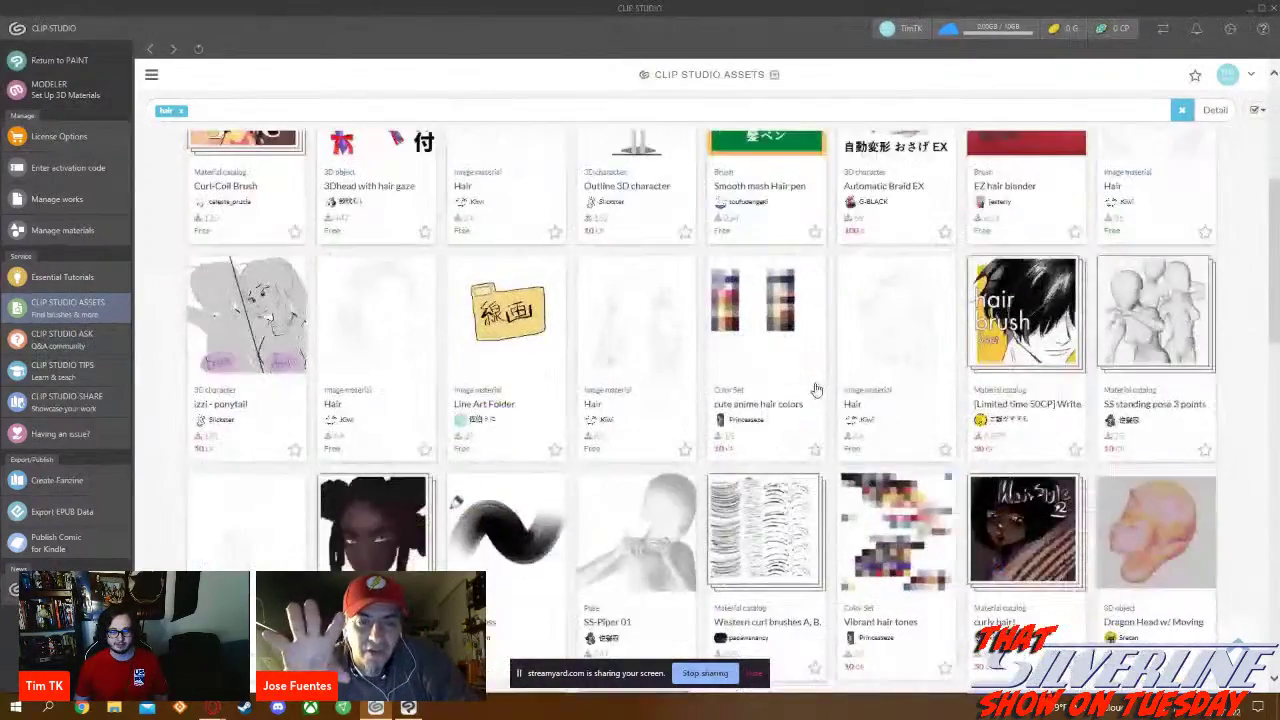
{"action": "scroll", "coordinate": [815, 388], "scroll_direction": "down", "scroll_amount": 8}
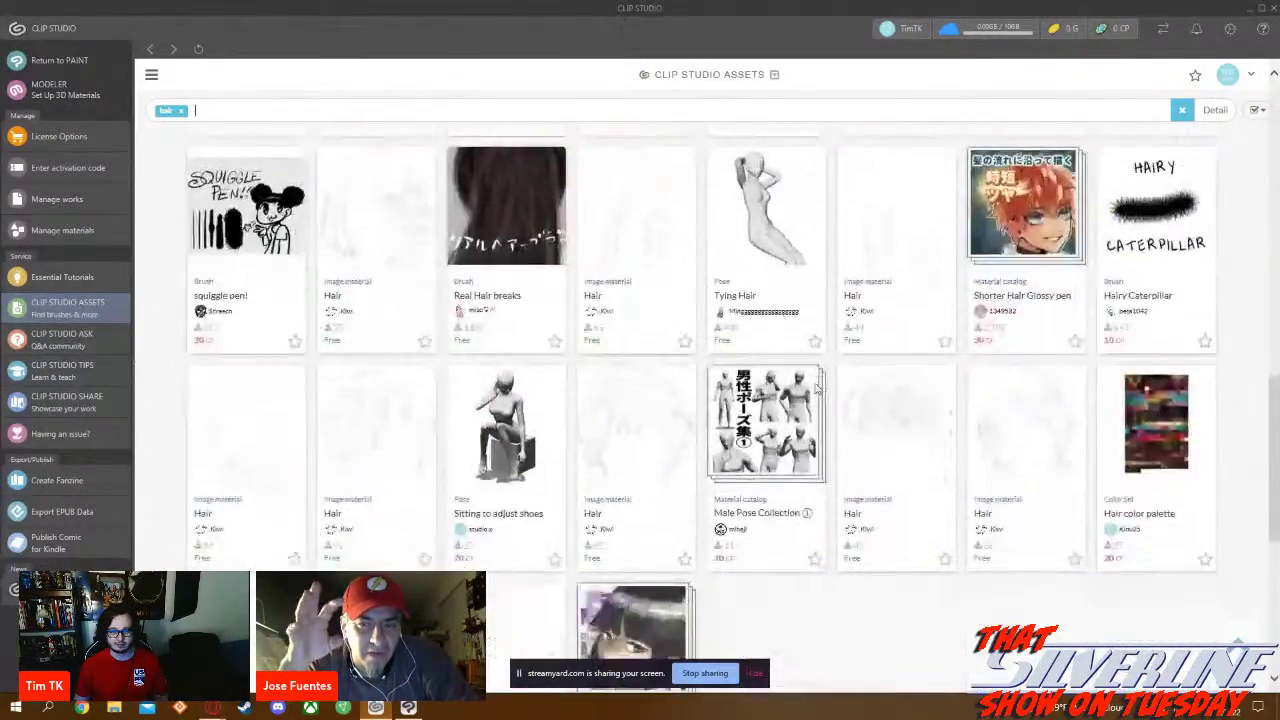
{"action": "scroll", "coordinate": [815, 388], "scroll_direction": "up", "scroll_amount": 8}
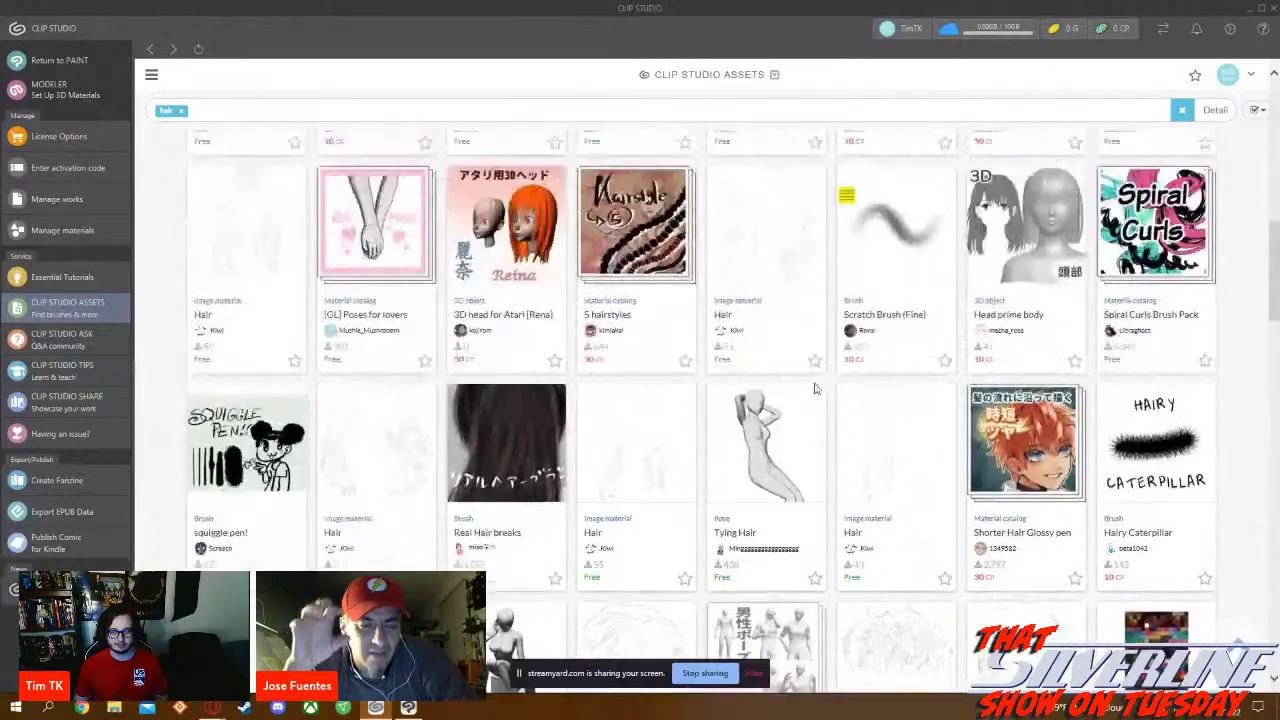
{"action": "scroll", "coordinate": [802, 370], "scroll_direction": "down", "scroll_amount": 1}
{"action": "scroll", "coordinate": [802, 371], "scroll_direction": "up", "scroll_amount": 3}
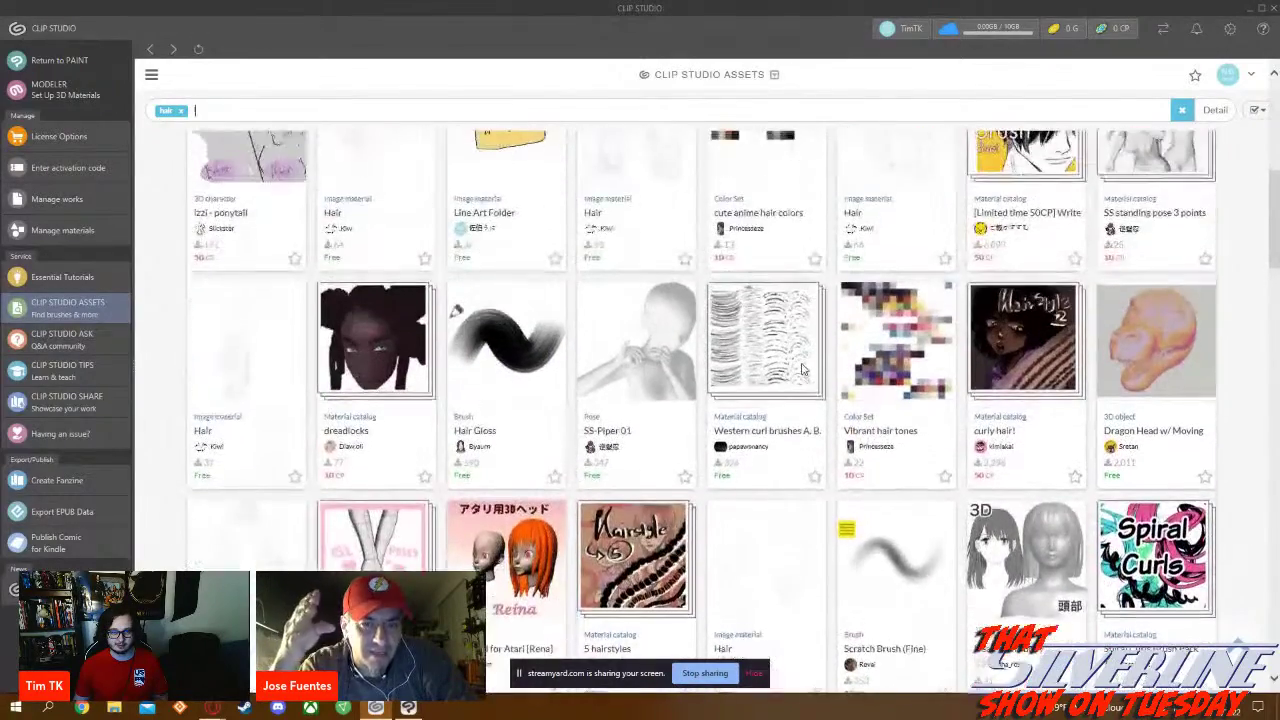
{"action": "scroll", "coordinate": [802, 370], "scroll_direction": "up", "scroll_amount": 6}
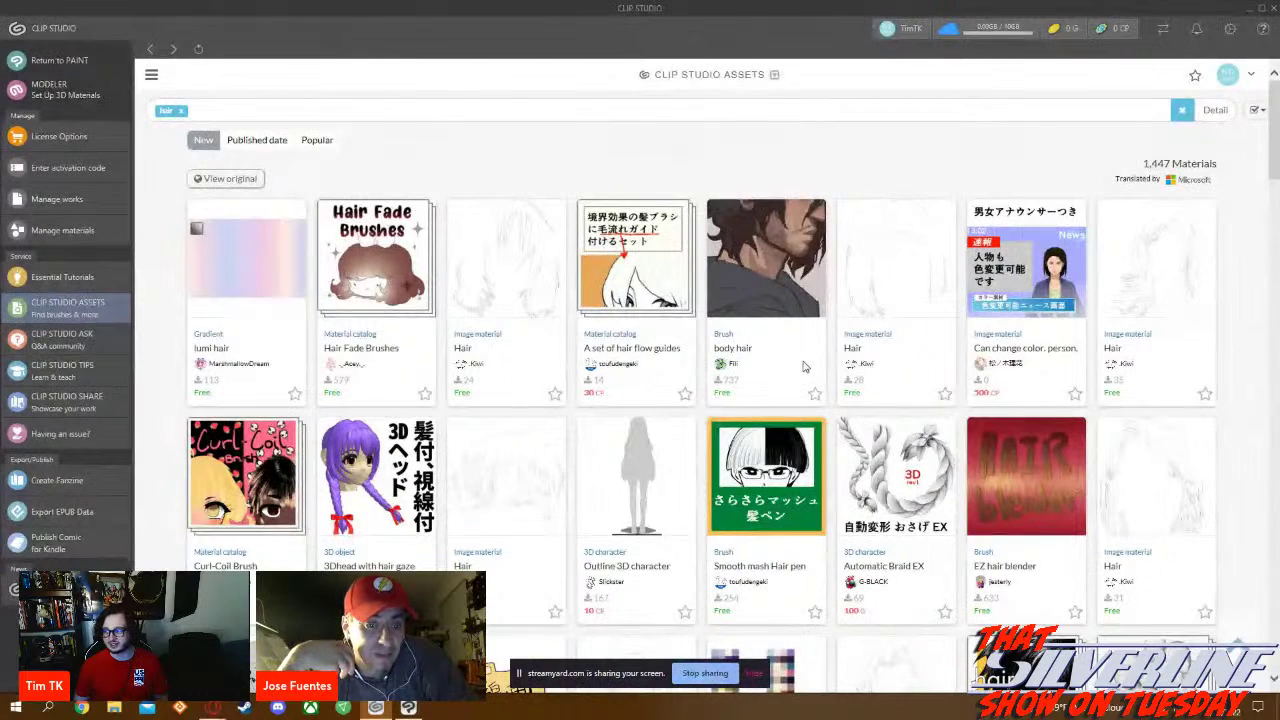
{"action": "left_click", "coordinate": [784, 290]}
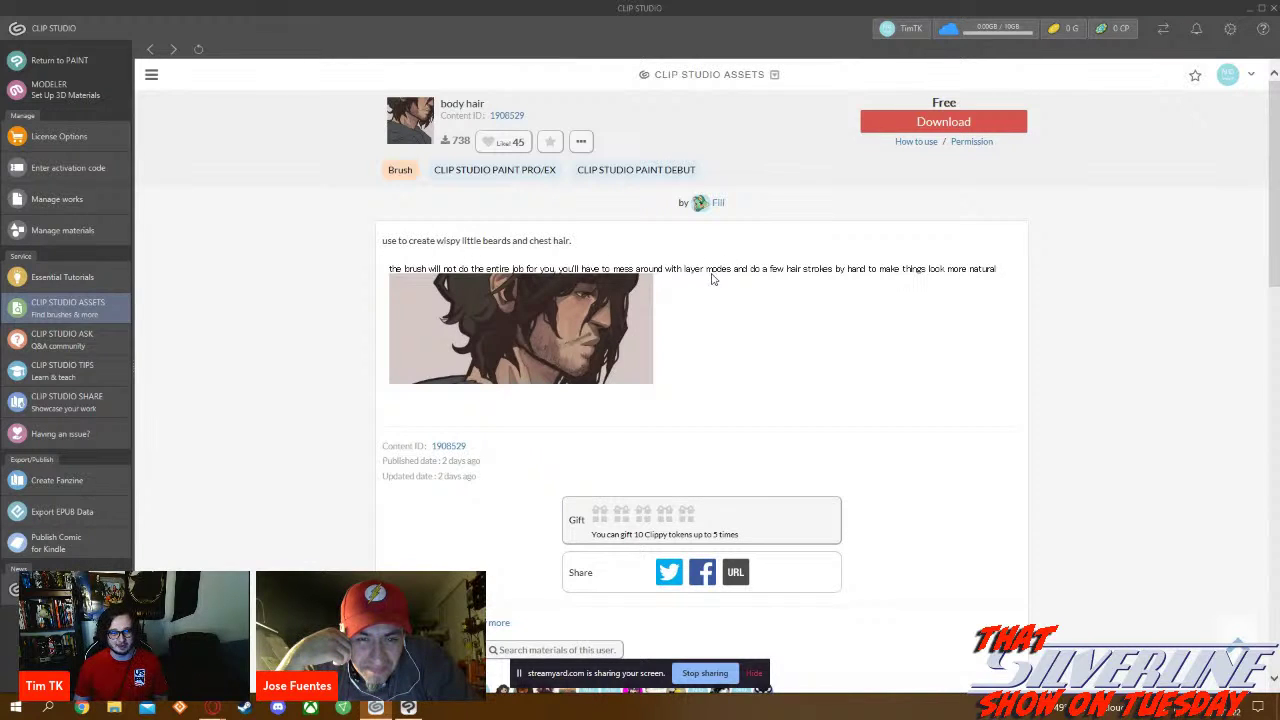
Download the free body hair brush from CLIP STUDIO ASSETS and switch back to CLIP STUDIO PAINT
{"action": "left_click", "coordinate": [926, 124]}
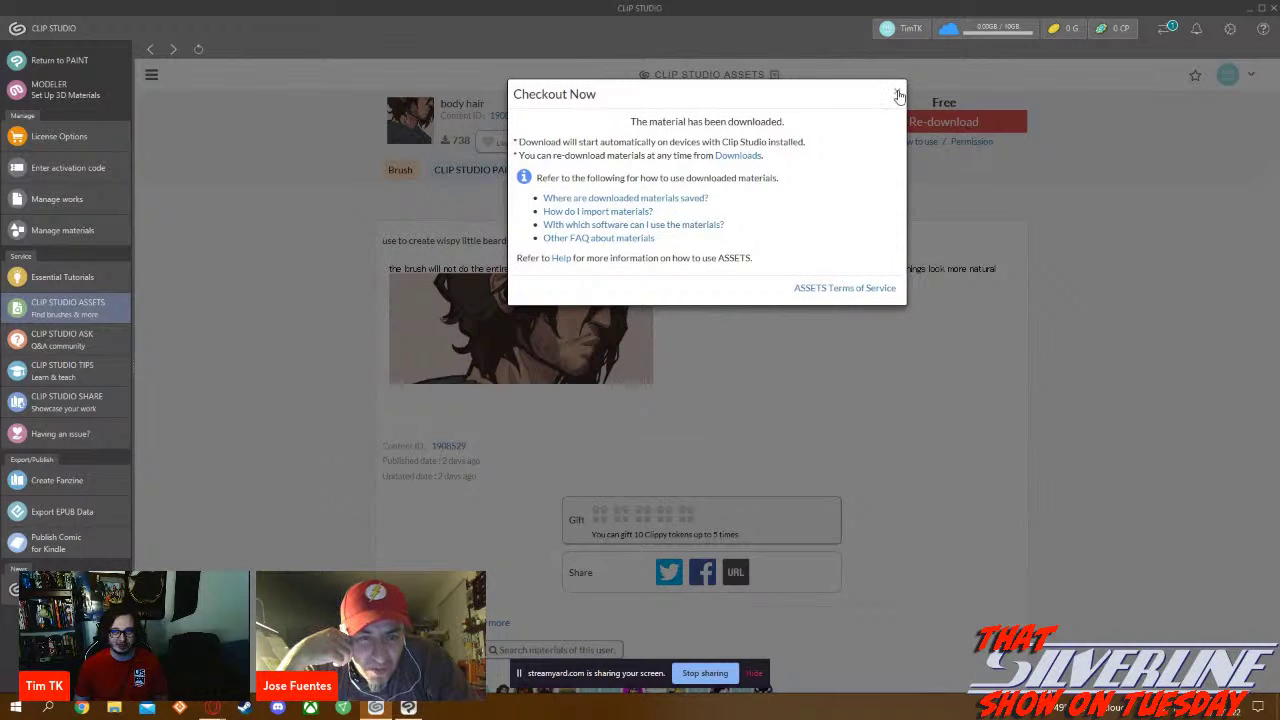
{"action": "left_click", "coordinate": [898, 94]}
{"action": "left_click", "coordinate": [408, 707]}
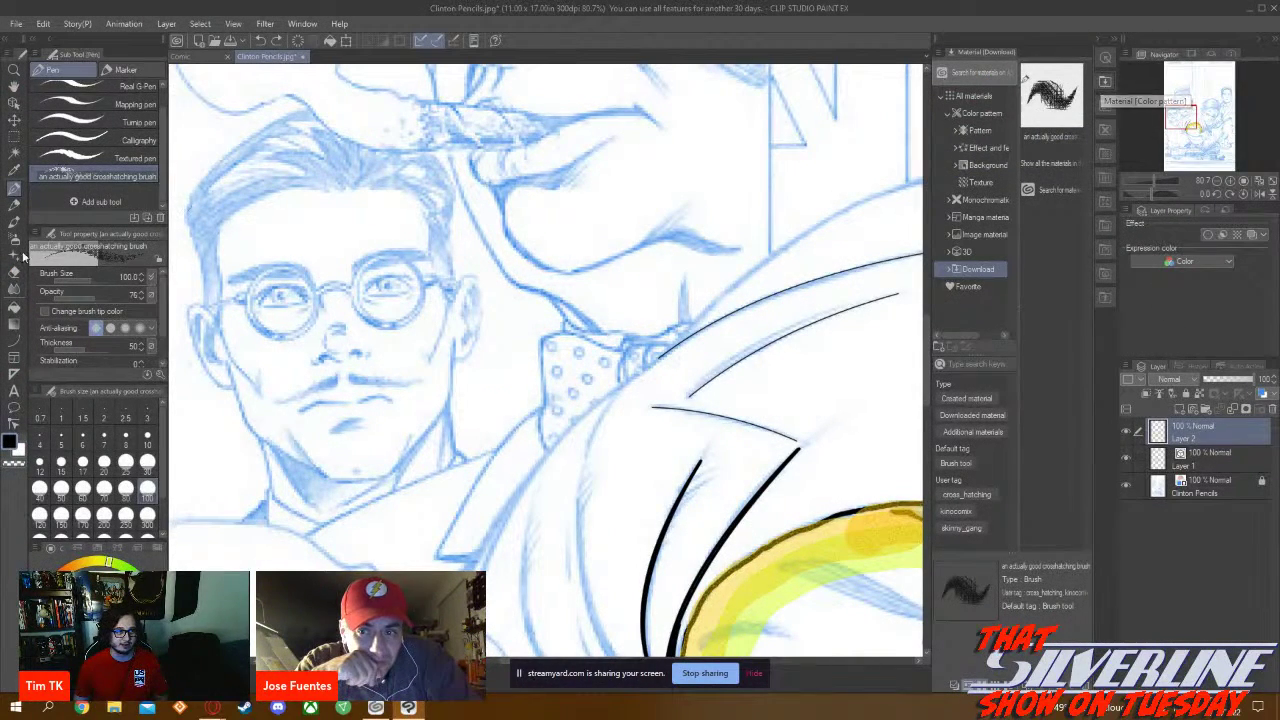
Add the downloaded body hair brush as a sub tool in the watercolor group of the Brush tool
{"action": "left_click", "coordinate": [13, 233]}
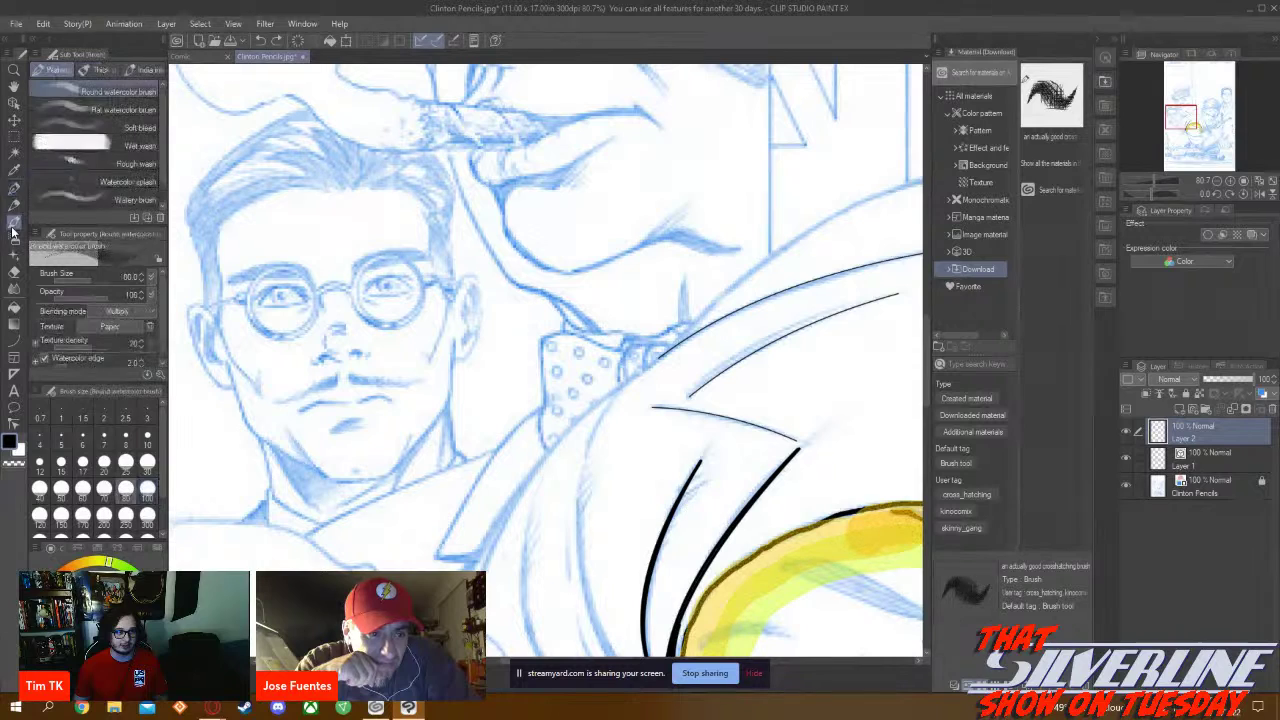
{"action": "left_click", "coordinate": [88, 200]}
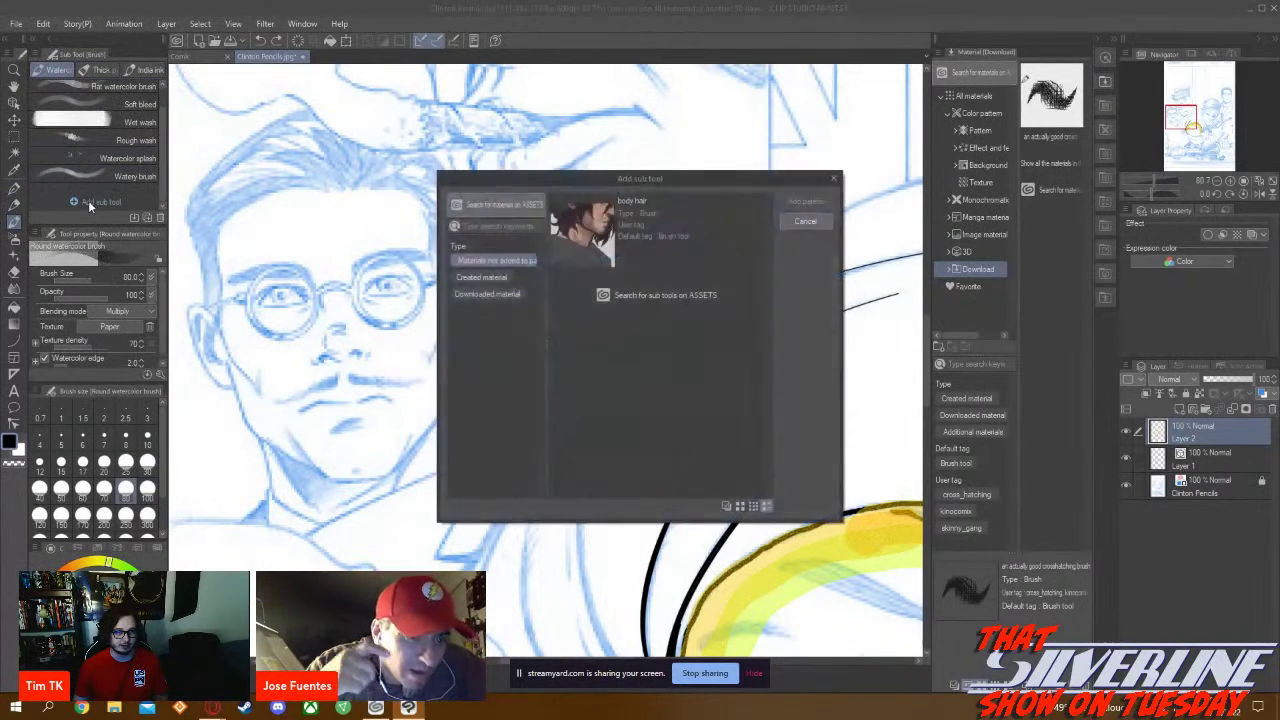
{"action": "left_click", "coordinate": [666, 245]}
{"action": "left_click", "coordinate": [805, 201]}
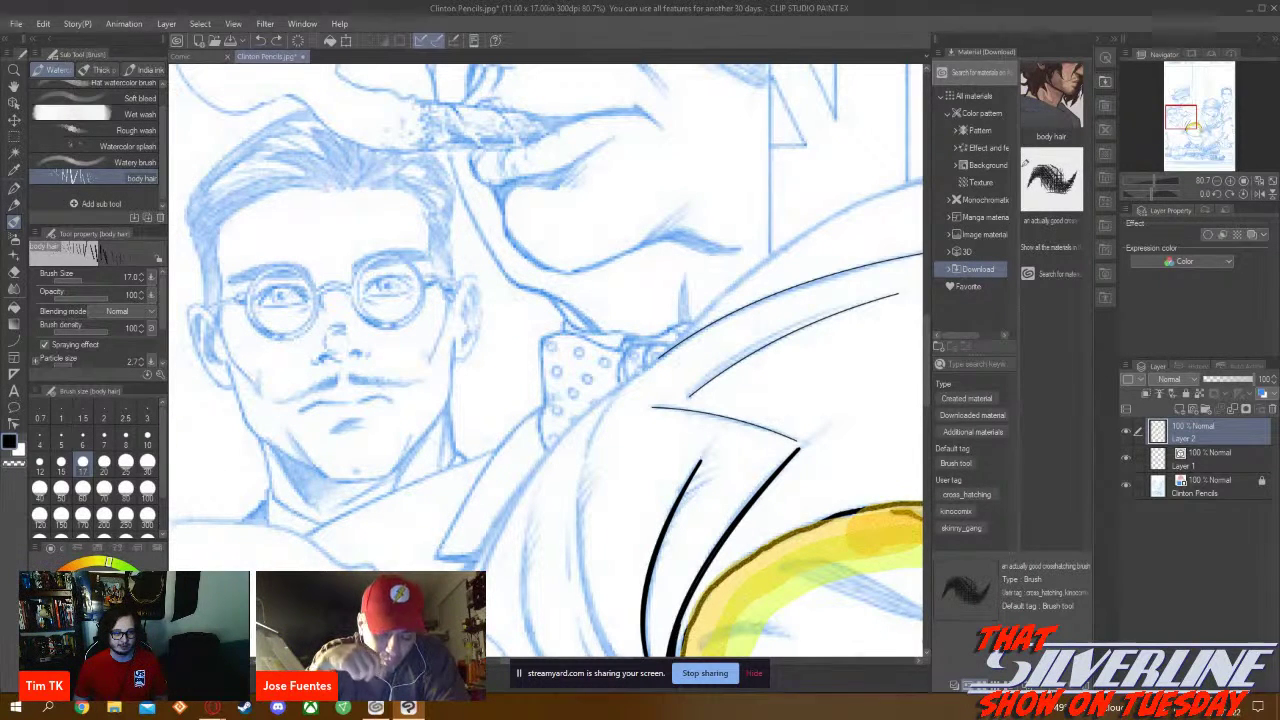
Try a size 17 body hair stroke on the bespectacled man's moustache, undo it, and set the brush size to 12
{"action": "left_click_drag", "start_coordinate": [352, 378], "coordinate": [408, 383]}
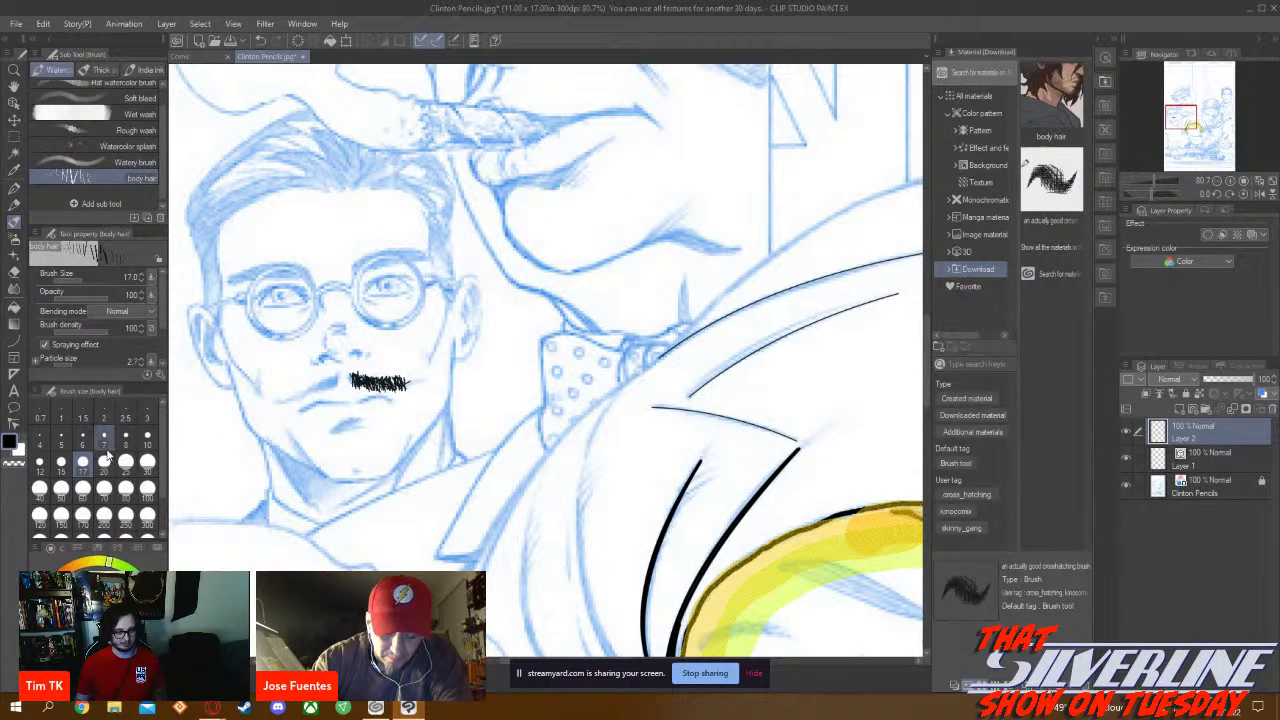
{"action": "left_click", "coordinate": [39, 462]}
{"action": "key", "text": "ctrl+z"}
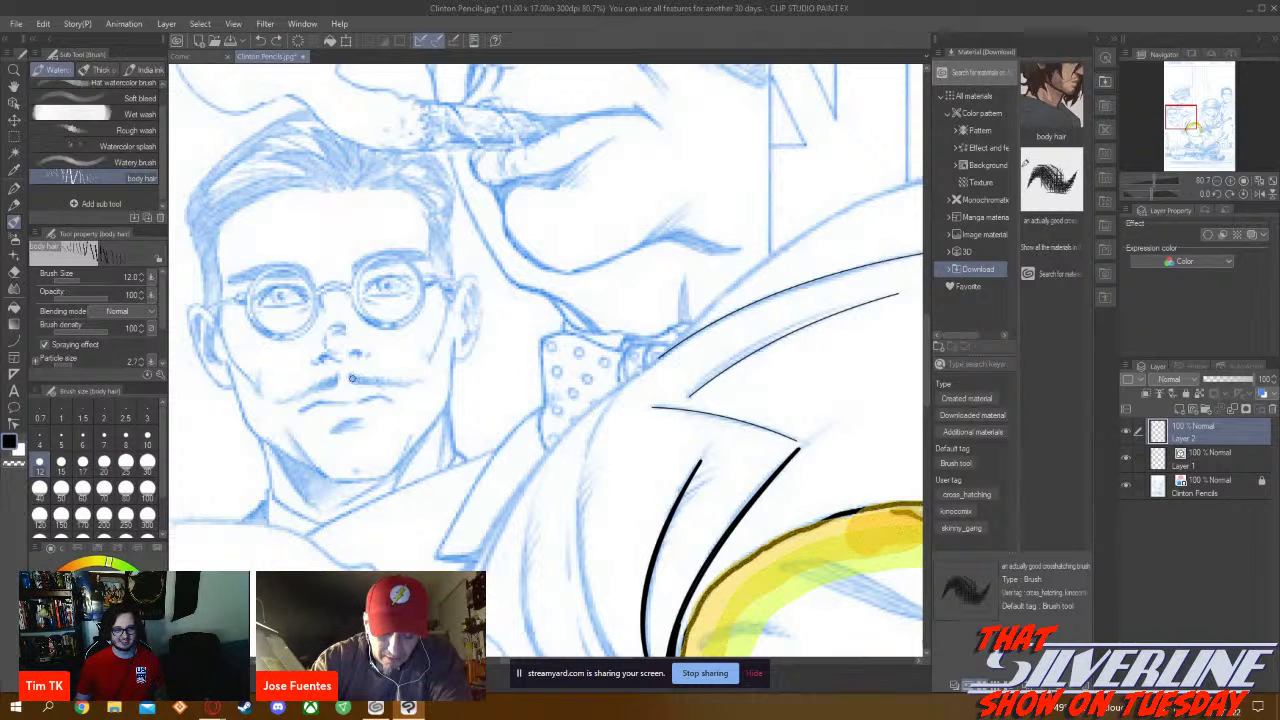
Paint the right half of the moustache with the body hair brush, using size 12 and extending its tip at size 1.5
{"action": "left_click_drag", "start_coordinate": [348, 376], "coordinate": [380, 386]}
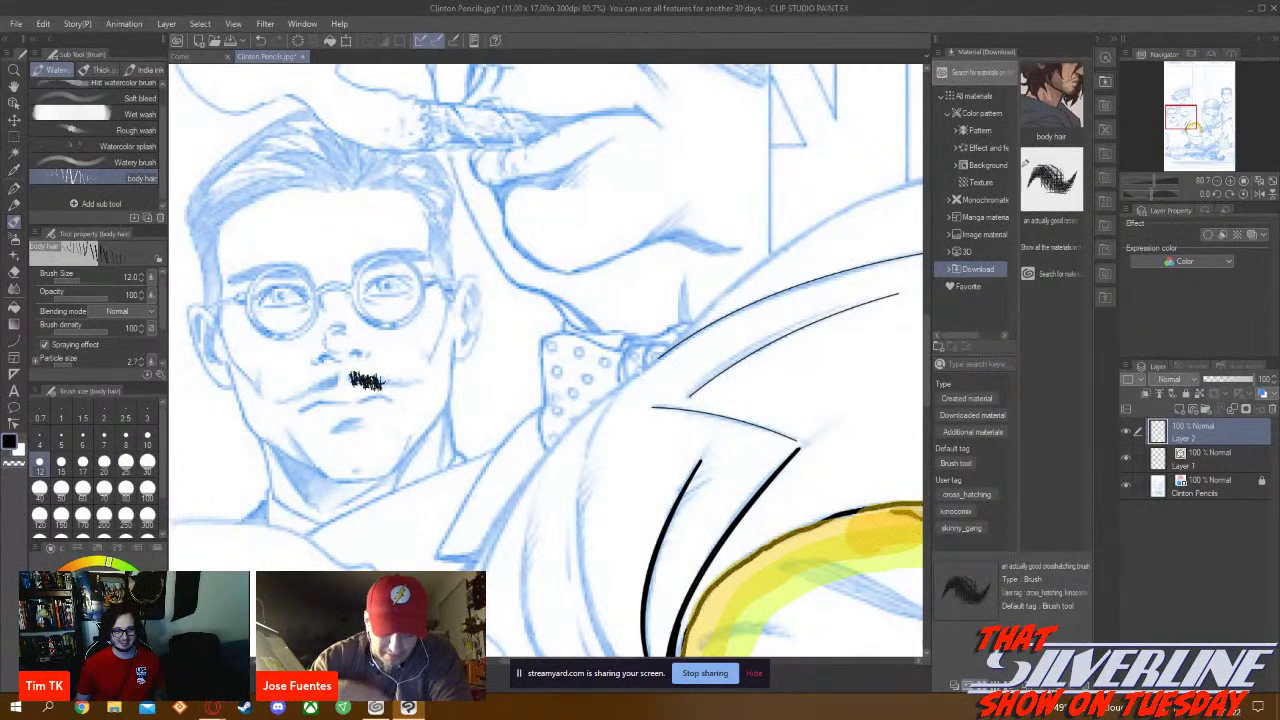
{"action": "left_click", "coordinate": [83, 438]}
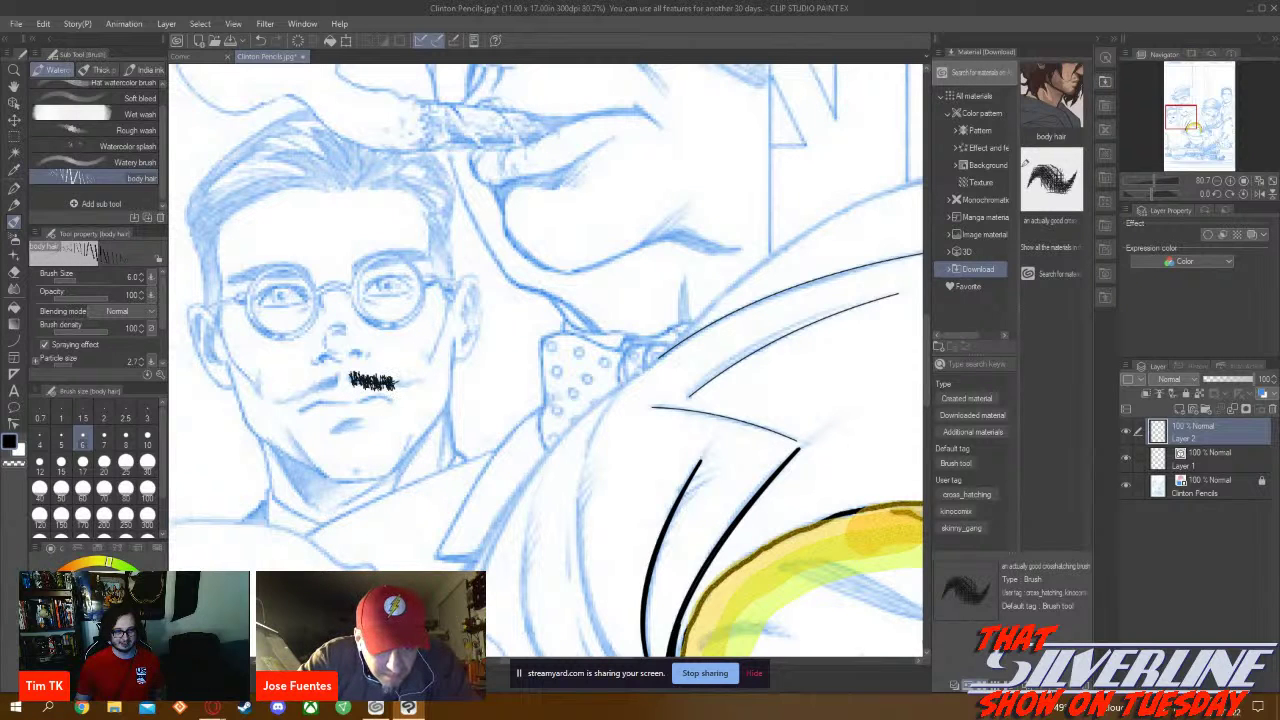
{"action": "left_click", "coordinate": [83, 417]}
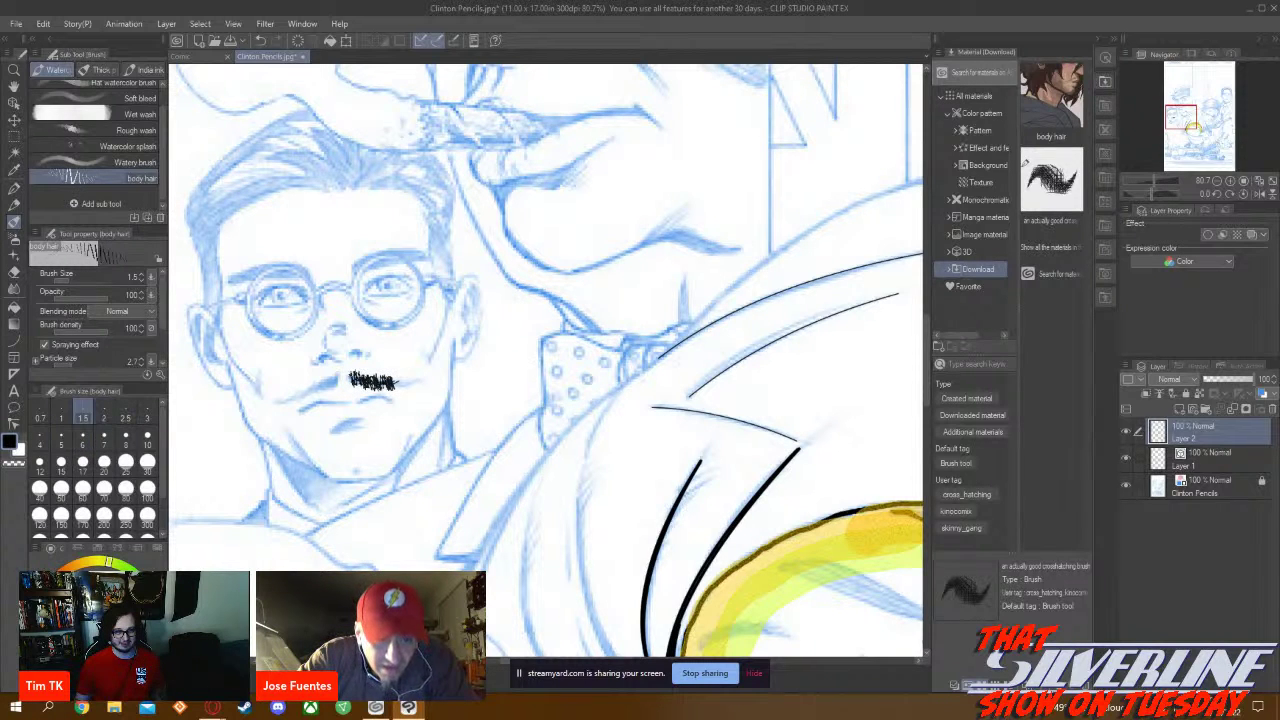
{"action": "left_click_drag", "start_coordinate": [396, 381], "coordinate": [412, 384]}
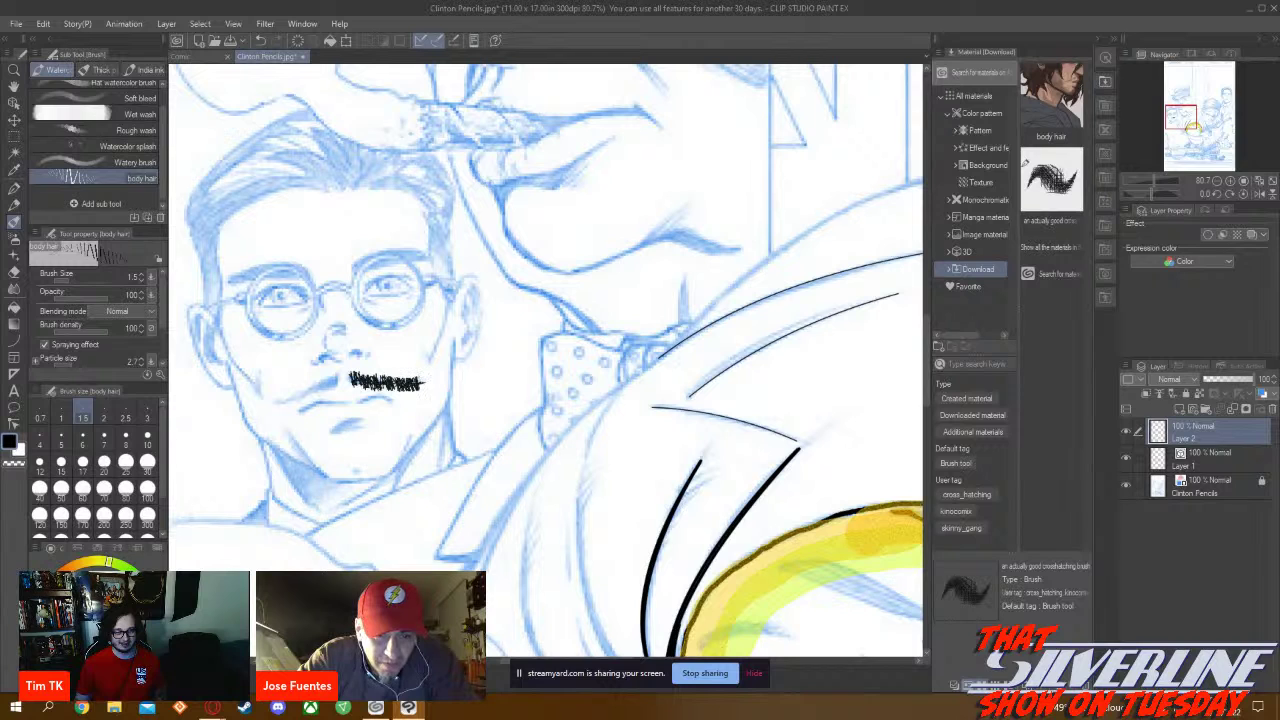
Try a body hair stroke along the left half of the moustache and undo it
{"action": "left_click", "coordinate": [333, 380]}
{"action": "left_click_drag", "start_coordinate": [331, 381], "coordinate": [268, 404]}
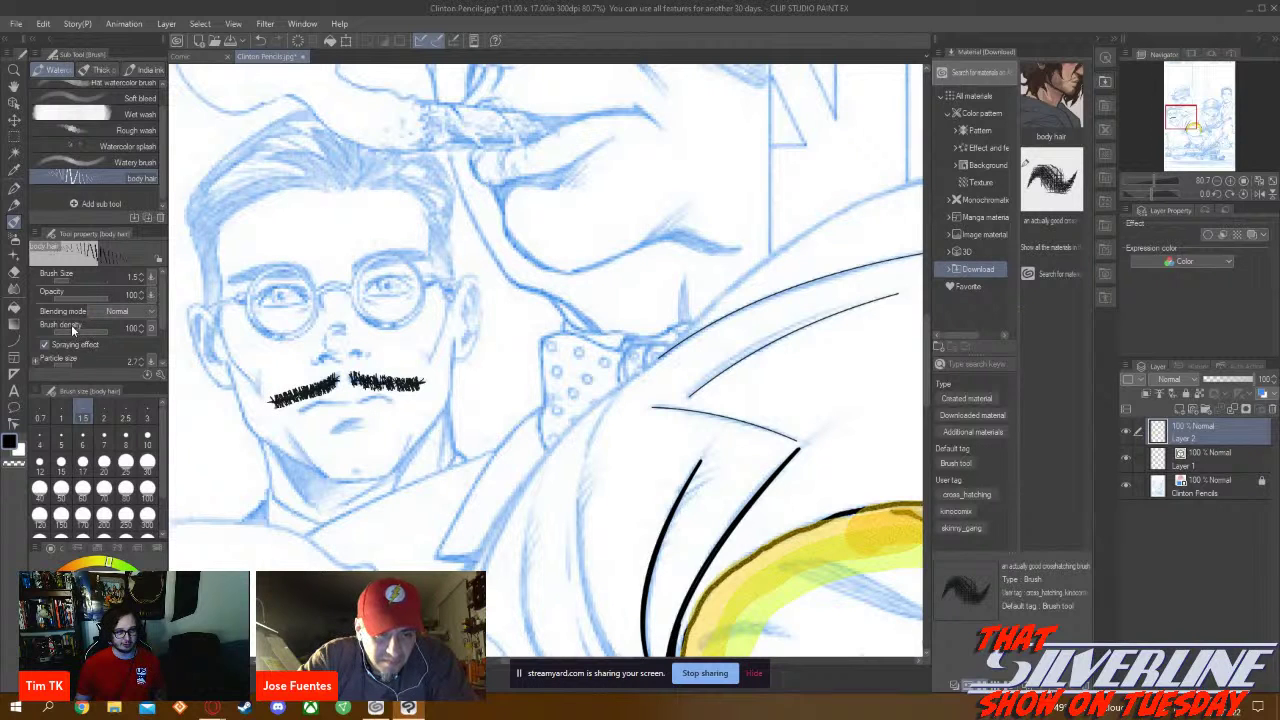
{"action": "key", "text": "ctrl+z"}
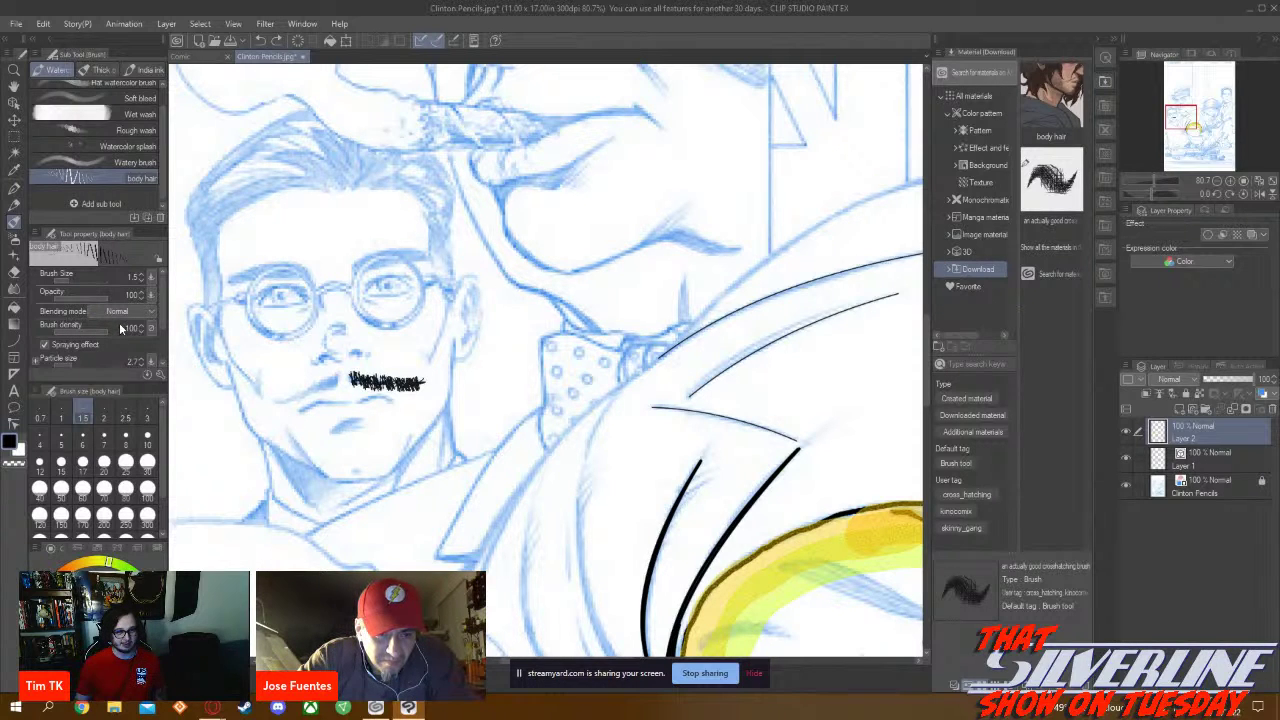
Set the body hair brush's density to 46 and particle size to 0.1, undoing the test stroke on the moustache
{"action": "left_click", "coordinate": [80, 329]}
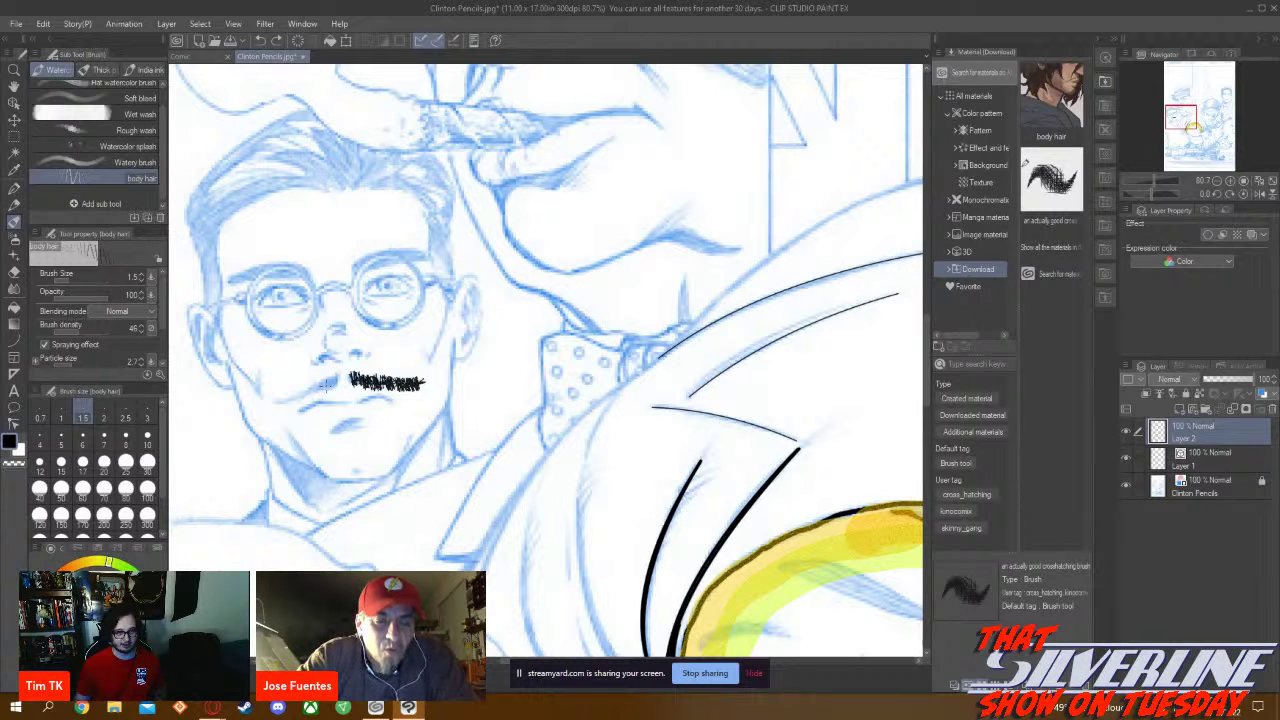
{"action": "left_click_drag", "start_coordinate": [327, 386], "coordinate": [300, 394]}
{"action": "key", "text": "ctrl+z"}
{"action": "scroll", "coordinate": [84, 350], "scroll_direction": "down", "scroll_amount": 1}
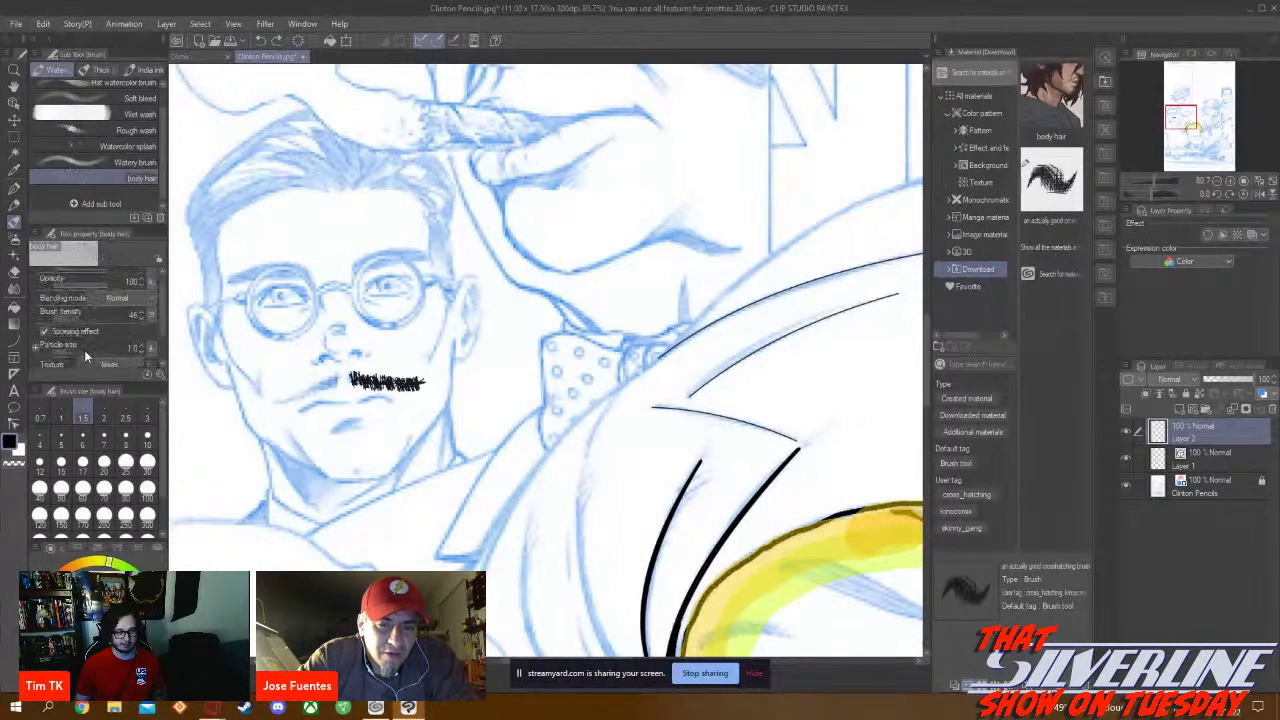
{"action": "left_click", "coordinate": [84, 348]}
{"action": "scroll", "coordinate": [87, 338], "scroll_direction": "down", "scroll_amount": 1}
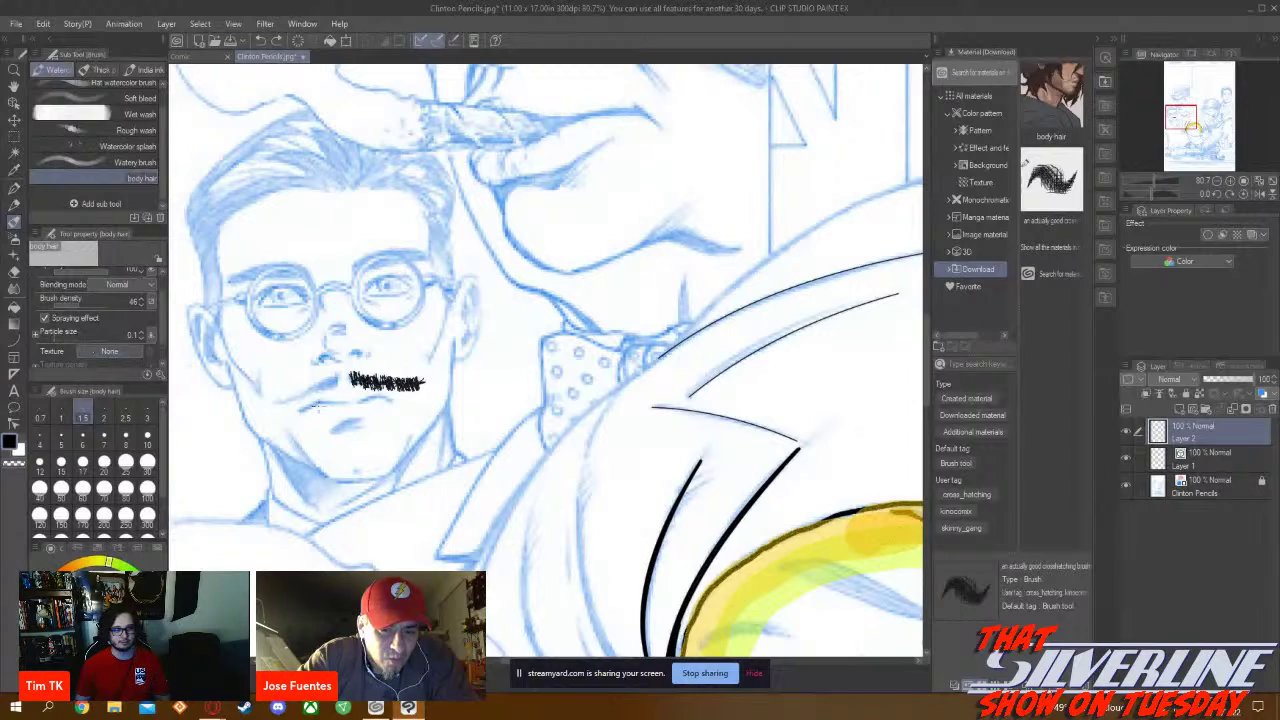
Undo the body hair strokes on the right half of the moustache
{"action": "scroll", "coordinate": [318, 405], "scroll_direction": "down", "scroll_amount": 3}
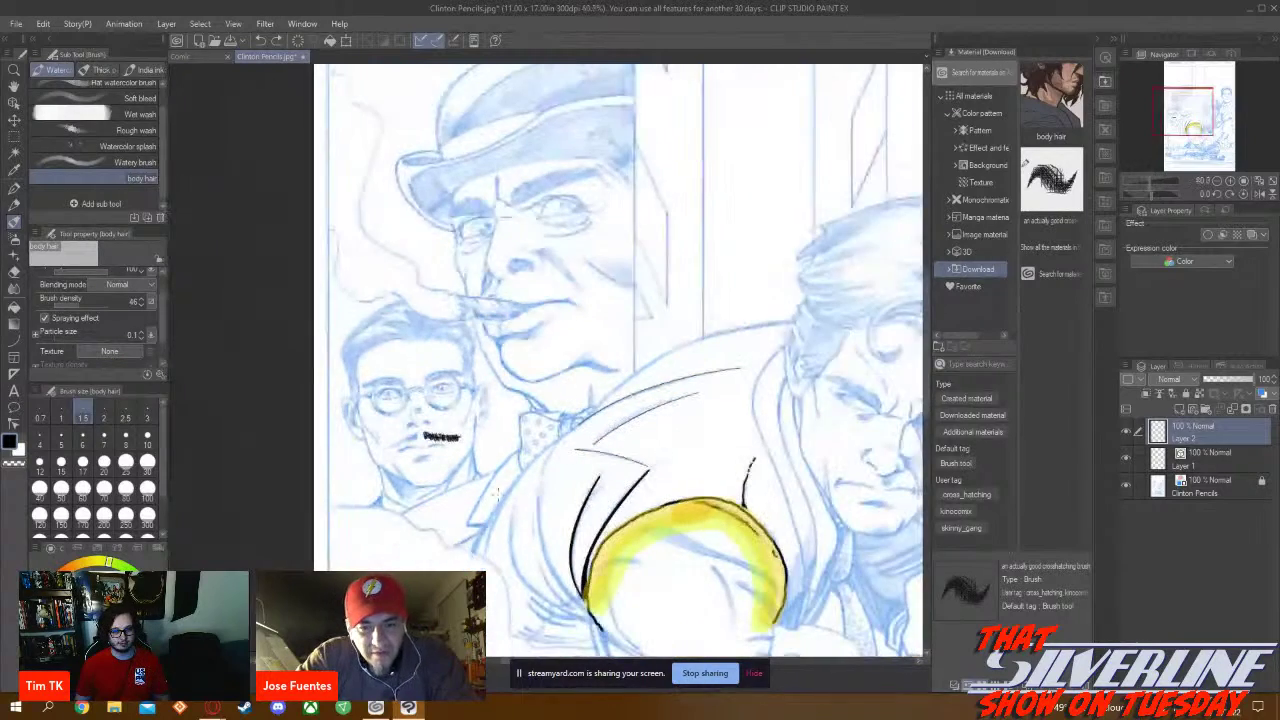
{"action": "scroll", "coordinate": [447, 424], "scroll_direction": "up", "scroll_amount": 3}
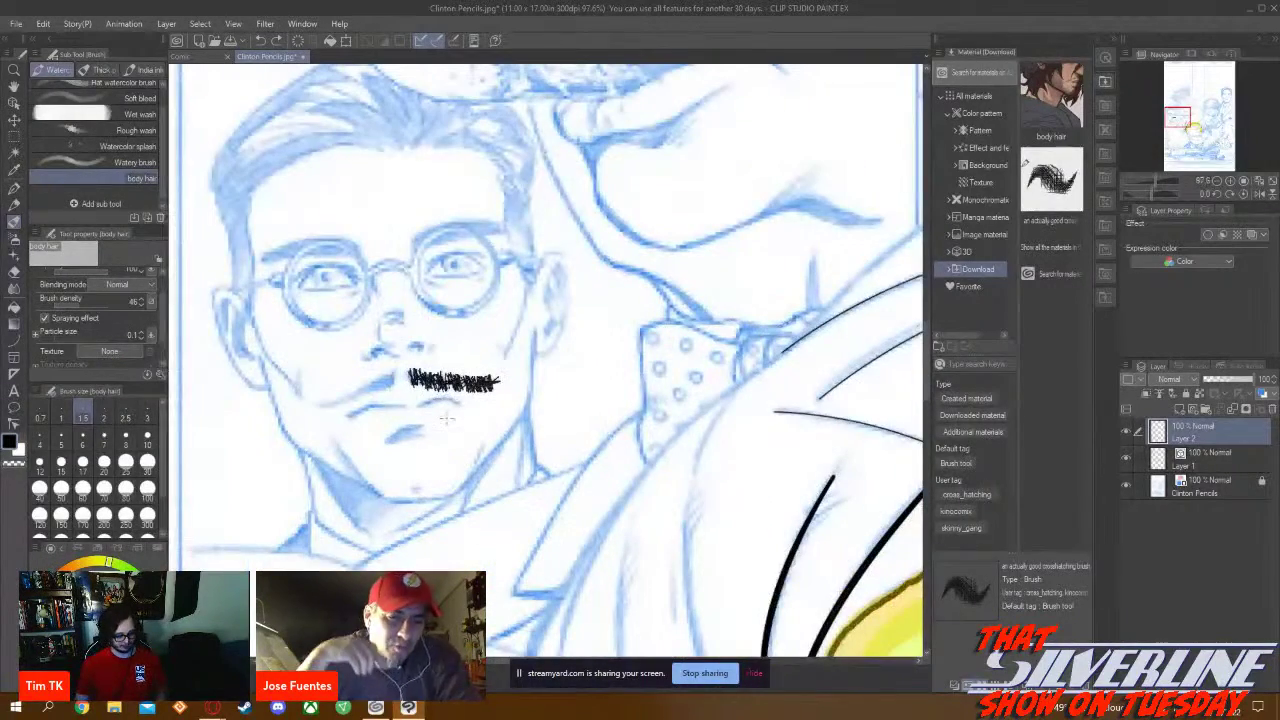
{"action": "key", "text": "ctrl+z"}
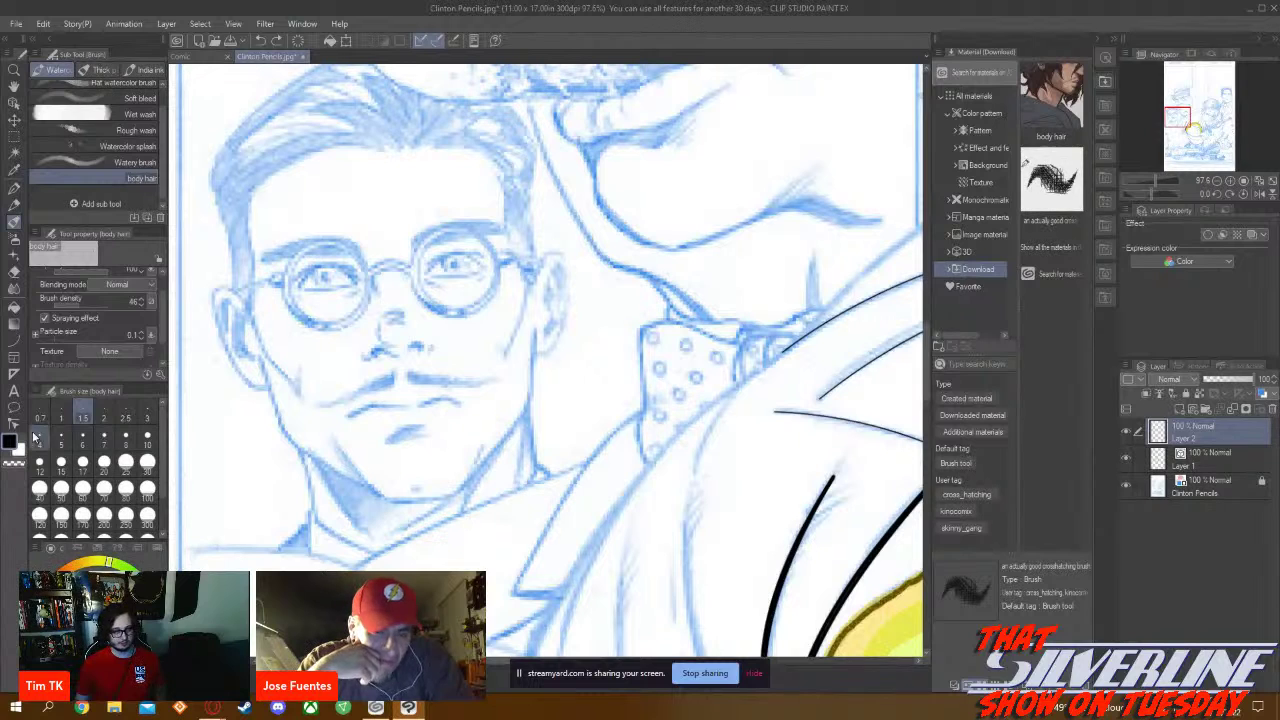
Outline the upper and lower edges of the moustache's left half with size 7 lines using the Curve tool
{"action": "left_click", "coordinate": [14, 340]}
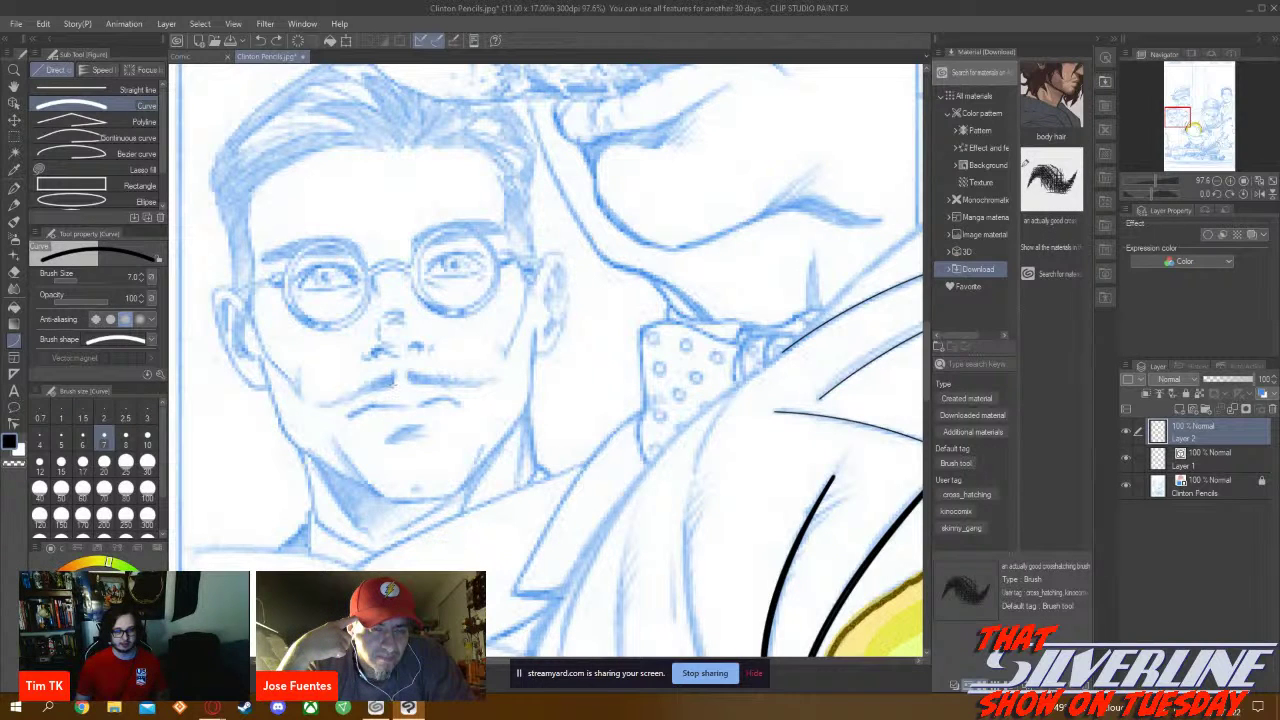
{"action": "left_click_drag", "start_coordinate": [392, 376], "coordinate": [322, 406]}
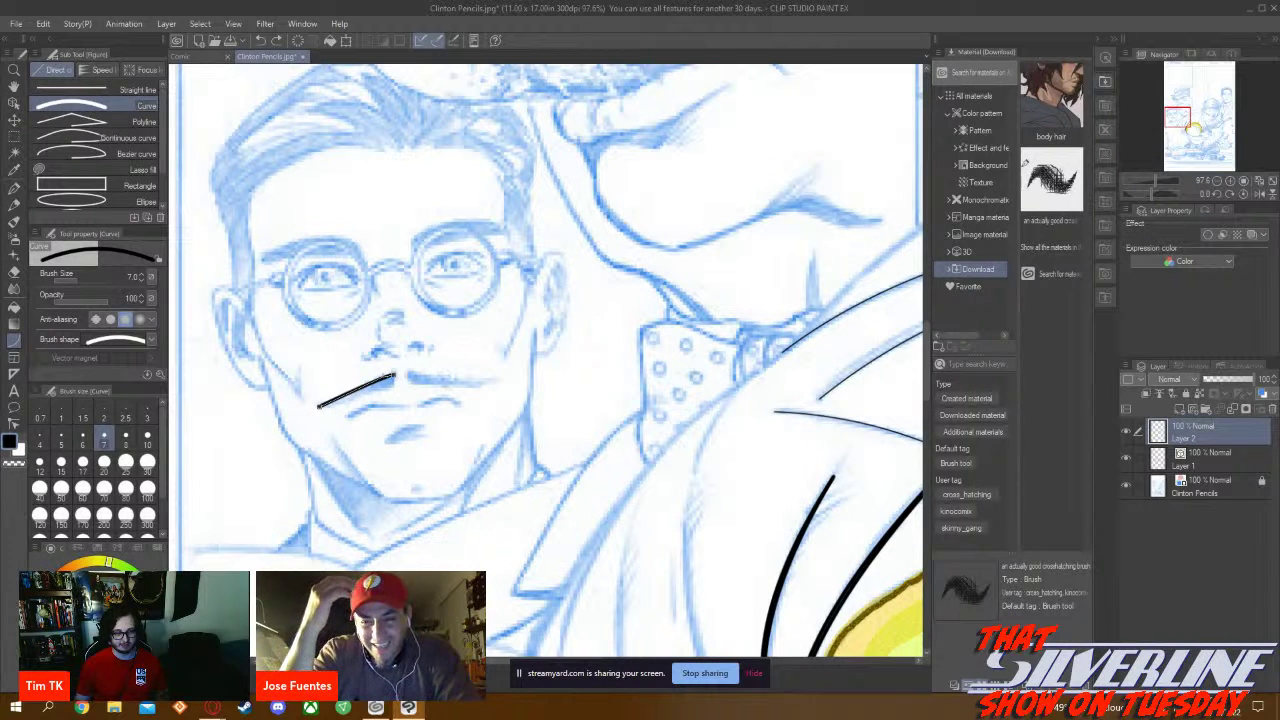
{"action": "left_click", "coordinate": [318, 405]}
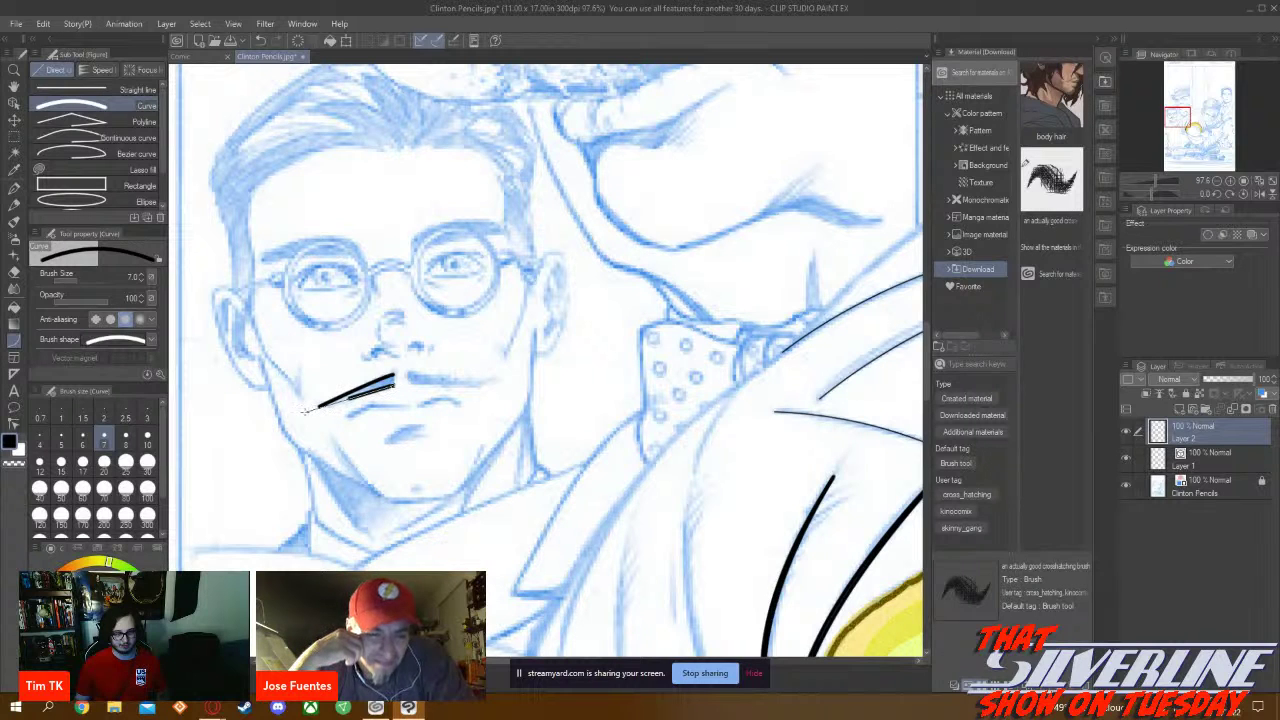
{"action": "mouse_move", "coordinate": [395, 383]}
{"action": "left_mouse_down"}
{"action": "mouse_move", "coordinate": [410, 420]}
{"action": "mouse_move", "coordinate": [438, 430]}
{"action": "left_mouse_up"}
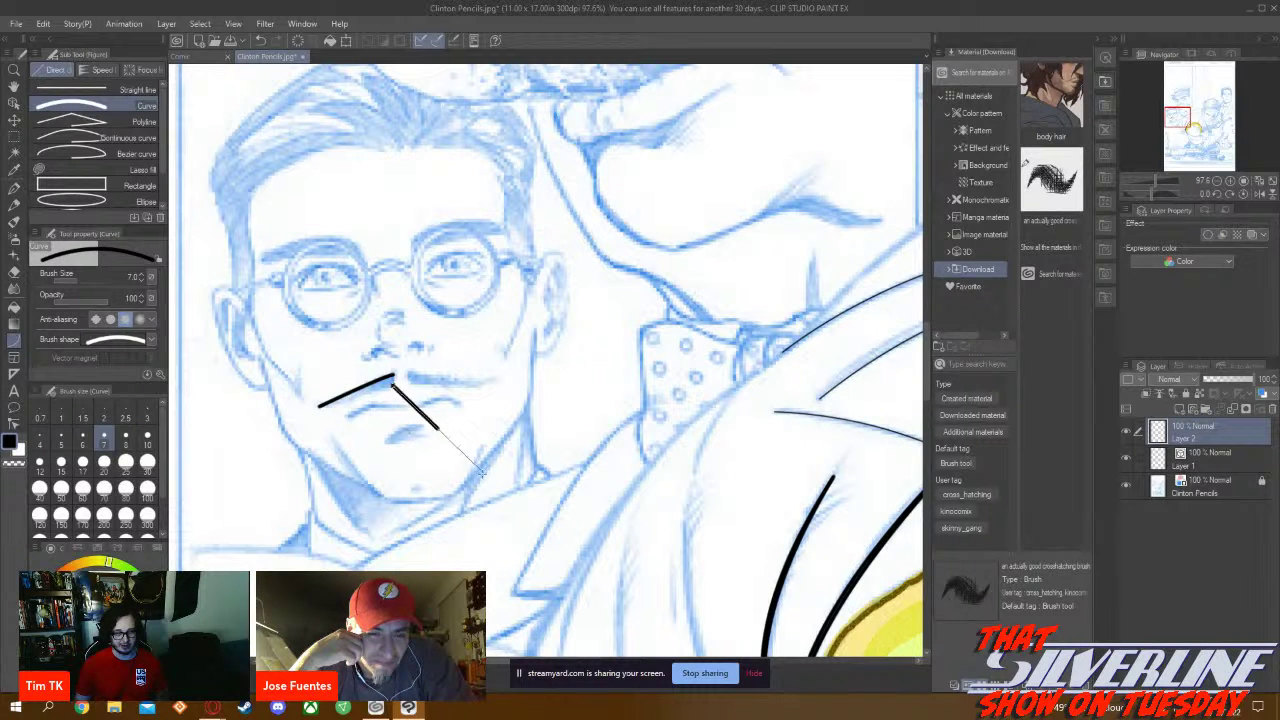
{"action": "left_click", "coordinate": [275, 423]}
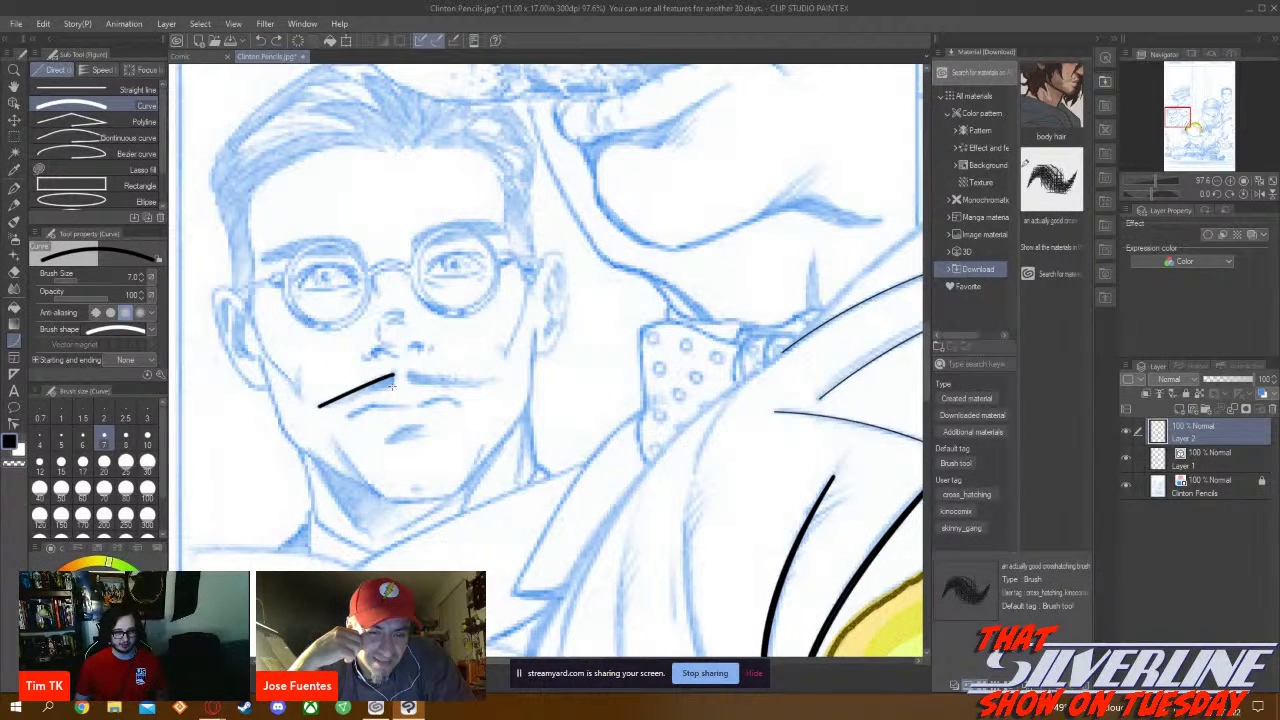
{"action": "left_click_drag", "start_coordinate": [389, 387], "coordinate": [318, 406]}
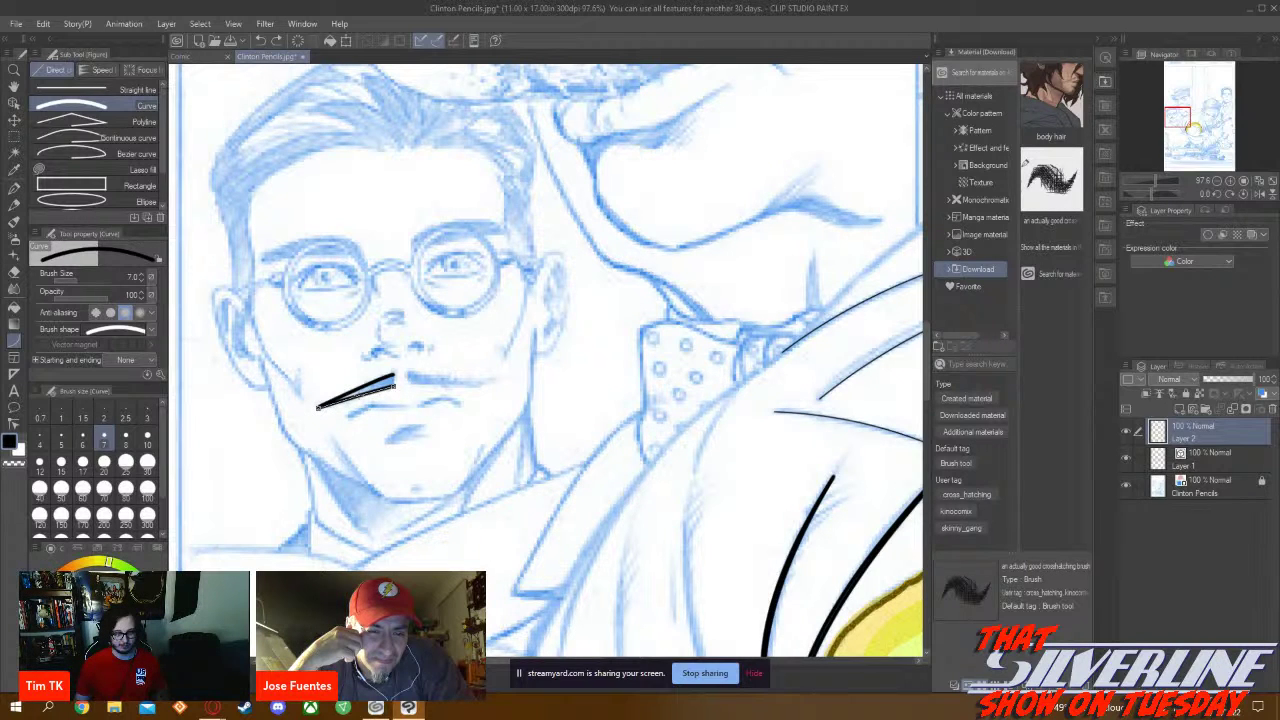
{"action": "left_click", "coordinate": [316, 406]}
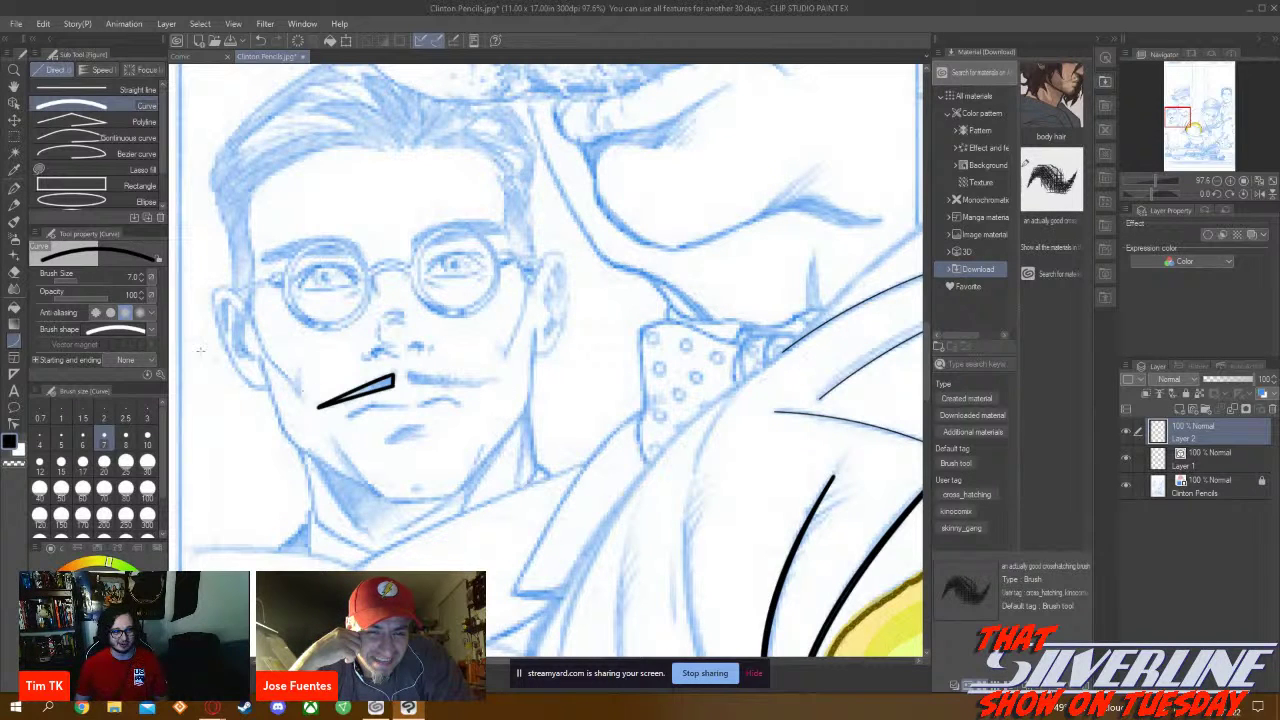
Examine the direct draw and speed line sub tools of the Figure tool, plus the Pen and Brush sub tools
{"action": "scroll", "coordinate": [111, 176], "scroll_direction": "down", "scroll_amount": 1}
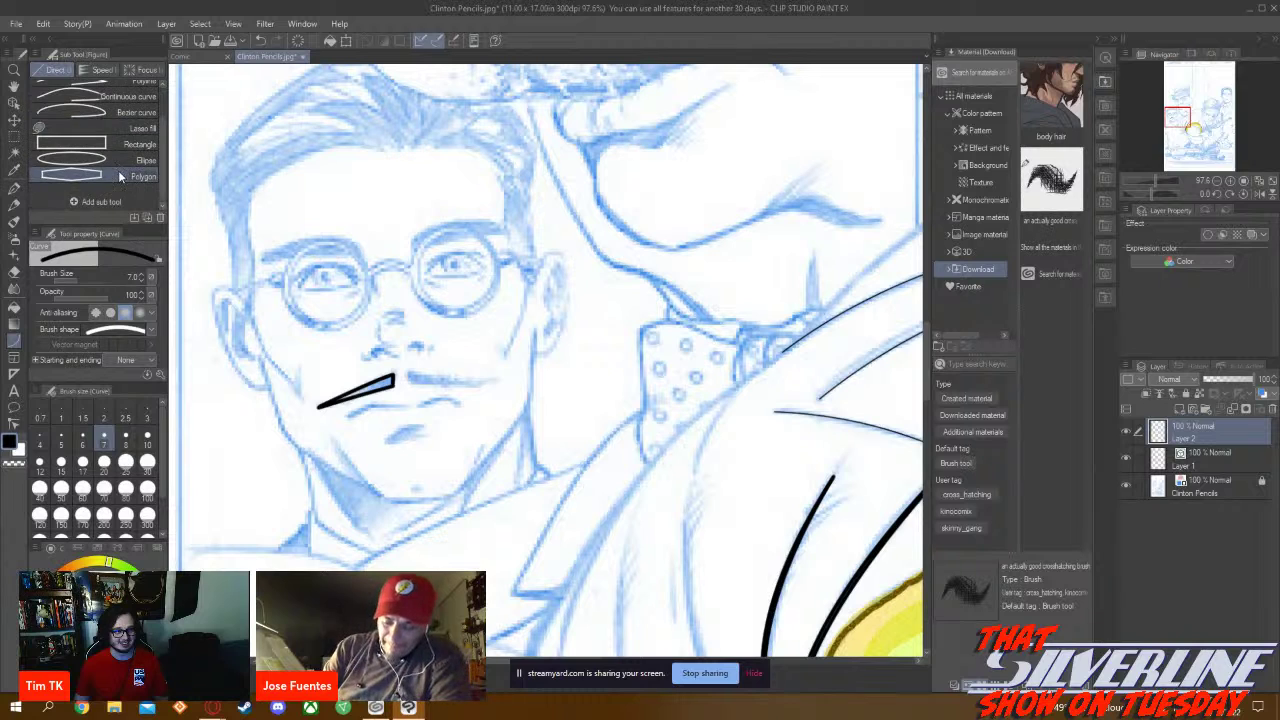
{"action": "scroll", "coordinate": [111, 176], "scroll_direction": "down", "scroll_amount": 2}
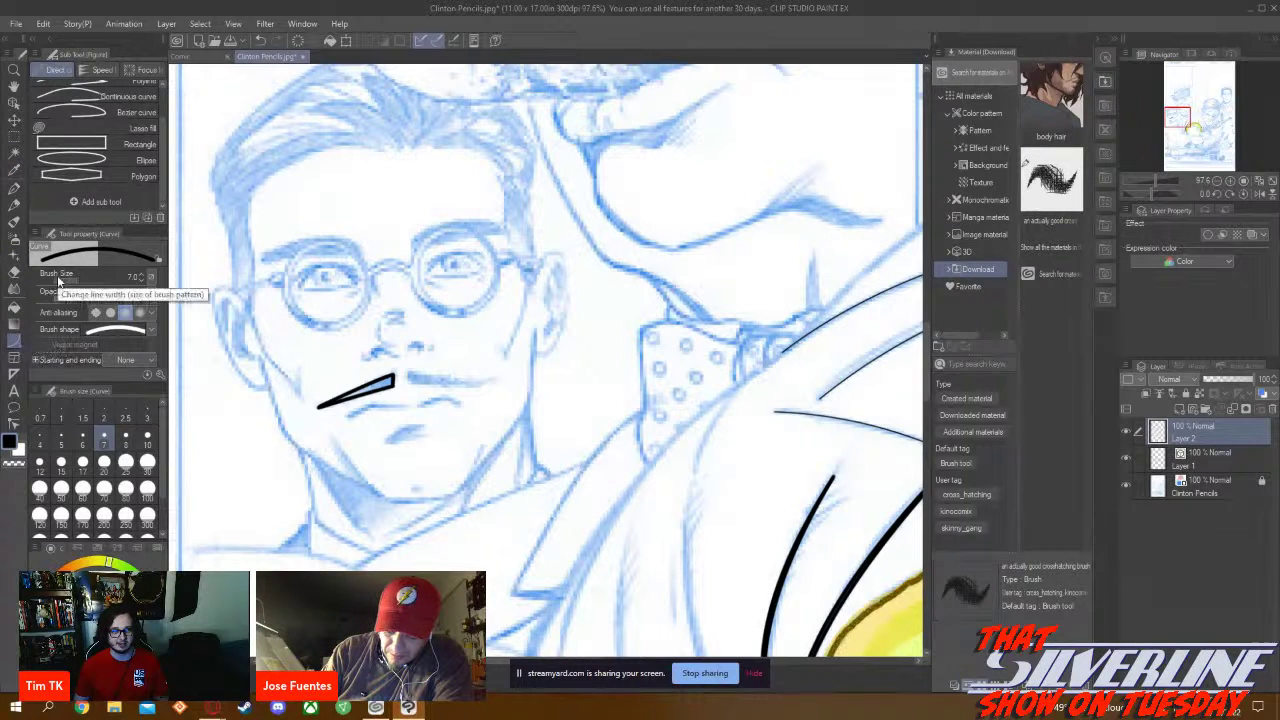
{"action": "scroll", "coordinate": [82, 100], "scroll_direction": "up", "scroll_amount": 3}
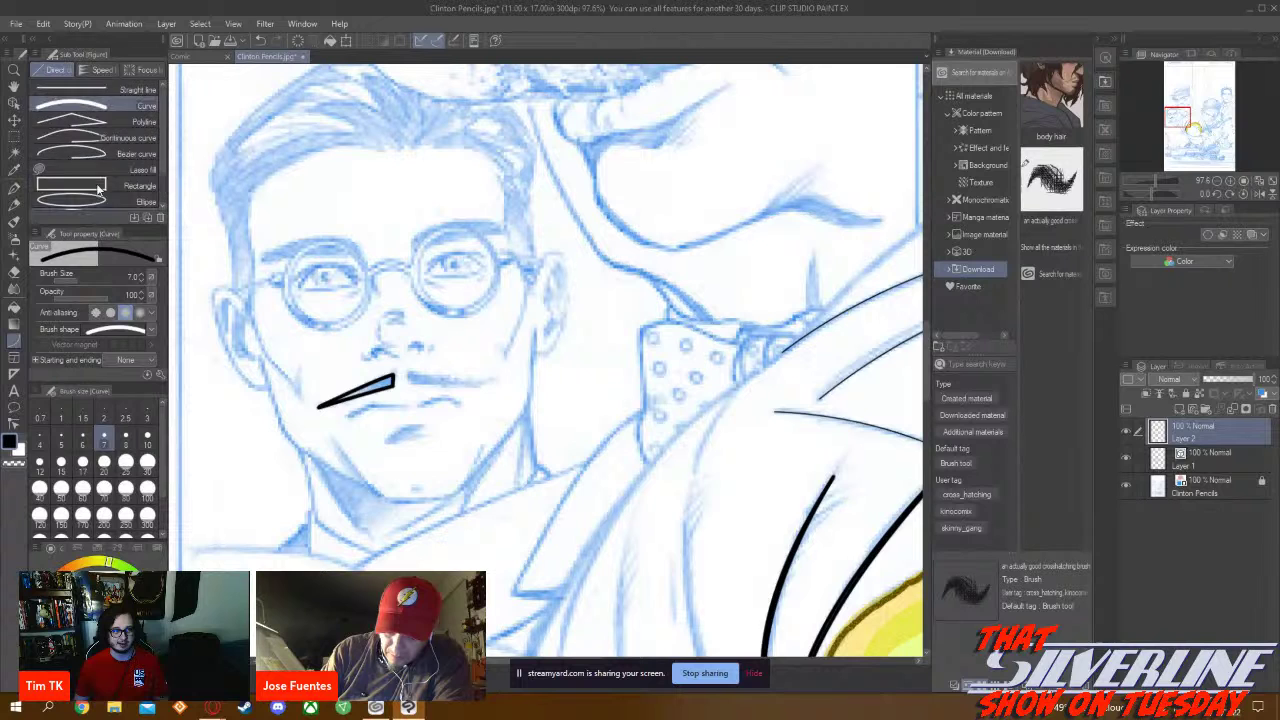
{"action": "left_click", "coordinate": [97, 89]}
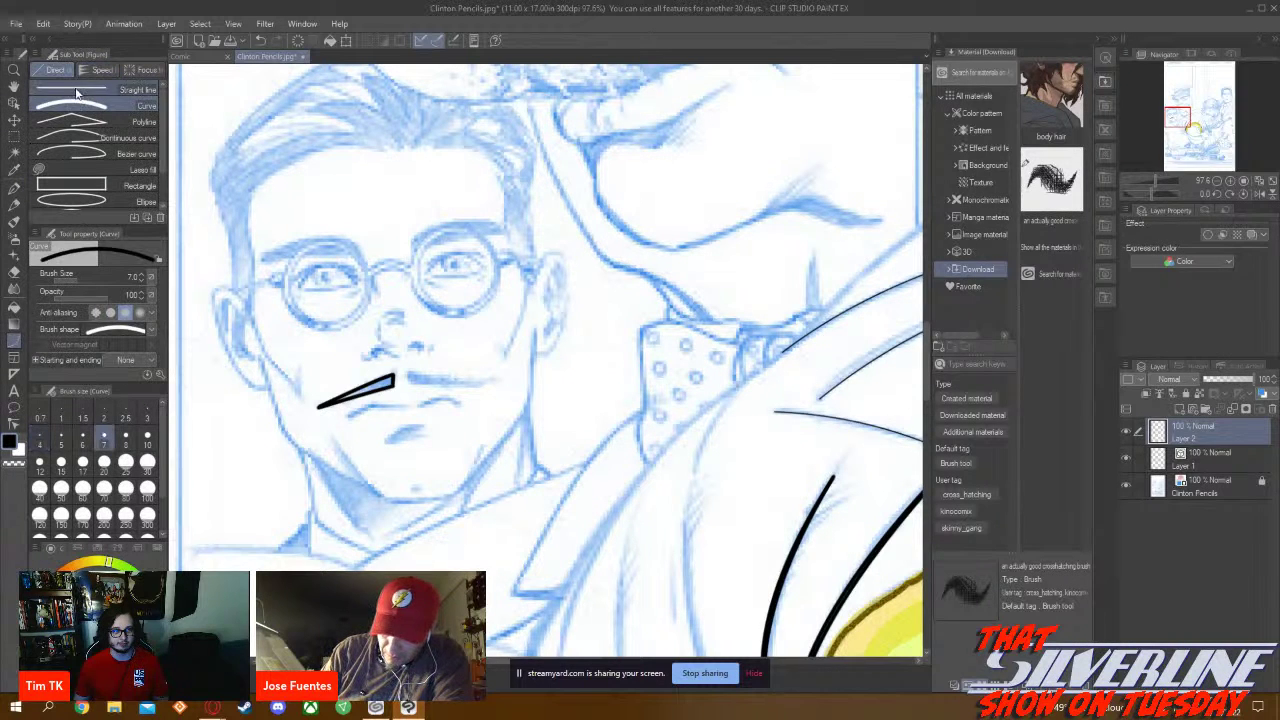
{"action": "left_click", "coordinate": [100, 71]}
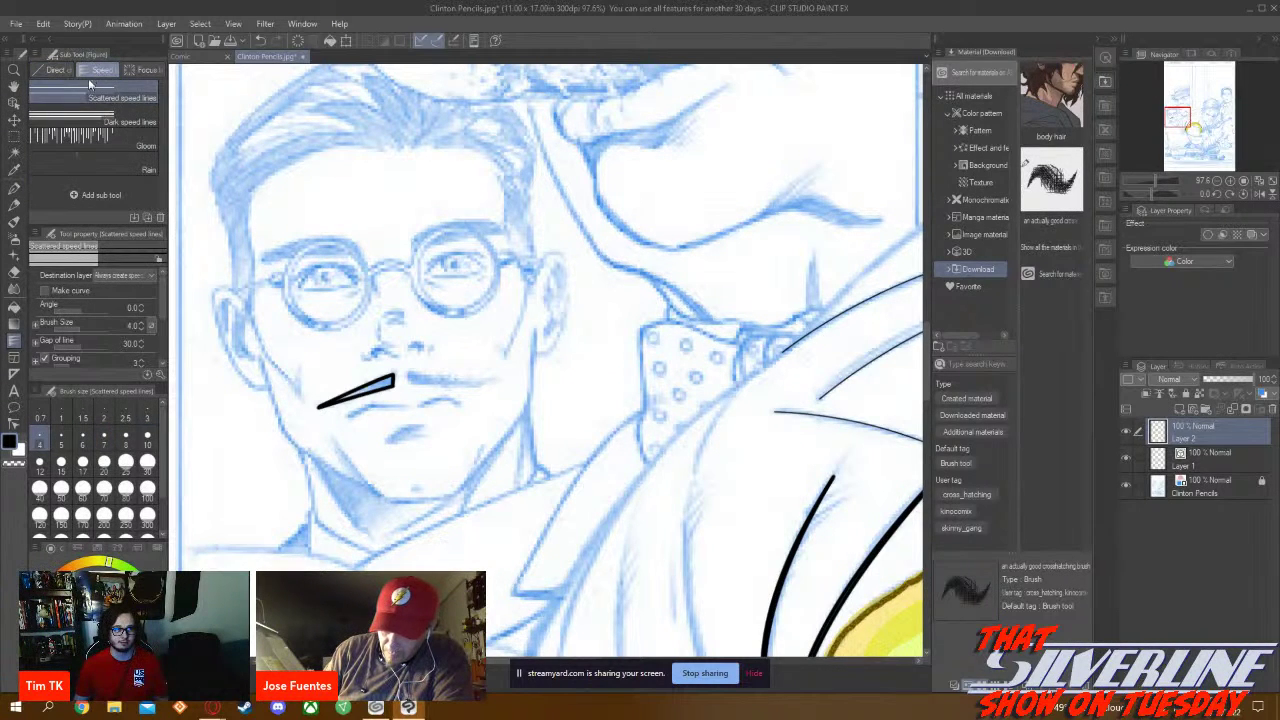
{"action": "left_click", "coordinate": [55, 70]}
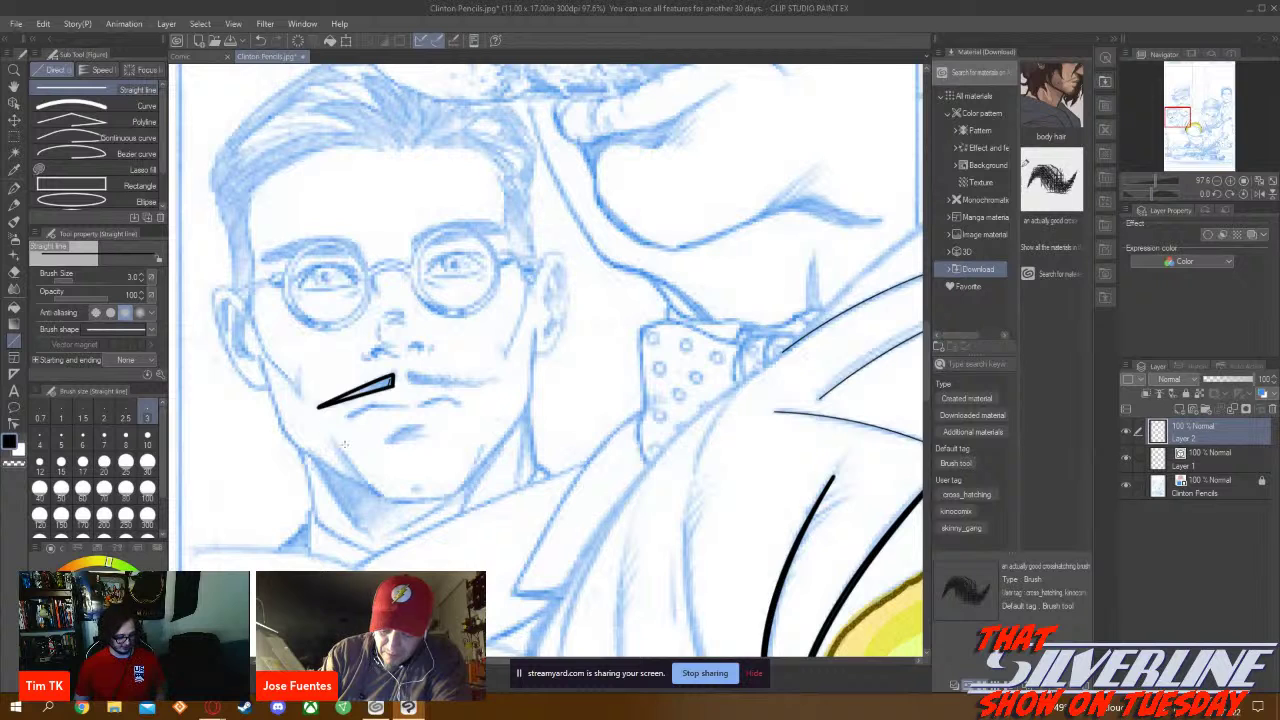
{"action": "left_click", "coordinate": [14, 187]}
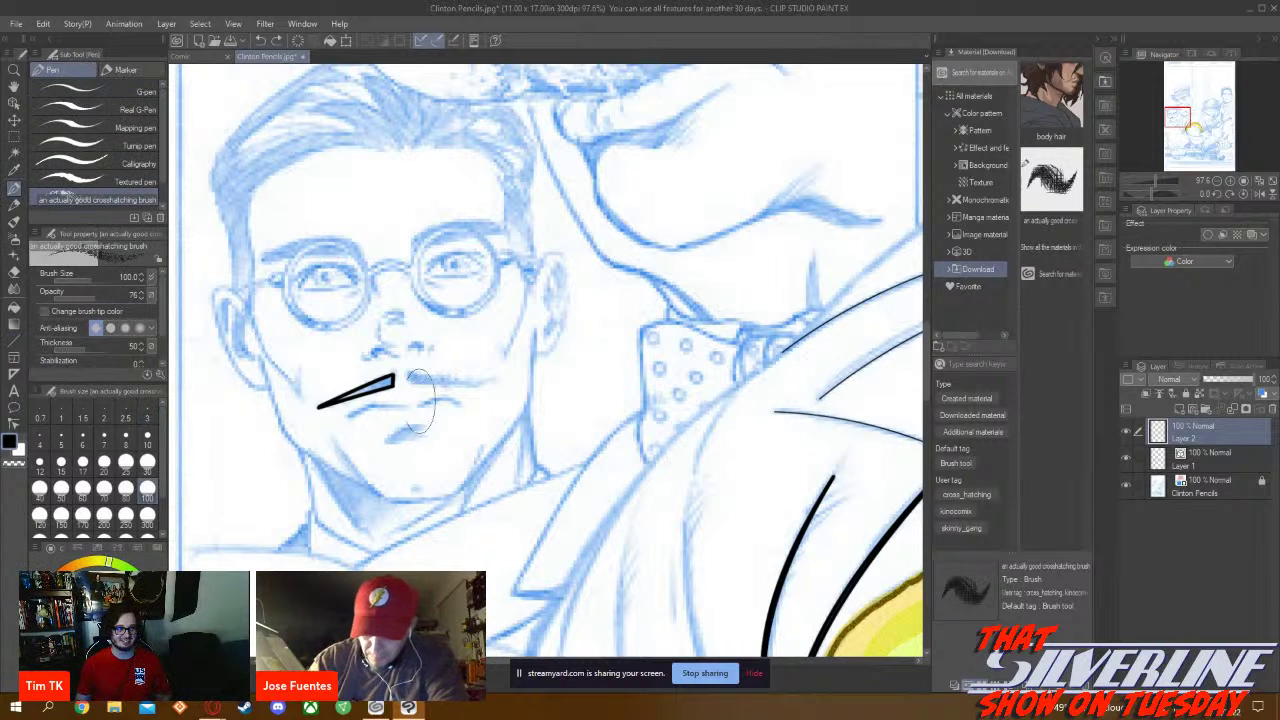
{"action": "left_click", "coordinate": [14, 222]}
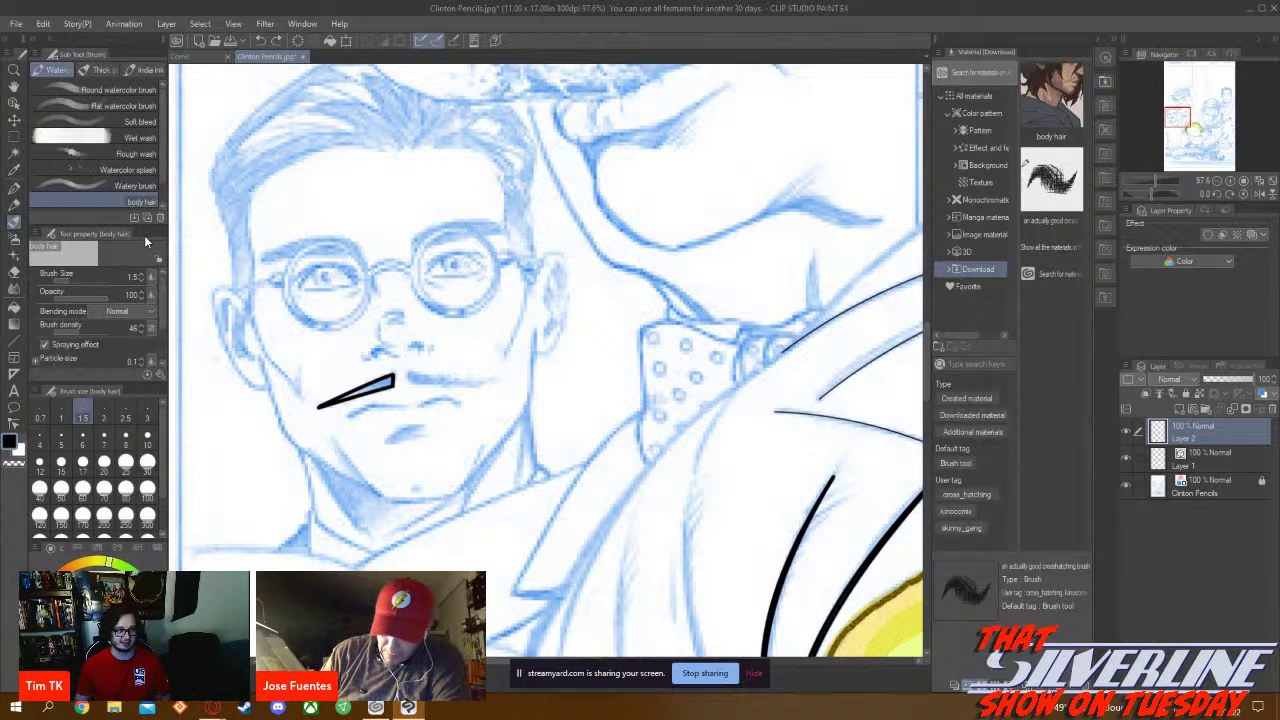
{"action": "scroll", "coordinate": [84, 197], "scroll_direction": "down", "scroll_amount": 2}
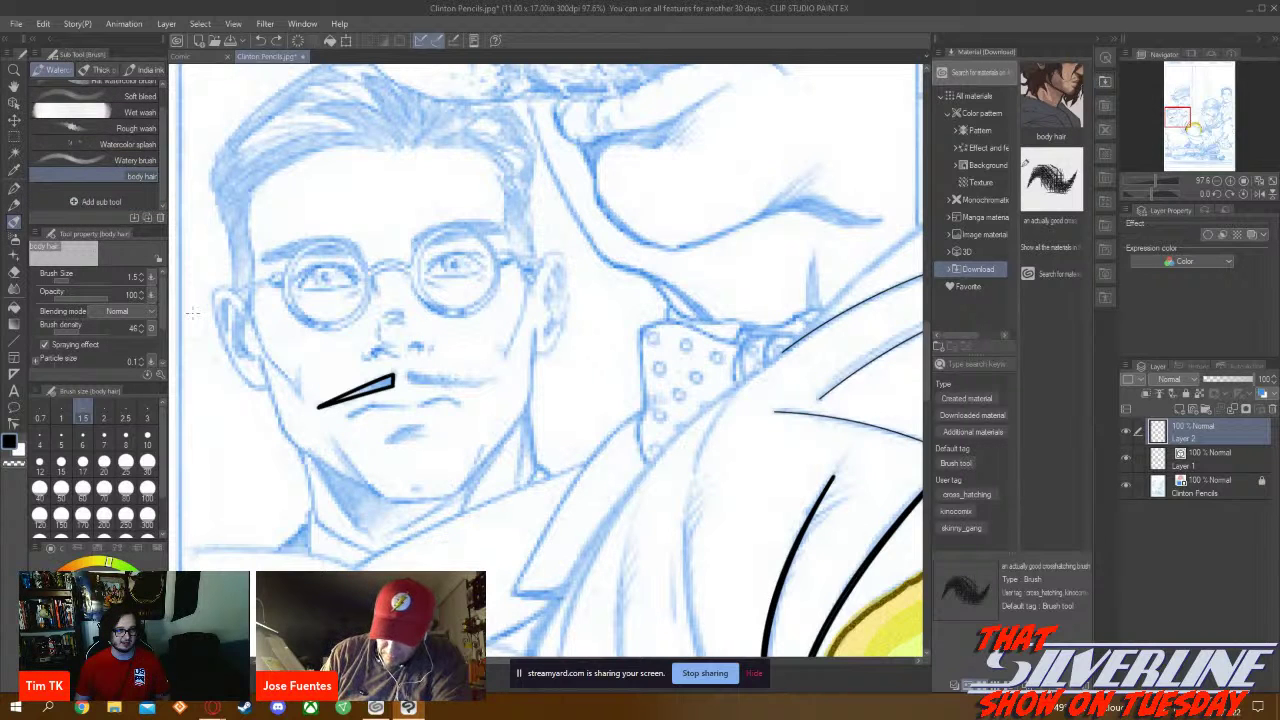
Set the body hair brush's size to 1.0
{"action": "left_click_drag", "start_coordinate": [79, 287], "coordinate": [62, 279]}
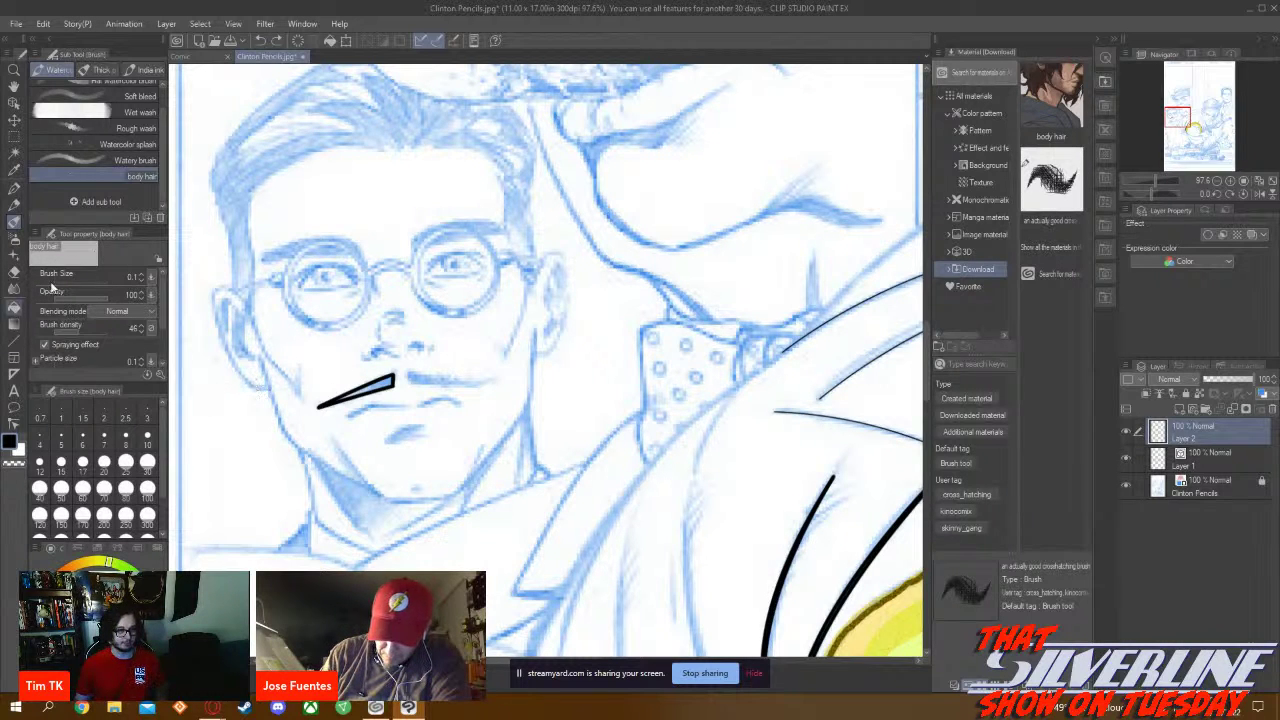
{"action": "left_click_drag", "start_coordinate": [135, 282], "coordinate": [141, 287]}
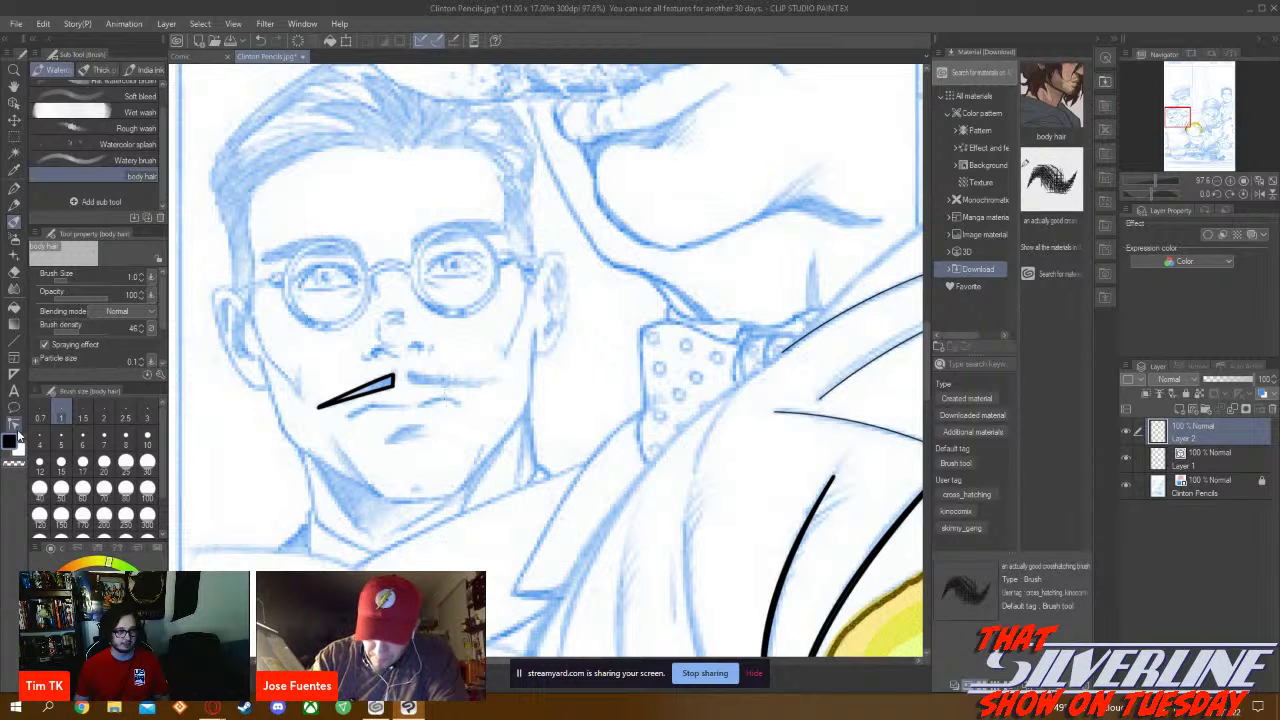
Fill the outlined left half of the moustache with solid black using the G-pen at size 5
{"action": "left_click", "coordinate": [15, 195]}
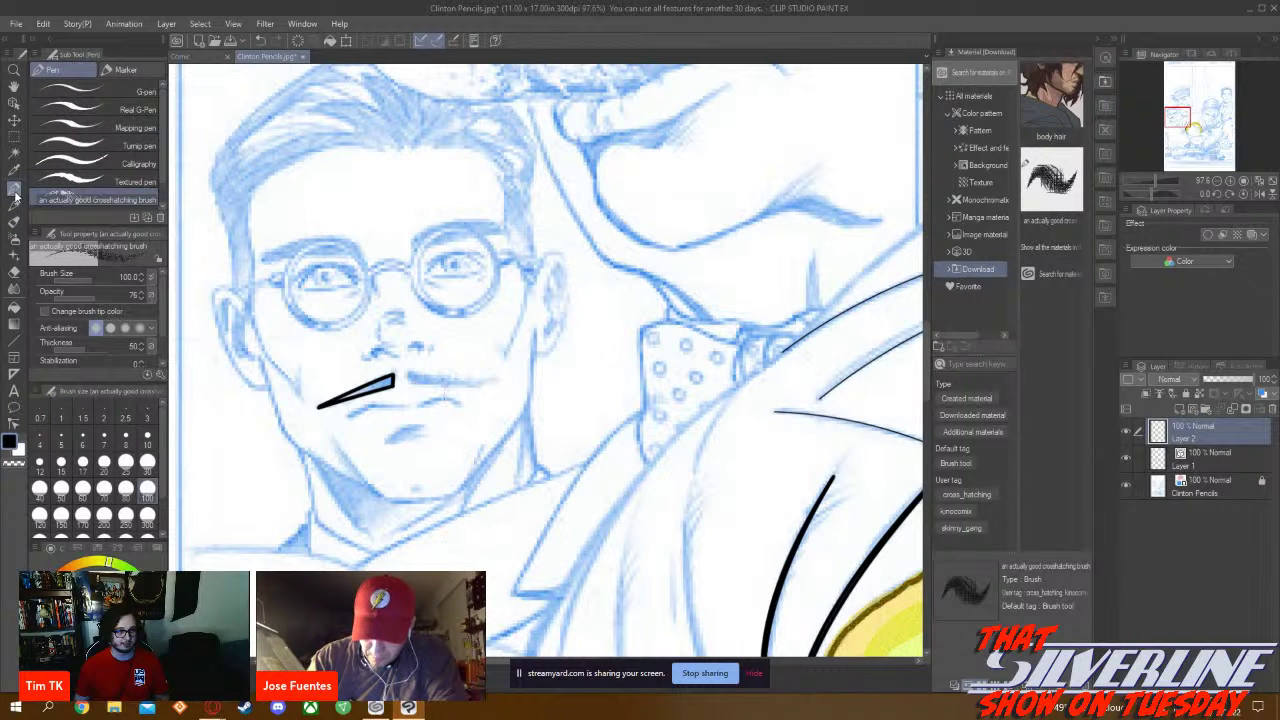
{"action": "left_click", "coordinate": [95, 90]}
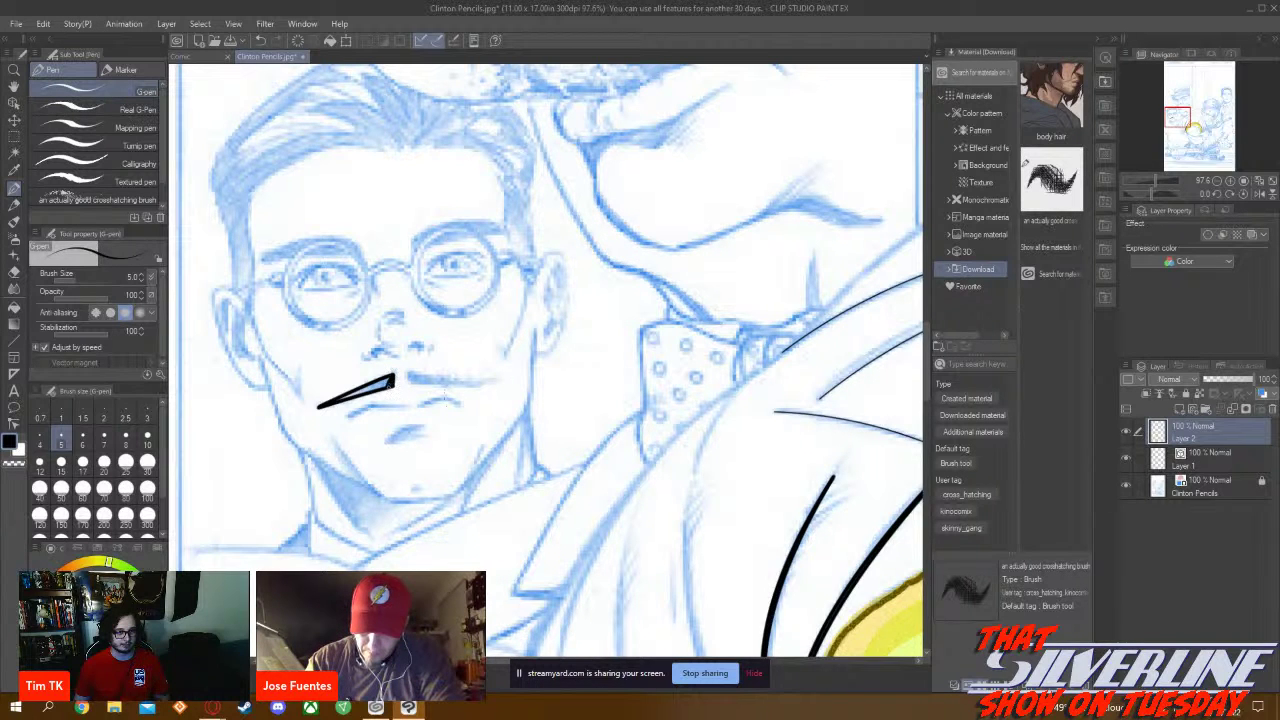
{"action": "scroll", "coordinate": [393, 378], "scroll_direction": "up", "scroll_amount": 5}
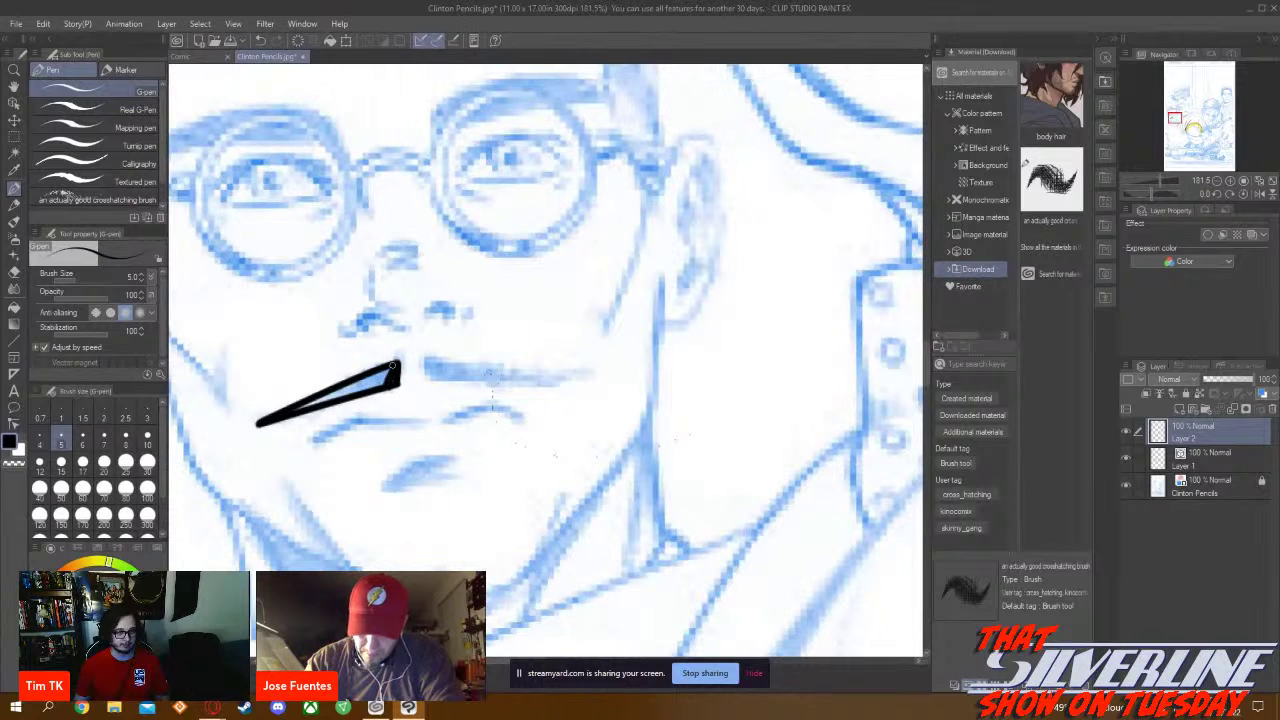
{"action": "left_click_drag", "start_coordinate": [392, 369], "coordinate": [368, 384]}
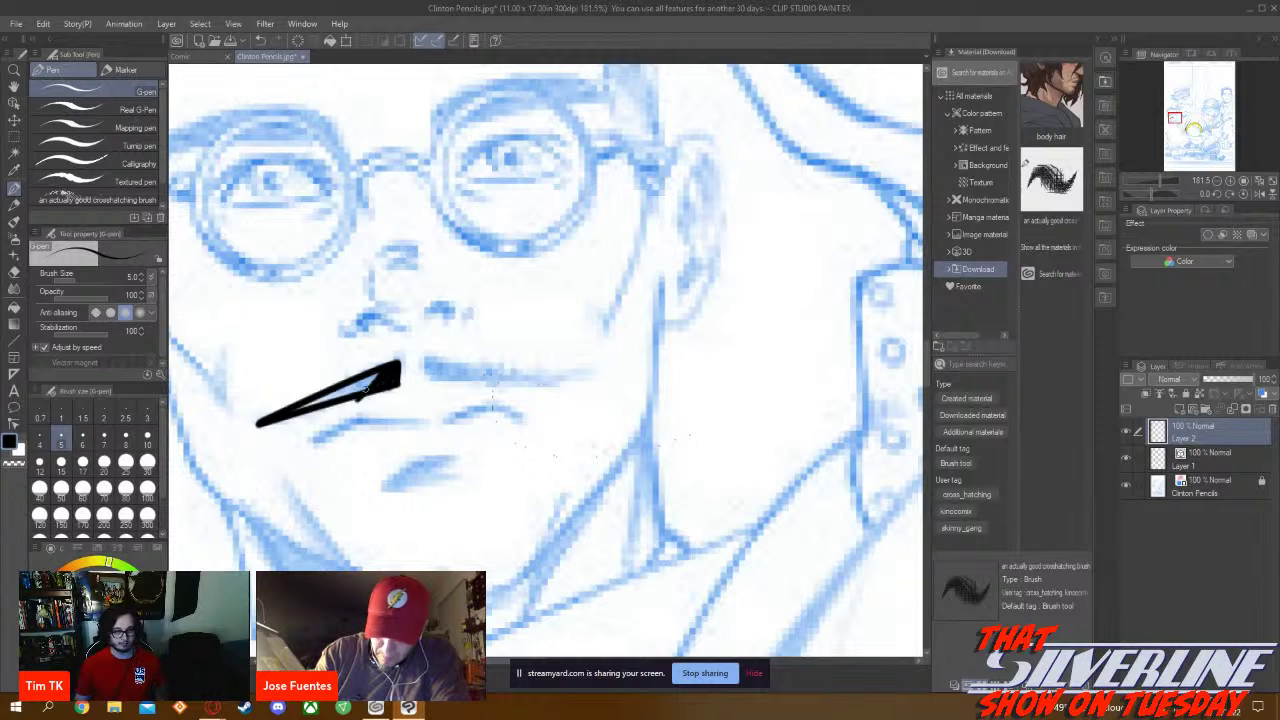
{"action": "key", "text": "ctrl+z"}
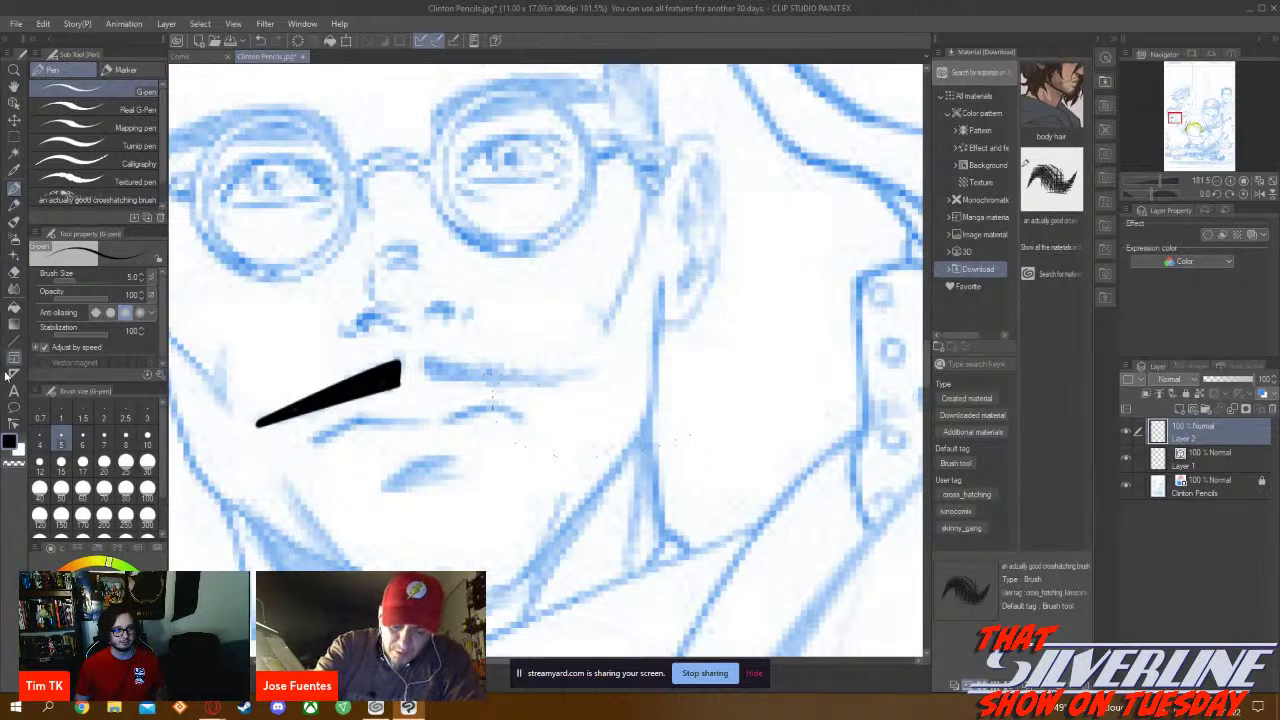
Outline the lower, upper and inner edges of the moustache's right half with size 7 lines using the Curve tool
{"action": "left_click", "coordinate": [14, 340]}
{"action": "left_click", "coordinate": [99, 106]}
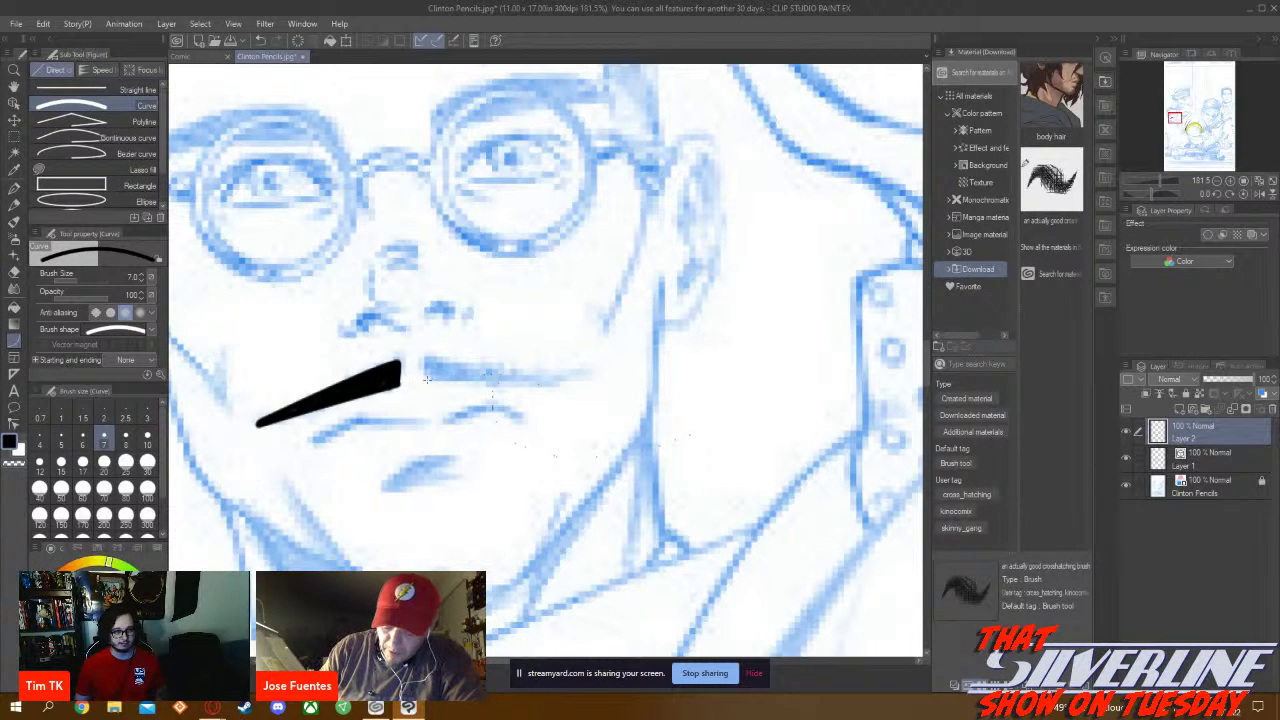
{"action": "left_click_drag", "start_coordinate": [425, 379], "coordinate": [557, 386]}
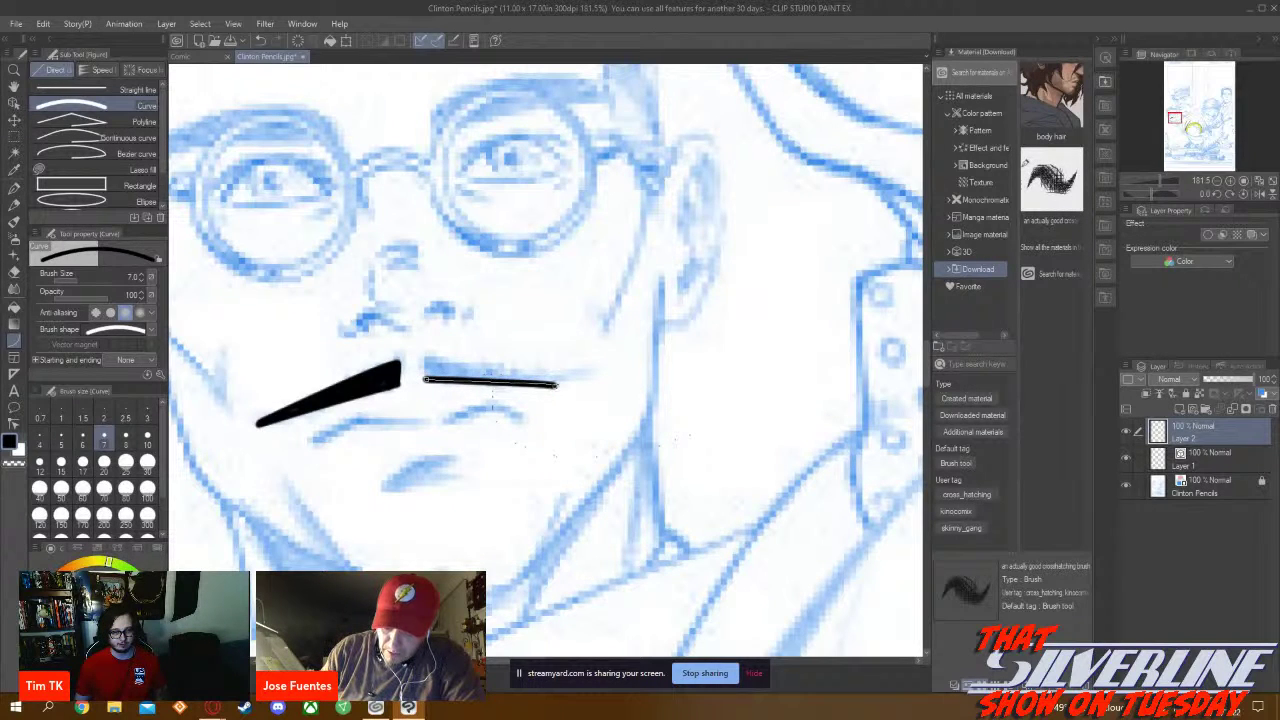
{"action": "left_click", "coordinate": [425, 379]}
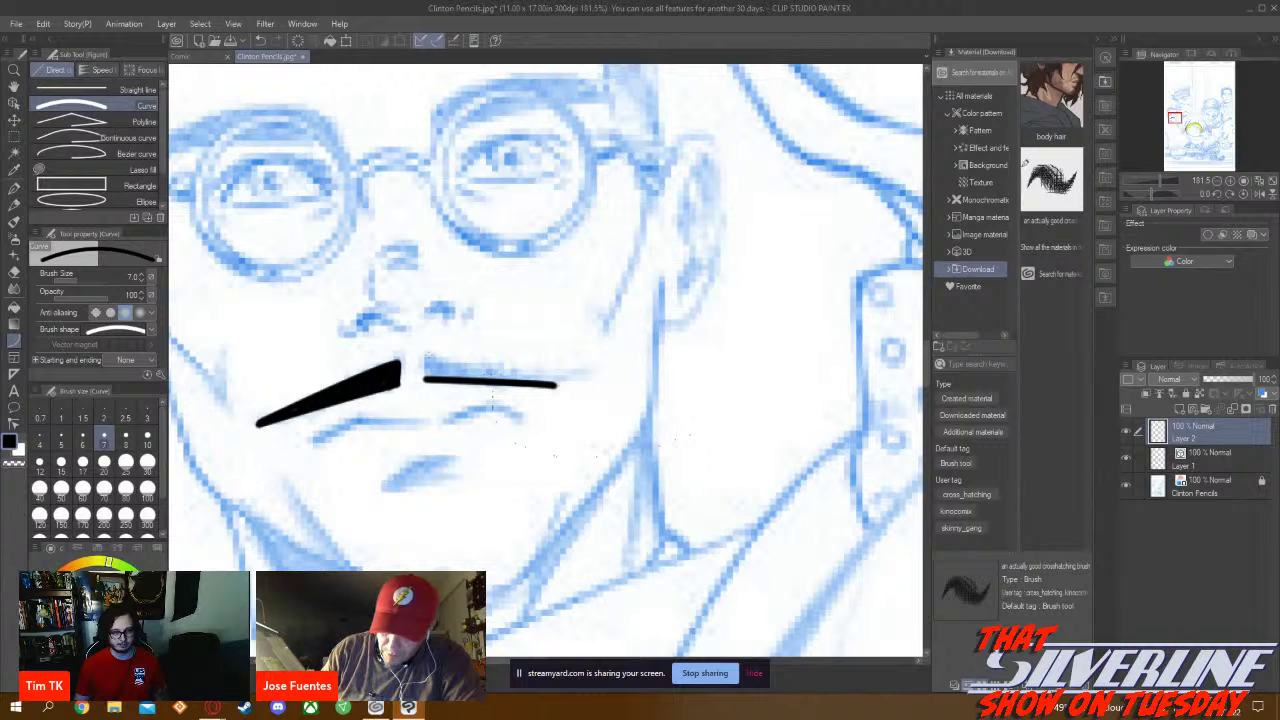
{"action": "left_click_drag", "start_coordinate": [425, 356], "coordinate": [560, 384]}
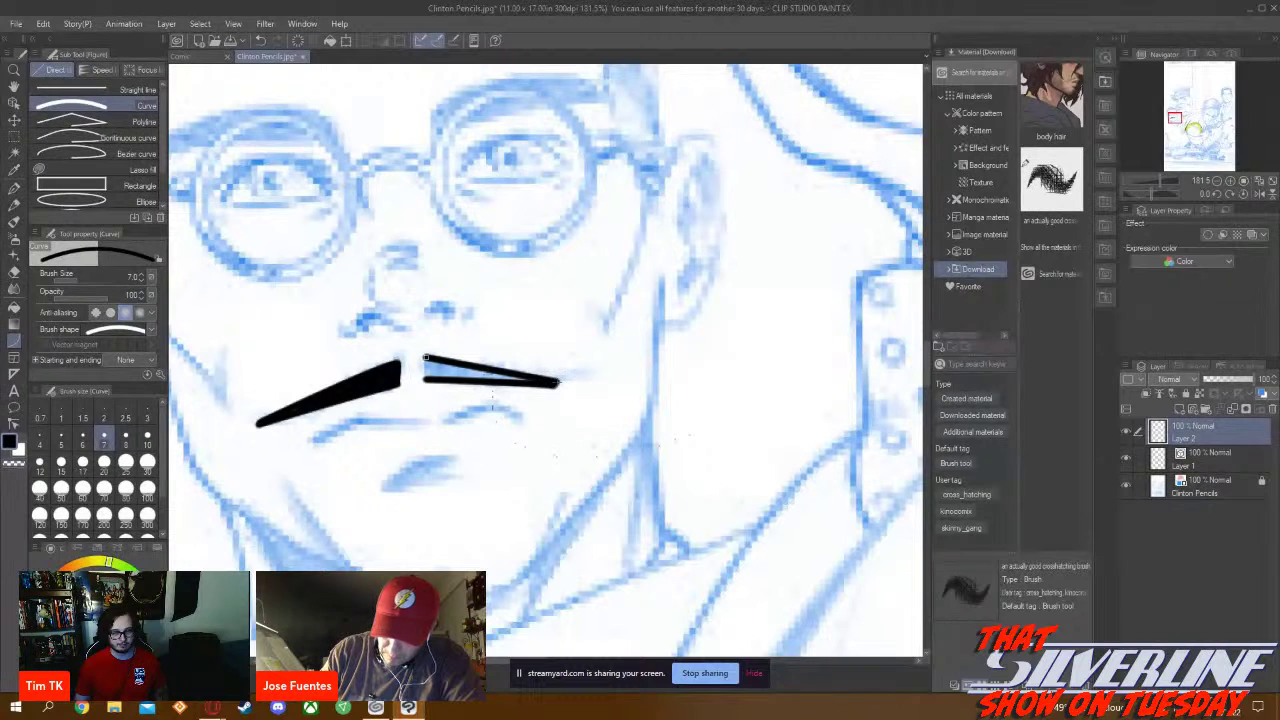
{"action": "left_click", "coordinate": [560, 384]}
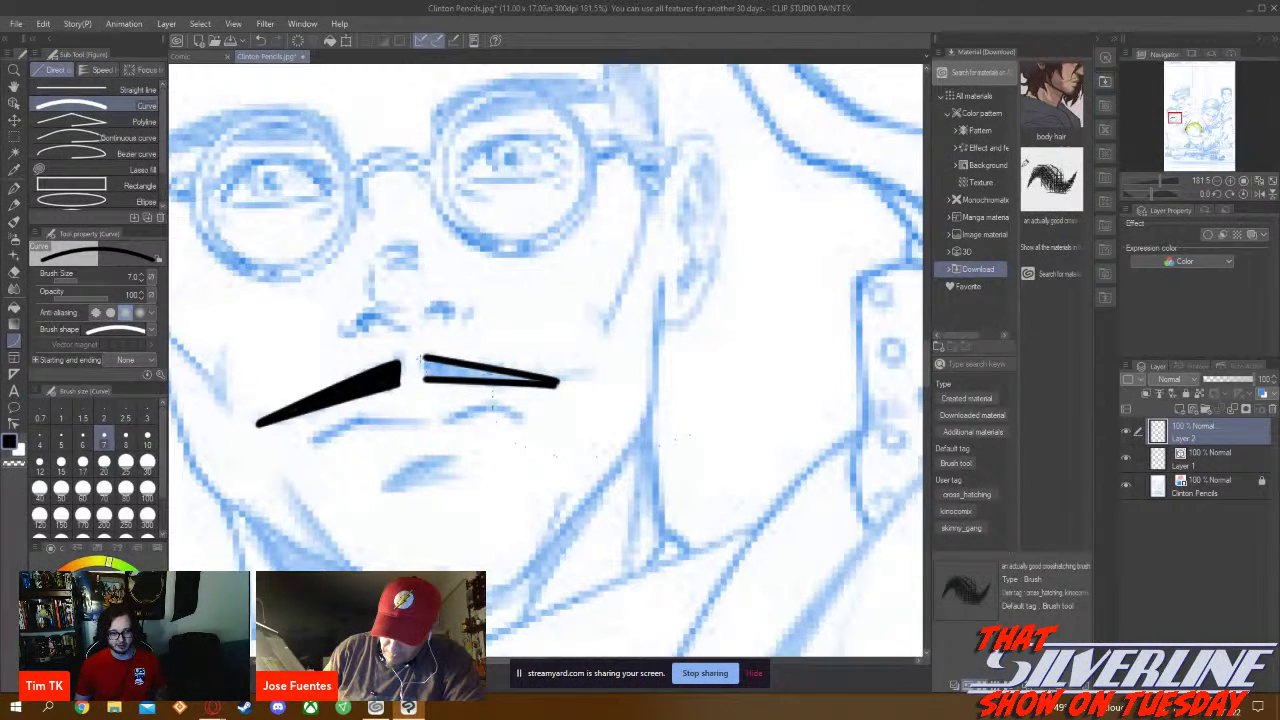
{"action": "left_click_drag", "start_coordinate": [424, 357], "coordinate": [425, 383]}
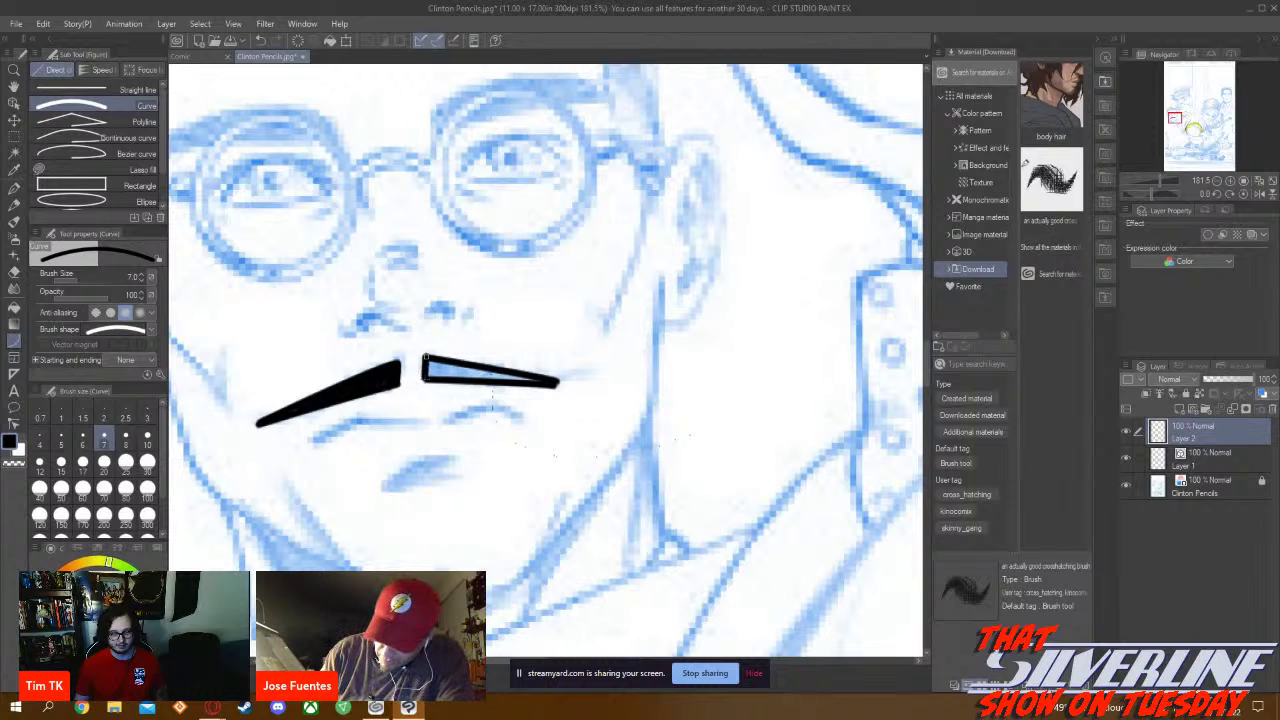
{"action": "left_click", "coordinate": [424, 356]}
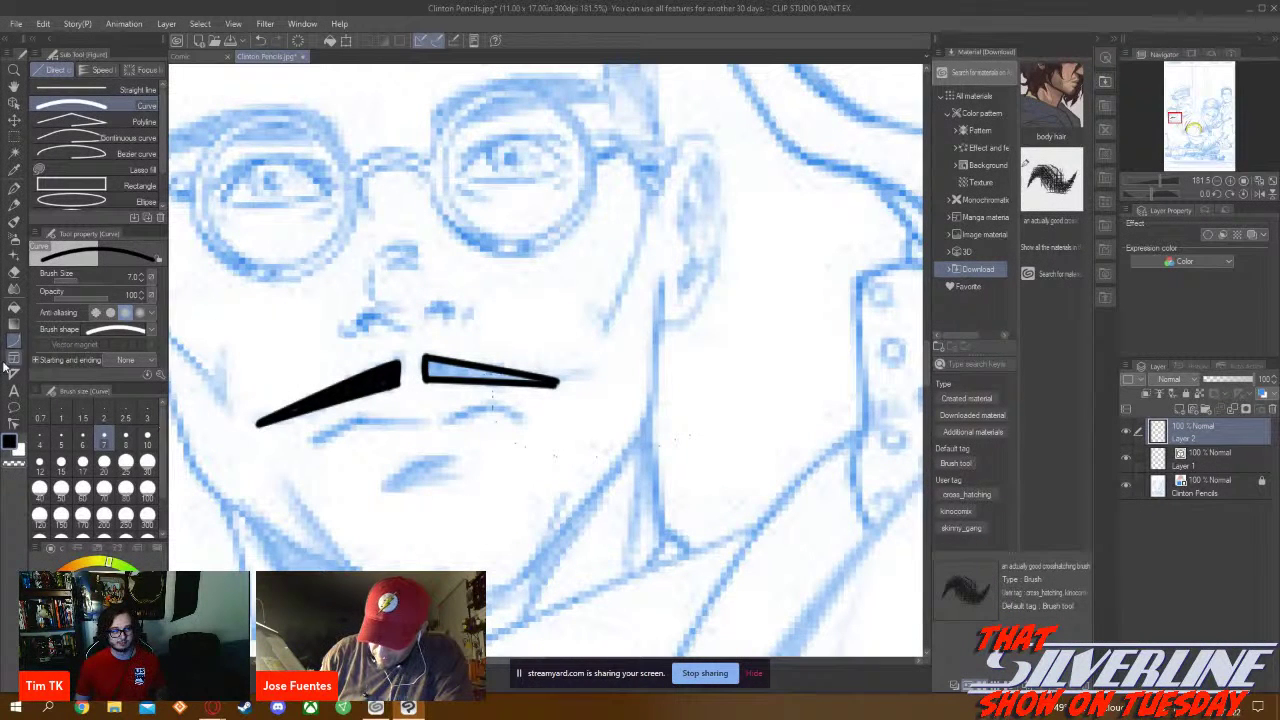
Fill the outlined right half of the moustache with solid black using the size 5 G-pen
{"action": "left_click", "coordinate": [14, 187]}
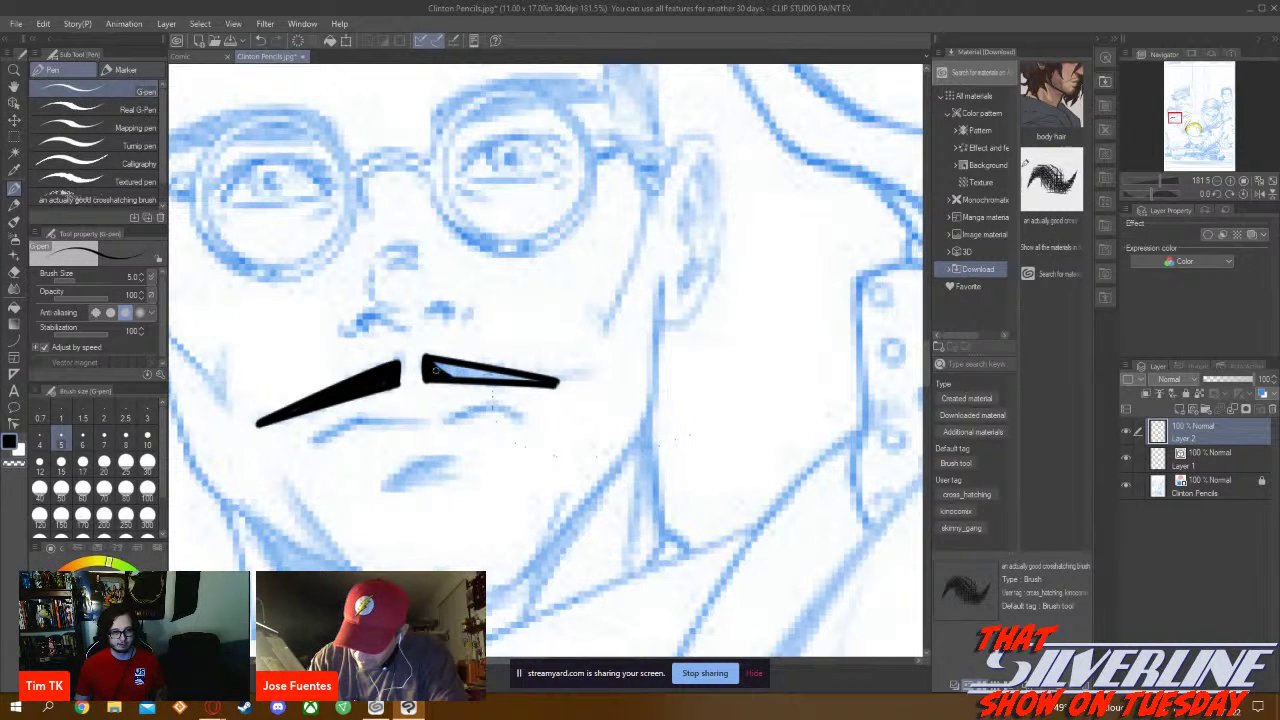
{"action": "mouse_move", "coordinate": [432, 364]}
{"action": "left_mouse_down"}
{"action": "mouse_move", "coordinate": [540, 382]}
{"action": "mouse_move", "coordinate": [440, 364]}
{"action": "left_mouse_up"}
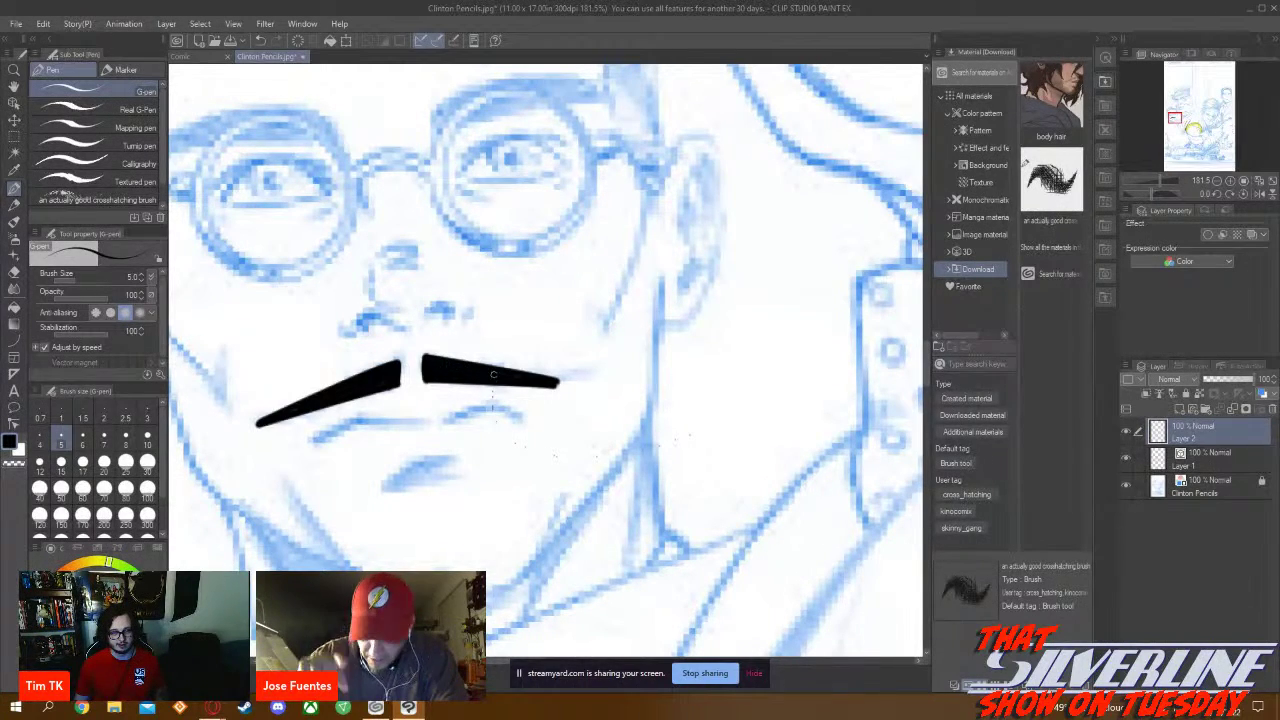
Examine the inked moustache against the whole page and move the screen-sharing notice away from the canvas
{"action": "scroll", "coordinate": [510, 383], "scroll_direction": "down", "scroll_amount": 4}
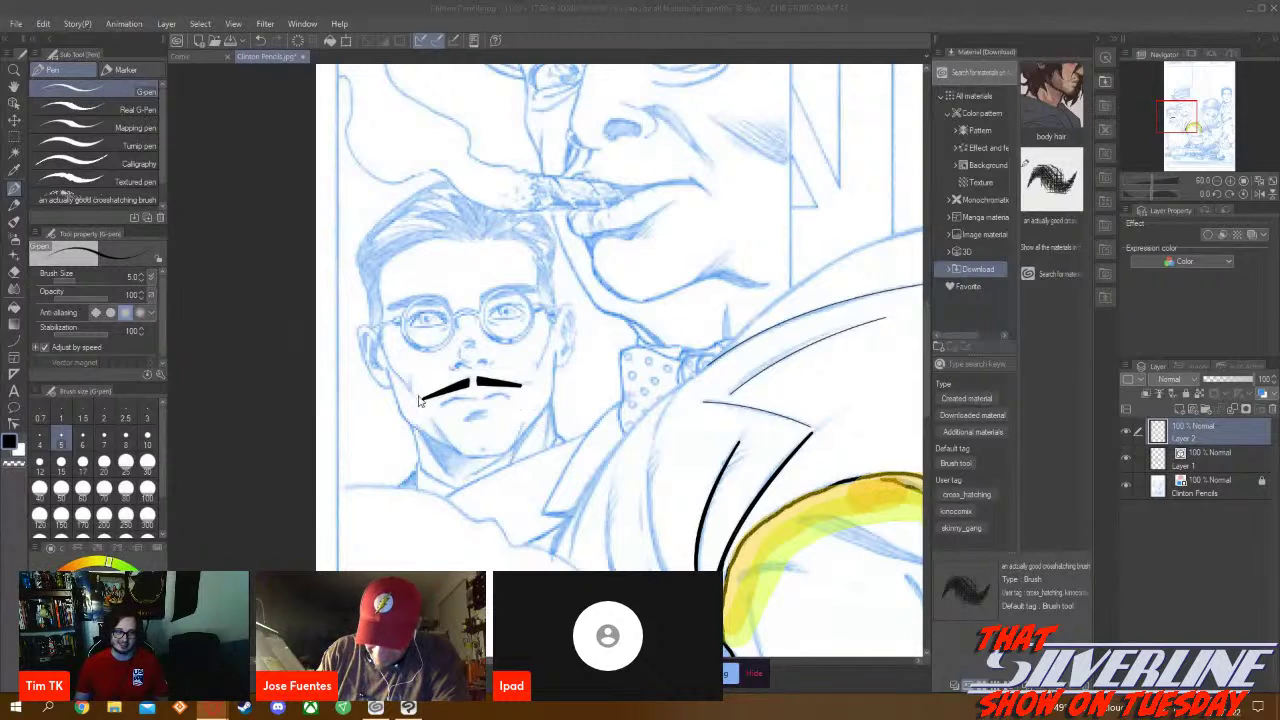
{"action": "scroll", "coordinate": [455, 403], "scroll_direction": "down", "scroll_amount": 1}
{"action": "scroll", "coordinate": [455, 403], "scroll_direction": "down", "scroll_amount": 1}
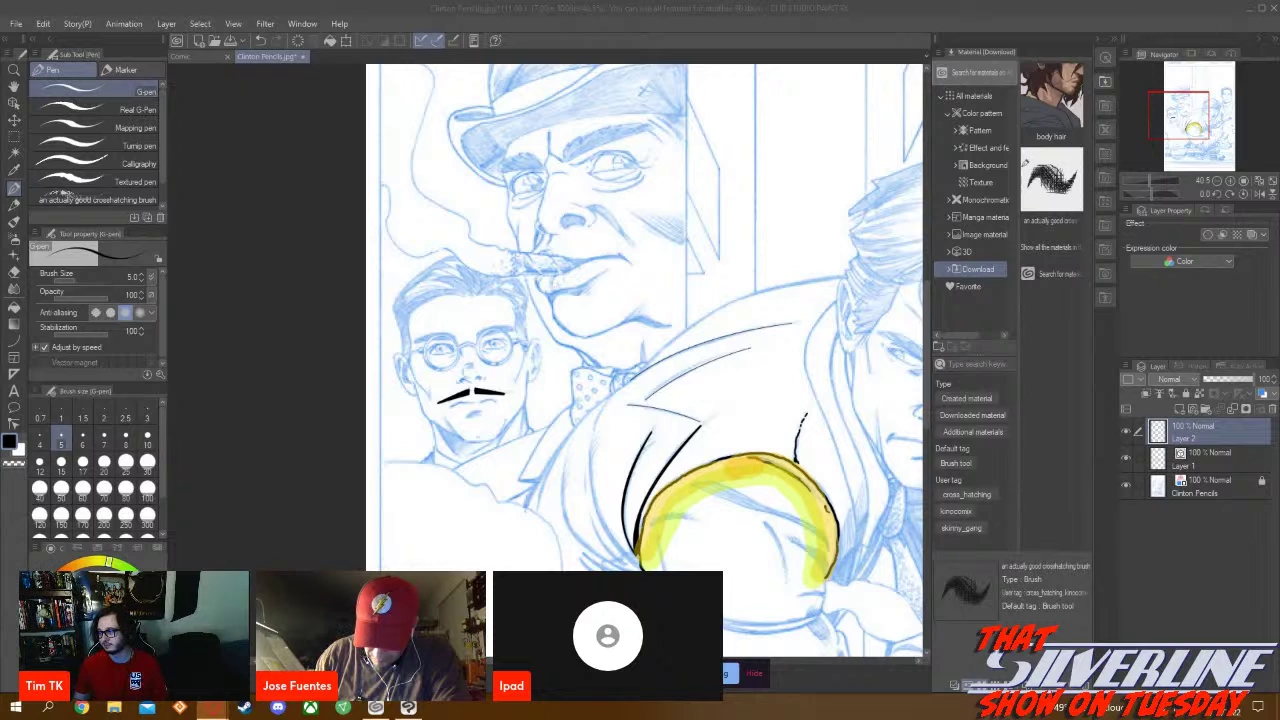
{"action": "scroll", "coordinate": [650, 485], "scroll_direction": "down", "scroll_amount": 4}
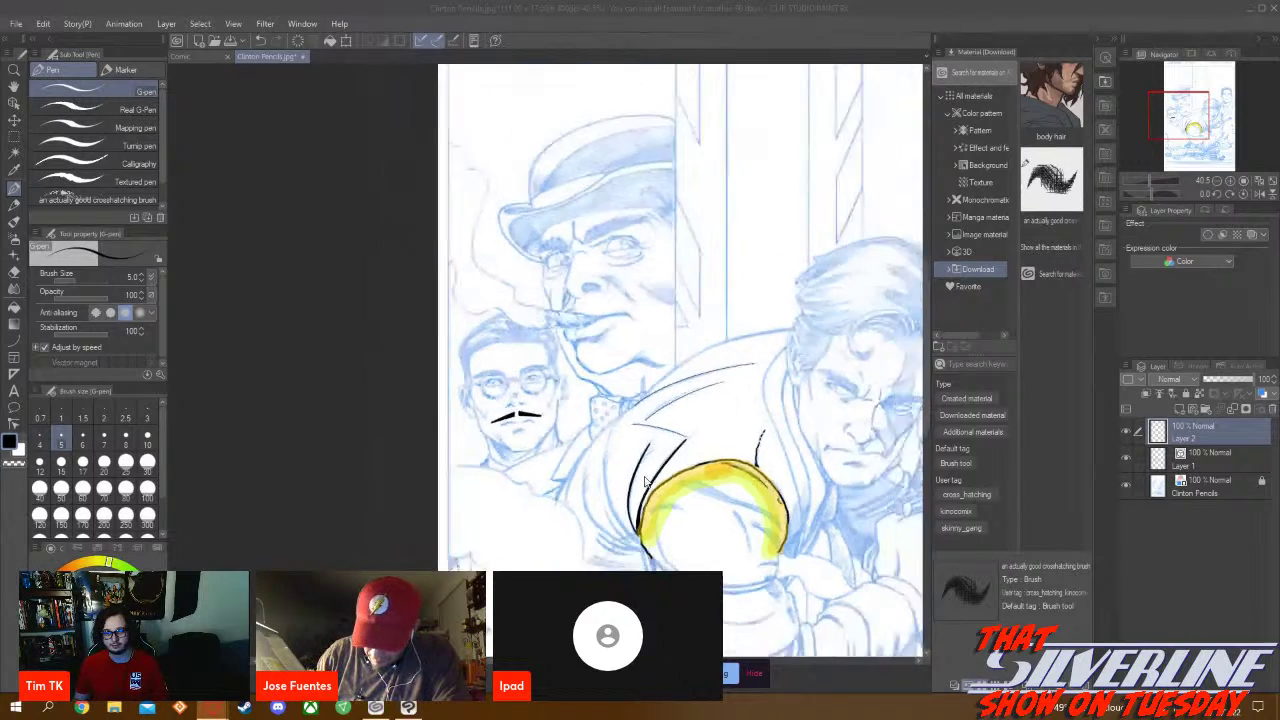
{"action": "scroll", "coordinate": [686, 478], "scroll_direction": "up", "scroll_amount": 1}
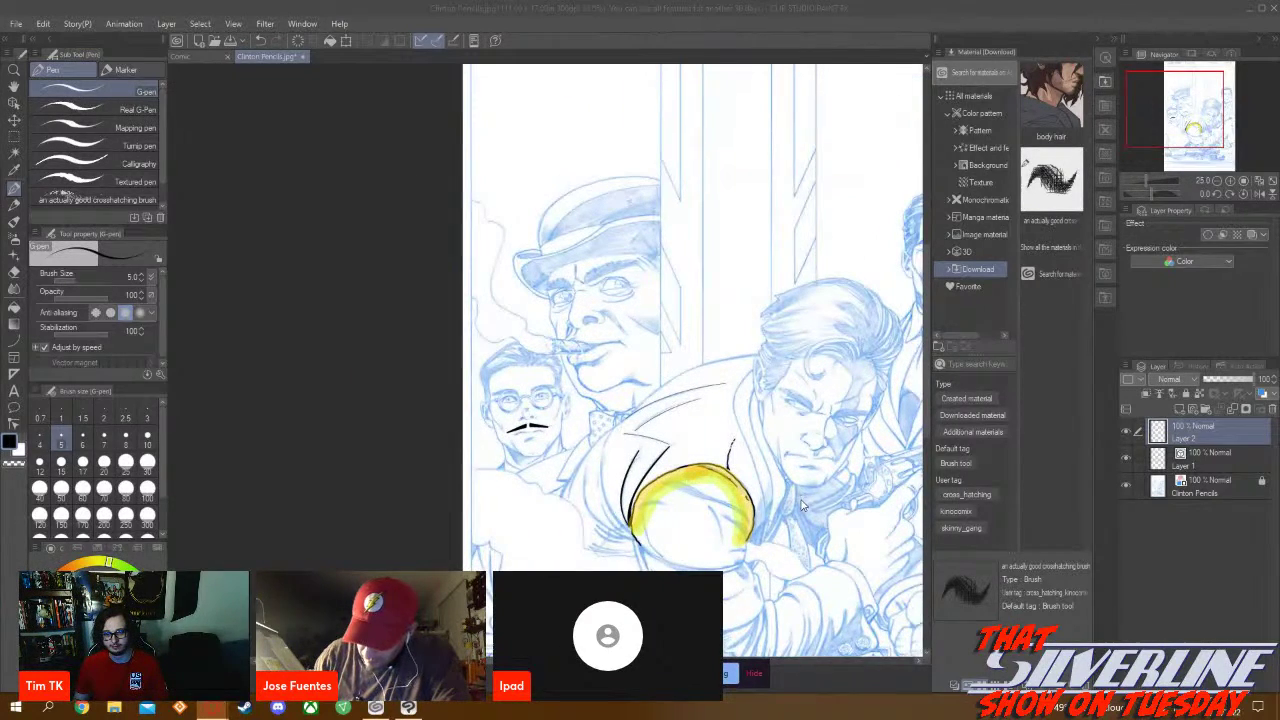
{"action": "scroll", "coordinate": [922, 683], "scroll_direction": "down", "scroll_amount": 5}
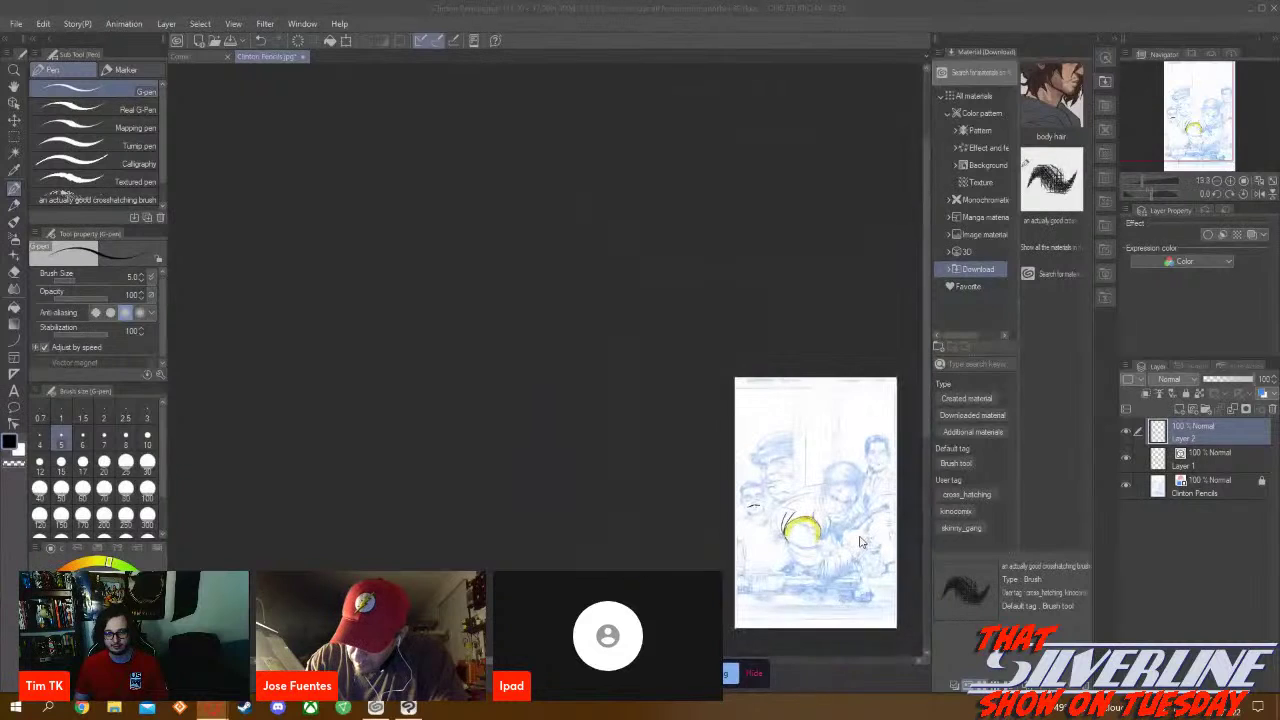
{"action": "left_click", "coordinate": [916, 661]}
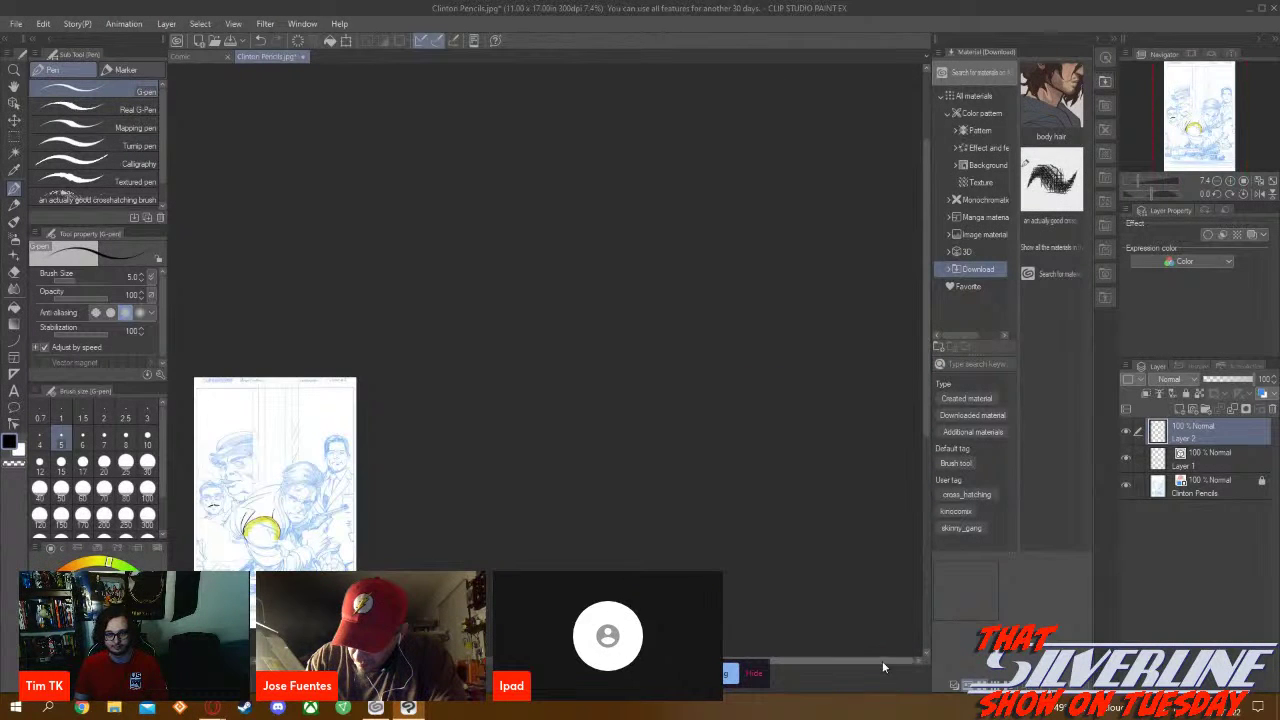
{"action": "left_click_drag", "start_coordinate": [541, 675], "coordinate": [1022, 610]}
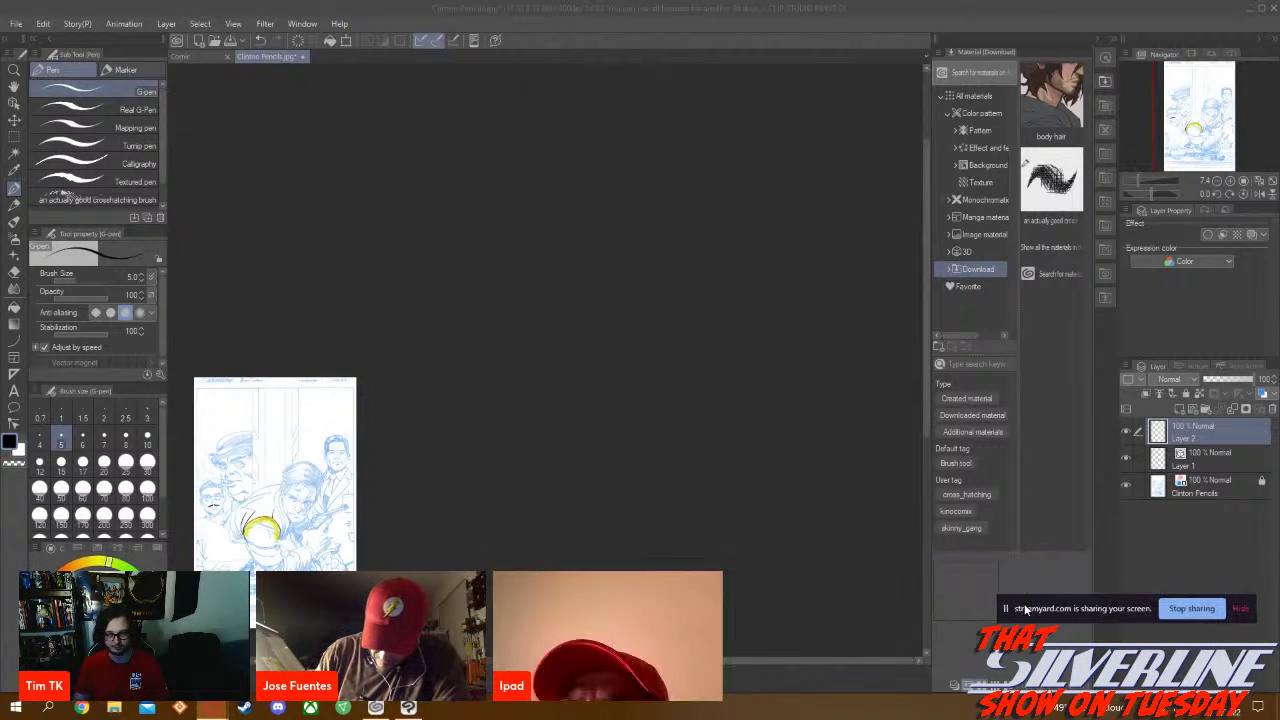
{"action": "left_click_drag", "start_coordinate": [730, 660], "coordinate": [580, 660]}
{"action": "scroll", "coordinate": [612, 606], "scroll_direction": "up", "scroll_amount": 2}
{"action": "scroll", "coordinate": [672, 548], "scroll_direction": "up", "scroll_amount": 1}
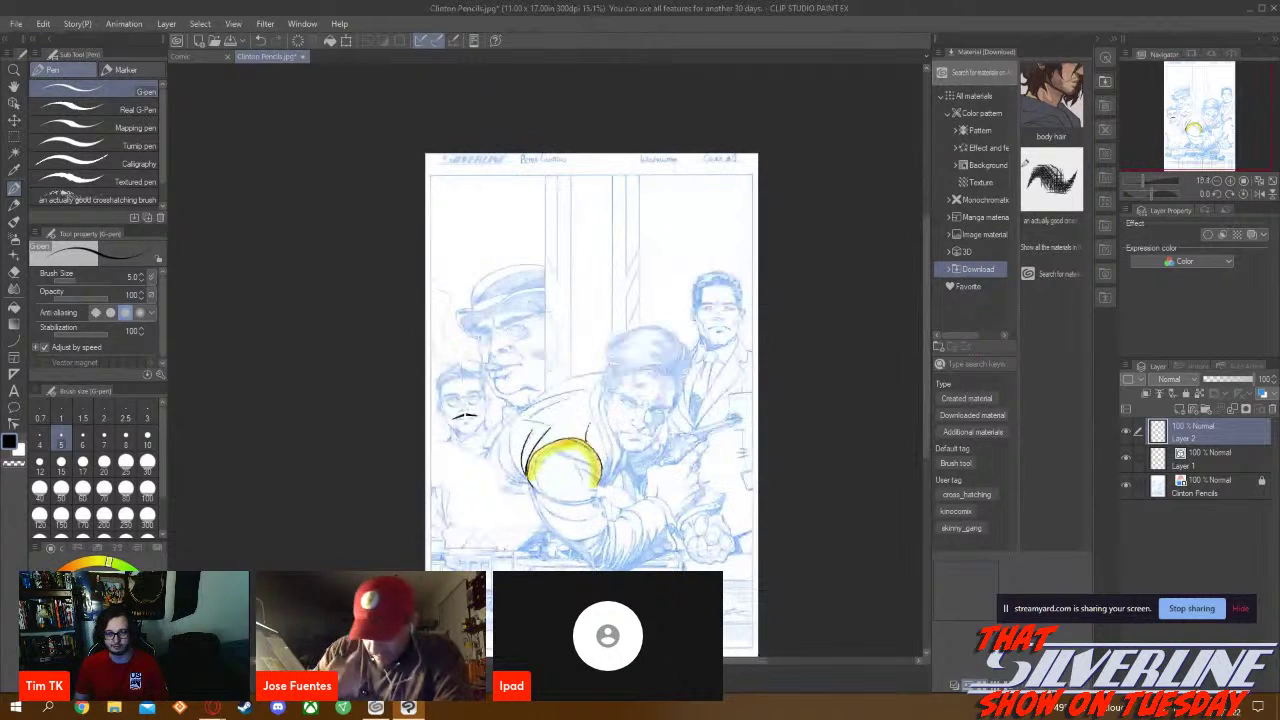
{"action": "scroll", "coordinate": [720, 521], "scroll_direction": "up", "scroll_amount": 1}
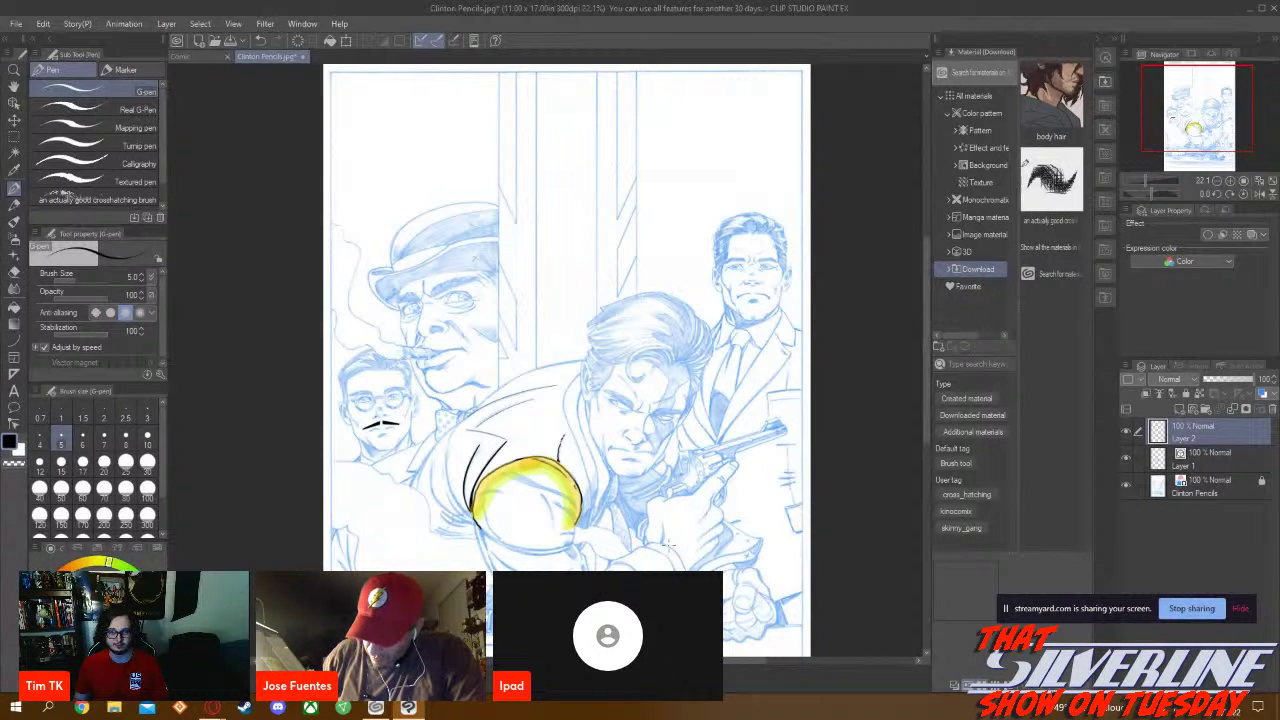
Look through the Quick Access commands and collapse the Material and Quick Access palettes to widen the canvas
{"action": "left_click", "coordinate": [1100, 59]}
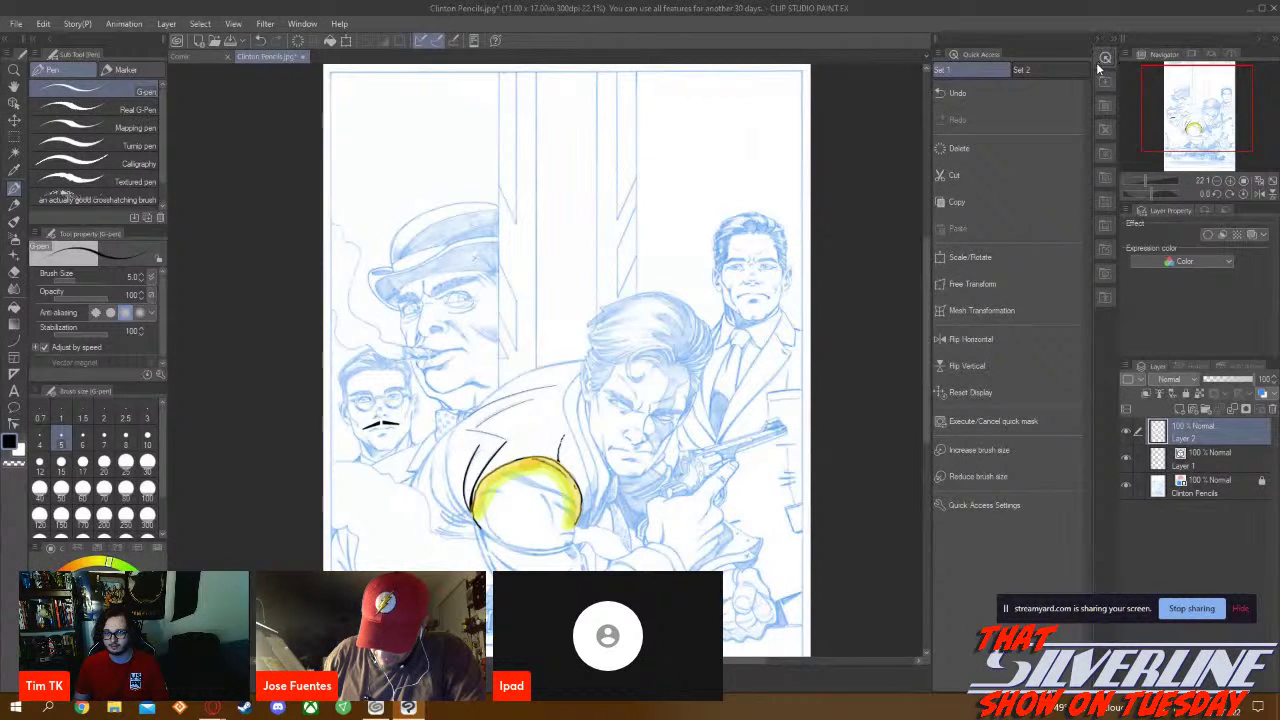
{"action": "left_click", "coordinate": [1096, 84]}
{"action": "left_click", "coordinate": [1100, 84]}
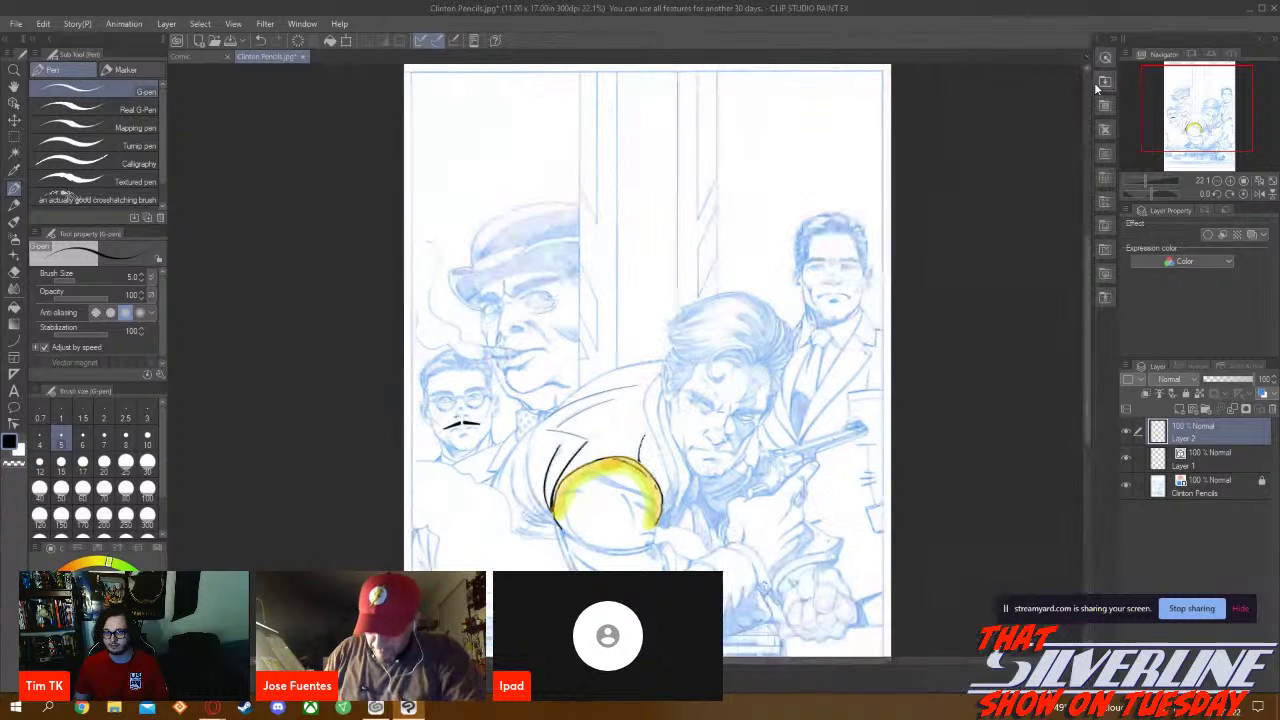
{"action": "left_click", "coordinate": [1105, 62]}
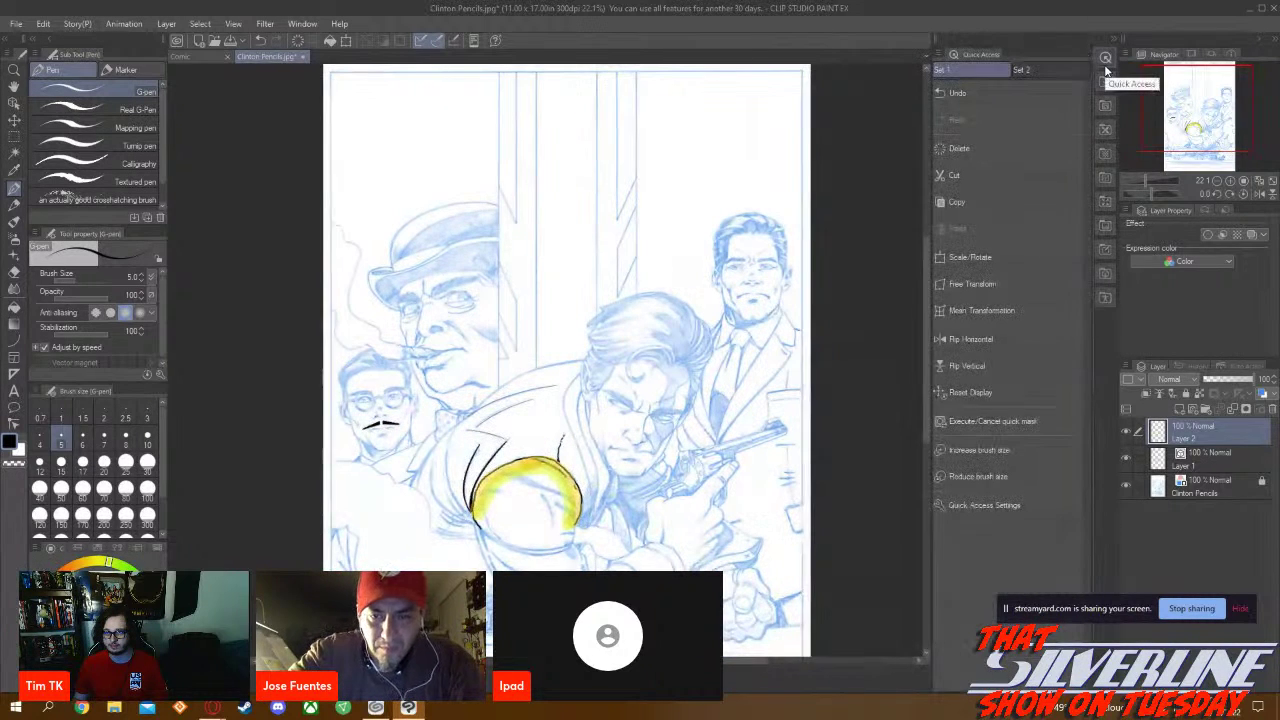
{"action": "left_click", "coordinate": [1105, 62]}
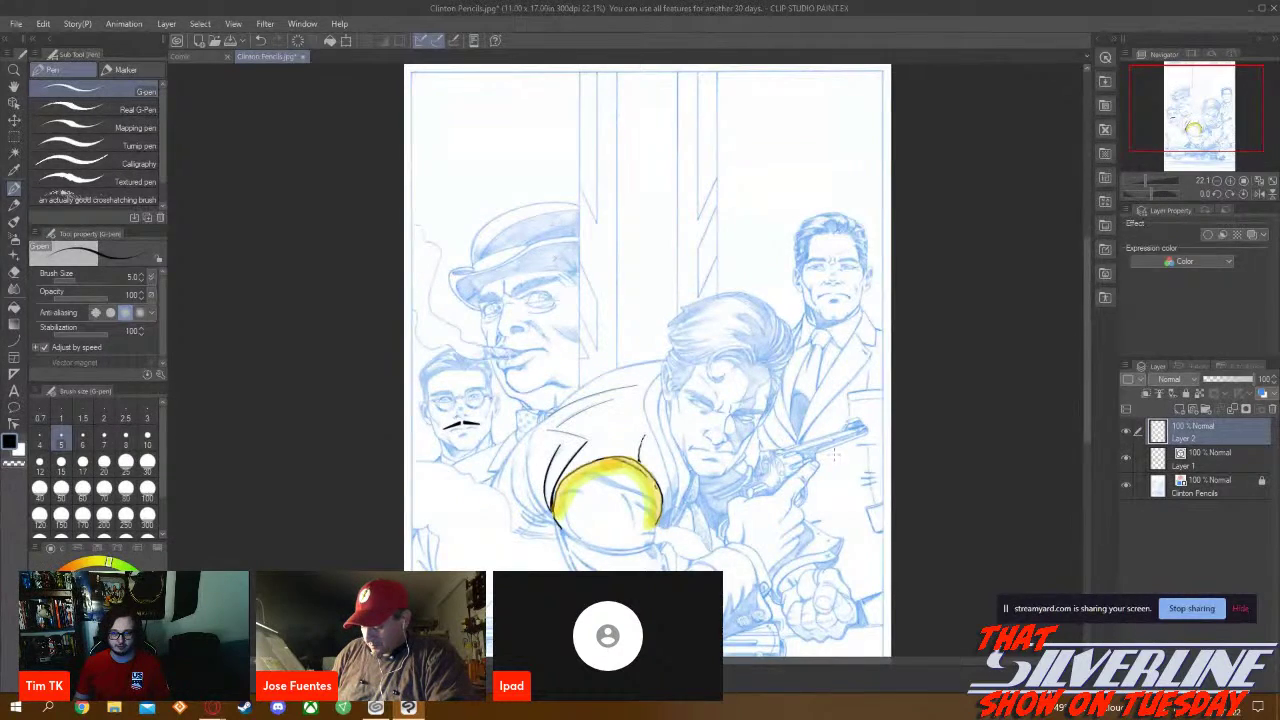
Set the Curve tool's line size to 4, undoing the test lines at the rear of the revolver's cylinder
{"action": "scroll", "coordinate": [858, 457], "scroll_direction": "up", "scroll_amount": 3}
{"action": "scroll", "coordinate": [858, 457], "scroll_direction": "up", "scroll_amount": 4}
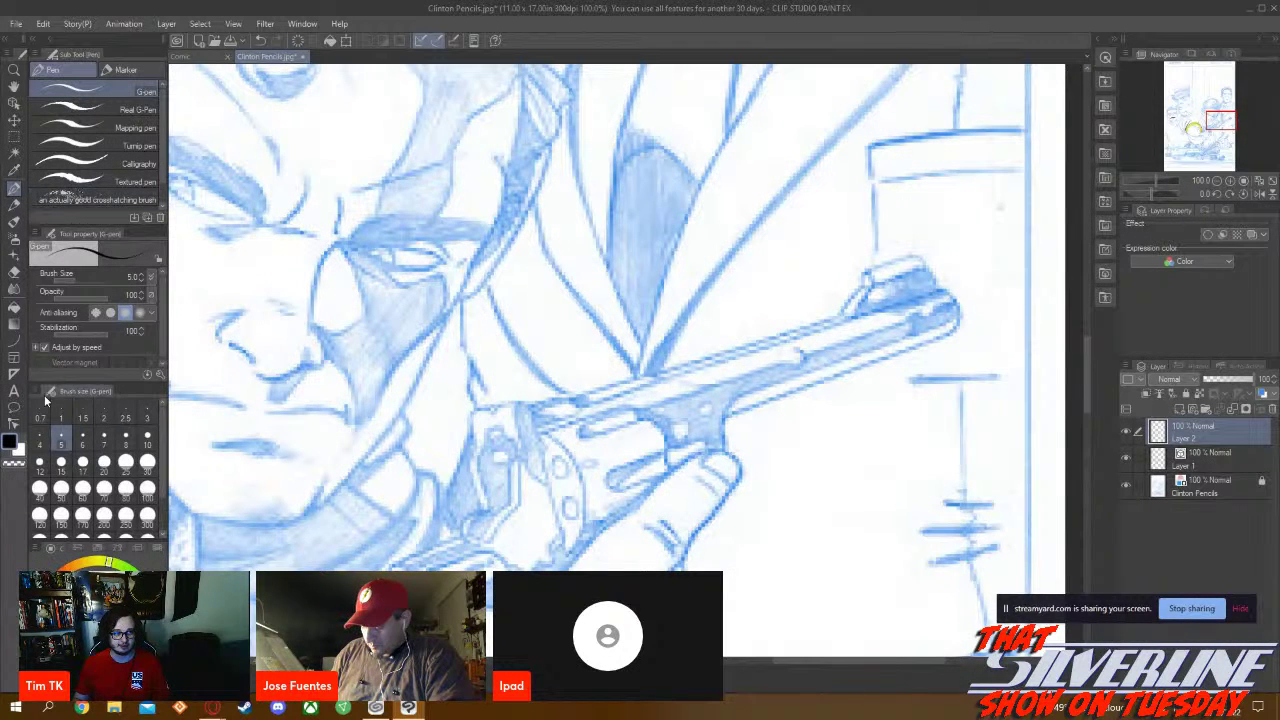
{"action": "left_click", "coordinate": [14, 340]}
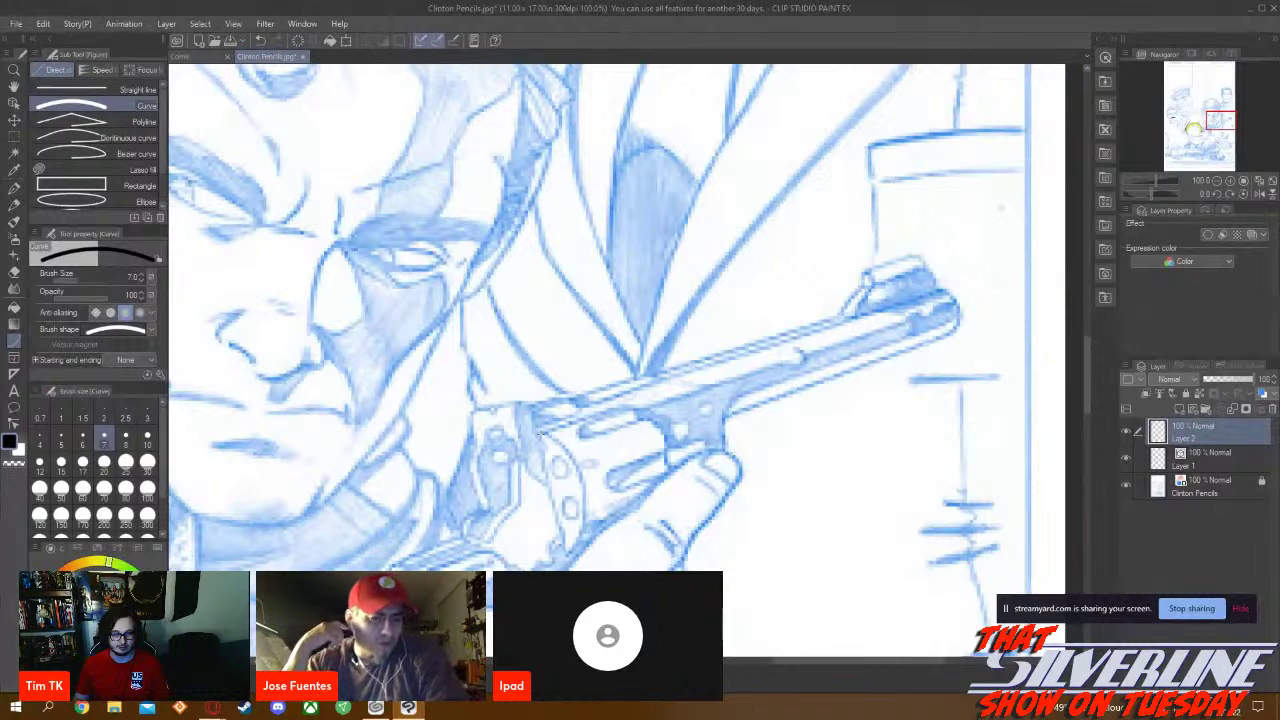
{"action": "mouse_move", "coordinate": [540, 435]}
{"action": "left_mouse_down"}
{"action": "mouse_move", "coordinate": [556, 492]}
{"action": "mouse_move", "coordinate": [546, 462]}
{"action": "mouse_move", "coordinate": [560, 422]}
{"action": "mouse_move", "coordinate": [553, 434]}
{"action": "left_mouse_up"}
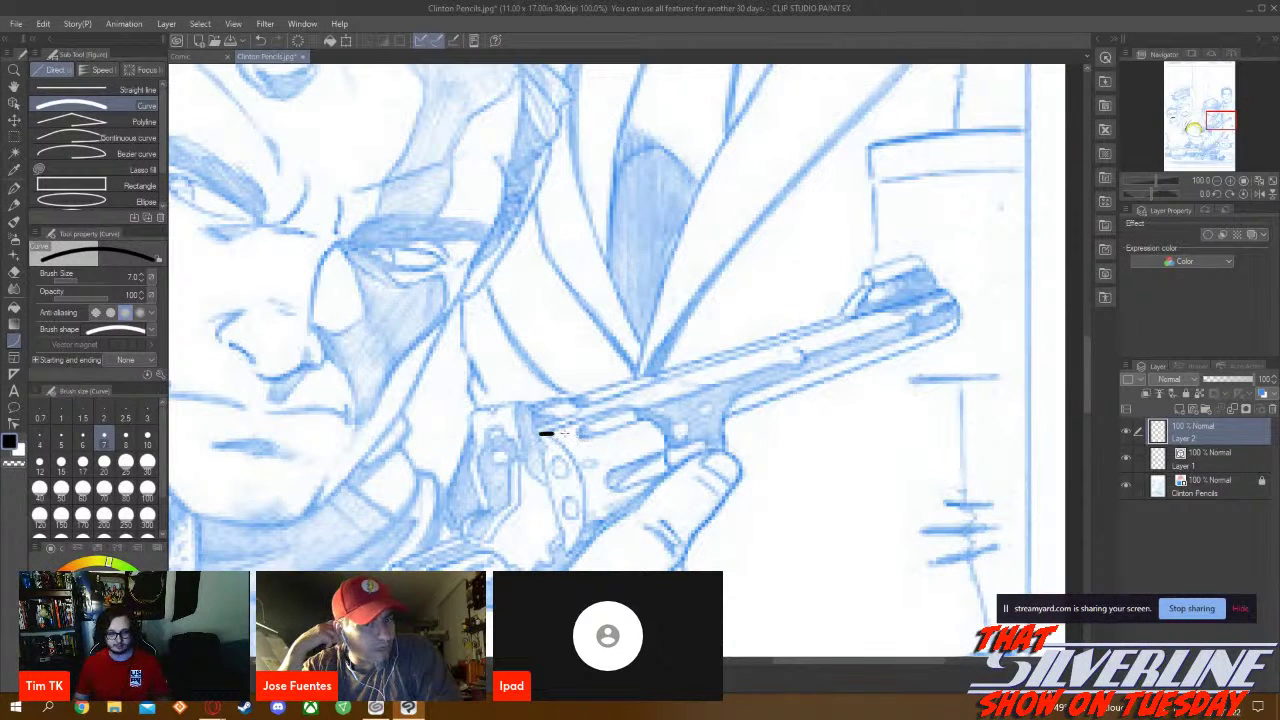
{"action": "key", "text": "bracketleft"}
{"action": "key", "text": "bracketleft"}
{"action": "key", "text": "bracketleft"}
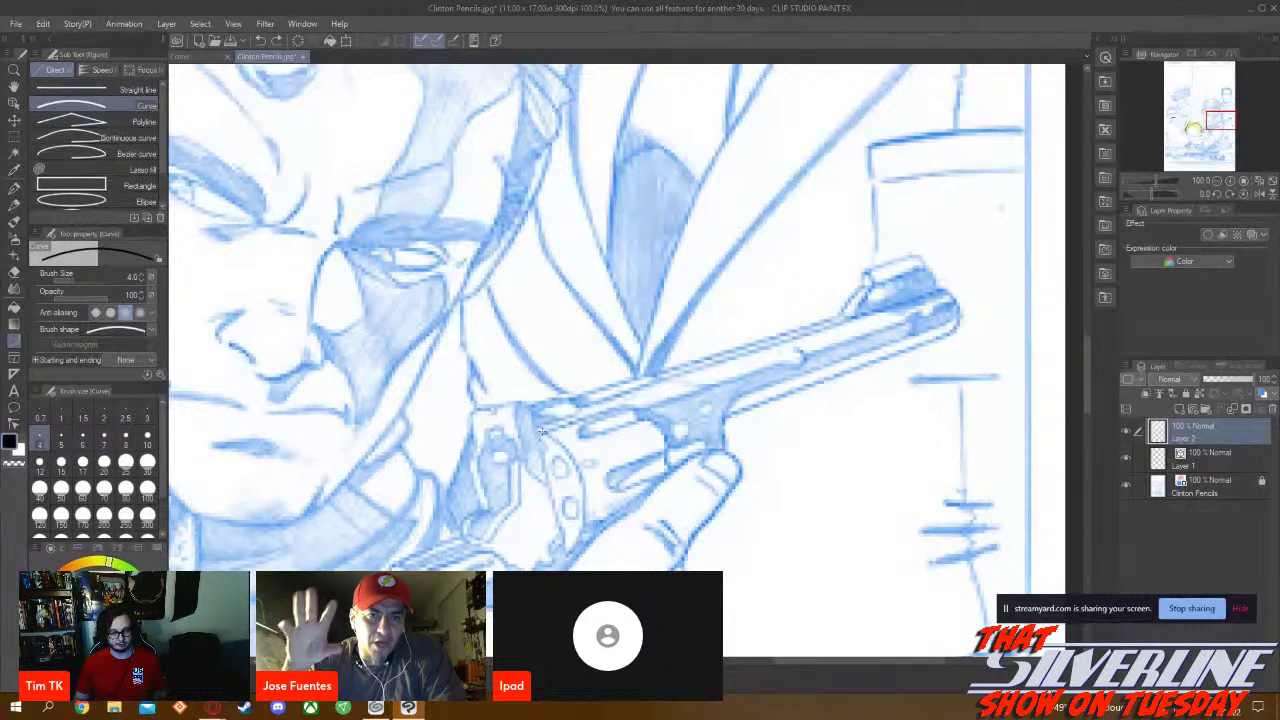
{"action": "mouse_move", "coordinate": [541, 431]}
{"action": "left_mouse_down"}
{"action": "mouse_move", "coordinate": [550, 565]}
{"action": "mouse_move", "coordinate": [536, 455]}
{"action": "left_mouse_up"}
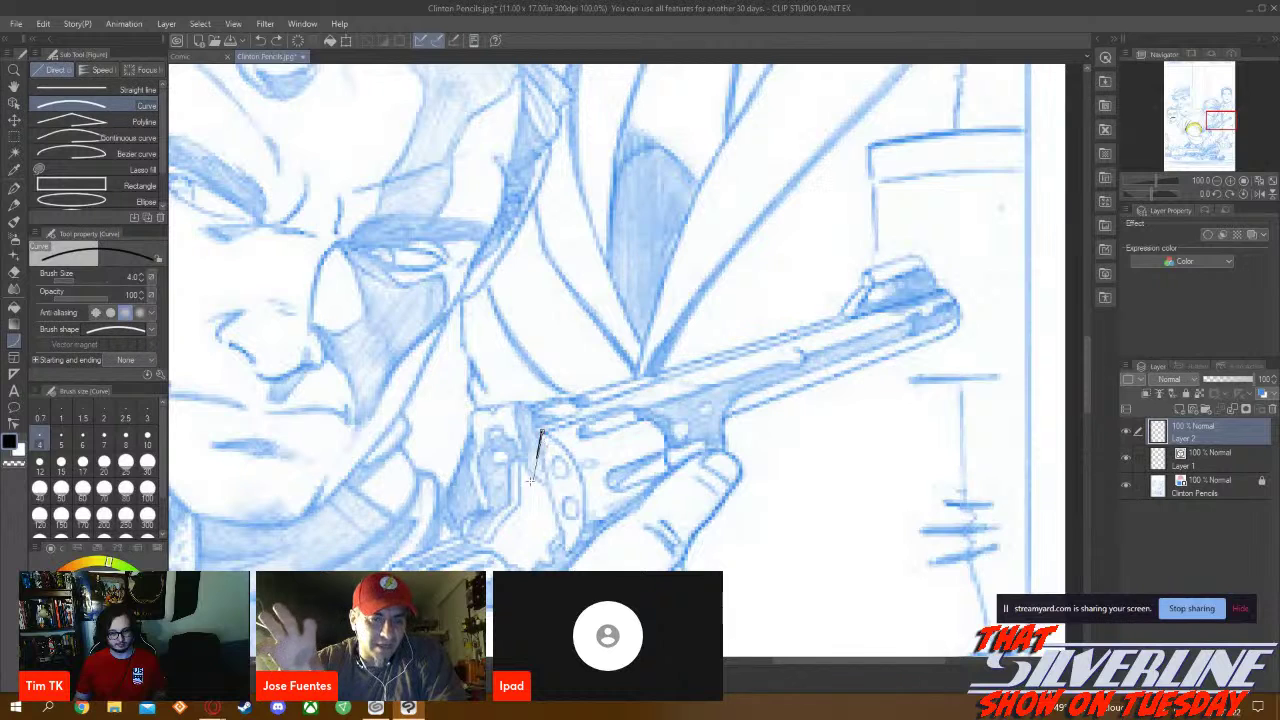
{"action": "key", "text": "ctrl+z"}
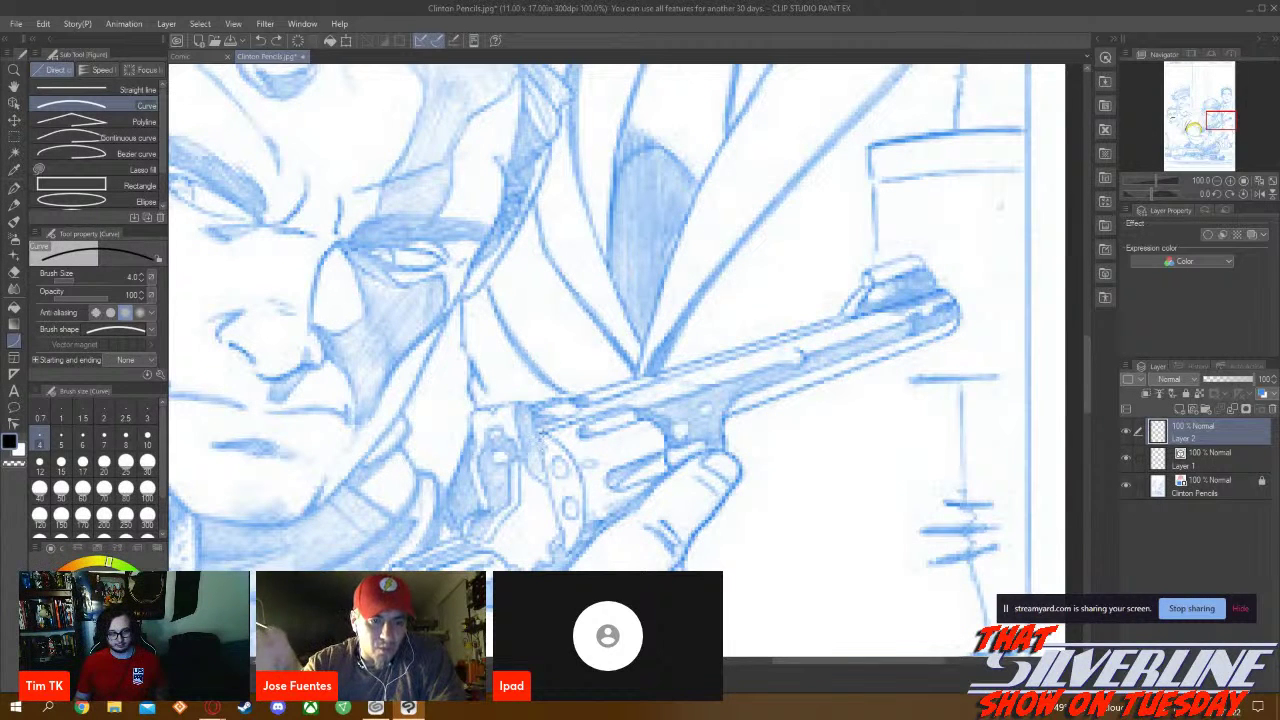
Try to ink the rear edge of the revolver's cylinder as one single curve, undoing both attempts
{"action": "left_click_drag", "start_coordinate": [540, 437], "coordinate": [566, 558]}
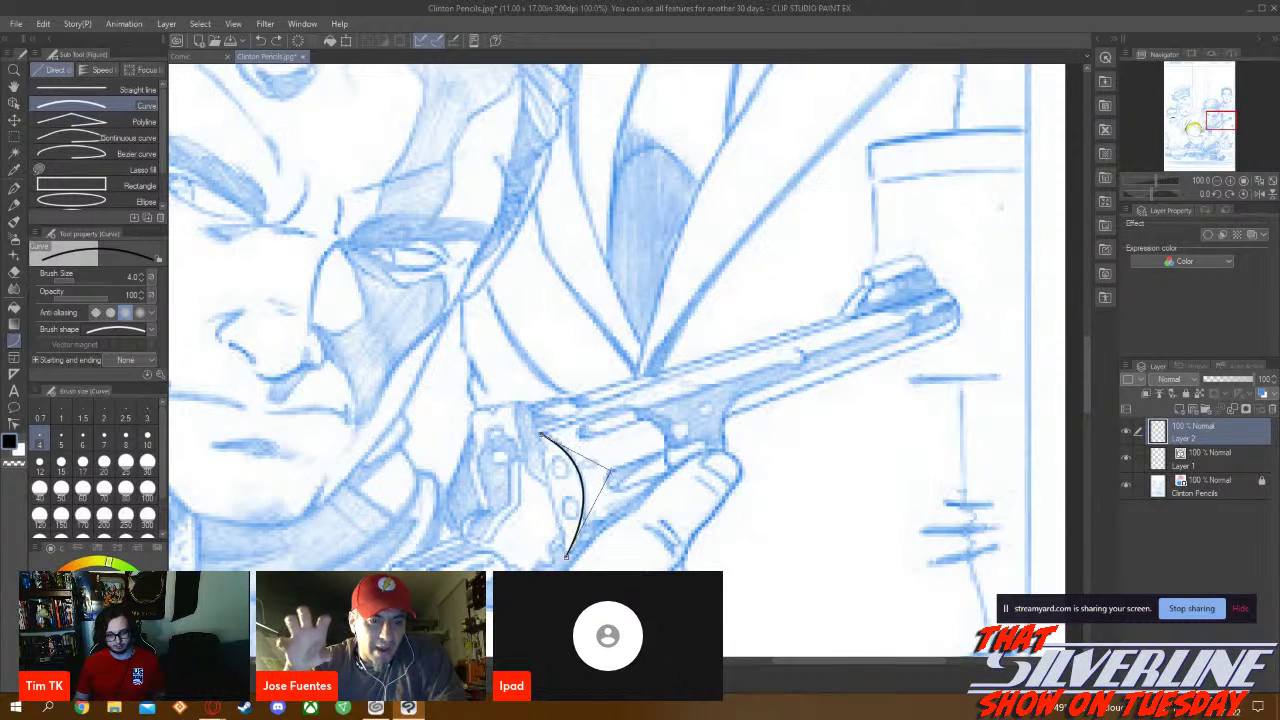
{"action": "left_click", "coordinate": [620, 478]}
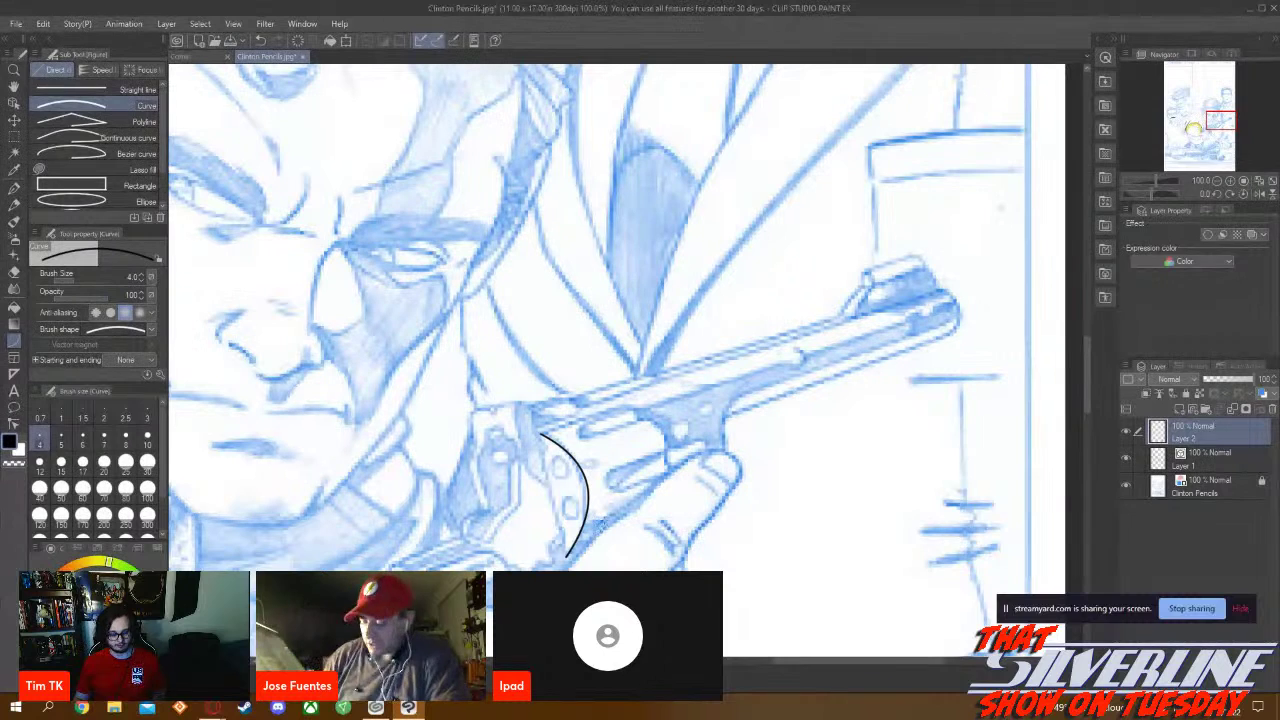
{"action": "key", "text": "ctrl+z"}
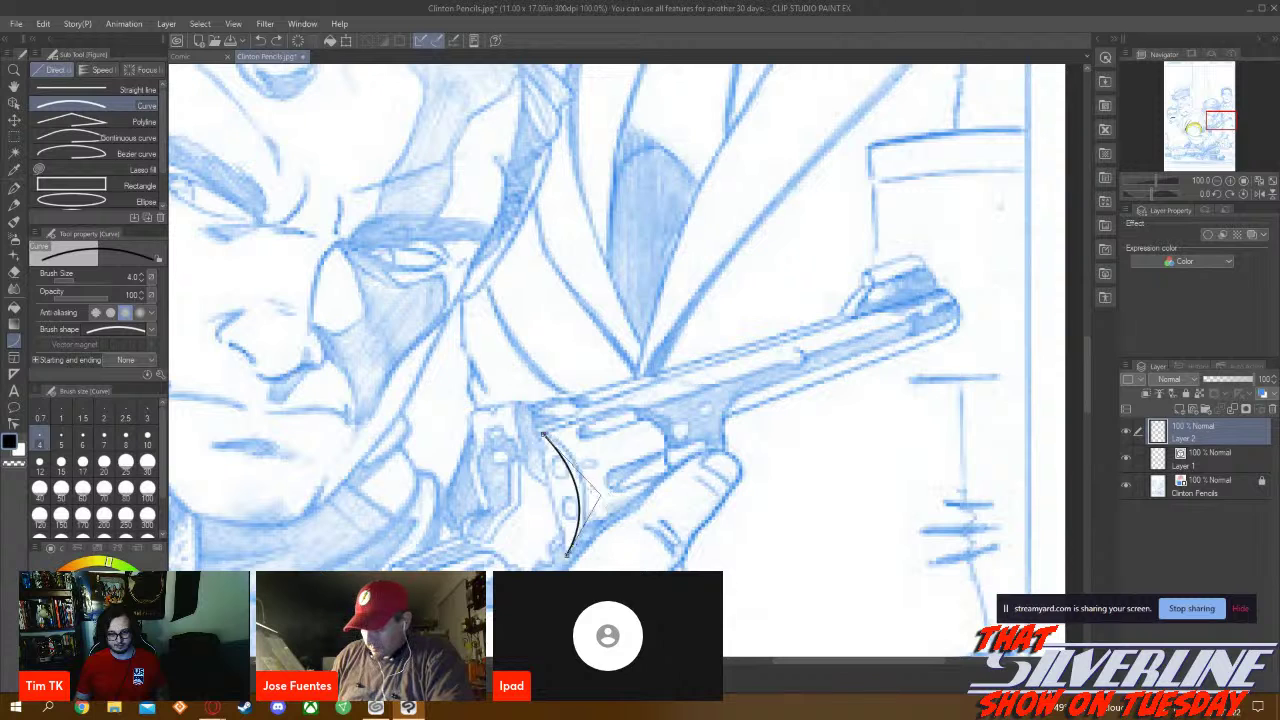
{"action": "left_click", "coordinate": [603, 466]}
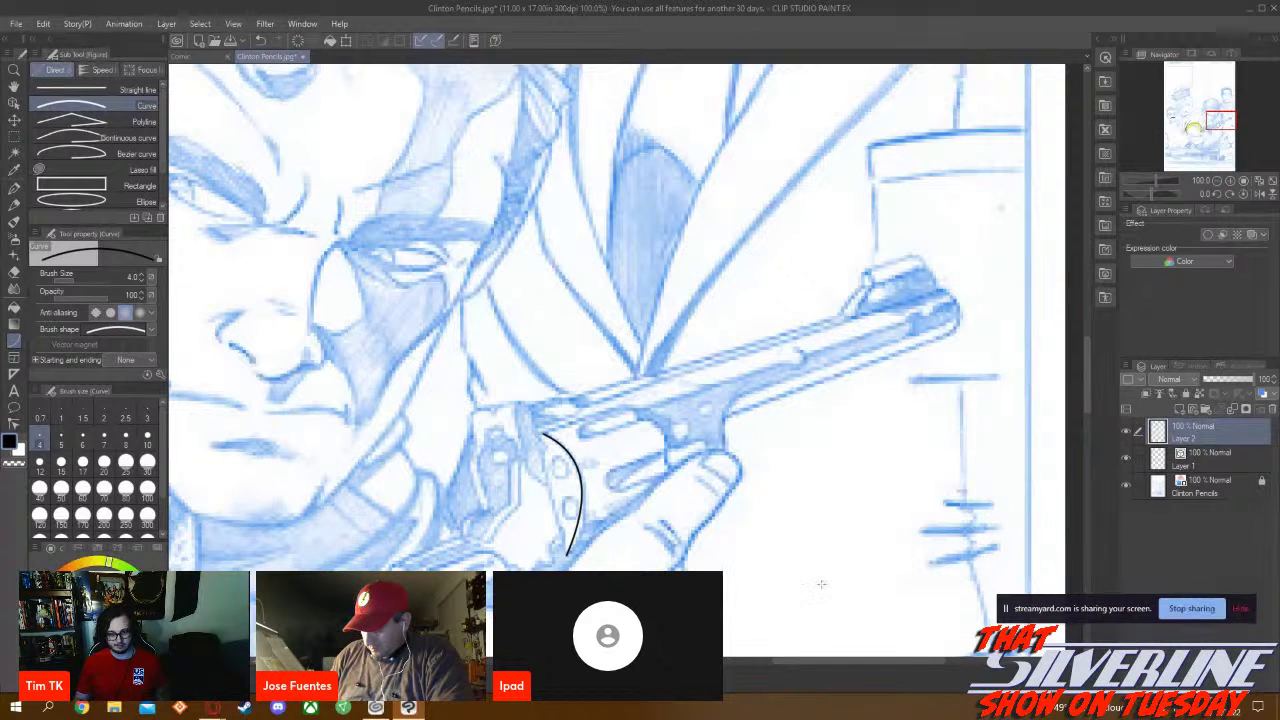
{"action": "key", "text": "ctrl+z"}
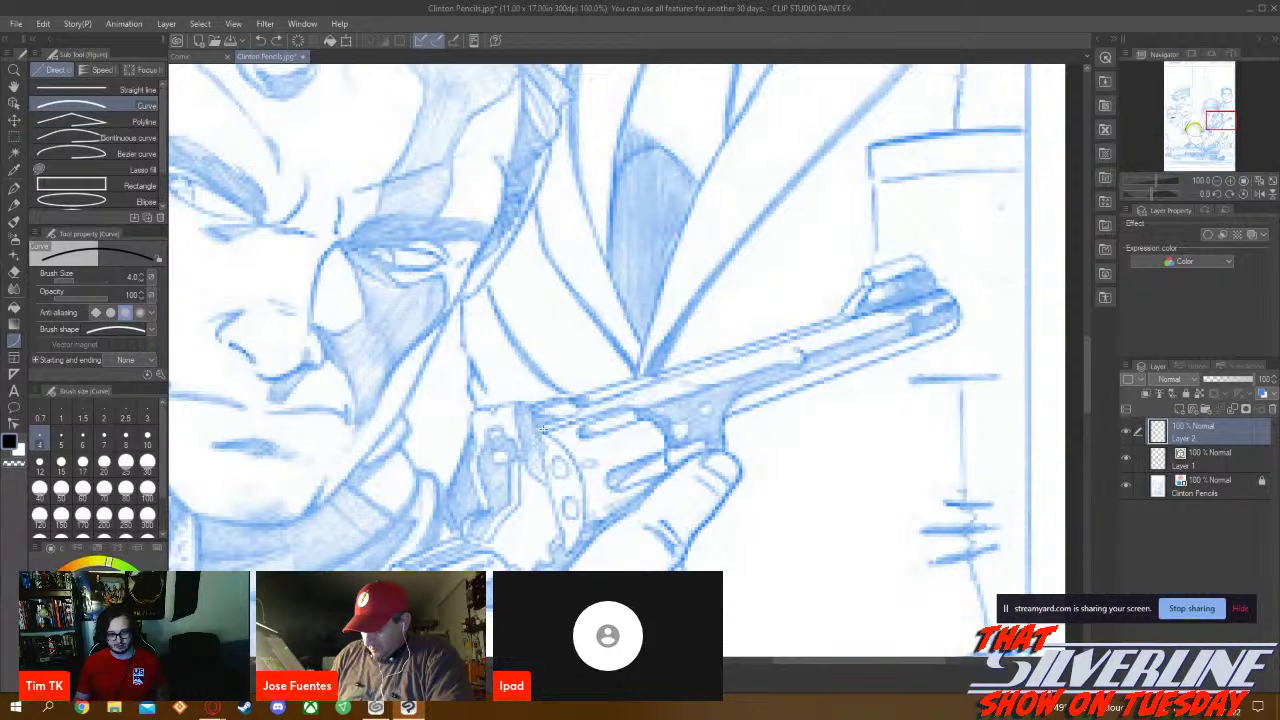
Try to ink the rear edge of the revolver's cylinder on Layer 2 with short curve segments laid end to end
{"action": "left_click_drag", "start_coordinate": [540, 433], "coordinate": [585, 491]}
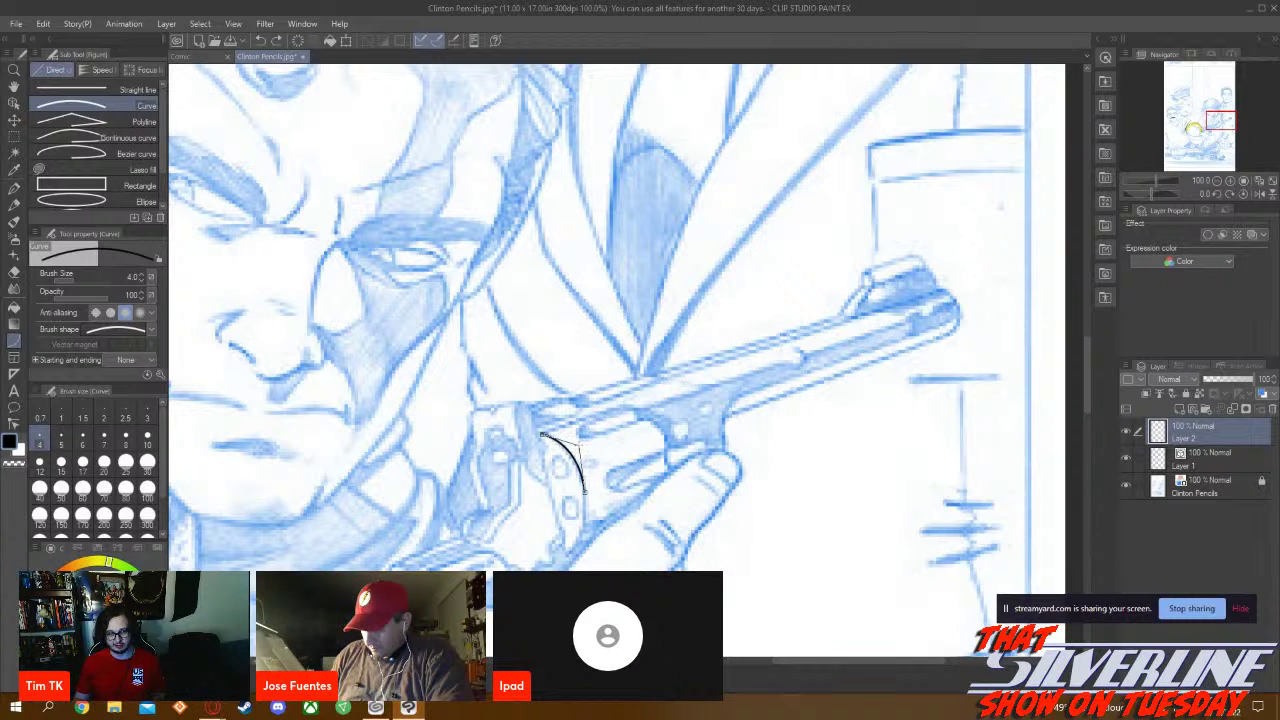
{"action": "left_click", "coordinate": [571, 443]}
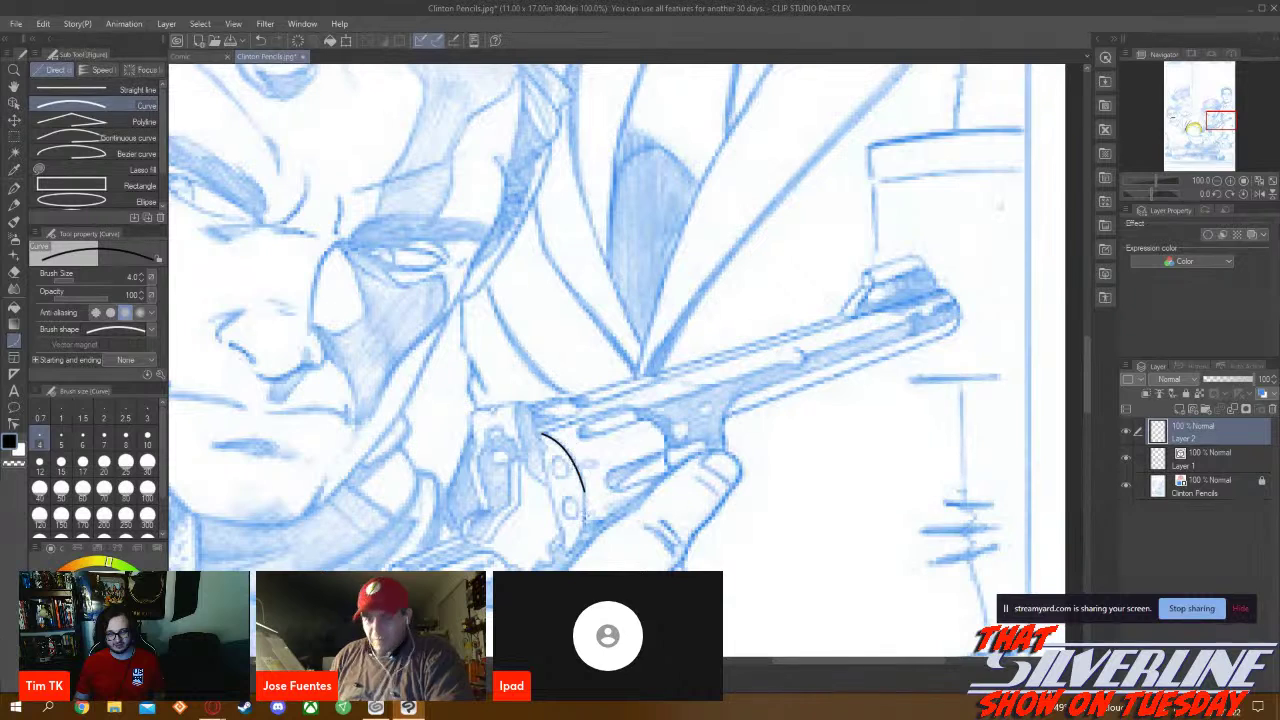
{"action": "left_click_drag", "start_coordinate": [584, 492], "coordinate": [566, 556]}
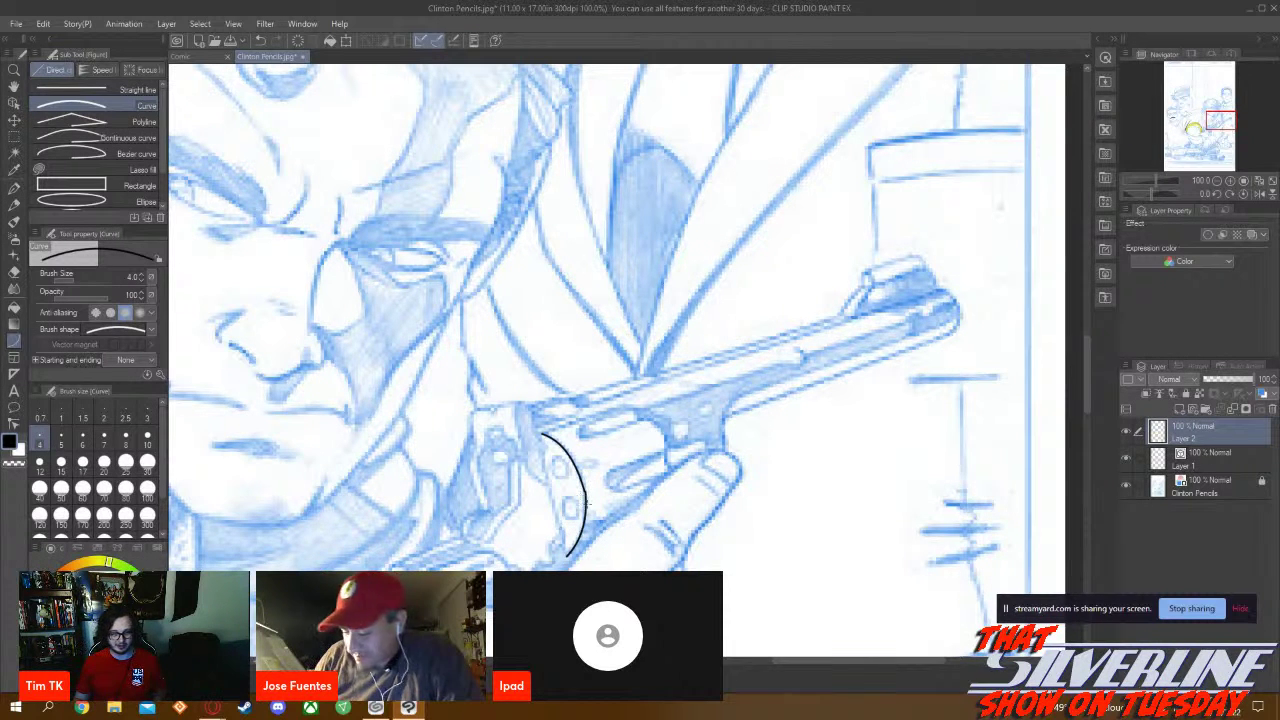
{"action": "key", "text": "Escape"}
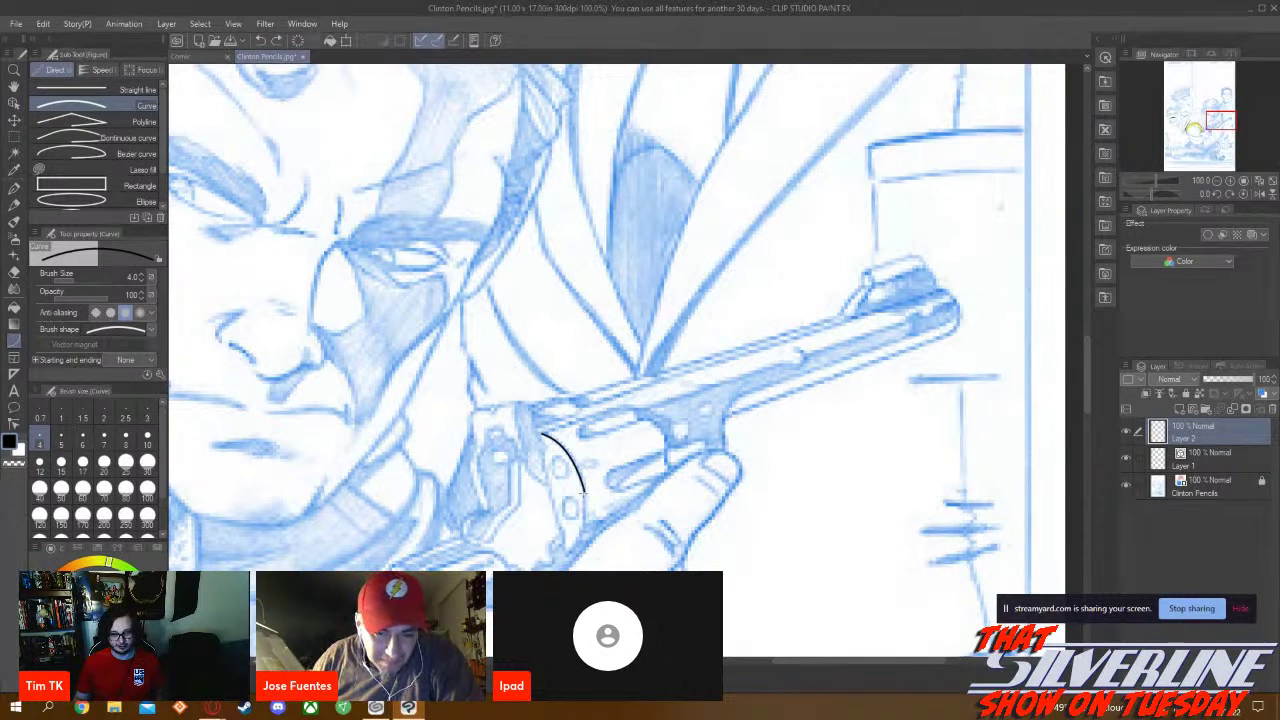
{"action": "left_click_drag", "start_coordinate": [581, 503], "coordinate": [652, 520]}
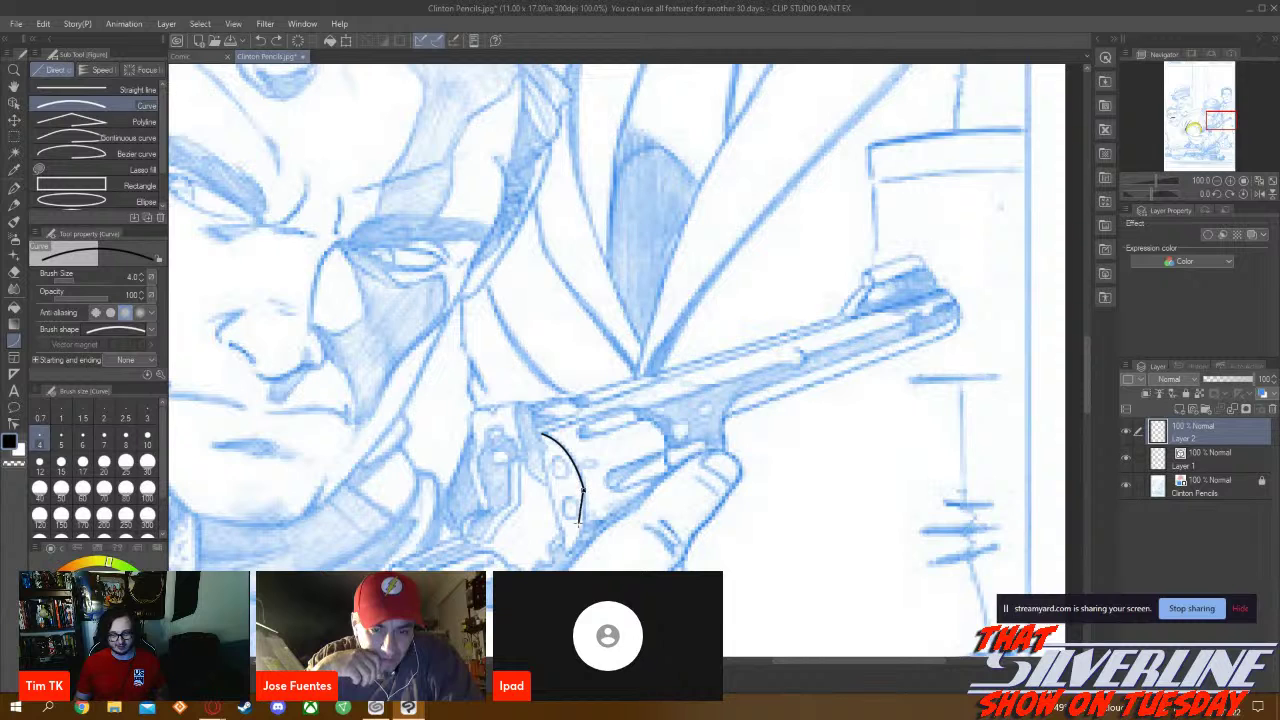
{"action": "left_click_drag", "start_coordinate": [578, 520], "coordinate": [566, 556]}
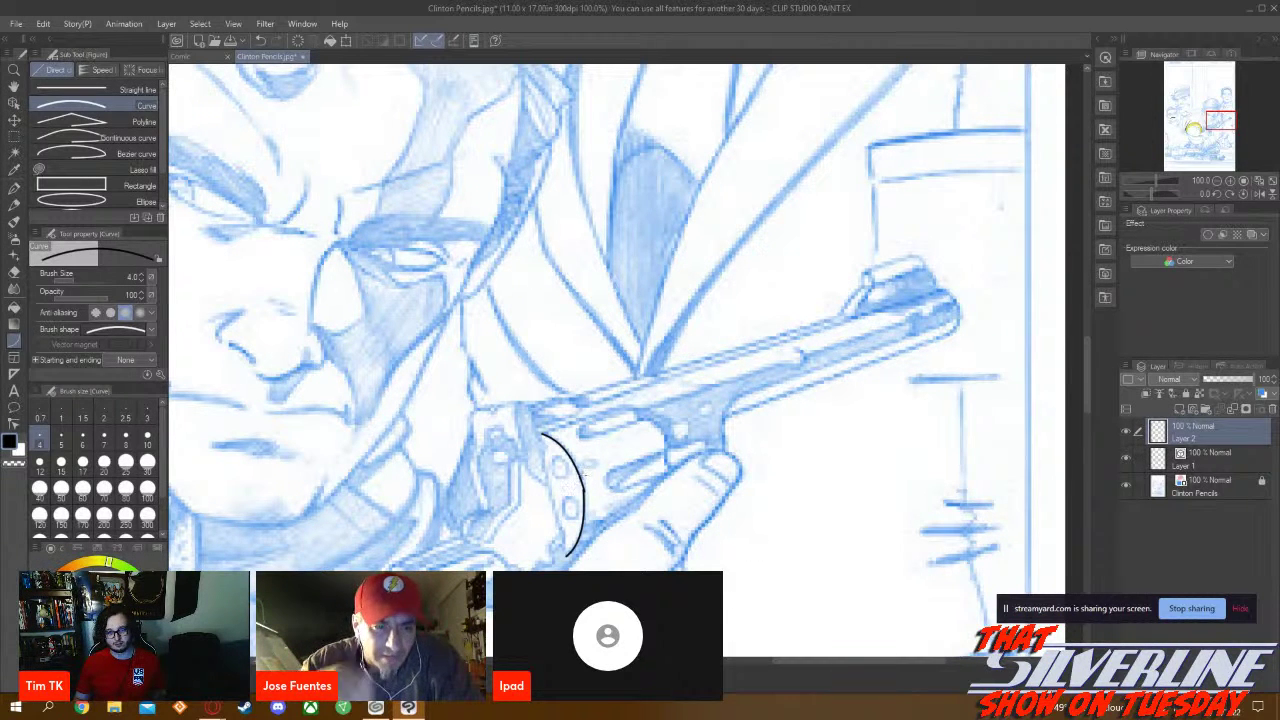
Inspect the join between the cylinder curves and delete Layer 2, leaving vector Layer 1 active
{"action": "scroll", "coordinate": [577, 491], "scroll_direction": "up", "scroll_amount": 5}
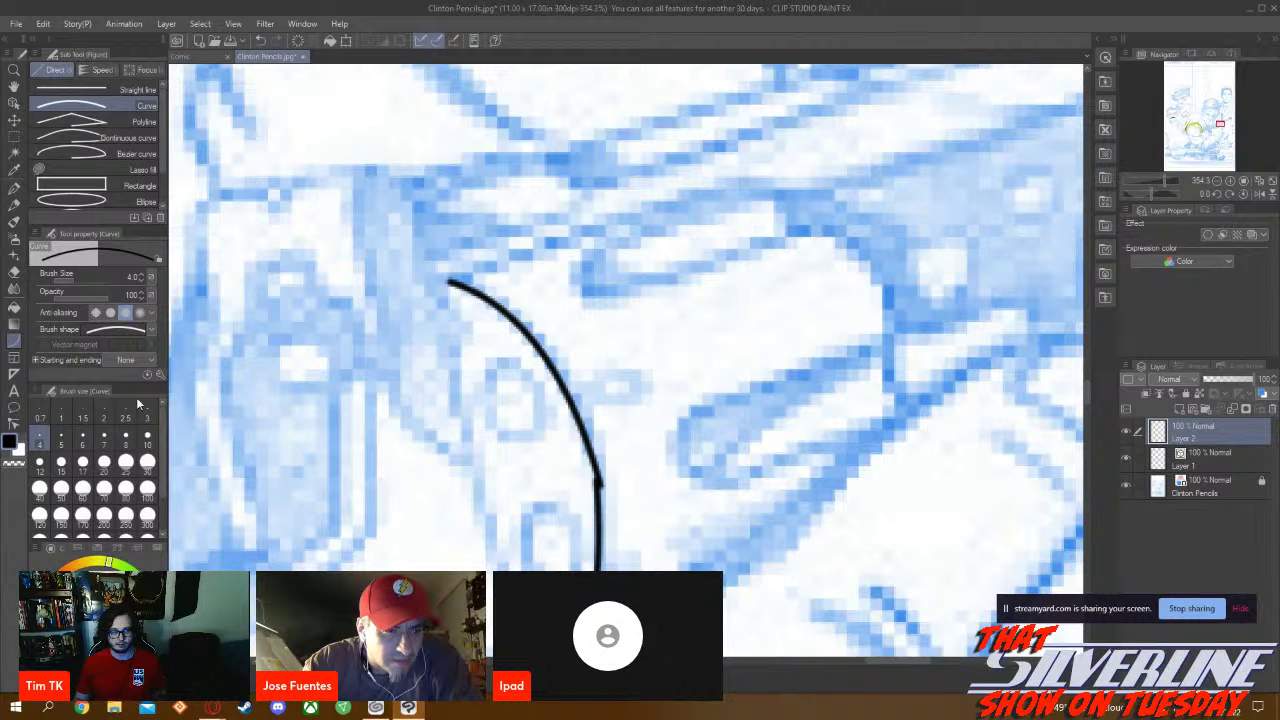
{"action": "left_click", "coordinate": [8, 428]}
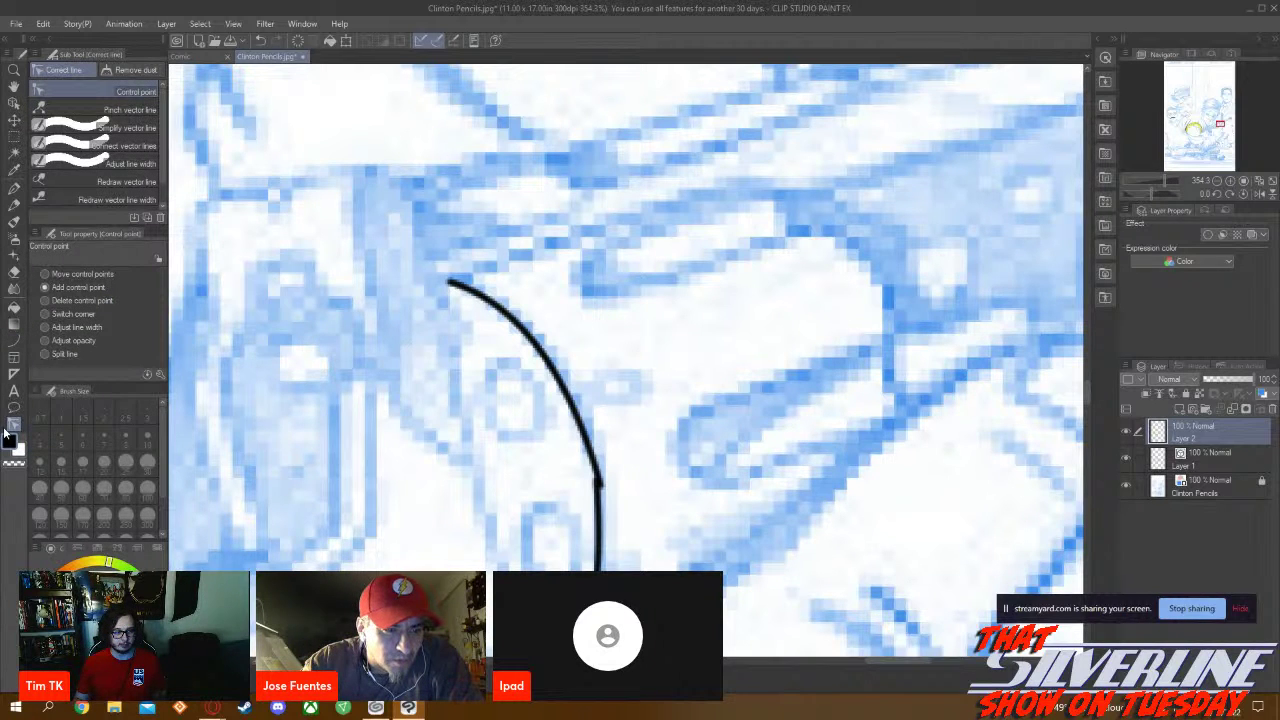
{"action": "left_click", "coordinate": [13, 103]}
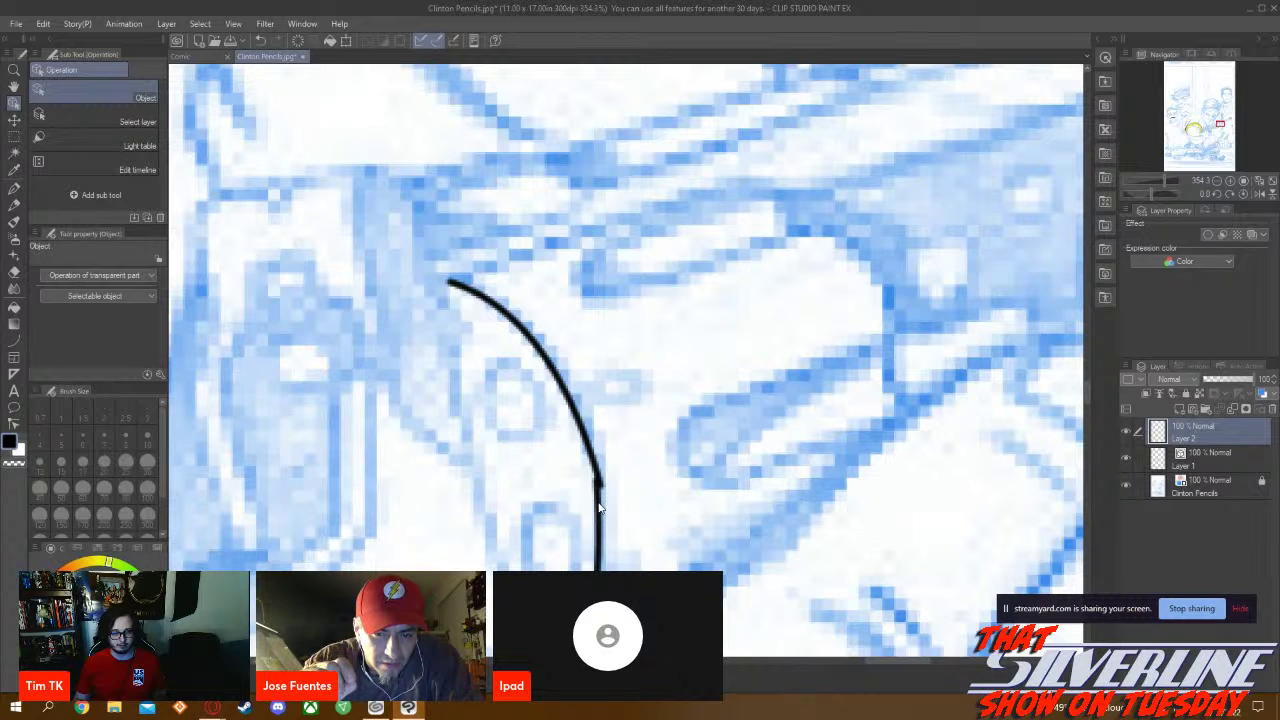
{"action": "scroll", "coordinate": [596, 500], "scroll_direction": "down", "scroll_amount": 3}
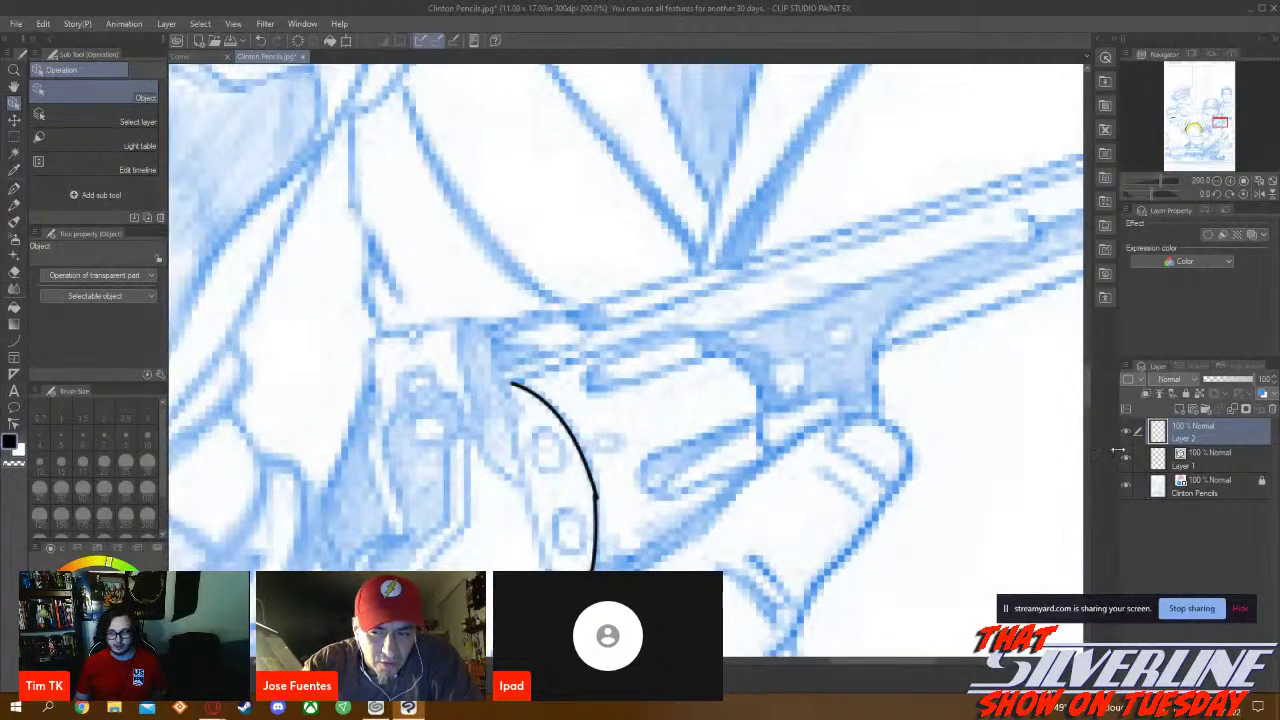
{"action": "right_click", "coordinate": [1207, 433]}
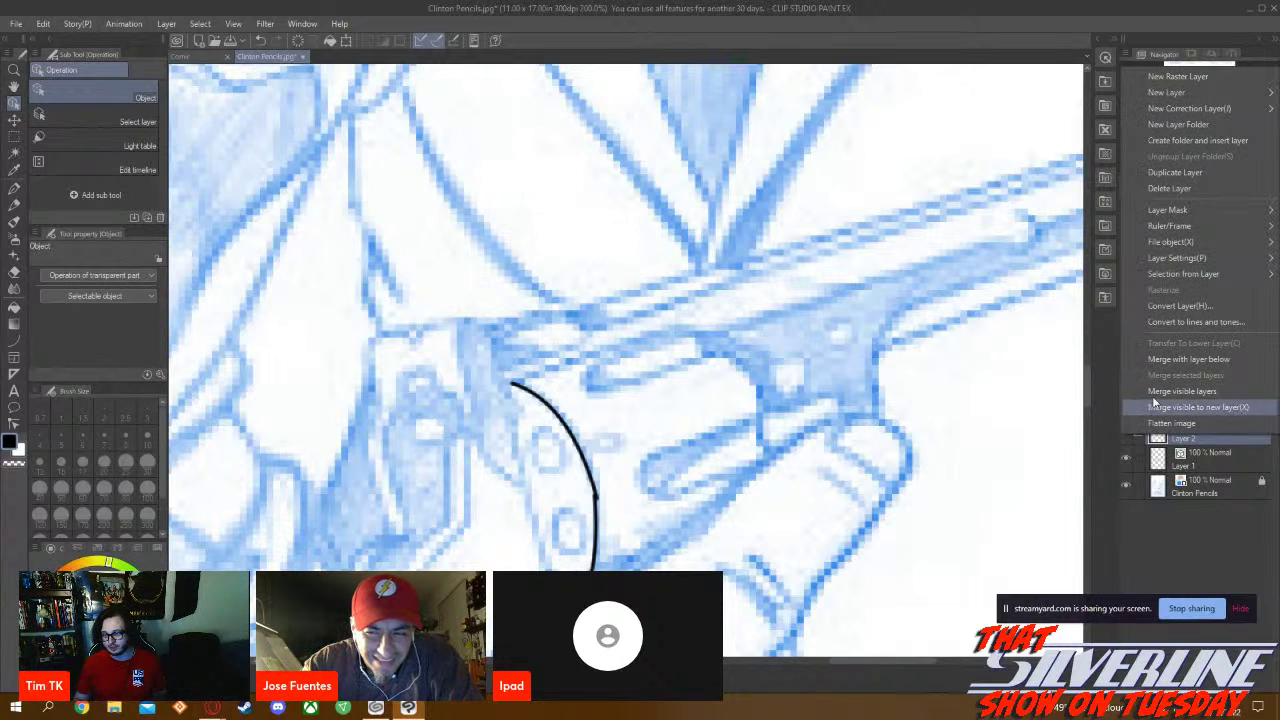
{"action": "left_click", "coordinate": [1174, 188]}
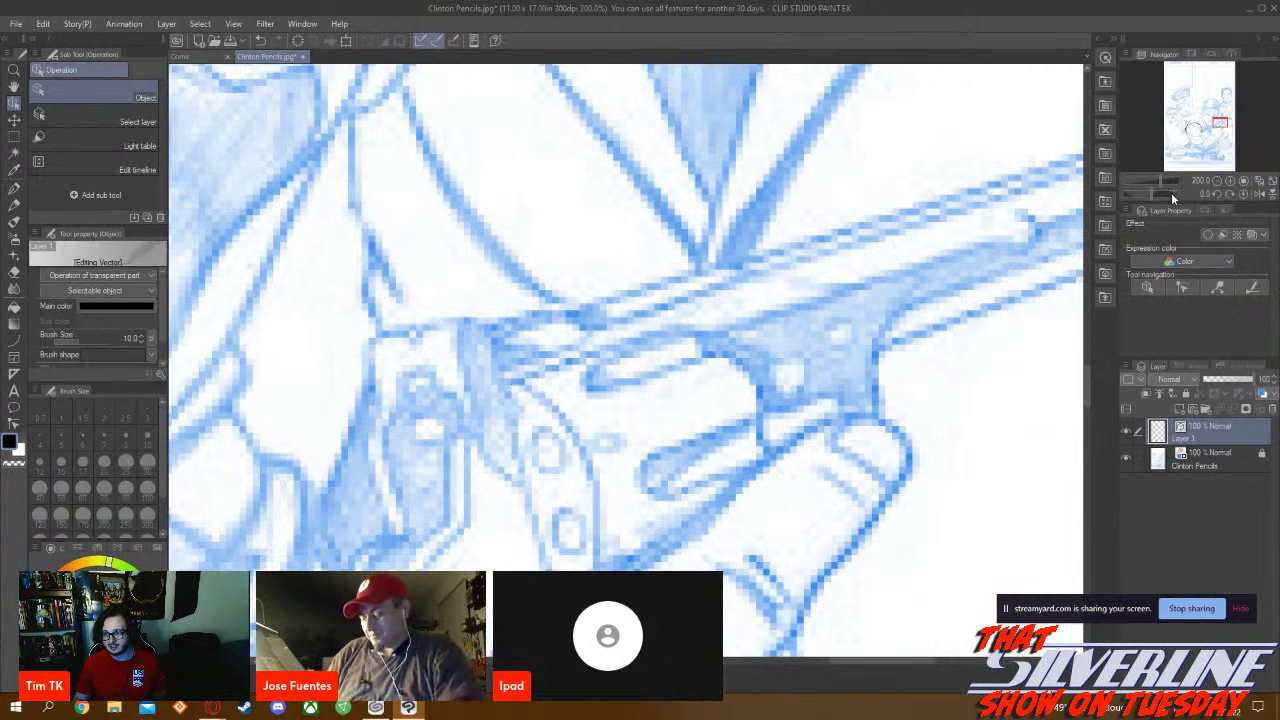
Ink the rear edge of the revolver's cylinder on Layer 1 with two size 4 curves meeting halfway down
{"action": "left_click", "coordinate": [13, 342]}
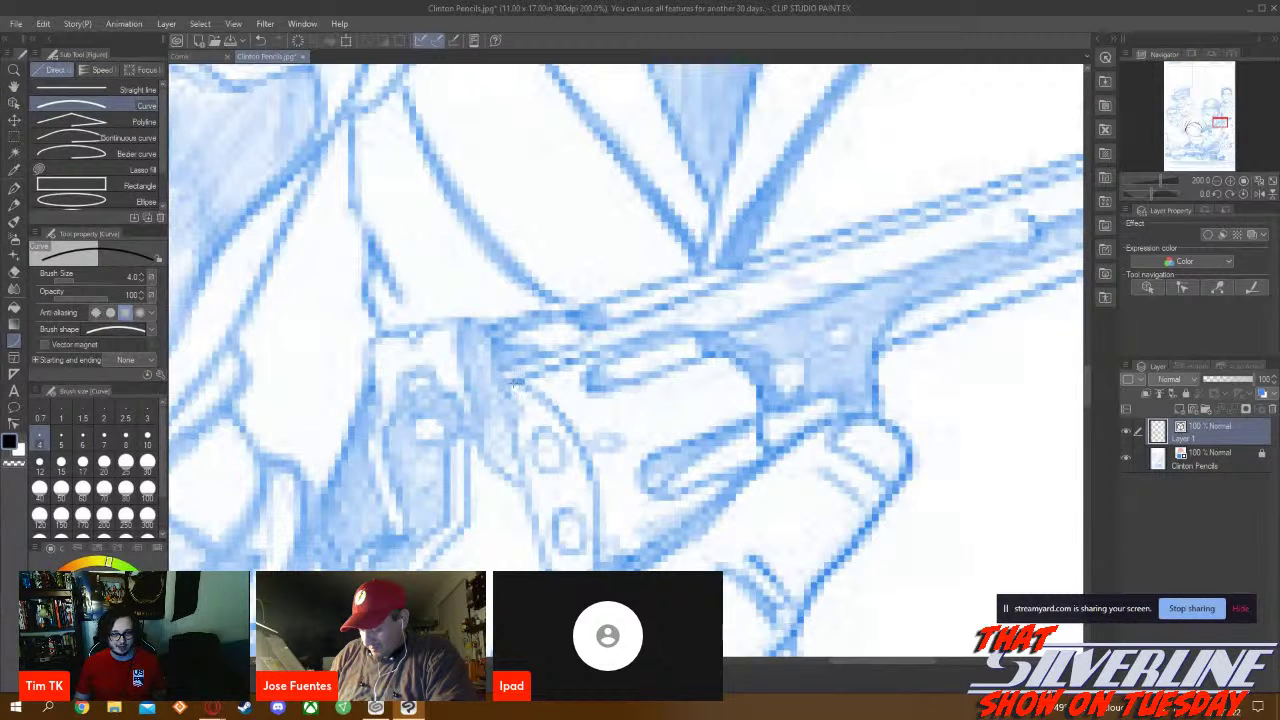
{"action": "left_click_drag", "start_coordinate": [512, 384], "coordinate": [598, 484]}
{"action": "left_click_drag", "start_coordinate": [512, 382], "coordinate": [615, 446]}
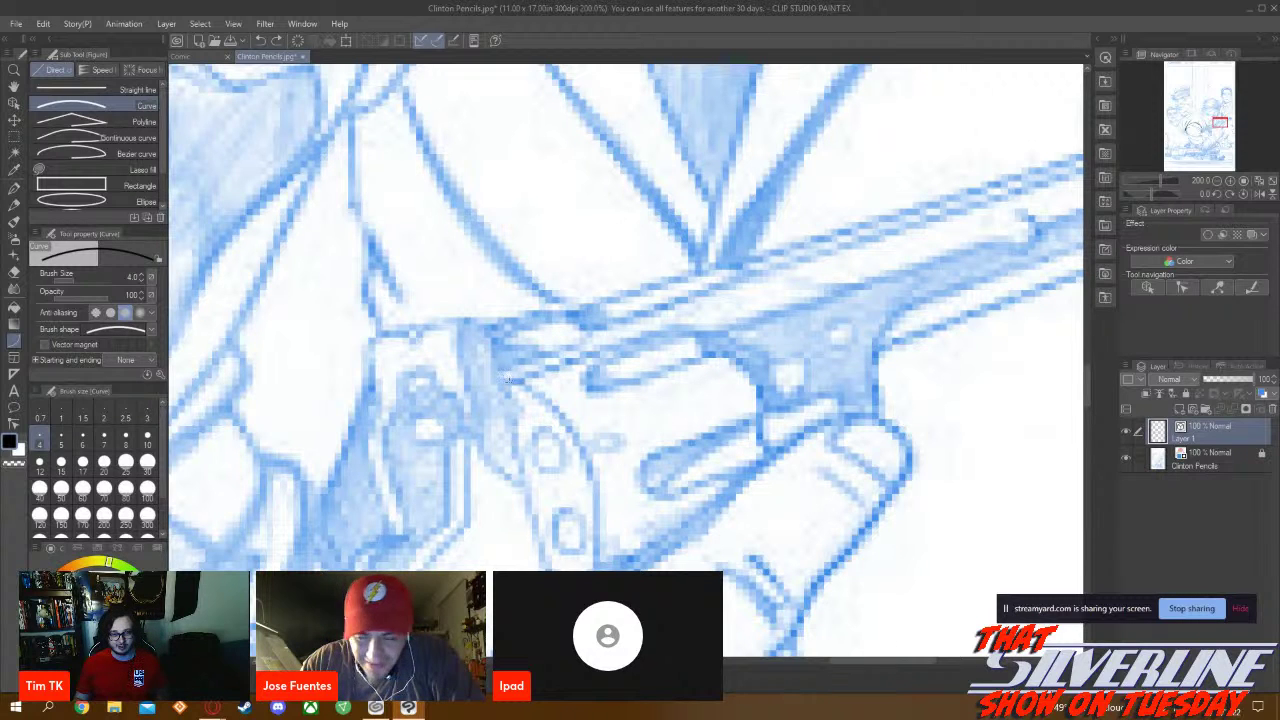
{"action": "left_click_drag", "start_coordinate": [509, 382], "coordinate": [594, 482]}
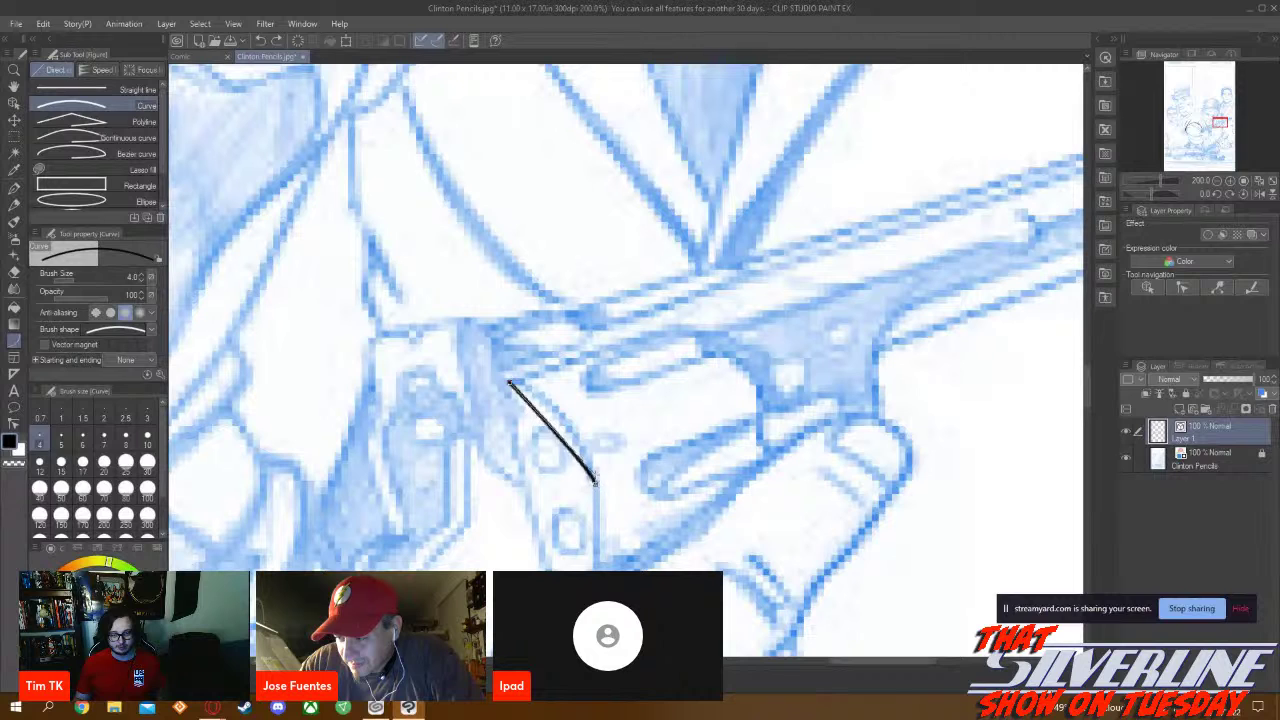
{"action": "left_click", "coordinate": [579, 413]}
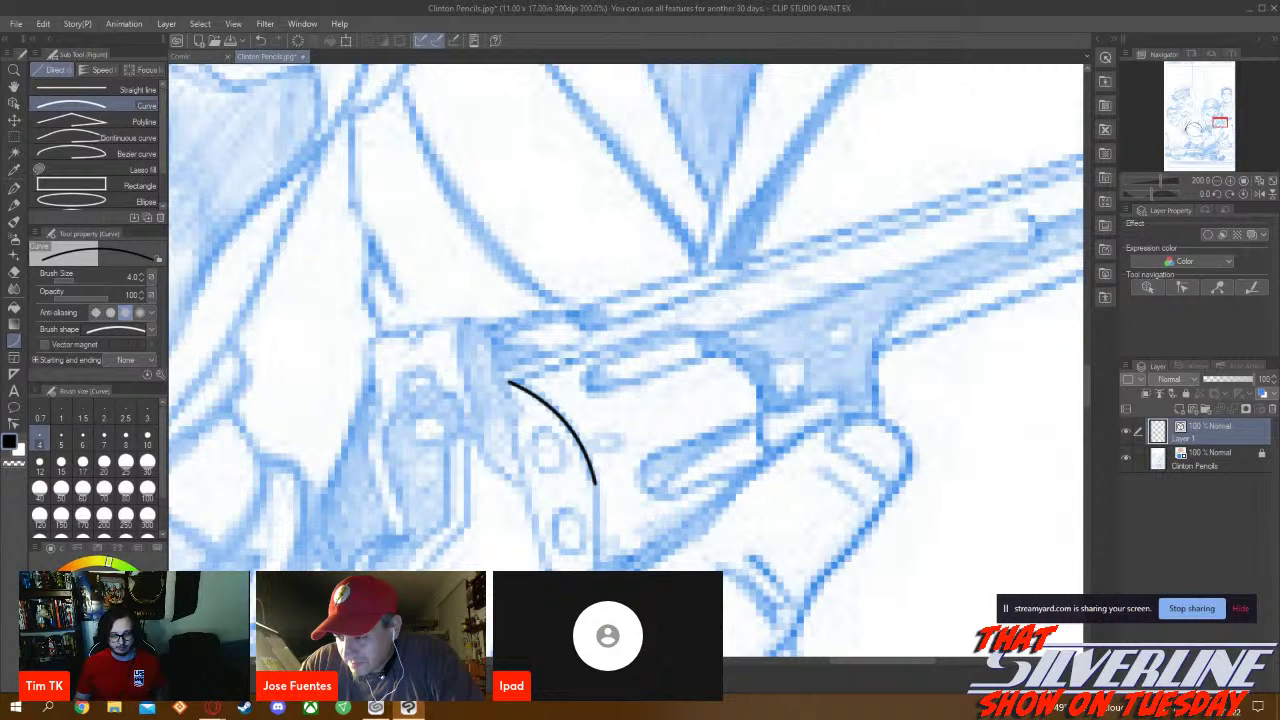
{"action": "left_click_drag", "start_coordinate": [595, 484], "coordinate": [572, 602]}
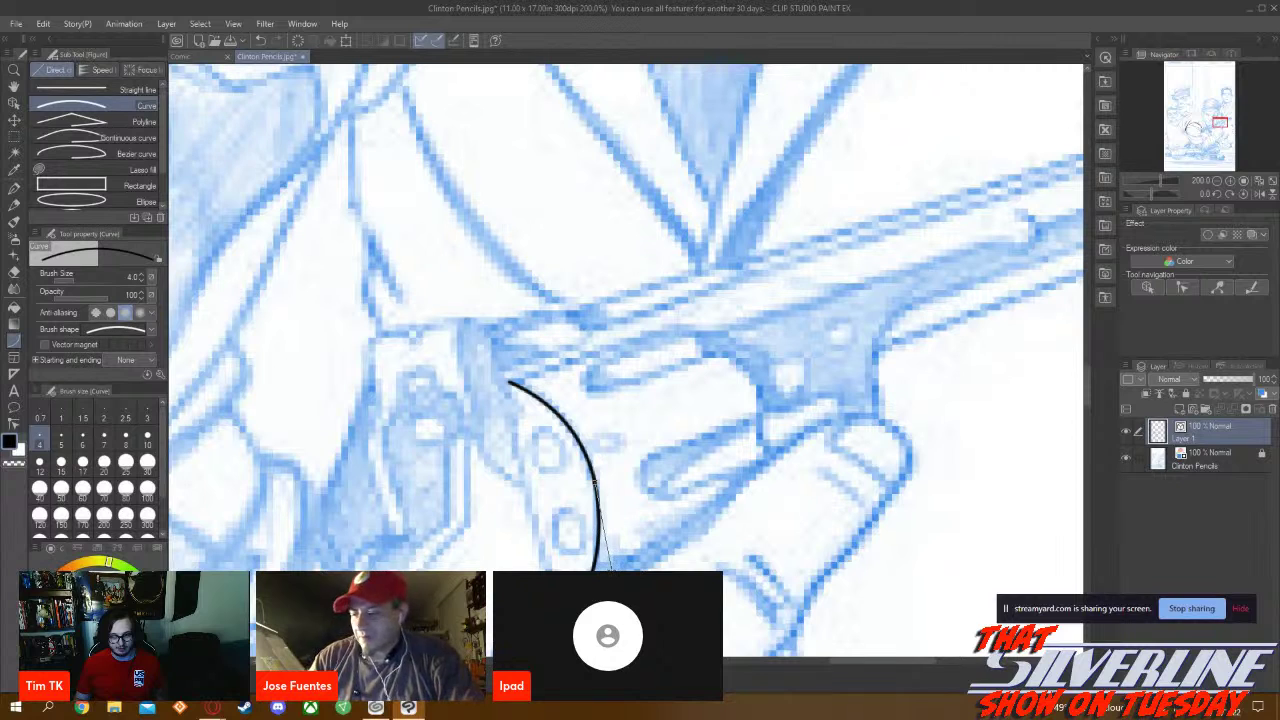
{"action": "left_click", "coordinate": [610, 566]}
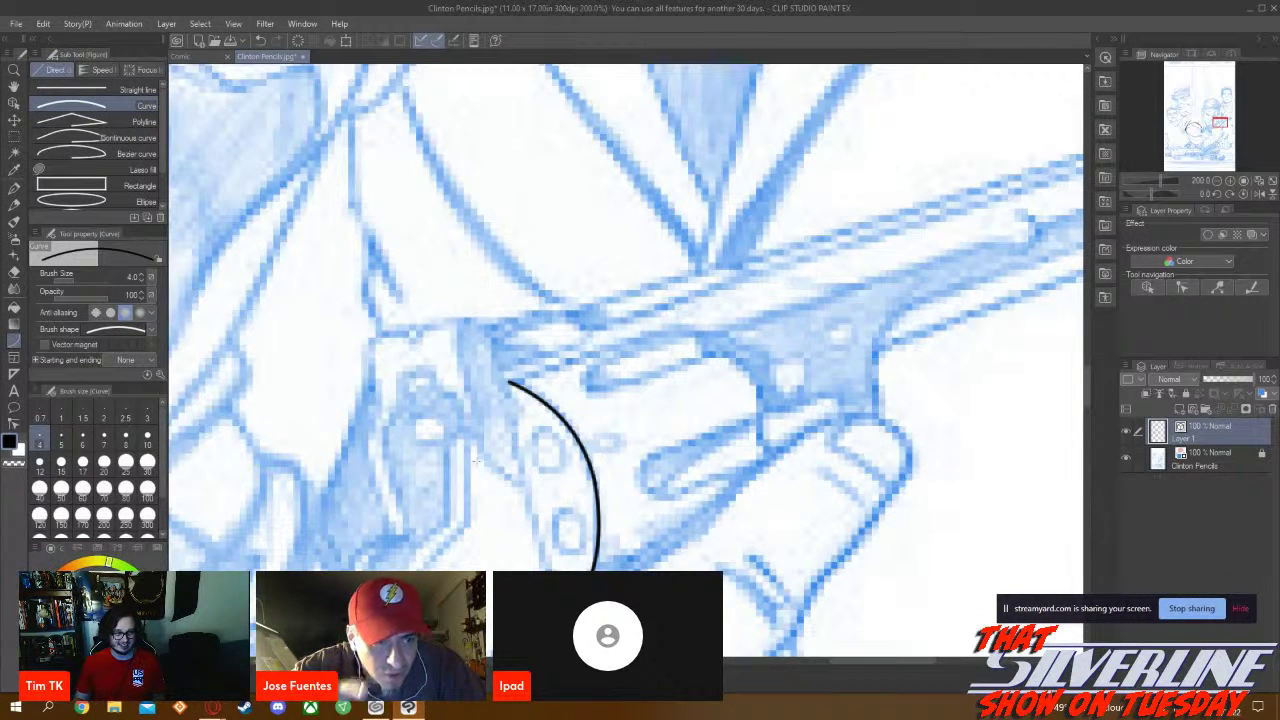
Adjust the lower cylinder curve with the Object tool, nudging its upper control point to line up with the upper curve
{"action": "left_click", "coordinate": [14, 103]}
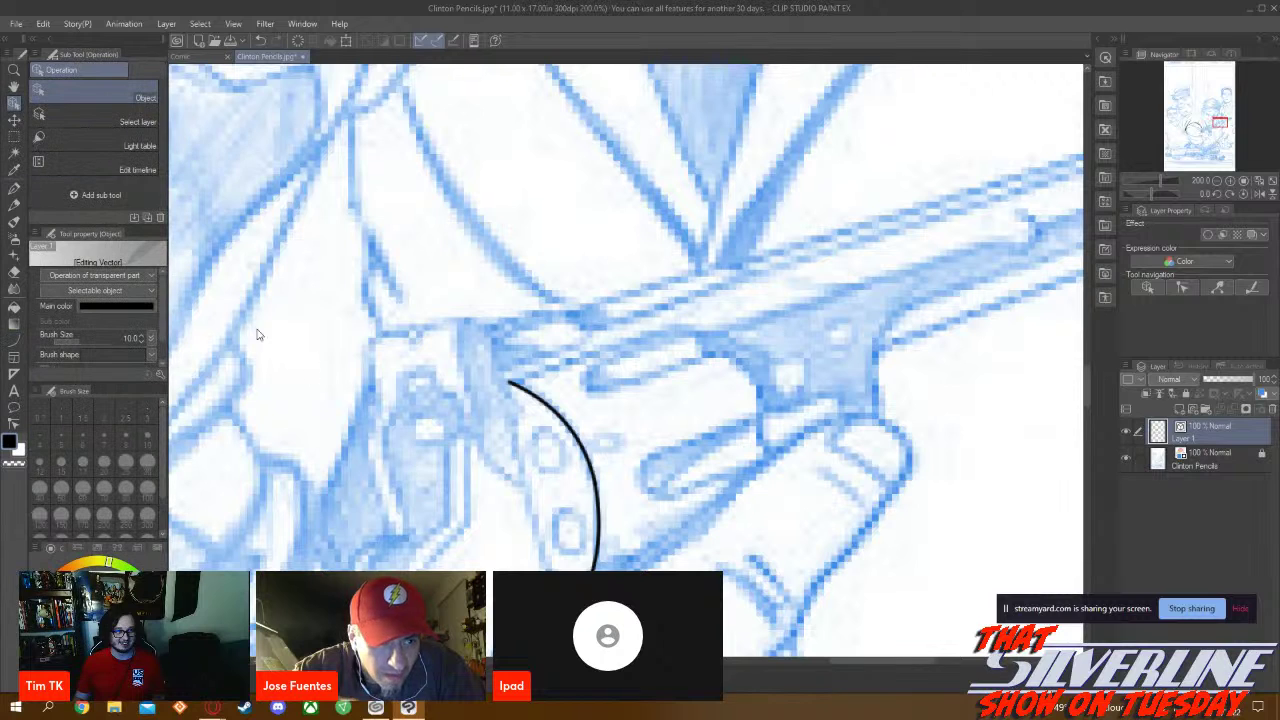
{"action": "left_click", "coordinate": [600, 530]}
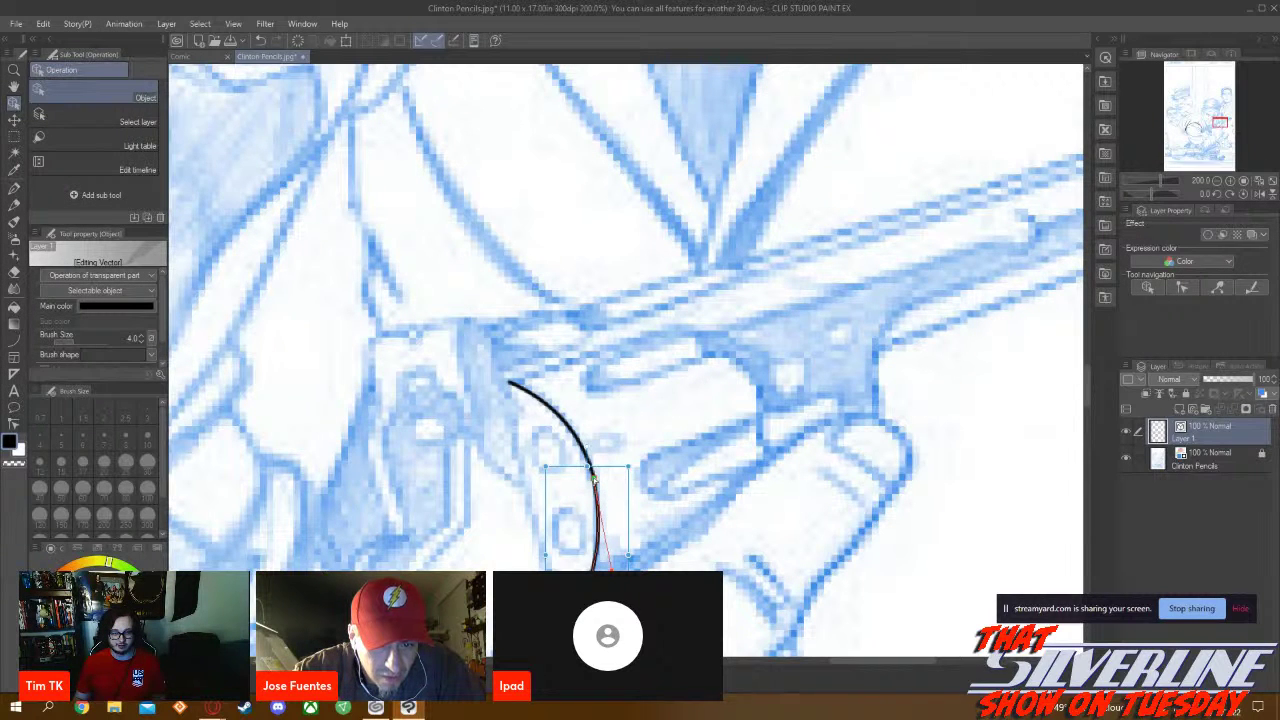
{"action": "left_click_drag", "start_coordinate": [593, 478], "coordinate": [593, 475]}
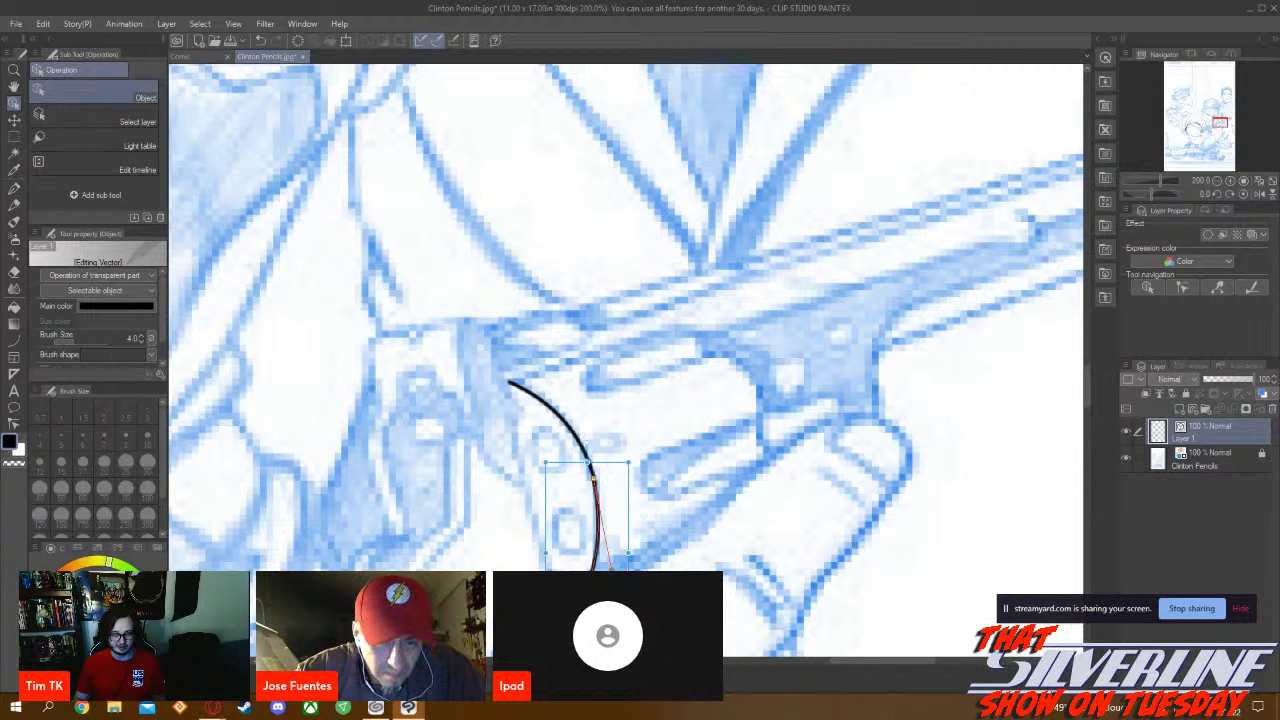
{"action": "left_click_drag", "start_coordinate": [593, 479], "coordinate": [595, 485]}
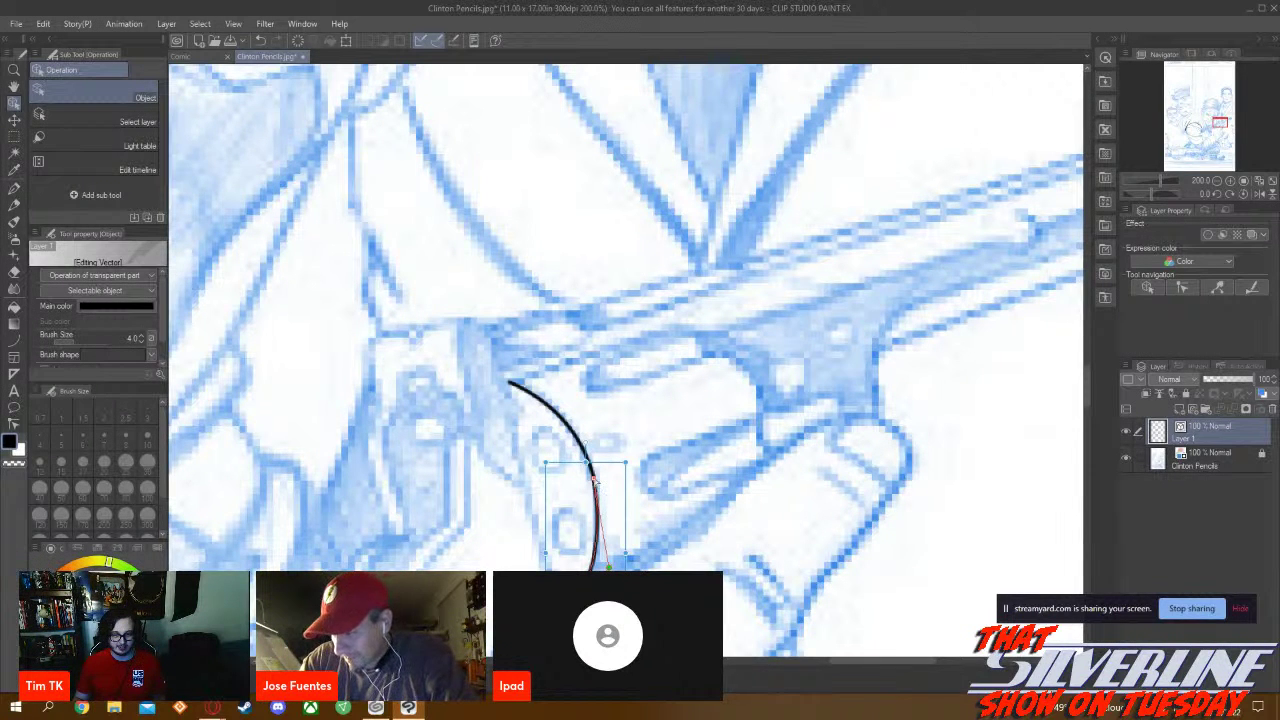
{"action": "left_click_drag", "start_coordinate": [593, 481], "coordinate": [594, 483]}
{"action": "scroll", "coordinate": [594, 484], "scroll_direction": "up", "scroll_amount": 3}
{"action": "scroll", "coordinate": [594, 485], "scroll_direction": "up", "scroll_amount": 2}
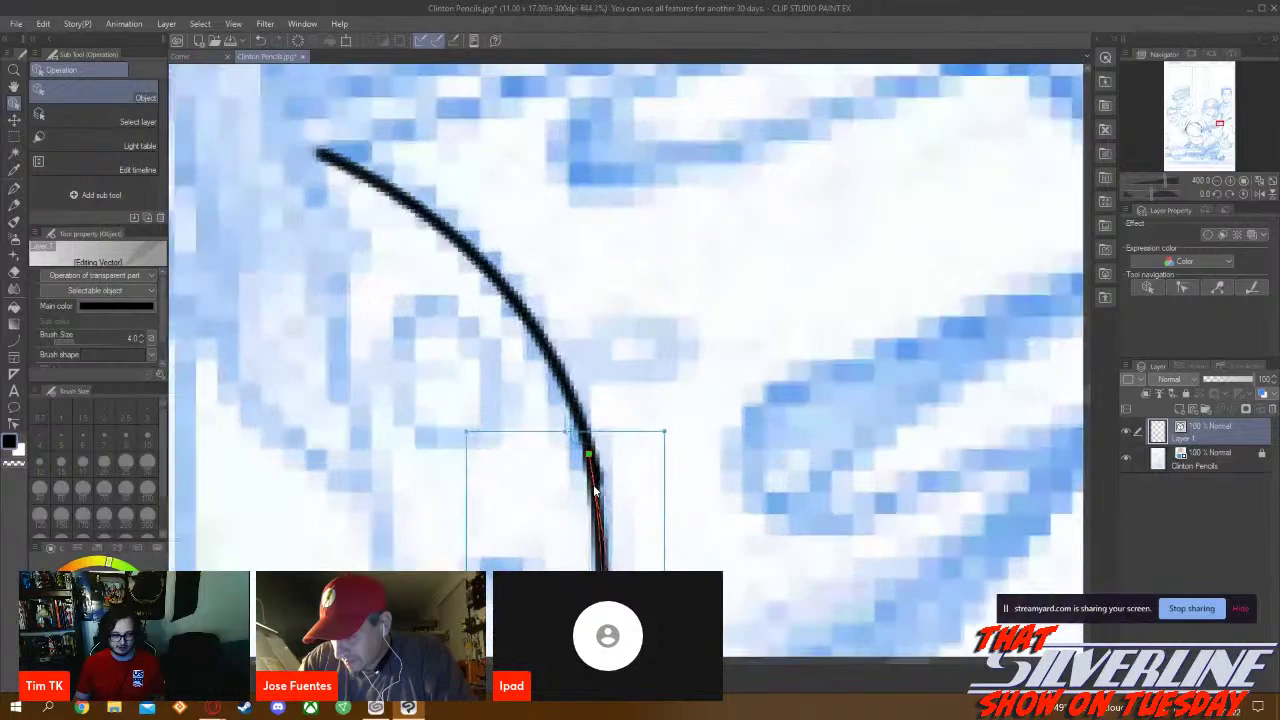
{"action": "left_click_drag", "start_coordinate": [592, 462], "coordinate": [595, 467]}
{"action": "left_click", "coordinate": [737, 529]}
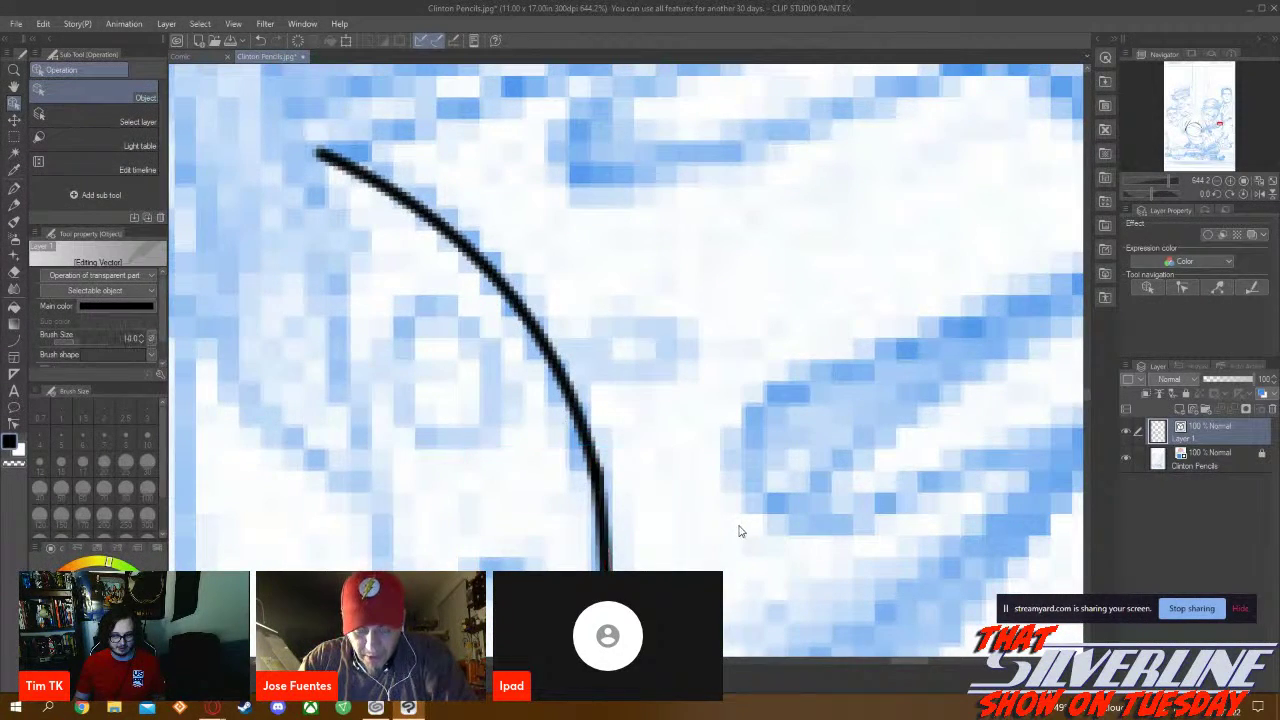
Examine the joined cylinder edge against the revolver pencils and check the Vector eraser's settings before returning to the Curve tool
{"action": "scroll", "coordinate": [733, 535], "scroll_direction": "down", "scroll_amount": 2}
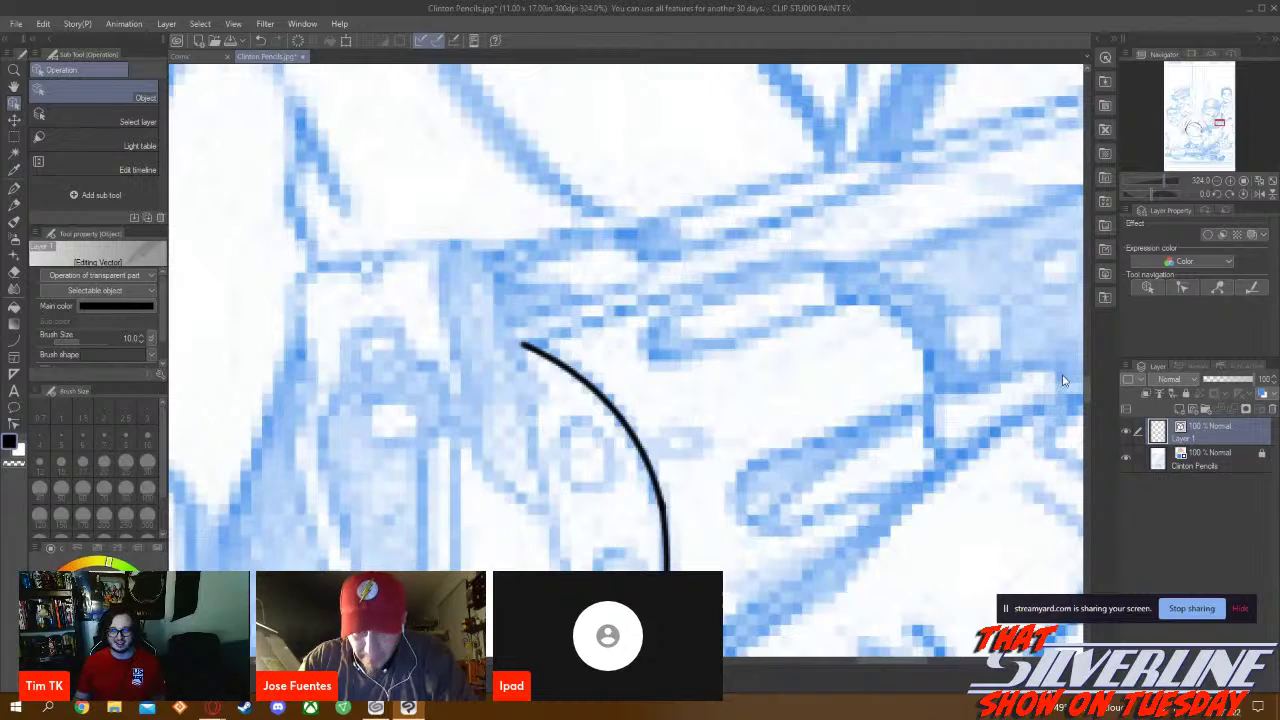
{"action": "mouse_move", "coordinate": [1084, 393]}
{"action": "left_mouse_down"}
{"action": "mouse_move", "coordinate": [1088, 424]}
{"action": "mouse_move", "coordinate": [1086, 405]}
{"action": "left_mouse_up"}
{"action": "scroll", "coordinate": [730, 380], "scroll_direction": "down", "scroll_amount": 3}
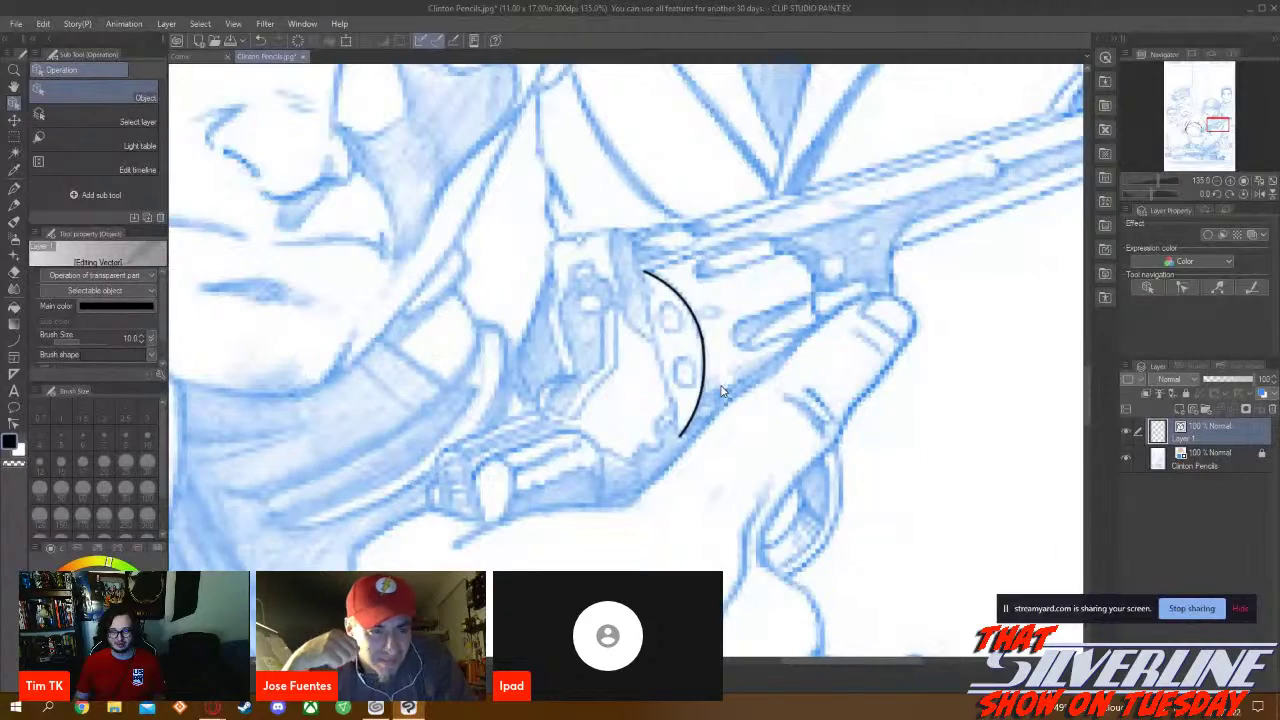
{"action": "scroll", "coordinate": [724, 390], "scroll_direction": "down", "scroll_amount": 3}
{"action": "scroll", "coordinate": [720, 392], "scroll_direction": "up", "scroll_amount": 4}
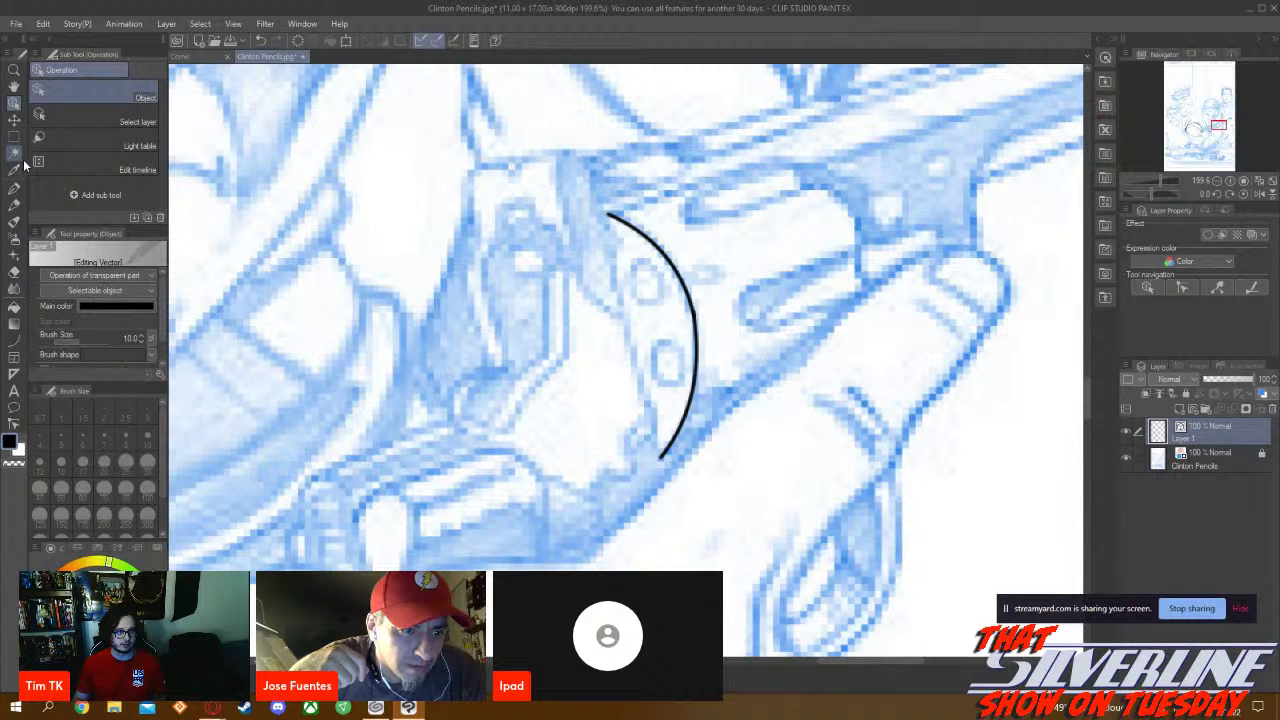
{"action": "left_click", "coordinate": [14, 272]}
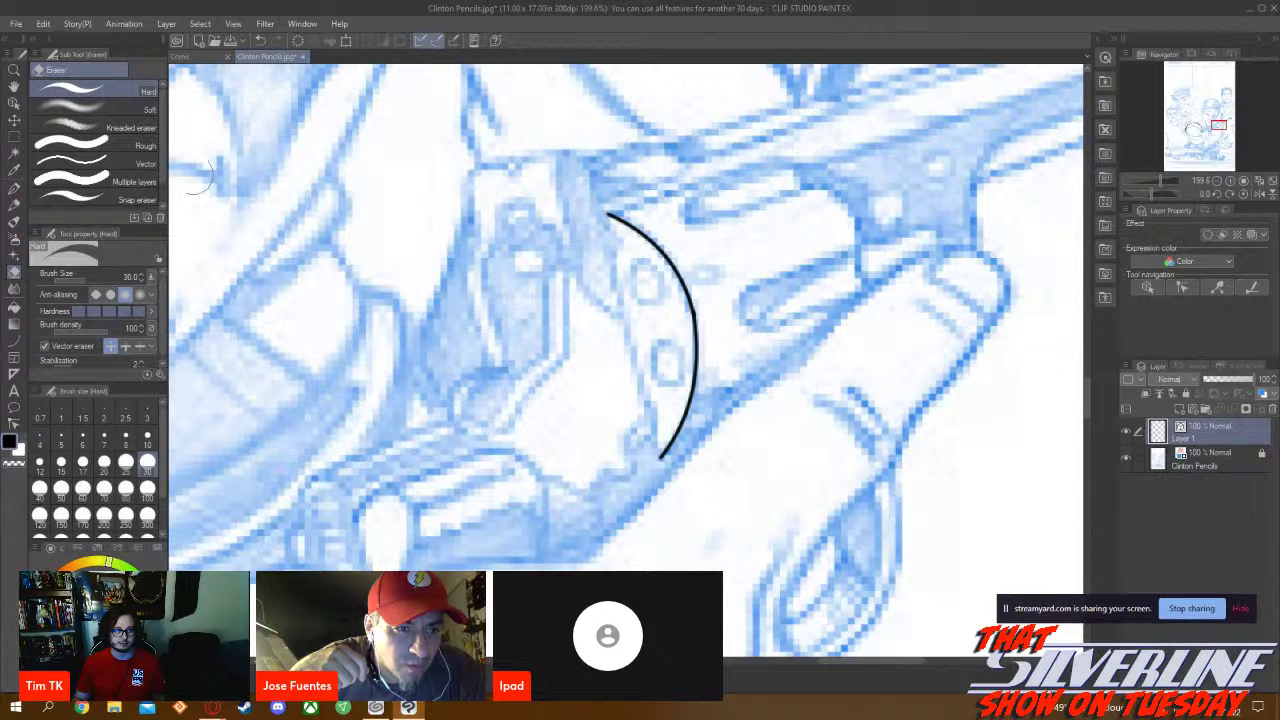
{"action": "left_click", "coordinate": [120, 163]}
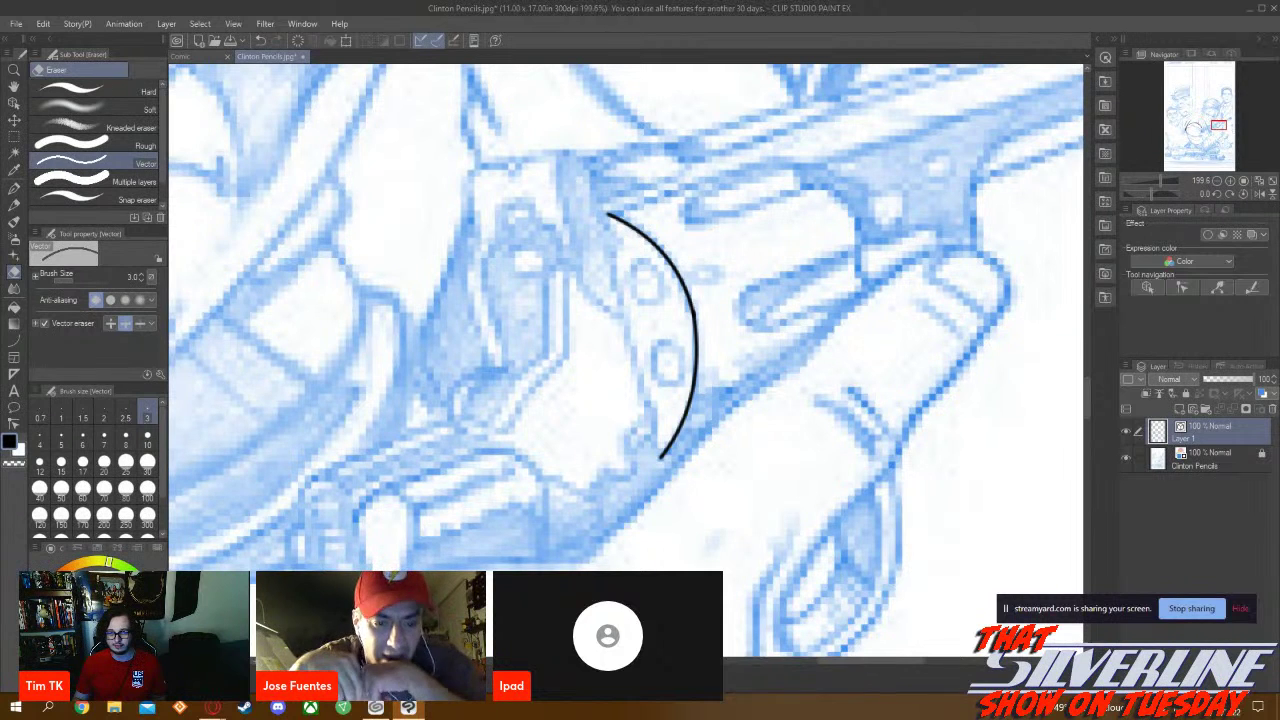
{"action": "left_click", "coordinate": [14, 340]}
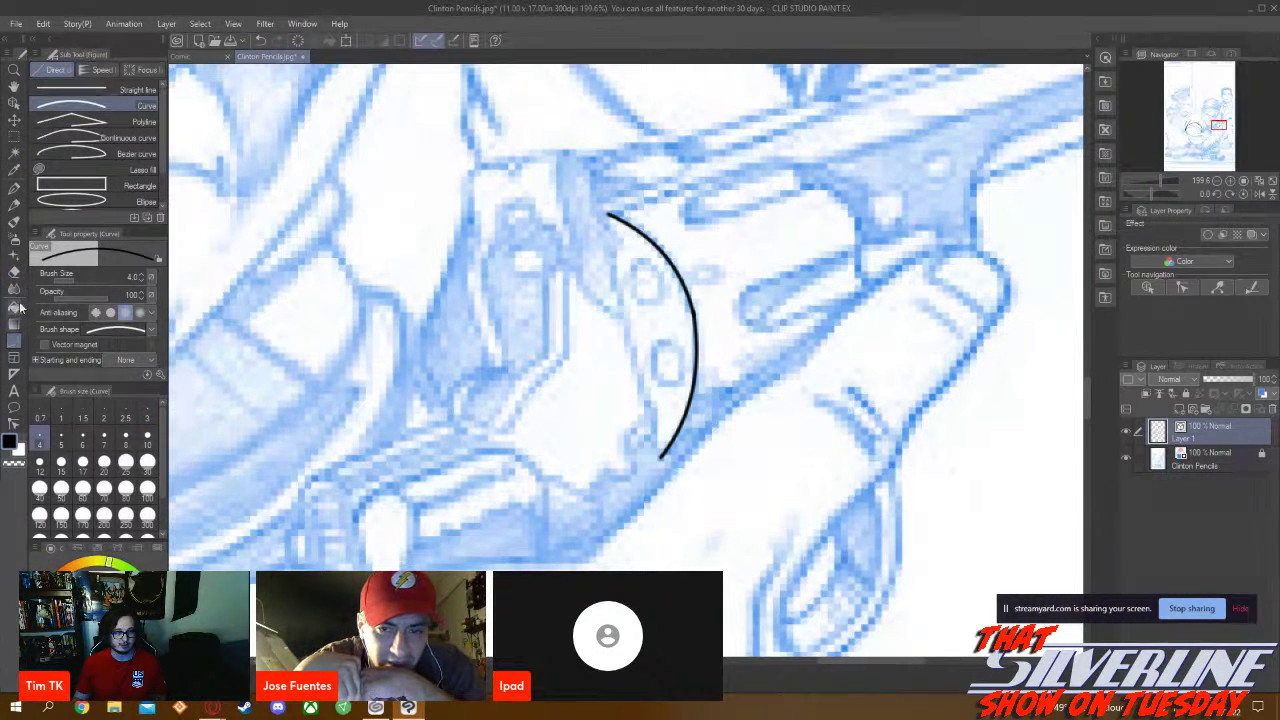
Try erasing the upper cylinder curve with the Vector eraser and restore the removed line
{"action": "left_click", "coordinate": [14, 272]}
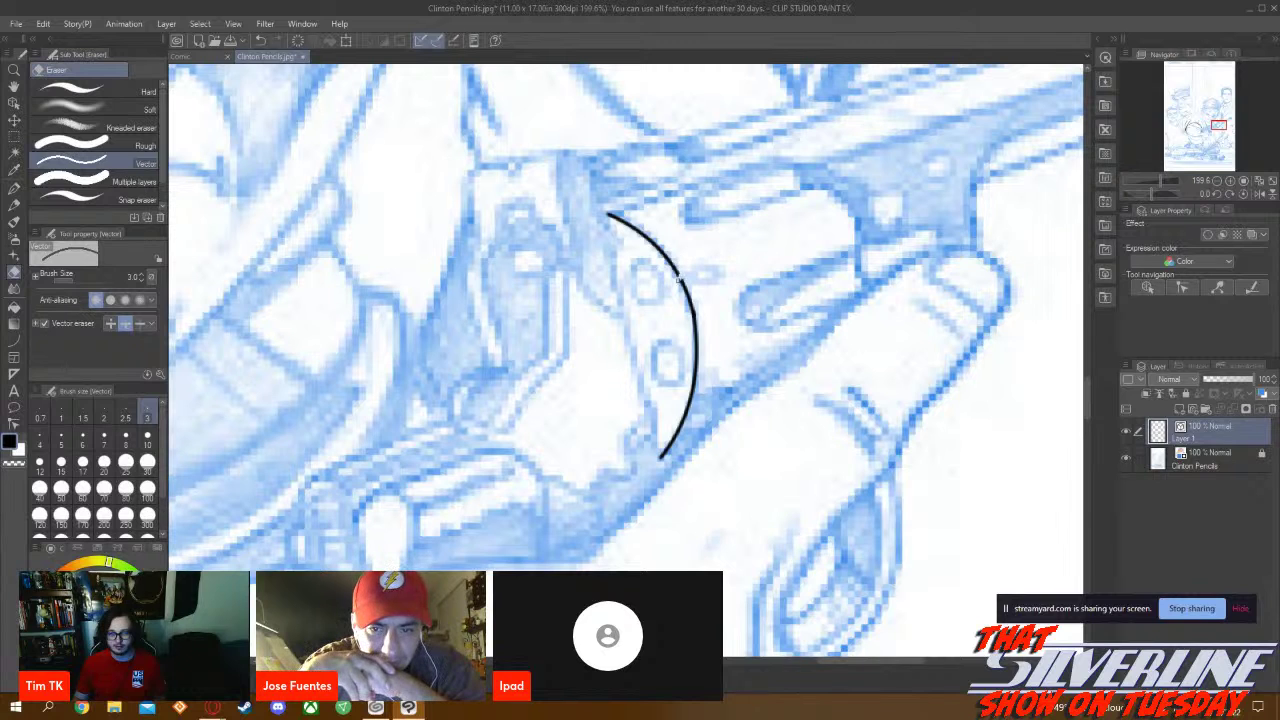
{"action": "key", "text": "ctrl+z"}
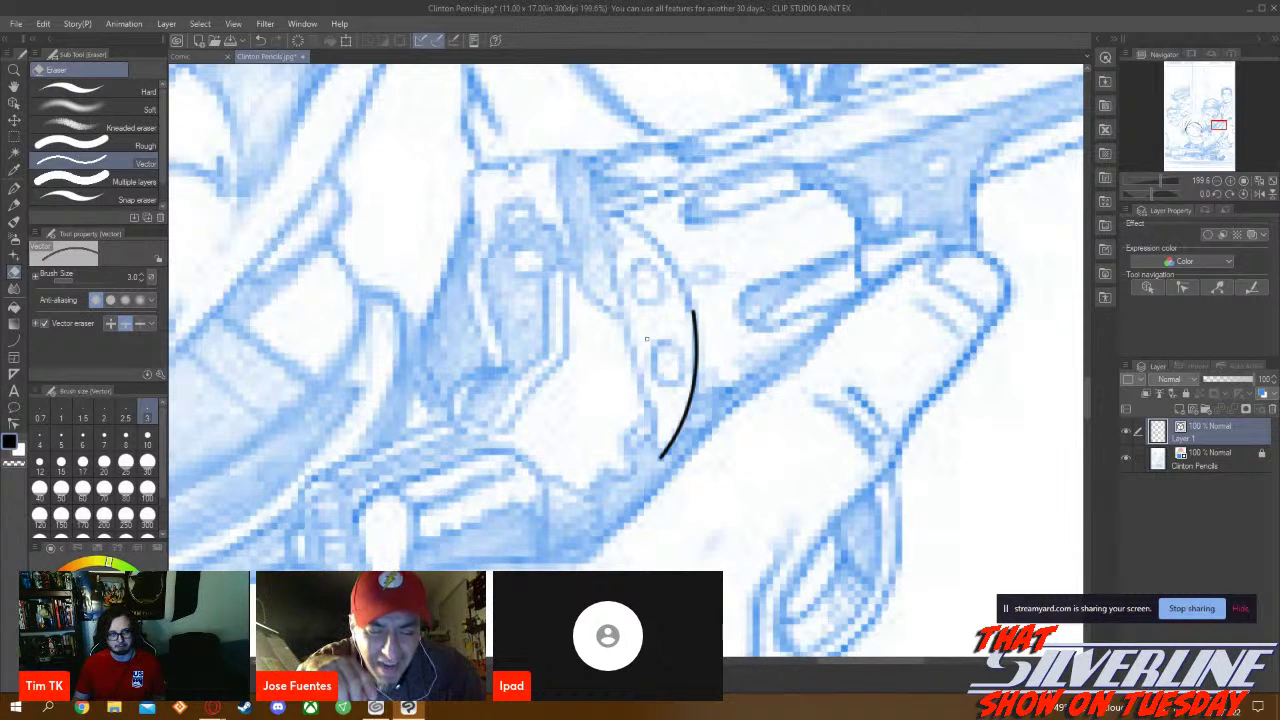
{"action": "key", "text": "ctrl+y"}
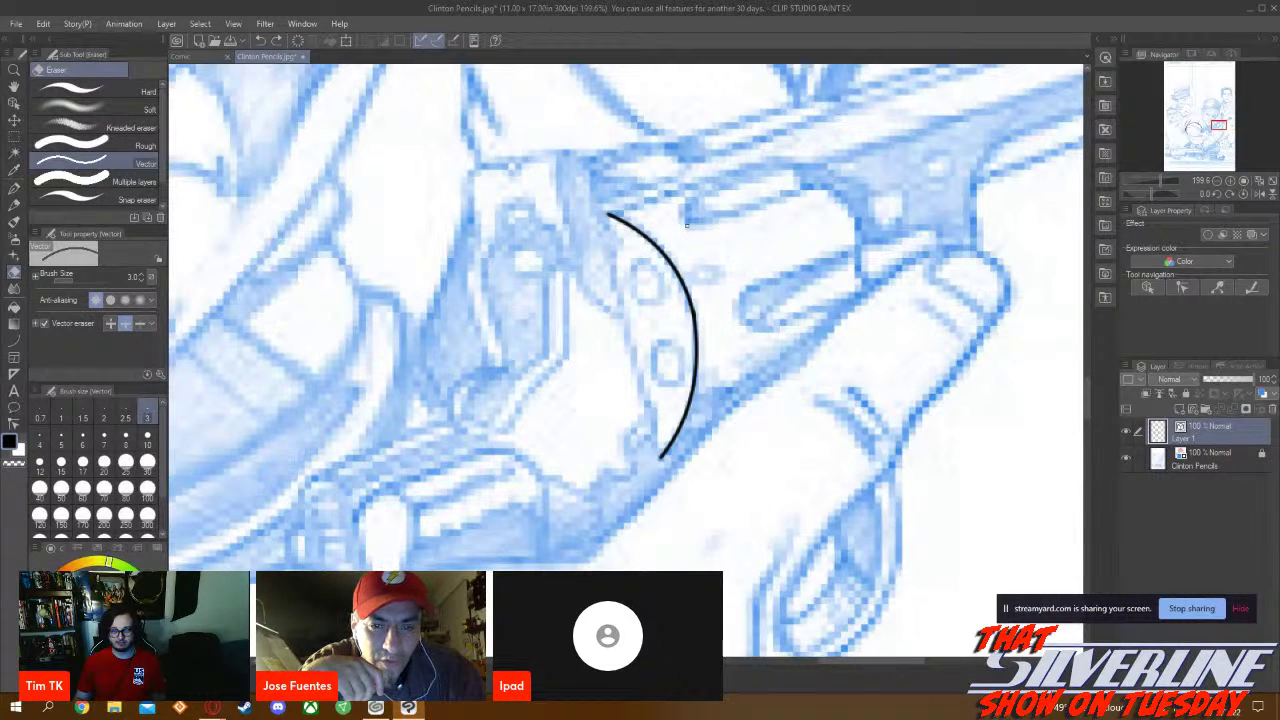
Draw a short size 4 test curve crossing the cylinder's rear edge about halfway down
{"action": "key", "text": "u"}
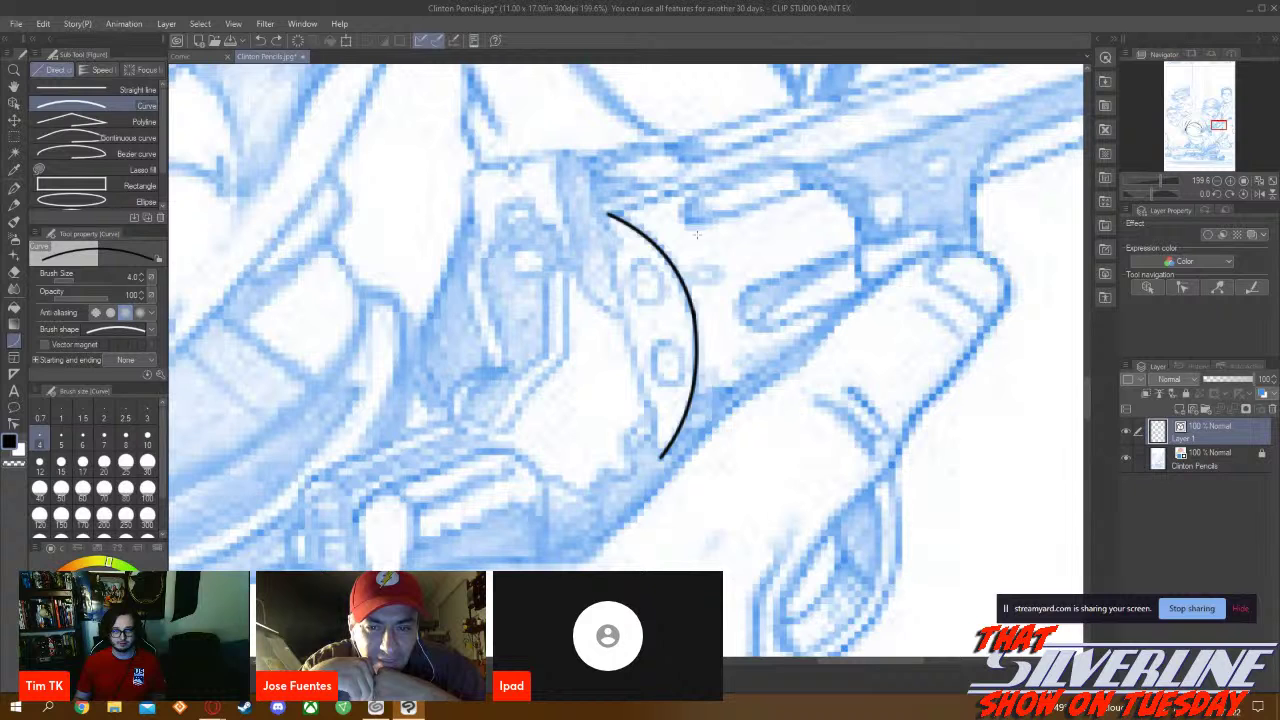
{"action": "left_click_drag", "start_coordinate": [697, 234], "coordinate": [644, 326]}
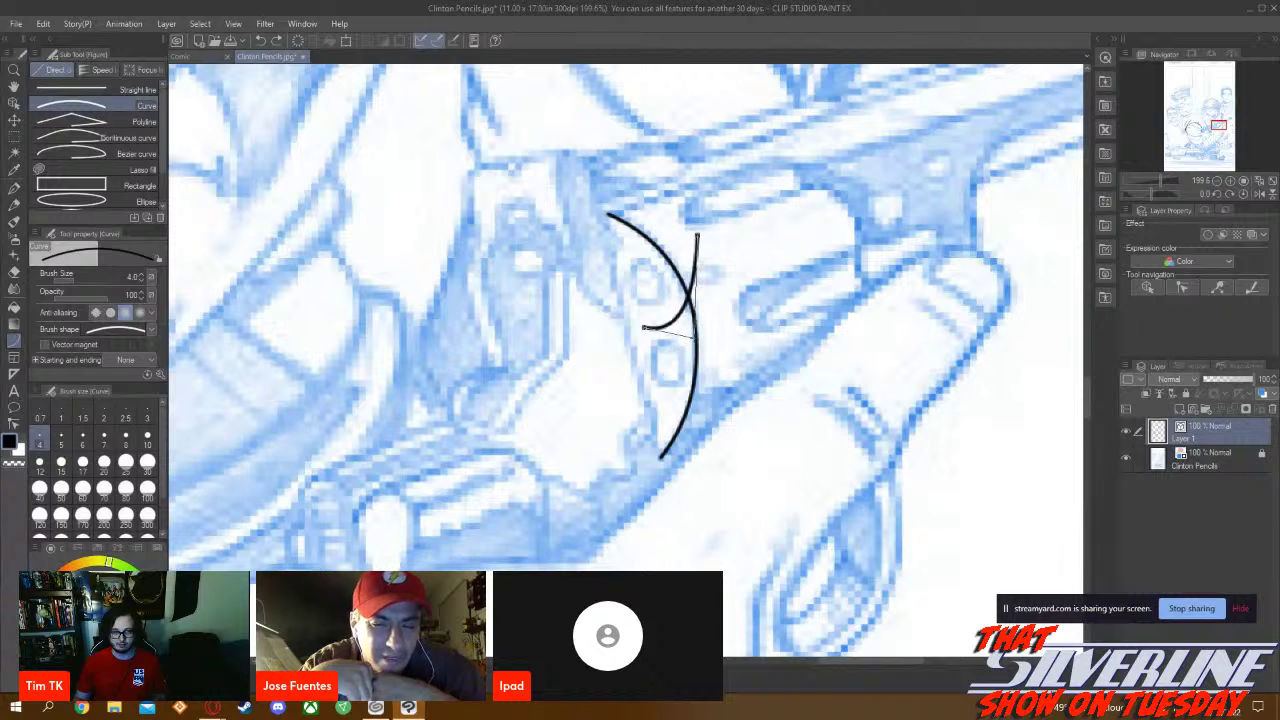
{"action": "left_click", "coordinate": [644, 327]}
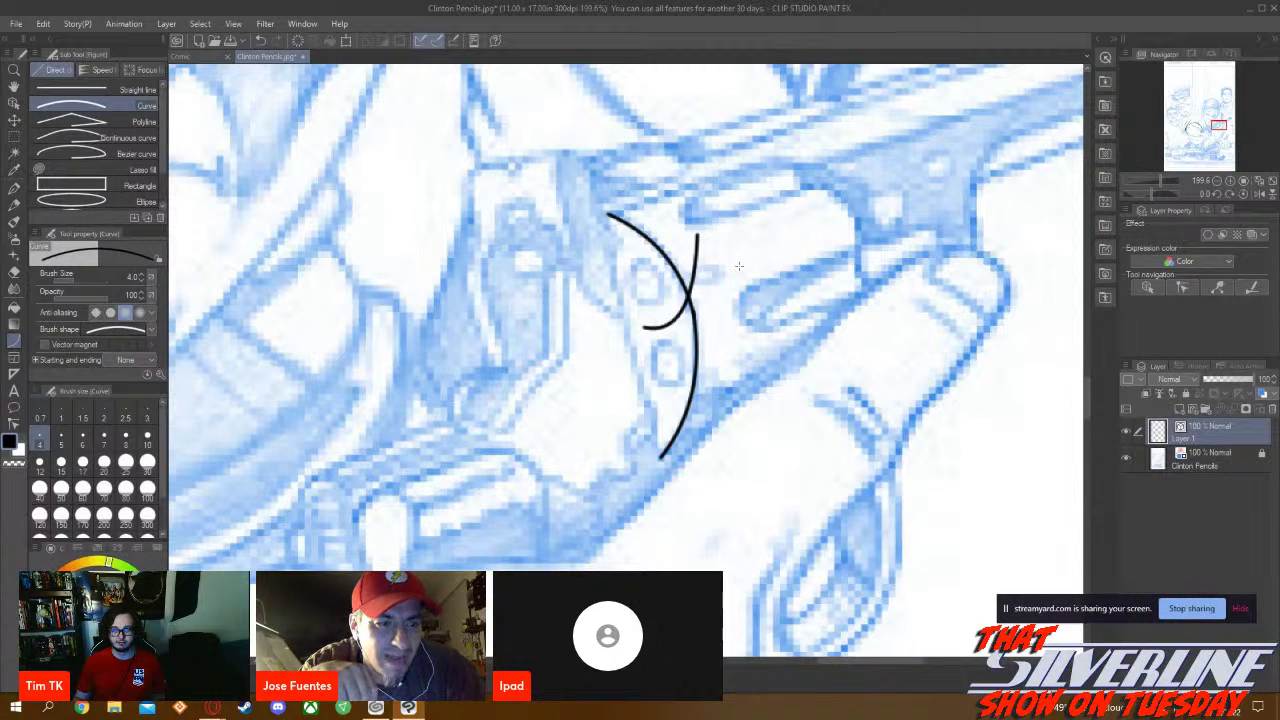
Erase the parts of the crossing test curve on both sides of the cylinder edge with the Vector eraser
{"action": "left_click", "coordinate": [13, 271]}
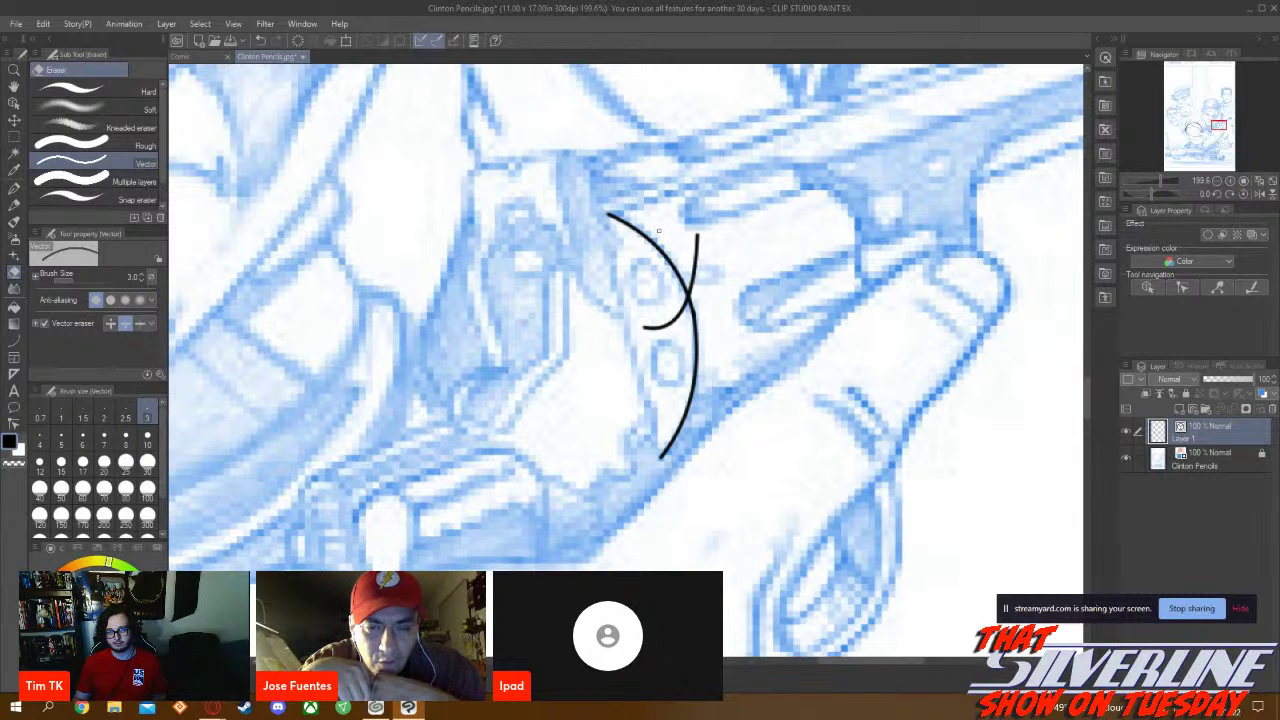
{"action": "left_click_drag", "start_coordinate": [697, 245], "coordinate": [695, 285]}
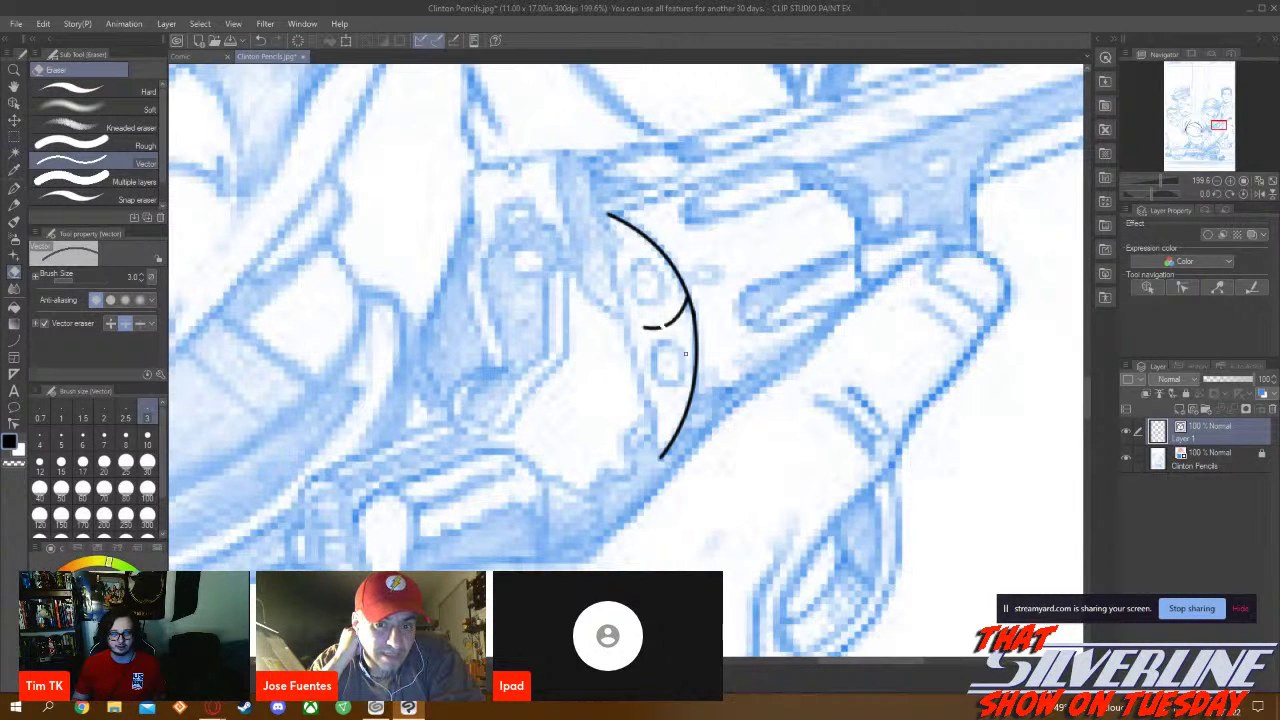
{"action": "left_click", "coordinate": [660, 326]}
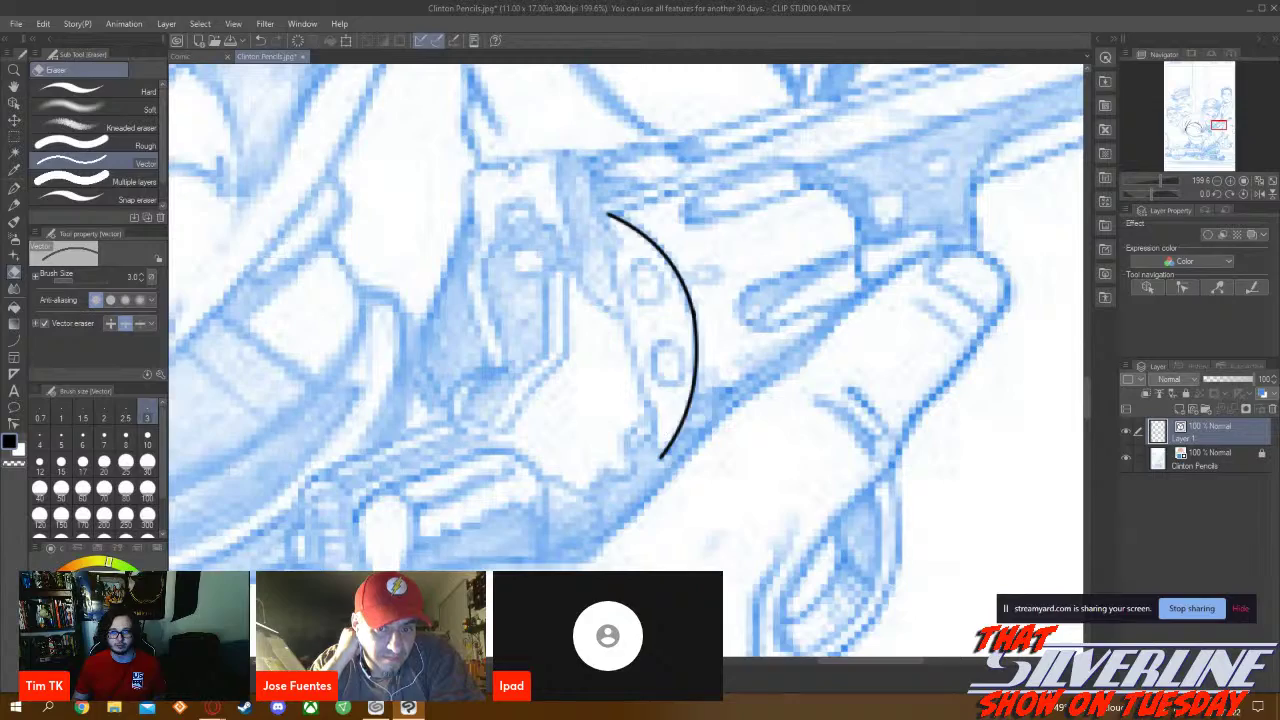
Erase small gaps into the upper end of the short fold line above the shoulder, with the Vector eraser option off
{"action": "scroll", "coordinate": [669, 492], "scroll_direction": "down", "scroll_amount": 8}
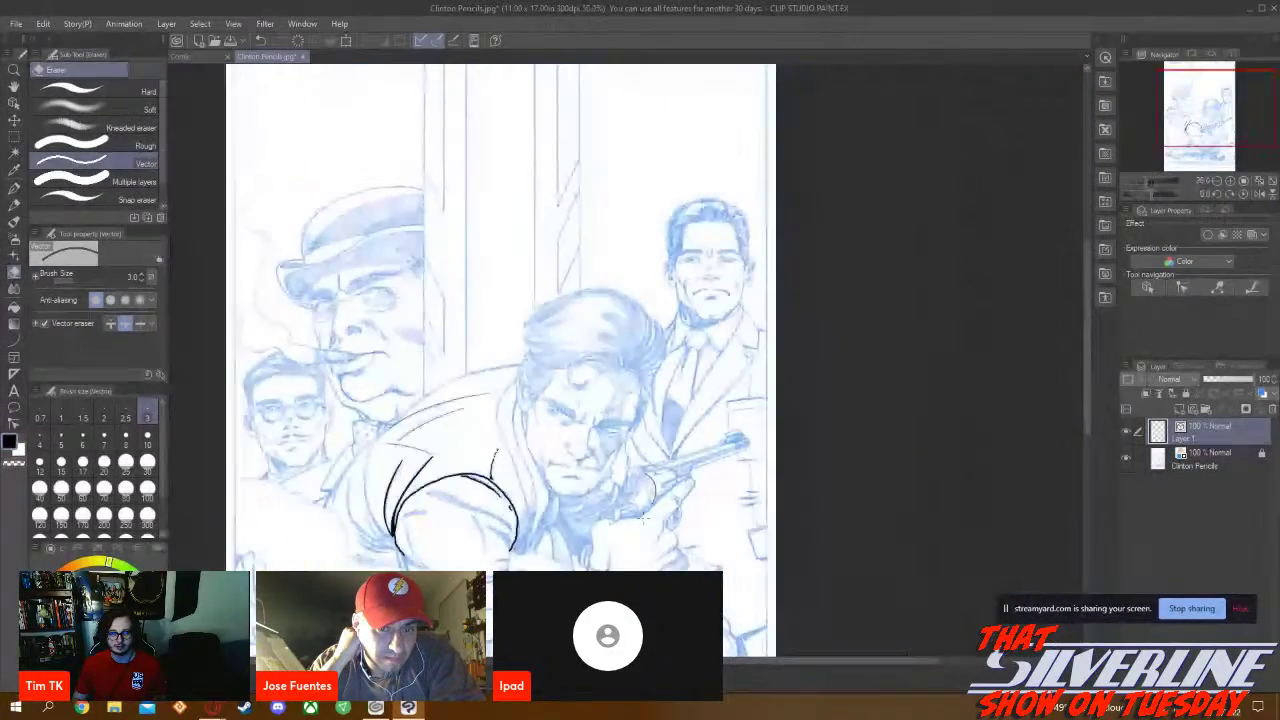
{"action": "scroll", "coordinate": [447, 489], "scroll_direction": "up", "scroll_amount": 3}
{"action": "scroll", "coordinate": [479, 552], "scroll_direction": "up", "scroll_amount": 3}
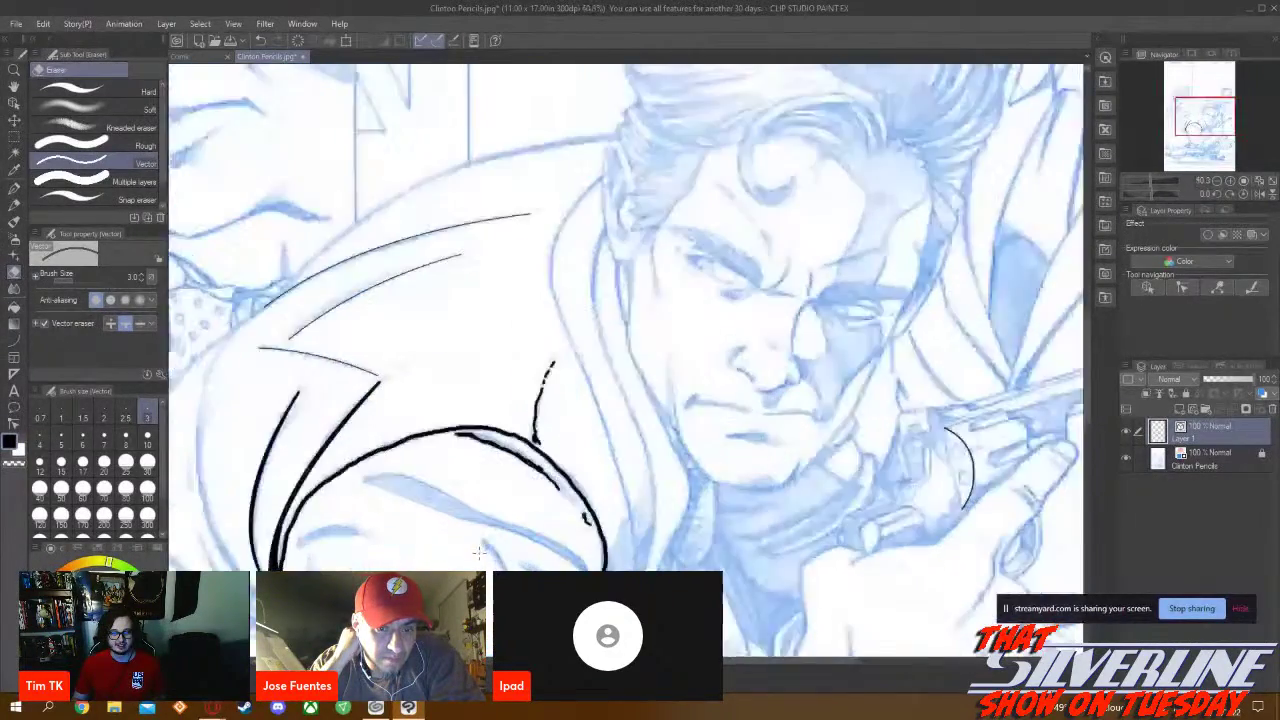
{"action": "scroll", "coordinate": [585, 278], "scroll_direction": "up", "scroll_amount": 4}
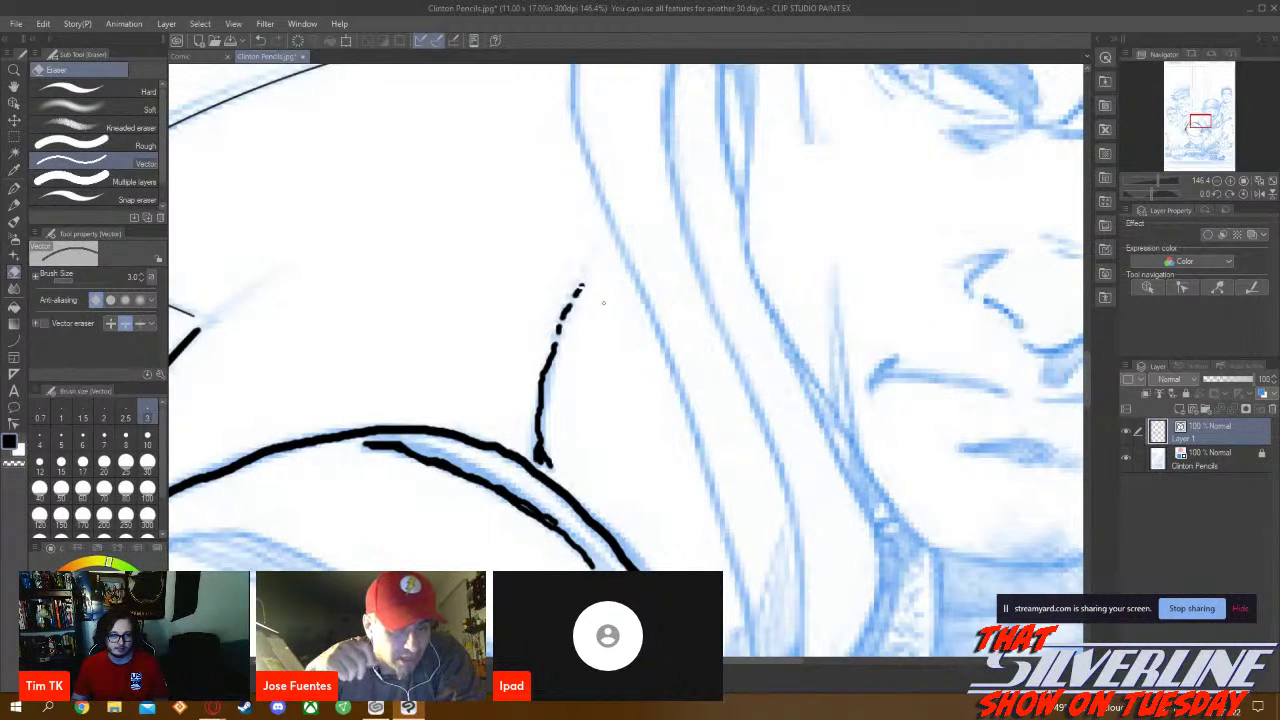
{"action": "left_click_drag", "start_coordinate": [582, 313], "coordinate": [528, 304]}
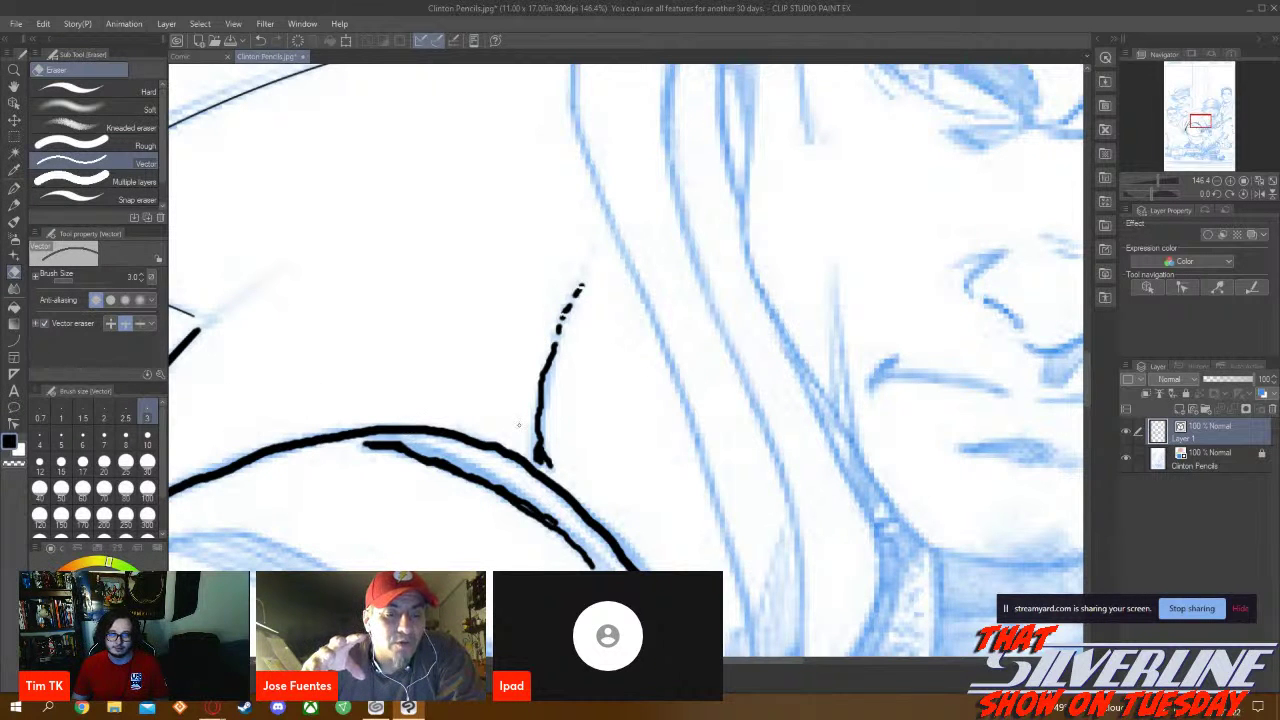
Try erasing the broken upper end of the fold line above the shoulder with the Kneaded eraser
{"action": "scroll", "coordinate": [517, 430], "scroll_direction": "down", "scroll_amount": 5}
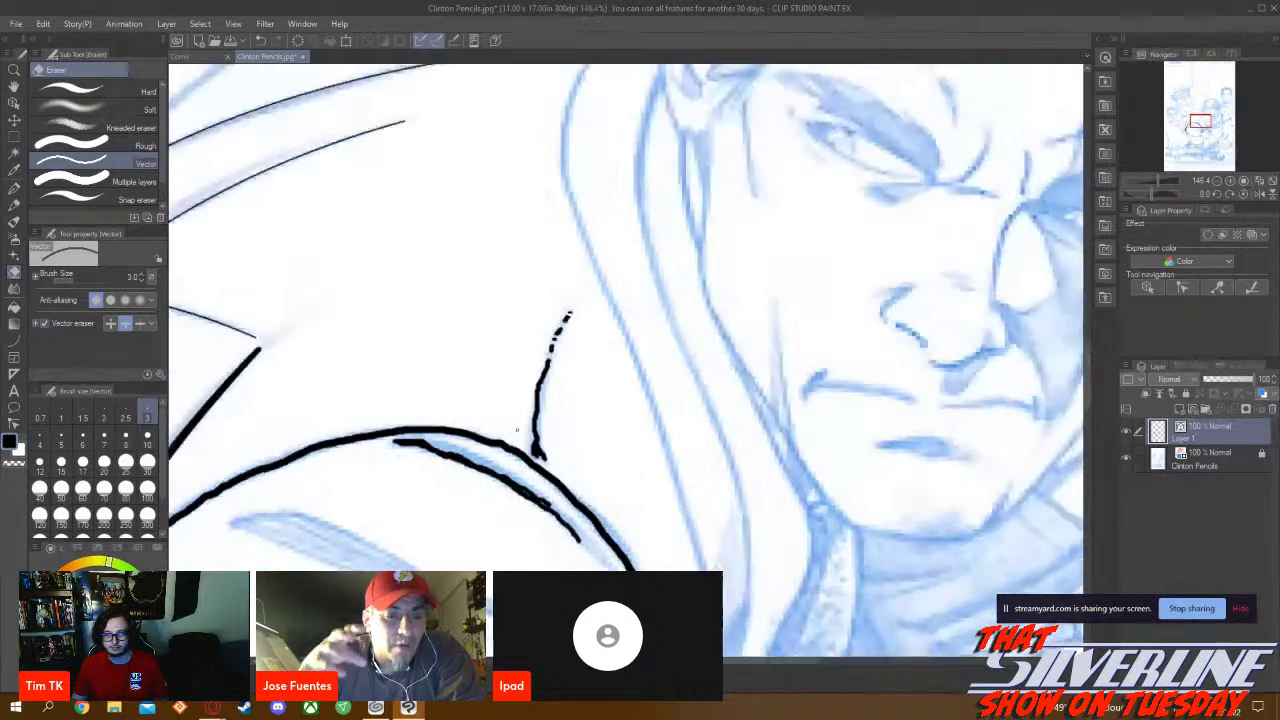
{"action": "scroll", "coordinate": [591, 438], "scroll_direction": "up", "scroll_amount": 2}
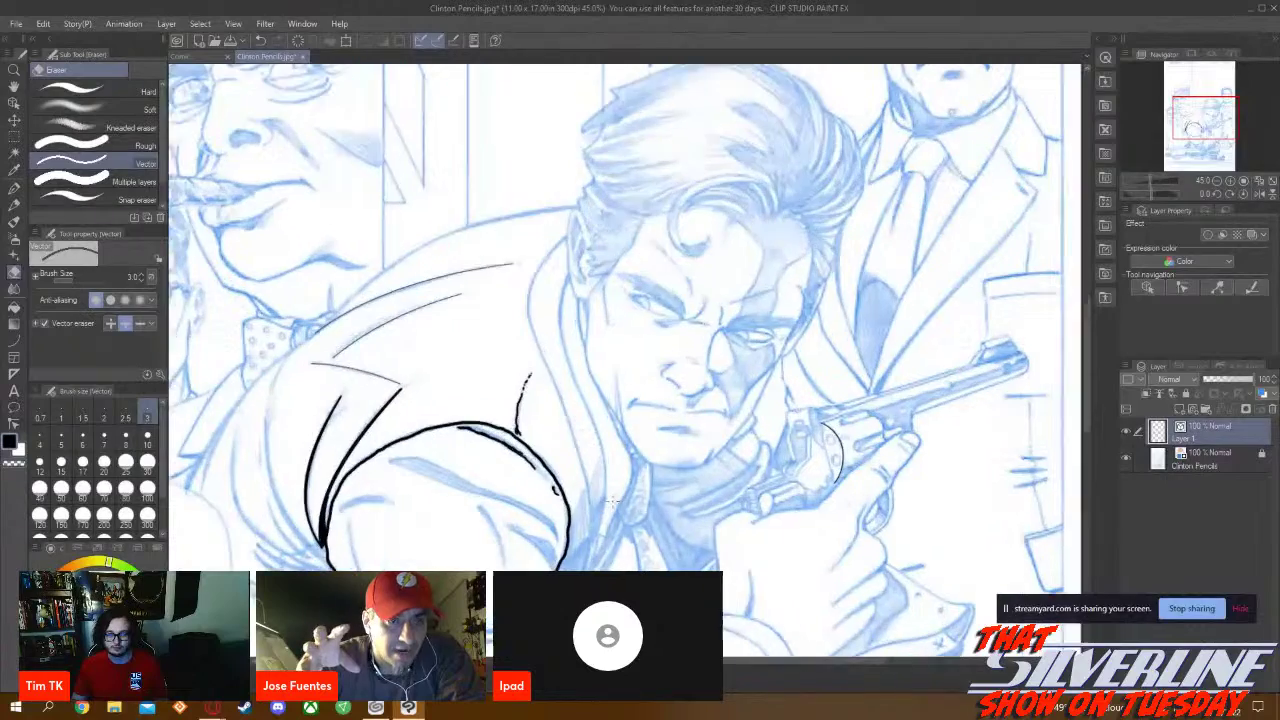
{"action": "scroll", "coordinate": [613, 503], "scroll_direction": "up", "scroll_amount": 3}
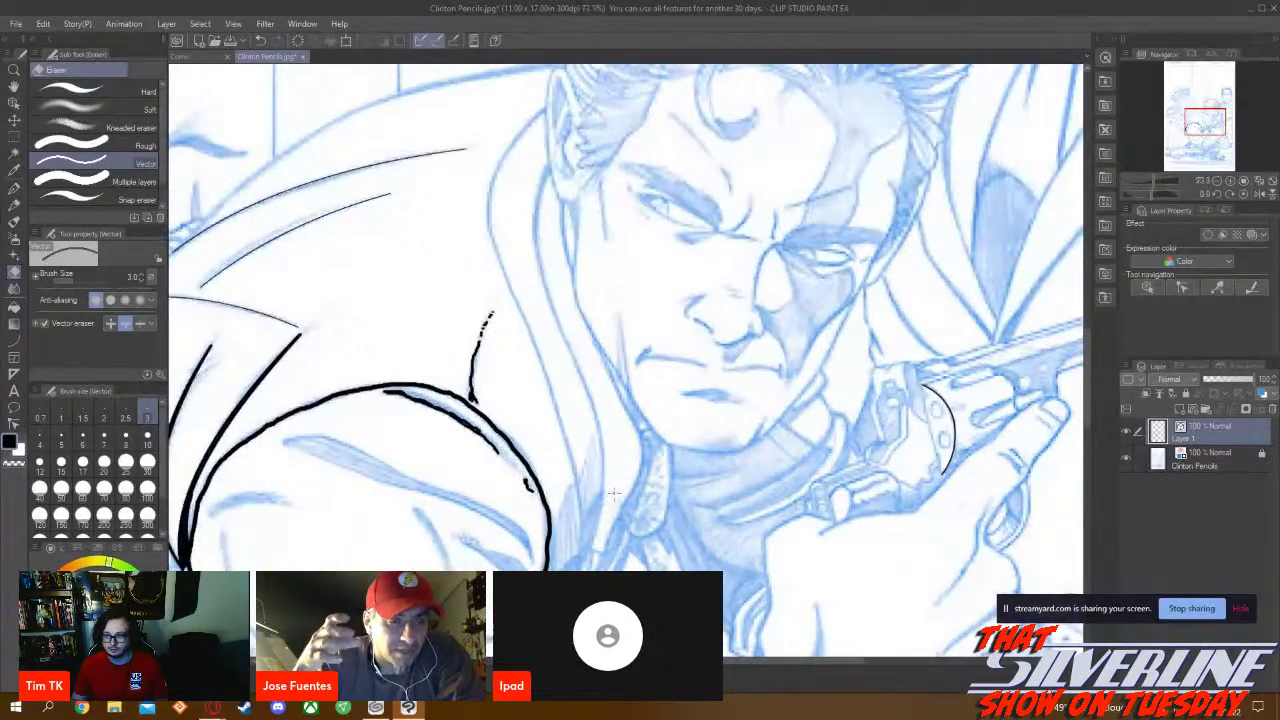
{"action": "scroll", "coordinate": [614, 493], "scroll_direction": "down", "scroll_amount": 1}
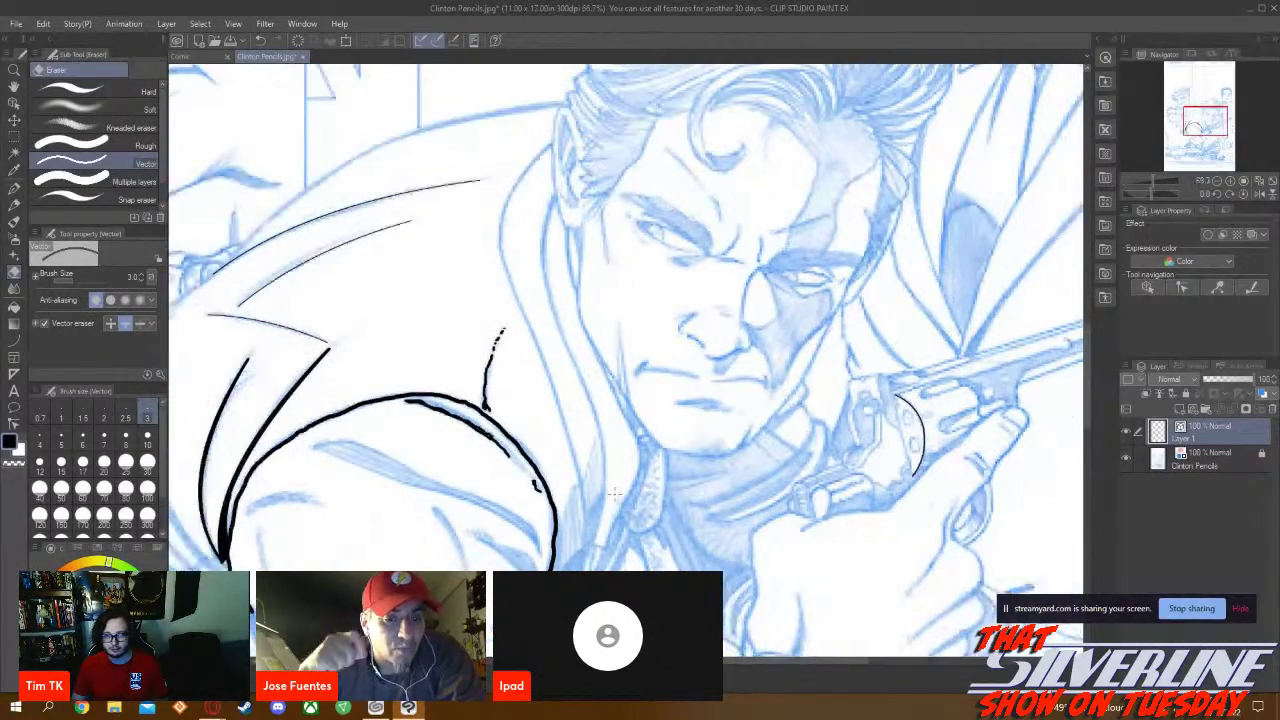
{"action": "left_click", "coordinate": [100, 128]}
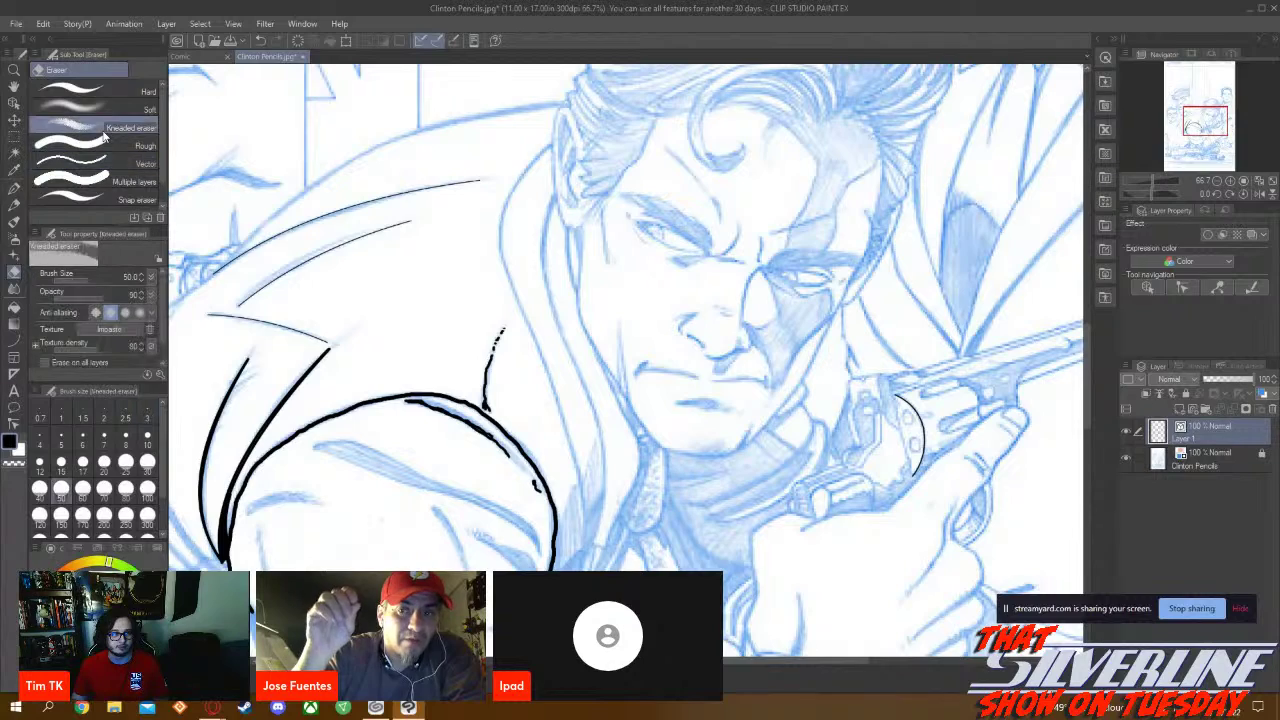
{"action": "scroll", "coordinate": [420, 374], "scroll_direction": "up", "scroll_amount": 3}
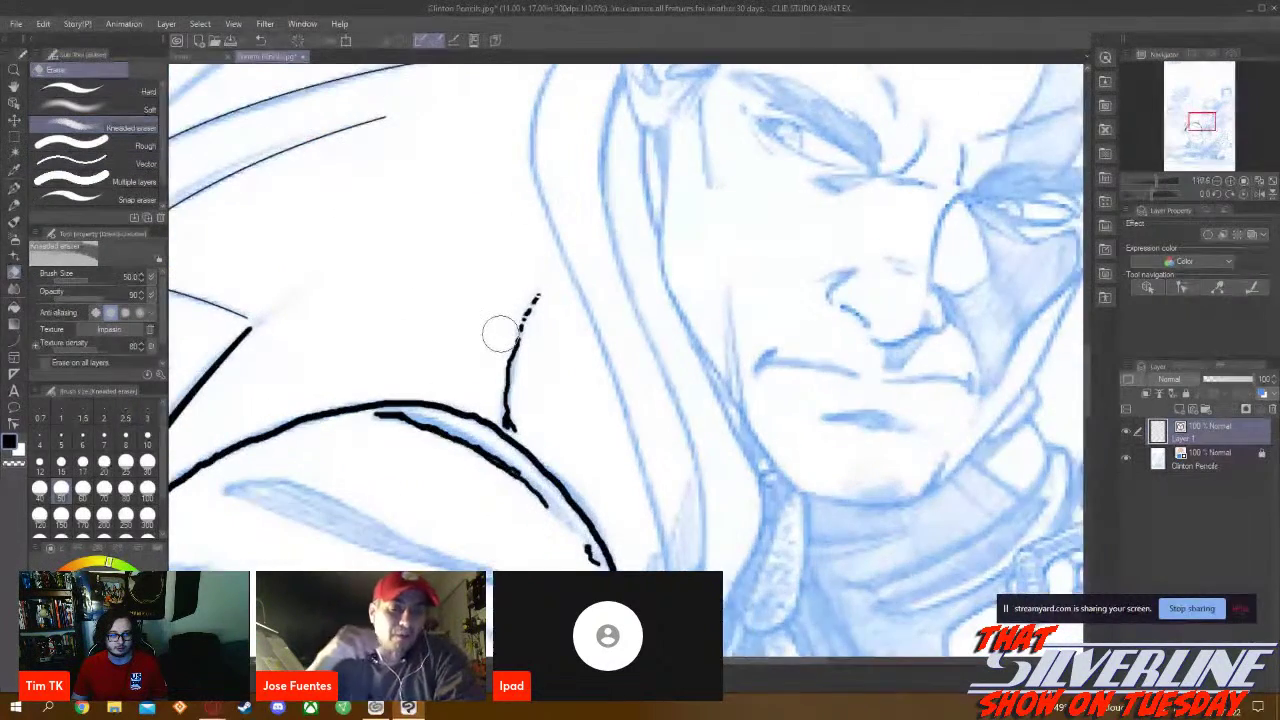
{"action": "mouse_move", "coordinate": [506, 274]}
{"action": "left_mouse_down"}
{"action": "mouse_move", "coordinate": [560, 291]}
{"action": "mouse_move", "coordinate": [497, 296]}
{"action": "mouse_move", "coordinate": [538, 308]}
{"action": "left_mouse_up"}
{"action": "scroll", "coordinate": [574, 397], "scroll_direction": "down", "scroll_amount": 4}
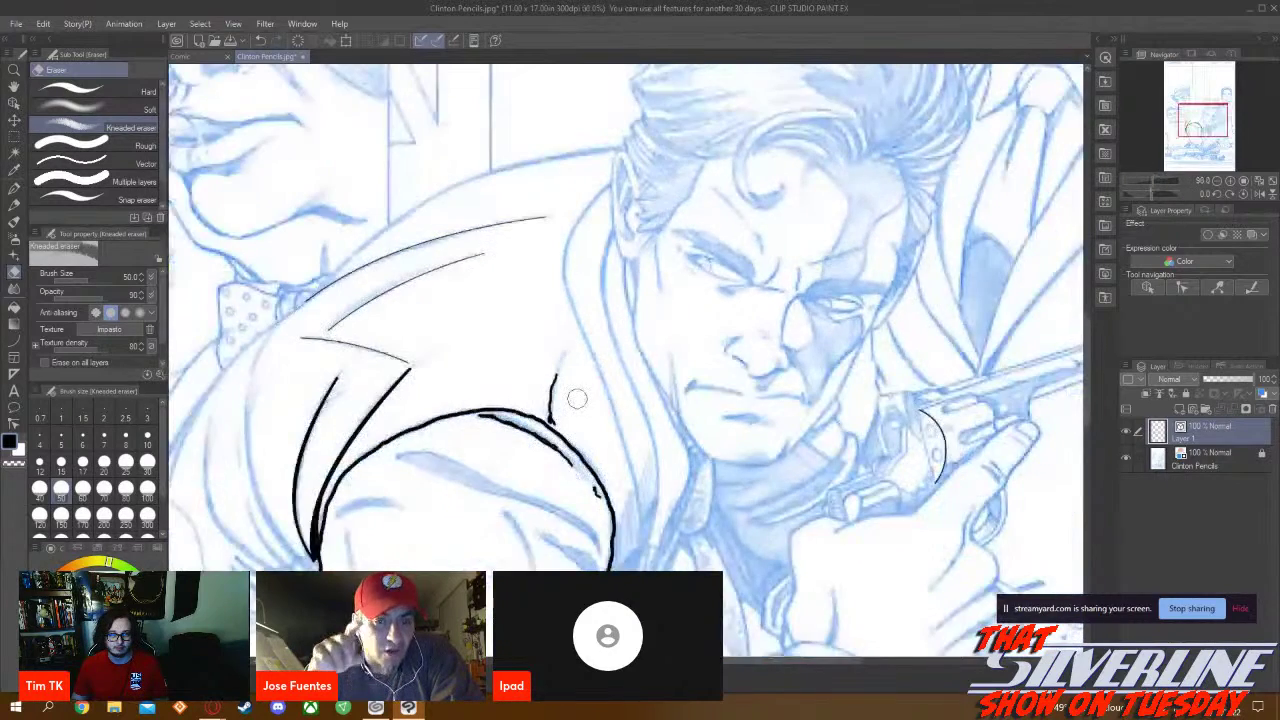
Set the Kneaded eraser's opacity to 56 and lighten the fold line above the shoulder seam
{"action": "scroll", "coordinate": [577, 399], "scroll_direction": "up", "scroll_amount": 2}
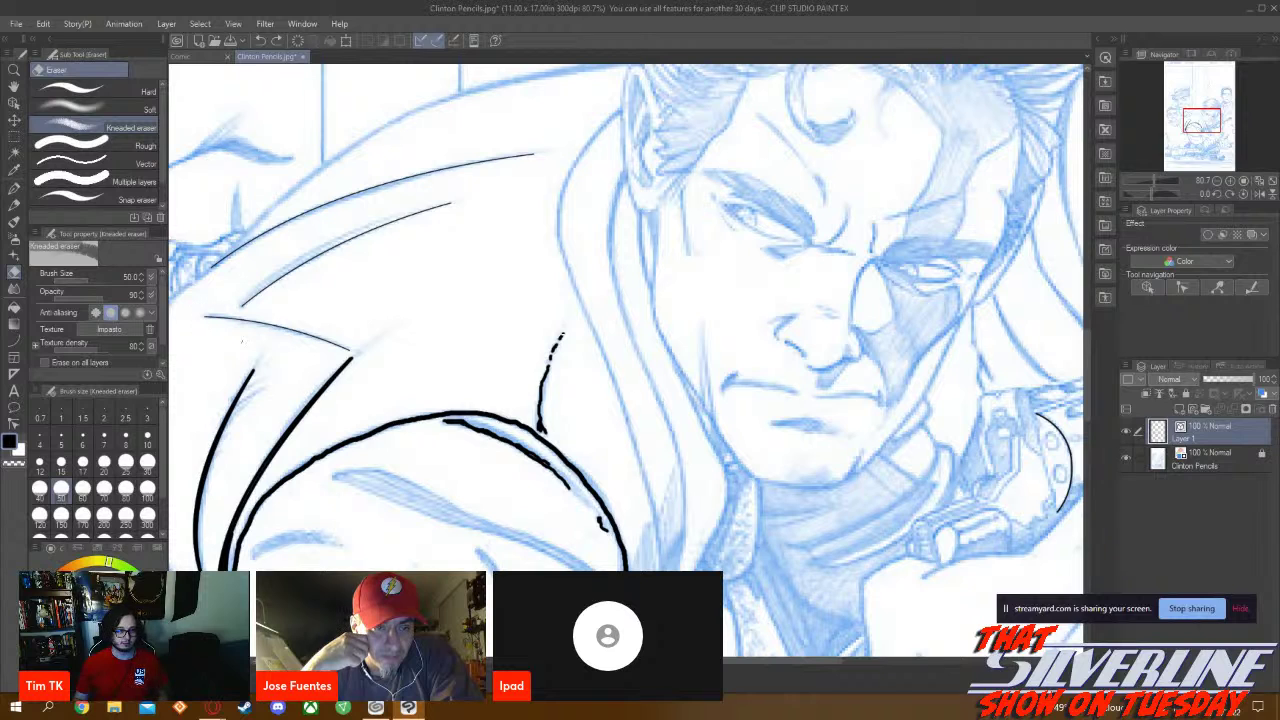
{"action": "left_click", "coordinate": [86, 294]}
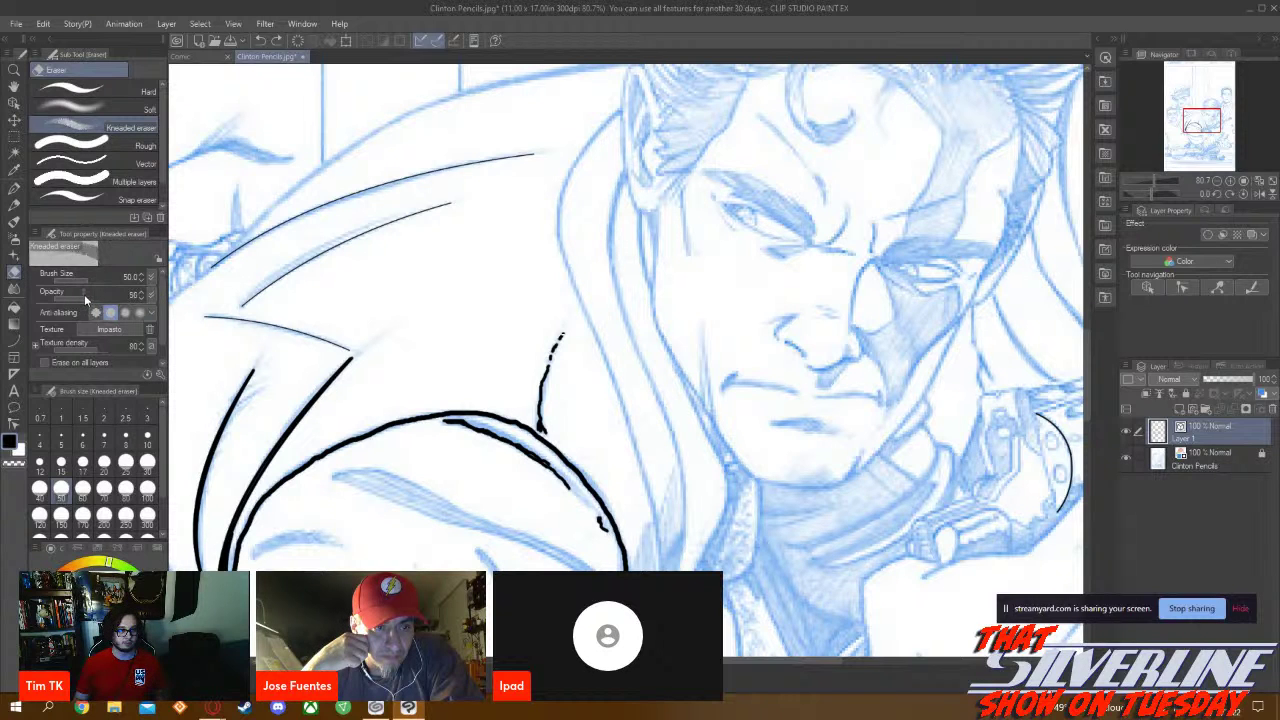
{"action": "mouse_move", "coordinate": [520, 331]}
{"action": "left_mouse_down"}
{"action": "mouse_move", "coordinate": [583, 342]}
{"action": "mouse_move", "coordinate": [509, 343]}
{"action": "mouse_move", "coordinate": [574, 374]}
{"action": "mouse_move", "coordinate": [478, 373]}
{"action": "mouse_move", "coordinate": [566, 377]}
{"action": "mouse_move", "coordinate": [566, 406]}
{"action": "mouse_move", "coordinate": [532, 395]}
{"action": "mouse_move", "coordinate": [563, 426]}
{"action": "mouse_move", "coordinate": [538, 418]}
{"action": "left_mouse_up"}
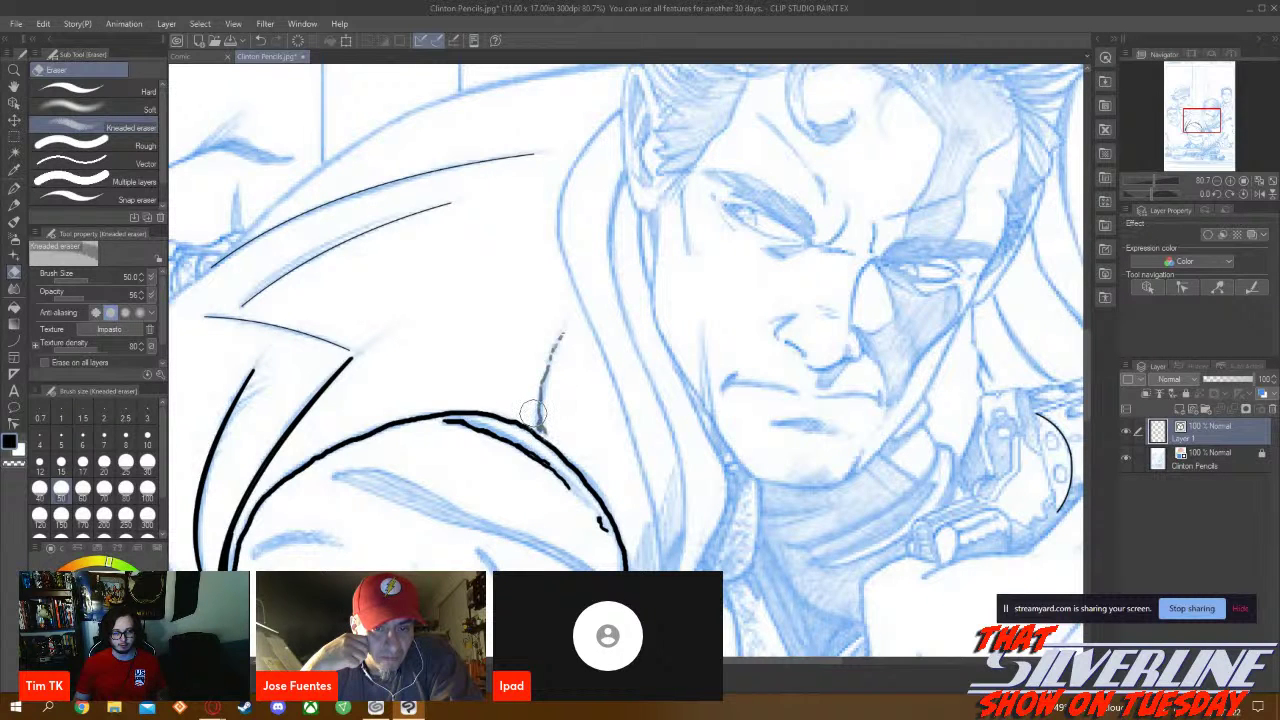
Examine the softened fold line and the inked shoulder lines against the whole page at several magnifications
{"action": "scroll", "coordinate": [562, 428], "scroll_direction": "down", "scroll_amount": 1}
{"action": "scroll", "coordinate": [562, 428], "scroll_direction": "down", "scroll_amount": 2}
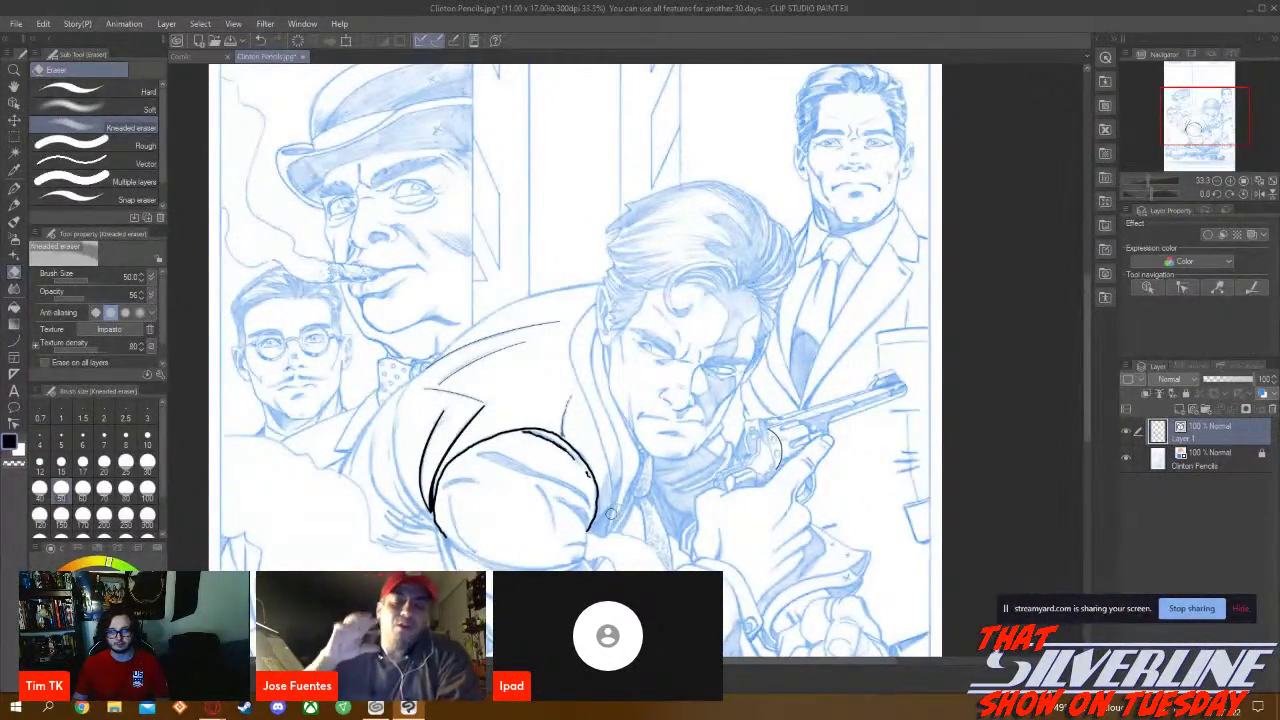
{"action": "scroll", "coordinate": [612, 511], "scroll_direction": "up", "scroll_amount": 1}
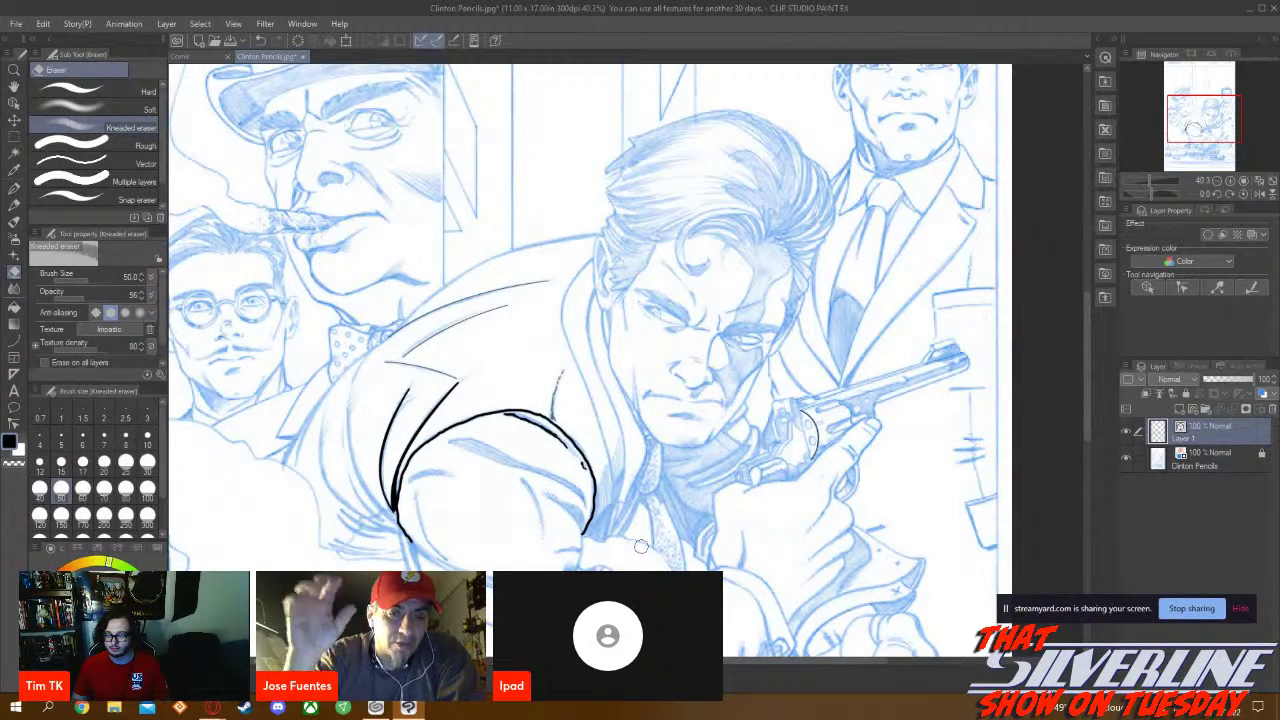
{"action": "scroll", "coordinate": [640, 546], "scroll_direction": "up", "scroll_amount": 1}
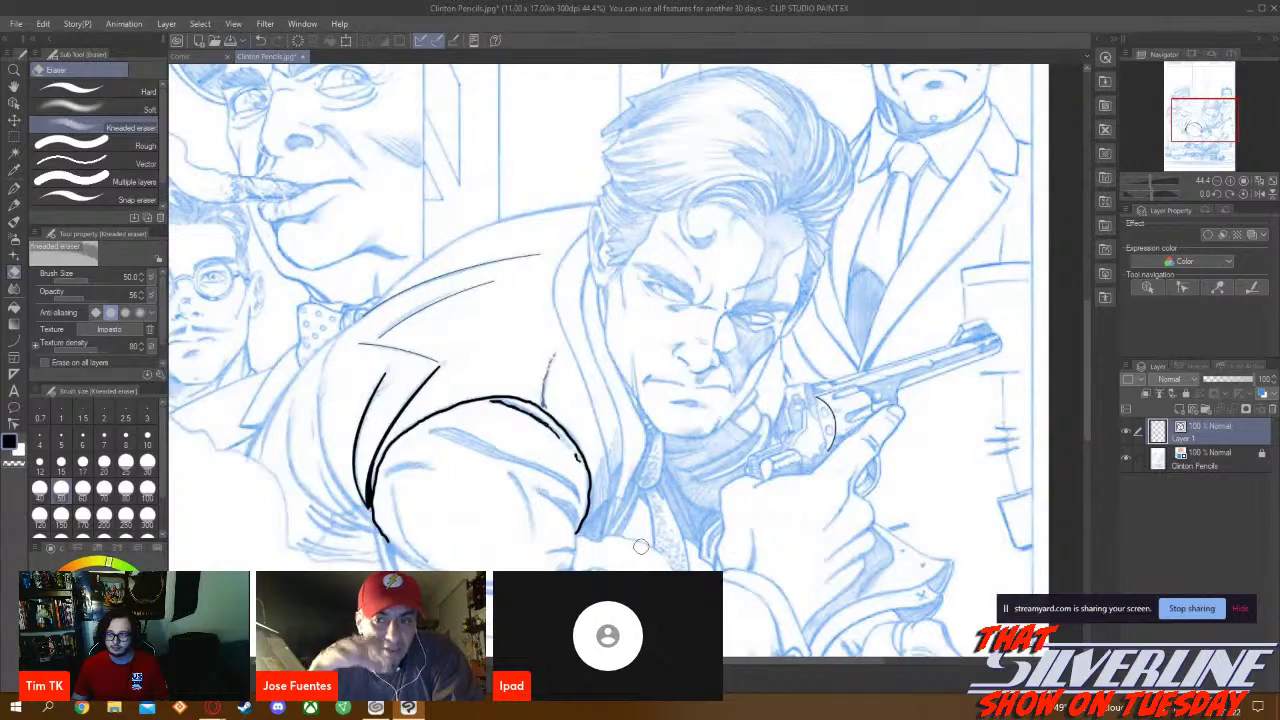
{"action": "scroll", "coordinate": [640, 546], "scroll_direction": "up", "scroll_amount": 3}
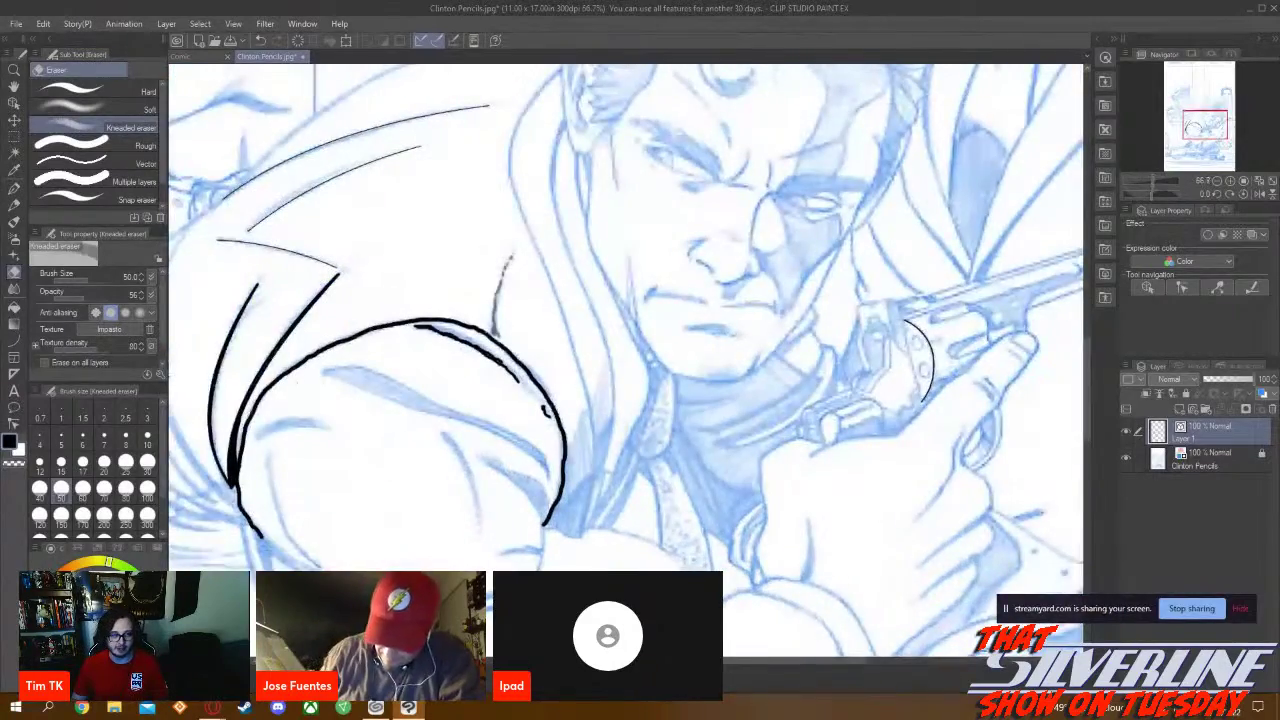
{"action": "scroll", "coordinate": [626, 360], "scroll_direction": "down", "scroll_amount": 5}
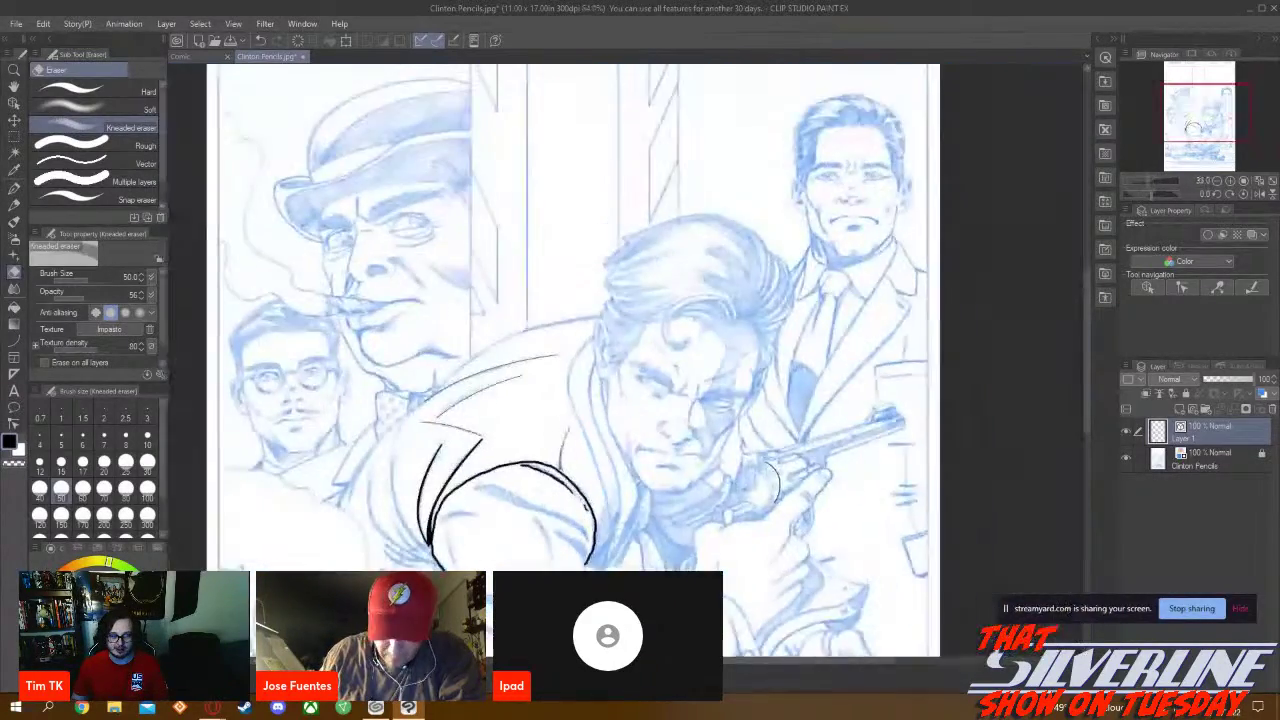
{"action": "scroll", "coordinate": [605, 360], "scroll_direction": "up", "scroll_amount": 2}
{"action": "scroll", "coordinate": [605, 360], "scroll_direction": "up", "scroll_amount": 2}
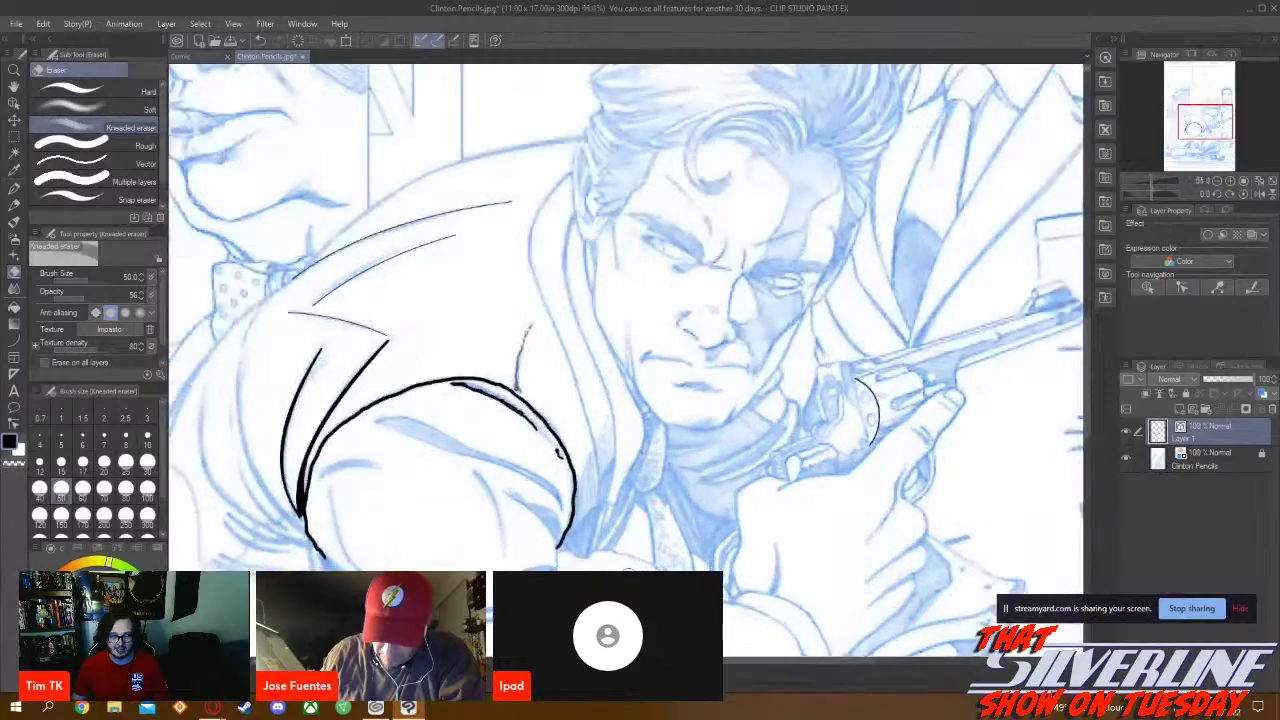
{"action": "scroll", "coordinate": [626, 360], "scroll_direction": "down", "scroll_amount": 3}
{"action": "scroll", "coordinate": [626, 360], "scroll_direction": "up", "scroll_amount": 3}
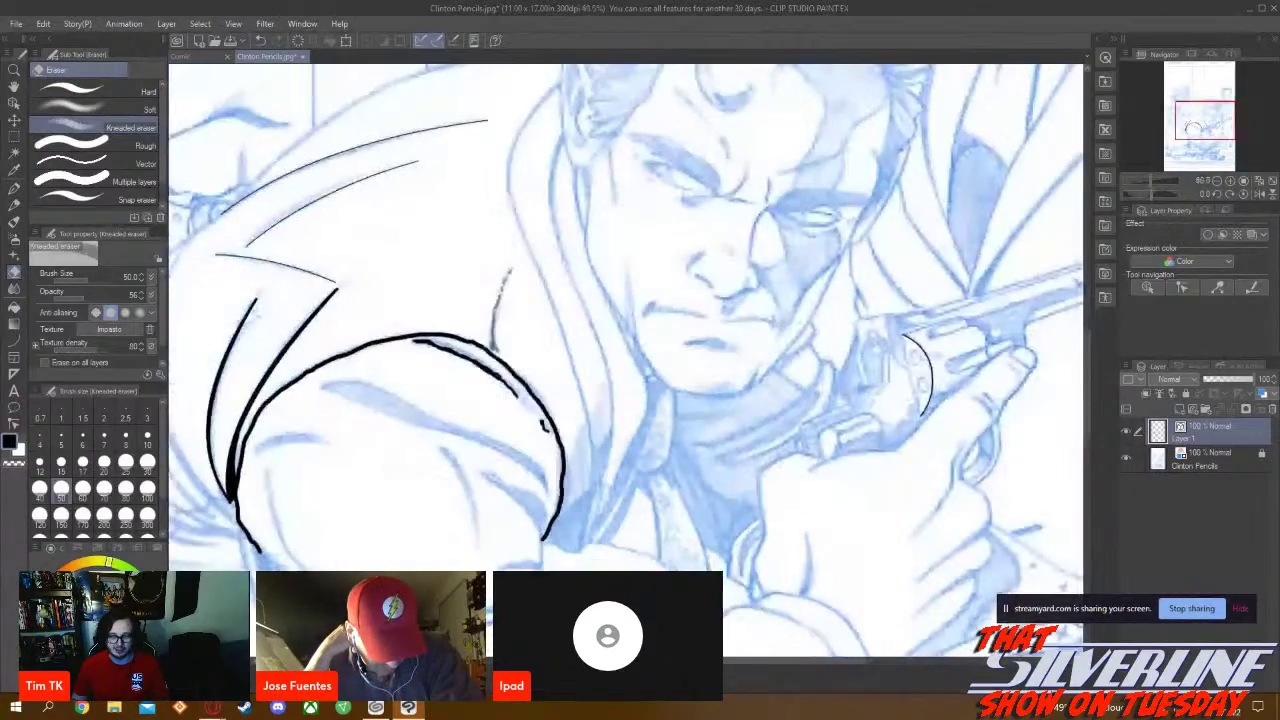
{"action": "scroll", "coordinate": [626, 360], "scroll_direction": "up", "scroll_amount": 1}
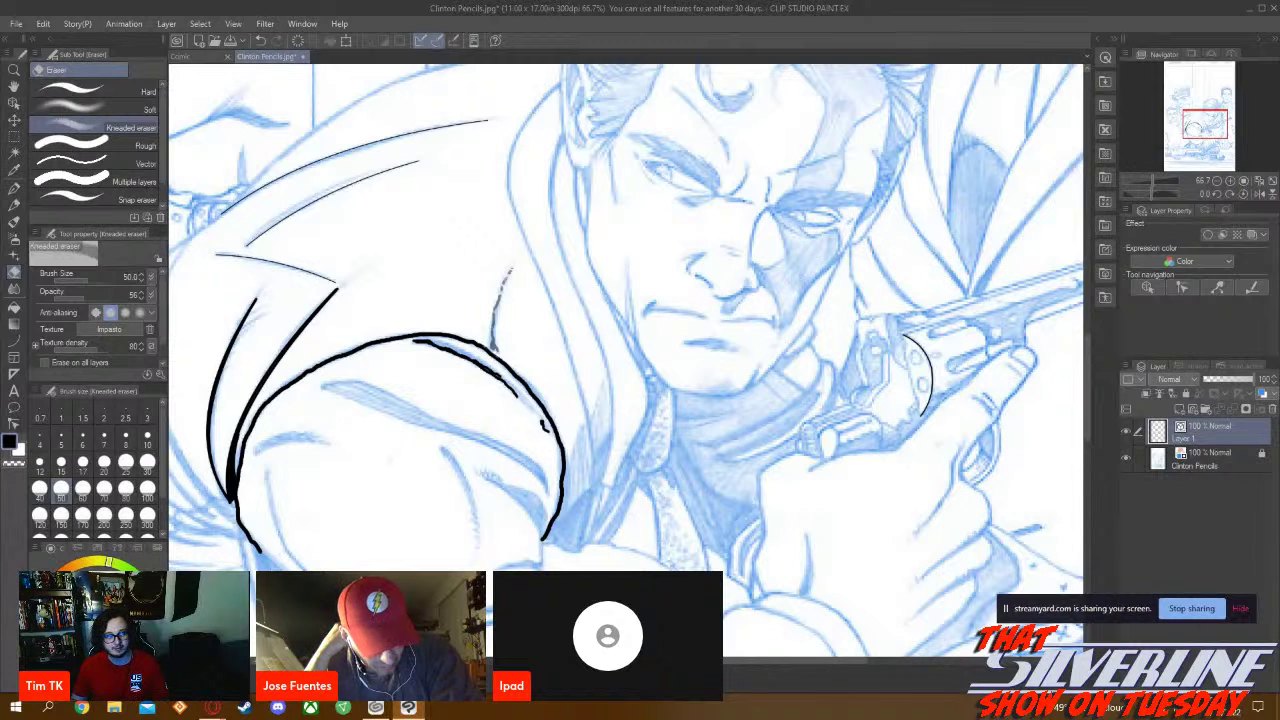
Draw a line along the jacket's collar edge above the fold line with the size 10 Pencil, undoing a first stroke
{"action": "left_click", "coordinate": [14, 206]}
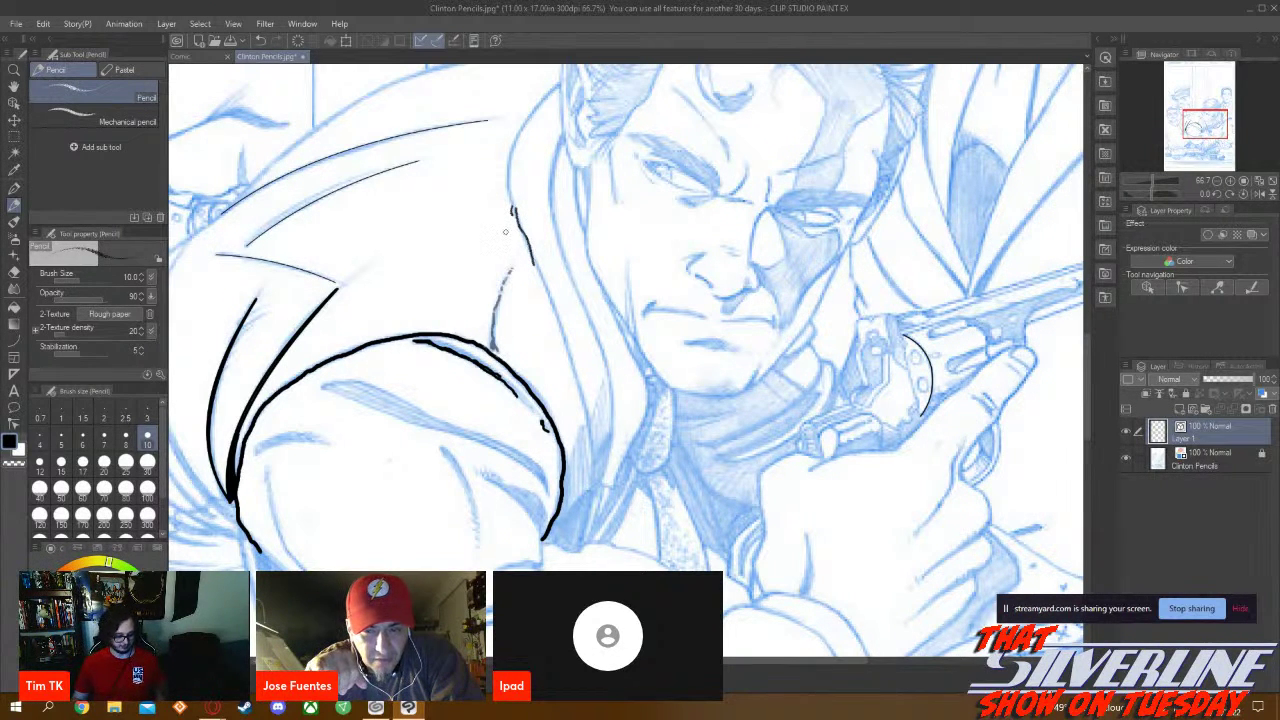
{"action": "key", "text": "ctrl+z"}
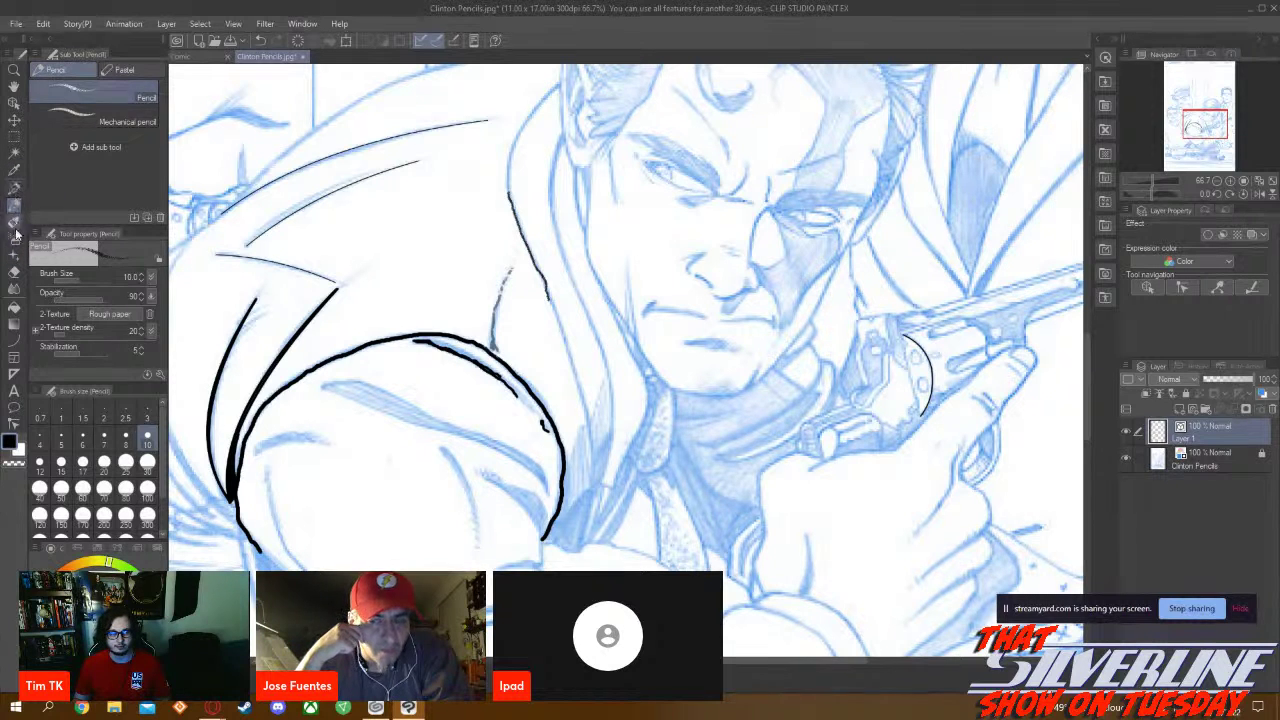
Try spattering black stains over the jacket shoulder and sleeve with the Bloodstain decoration brush, and undo the spatter
{"action": "left_click", "coordinate": [15, 264]}
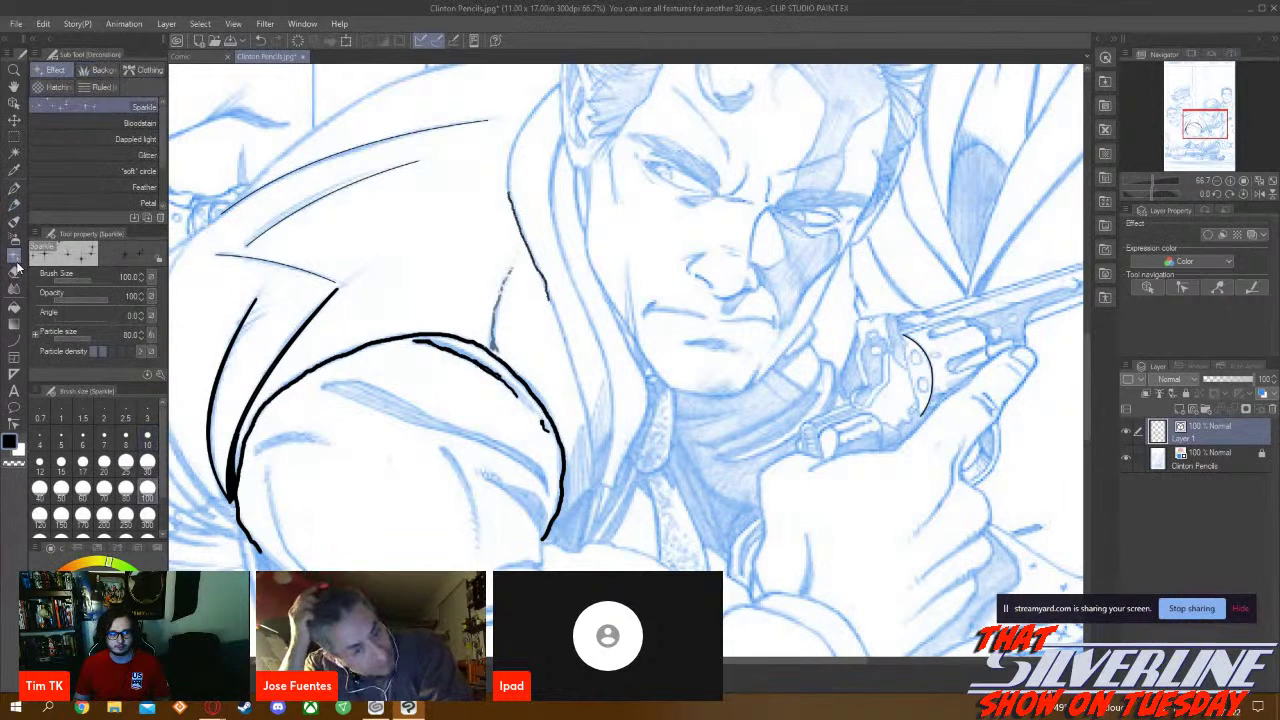
{"action": "left_click", "coordinate": [88, 122]}
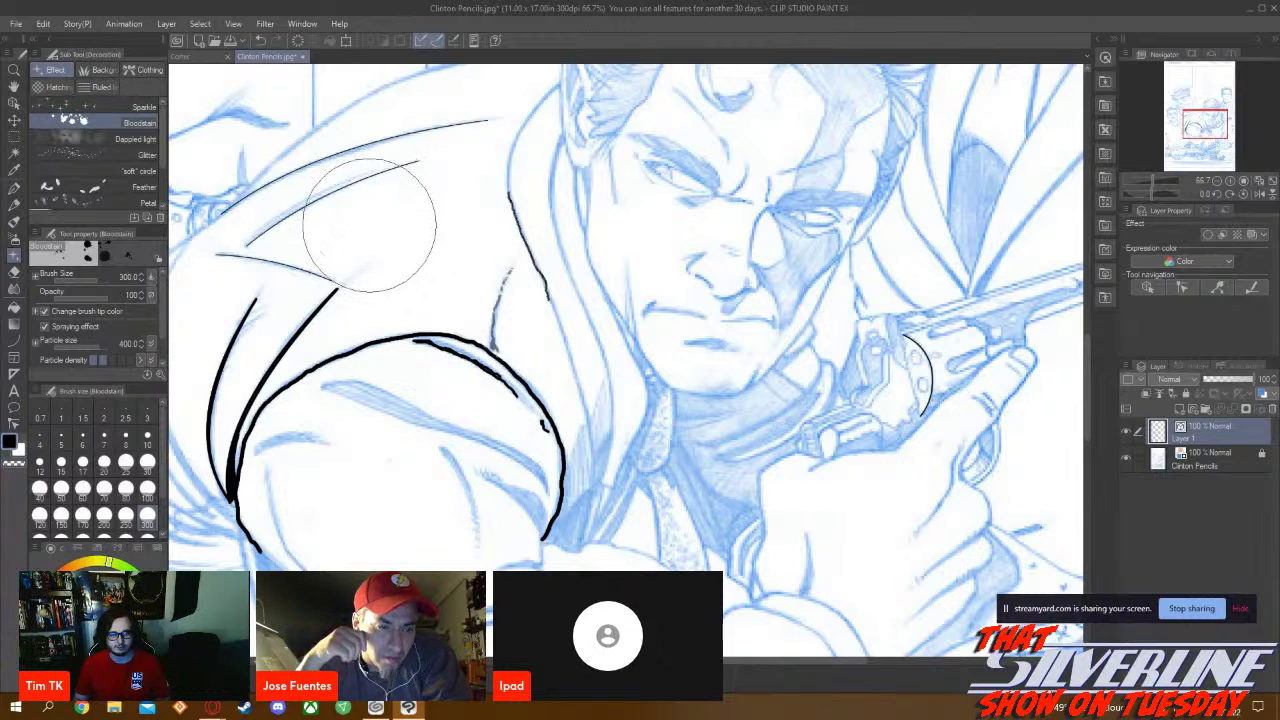
{"action": "mouse_move", "coordinate": [370, 225]}
{"action": "left_mouse_down"}
{"action": "mouse_move", "coordinate": [420, 235]}
{"action": "mouse_move", "coordinate": [430, 310]}
{"action": "mouse_move", "coordinate": [386, 449]}
{"action": "mouse_move", "coordinate": [475, 513]}
{"action": "left_mouse_up"}
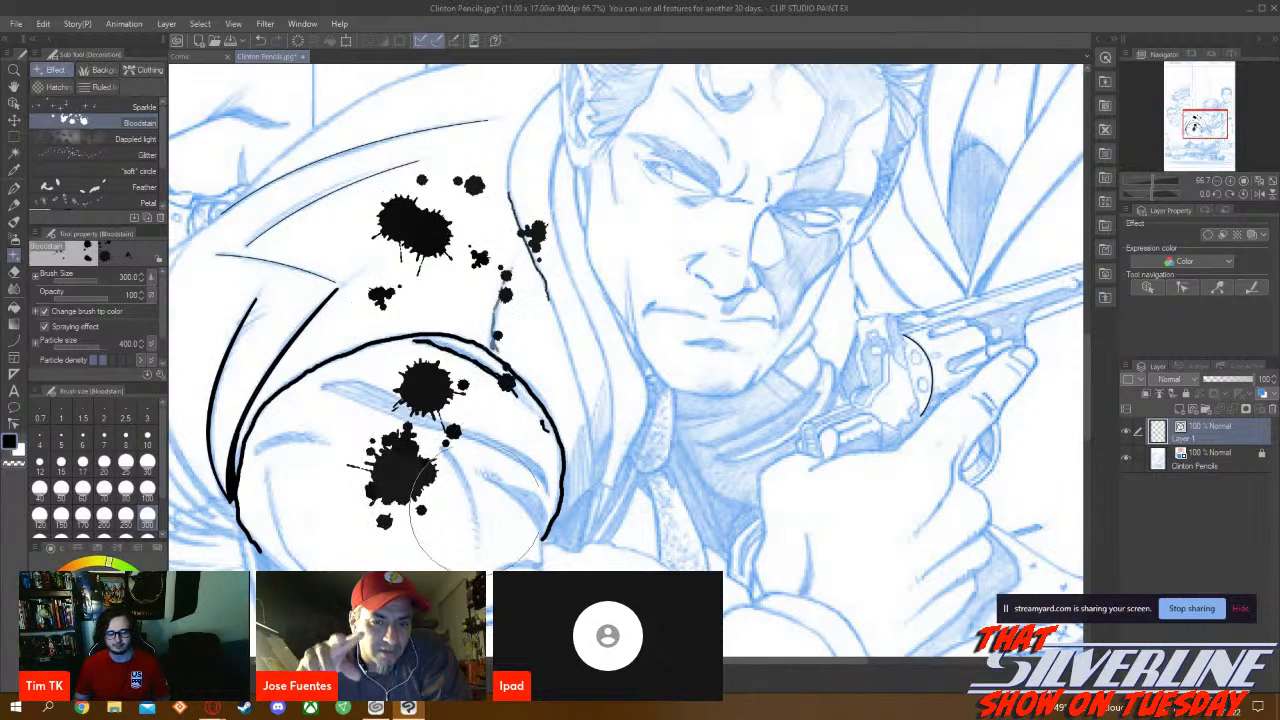
{"action": "key", "text": "ctrl+z"}
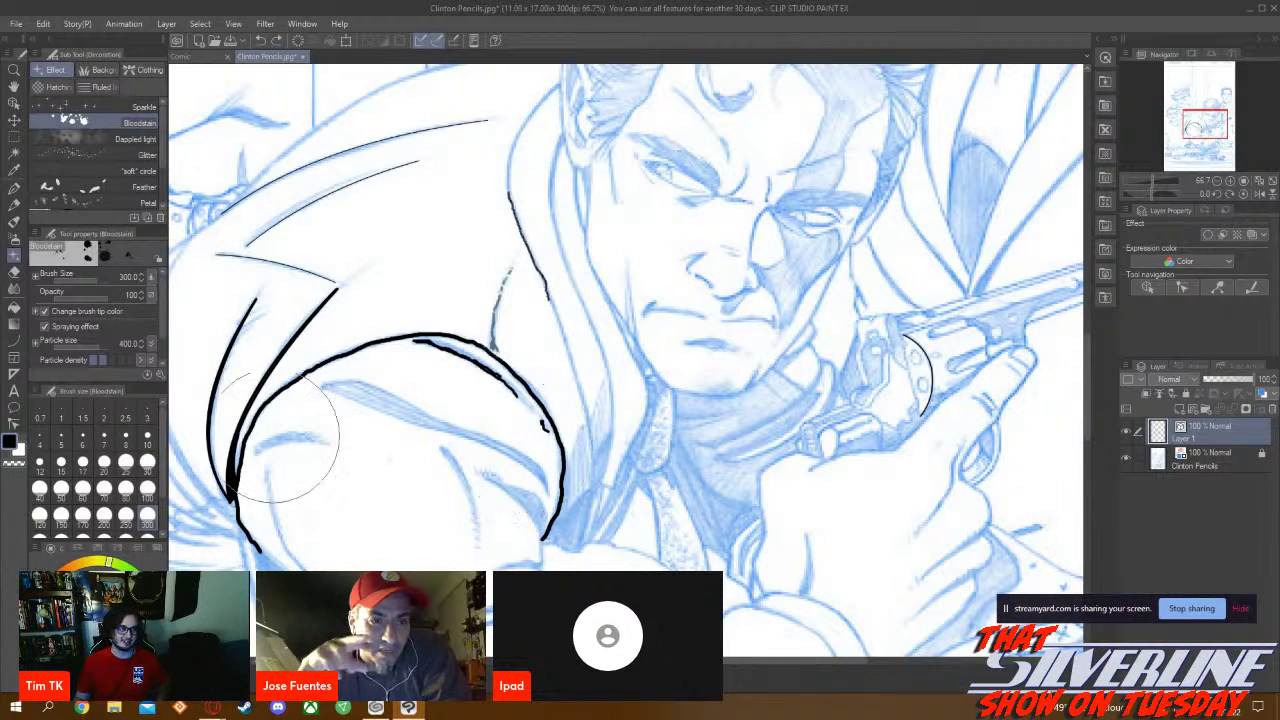
{"action": "left_click", "coordinate": [14, 307]}
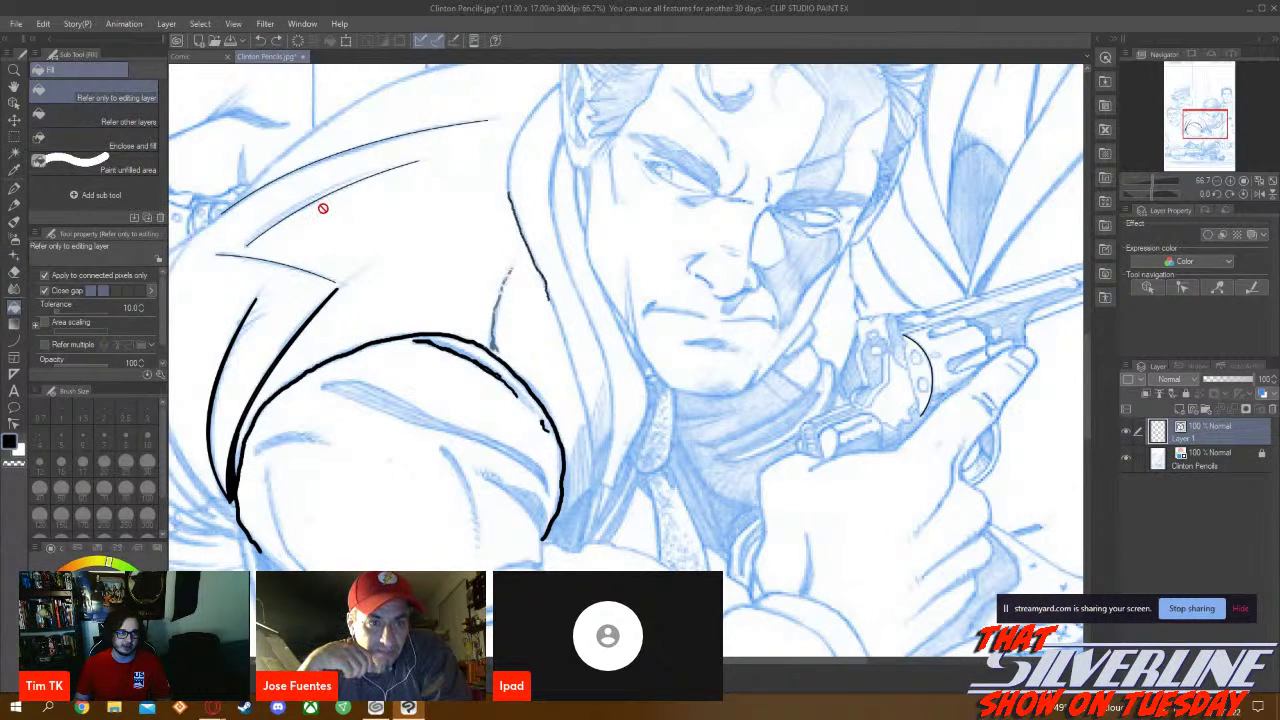
{"action": "left_click", "coordinate": [60, 114]}
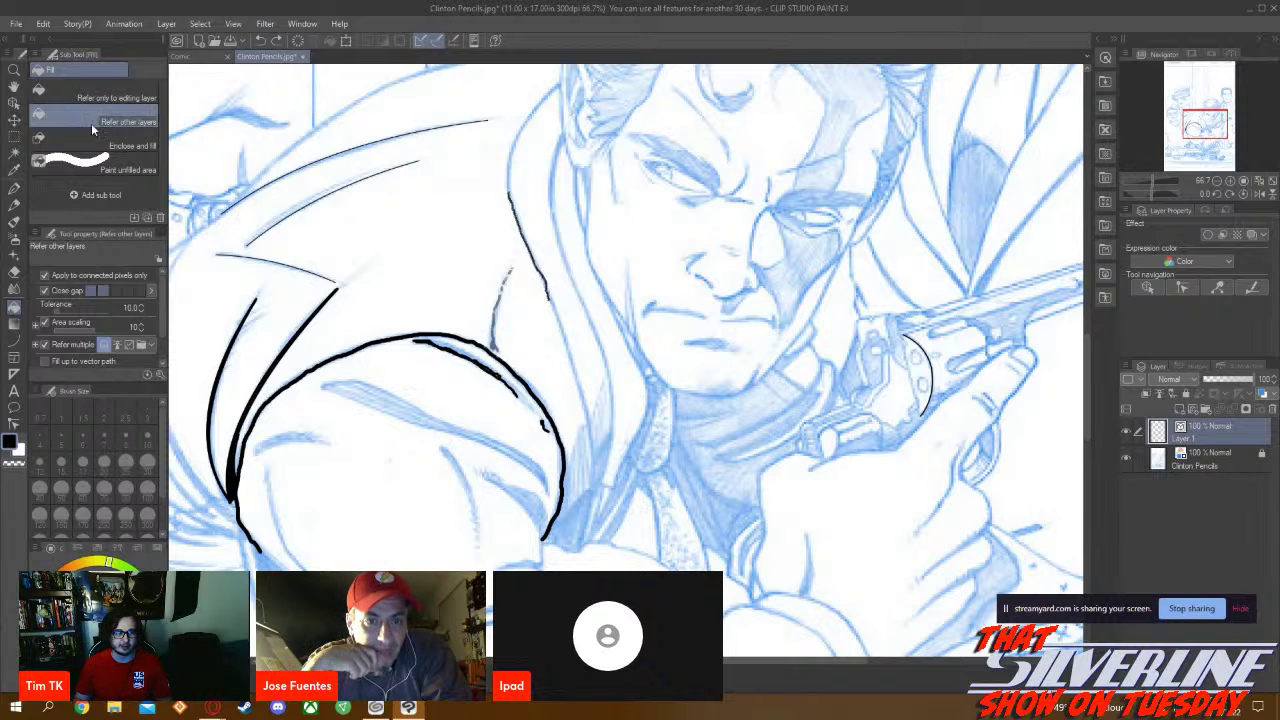
{"action": "left_click", "coordinate": [72, 165]}
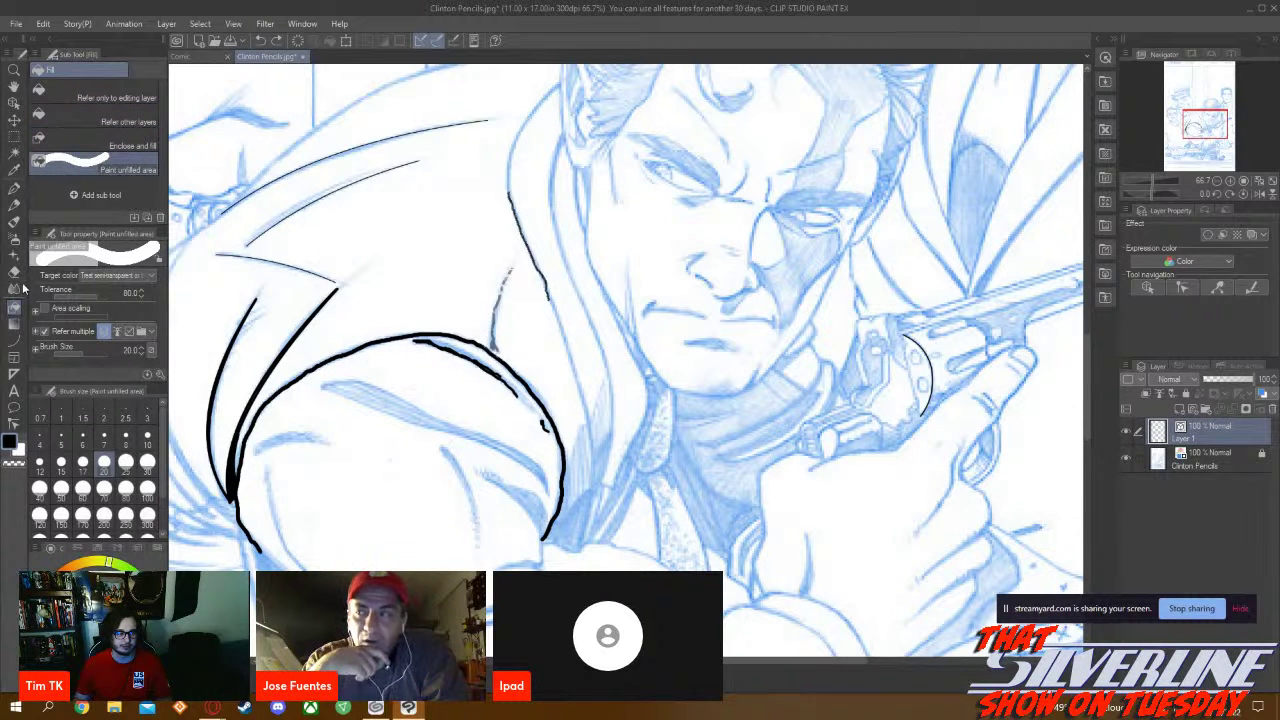
{"action": "left_click", "coordinate": [14, 205]}
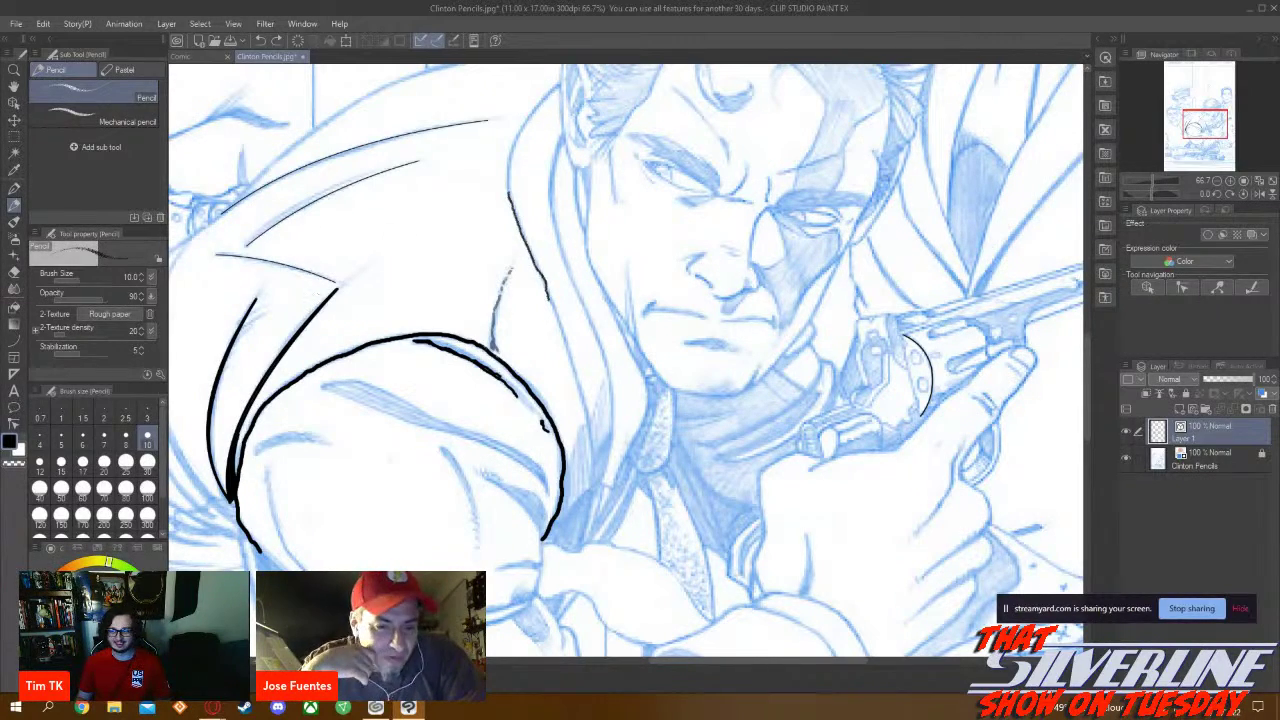
Ink the front upper edge of the gunman's hair with the size 4 Curve tool, from the front tuft toward the crown
{"action": "scroll", "coordinate": [478, 315], "scroll_direction": "down", "scroll_amount": 5}
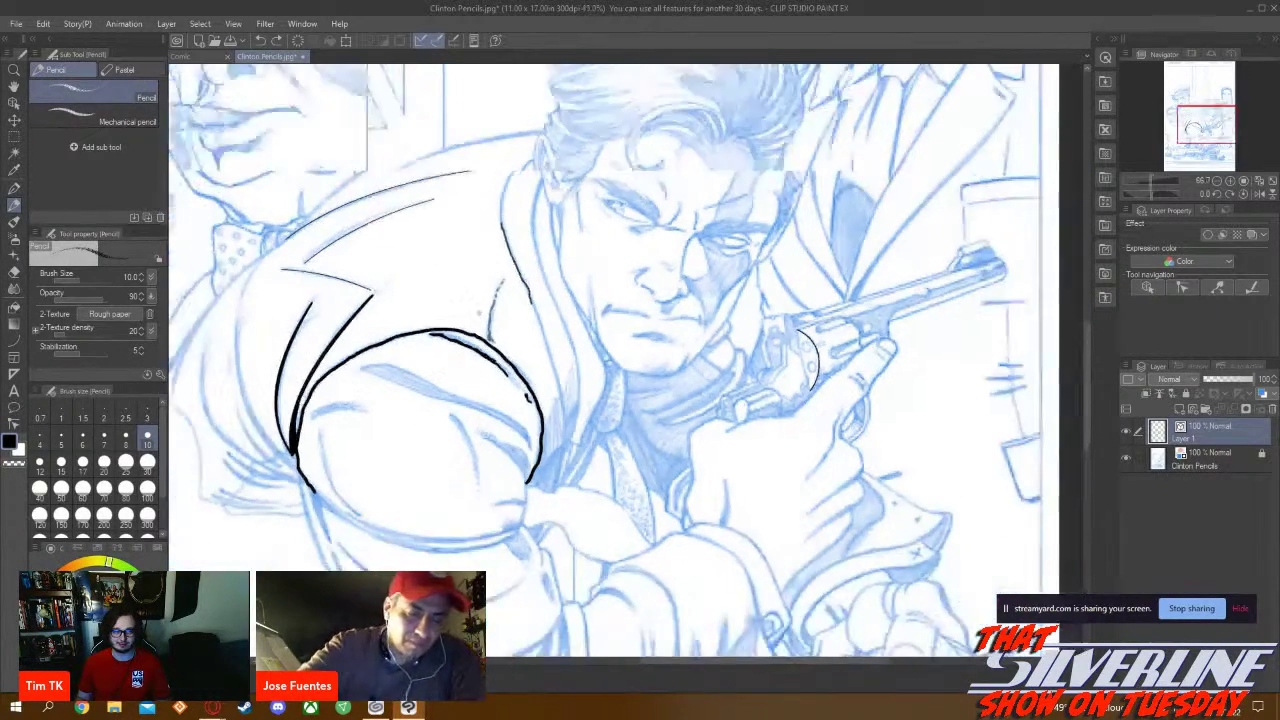
{"action": "scroll", "coordinate": [478, 187], "scroll_direction": "up", "scroll_amount": 1}
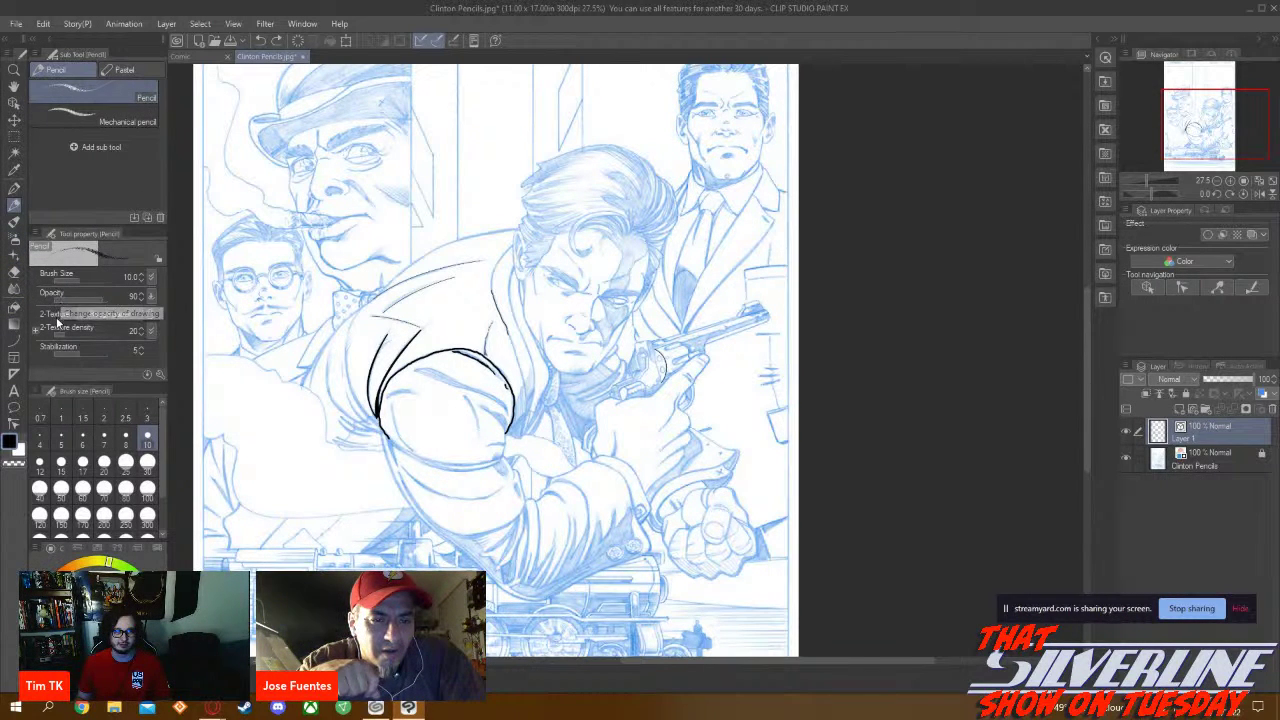
{"action": "left_click", "coordinate": [14, 340]}
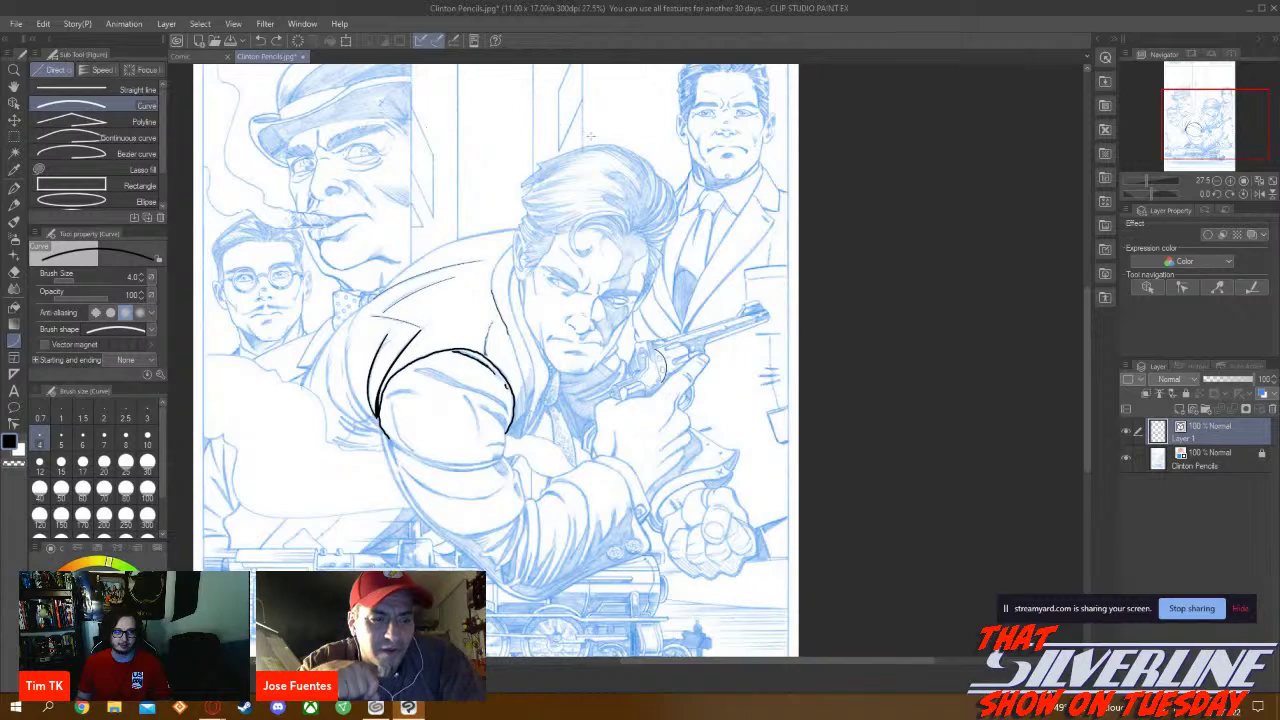
{"action": "scroll", "coordinate": [590, 135], "scroll_direction": "up", "scroll_amount": 5}
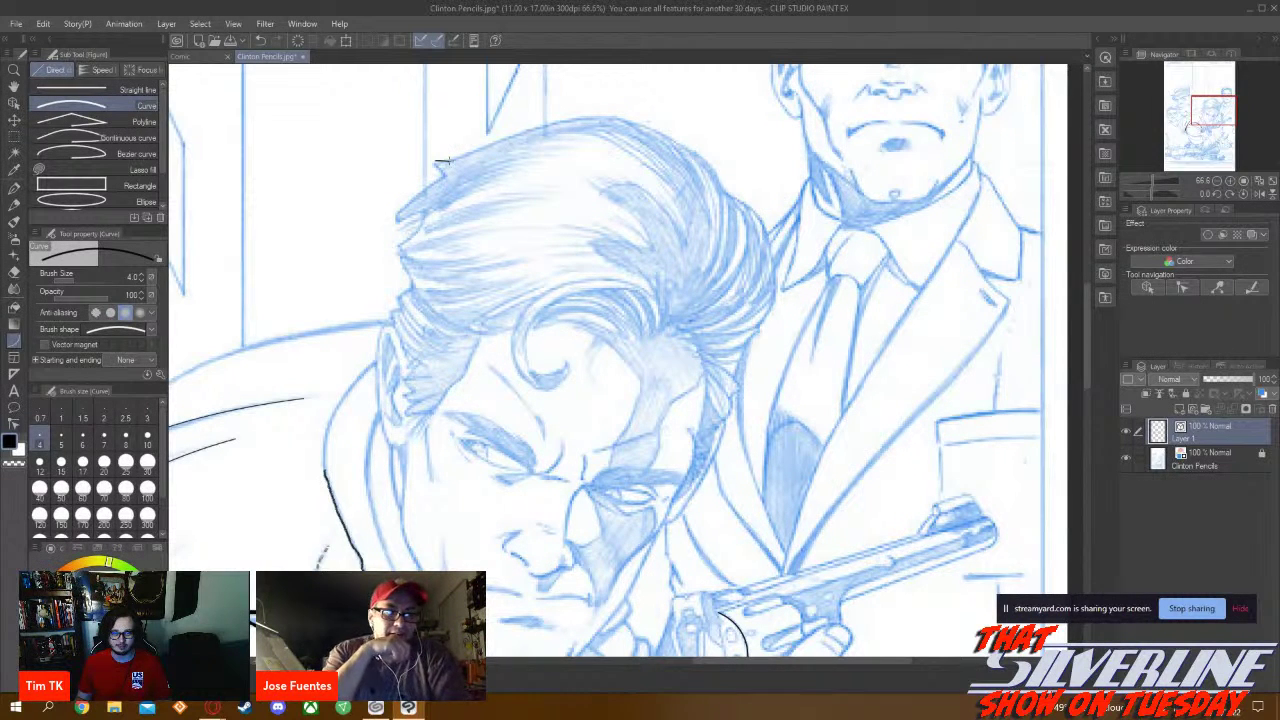
{"action": "left_click_drag", "start_coordinate": [505, 143], "coordinate": [572, 120]}
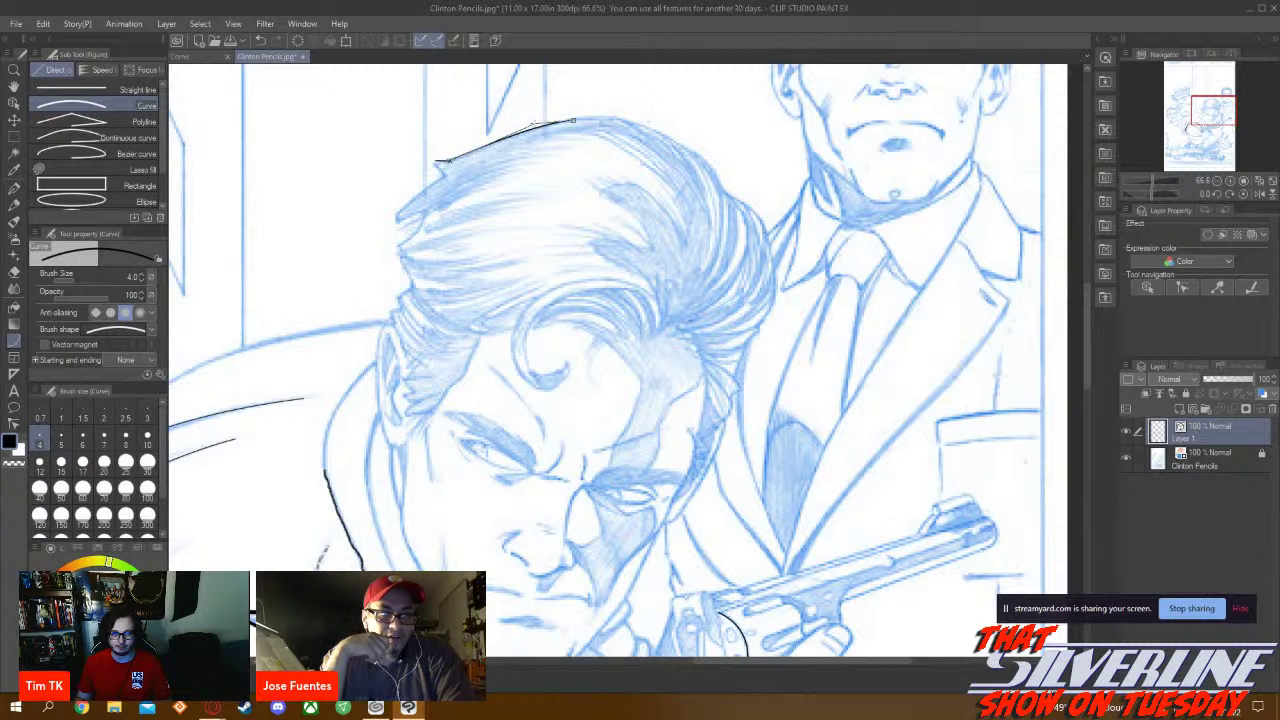
{"action": "left_click", "coordinate": [537, 122]}
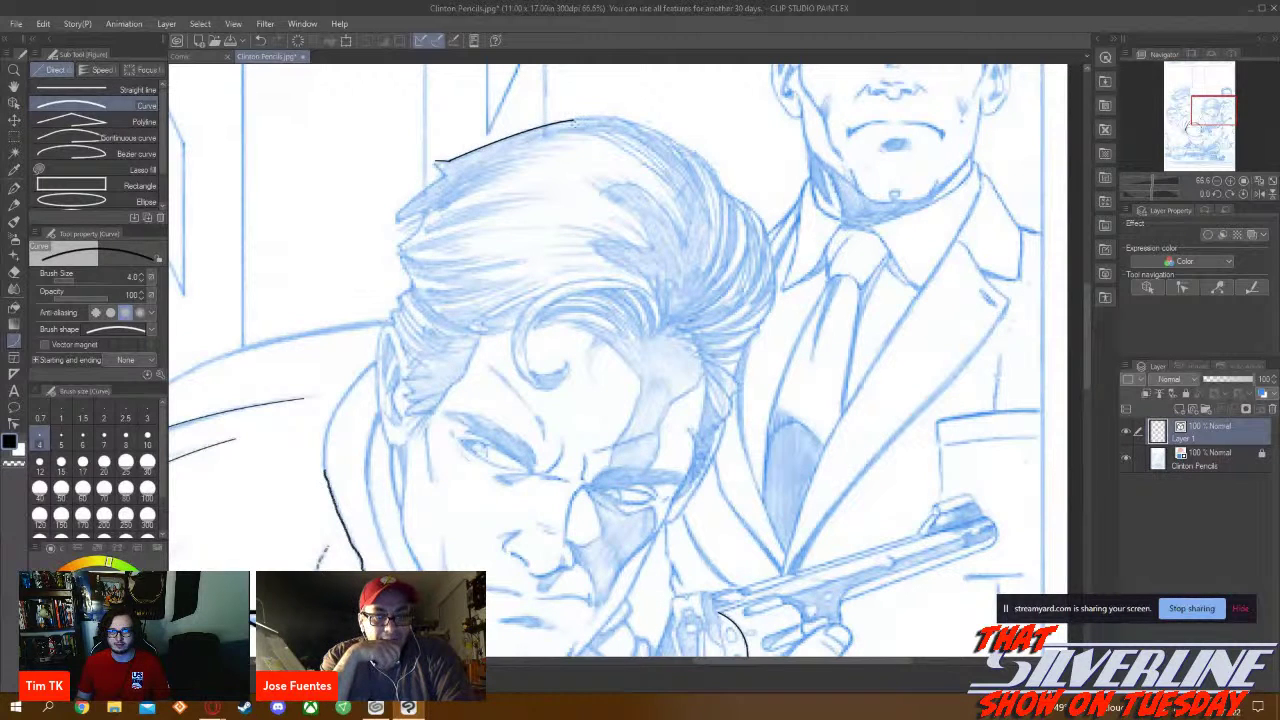
Continue the hair outline over the crown with two joined curves that follow the blue pencil edge
{"action": "scroll", "coordinate": [572, 119], "scroll_direction": "up", "scroll_amount": 3}
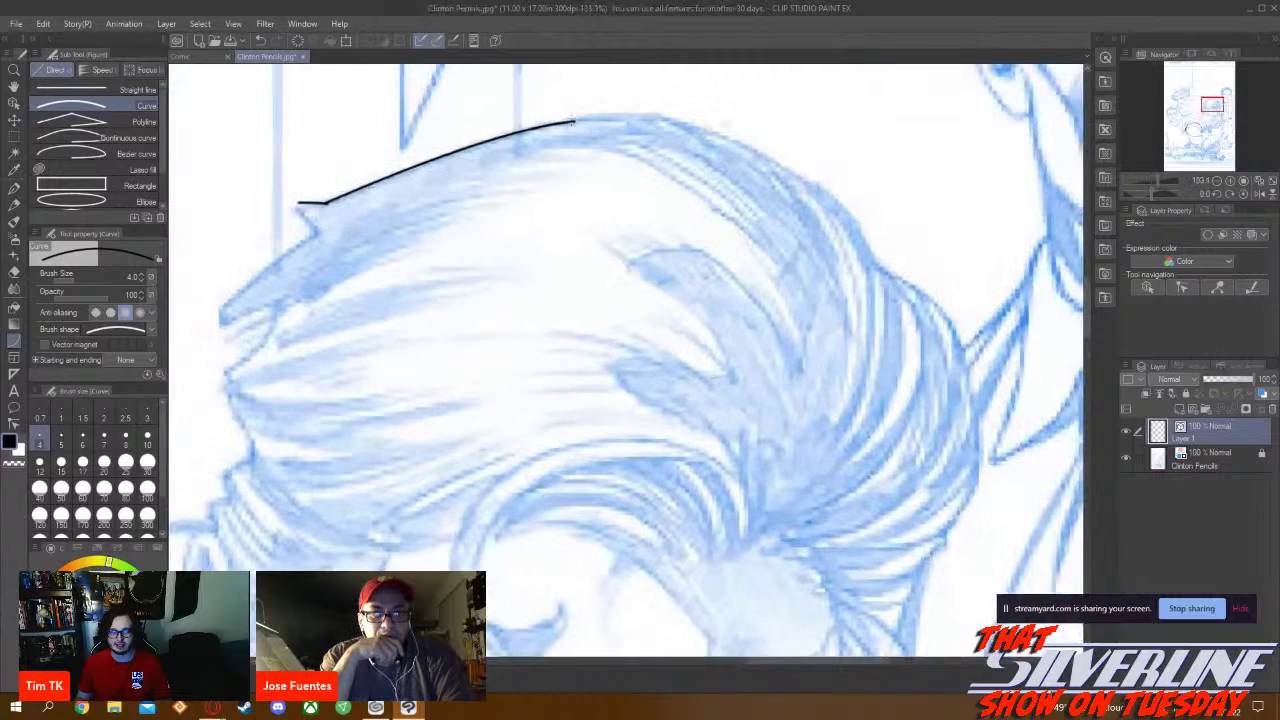
{"action": "left_click_drag", "start_coordinate": [575, 121], "coordinate": [665, 119]}
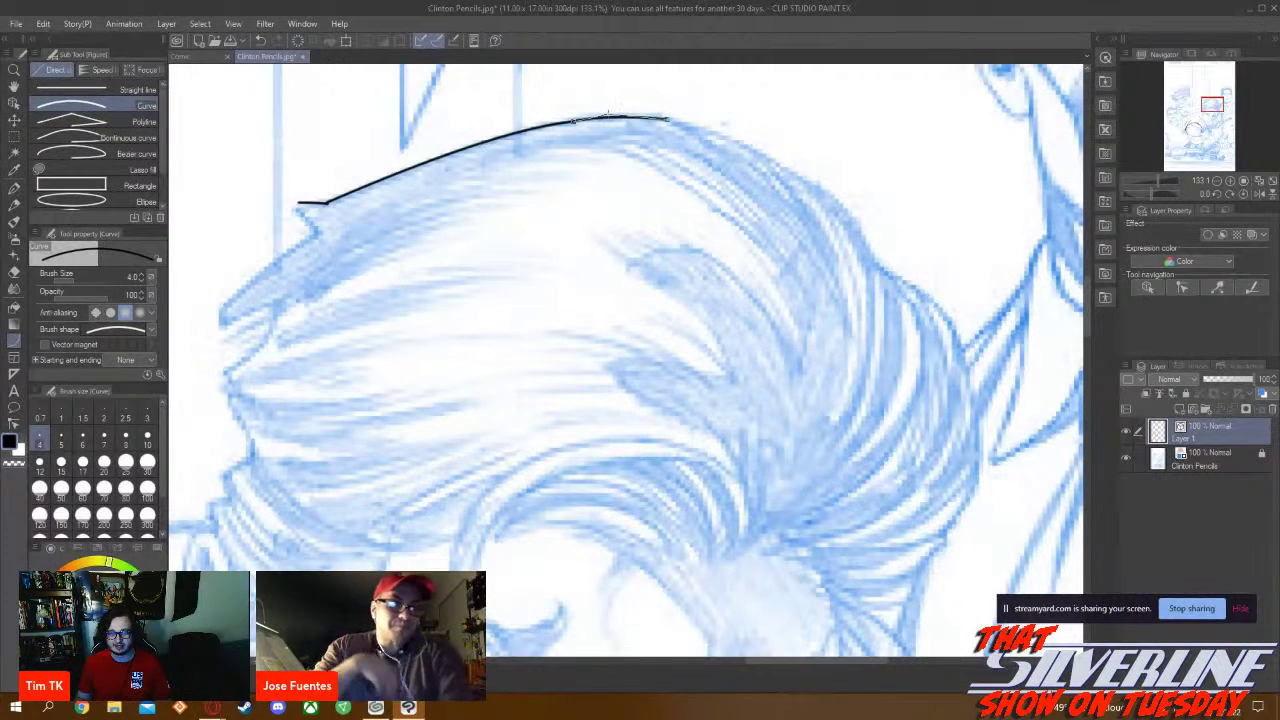
{"action": "left_click", "coordinate": [607, 114]}
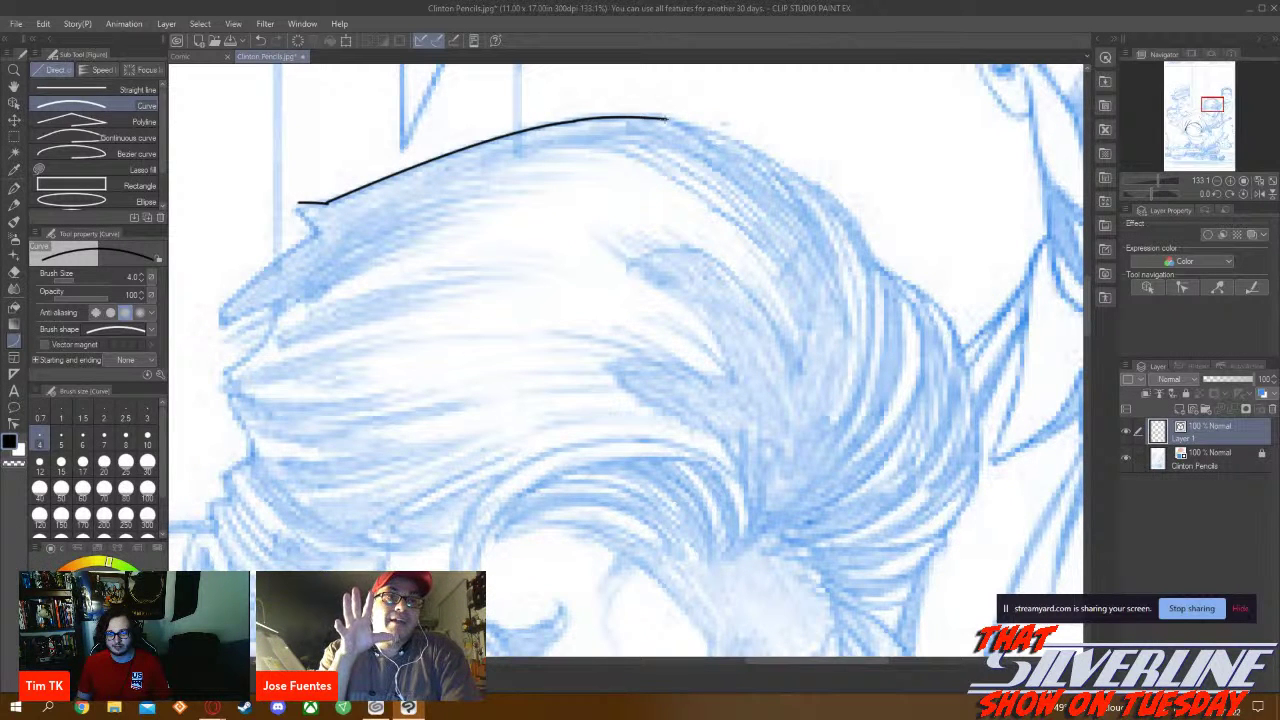
{"action": "left_click_drag", "start_coordinate": [697, 123], "coordinate": [775, 158]}
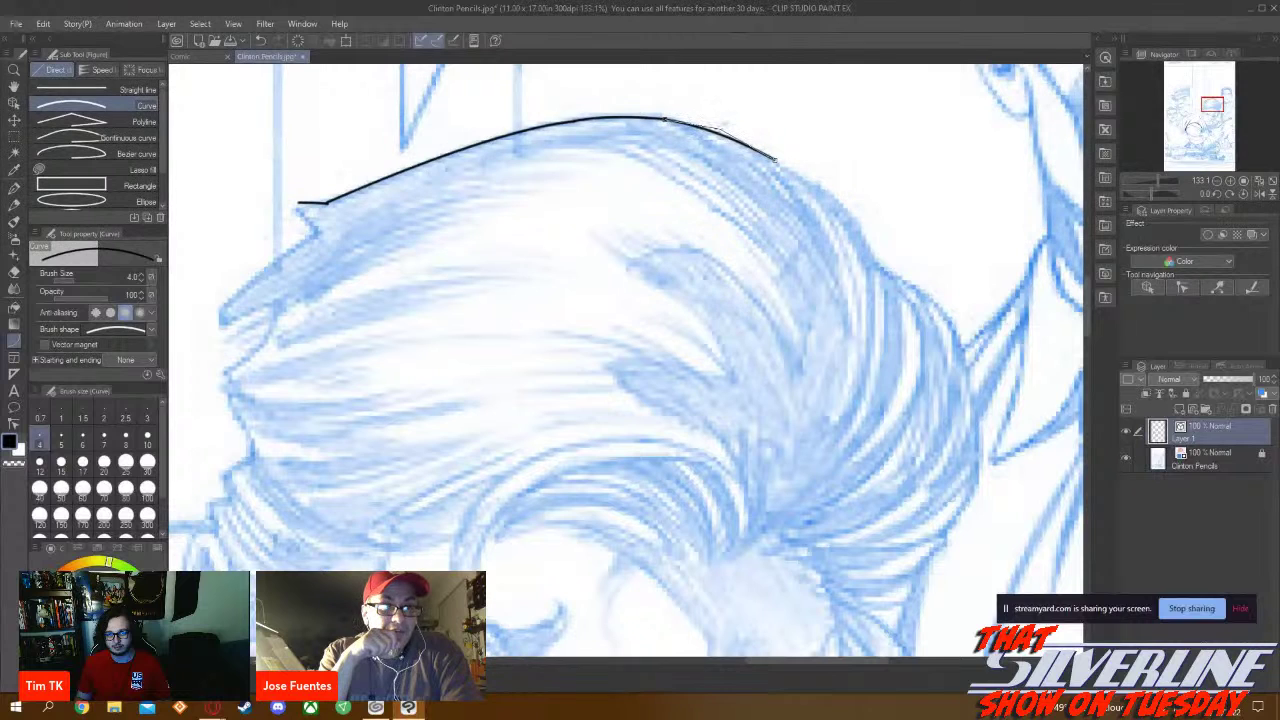
{"action": "left_click", "coordinate": [708, 125]}
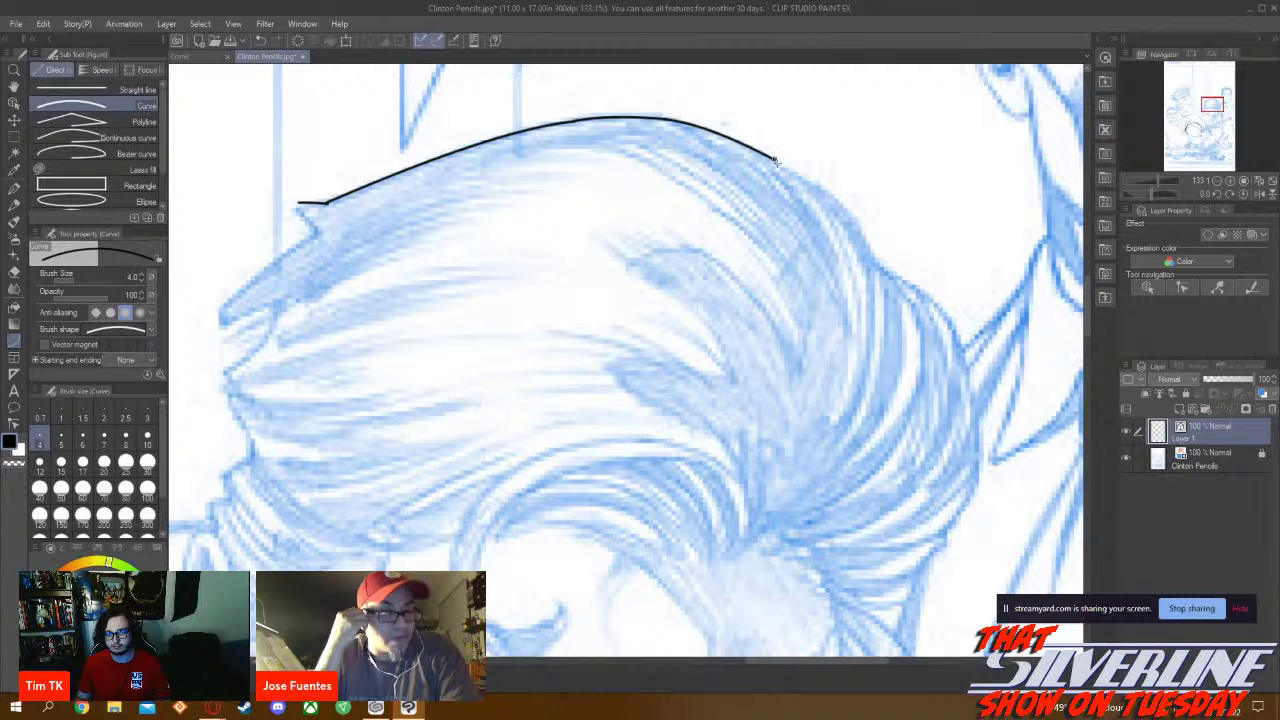
Extend the hair outline with joined curves down the far side, through the notch and around the lower bulge toward the suited man's lapel
{"action": "mouse_move", "coordinate": [808, 178]}
{"action": "left_mouse_down"}
{"action": "mouse_move", "coordinate": [850, 216]}
{"action": "mouse_move", "coordinate": [812, 182]}
{"action": "mouse_move", "coordinate": [821, 159]}
{"action": "mouse_move", "coordinate": [755, 166]}
{"action": "mouse_move", "coordinate": [771, 181]}
{"action": "left_mouse_up"}
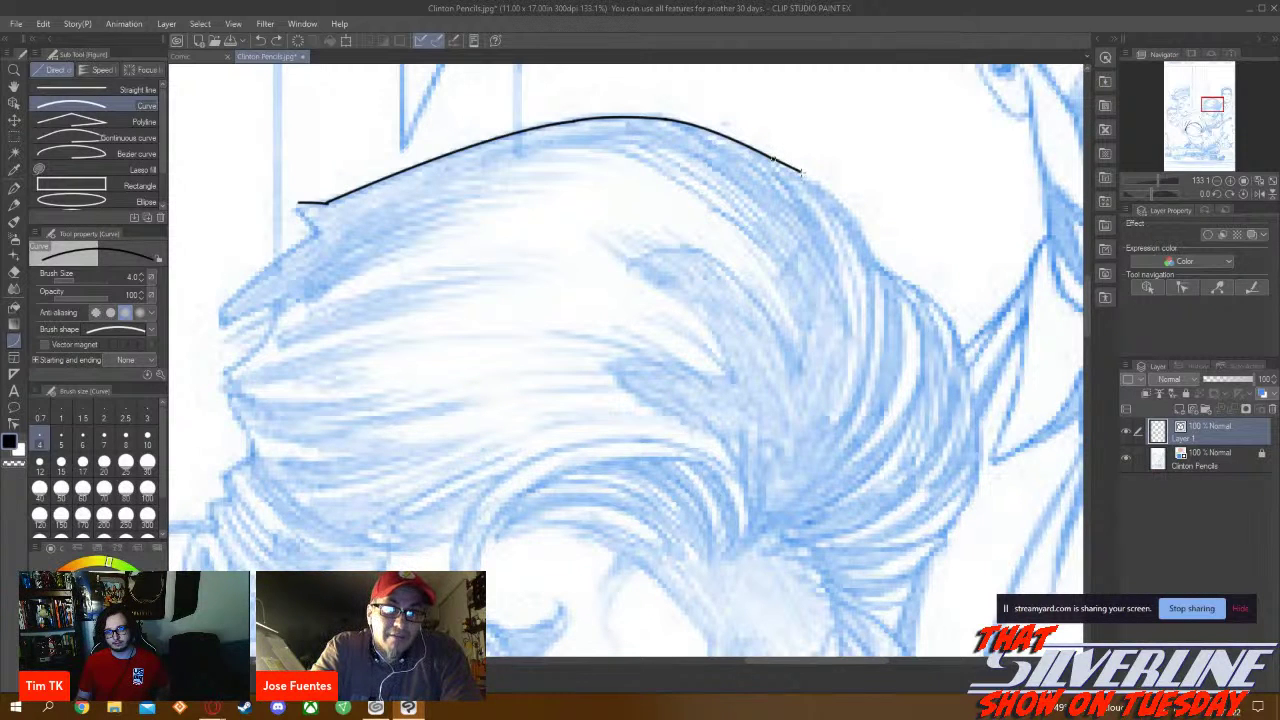
{"action": "left_click_drag", "start_coordinate": [801, 173], "coordinate": [876, 266]}
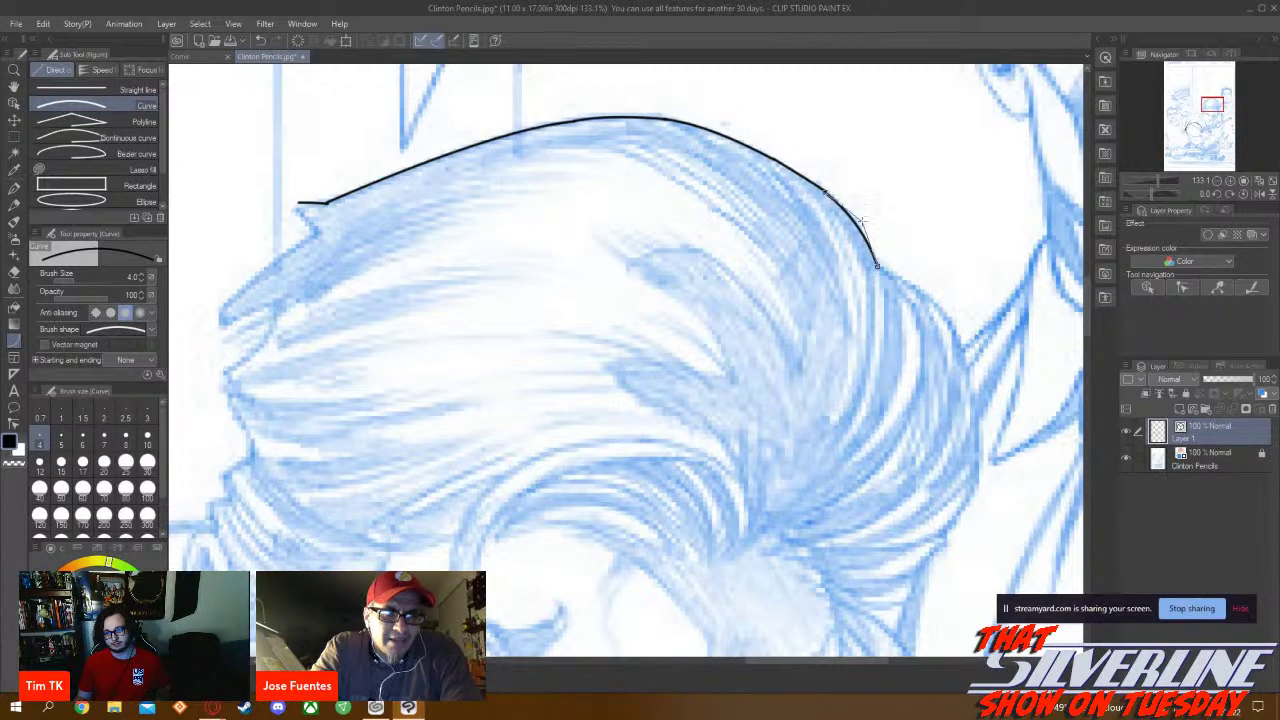
{"action": "left_click", "coordinate": [862, 214]}
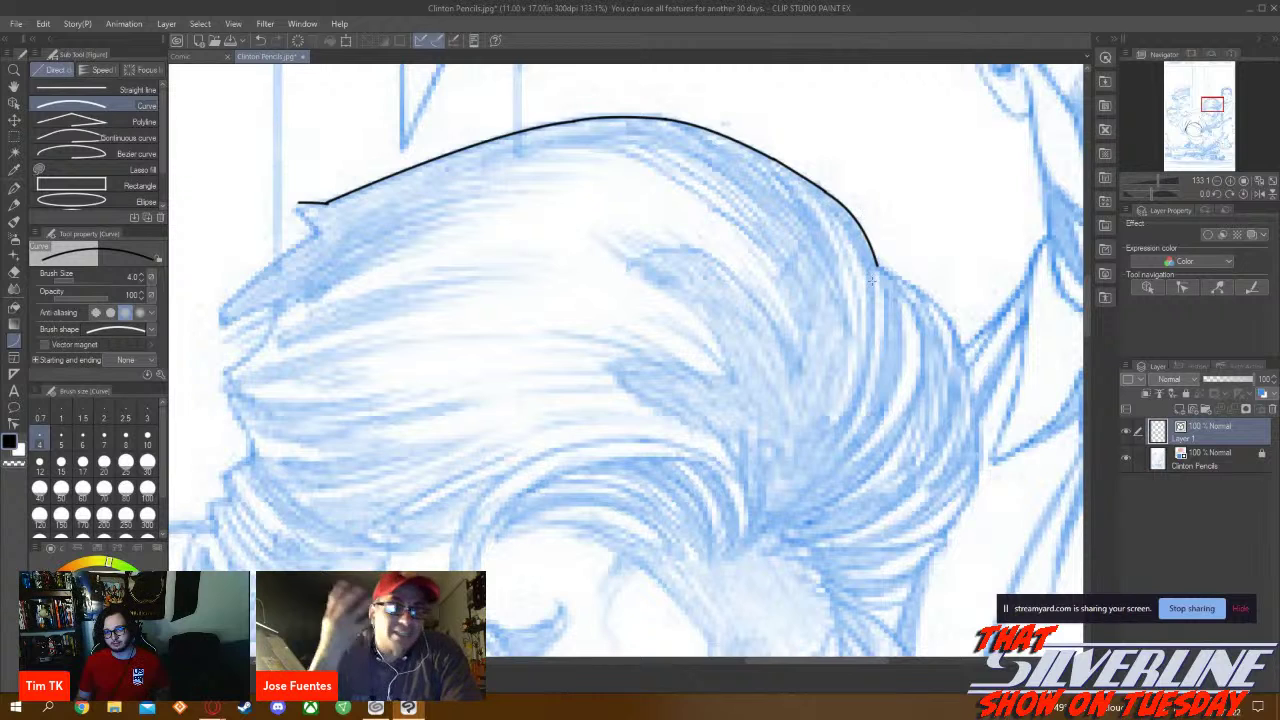
{"action": "left_click_drag", "start_coordinate": [877, 266], "coordinate": [950, 322]}
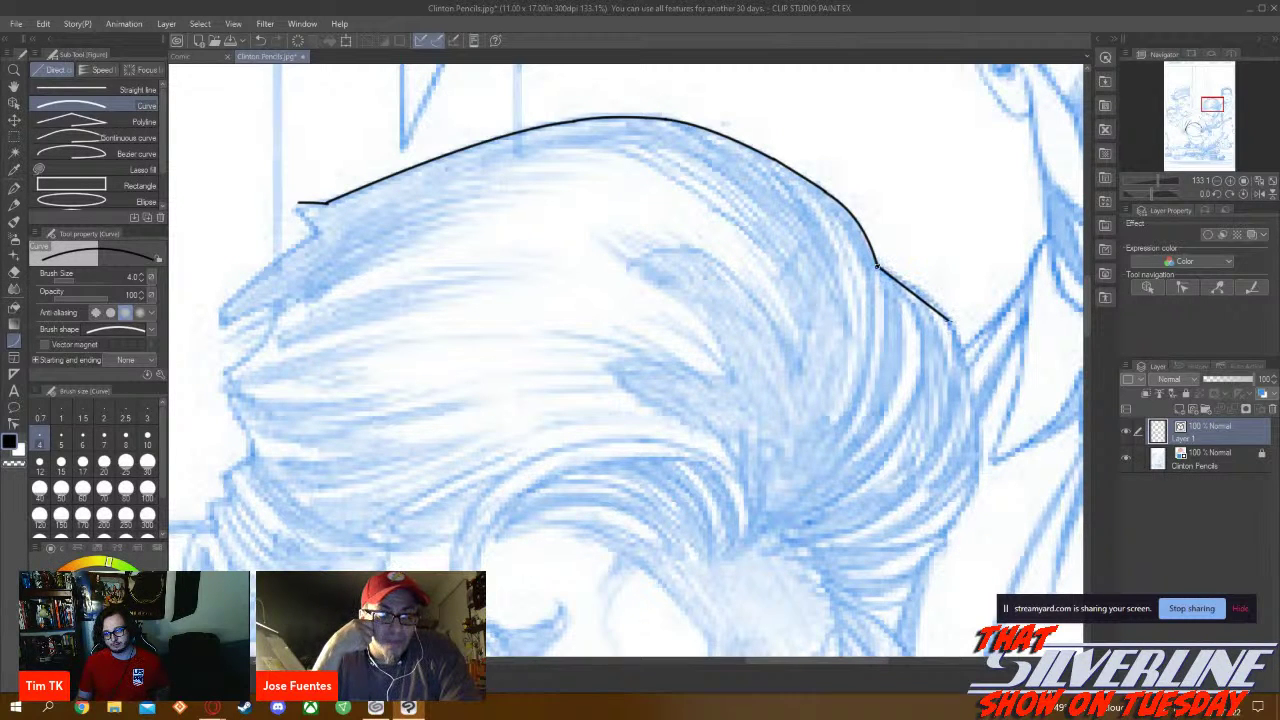
{"action": "left_click", "coordinate": [944, 306]}
{"action": "left_click_drag", "start_coordinate": [946, 320], "coordinate": [977, 405]}
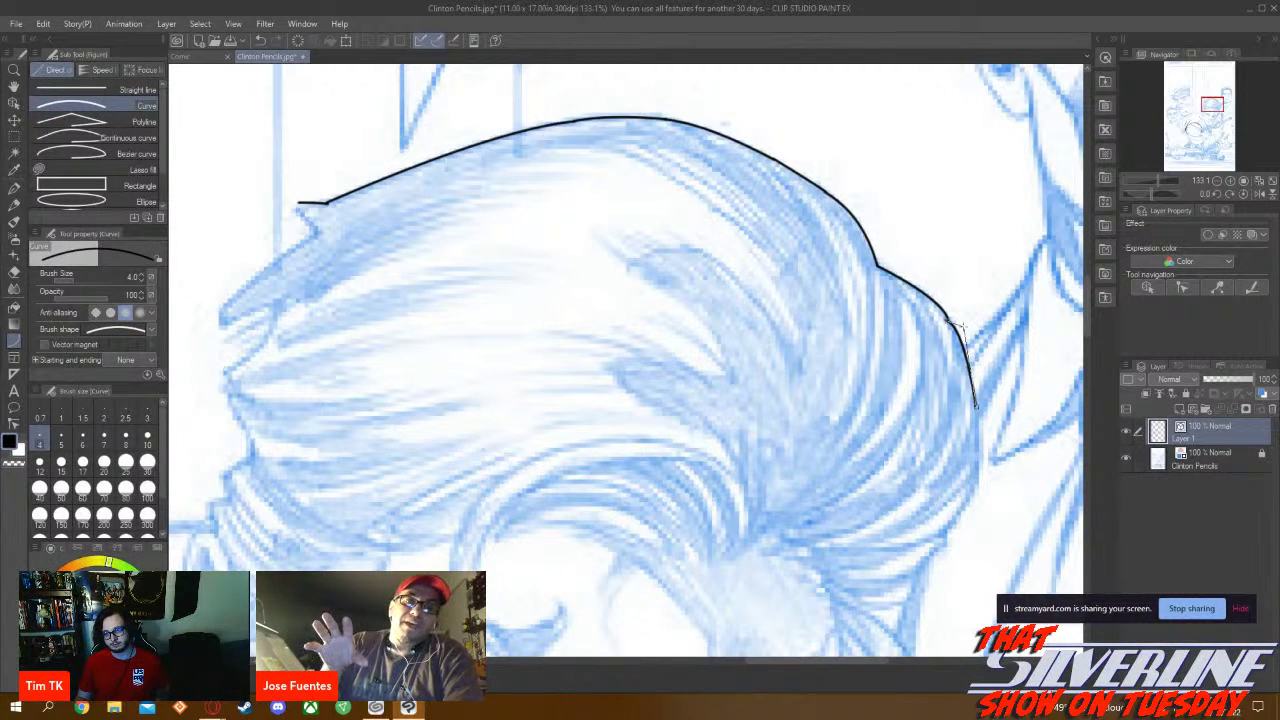
{"action": "left_click", "coordinate": [960, 332]}
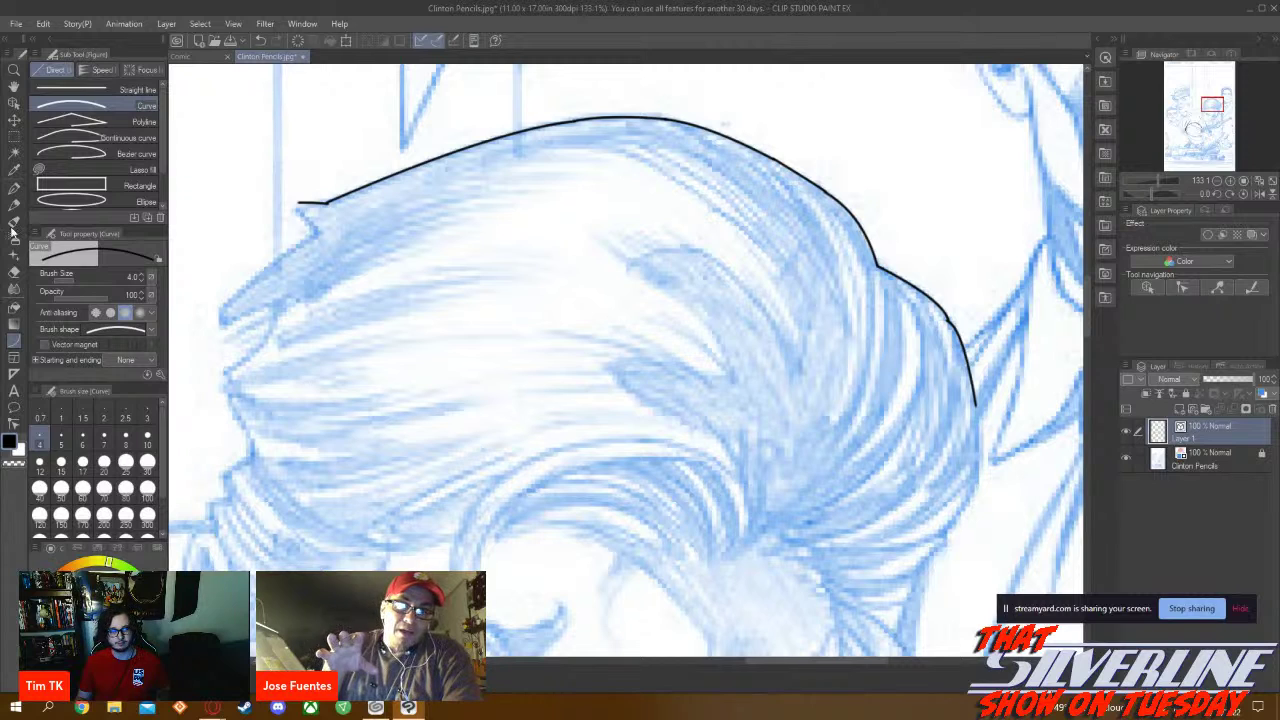
Smooth the kink in the lower hair outline by moving the last curve's start point and control handle with the Object tool
{"action": "left_click", "coordinate": [14, 103]}
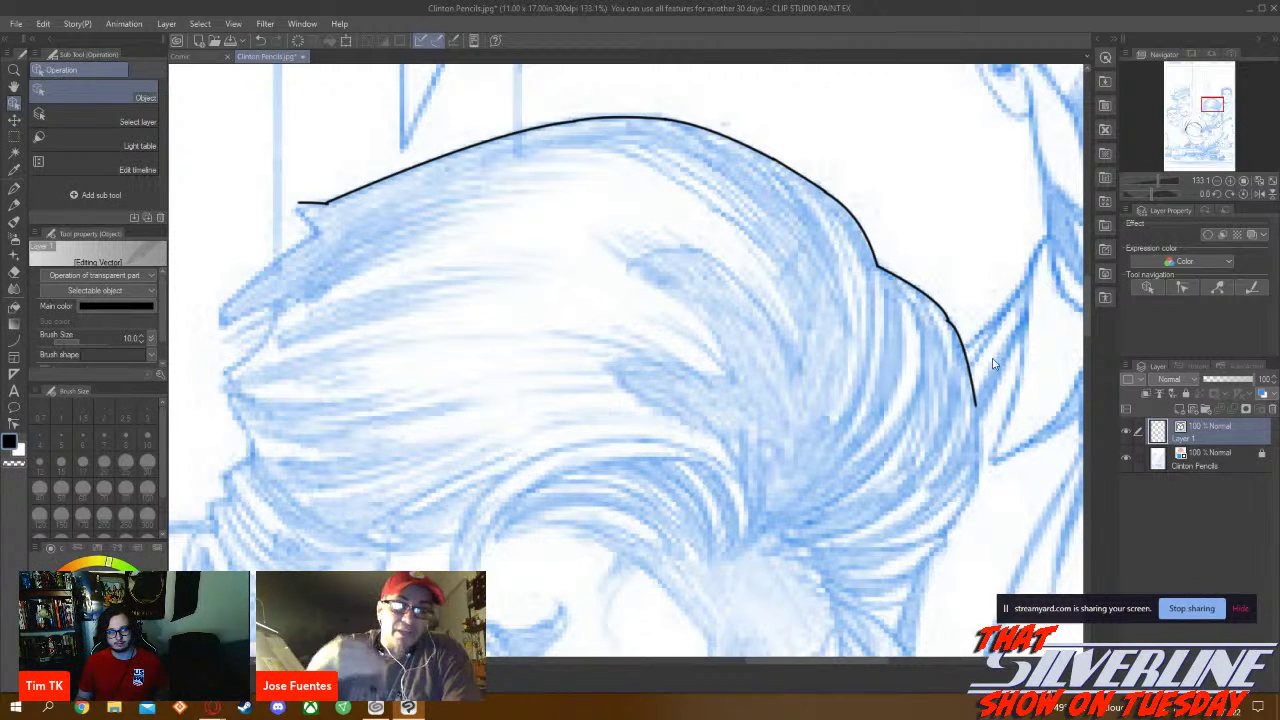
{"action": "left_click", "coordinate": [960, 340]}
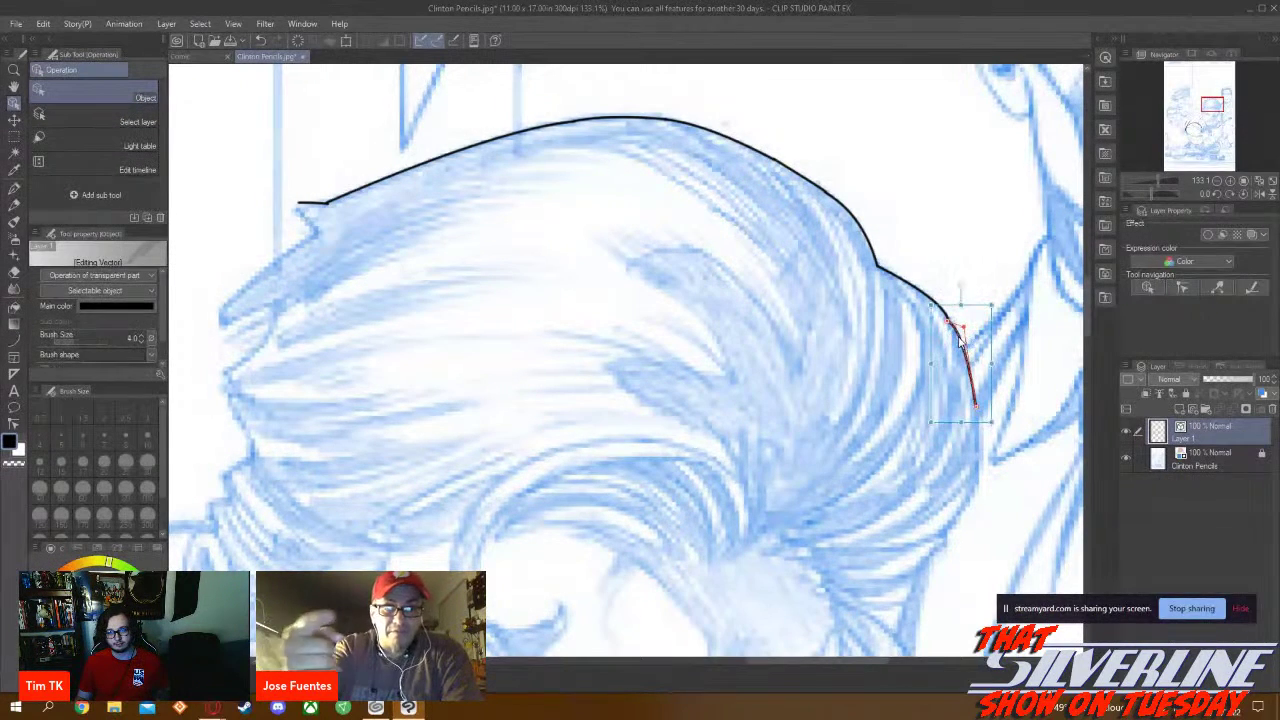
{"action": "scroll", "coordinate": [948, 322], "scroll_direction": "up", "scroll_amount": 5}
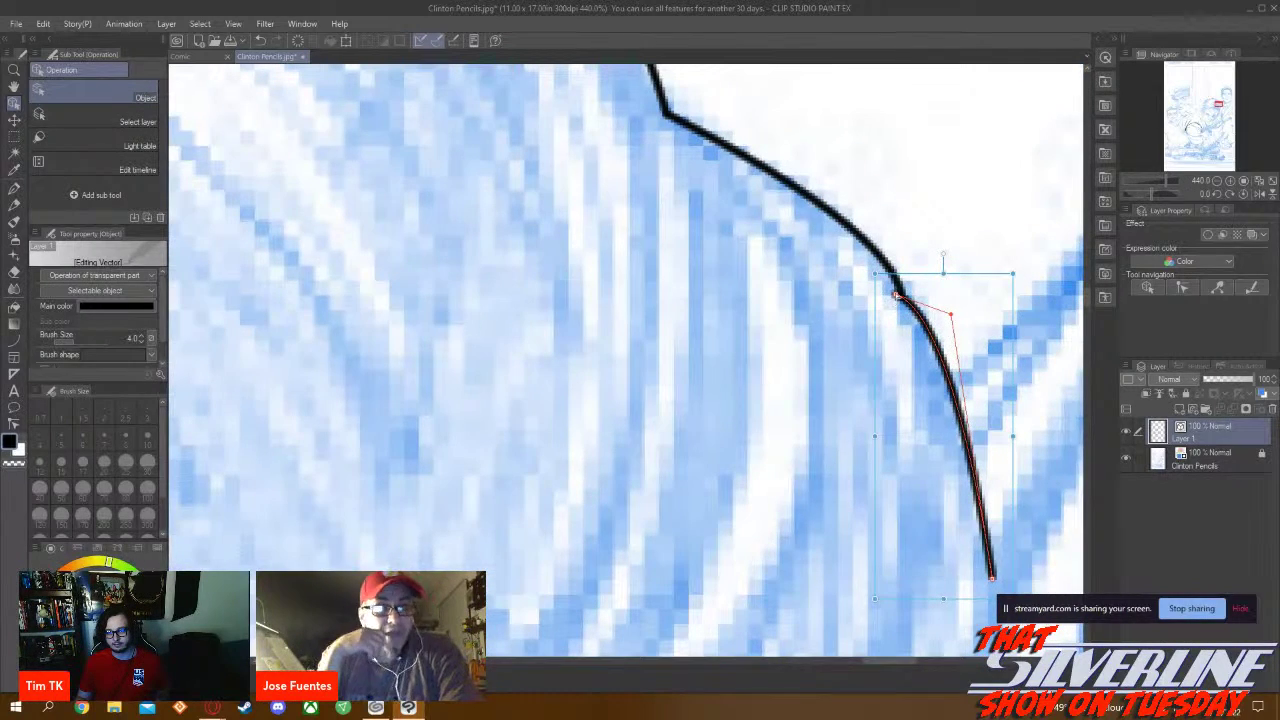
{"action": "left_click", "coordinate": [900, 296]}
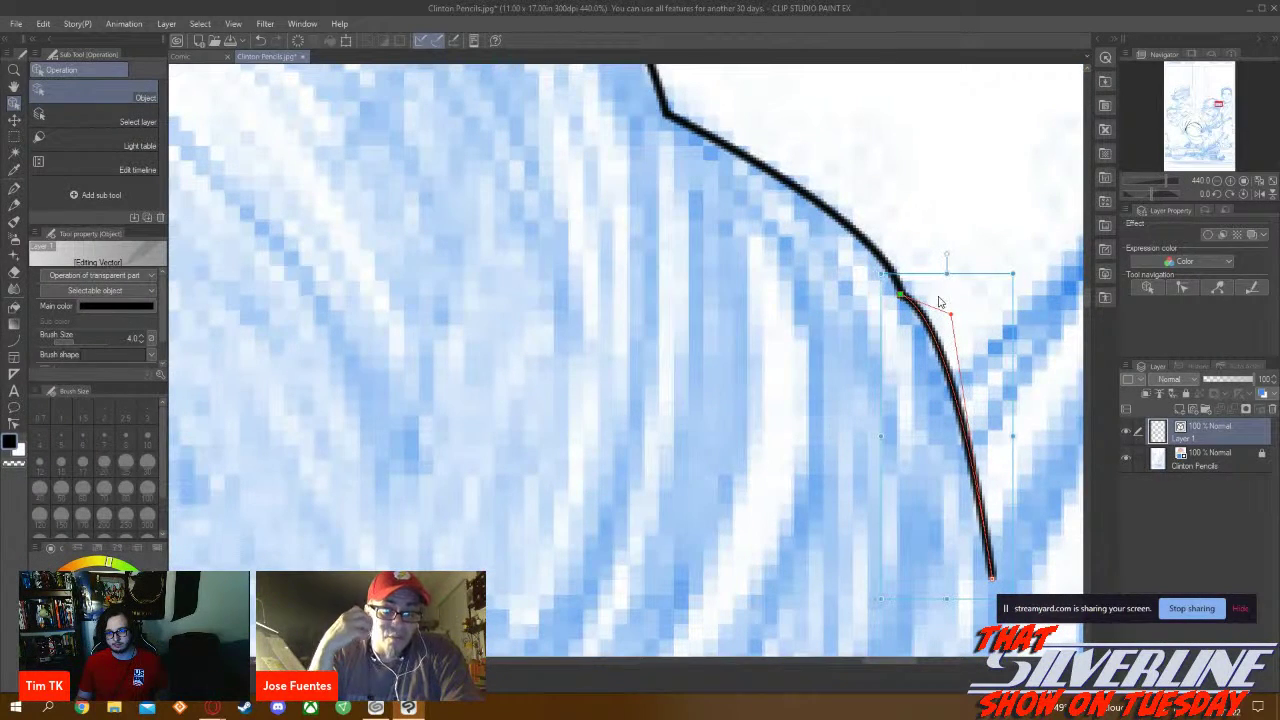
{"action": "mouse_move", "coordinate": [955, 318]}
{"action": "left_mouse_down"}
{"action": "mouse_move", "coordinate": [915, 300]}
{"action": "mouse_move", "coordinate": [924, 324]}
{"action": "left_mouse_up"}
{"action": "scroll", "coordinate": [930, 541], "scroll_direction": "down", "scroll_amount": 4}
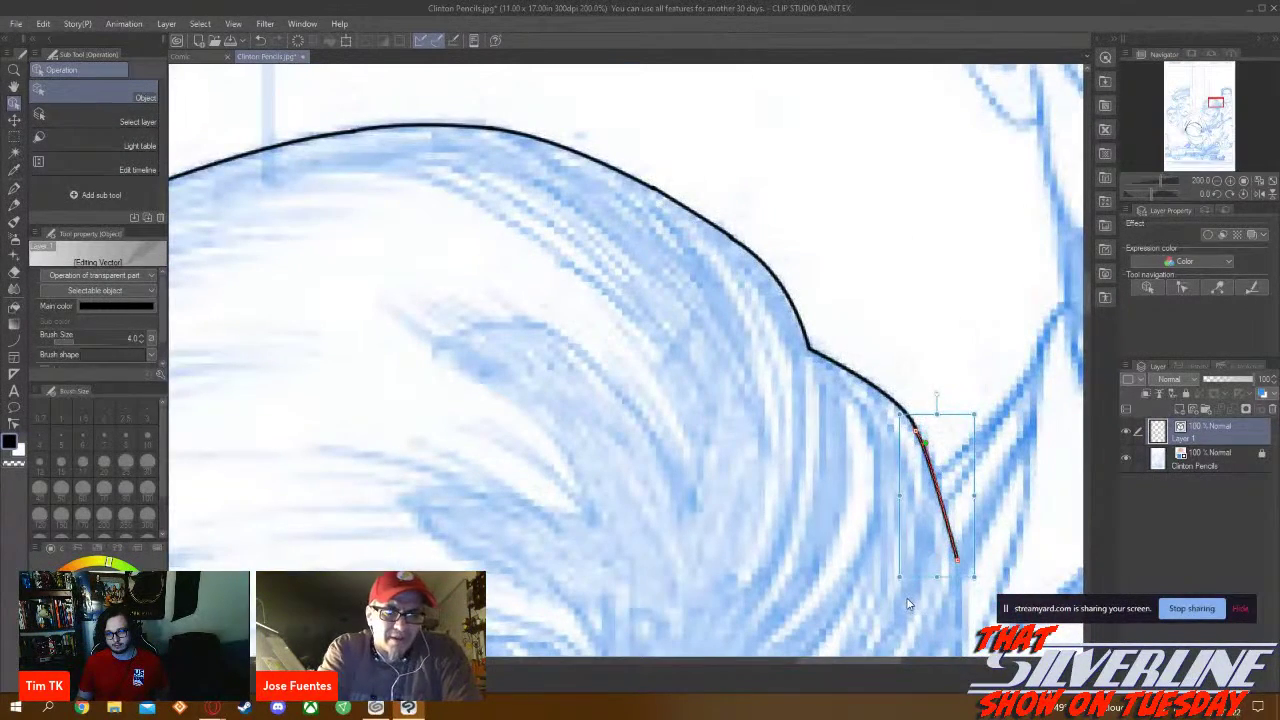
Examine the join between the last two hair outline curves and the lower curve's control points at several magnifications
{"action": "left_click", "coordinate": [787, 498]}
{"action": "left_click", "coordinate": [921, 448]}
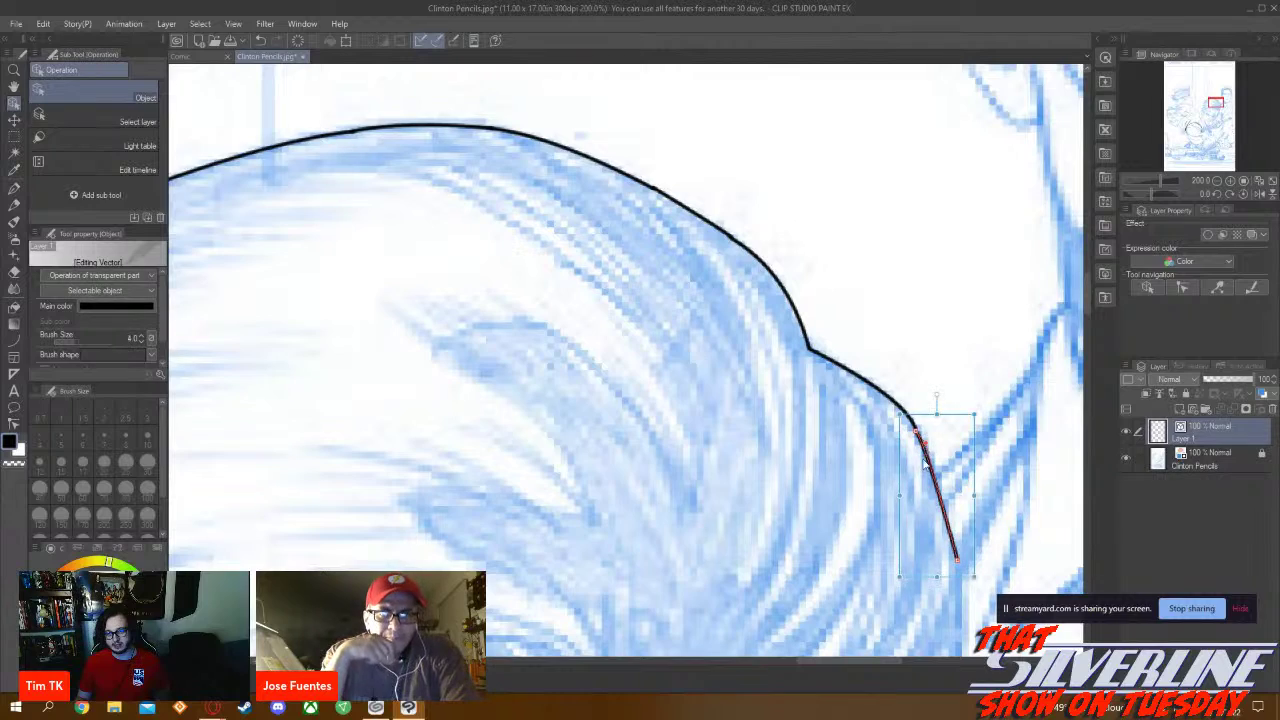
{"action": "scroll", "coordinate": [918, 477], "scroll_direction": "up", "scroll_amount": 3}
{"action": "scroll", "coordinate": [918, 477], "scroll_direction": "up", "scroll_amount": 2}
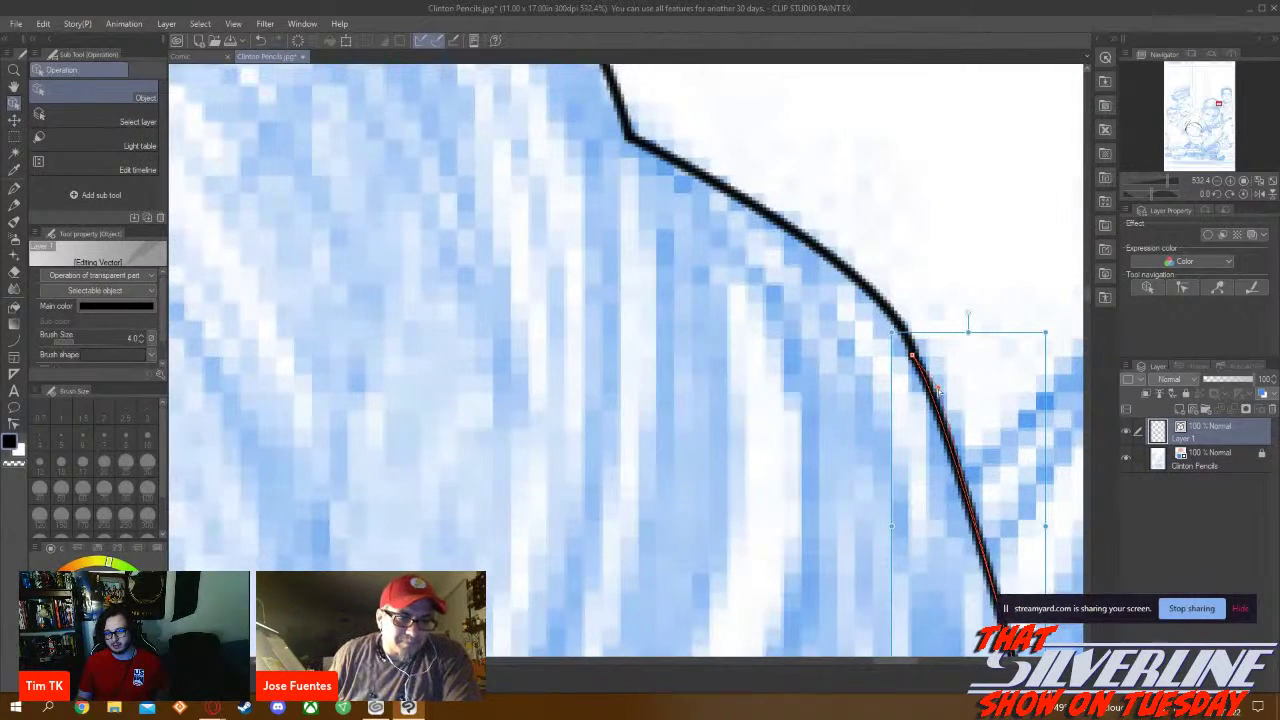
{"action": "scroll", "coordinate": [908, 459], "scroll_direction": "down", "scroll_amount": 3}
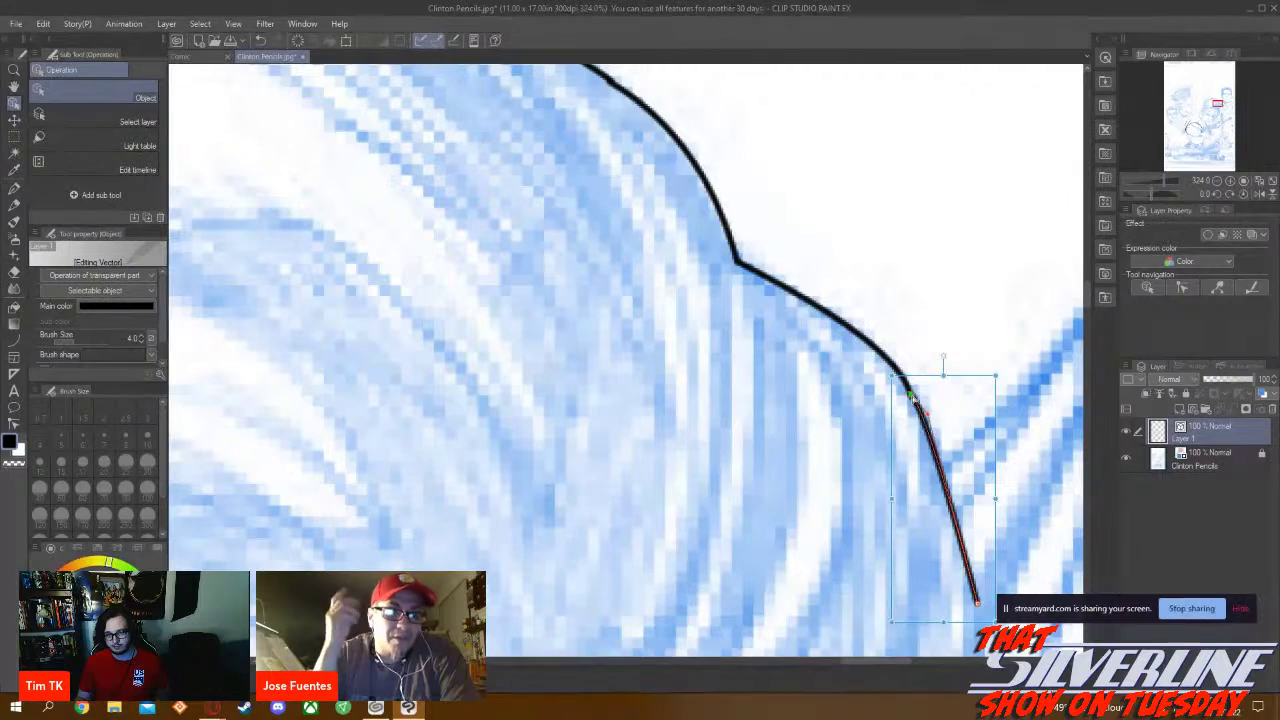
{"action": "scroll", "coordinate": [925, 452], "scroll_direction": "up", "scroll_amount": 4}
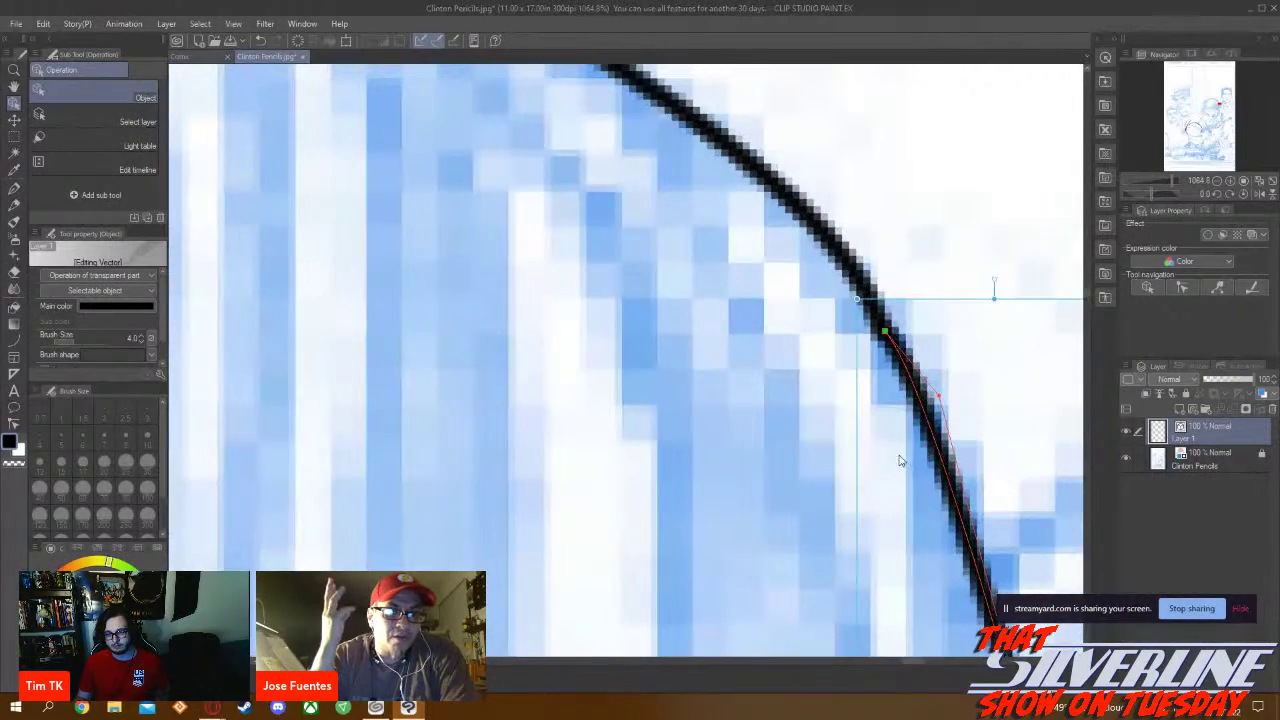
{"action": "scroll", "coordinate": [899, 460], "scroll_direction": "down", "scroll_amount": 5}
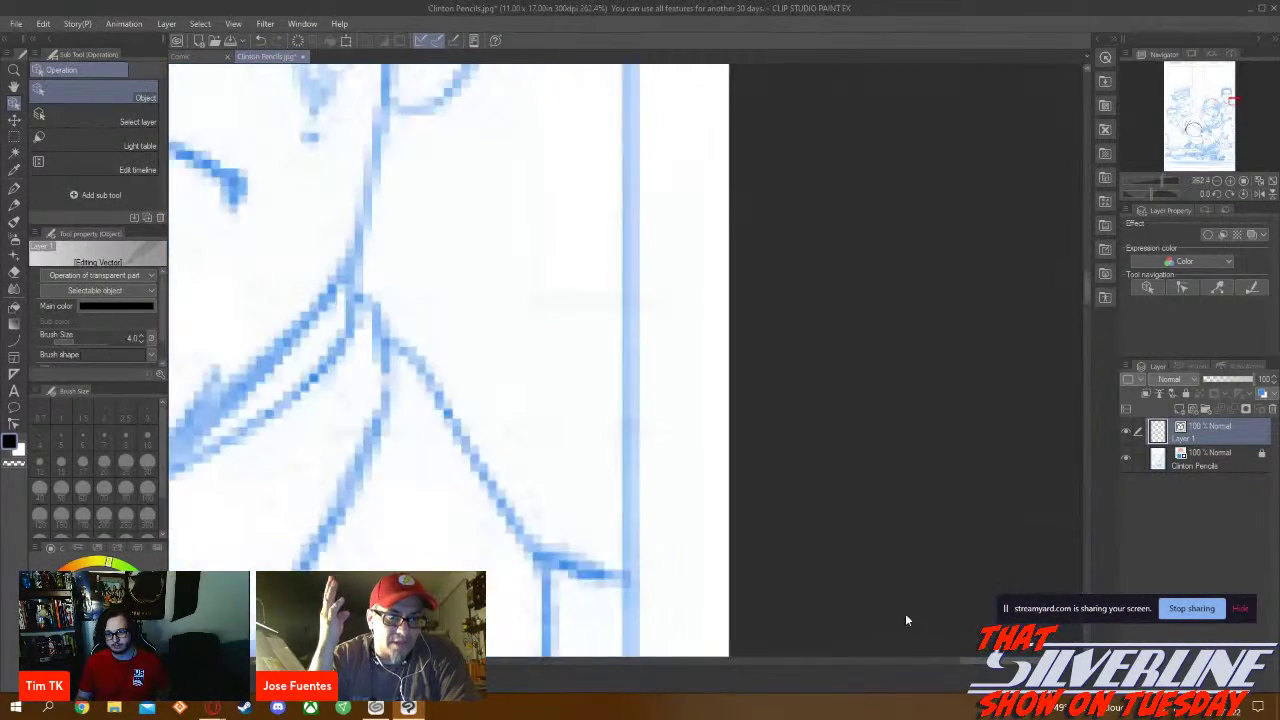
Deselect the last curve and examine the inked hair outline from the crown down to the lapel side at several magnifications
{"action": "scroll", "coordinate": [568, 320], "scroll_direction": "down", "scroll_amount": 6}
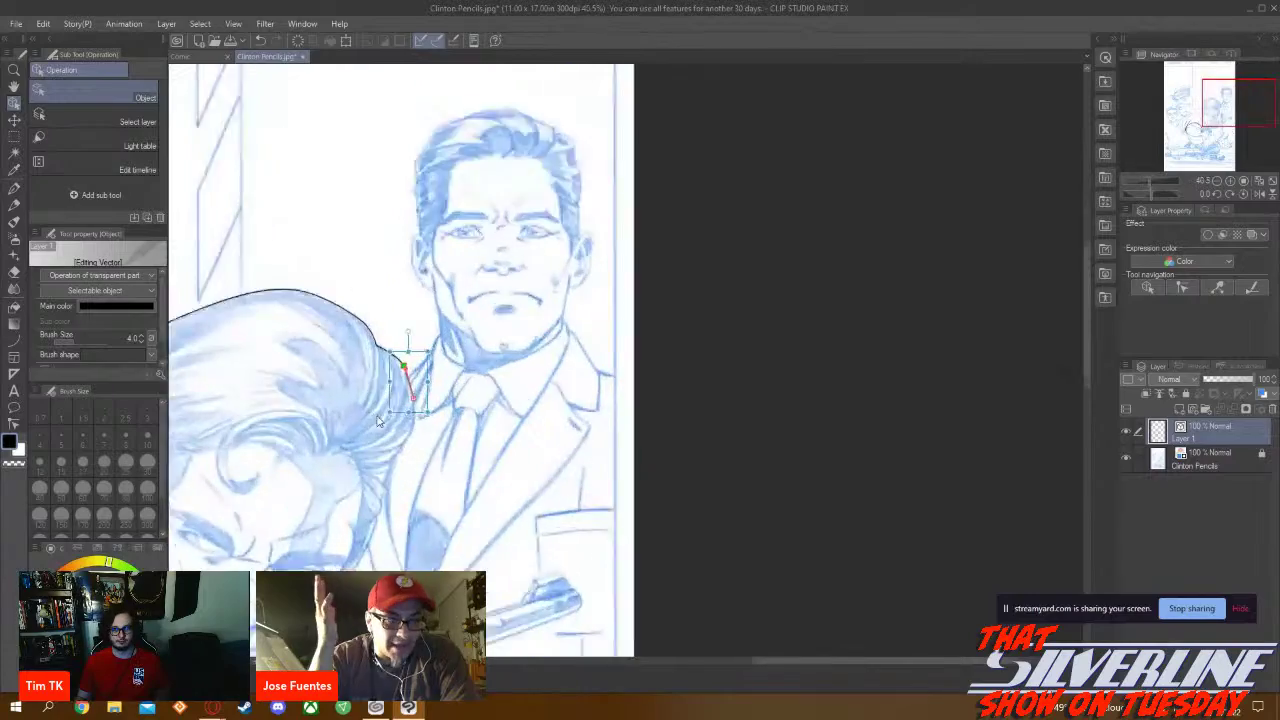
{"action": "scroll", "coordinate": [420, 430], "scroll_direction": "up", "scroll_amount": 5}
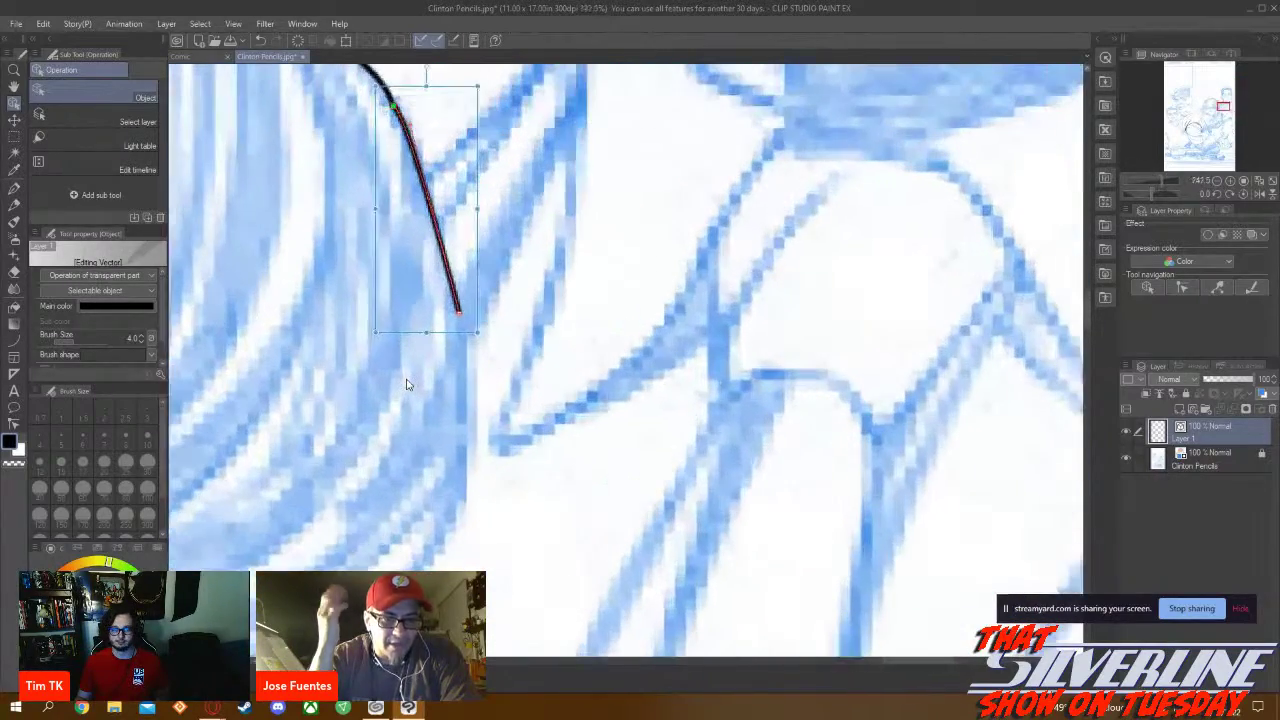
{"action": "left_click", "coordinate": [430, 362]}
{"action": "scroll", "coordinate": [520, 418], "scroll_direction": "down", "scroll_amount": 2}
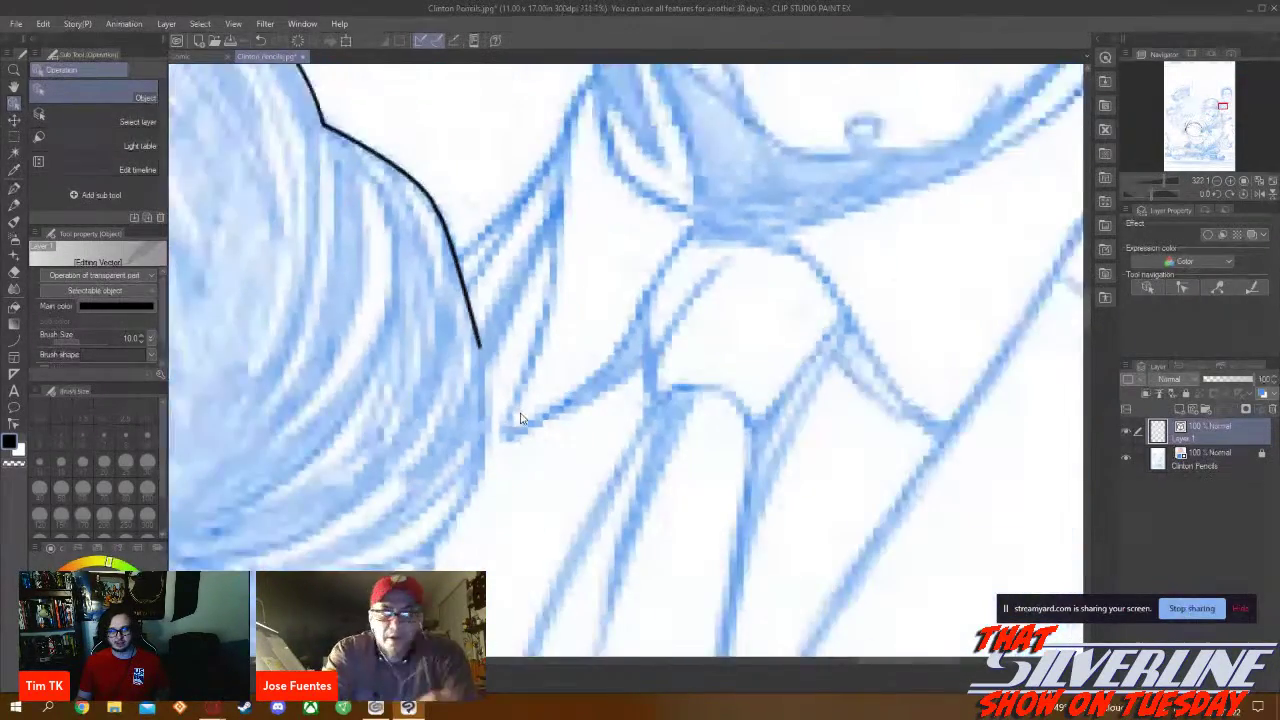
{"action": "scroll", "coordinate": [520, 418], "scroll_direction": "down", "scroll_amount": 2}
{"action": "scroll", "coordinate": [481, 479], "scroll_direction": "up", "scroll_amount": 4}
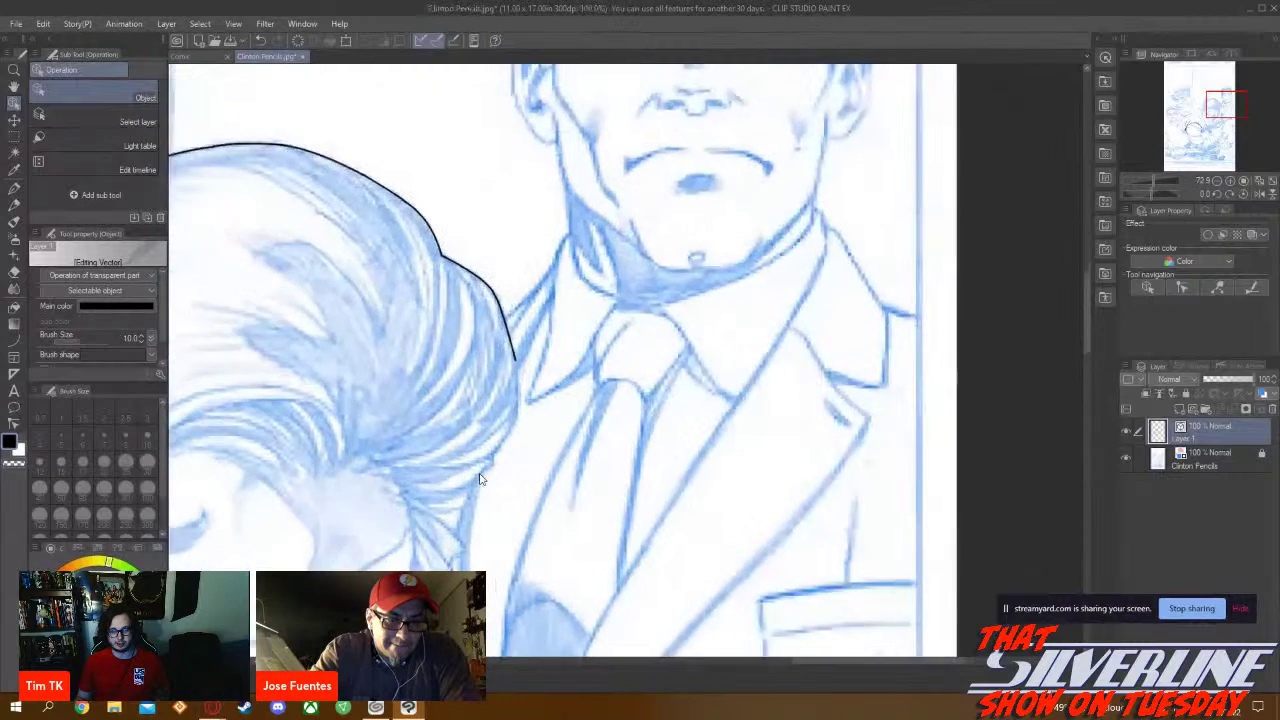
{"action": "scroll", "coordinate": [481, 479], "scroll_direction": "up", "scroll_amount": 2}
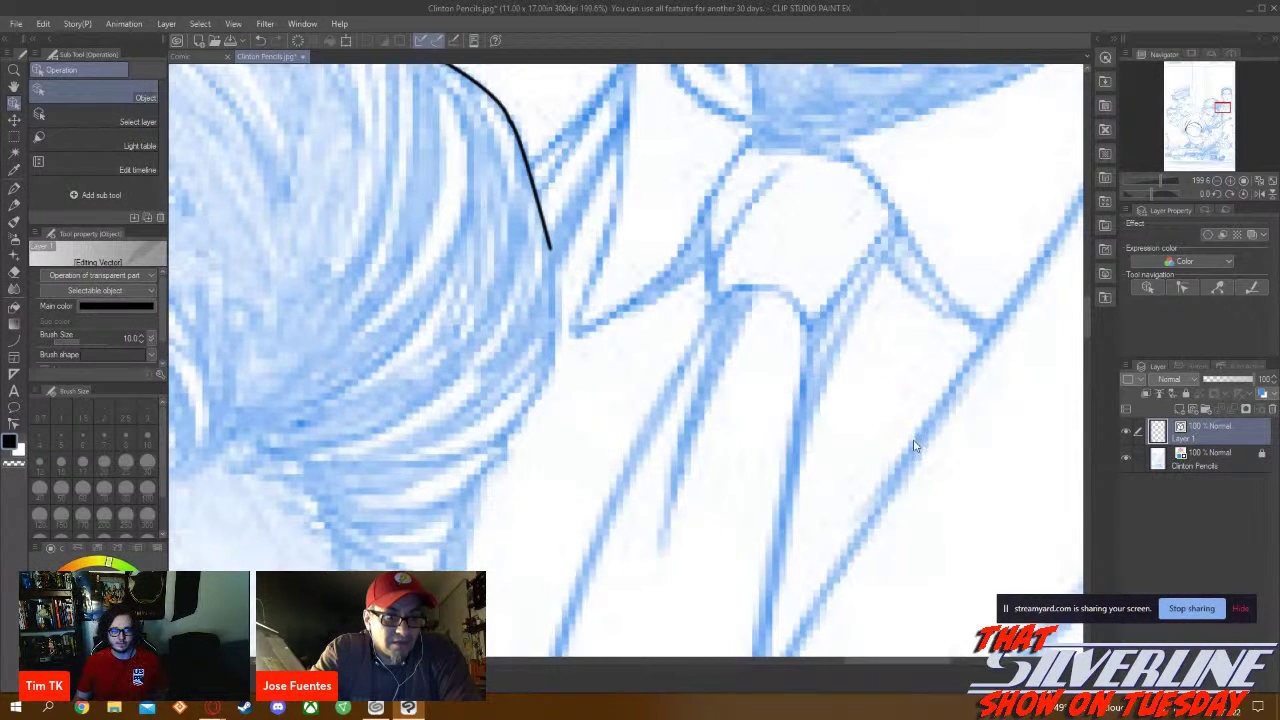
{"action": "scroll", "coordinate": [605, 472], "scroll_direction": "down", "scroll_amount": 5}
{"action": "scroll", "coordinate": [605, 472], "scroll_direction": "up", "scroll_amount": 2}
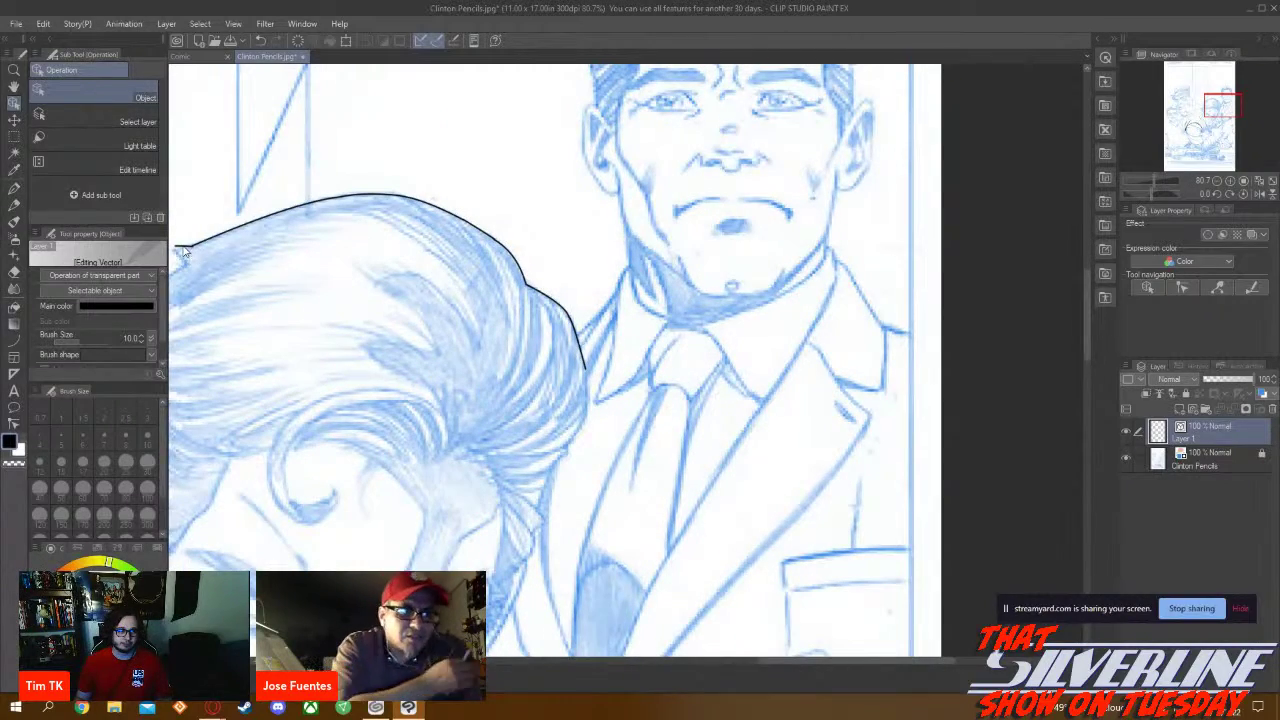
{"action": "scroll", "coordinate": [180, 270], "scroll_direction": "up", "scroll_amount": 3}
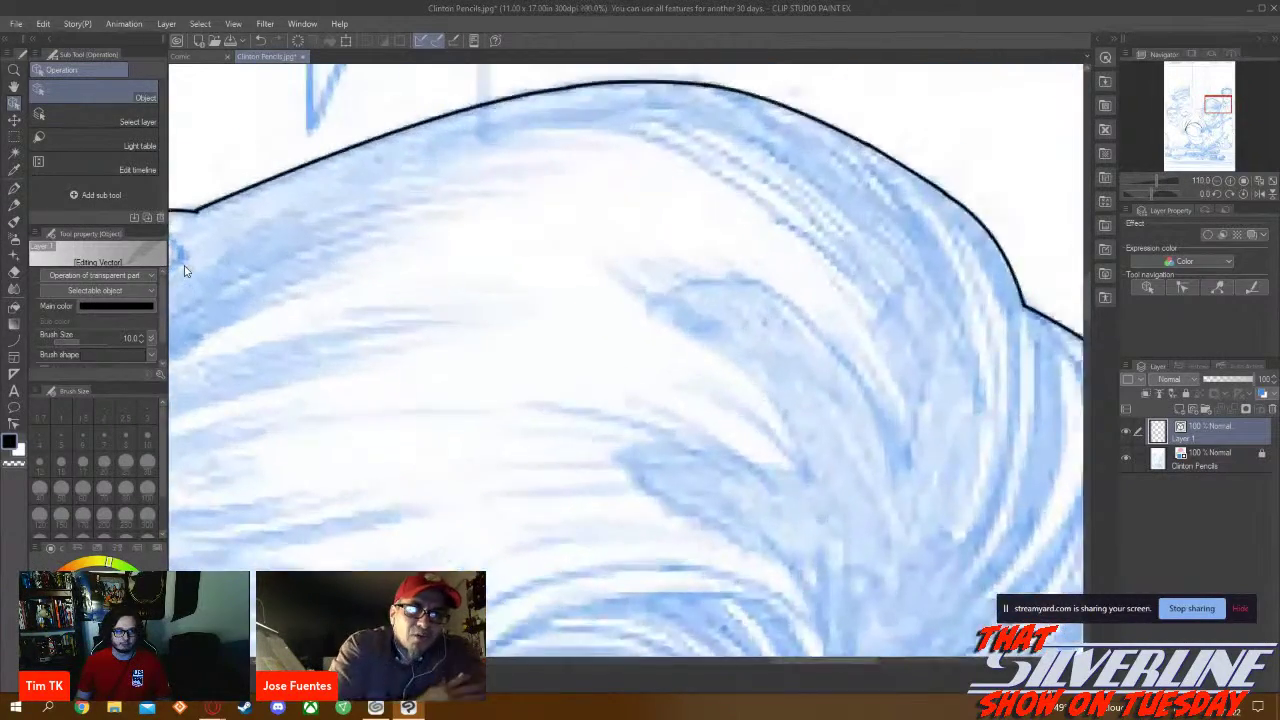
{"action": "scroll", "coordinate": [184, 268], "scroll_direction": "down", "scroll_amount": 3}
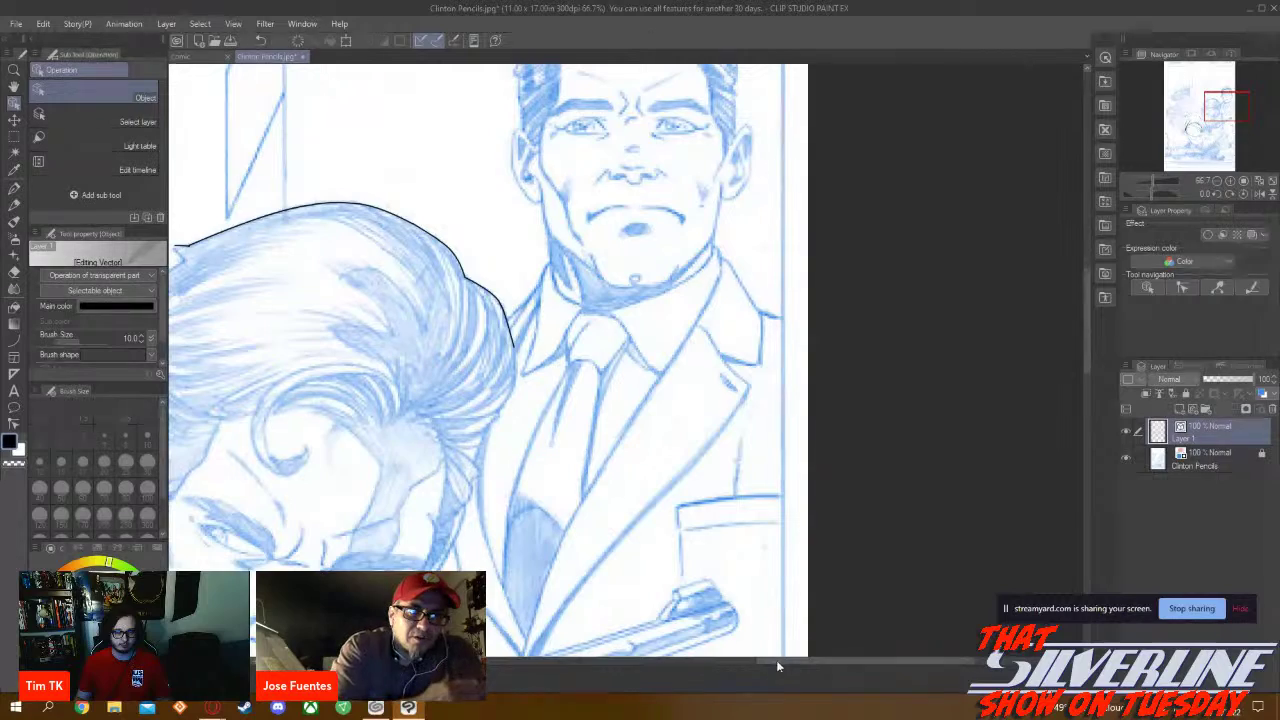
Reshape the short curve at the front end of the hair outline so its tip meets the pencilled hair point
{"action": "scroll", "coordinate": [776, 660], "scroll_direction": "up", "scroll_amount": 1}
{"action": "scroll", "coordinate": [682, 662], "scroll_direction": "up", "scroll_amount": 2}
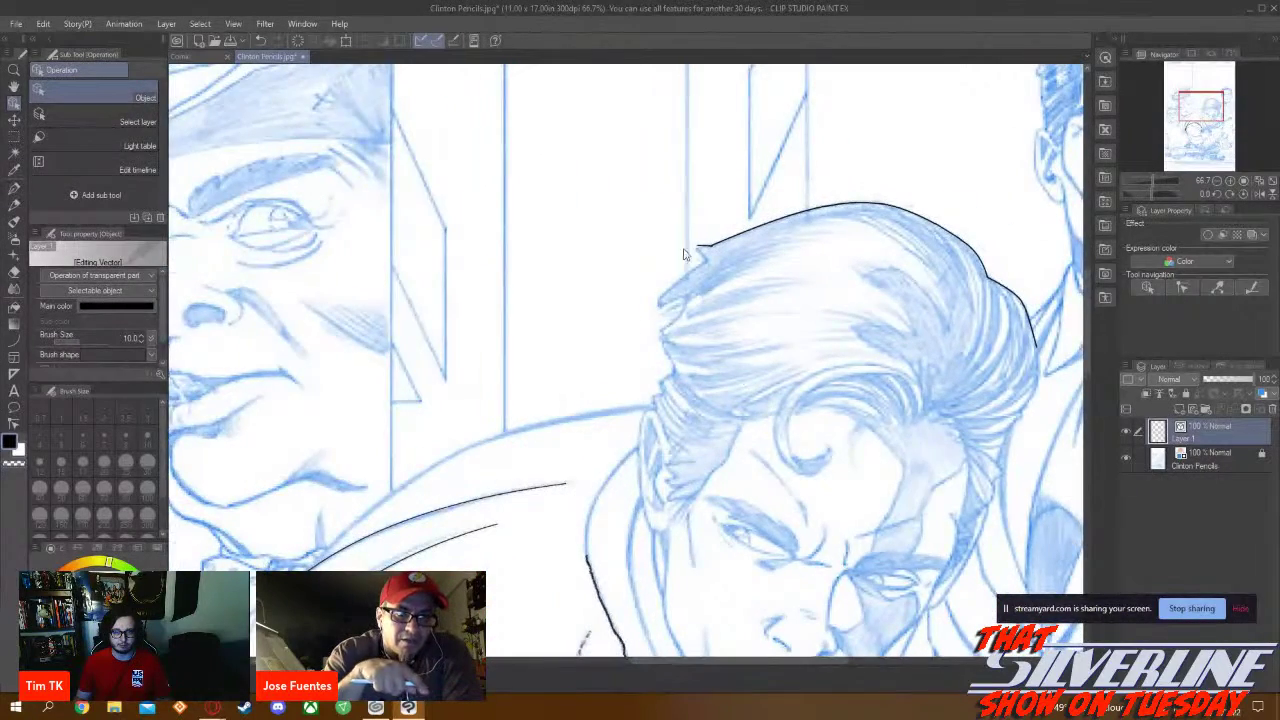
{"action": "scroll", "coordinate": [703, 250], "scroll_direction": "up", "scroll_amount": 1}
{"action": "scroll", "coordinate": [703, 250], "scroll_direction": "up", "scroll_amount": 4}
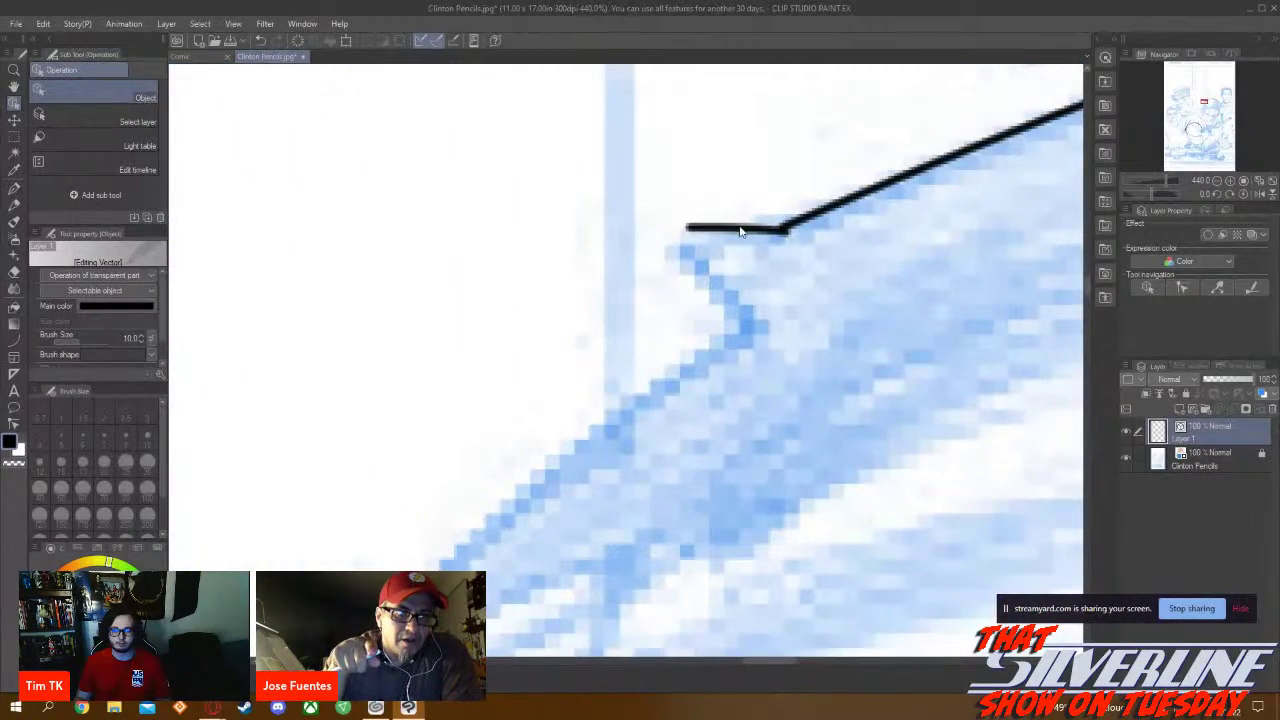
{"action": "left_click", "coordinate": [710, 234]}
{"action": "left_click_drag", "start_coordinate": [686, 229], "coordinate": [783, 231]}
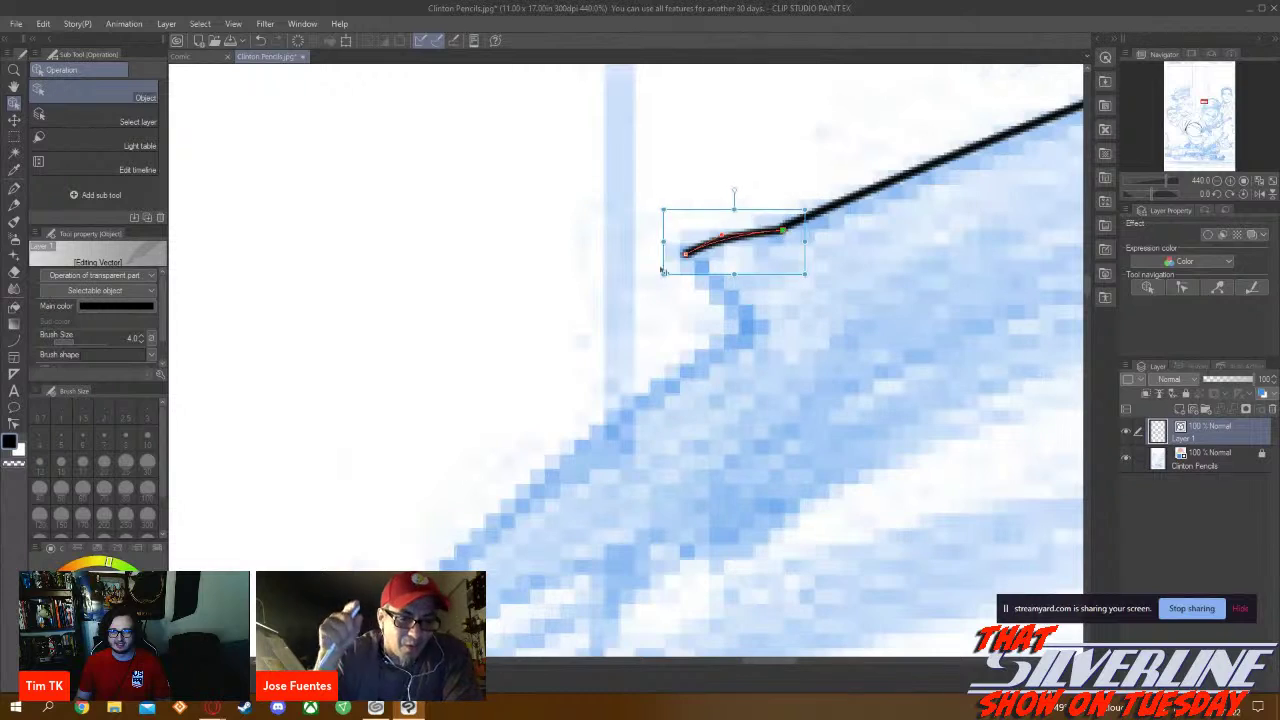
{"action": "left_click", "coordinate": [645, 295]}
Straighten the short front hair curve so it flows smoothly into the long crown curve
{"action": "scroll", "coordinate": [703, 365], "scroll_direction": "down", "scroll_amount": 8}
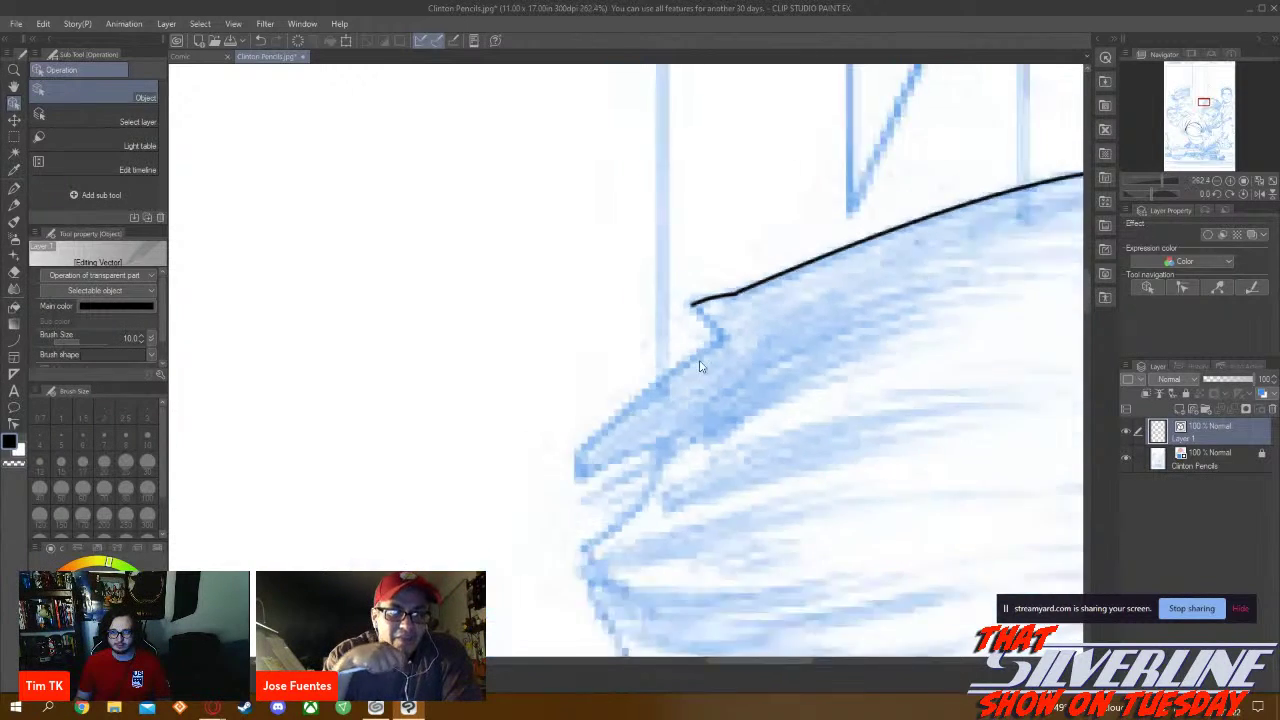
{"action": "scroll", "coordinate": [712, 369], "scroll_direction": "up", "scroll_amount": 8}
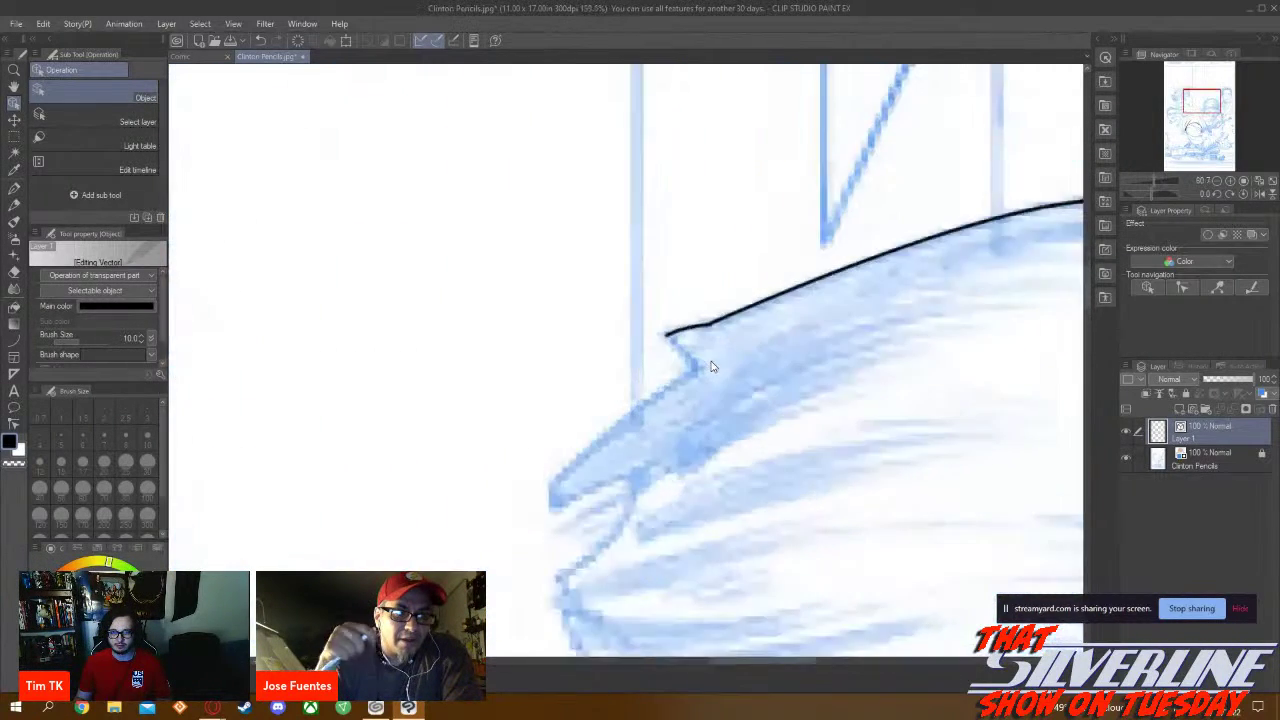
{"action": "left_click", "coordinate": [683, 277]}
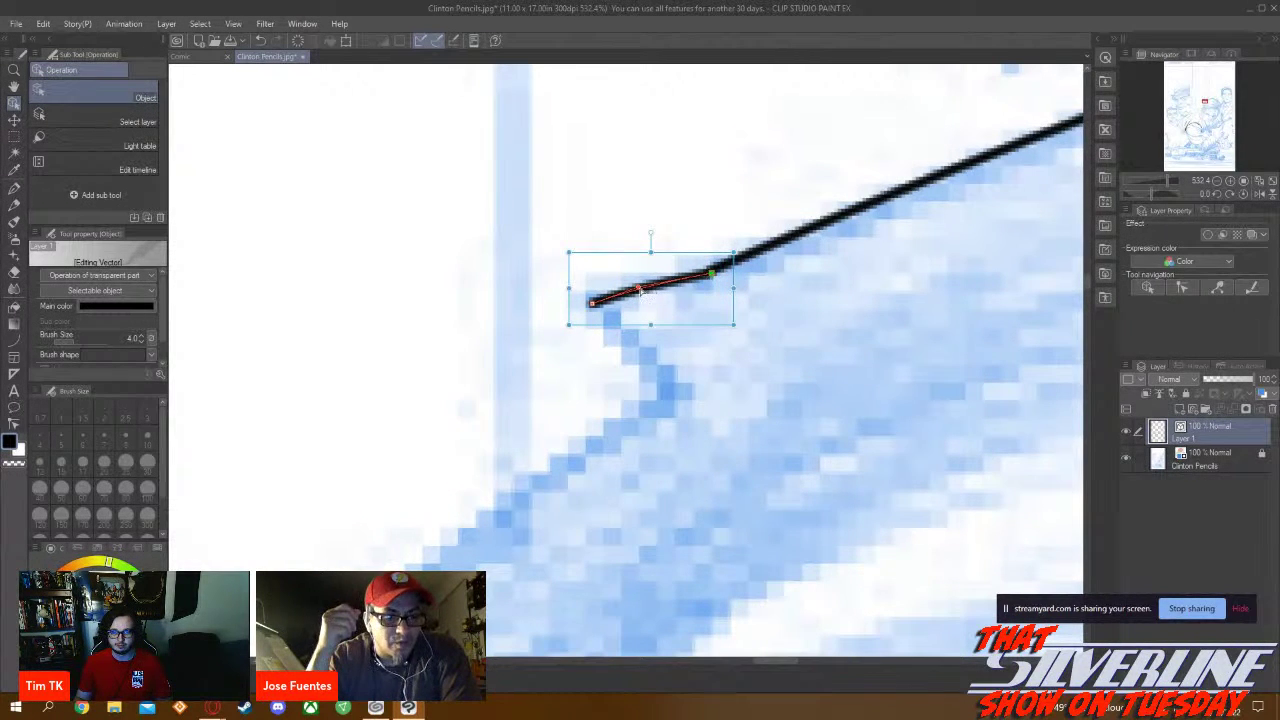
{"action": "left_click", "coordinate": [586, 423]}
{"action": "scroll", "coordinate": [657, 477], "scroll_direction": "down", "scroll_amount": 8}
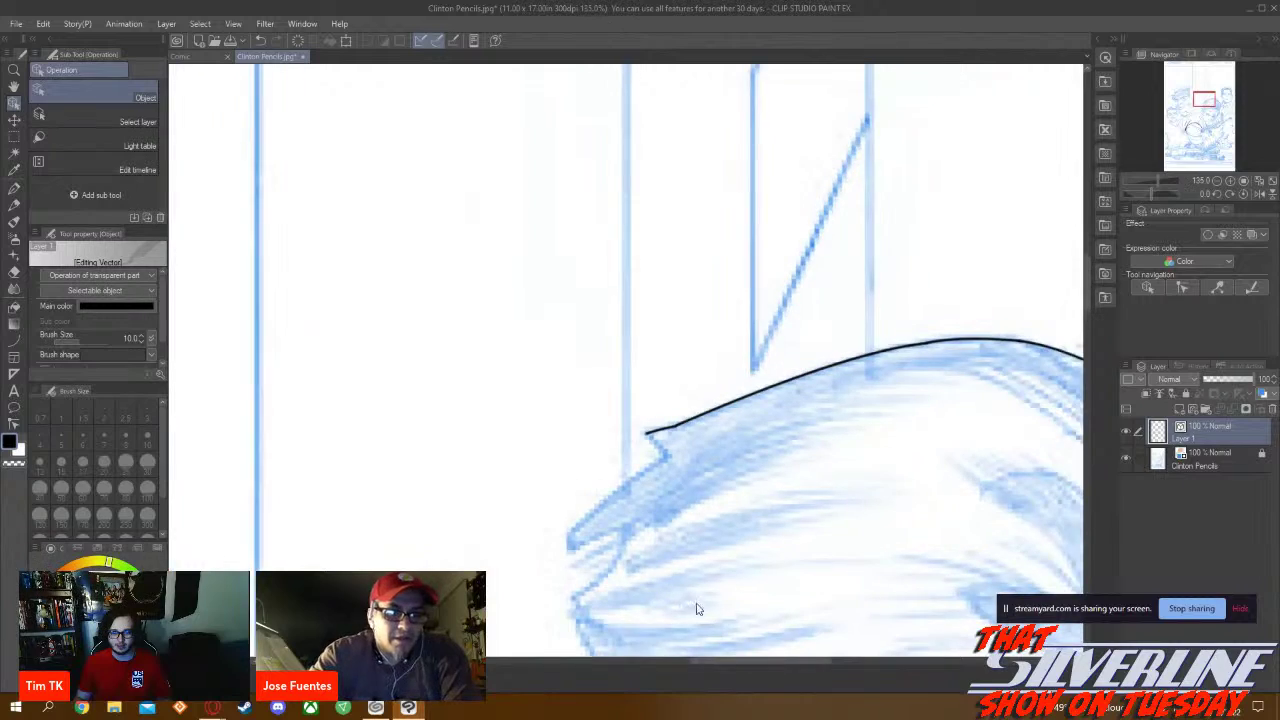
Extend the far-side hair outline with a short curve down from its loose end, using the Curve tool at size 4
{"action": "scroll", "coordinate": [698, 609], "scroll_direction": "down", "scroll_amount": 2}
{"action": "left_click_drag", "start_coordinate": [742, 662], "coordinate": [776, 640]}
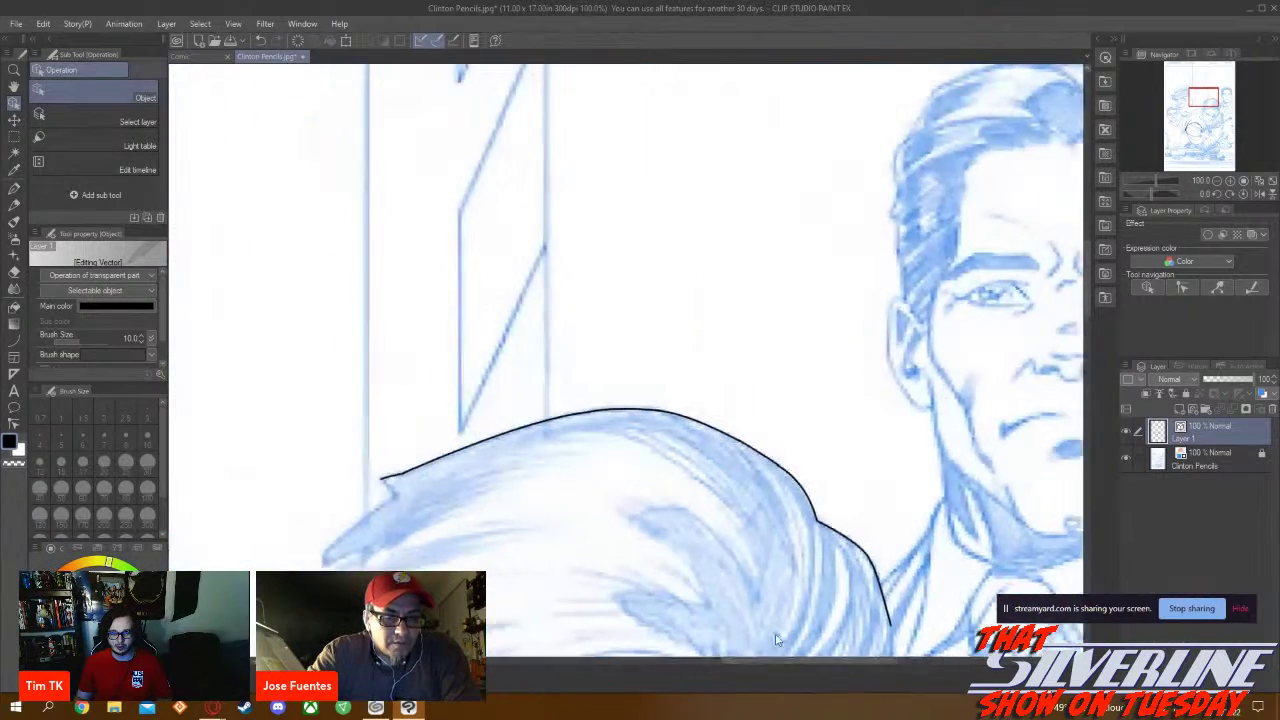
{"action": "scroll", "coordinate": [776, 640], "scroll_direction": "down", "scroll_amount": 1}
{"action": "scroll", "coordinate": [966, 557], "scroll_direction": "up", "scroll_amount": 1}
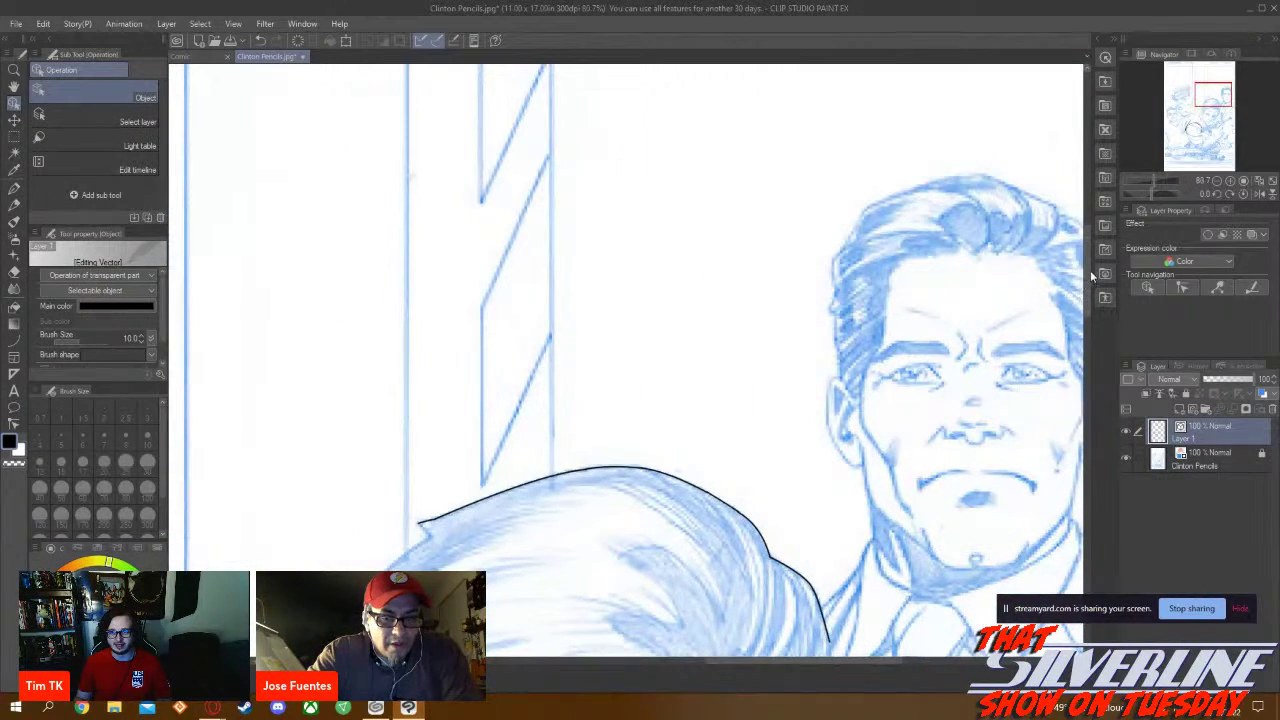
{"action": "left_click_drag", "start_coordinate": [1088, 275], "coordinate": [1088, 336]}
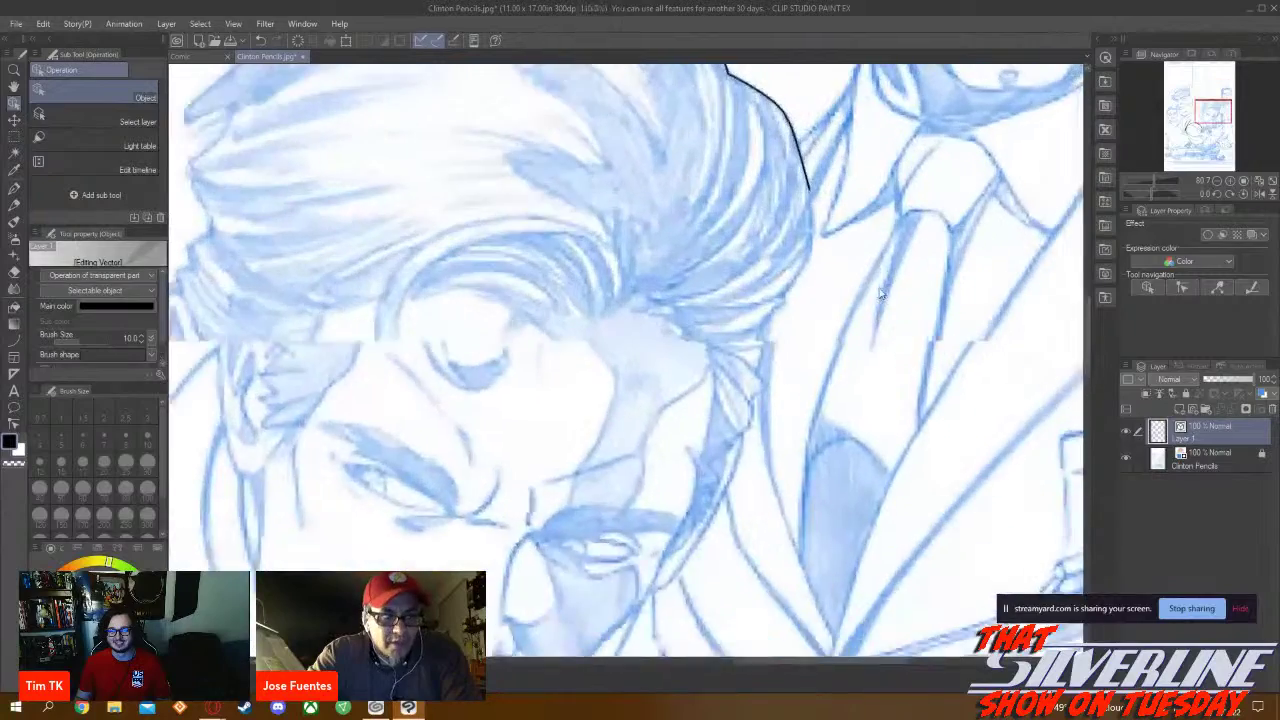
{"action": "scroll", "coordinate": [880, 293], "scroll_direction": "up", "scroll_amount": 3}
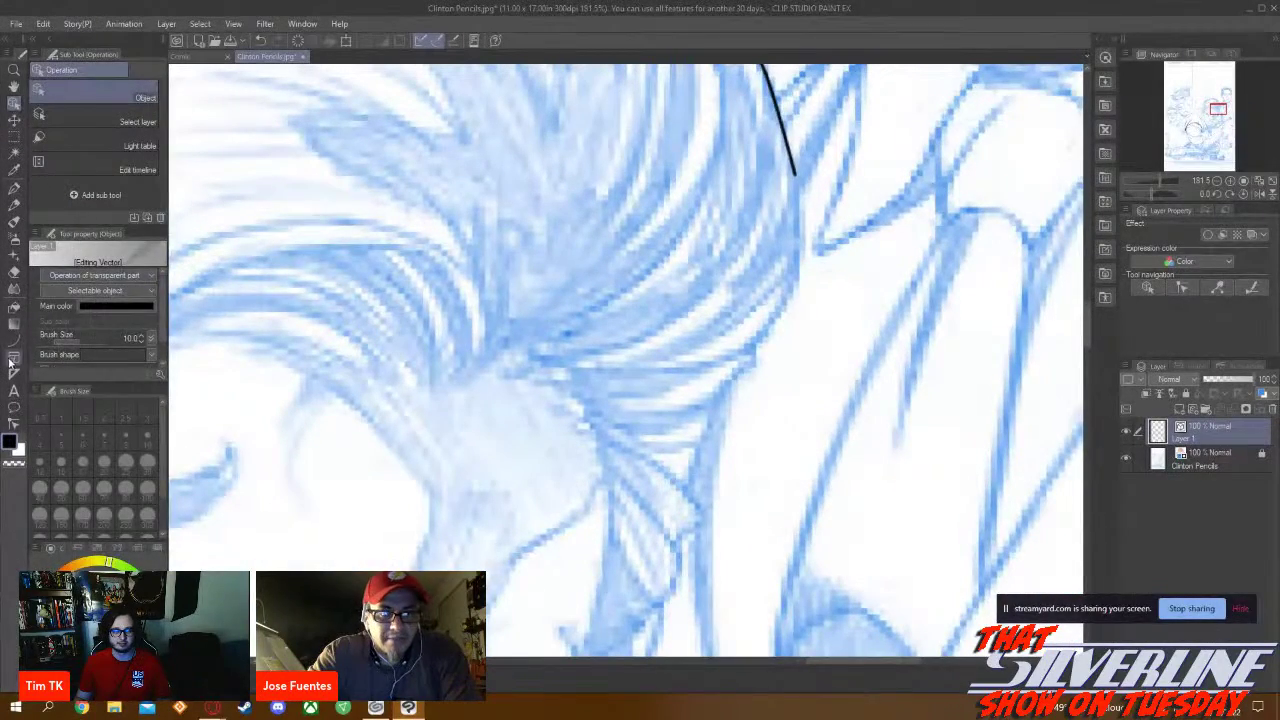
{"action": "left_click", "coordinate": [14, 341]}
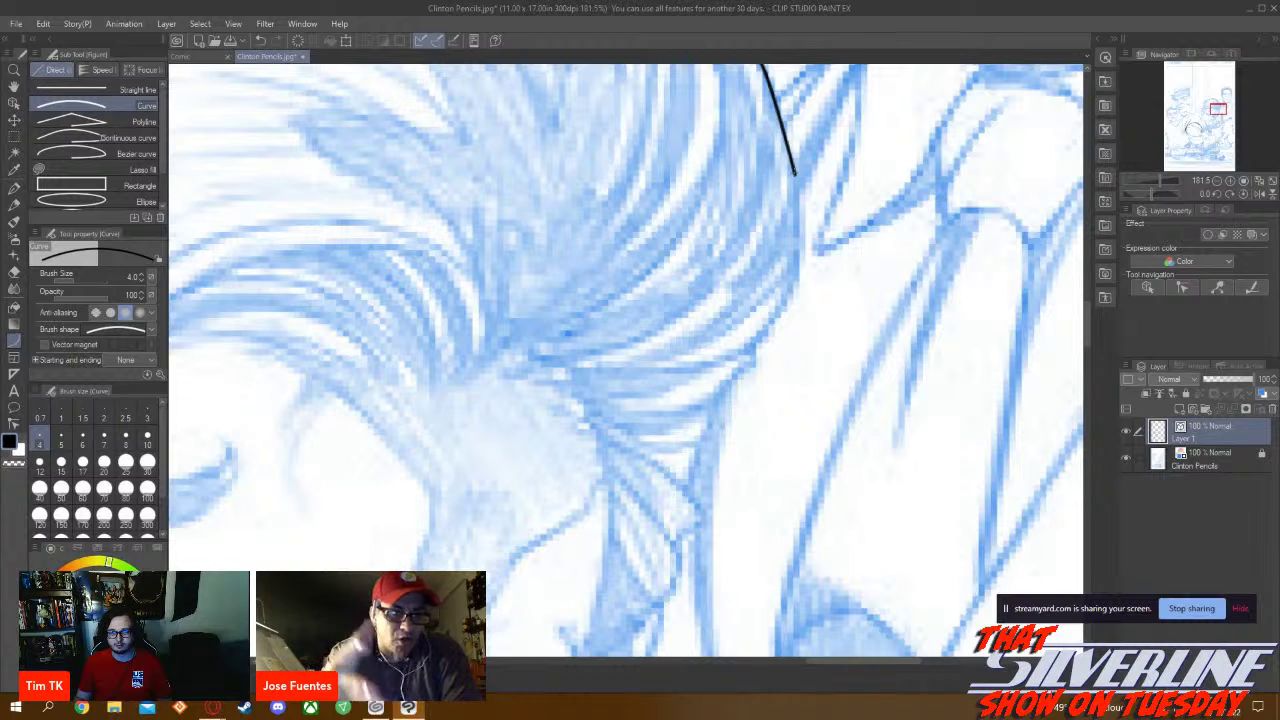
{"action": "left_click_drag", "start_coordinate": [793, 176], "coordinate": [797, 250]}
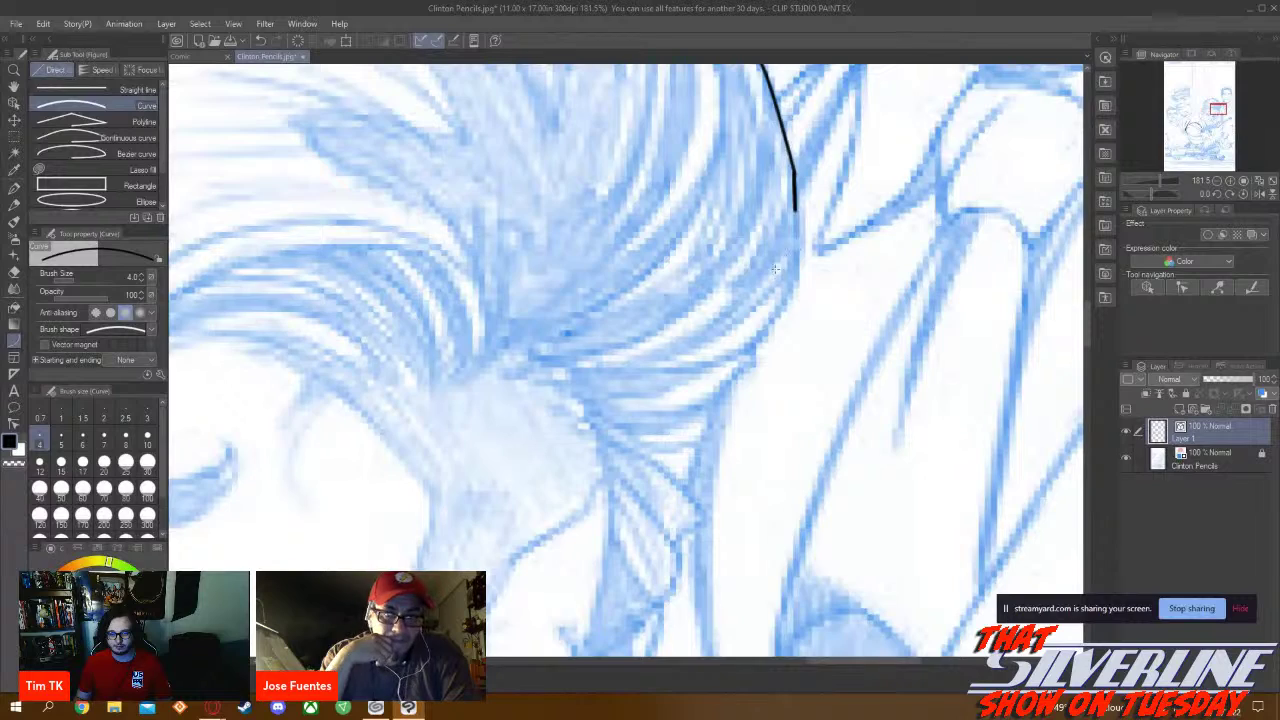
Ink the inner edge of the forehead curl's tip with two joined curves, redrawing the first one after a misplaced attempt
{"action": "scroll", "coordinate": [775, 268], "scroll_direction": "down", "scroll_amount": 6}
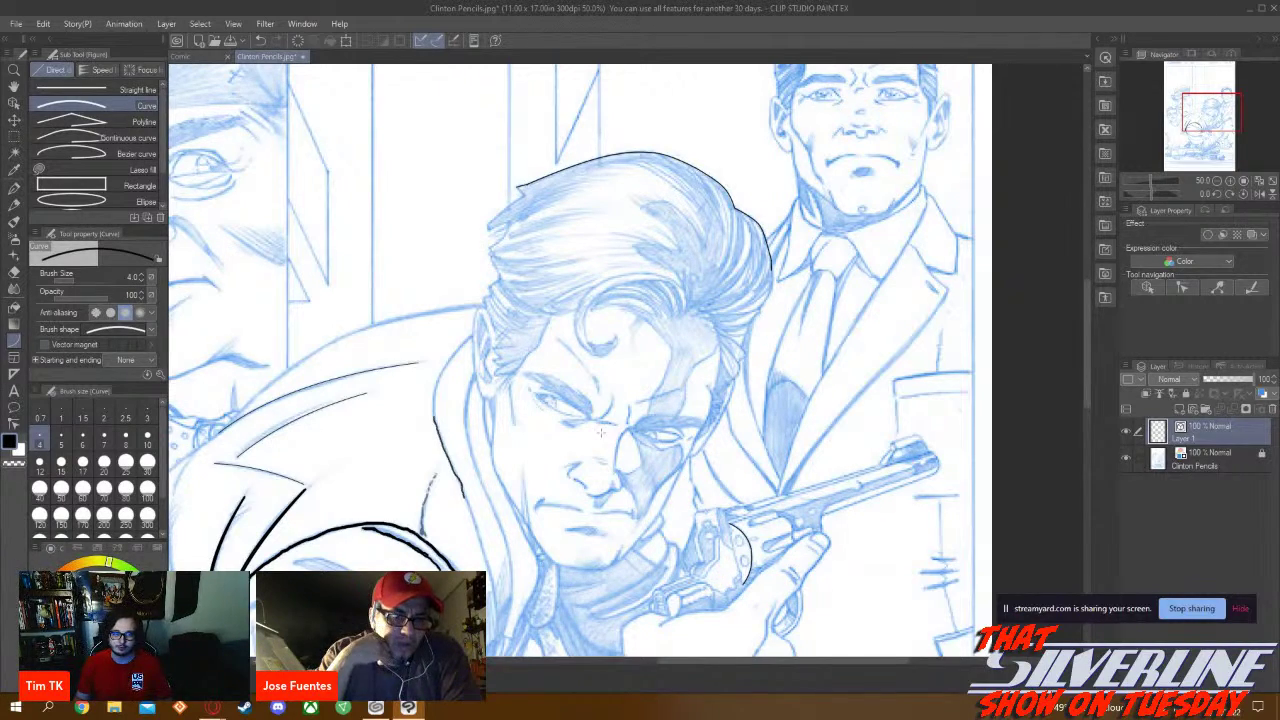
{"action": "scroll", "coordinate": [603, 415], "scroll_direction": "up", "scroll_amount": 1}
{"action": "scroll", "coordinate": [603, 415], "scroll_direction": "up", "scroll_amount": 5}
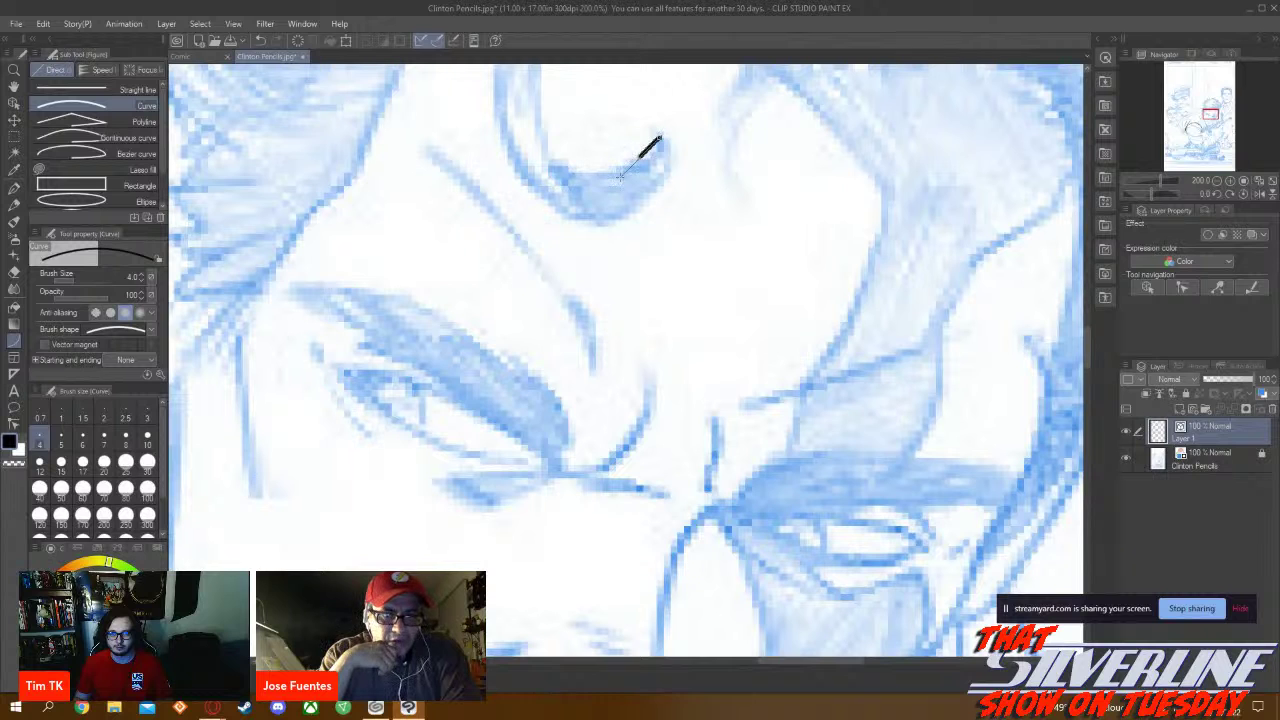
{"action": "mouse_move", "coordinate": [657, 137]}
{"action": "left_mouse_down"}
{"action": "mouse_move", "coordinate": [700, 136]}
{"action": "mouse_move", "coordinate": [664, 163]}
{"action": "left_mouse_up"}
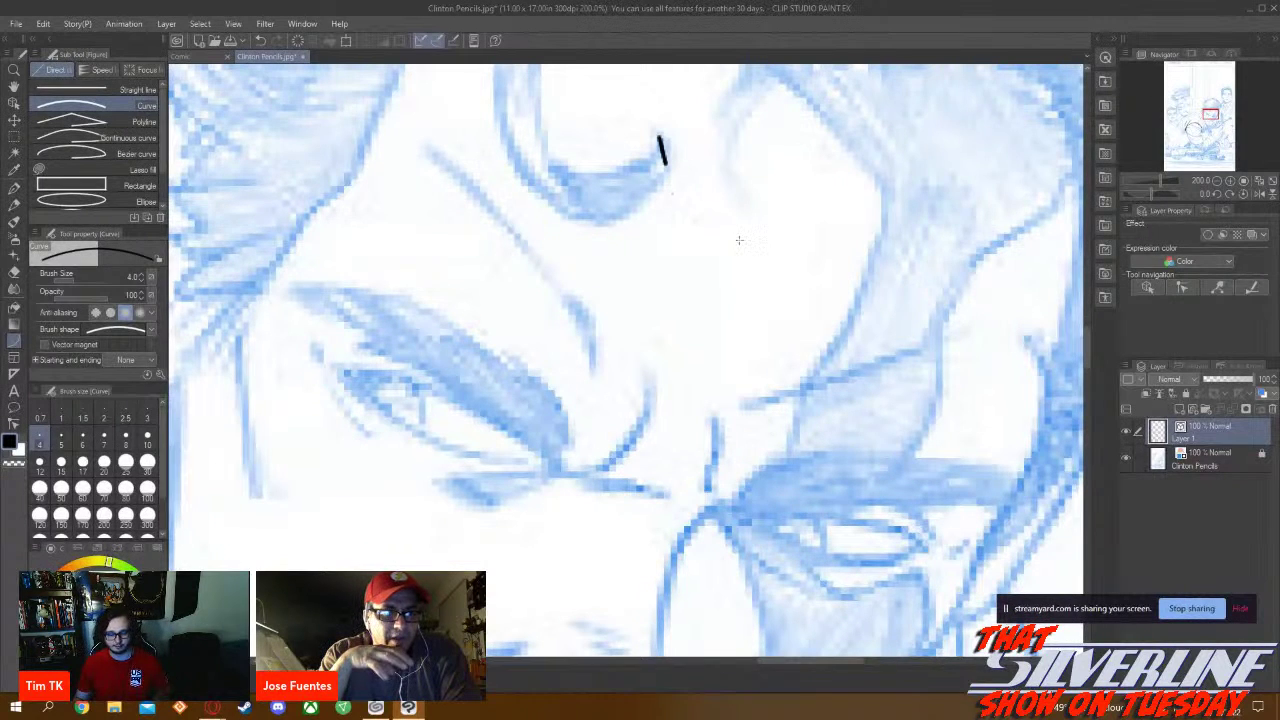
{"action": "key", "text": "ctrl+z"}
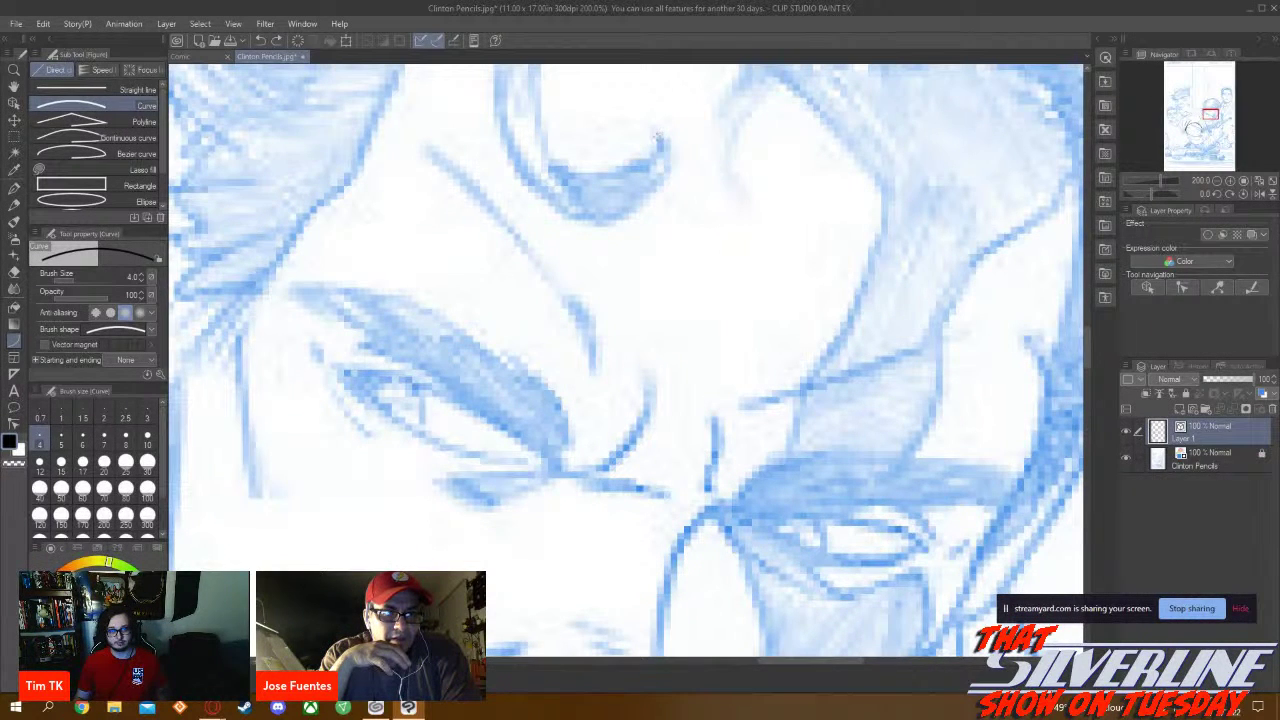
{"action": "left_click_drag", "start_coordinate": [657, 136], "coordinate": [624, 170]}
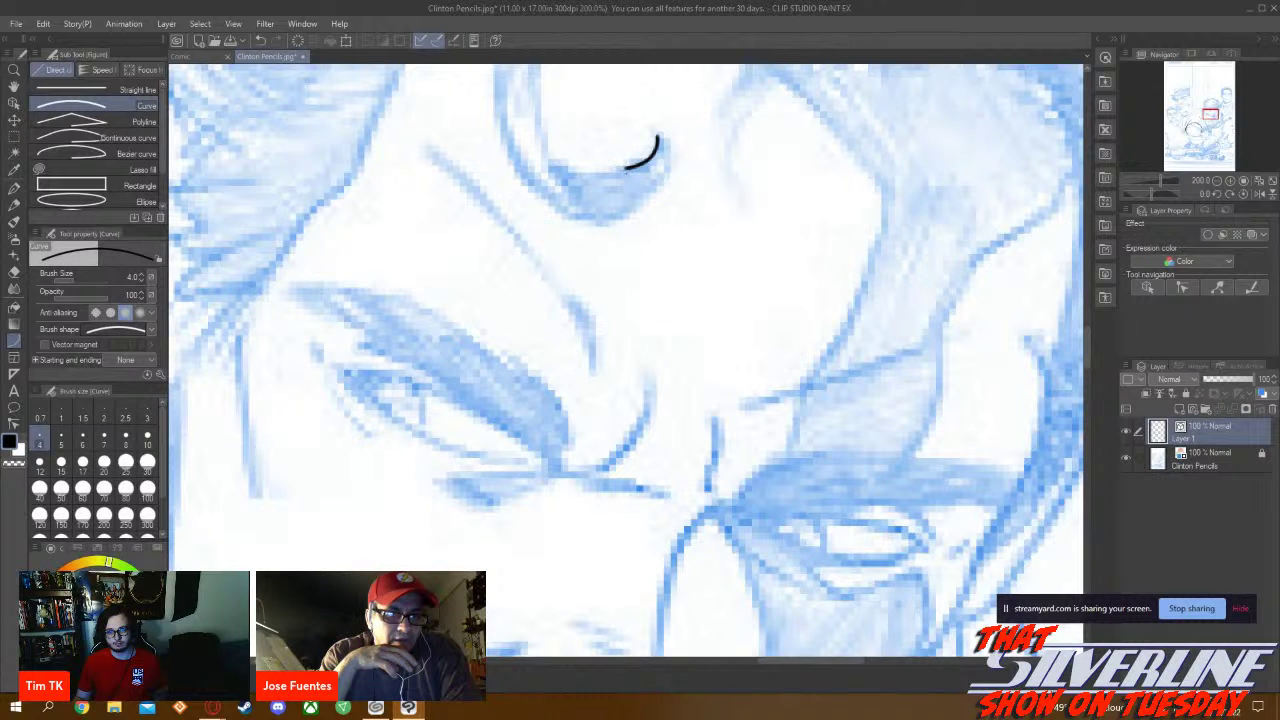
{"action": "left_click_drag", "start_coordinate": [624, 170], "coordinate": [546, 159]}
{"action": "left_click", "coordinate": [600, 185]}
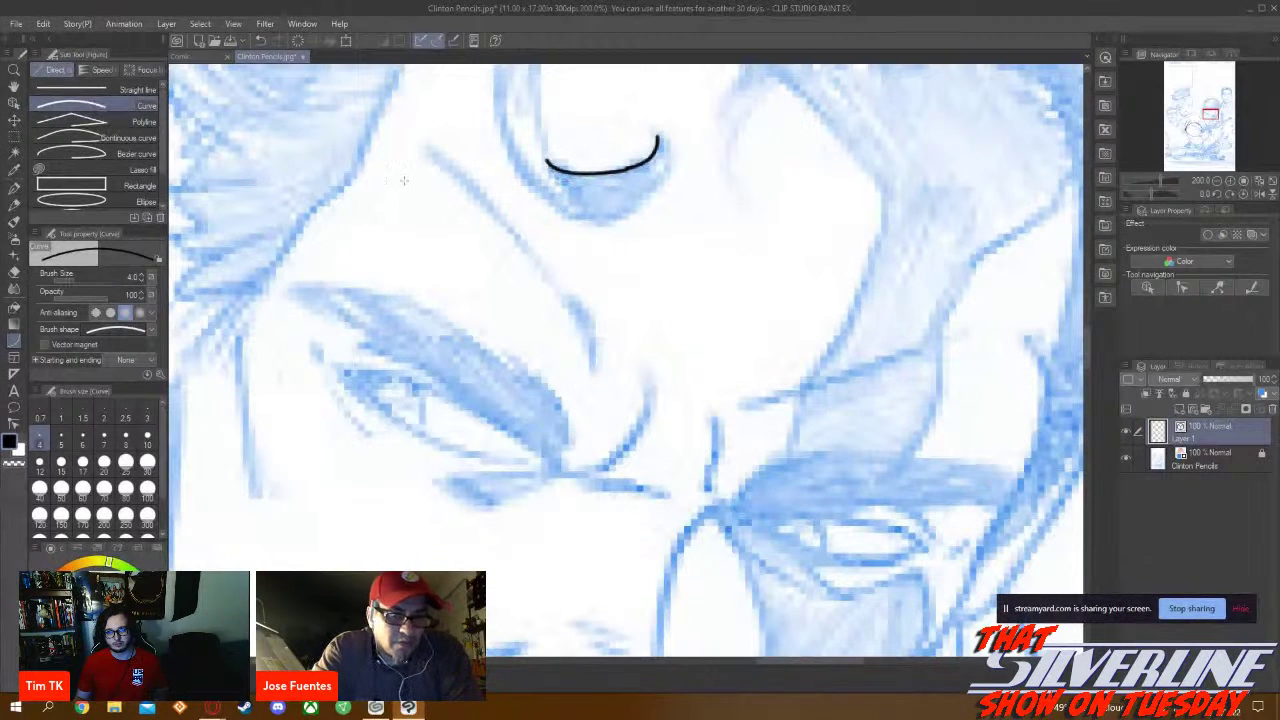
Smooth the join of the two curl-tip curves by nudging the longer curve's start point with the Object tool
{"action": "left_click", "coordinate": [14, 103]}
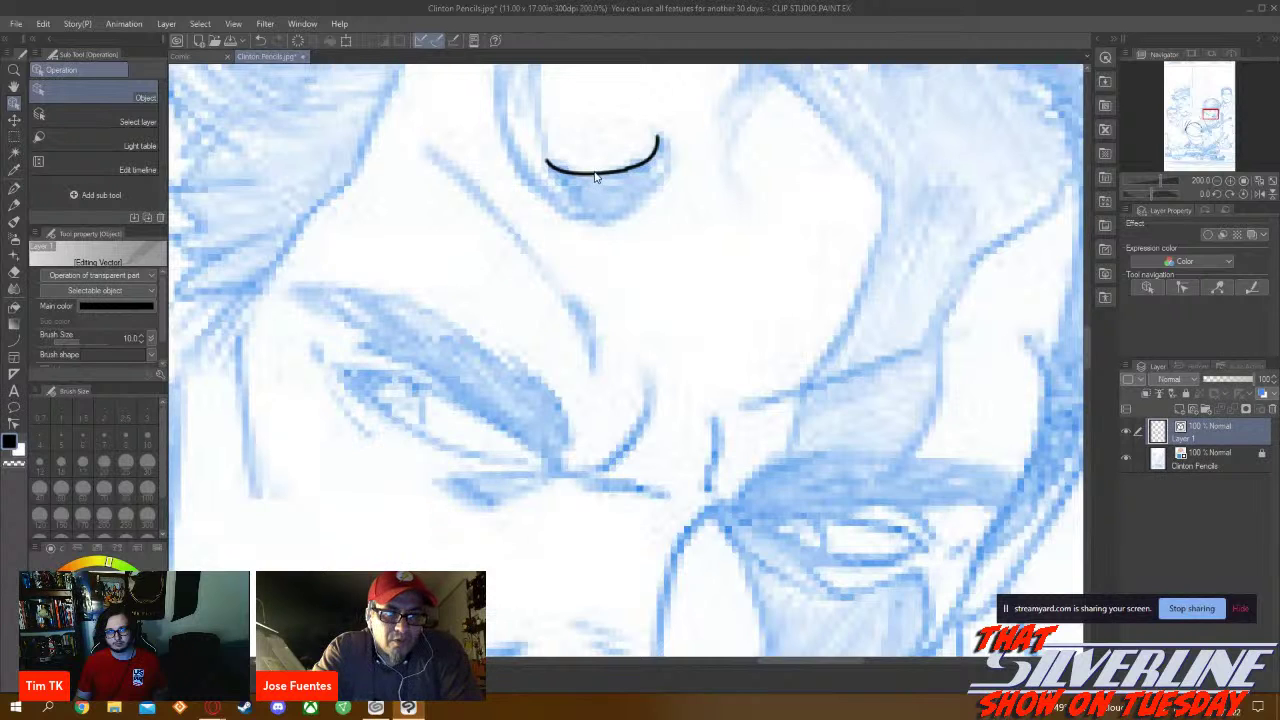
{"action": "left_click", "coordinate": [604, 173]}
{"action": "scroll", "coordinate": [604, 173], "scroll_direction": "up", "scroll_amount": 5}
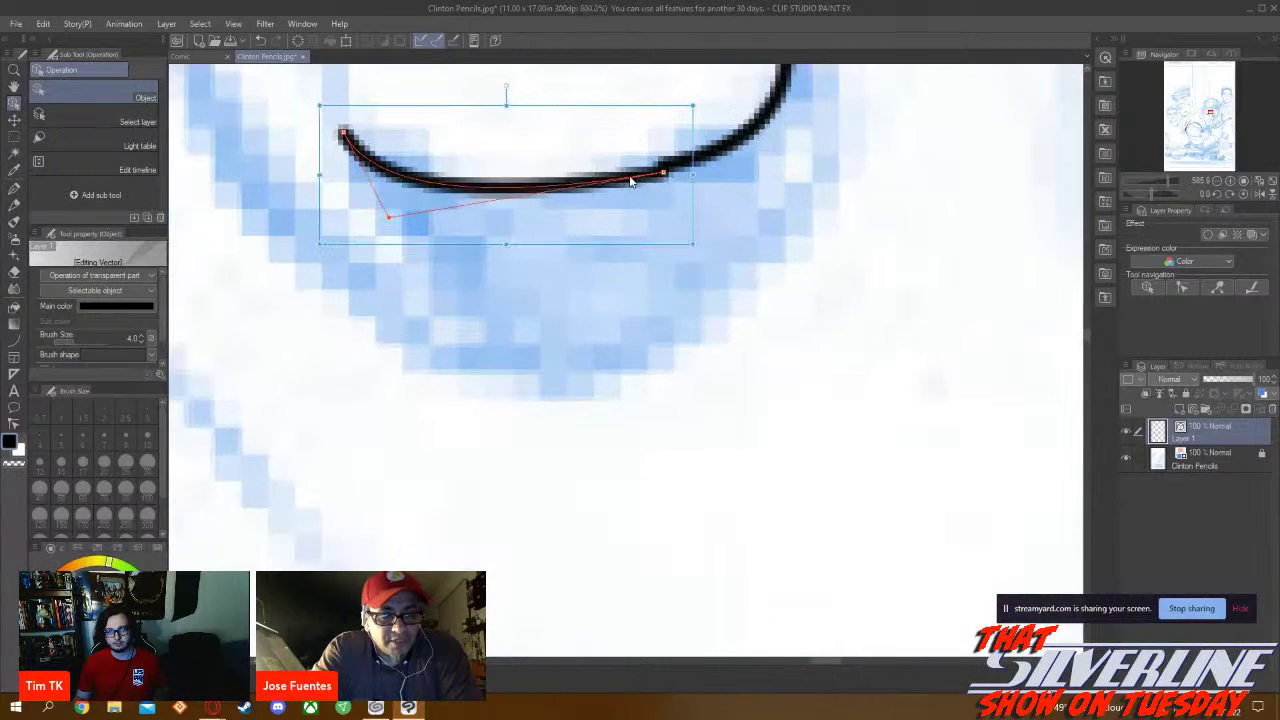
{"action": "left_click_drag", "start_coordinate": [662, 175], "coordinate": [664, 167]}
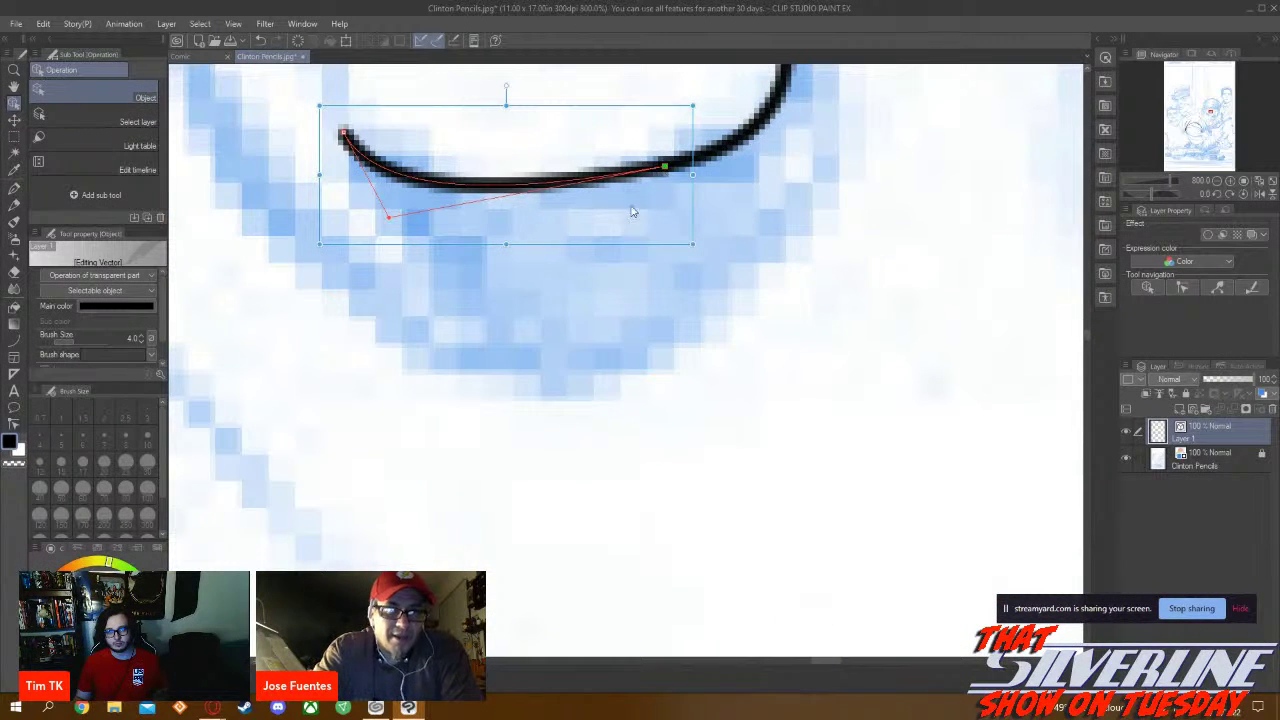
{"action": "left_click", "coordinate": [524, 352]}
{"action": "scroll", "coordinate": [530, 375], "scroll_direction": "down", "scroll_amount": 6}
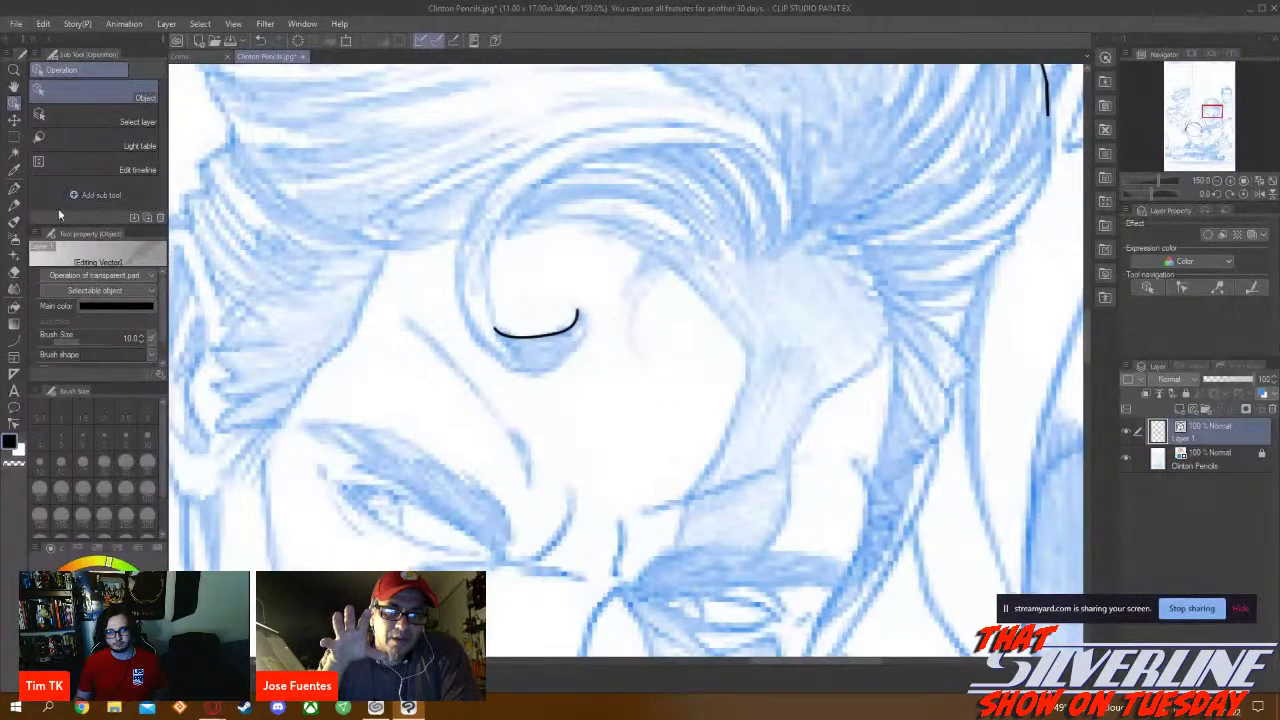
Continue the forehead curl's inner edge with a bowed curve running upward from the end of the tip line
{"action": "left_click", "coordinate": [14, 340]}
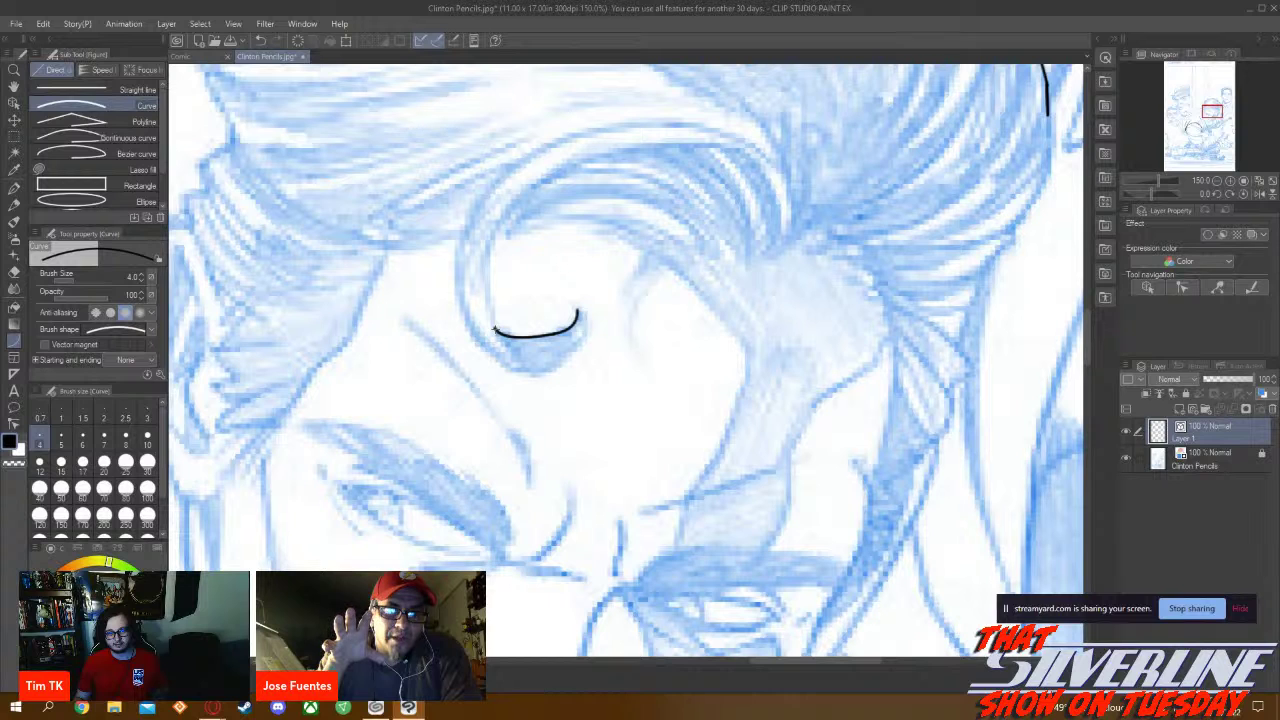
{"action": "mouse_move", "coordinate": [494, 330]}
{"action": "left_mouse_down"}
{"action": "mouse_move", "coordinate": [484, 245]}
{"action": "mouse_move", "coordinate": [506, 308]}
{"action": "mouse_move", "coordinate": [490, 241]}
{"action": "left_mouse_up"}
{"action": "key", "text": "ctrl+z"}
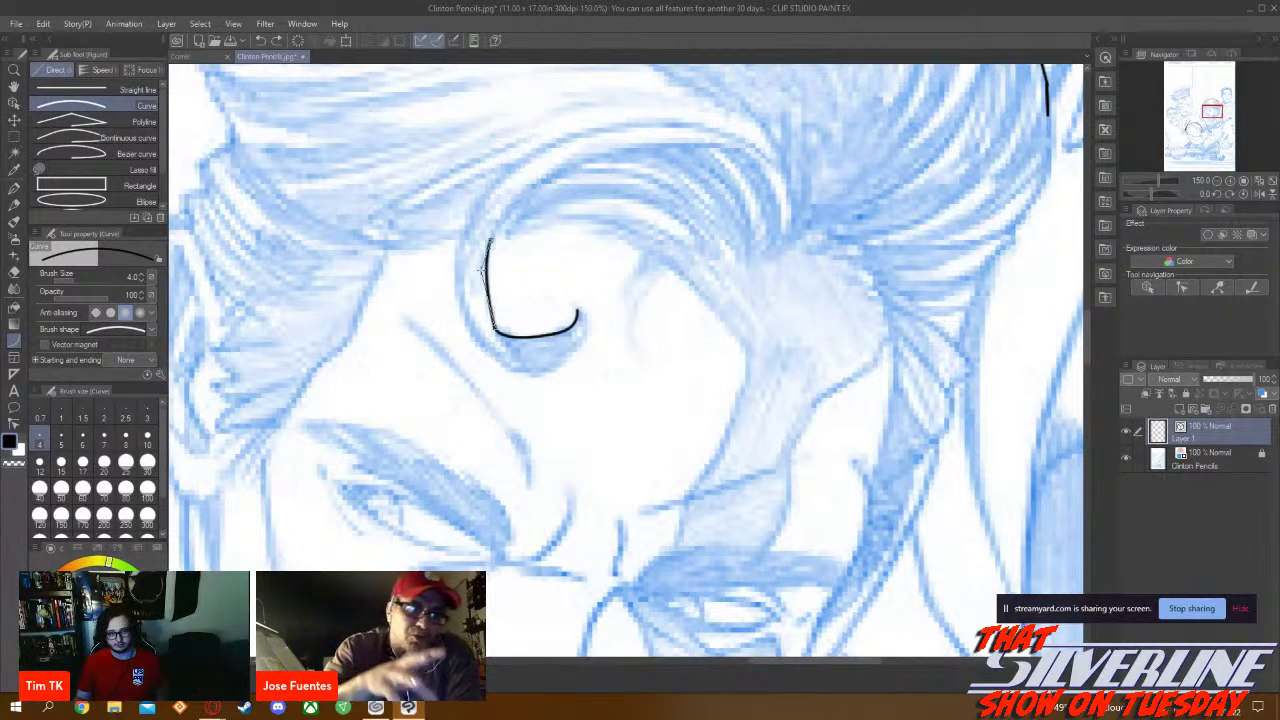
{"action": "left_click", "coordinate": [480, 268]}
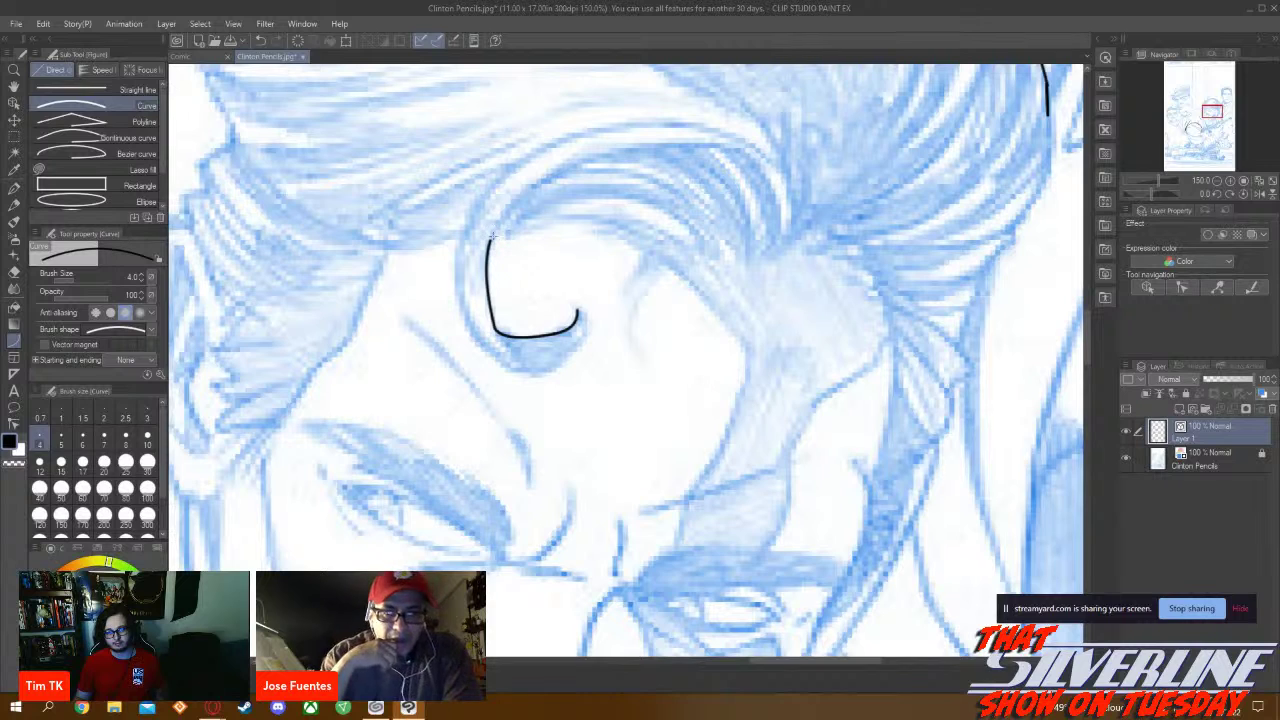
{"action": "scroll", "coordinate": [491, 236], "scroll_direction": "up", "scroll_amount": 2}
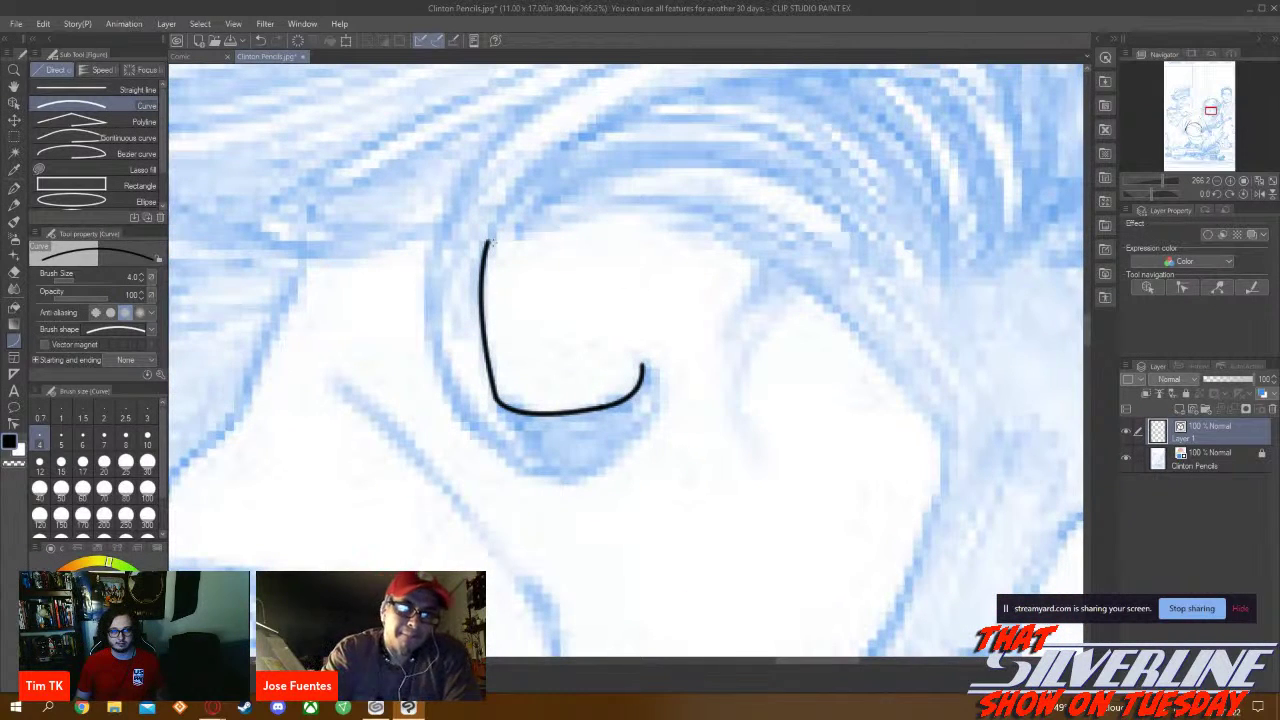
Continue the forehead curl's inner edge with two joined curves sweeping up and over towards the hair mass
{"action": "left_click_drag", "start_coordinate": [486, 243], "coordinate": [585, 130]}
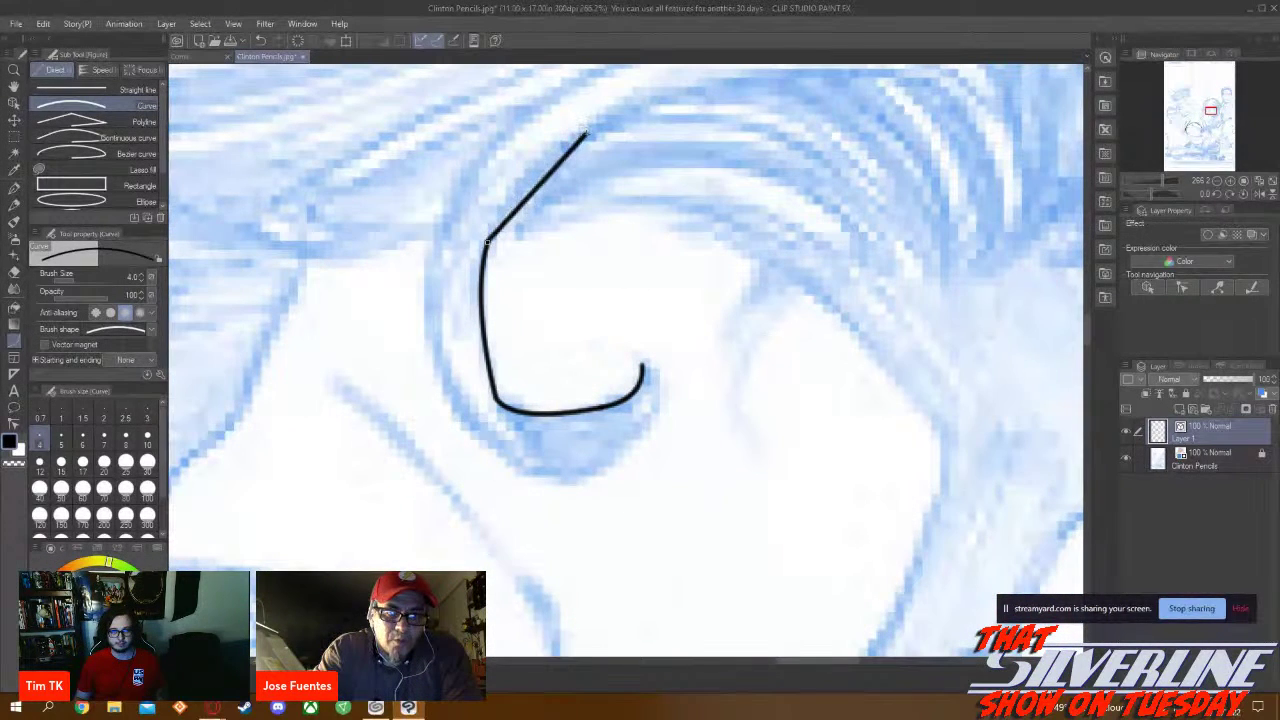
{"action": "left_click", "coordinate": [554, 146]}
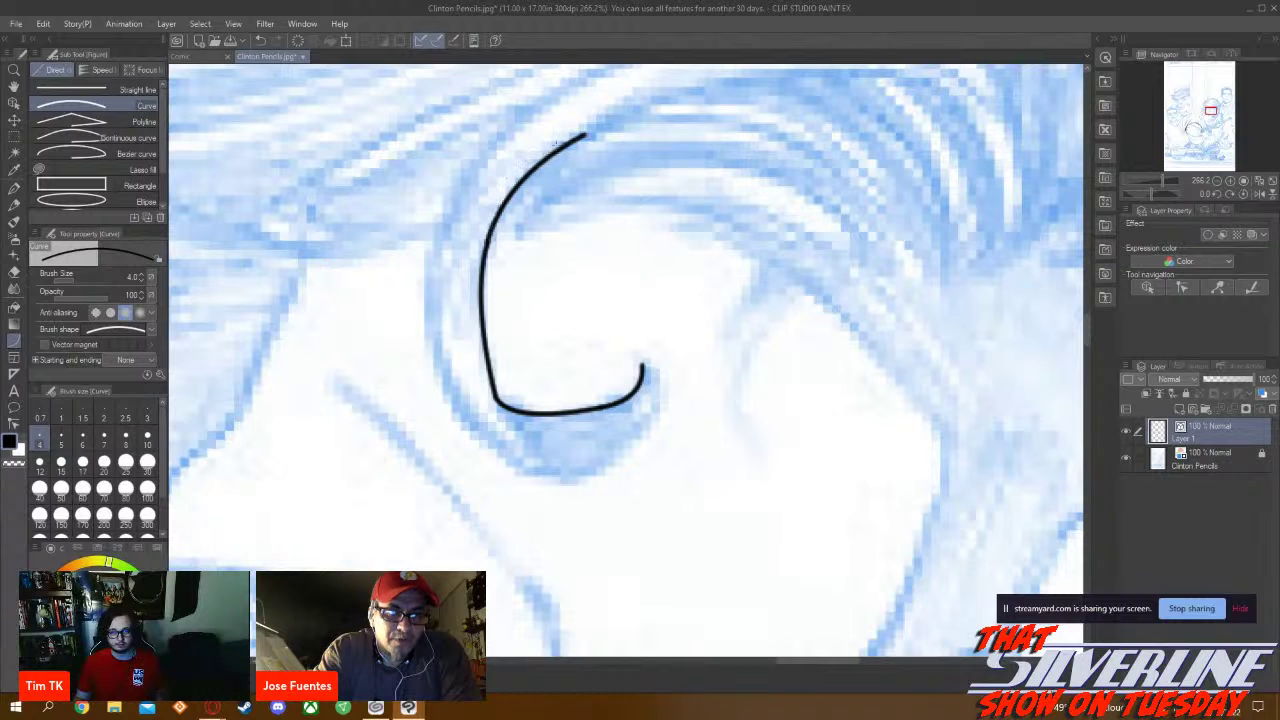
{"action": "scroll", "coordinate": [552, 155], "scroll_direction": "down", "scroll_amount": 2}
{"action": "scroll", "coordinate": [552, 160], "scroll_direction": "down", "scroll_amount": 2}
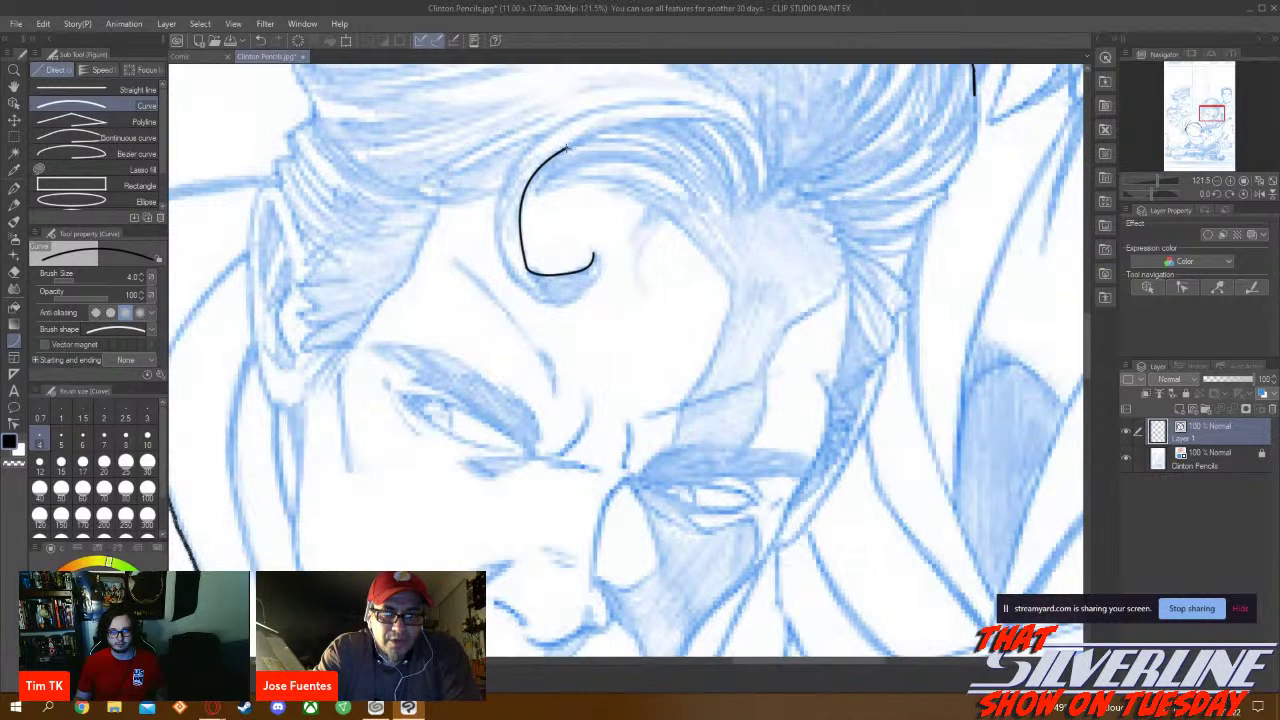
{"action": "left_click_drag", "start_coordinate": [566, 148], "coordinate": [704, 120]}
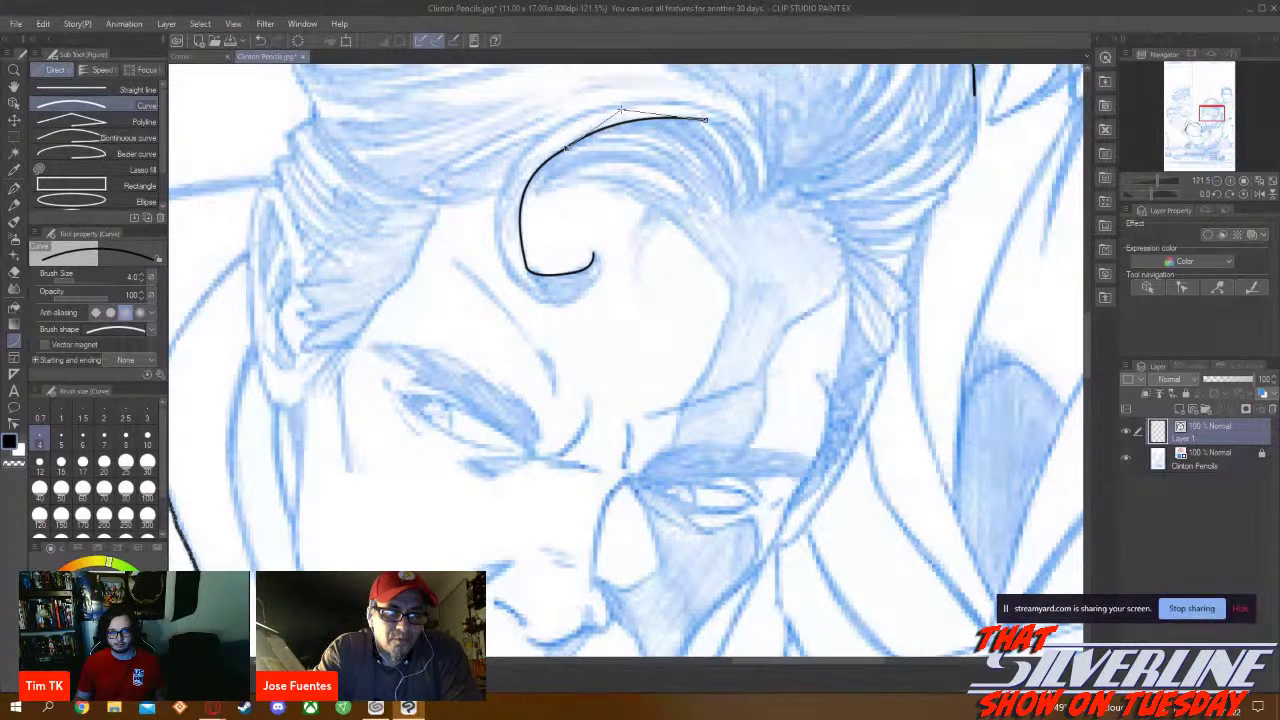
{"action": "left_click", "coordinate": [620, 110]}
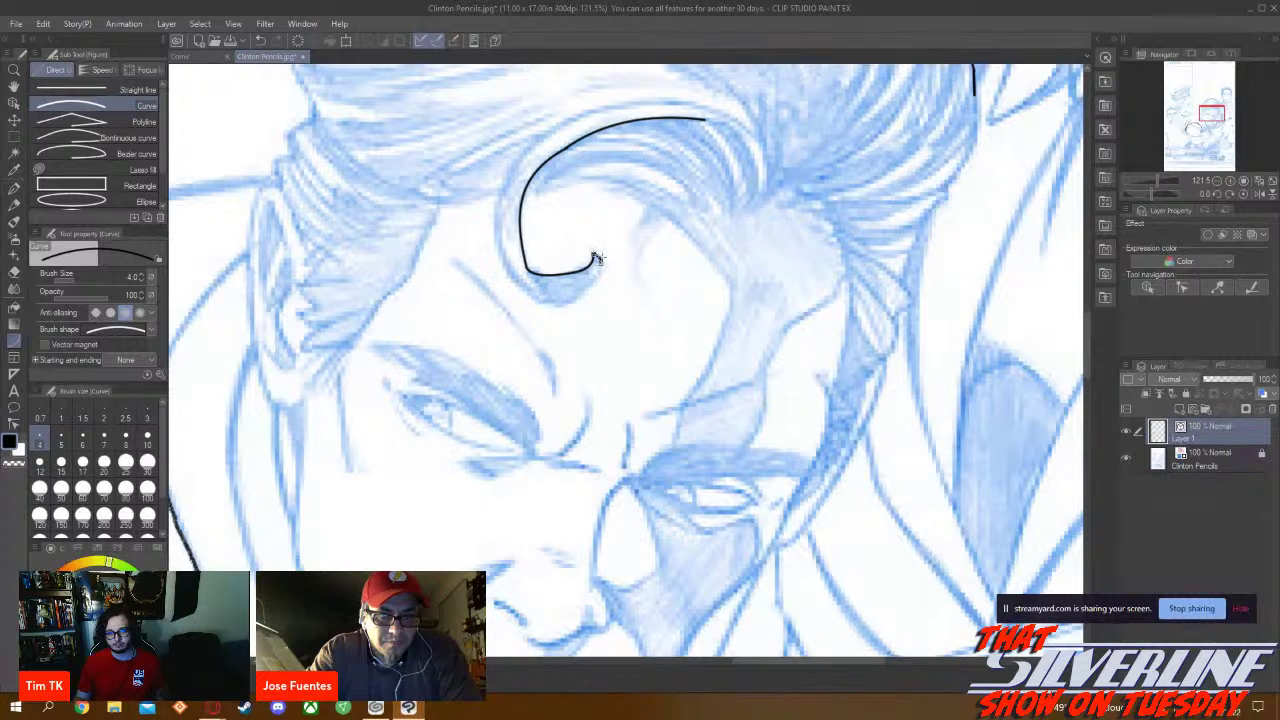
Ink the outer edge of the curl's tip with three joined curves from its point around the underside, redrawing the misplaced middle one
{"action": "left_click_drag", "start_coordinate": [598, 258], "coordinate": [558, 308]}
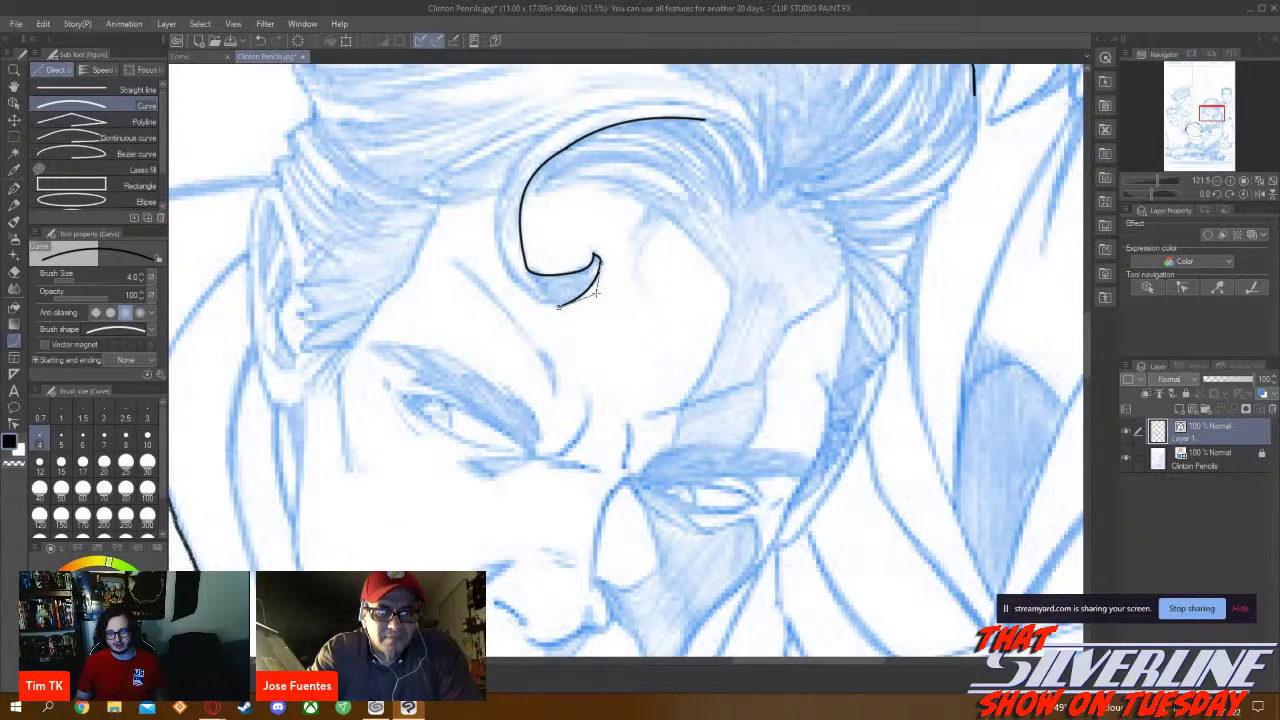
{"action": "left_click", "coordinate": [580, 304]}
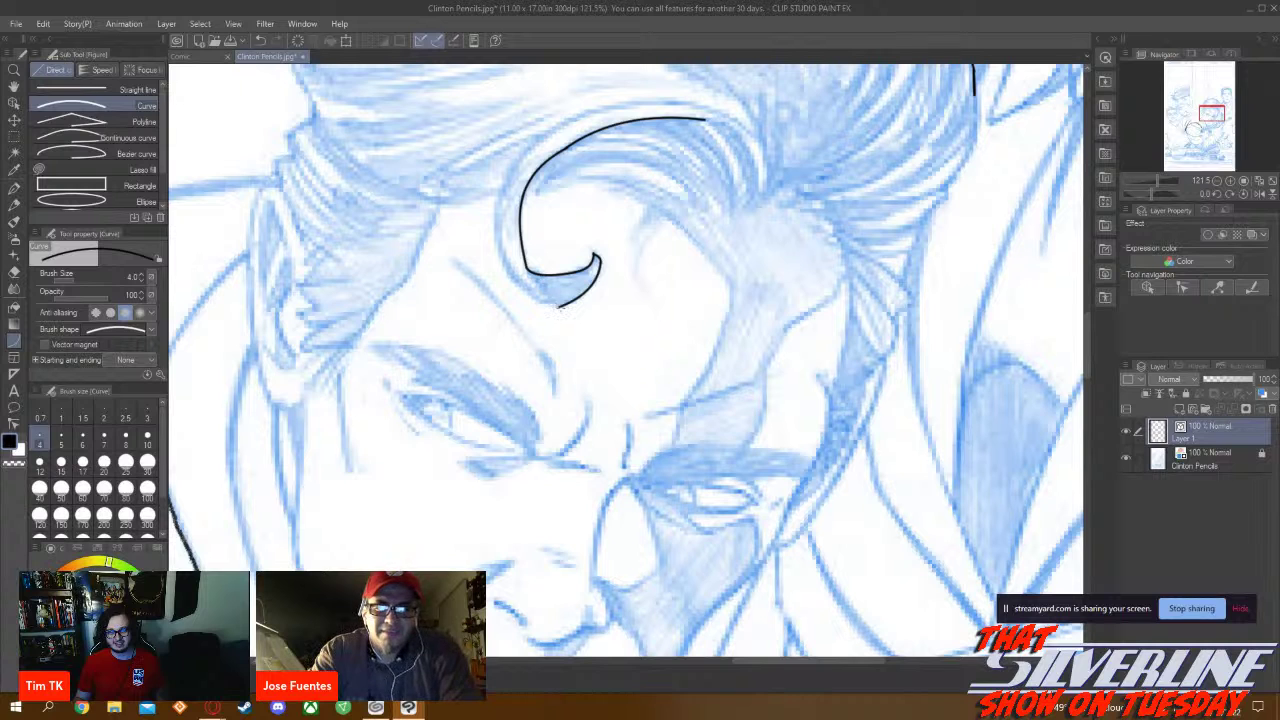
{"action": "mouse_move", "coordinate": [560, 307]}
{"action": "left_mouse_down"}
{"action": "mouse_move", "coordinate": [506, 280]}
{"action": "mouse_move", "coordinate": [508, 292]}
{"action": "mouse_move", "coordinate": [502, 280]}
{"action": "mouse_move", "coordinate": [484, 288]}
{"action": "left_mouse_up"}
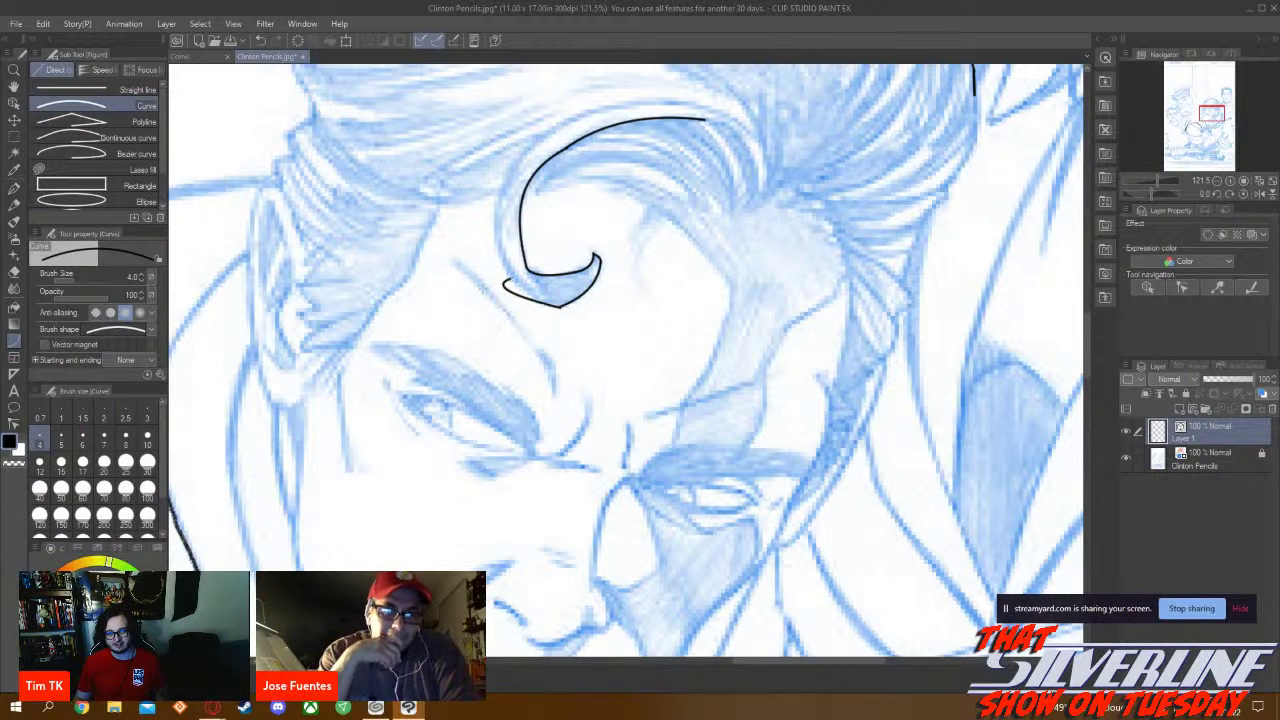
{"action": "key", "text": "ctrl+z"}
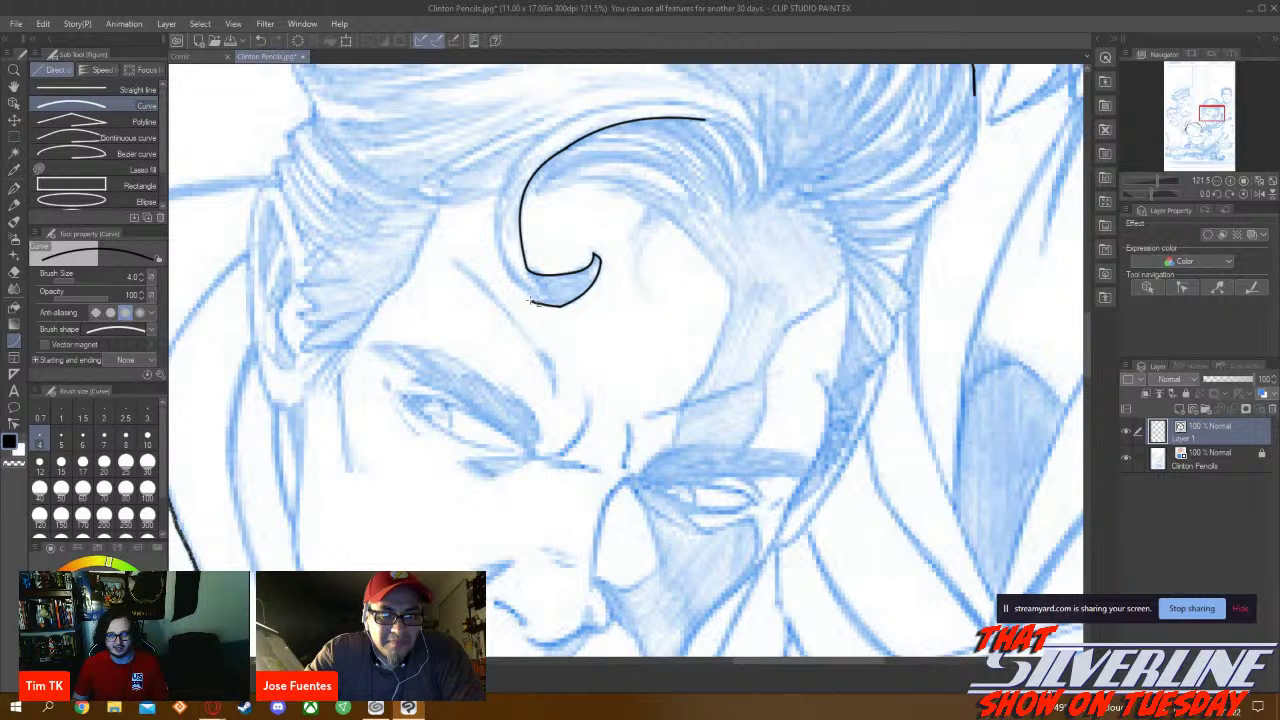
{"action": "left_click_drag", "start_coordinate": [531, 300], "coordinate": [506, 266]}
{"action": "left_click", "coordinate": [508, 280]}
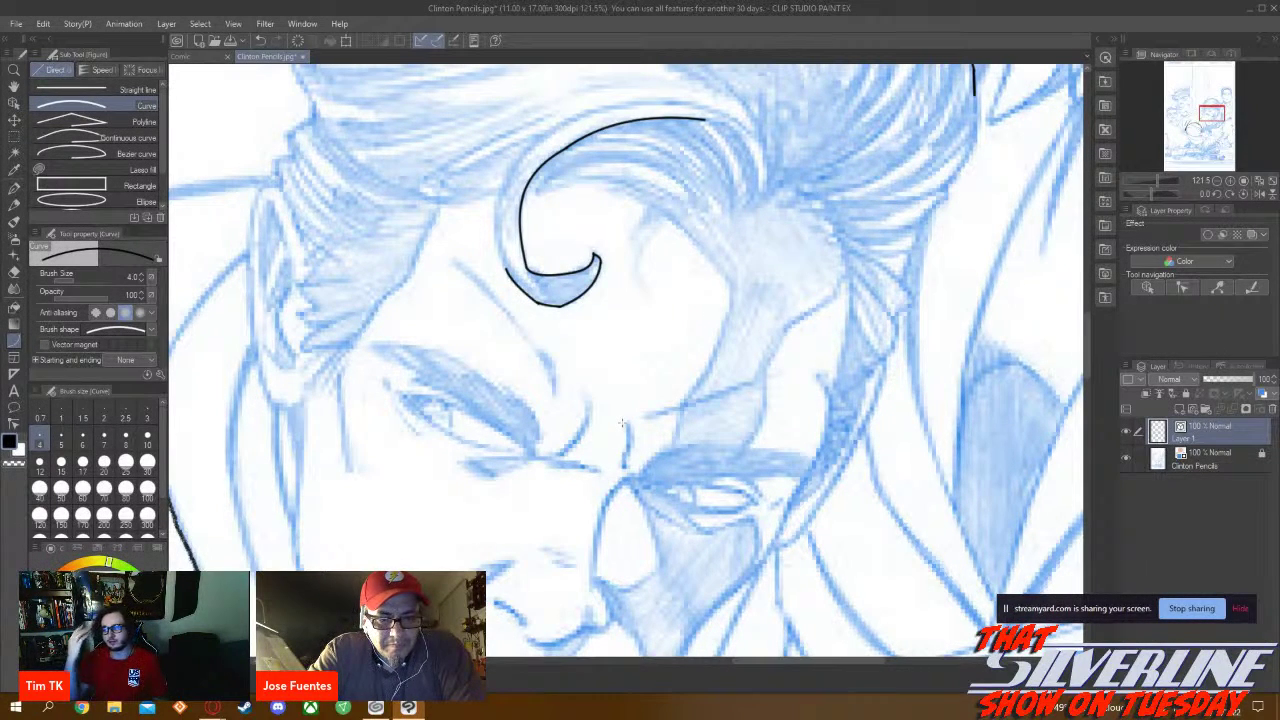
Examine the inked curl, hair outline and jacket lines against the surrounding pencil figures at several zoom levels
{"action": "scroll", "coordinate": [614, 441], "scroll_direction": "down", "scroll_amount": 8}
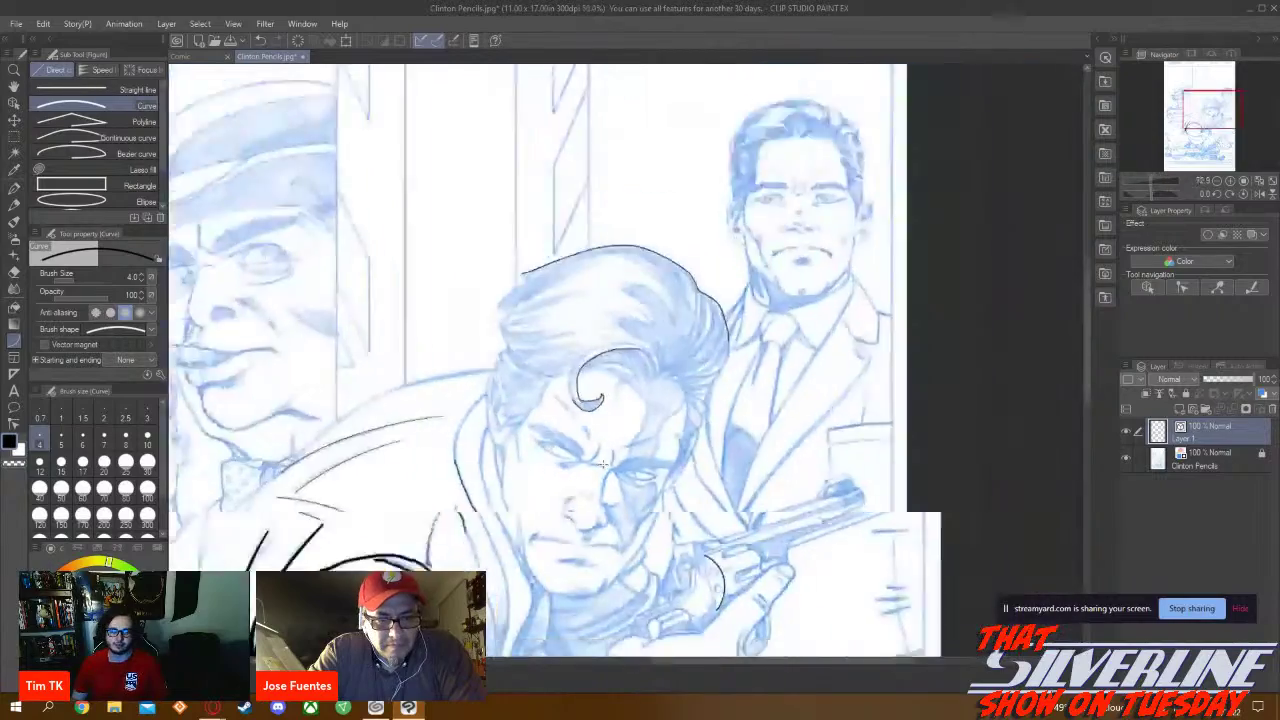
{"action": "scroll", "coordinate": [603, 458], "scroll_direction": "up", "scroll_amount": 4}
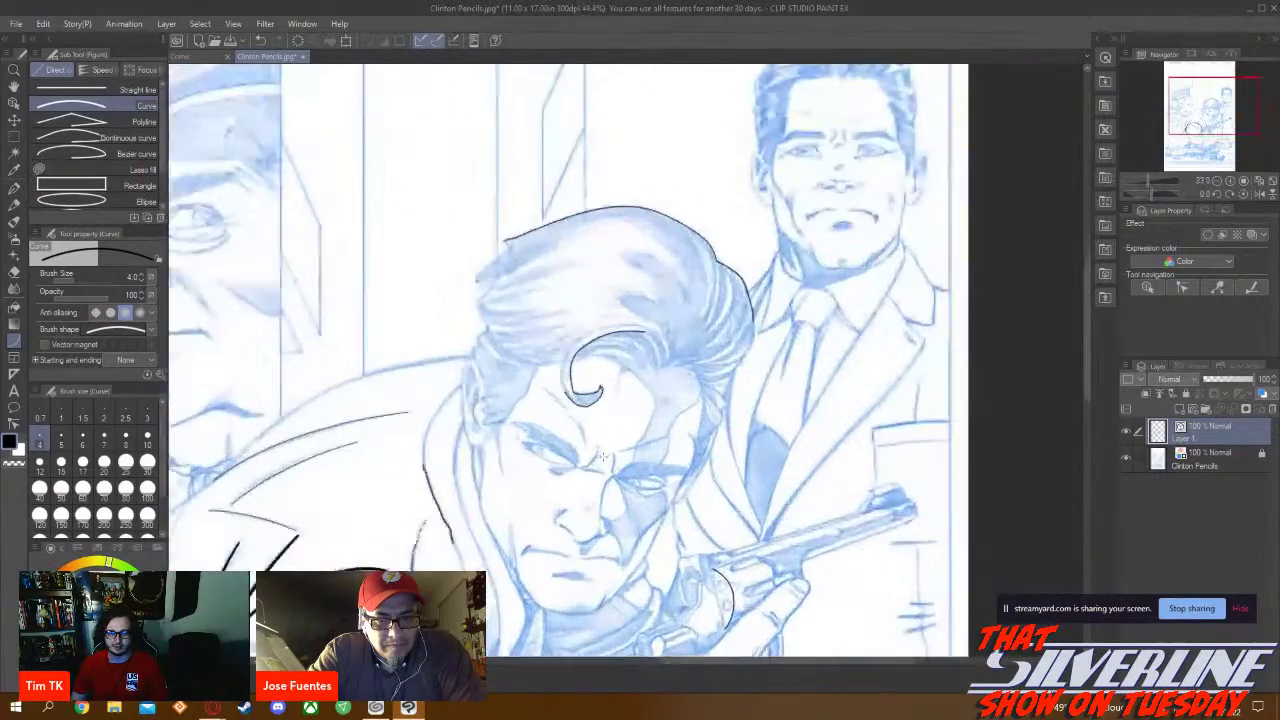
{"action": "scroll", "coordinate": [613, 449], "scroll_direction": "up", "scroll_amount": 4}
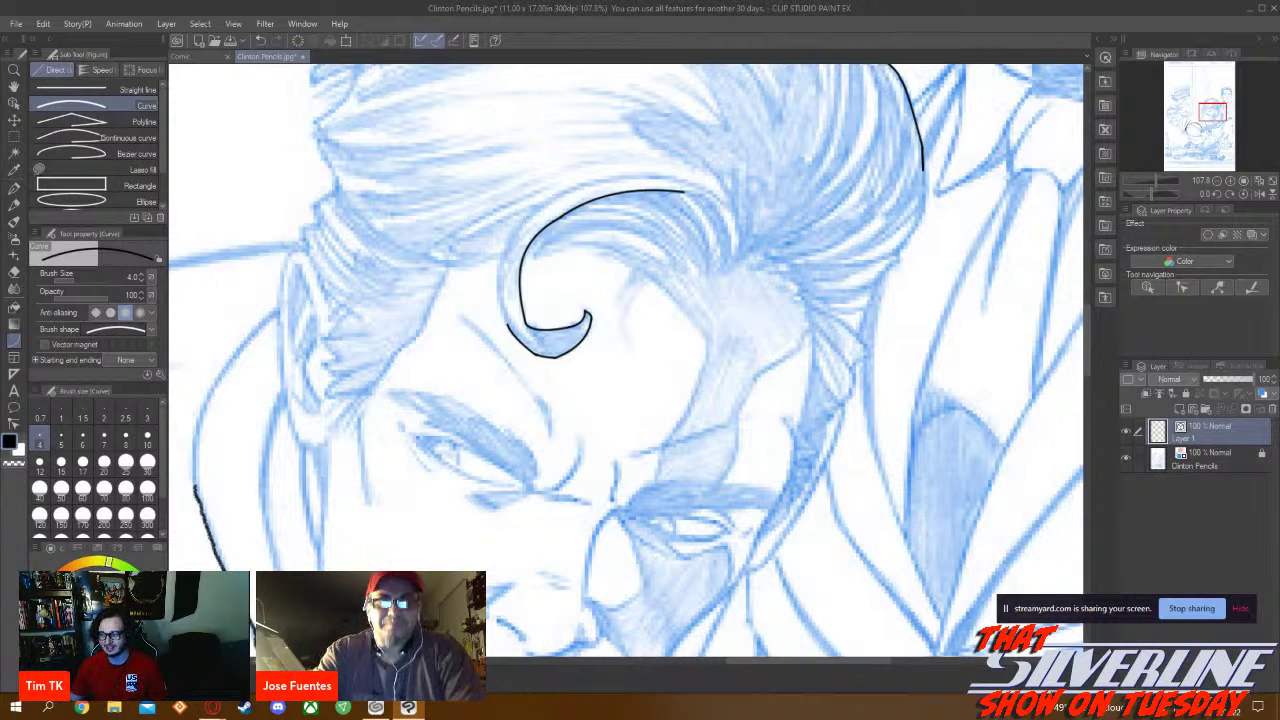
{"action": "scroll", "coordinate": [209, 300], "scroll_direction": "down", "scroll_amount": 3}
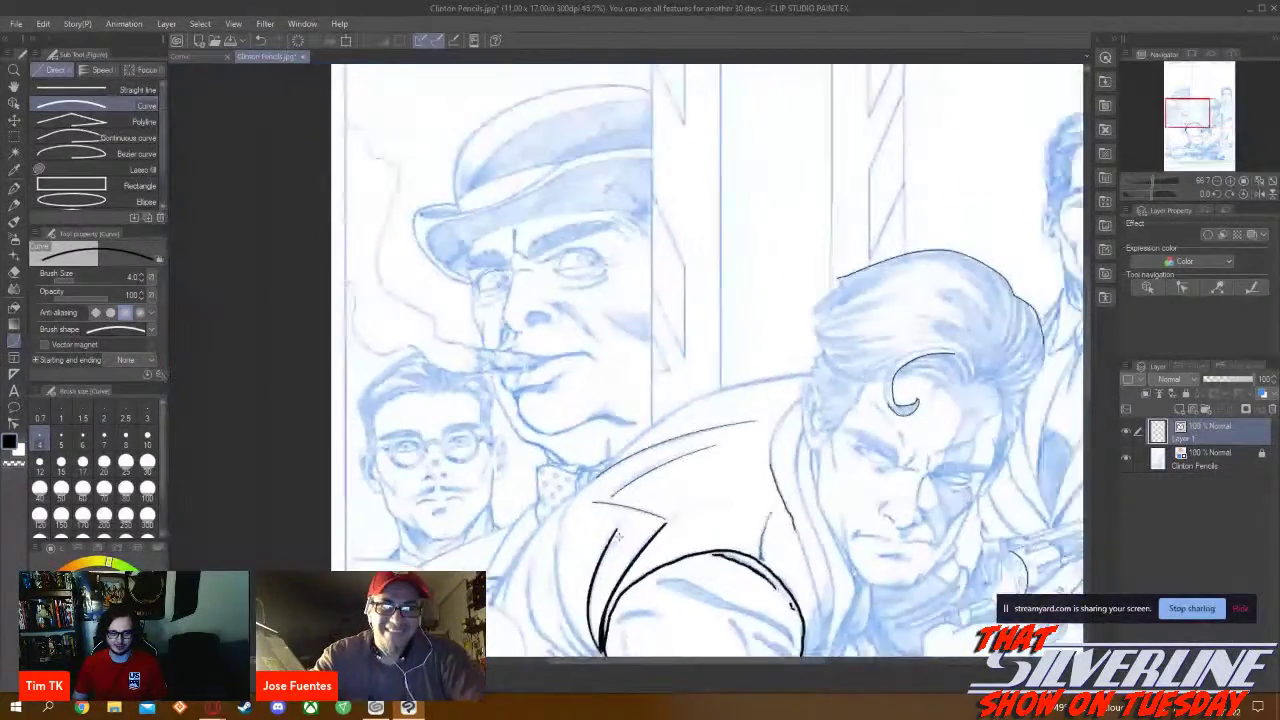
{"action": "scroll", "coordinate": [617, 537], "scroll_direction": "down", "scroll_amount": 3}
{"action": "scroll", "coordinate": [760, 595], "scroll_direction": "up", "scroll_amount": 3}
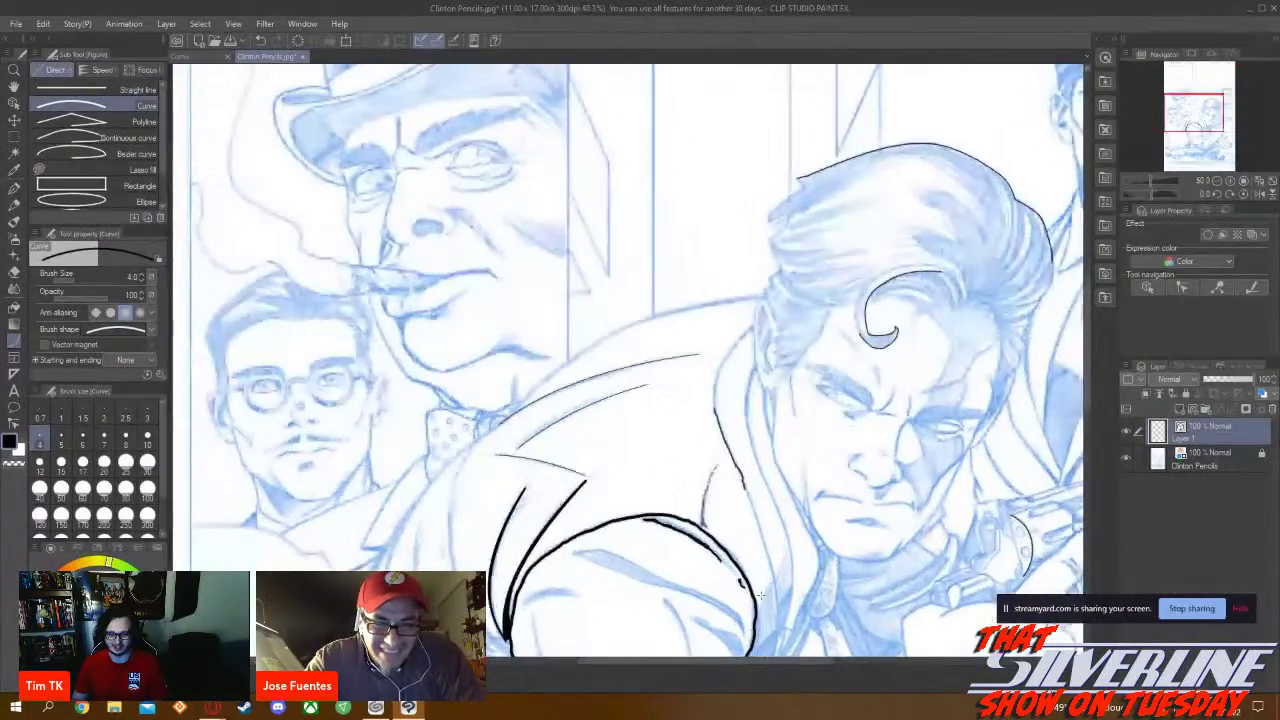
{"action": "scroll", "coordinate": [760, 595], "scroll_direction": "up", "scroll_amount": 2}
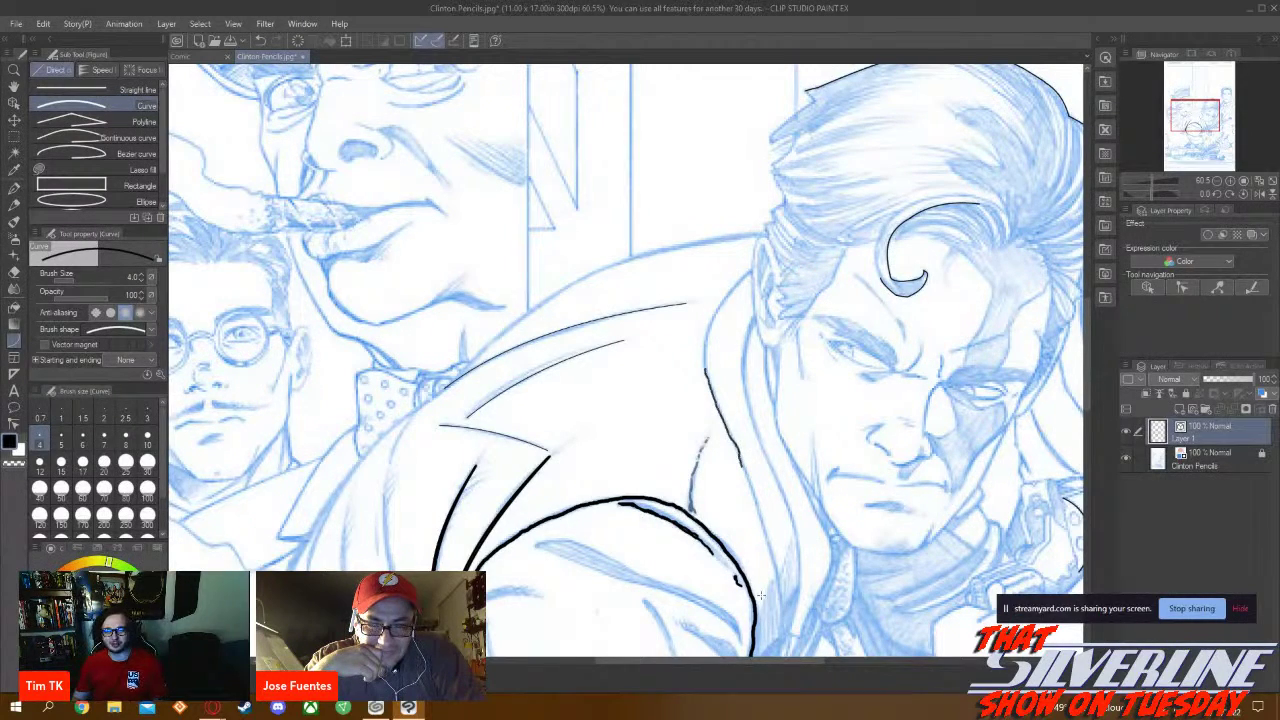
{"action": "scroll", "coordinate": [839, 502], "scroll_direction": "down", "scroll_amount": 2}
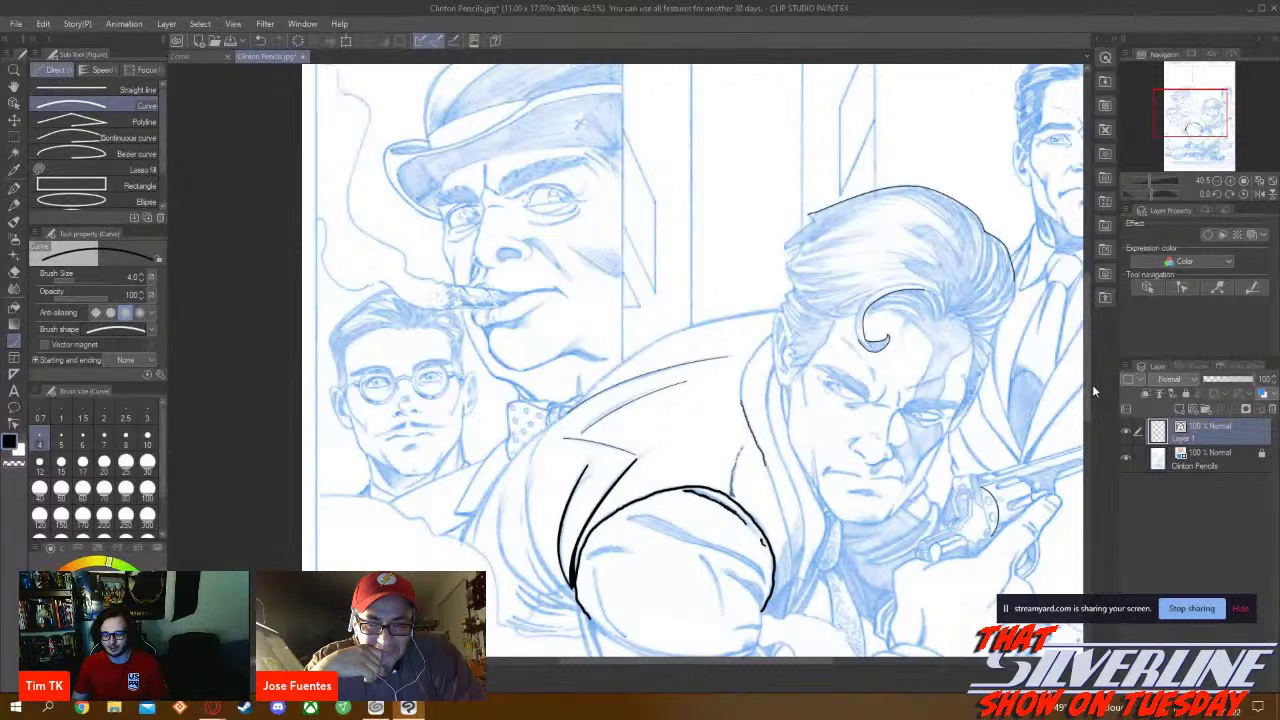
{"action": "left_click_drag", "start_coordinate": [1091, 379], "coordinate": [1089, 415]}
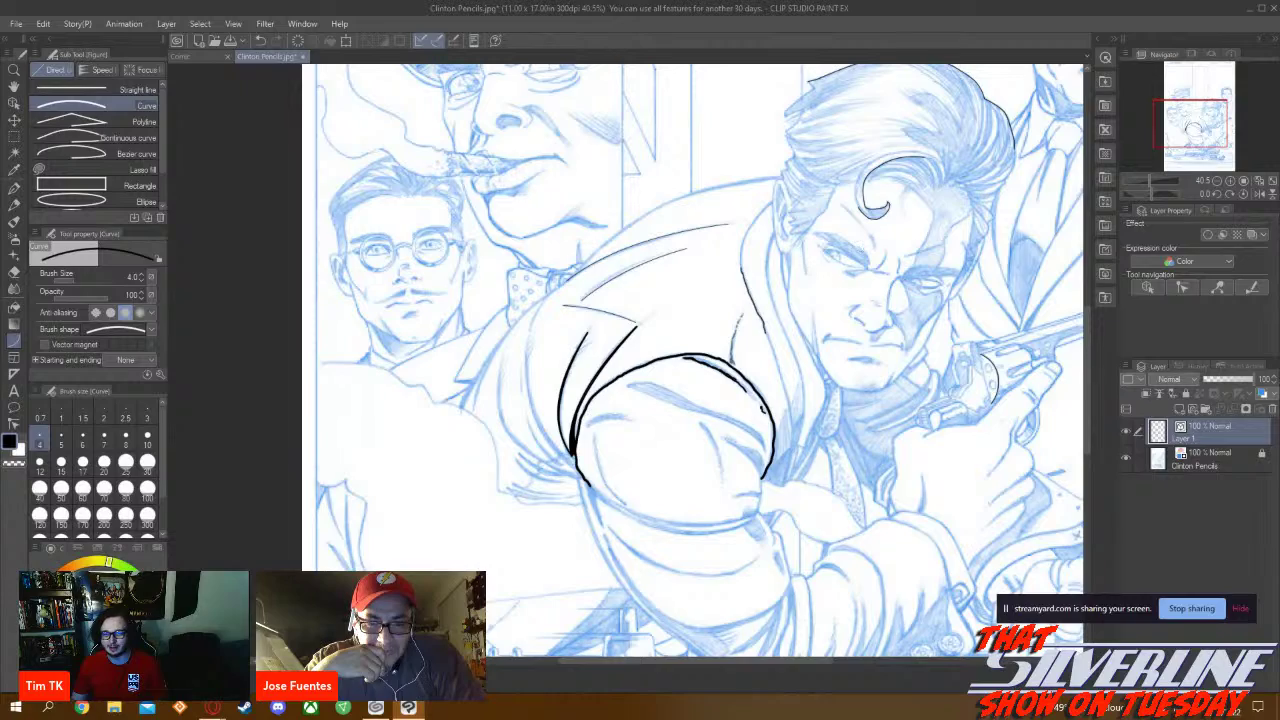
{"action": "scroll", "coordinate": [897, 214], "scroll_direction": "down", "scroll_amount": 2}
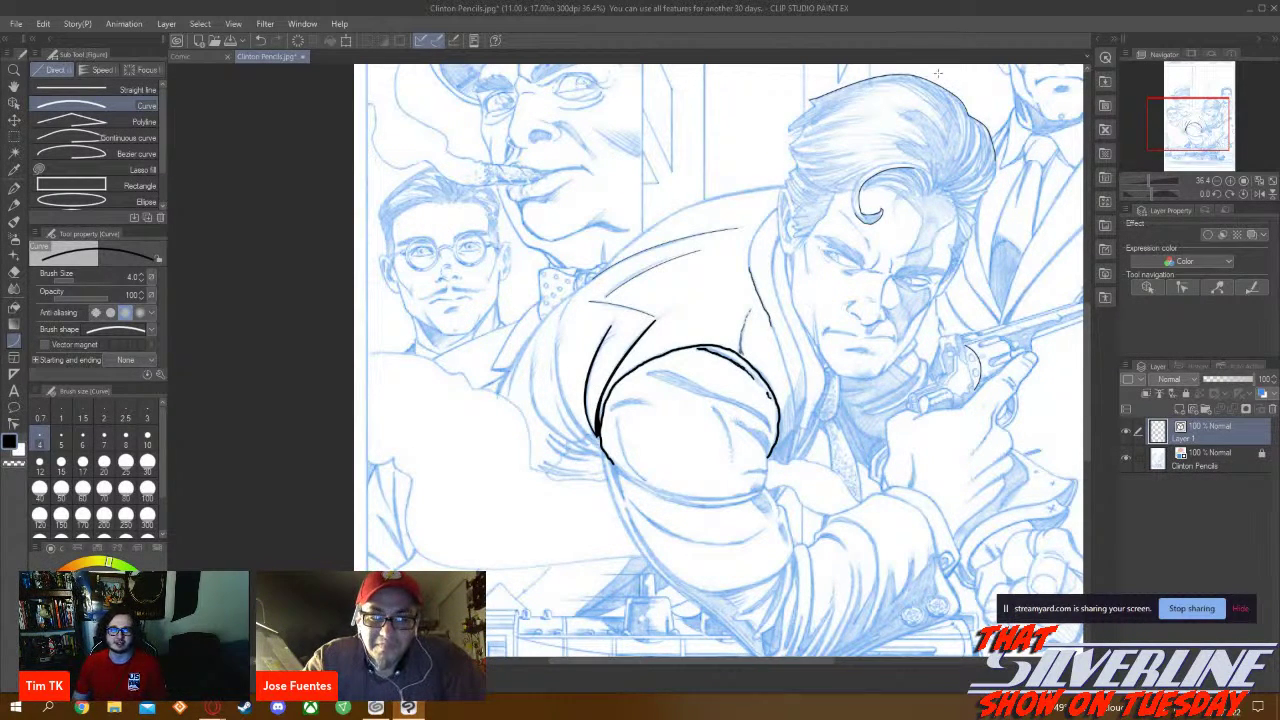
Draw two crossing straight lines at size 3 to form the pointed notch at the loose end of the top hair outline
{"action": "scroll", "coordinate": [769, 141], "scroll_direction": "up", "scroll_amount": 1}
{"action": "scroll", "coordinate": [769, 141], "scroll_direction": "up", "scroll_amount": 1}
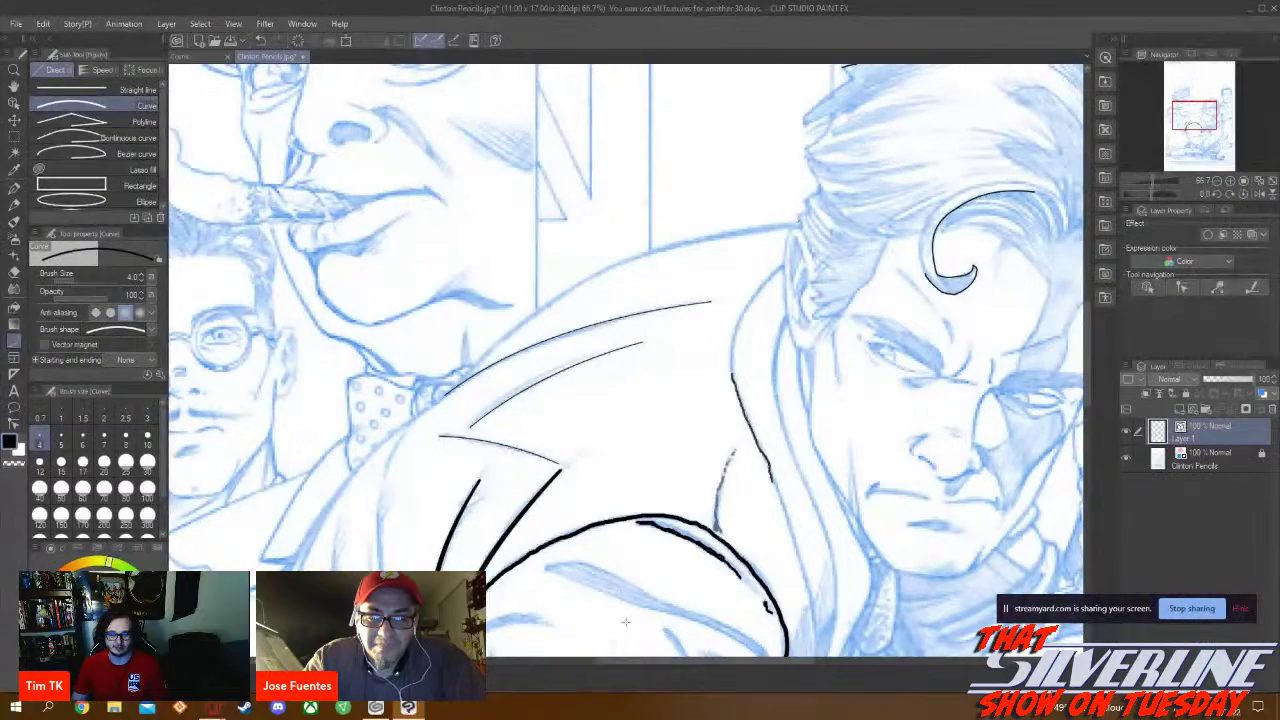
{"action": "left_click_drag", "start_coordinate": [636, 664], "coordinate": [644, 665]}
{"action": "scroll", "coordinate": [1084, 321], "scroll_direction": "up", "scroll_amount": 2}
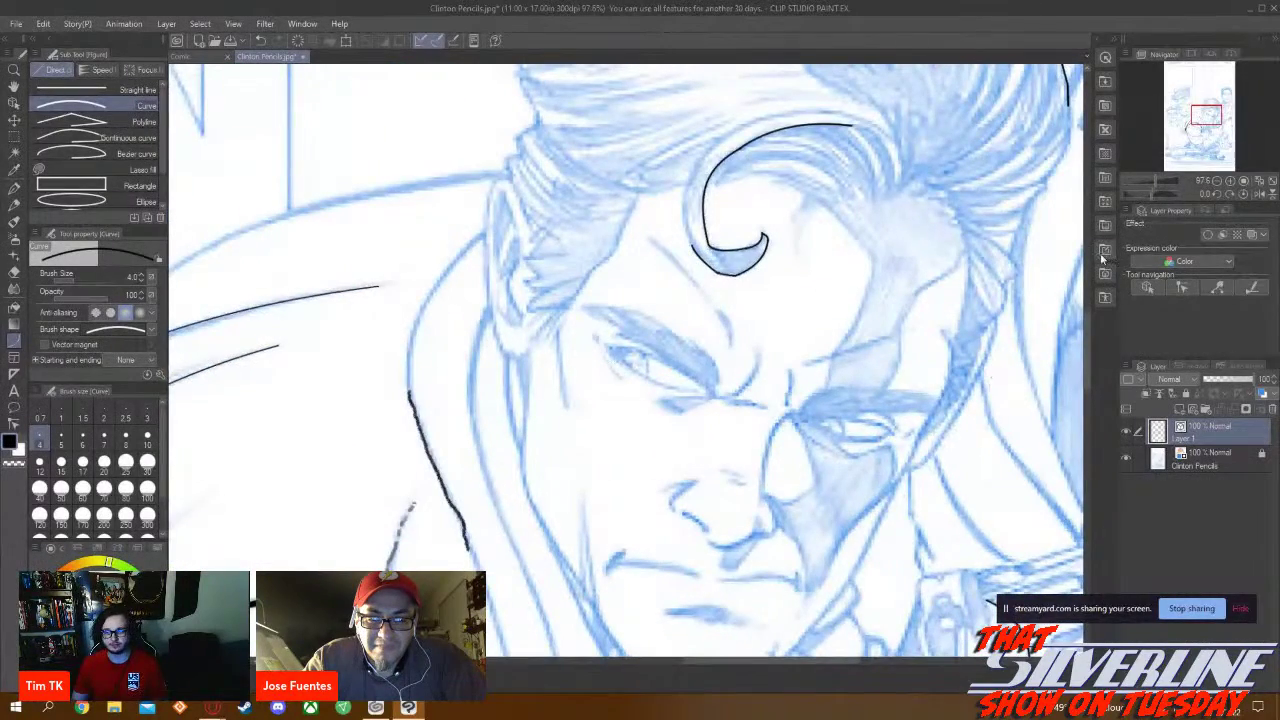
{"action": "scroll", "coordinate": [1084, 321], "scroll_direction": "up", "scroll_amount": 3}
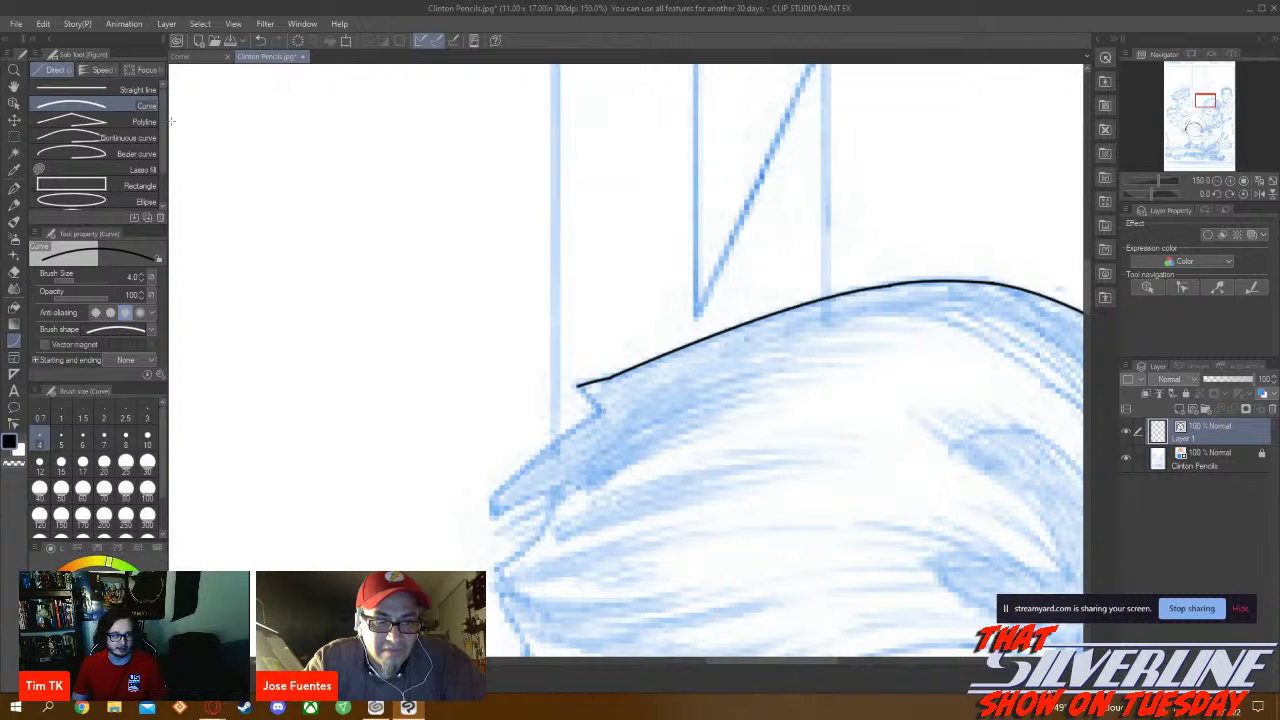
{"action": "left_click", "coordinate": [110, 89]}
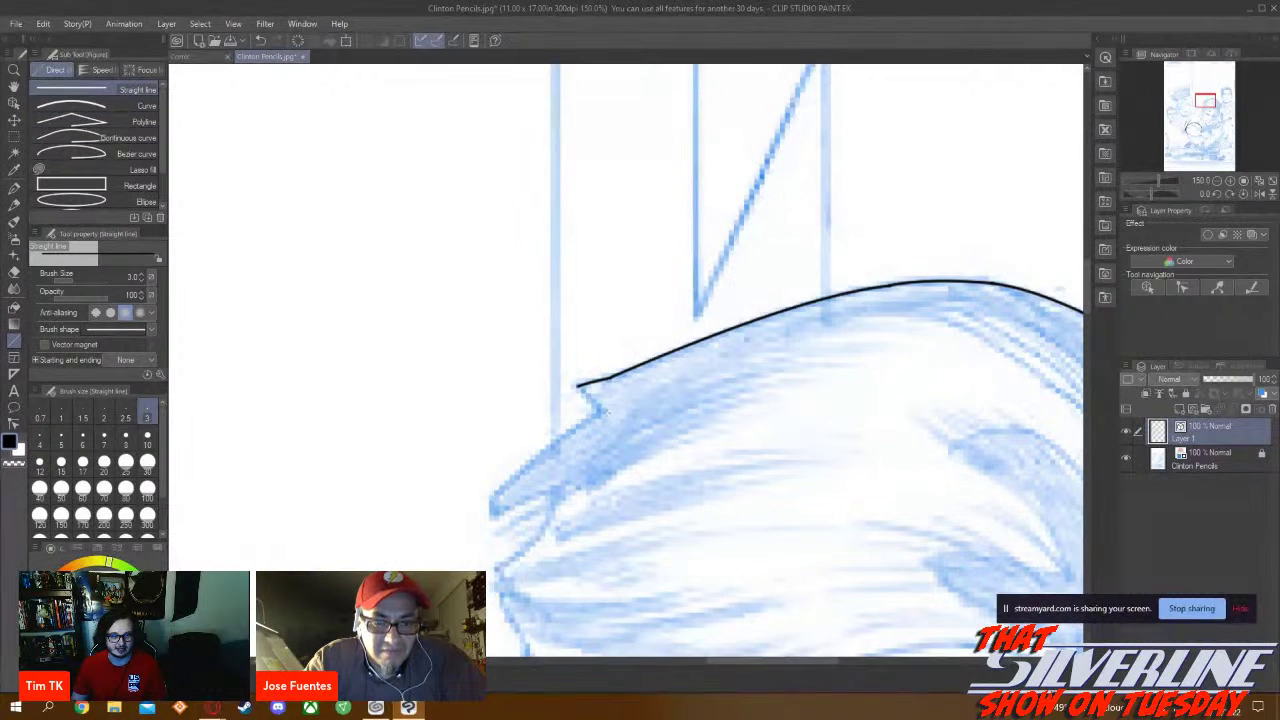
{"action": "left_click_drag", "start_coordinate": [600, 410], "coordinate": [551, 362]}
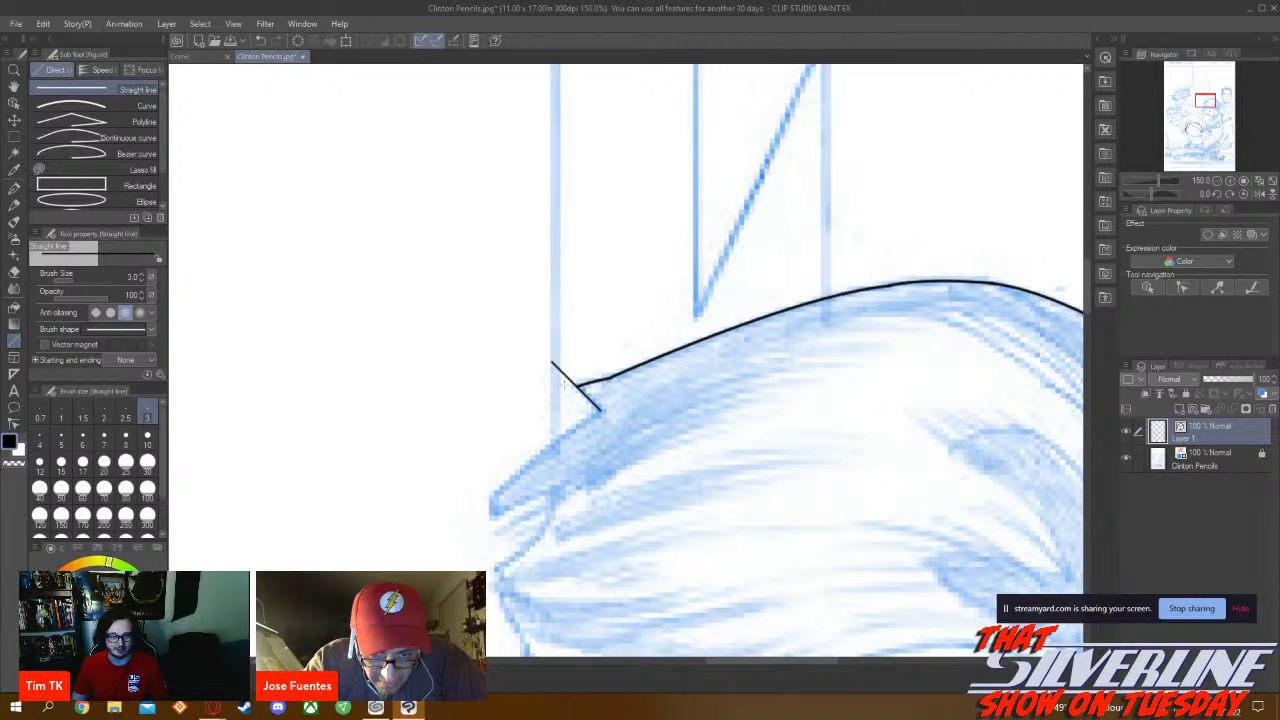
{"action": "left_click_drag", "start_coordinate": [607, 379], "coordinate": [544, 393]}
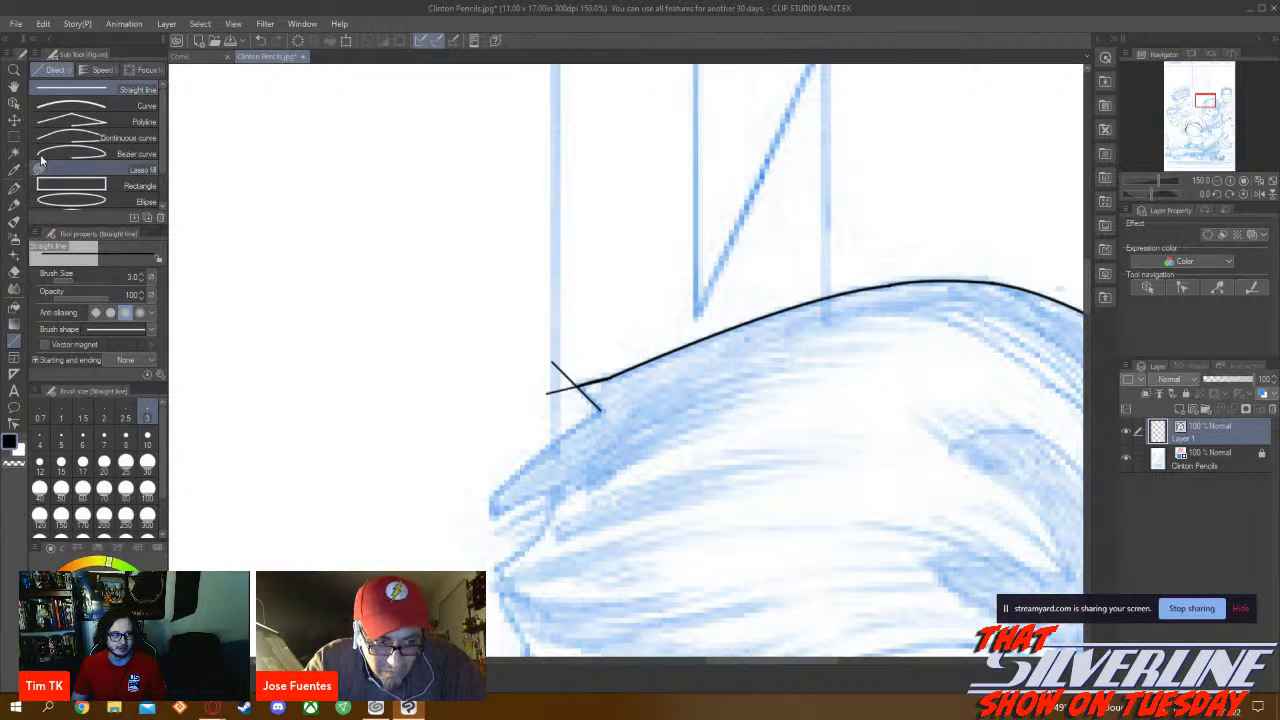
Trim the overshooting ends of the two crossed hair lines with the Vector eraser, leaving a sharp point
{"action": "left_click", "coordinate": [13, 270]}
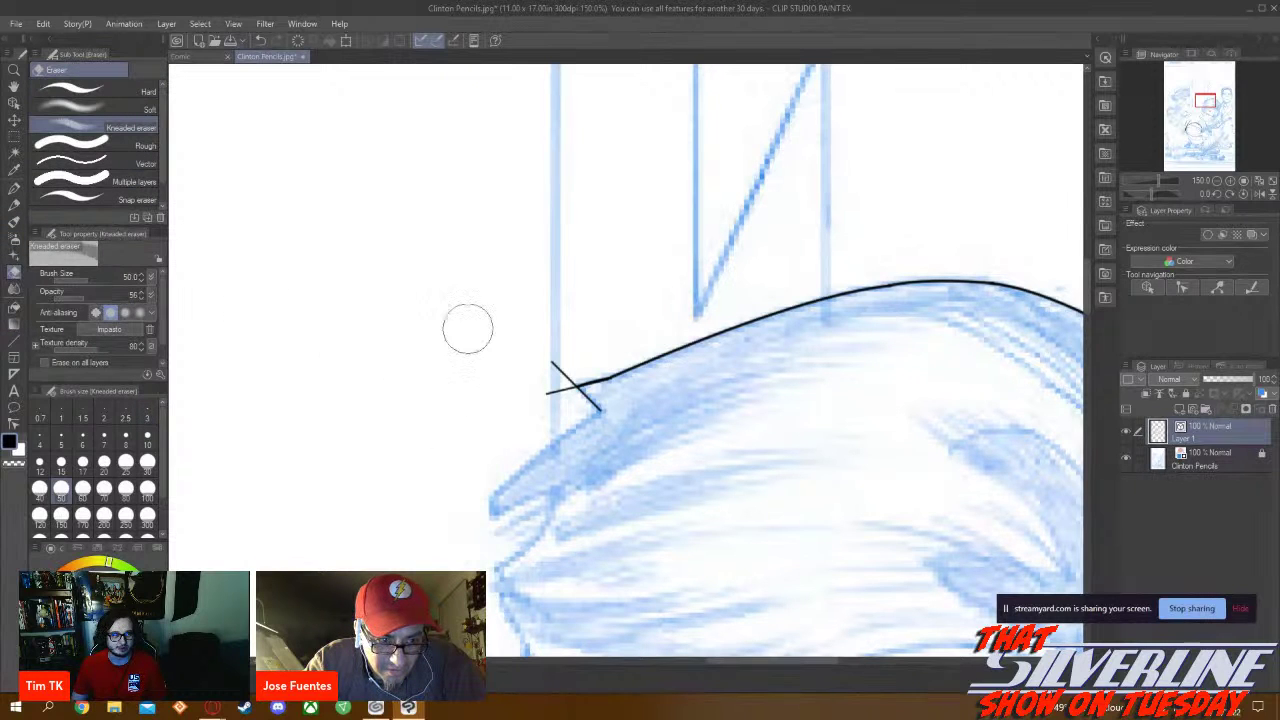
{"action": "left_click", "coordinate": [75, 163]}
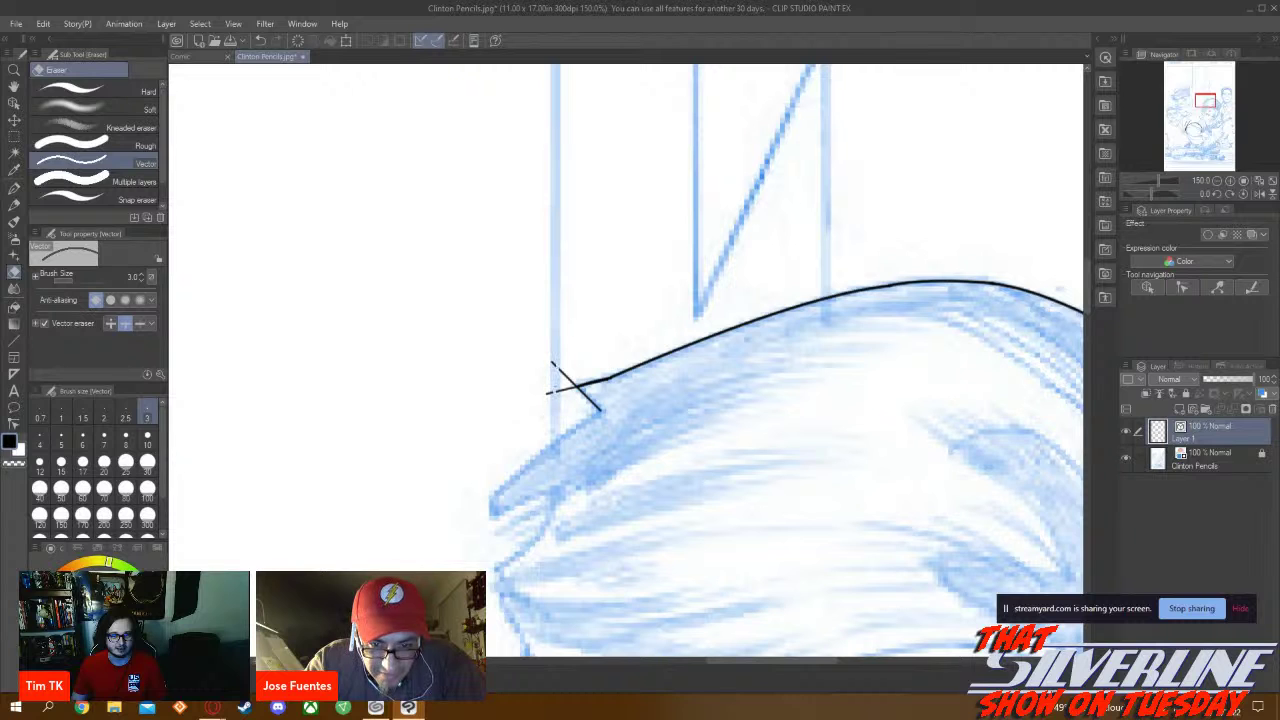
{"action": "left_click_drag", "start_coordinate": [553, 364], "coordinate": [552, 391]}
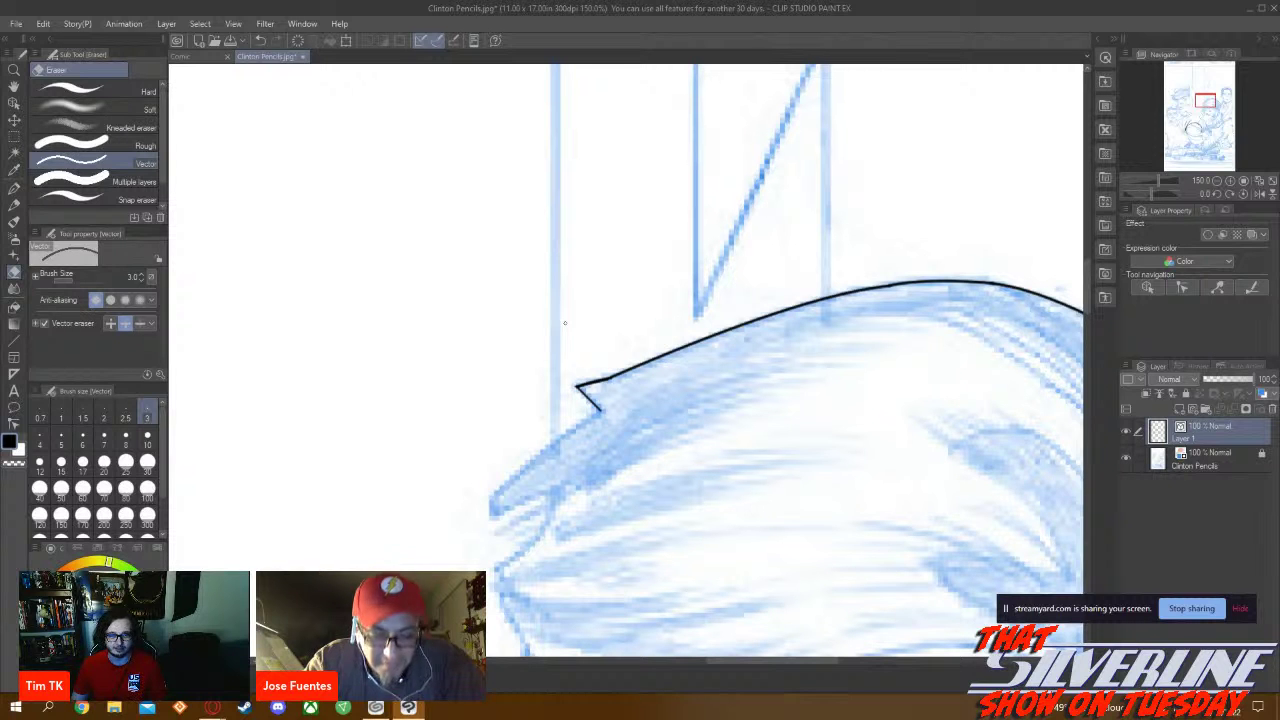
Ink the uppermost slanted edge on the background column above the gunman's hair with a size 3 straight line, overshooting its lower corner
{"action": "scroll", "coordinate": [540, 478], "scroll_direction": "down", "scroll_amount": 2}
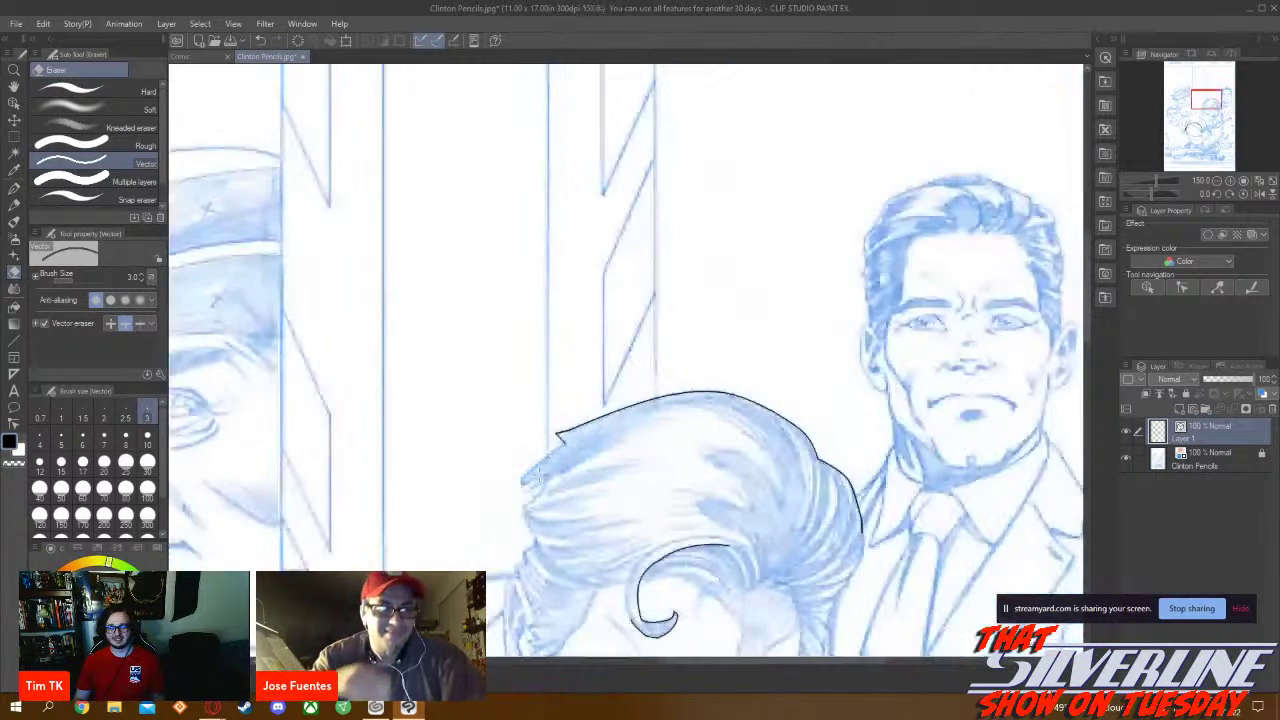
{"action": "scroll", "coordinate": [540, 478], "scroll_direction": "down", "scroll_amount": 1}
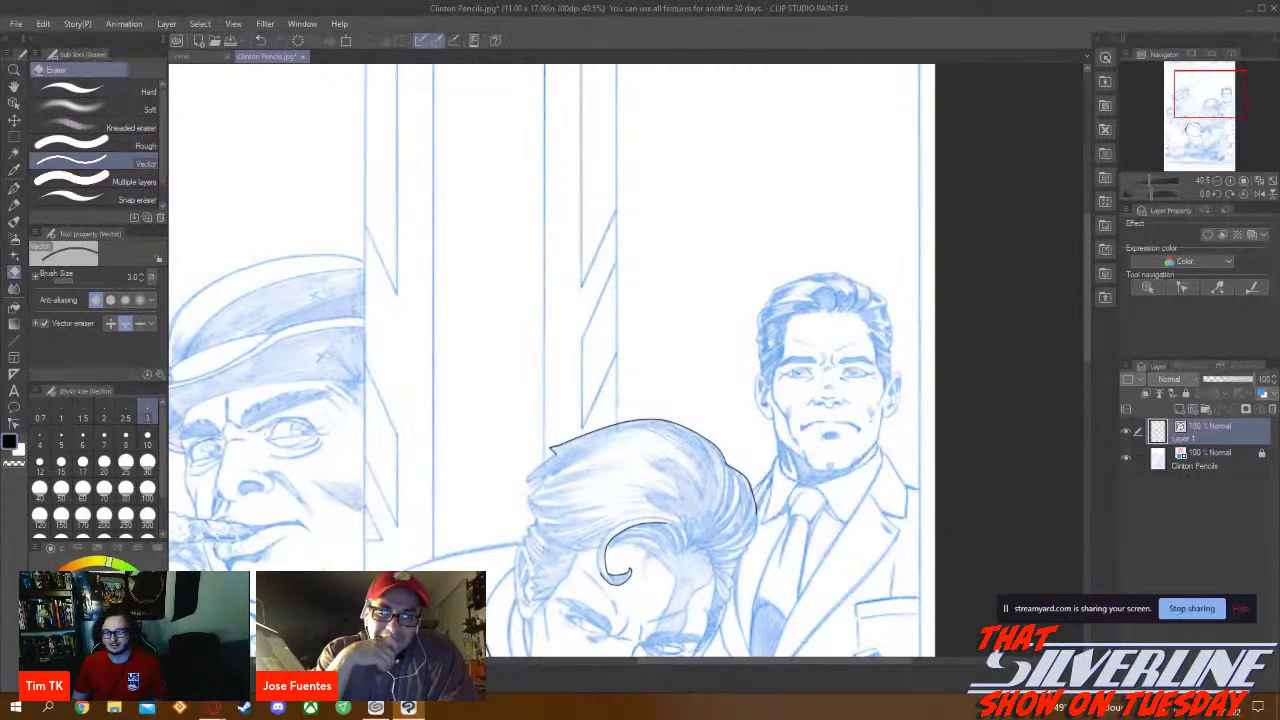
{"action": "left_click_drag", "start_coordinate": [1088, 306], "coordinate": [1090, 343]}
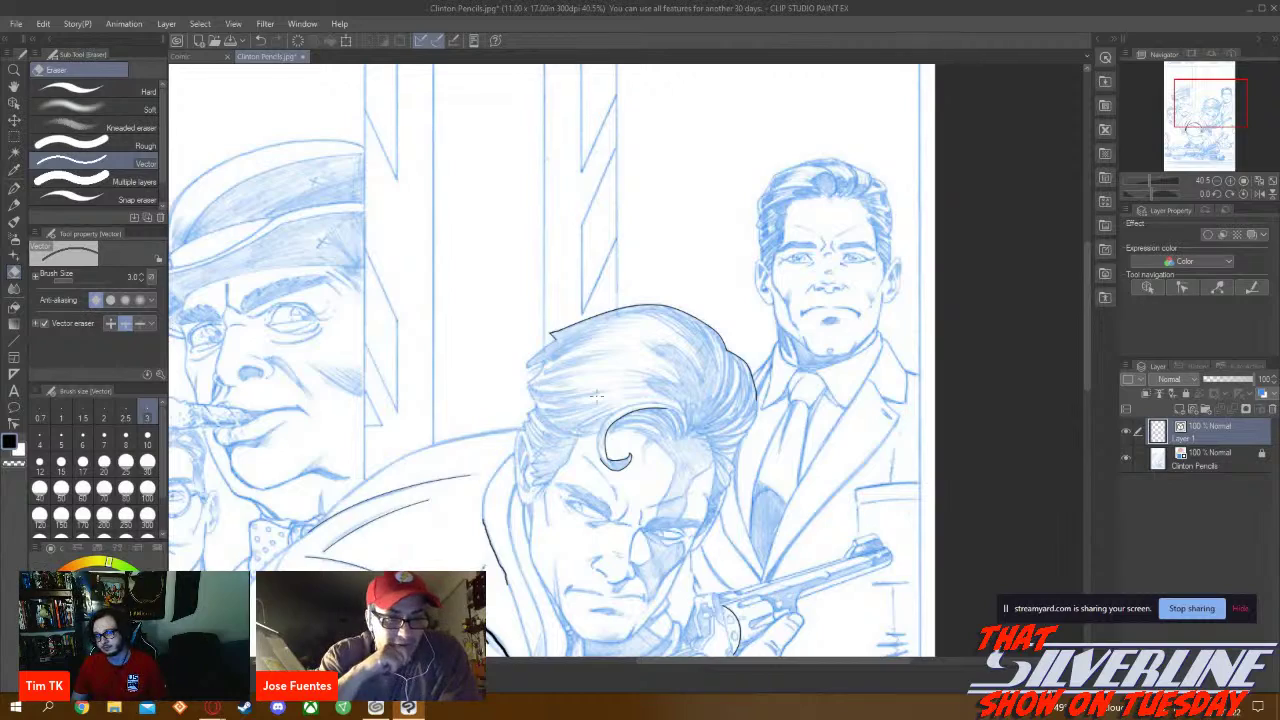
{"action": "scroll", "coordinate": [596, 395], "scroll_direction": "down", "scroll_amount": 2}
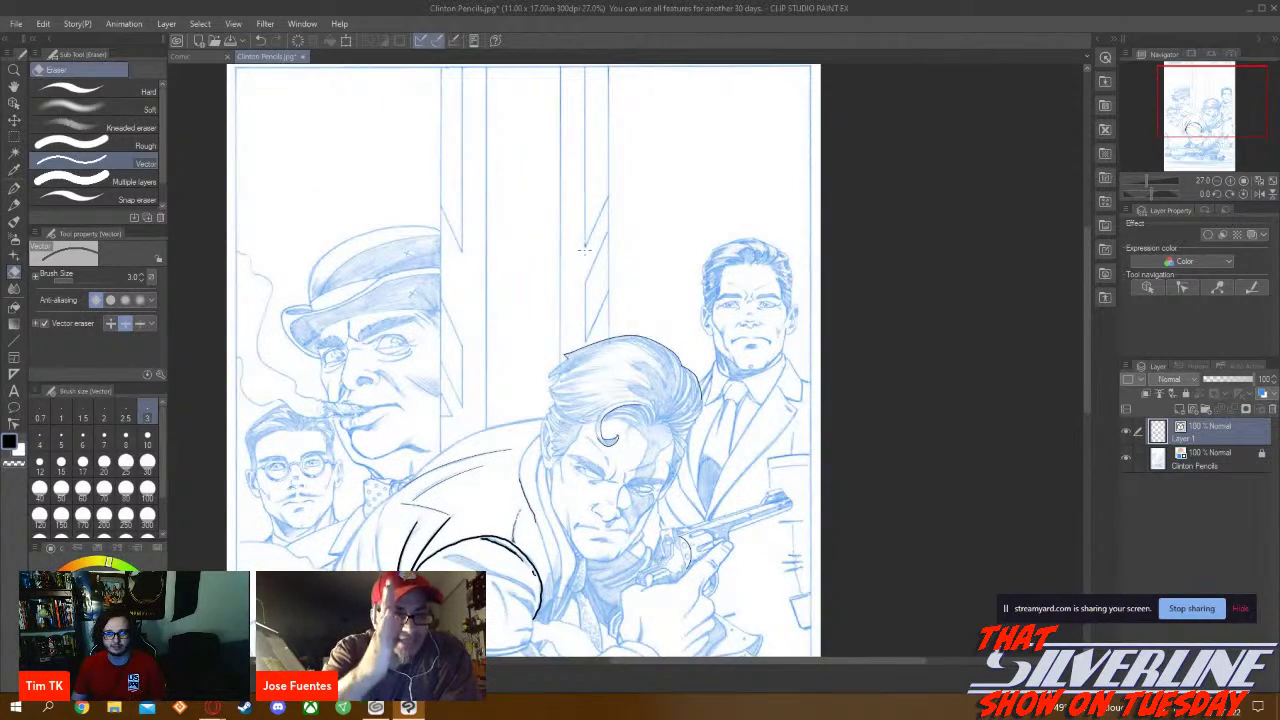
{"action": "scroll", "coordinate": [584, 249], "scroll_direction": "up", "scroll_amount": 3}
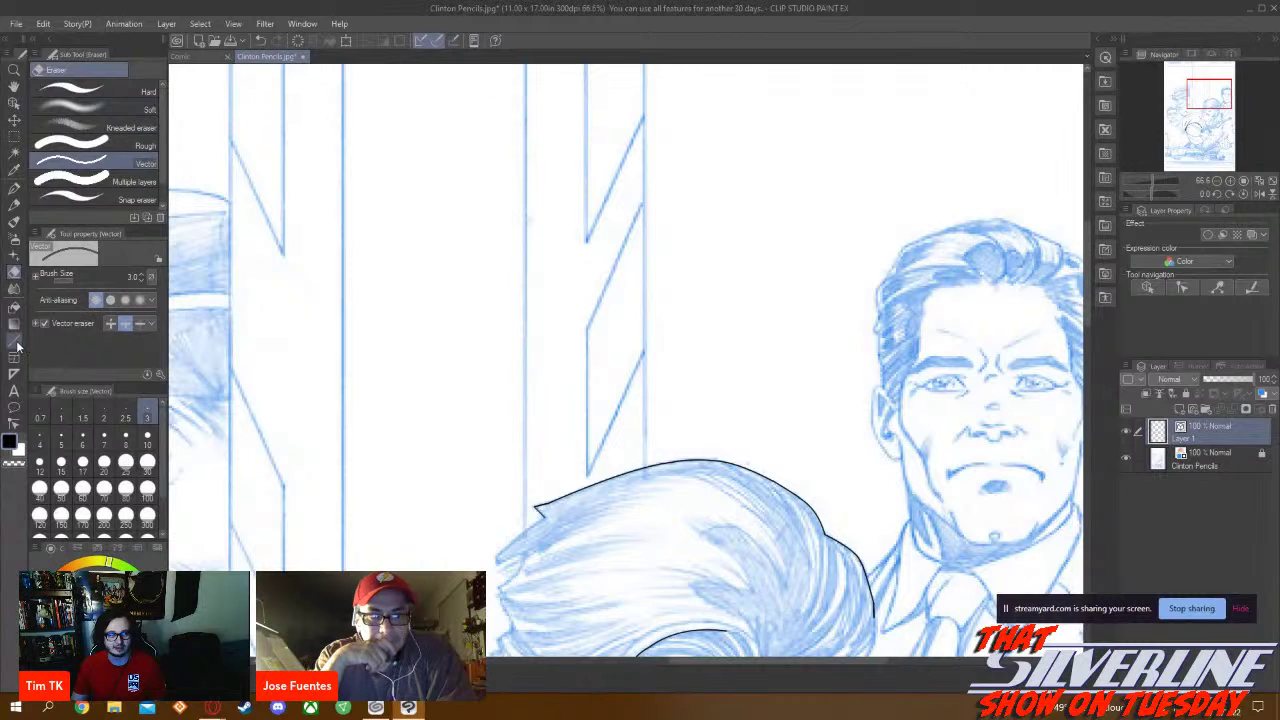
{"action": "left_click", "coordinate": [15, 342]}
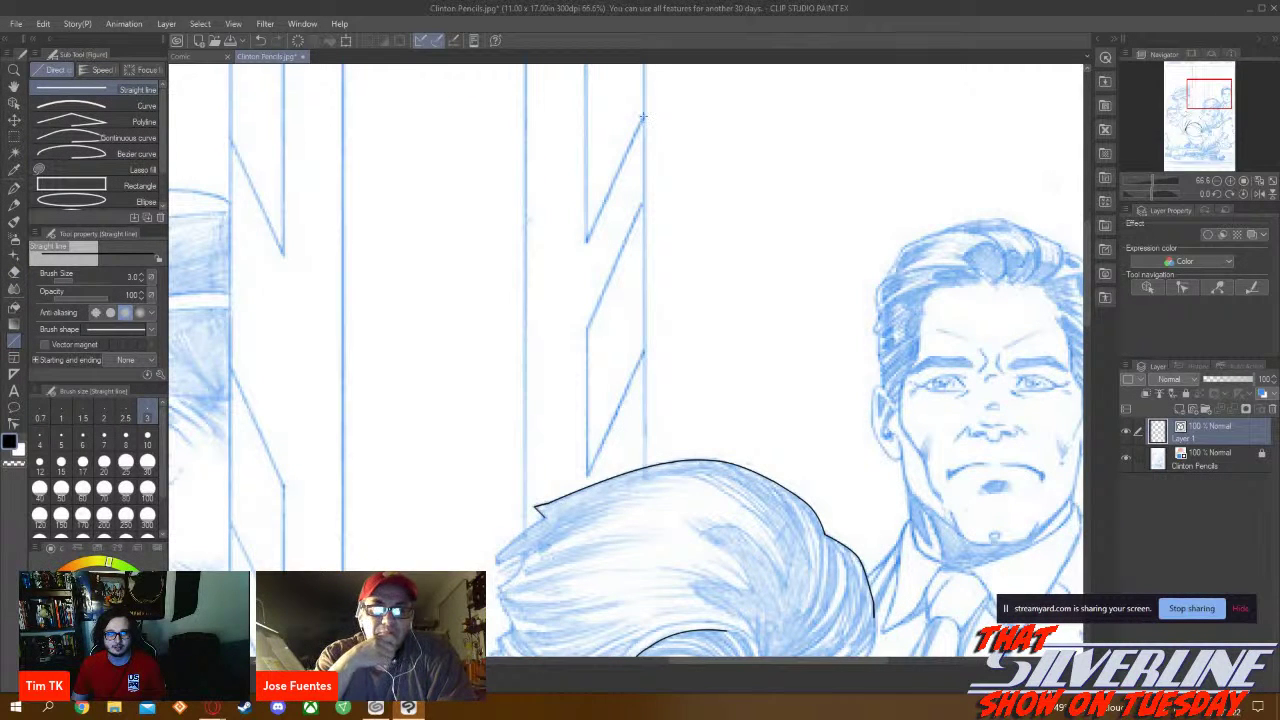
{"action": "left_click_drag", "start_coordinate": [643, 117], "coordinate": [581, 255]}
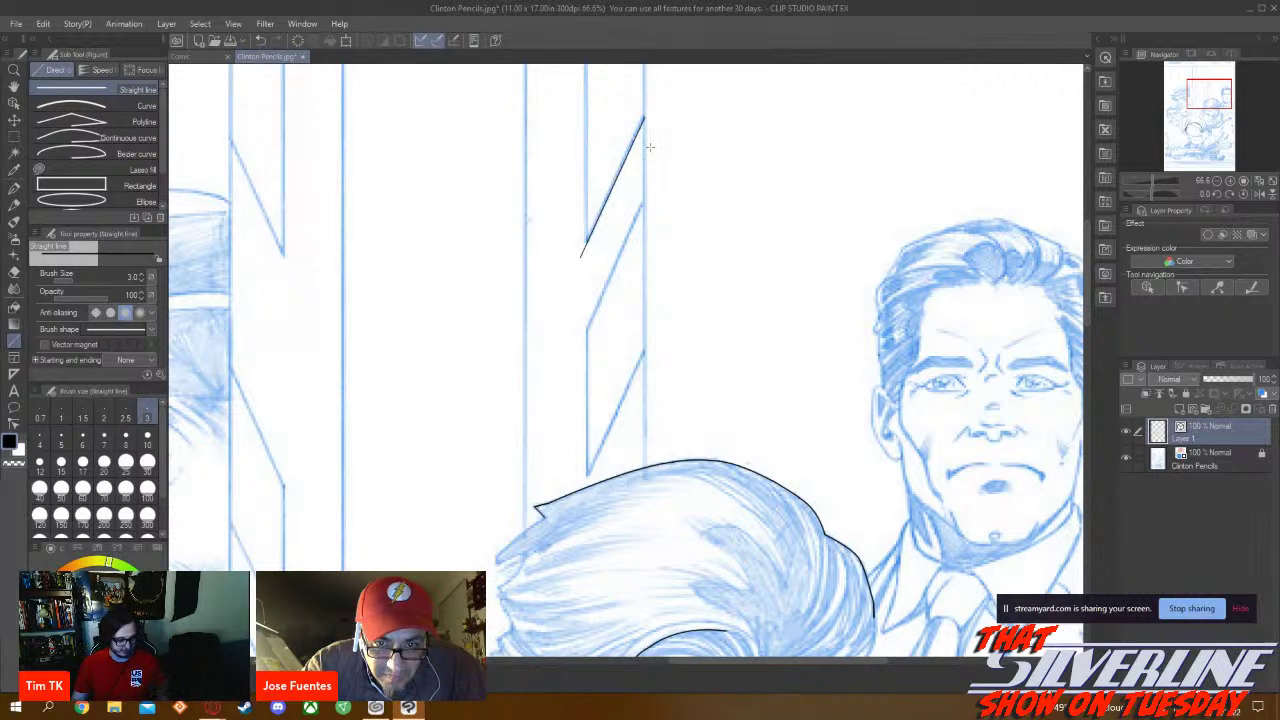
Replace the column's thin slanted edge with a size 7 straight line and ink the adjoining vertical edge so both cross at the lower corner
{"action": "key", "text": "ctrl+z"}
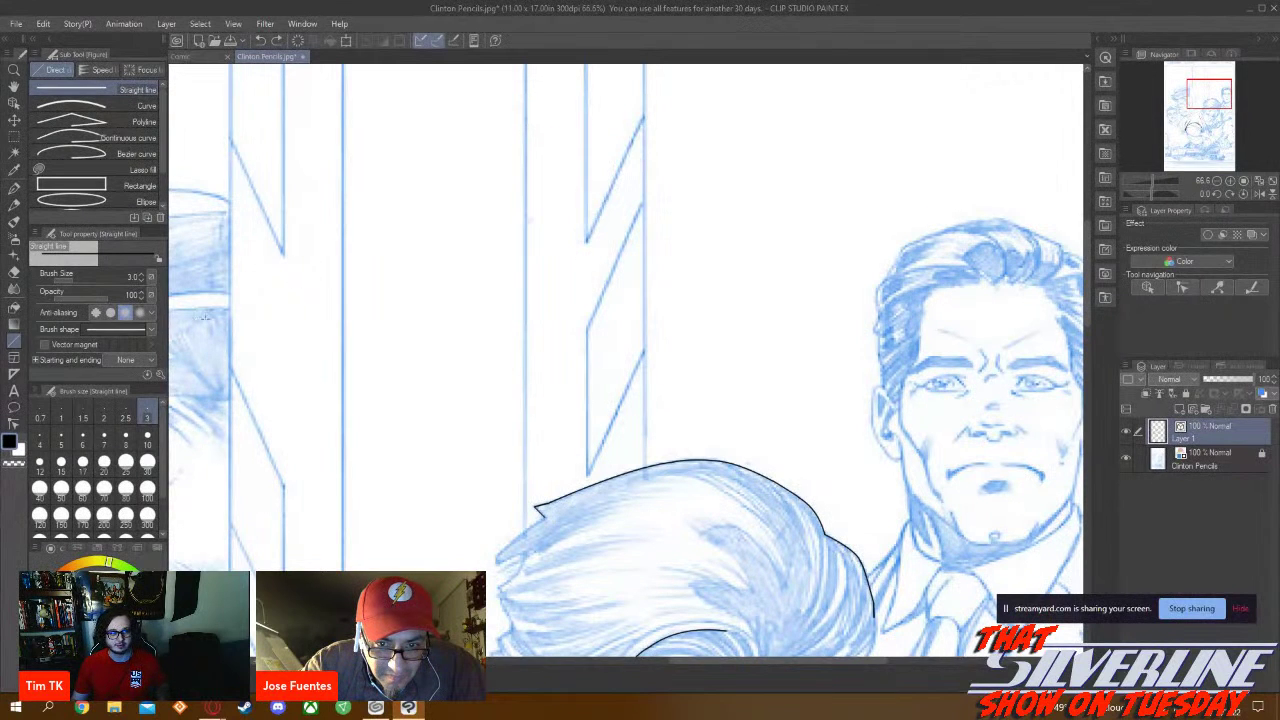
{"action": "left_click", "coordinate": [104, 437]}
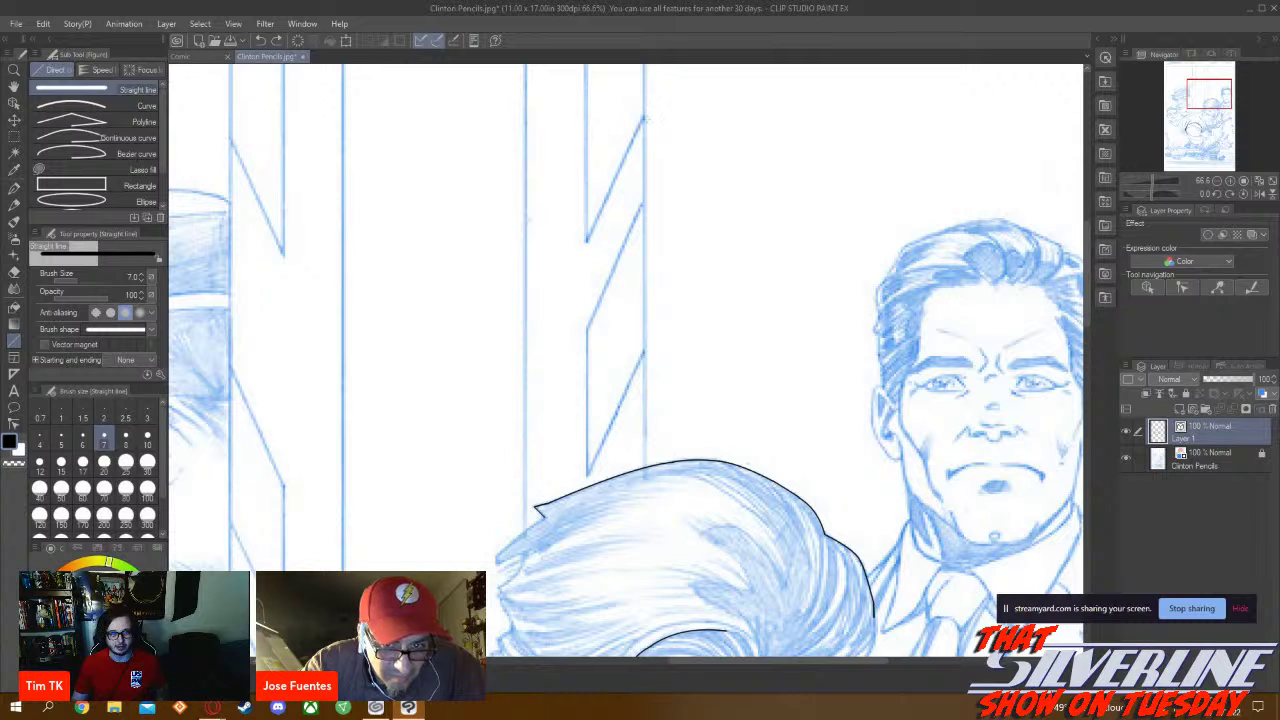
{"action": "left_click_drag", "start_coordinate": [643, 117], "coordinate": [581, 251]}
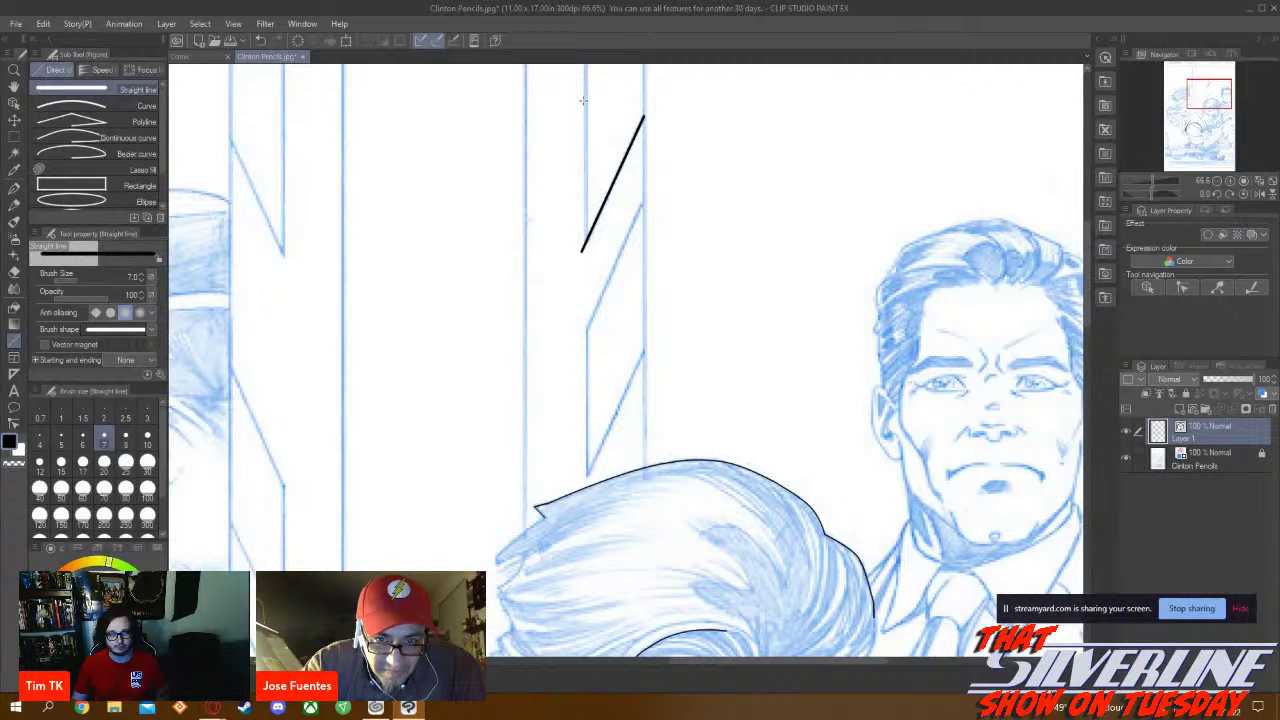
{"action": "left_click_drag", "start_coordinate": [584, 99], "coordinate": [585, 278]}
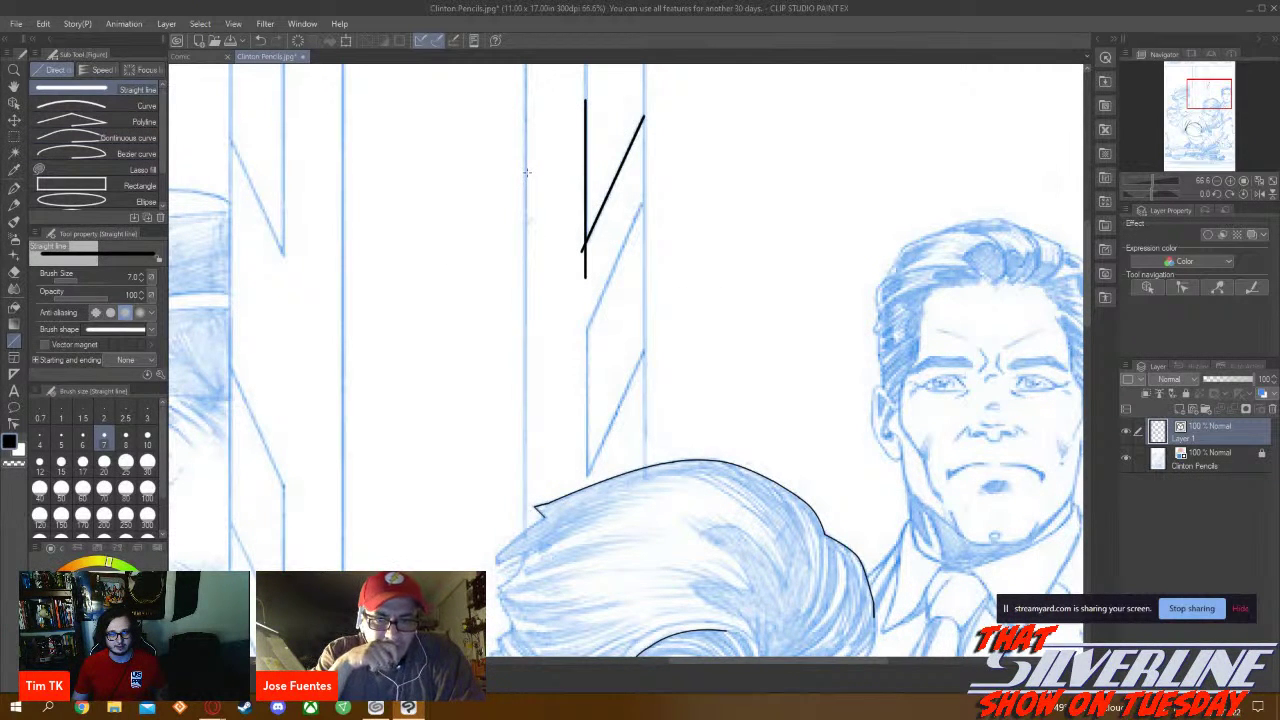
{"action": "left_click_drag", "start_coordinate": [525, 170], "coordinate": [534, 414]}
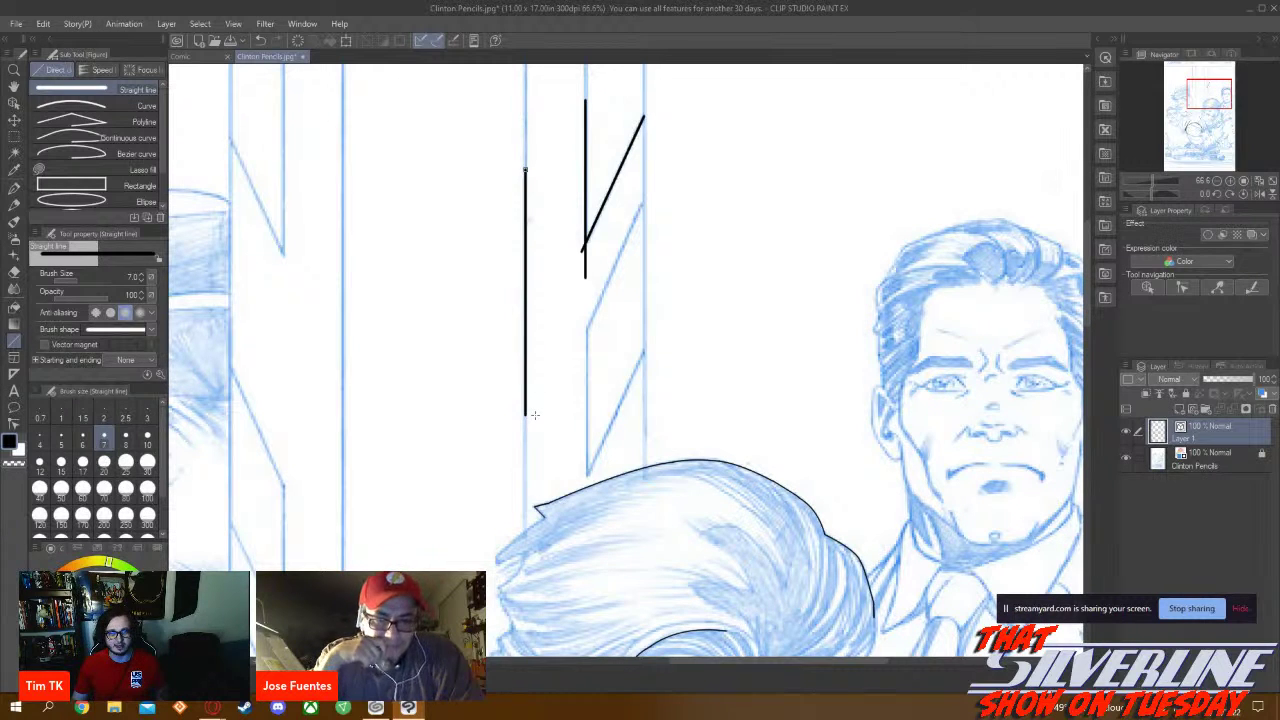
{"action": "key", "text": "ctrl+z"}
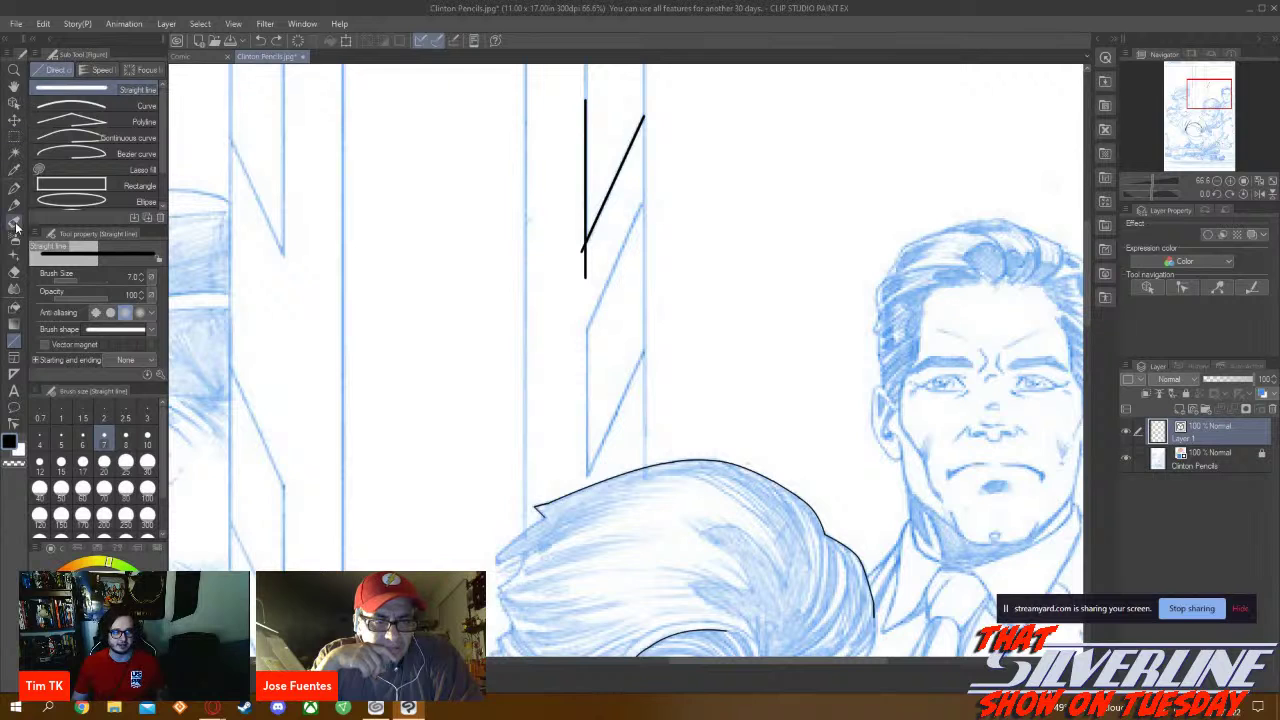
Trim the overshooting ends of the slanted and vertical column lines with the Vector eraser, leaving a sharp lower corner
{"action": "left_click", "coordinate": [14, 271]}
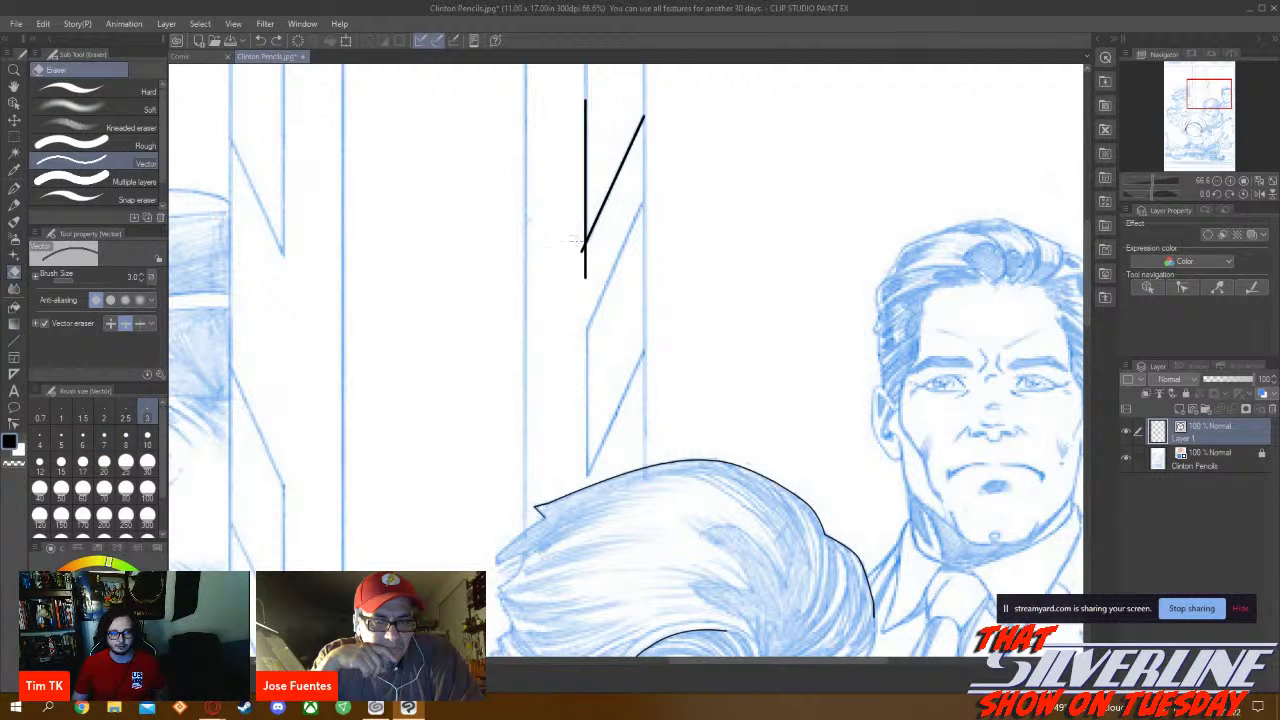
{"action": "left_click_drag", "start_coordinate": [592, 262], "coordinate": [589, 291]}
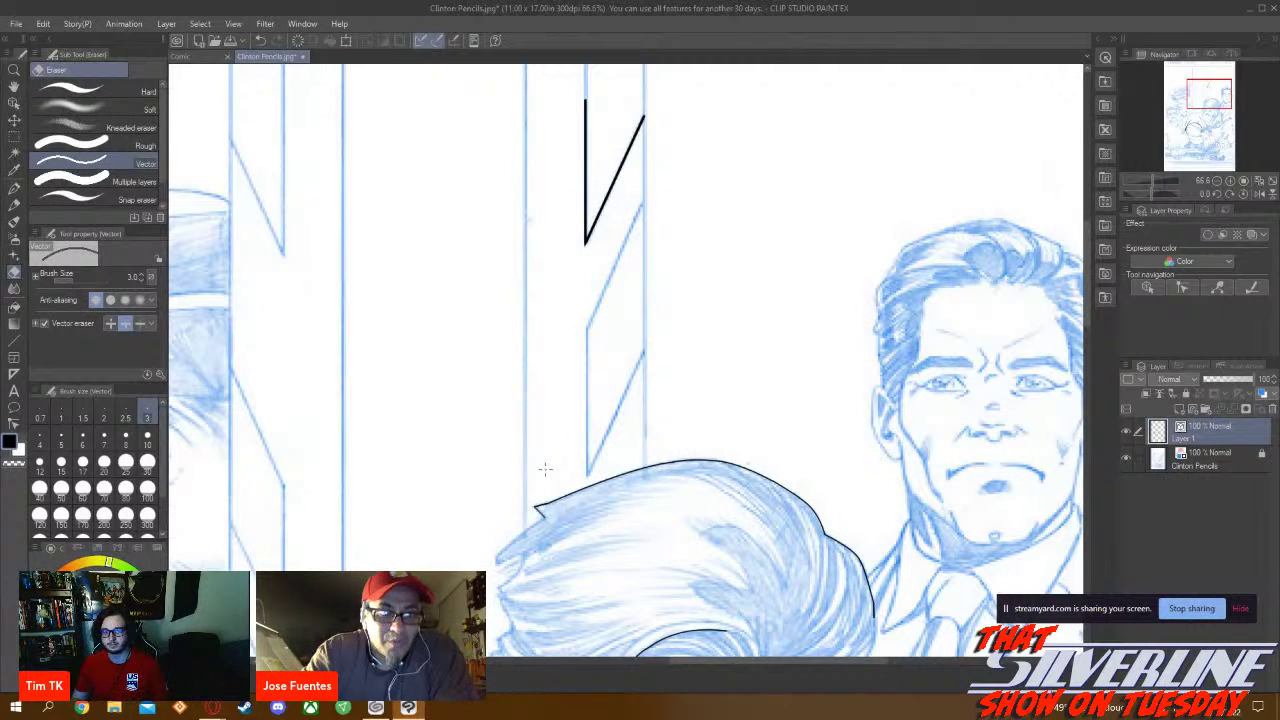
{"action": "scroll", "coordinate": [545, 468], "scroll_direction": "down", "scroll_amount": 3}
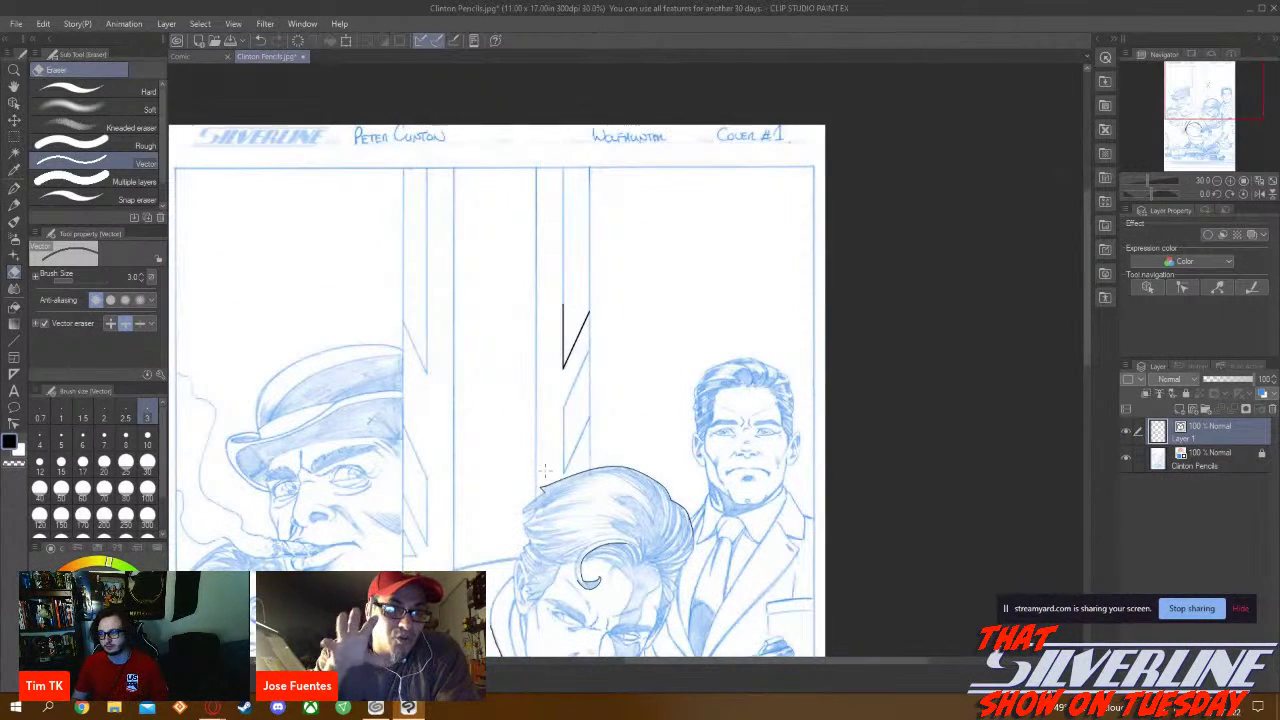